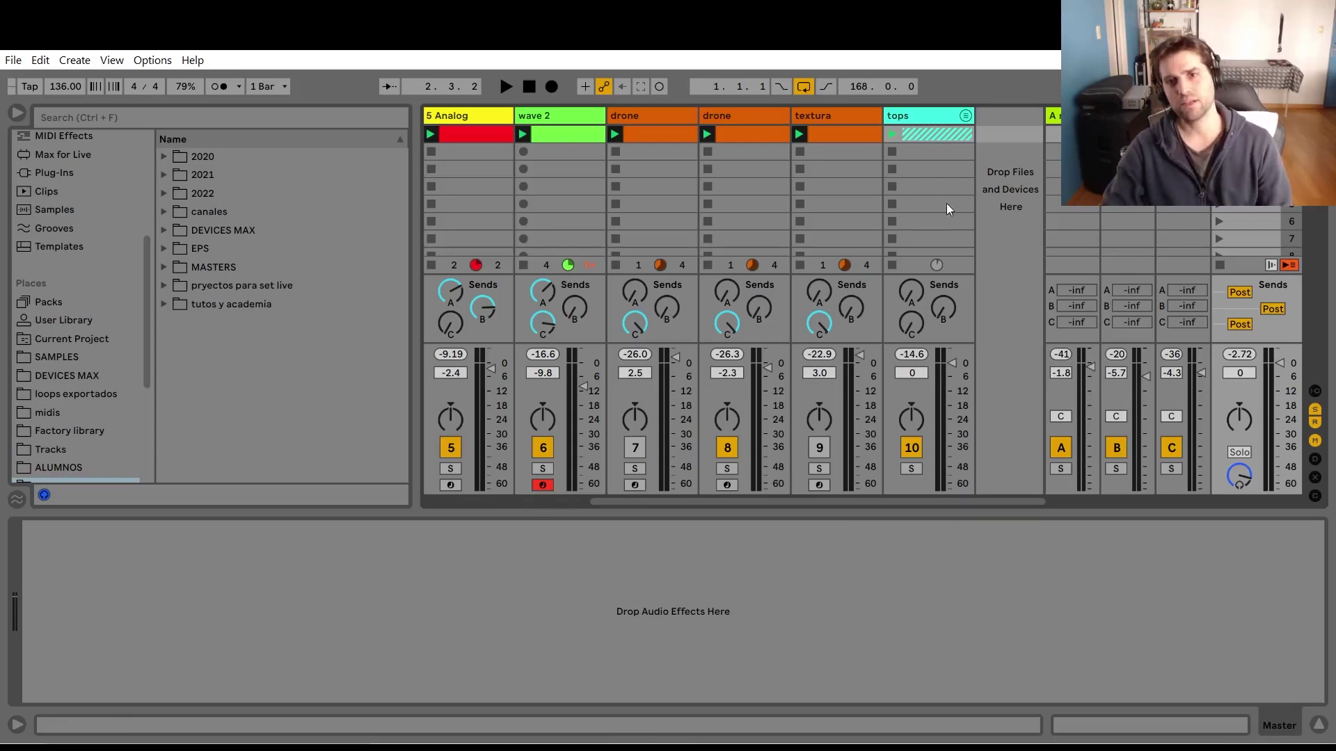
Switch to the Arrangement view and examine the bar ruler at different zoom levels, selecting spans of the empty tracks.
key("Tab")
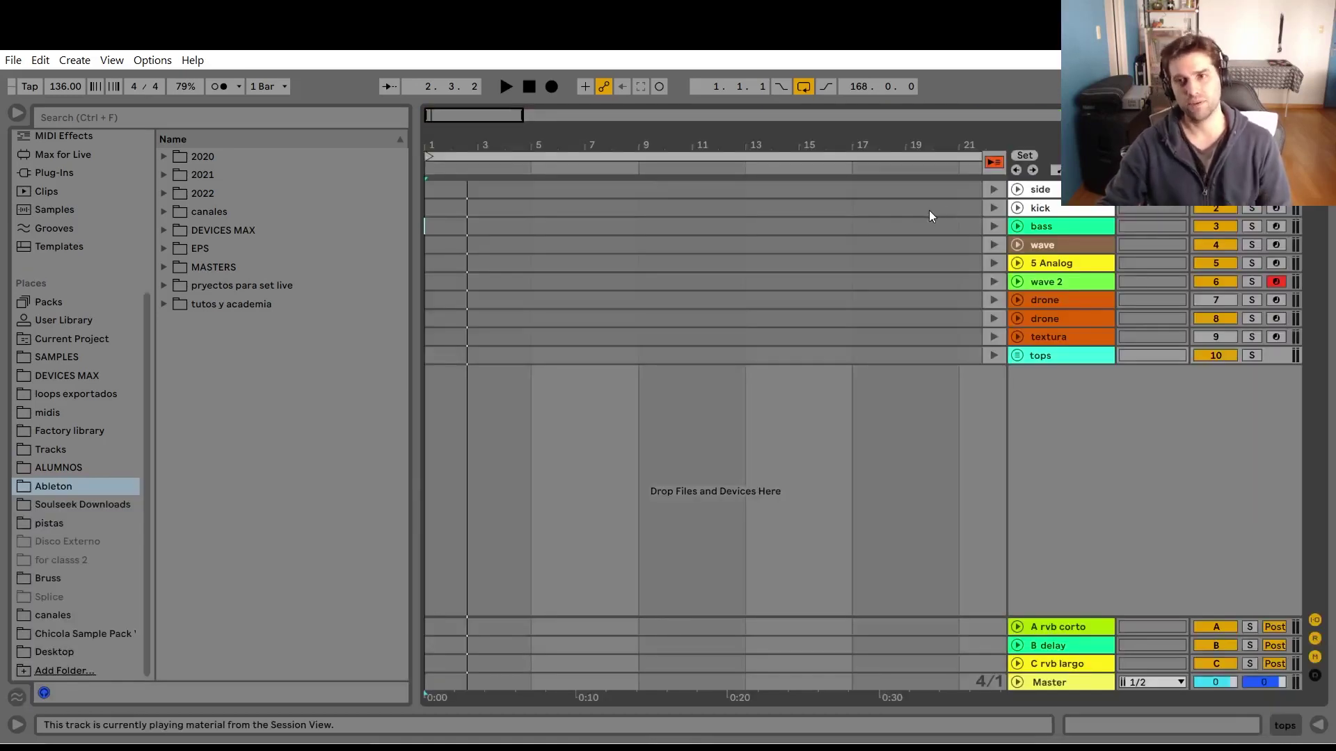
left_click_drag(442, 338, 938, 285)
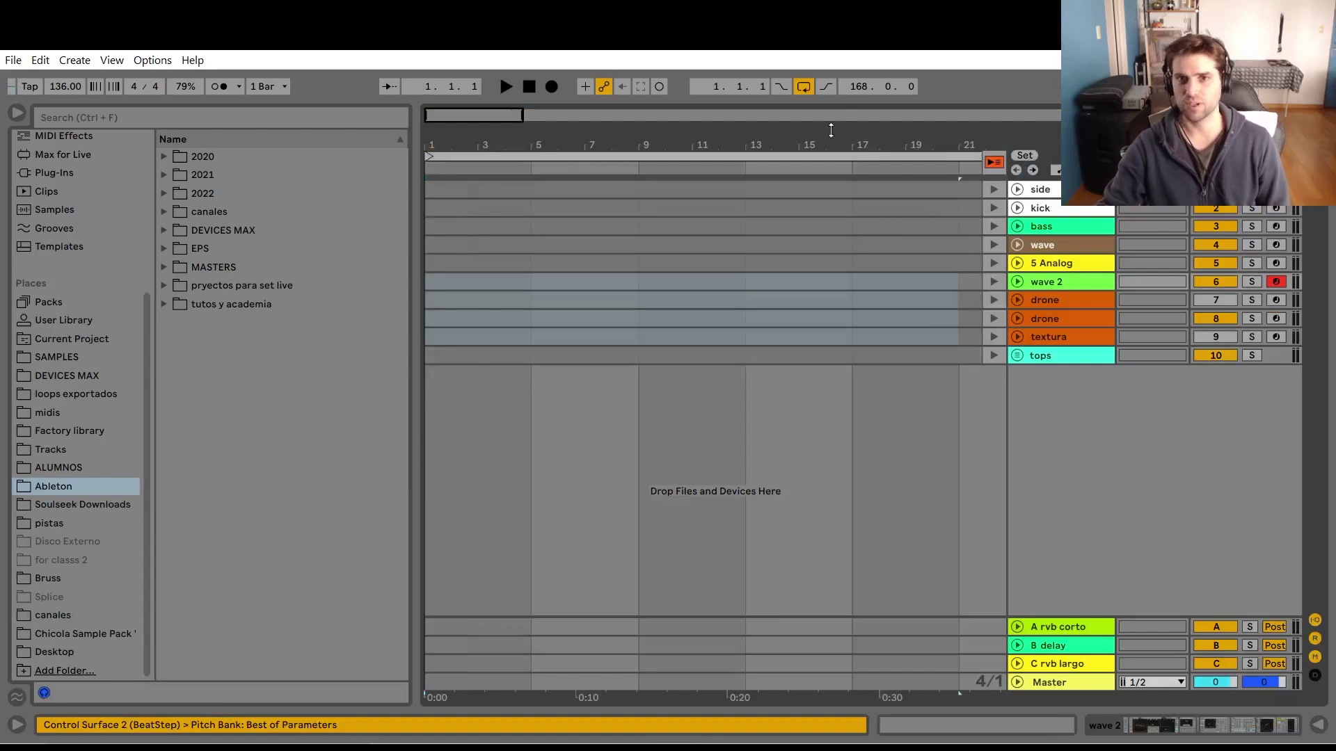
left_click_drag(830, 139, 314, 310)
left_click_drag(427, 319, 966, 240)
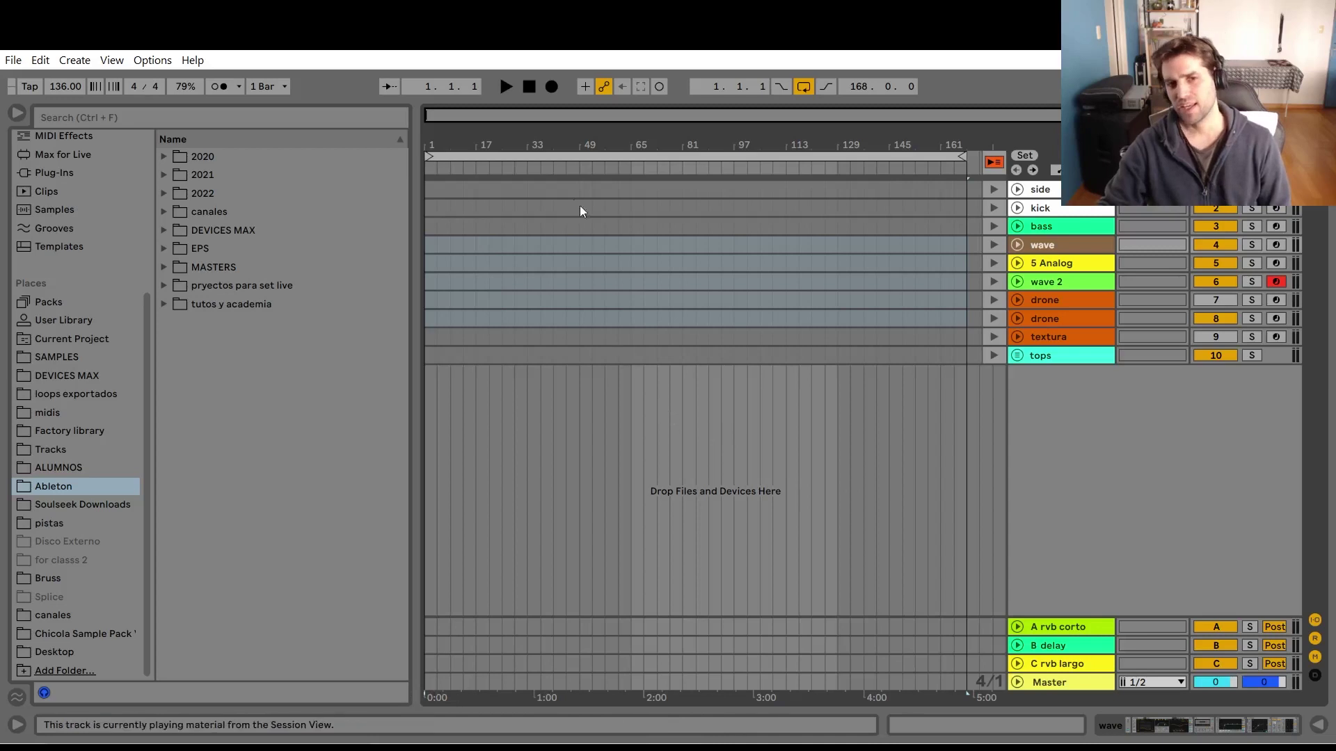
mouse_move(471, 139)
left_mouse_down()
mouse_move(471, 153)
mouse_move(471, 140)
left_mouse_up()
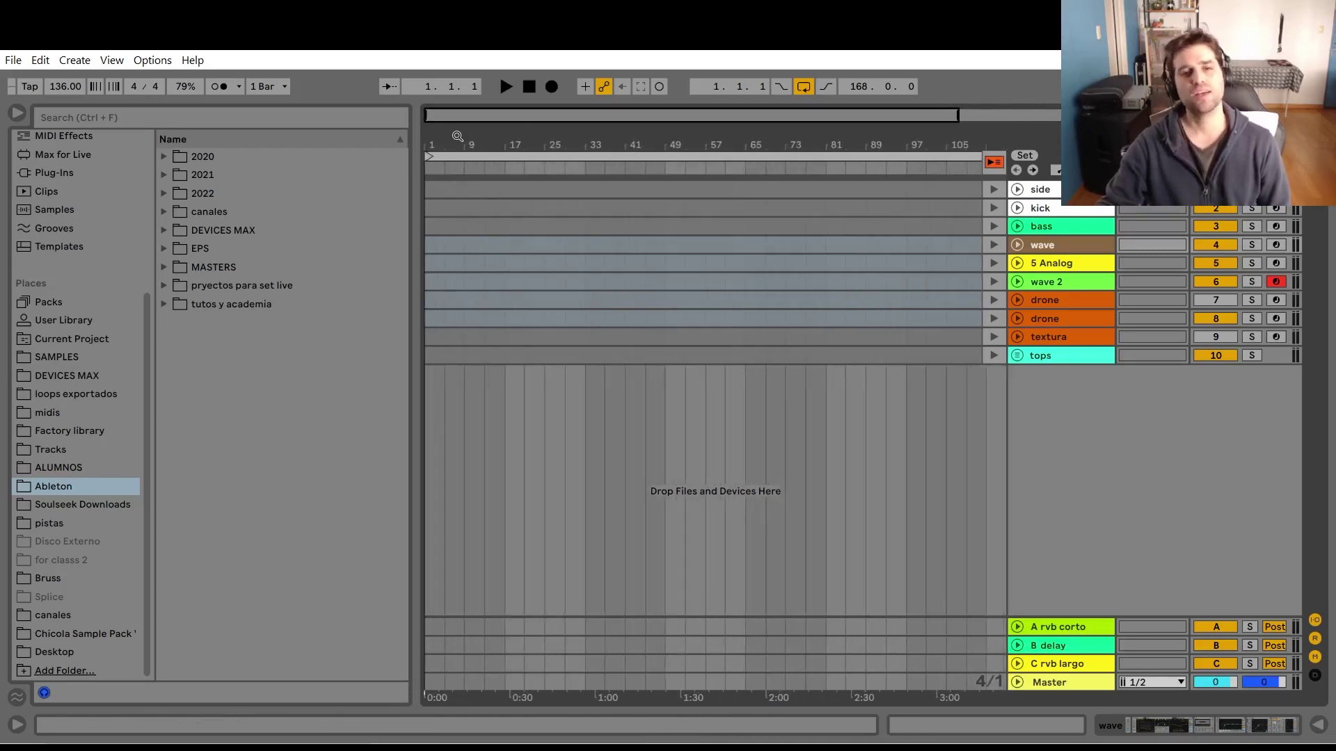
left_click_drag(457, 136, 513, 142)
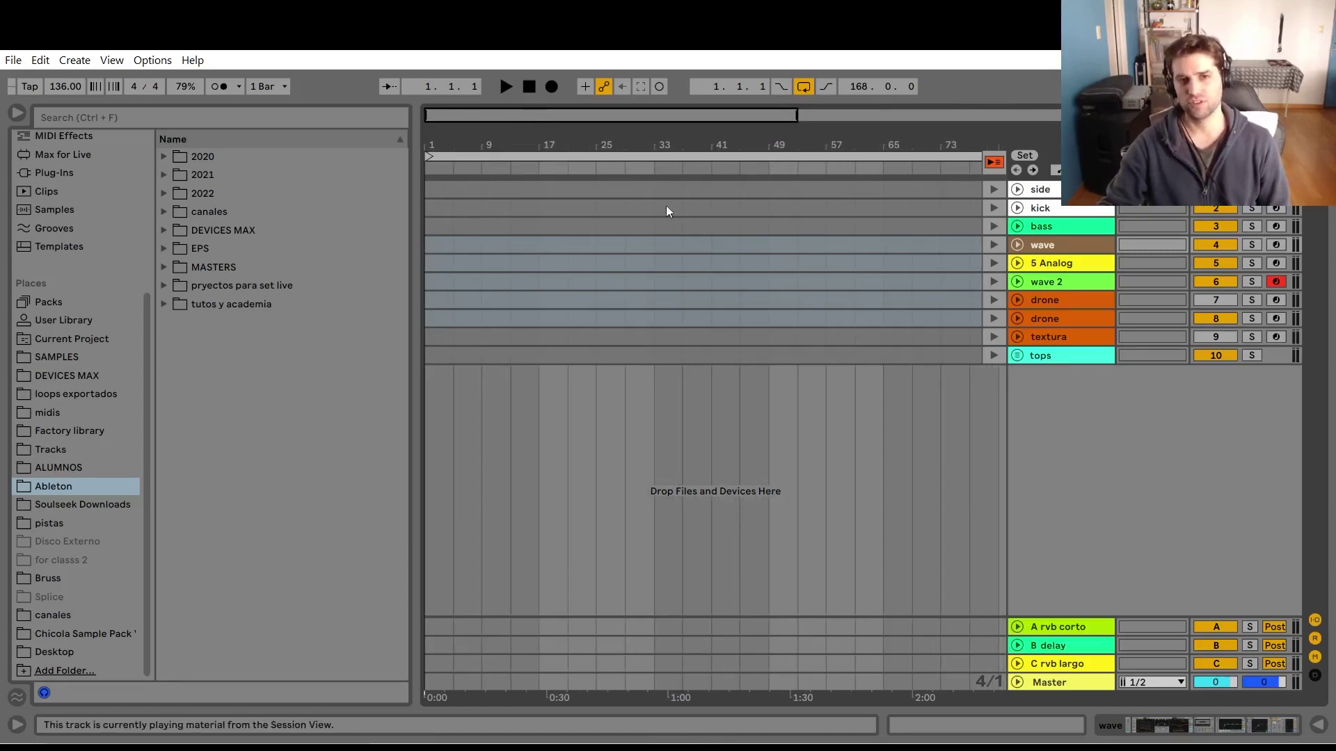
left_click_drag(429, 146, 465, 233)
left_click(429, 206)
key("plus")
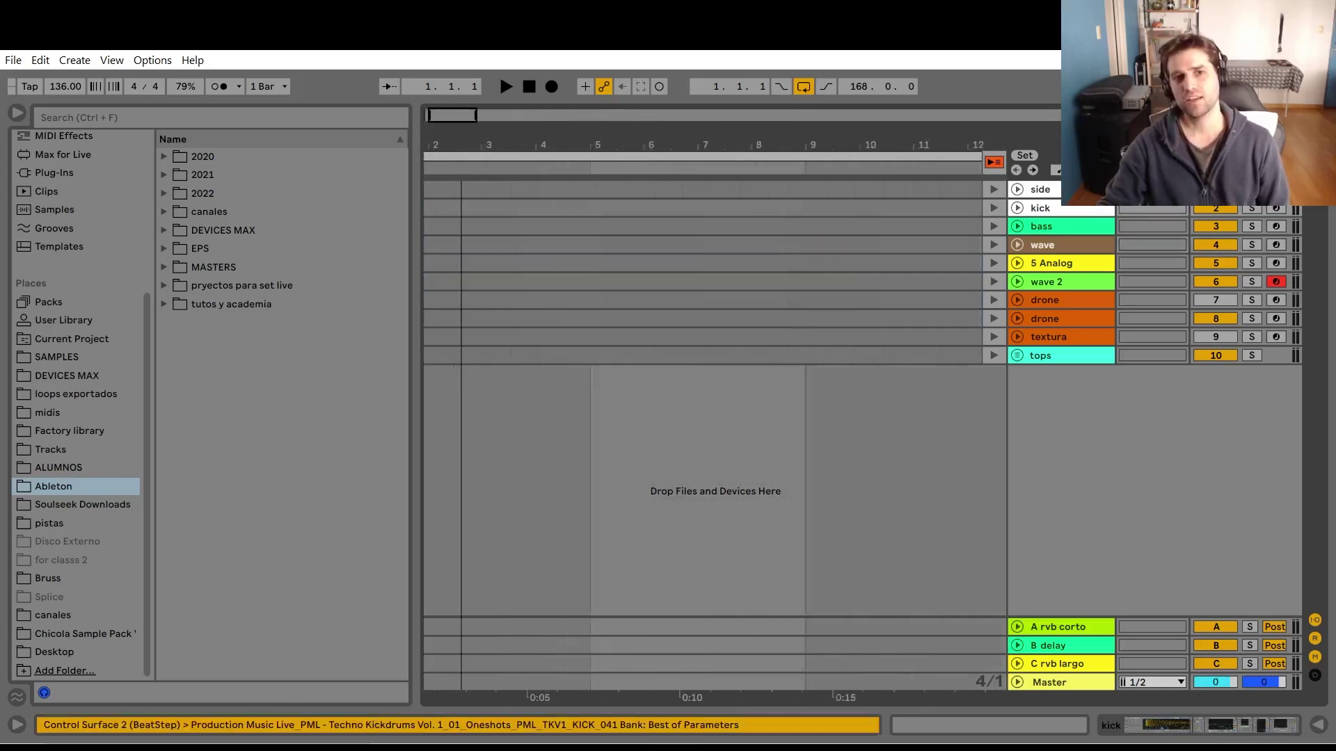
key("plus")
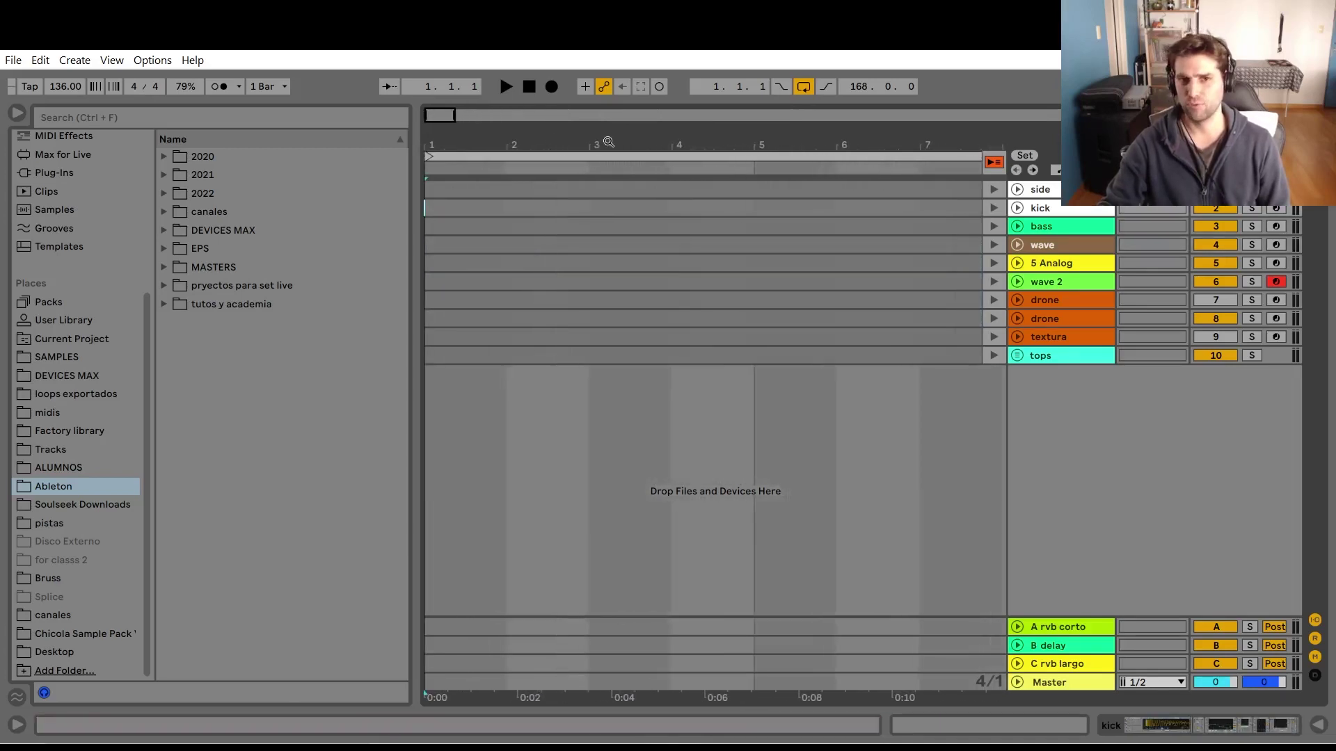
Set the arrangement's fixed grid to 1/4.
right_click(470, 280)
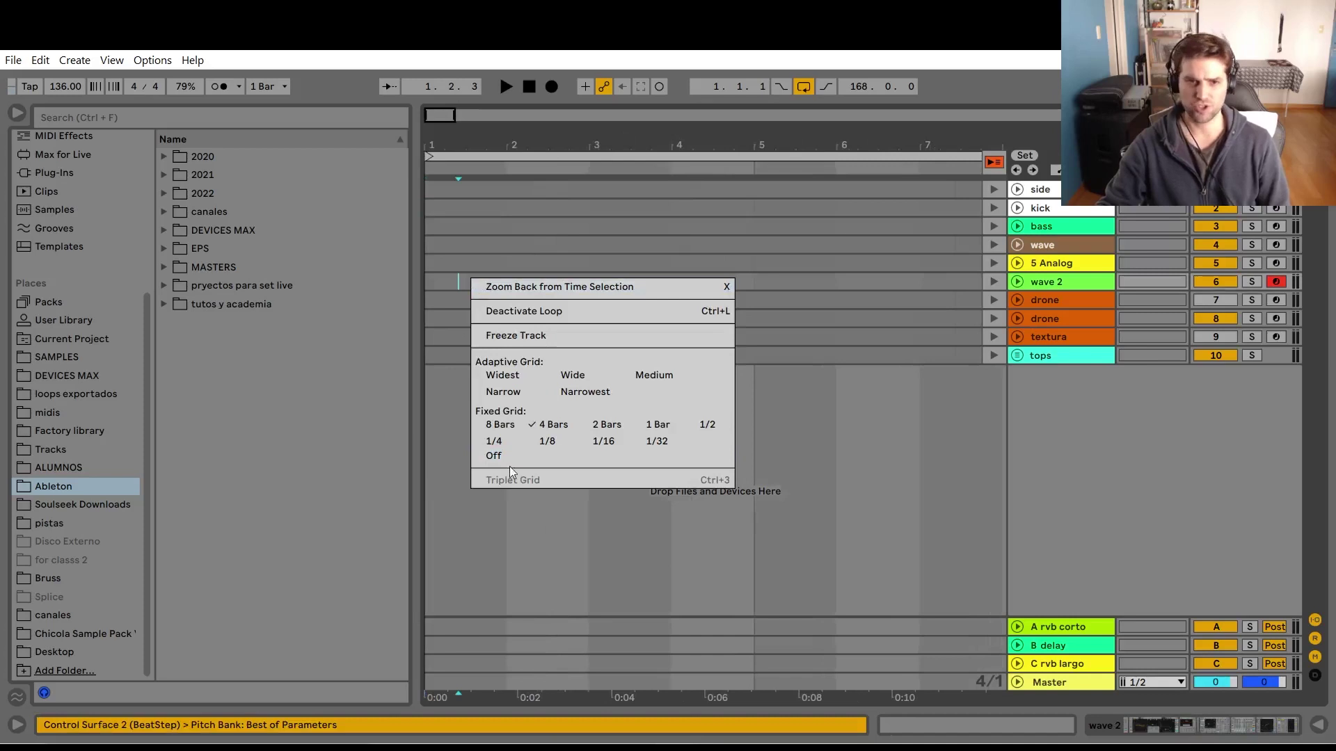
left_click(494, 441)
right_click(515, 395)
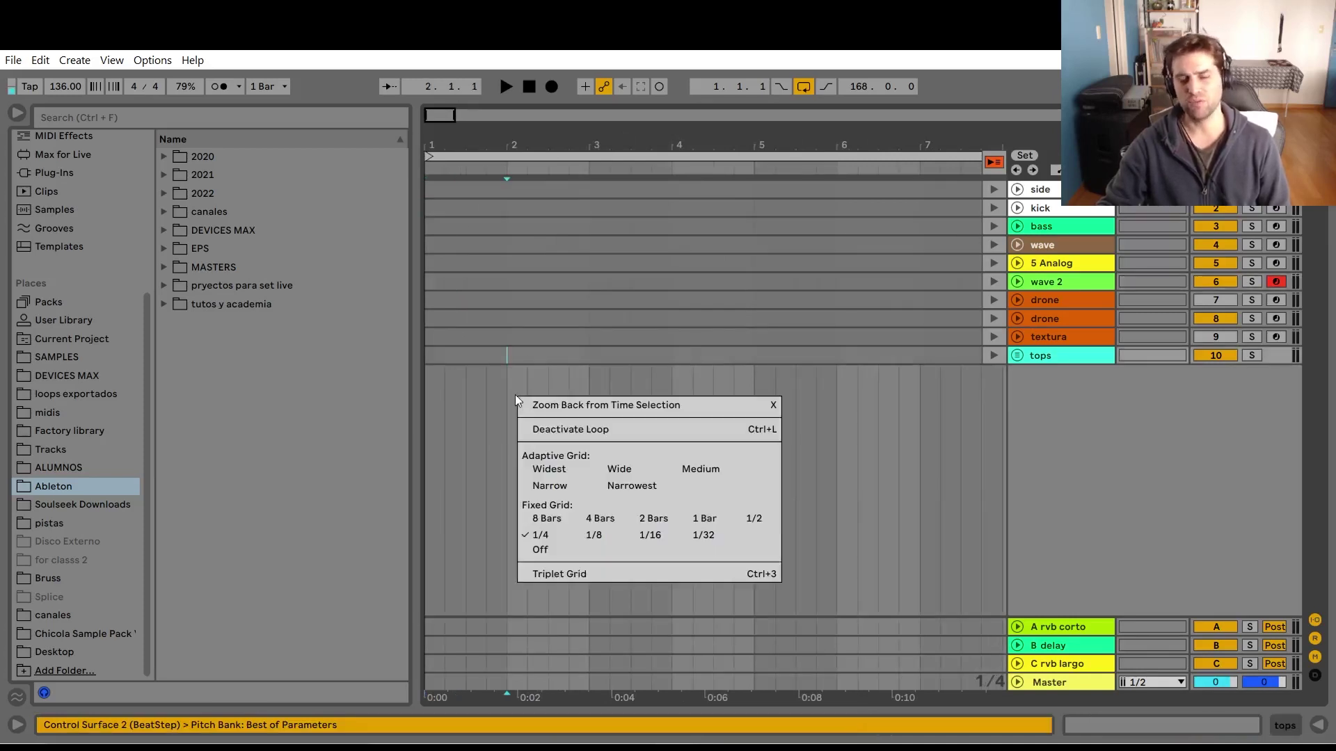
left_click(544, 535)
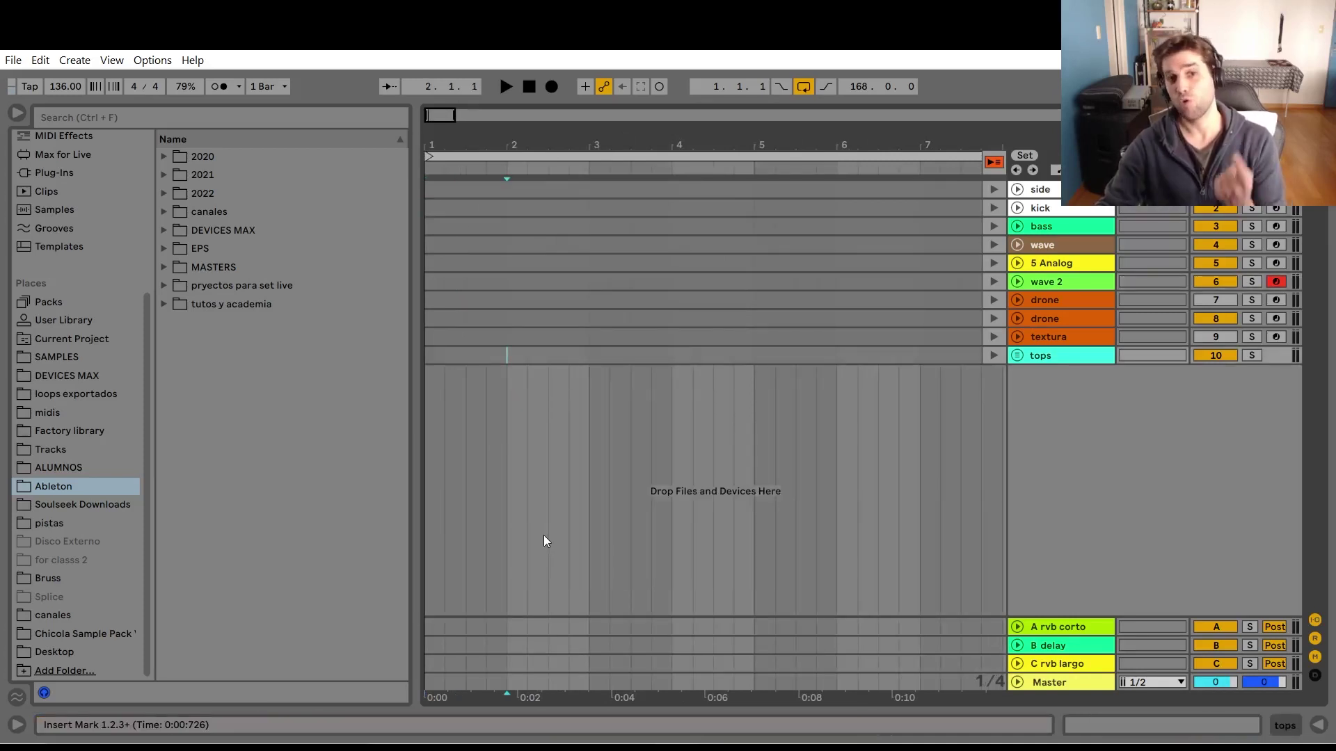
Mark out a single beat on the tops track and spans from one bar up to about 16 bars on the side track.
mouse_move(451, 354)
left_mouse_down()
mouse_move(466, 374)
mouse_move(492, 362)
left_mouse_up()
left_click(502, 358)
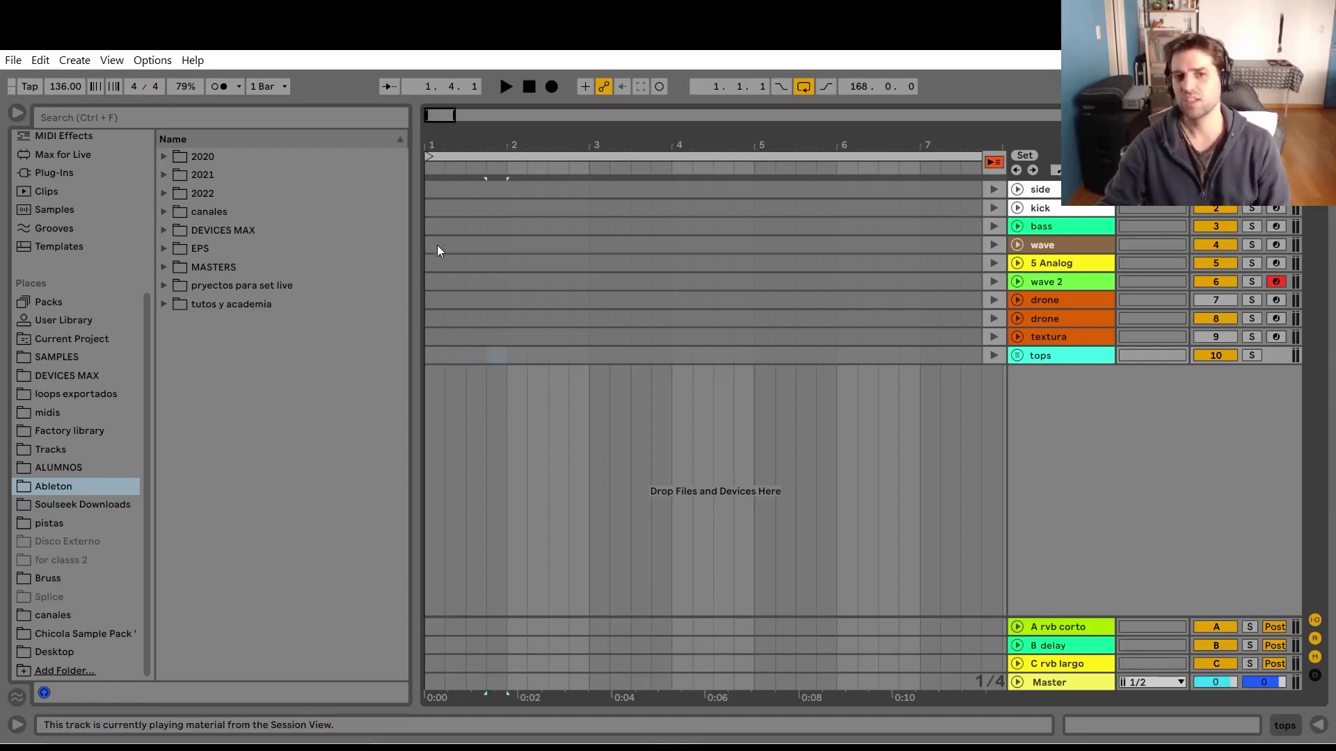
left_click_drag(427, 189, 508, 187)
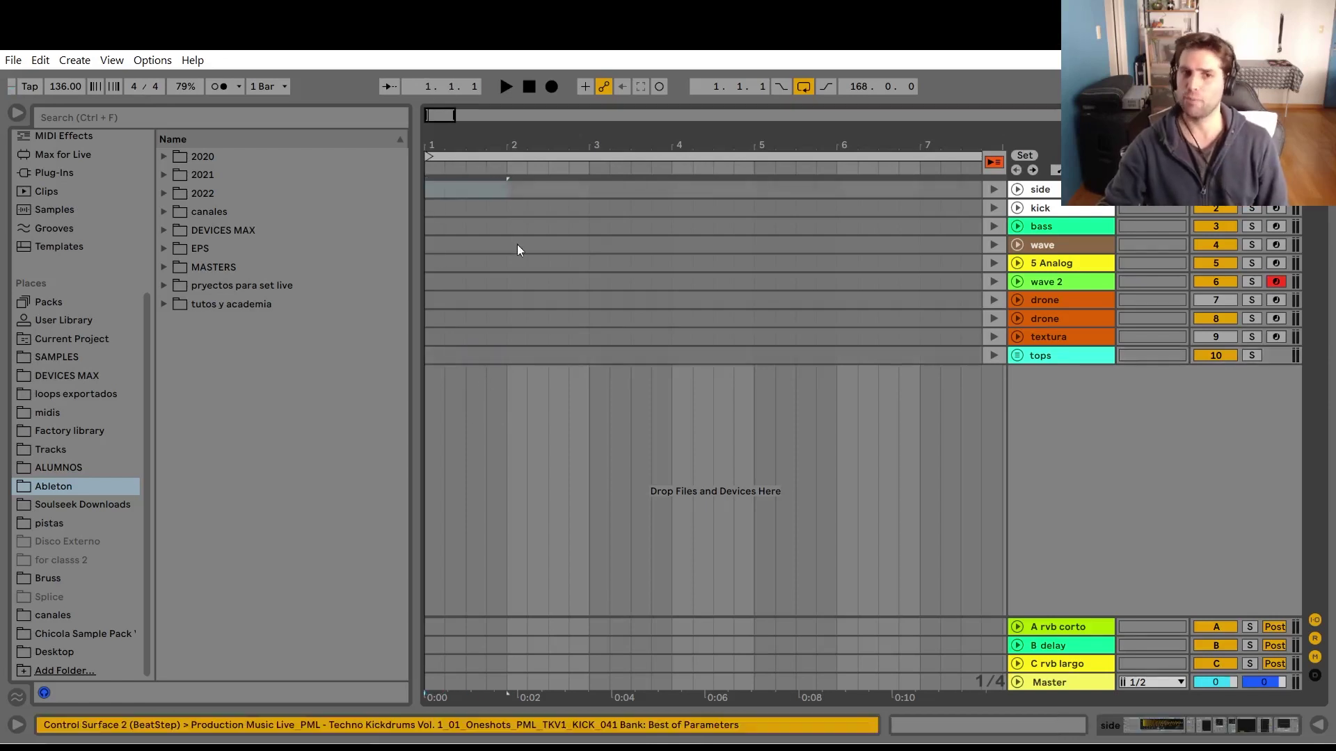
left_click(506, 188)
left_click_drag(505, 189, 695, 186)
left_click(590, 189)
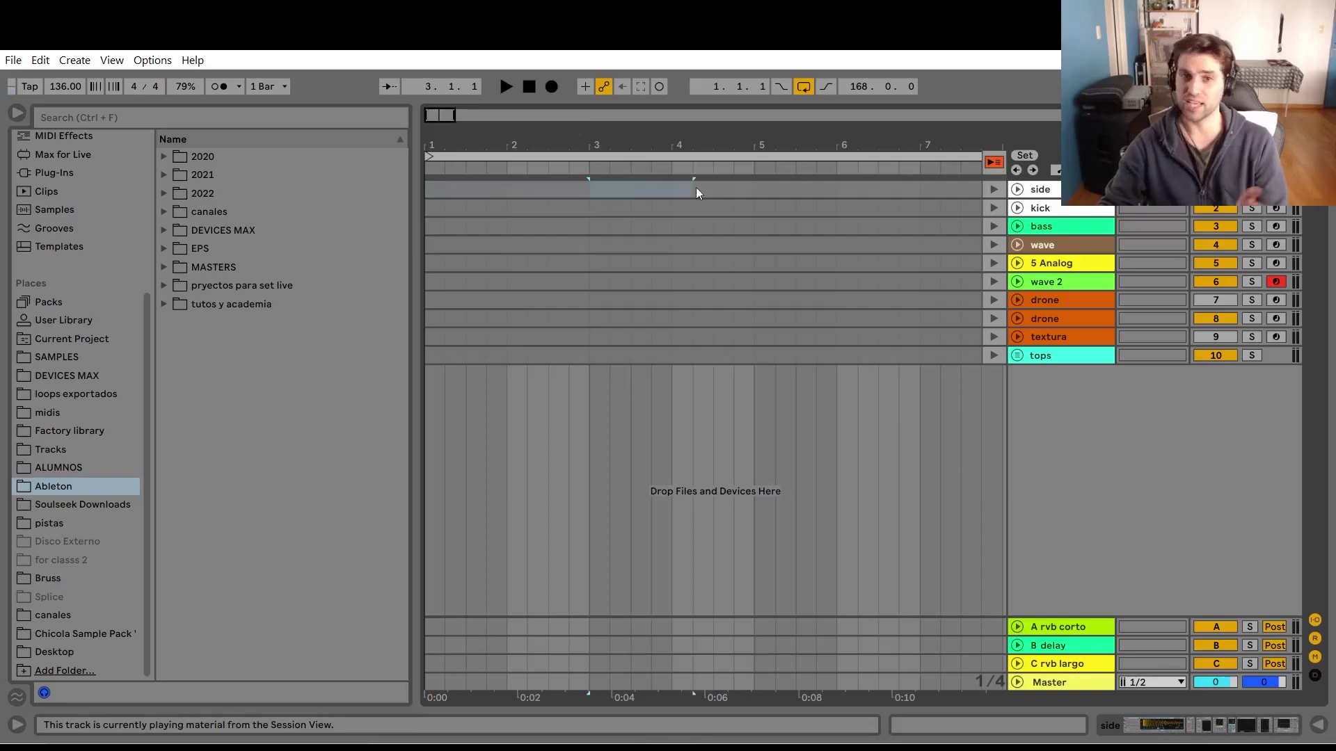
left_click_drag(722, 131, 505, 194)
double_click(454, 149)
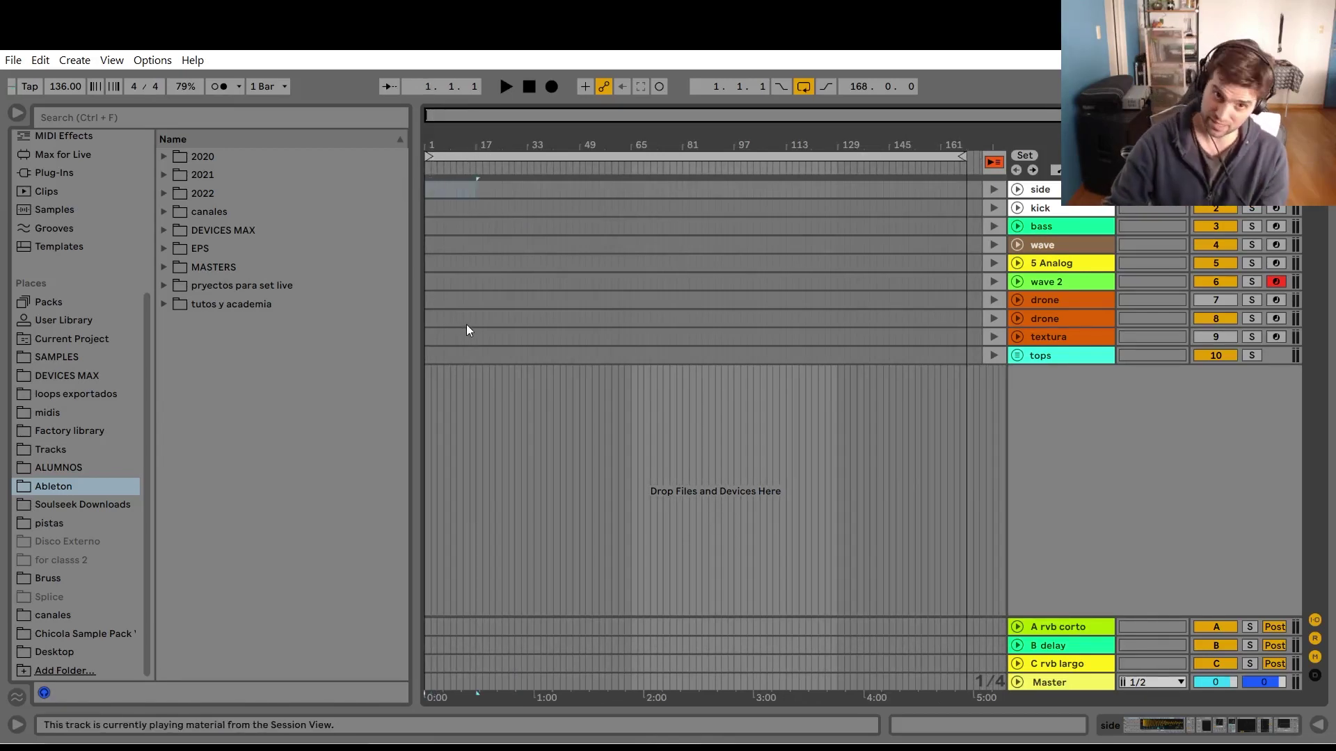
Select about the first 32 bars of the kick track and a span of about 57 bars across the bass and wave tracks.
left_click(737, 291)
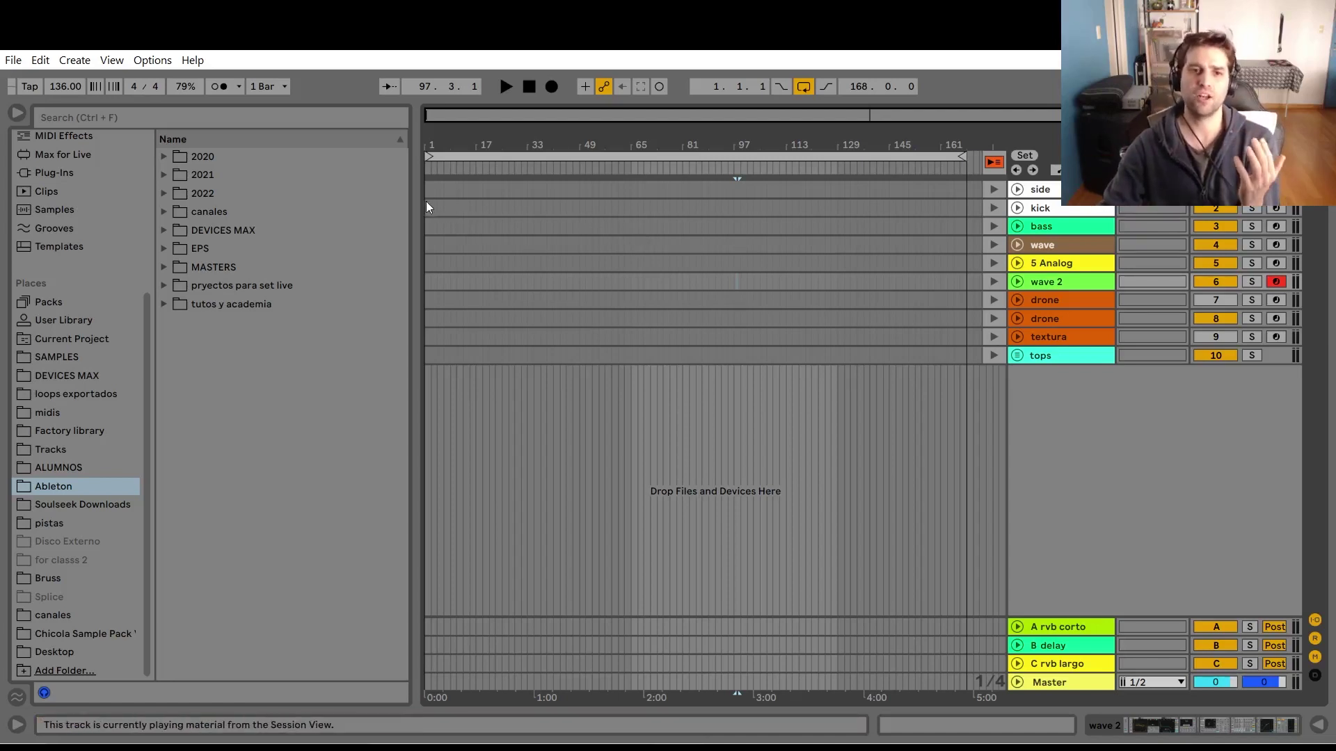
left_click_drag(426, 205, 528, 215)
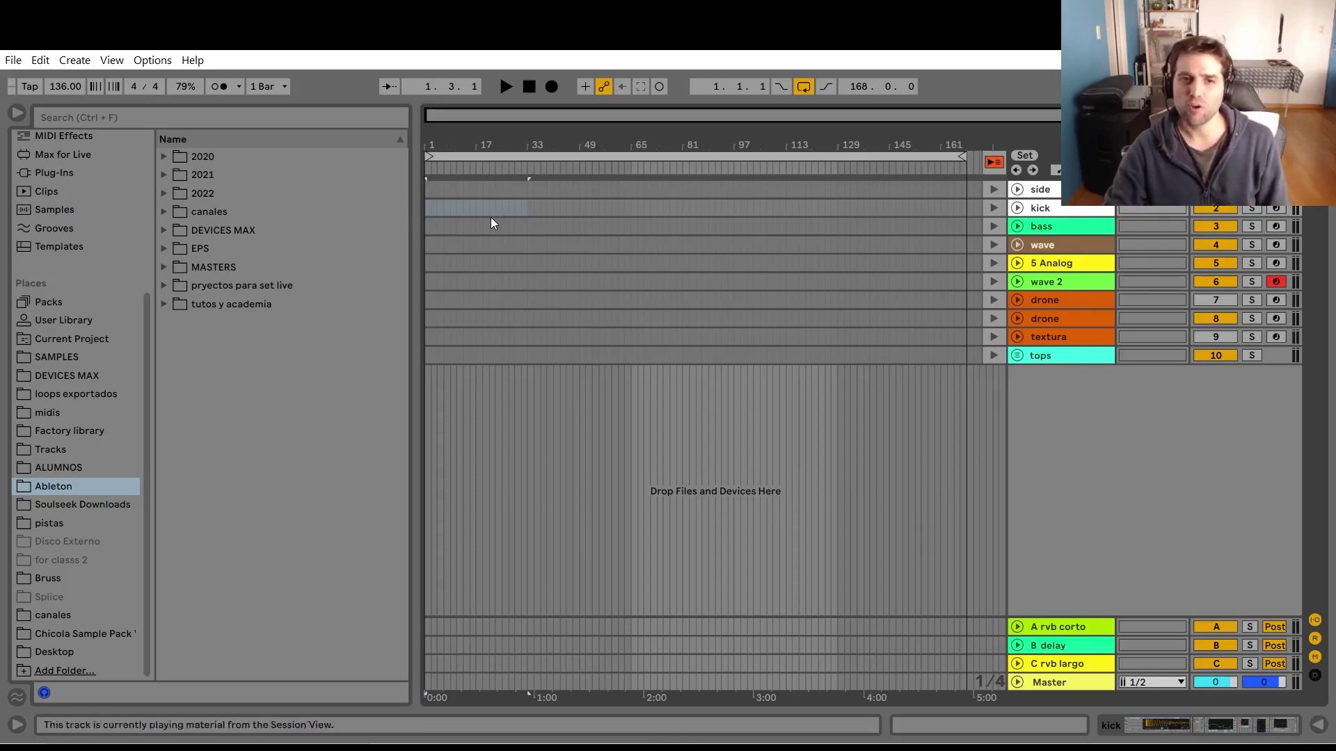
left_click_drag(490, 223, 523, 218)
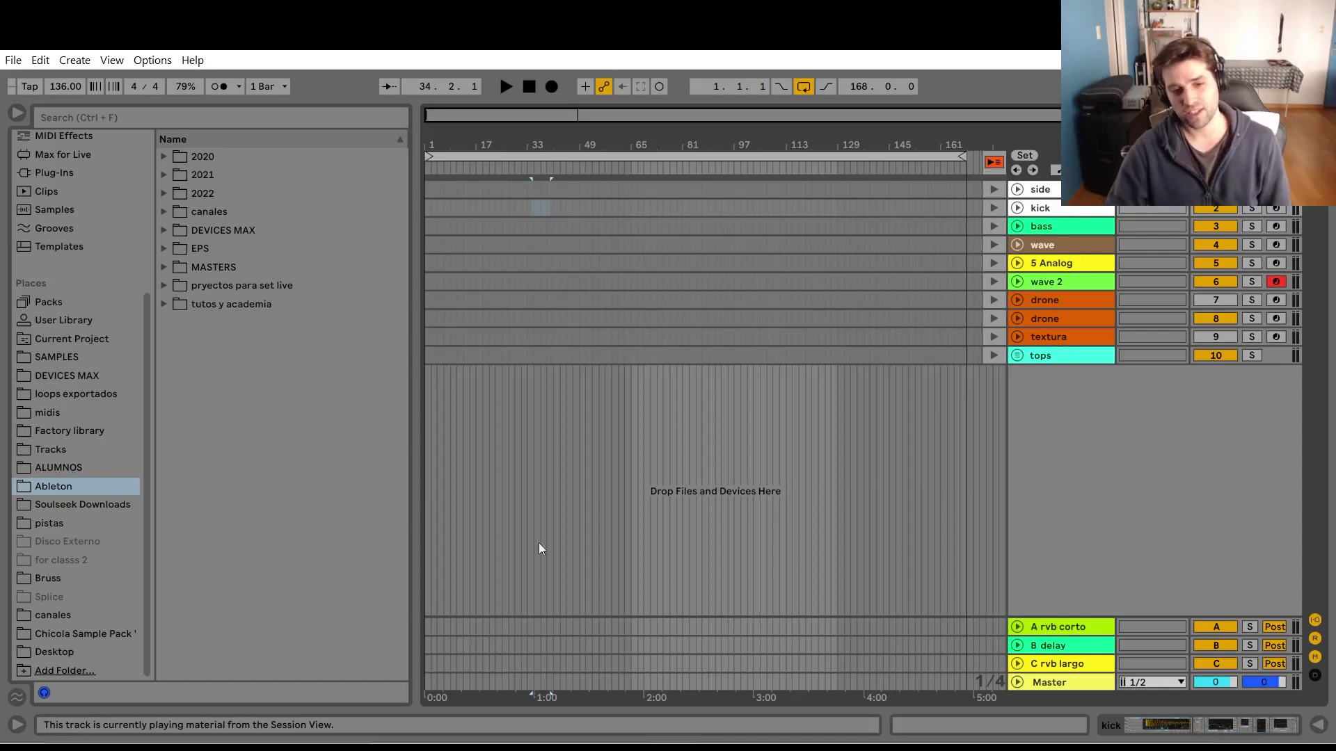
left_click_drag(520, 572, 853, 558)
left_click(853, 557)
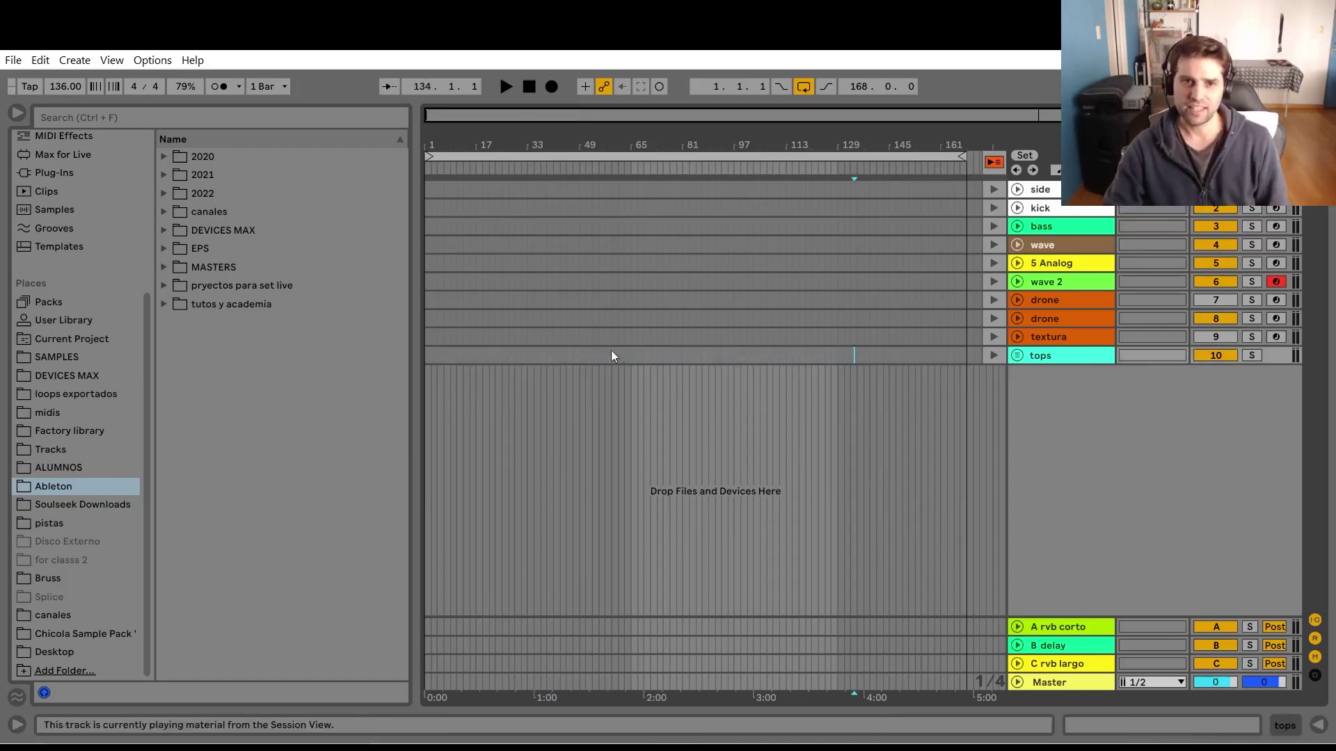
left_click_drag(431, 250, 617, 230)
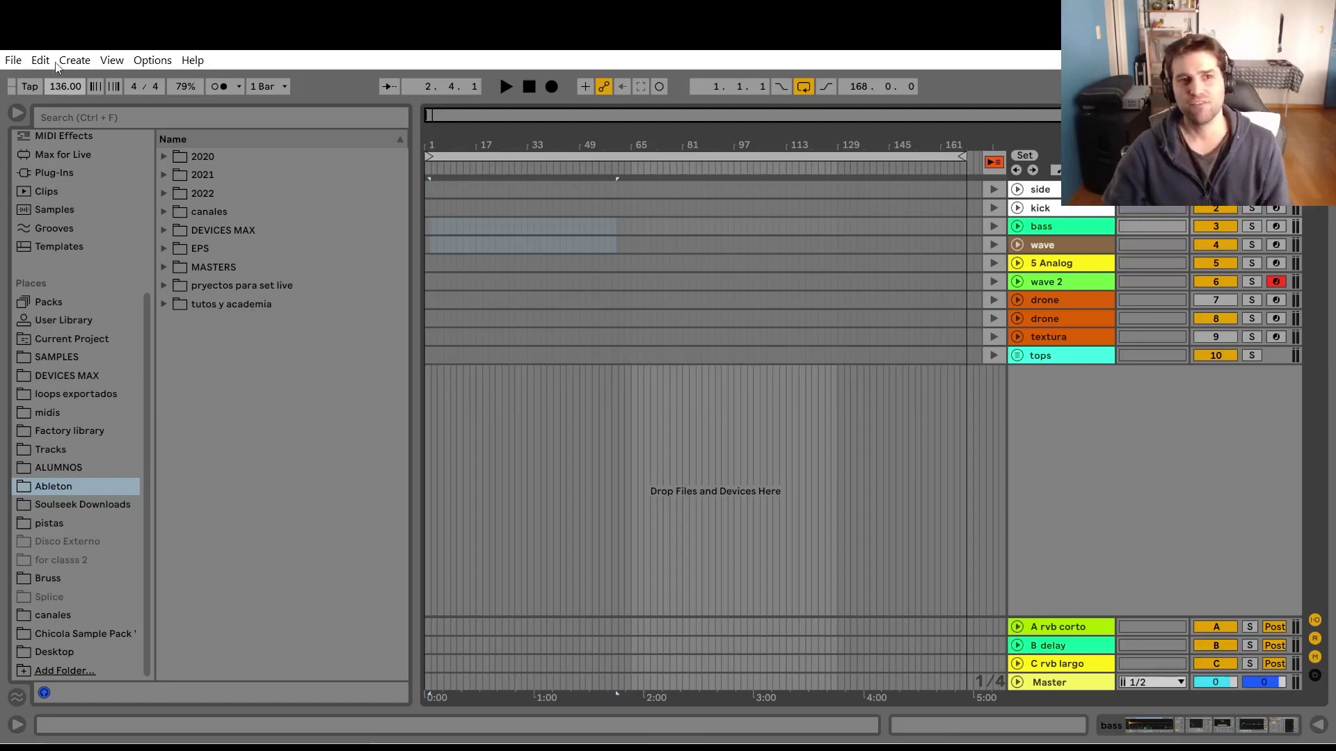
Select the project tempo value and place the insert marker near bar 78 on the bass track.
left_click(62, 89)
left_click_drag(61, 87, 61, 78)
left_click(675, 226)
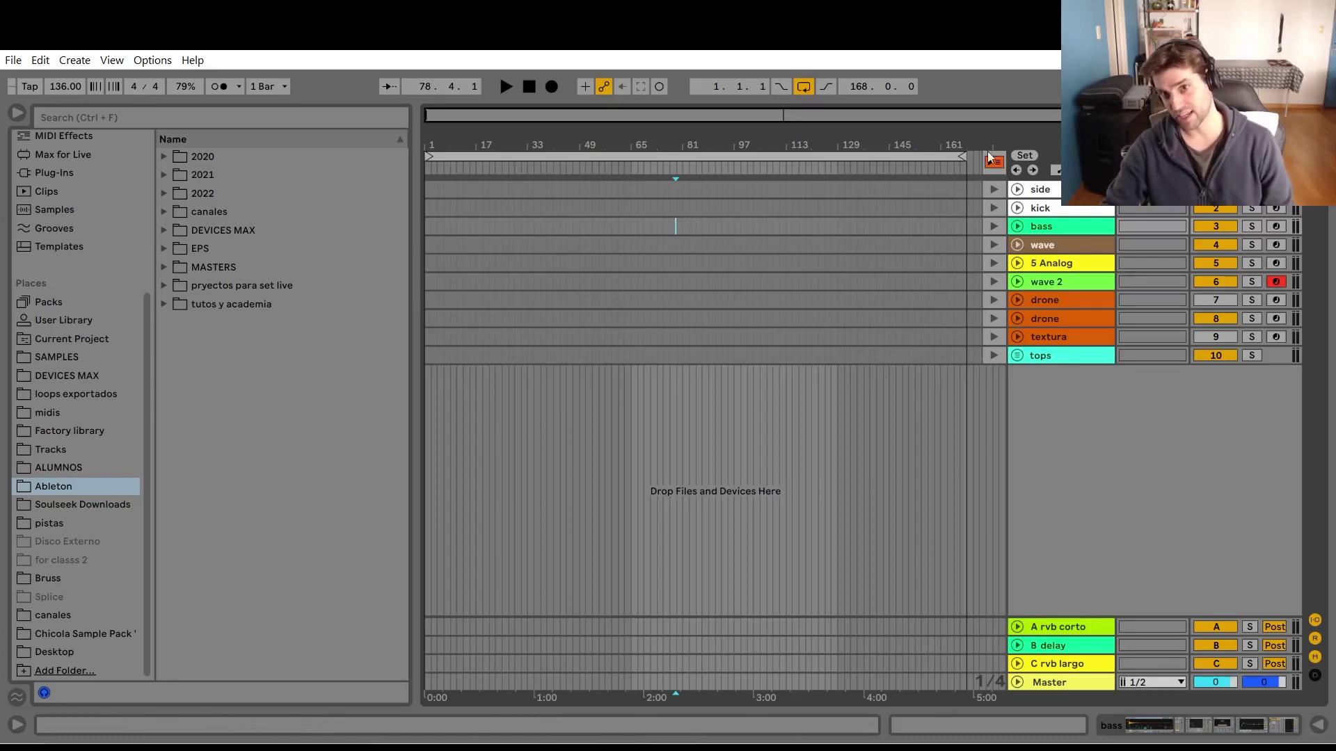
Set the arrangement's fixed grid to 4 Bars.
left_click_drag(989, 144, 929, 721)
right_click(967, 501)
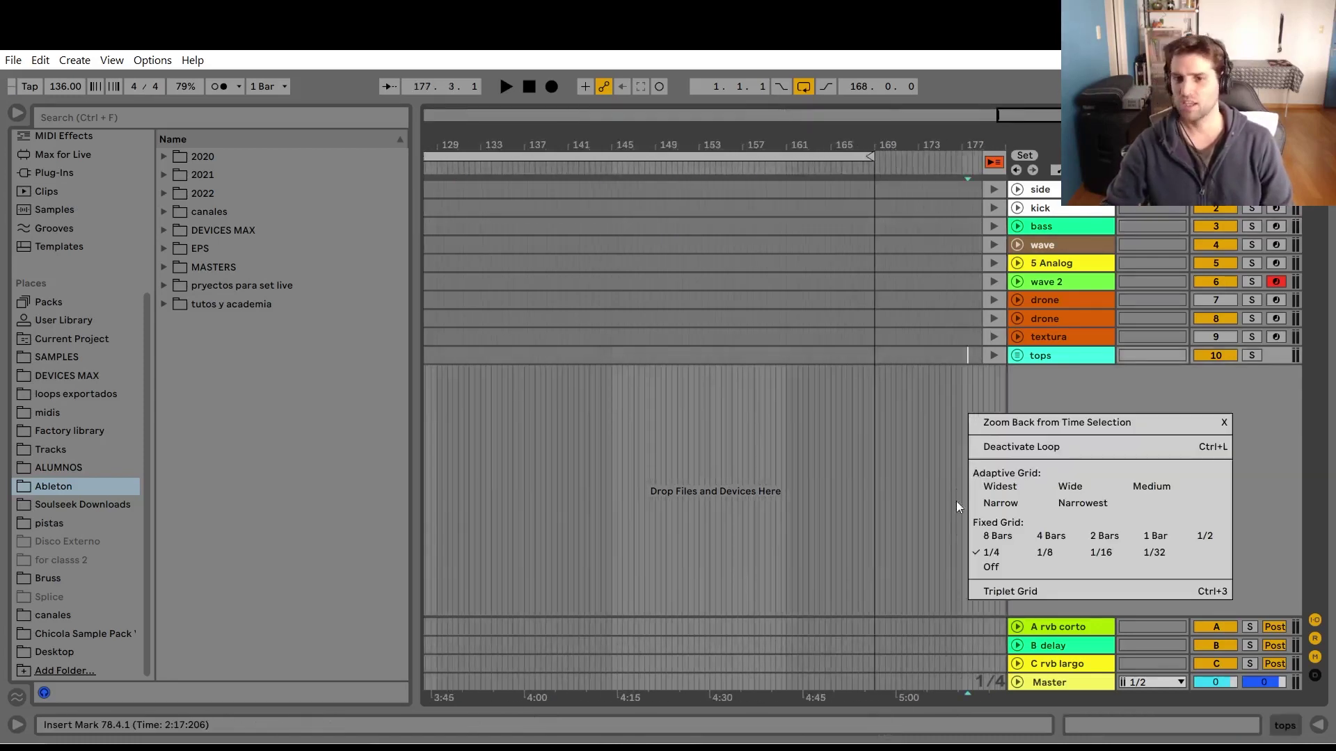
left_click(985, 536)
right_click(973, 542)
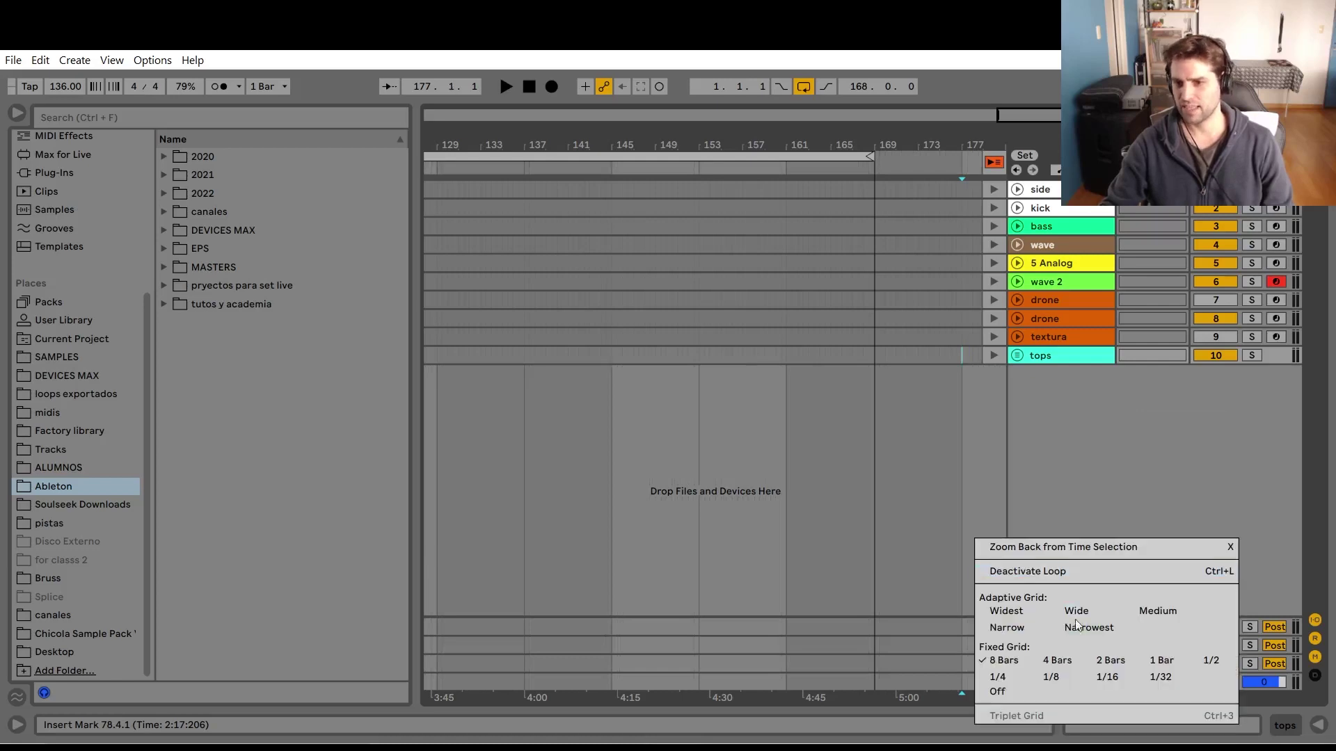
left_click(1046, 675)
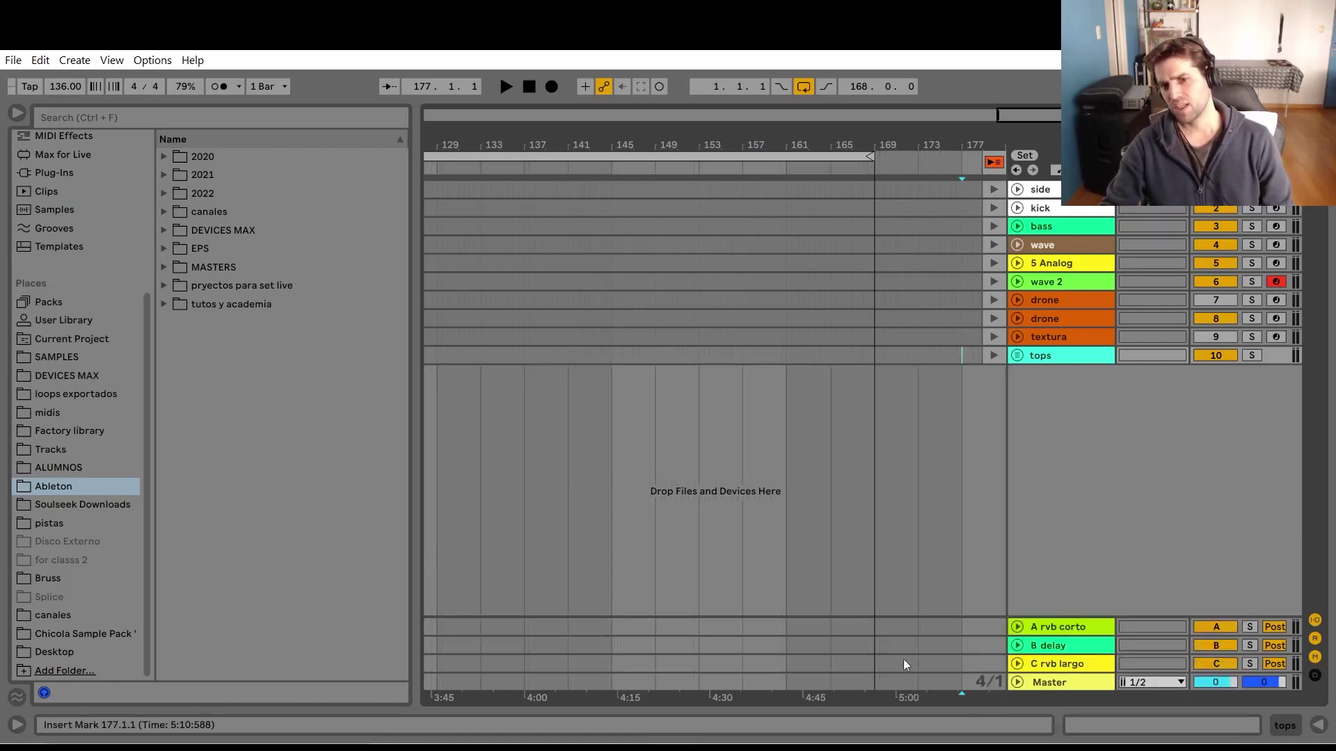
Extend the arrangement loop's end to bar 173 for a 172-bar length, and select the looped range across all tracks.
left_click_drag(899, 150, 886, 311)
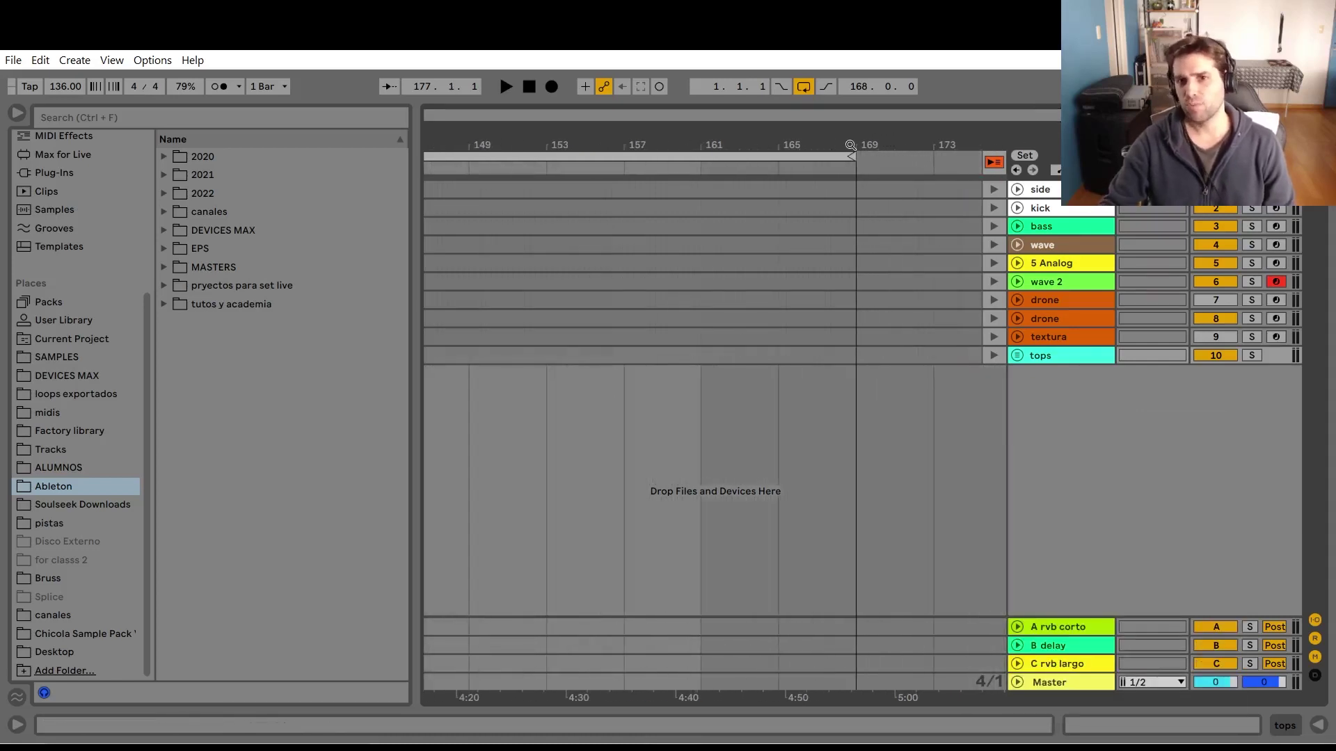
mouse_move(852, 156)
left_mouse_down()
mouse_move(934, 156)
mouse_move(951, 112)
mouse_move(946, 158)
mouse_move(870, 174)
mouse_move(896, 282)
left_mouse_up()
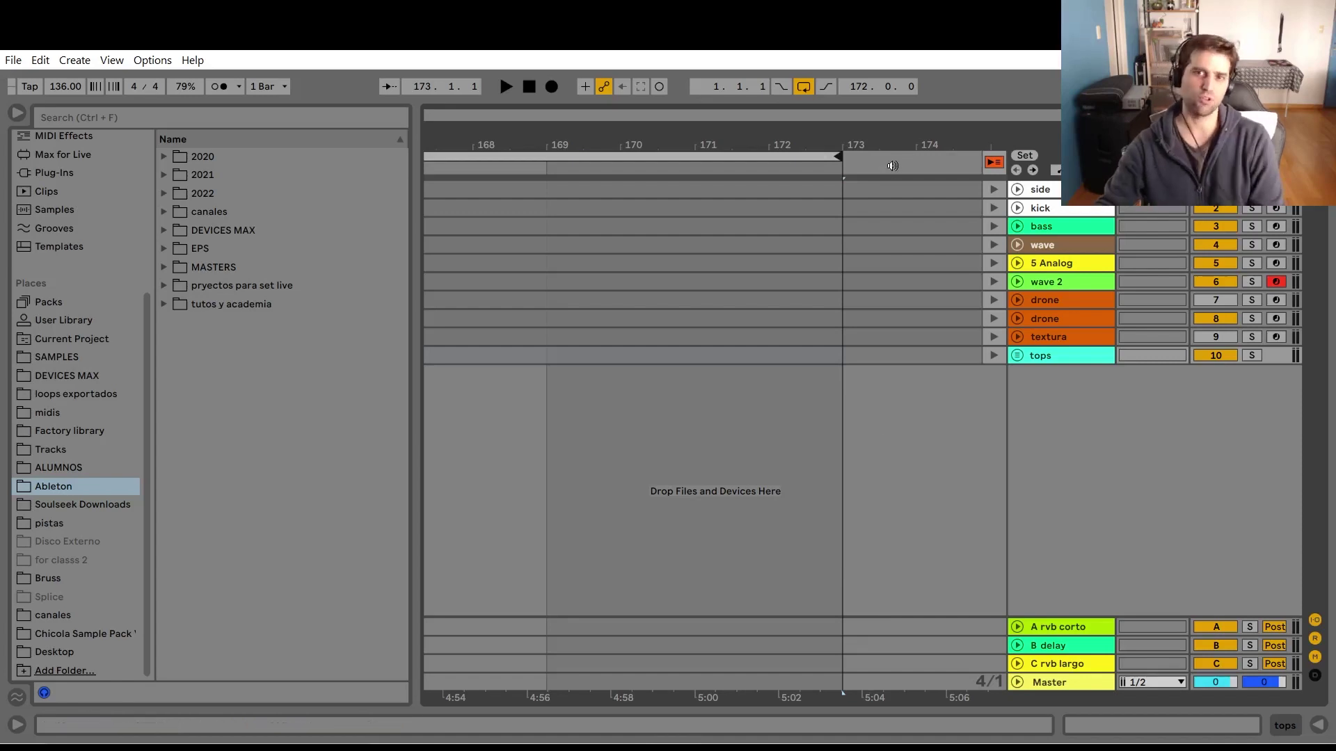
double_click(885, 134)
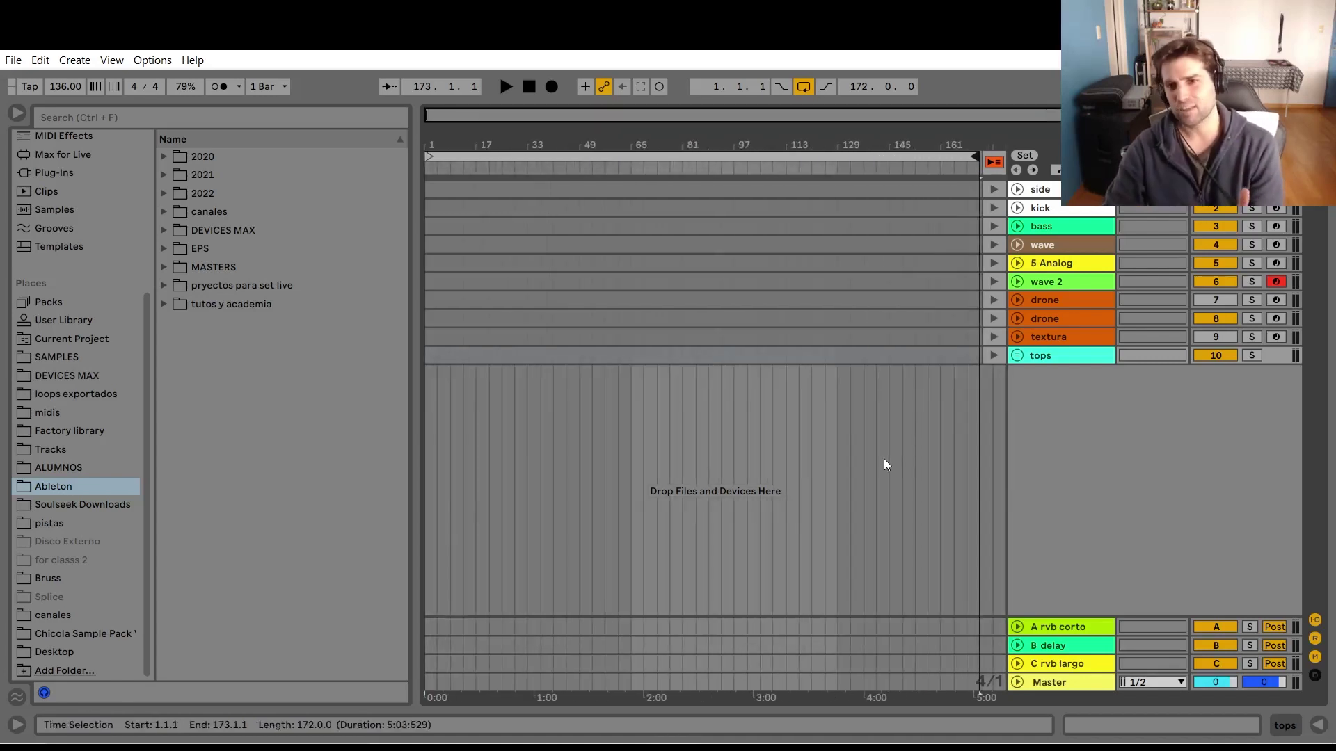
left_click(882, 161)
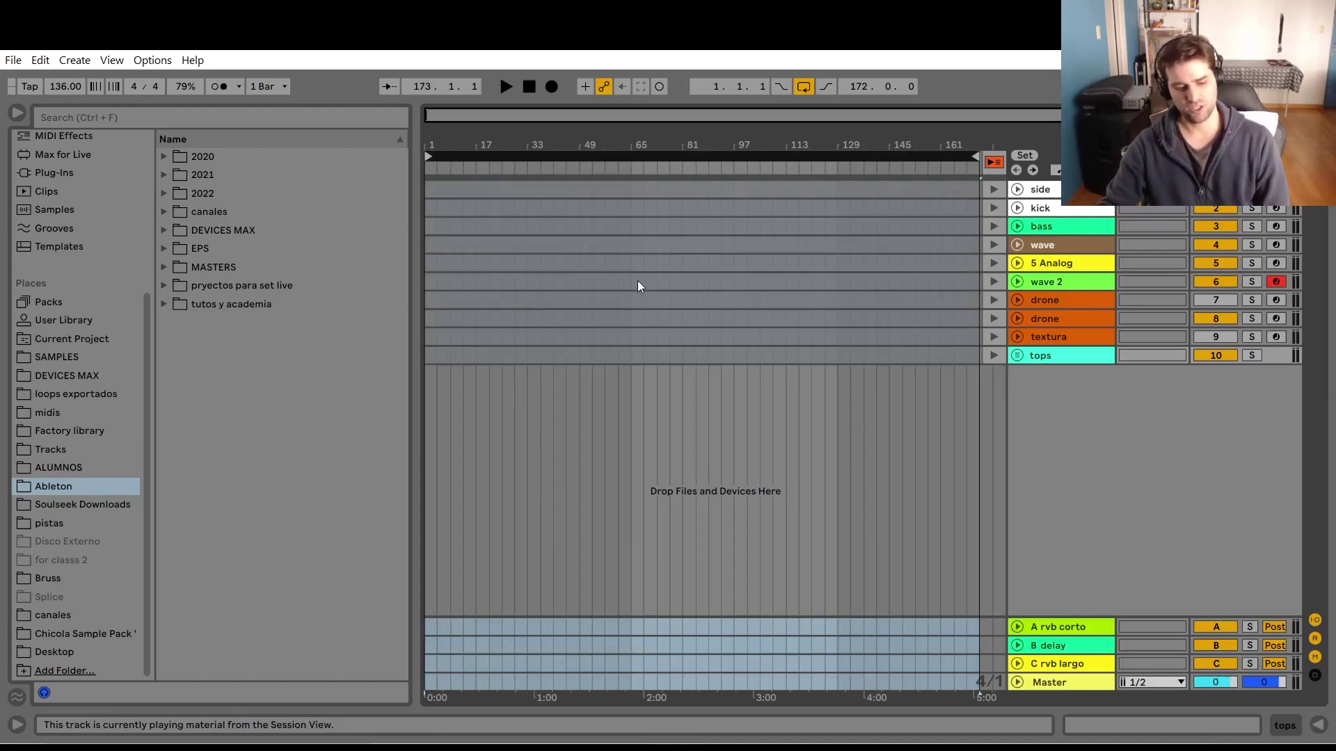
Play the session clips briefly while viewing the Session view, stop playback and return to the Arrangement view.
key("space")
key("Tab")
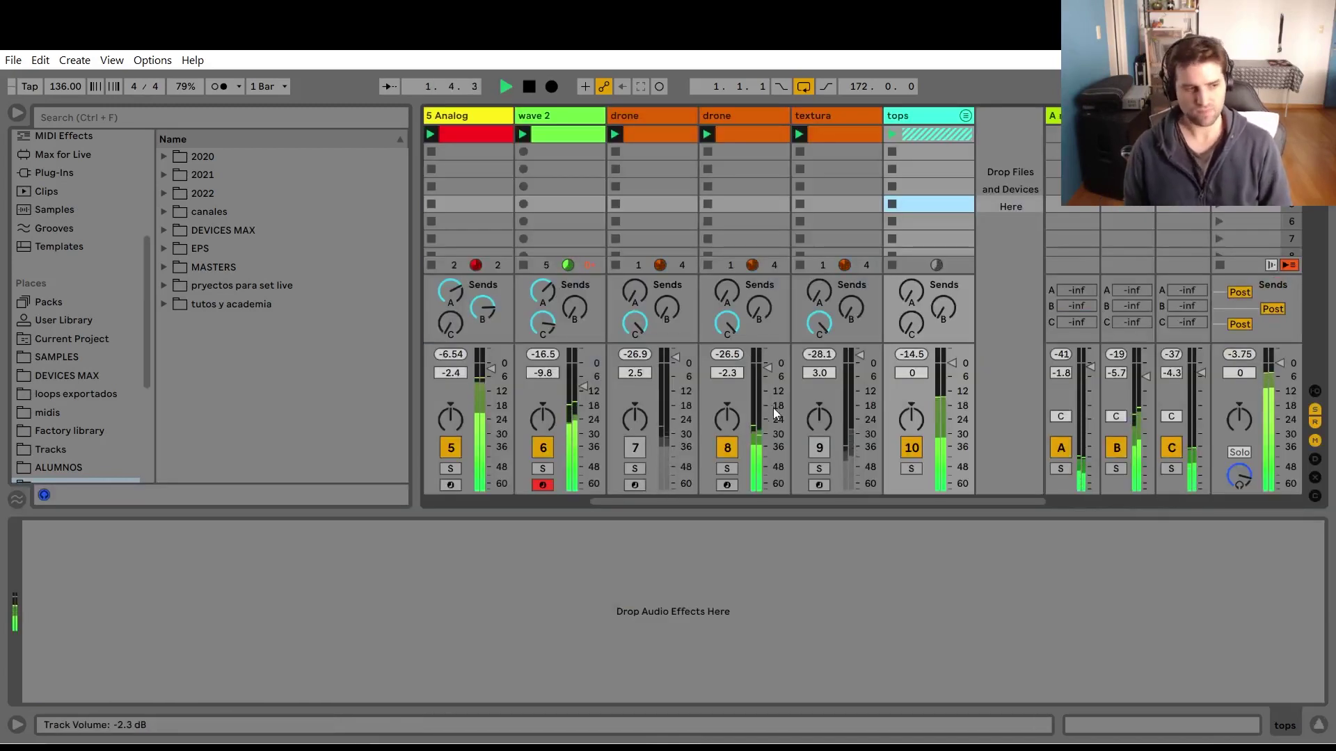
key("space")
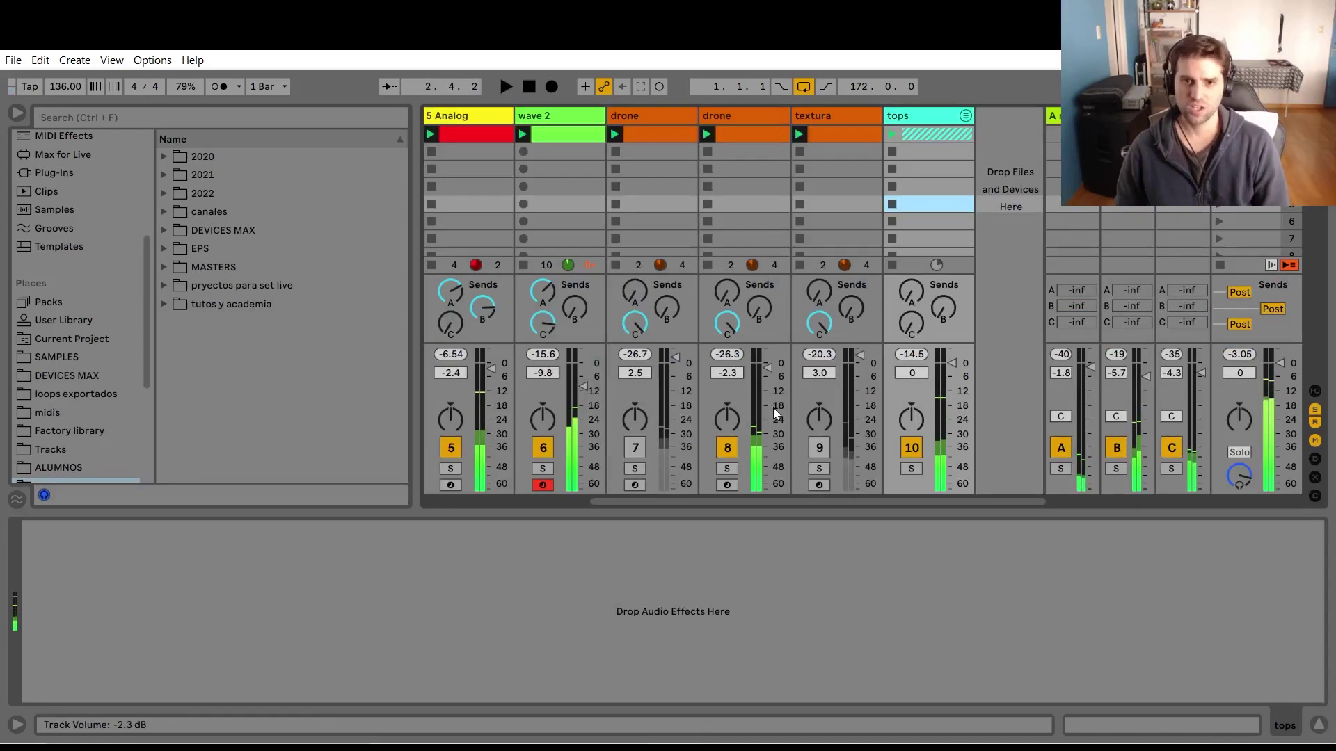
key("Tab")
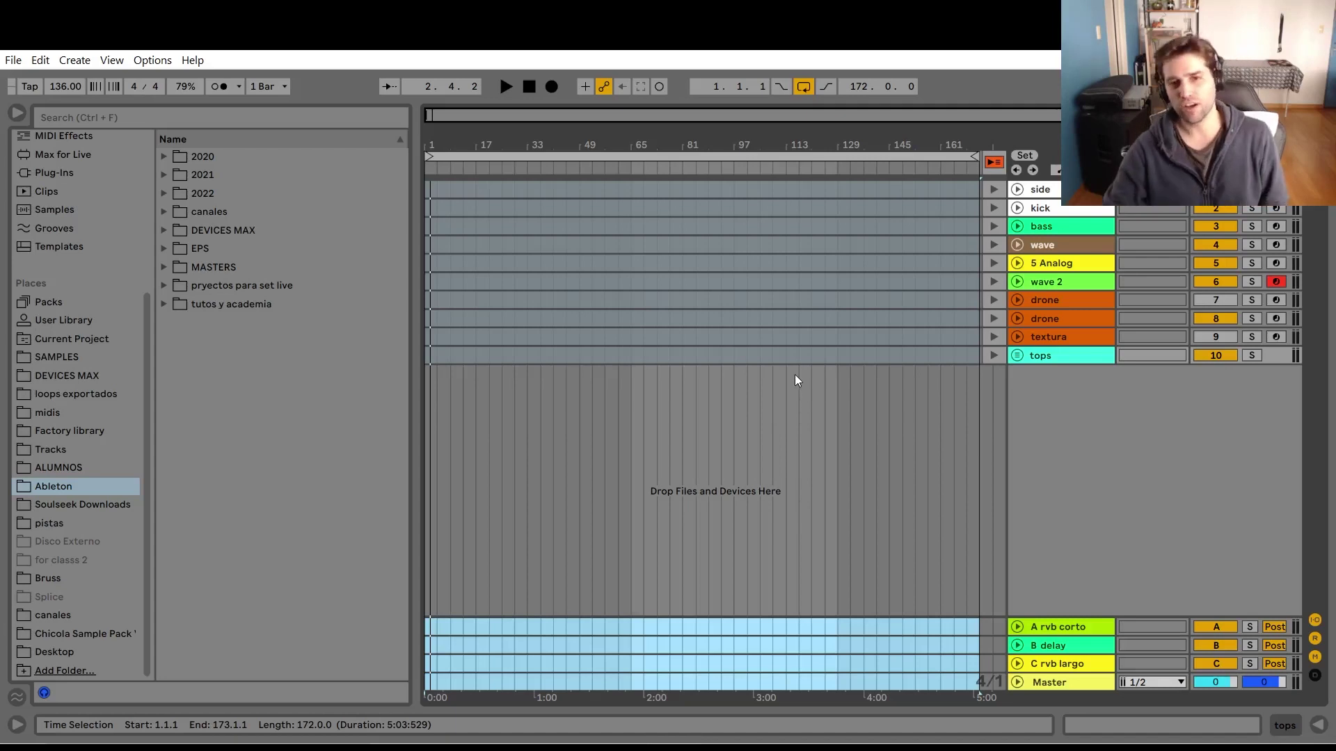
Mark out long middle sections starting around bars 45 to 49 on the 5 Analog and wave 2 tracks.
left_click_drag(580, 264, 823, 275)
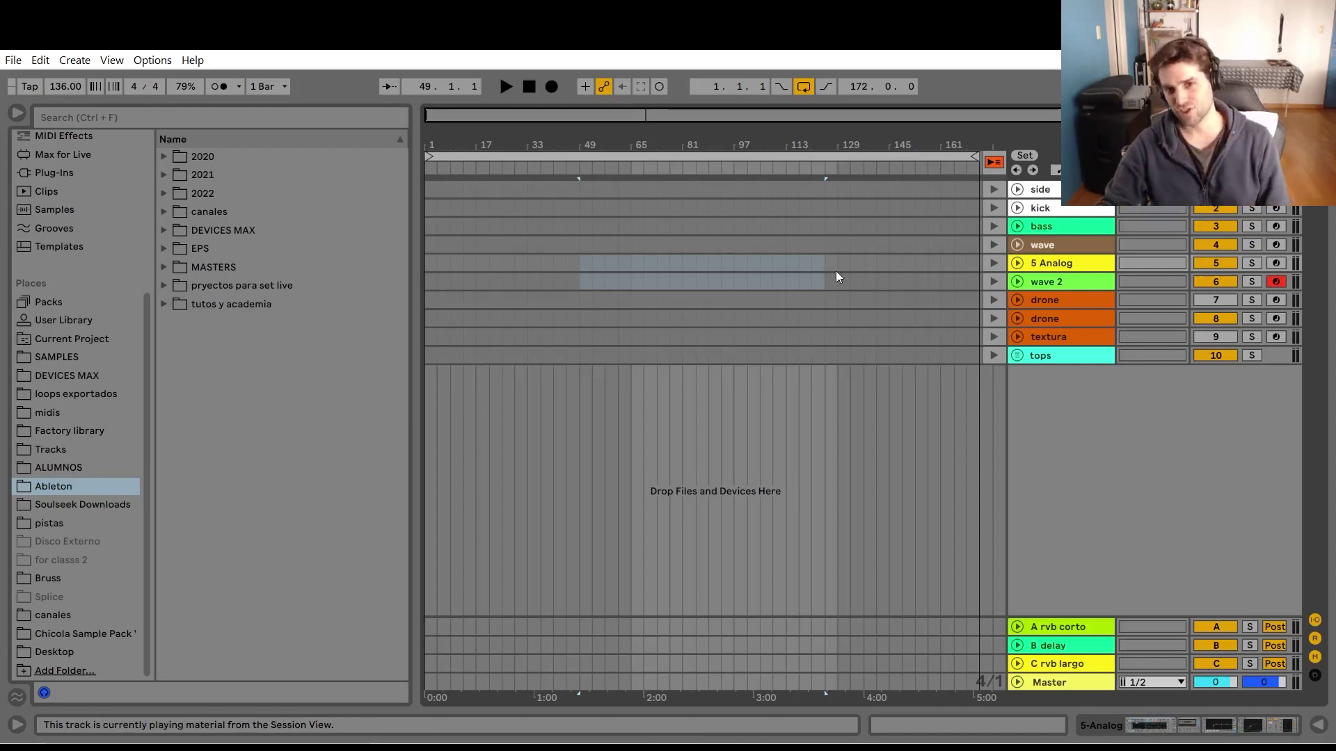
left_click_drag(836, 270, 584, 265)
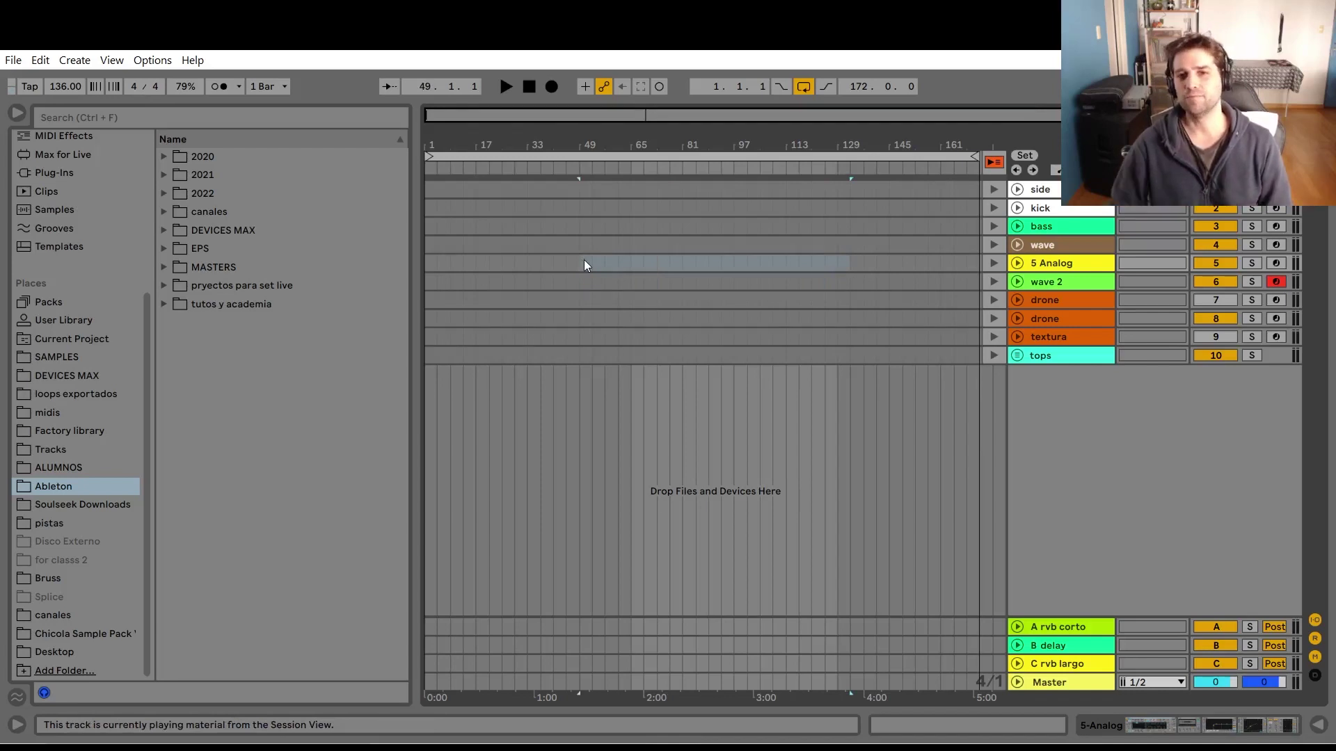
left_click_drag(583, 260, 767, 279)
Switch to the Session view and listen to the clips for about one bar from bar 45.
key("Tab")
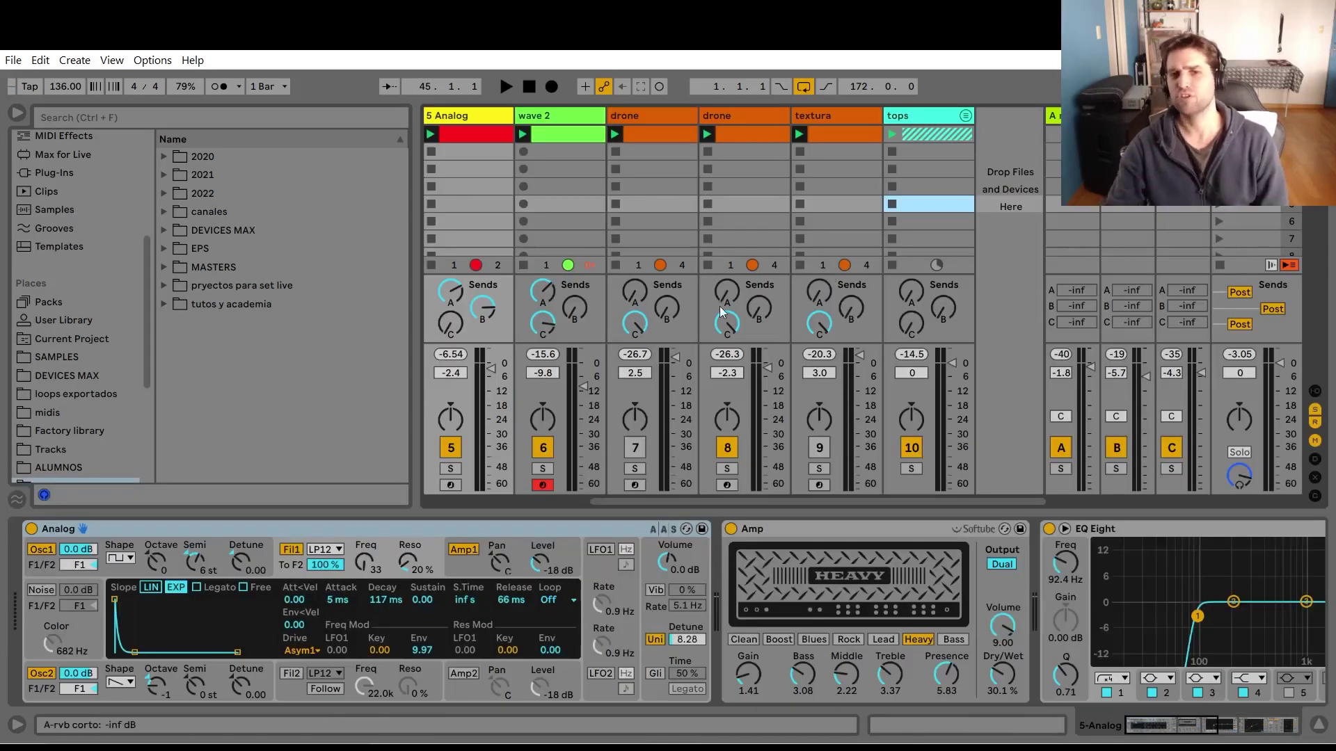
key("space")
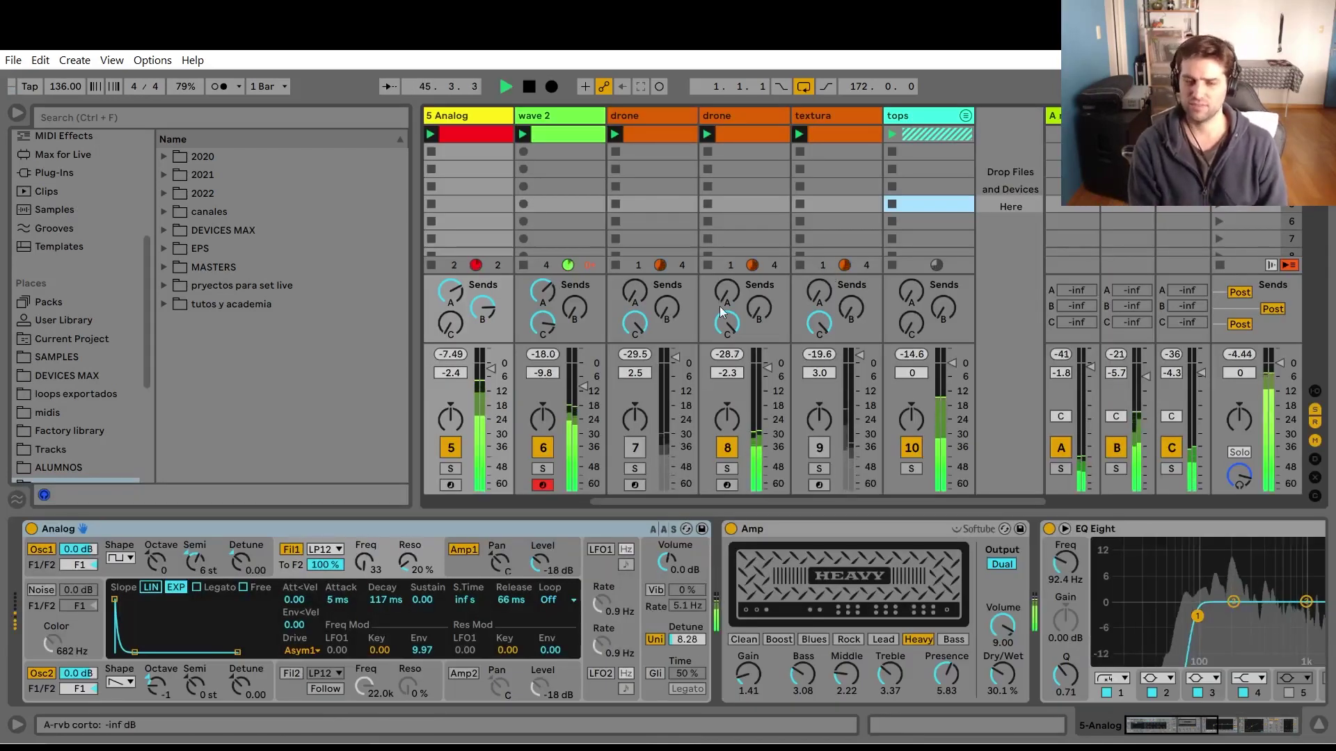
key("space")
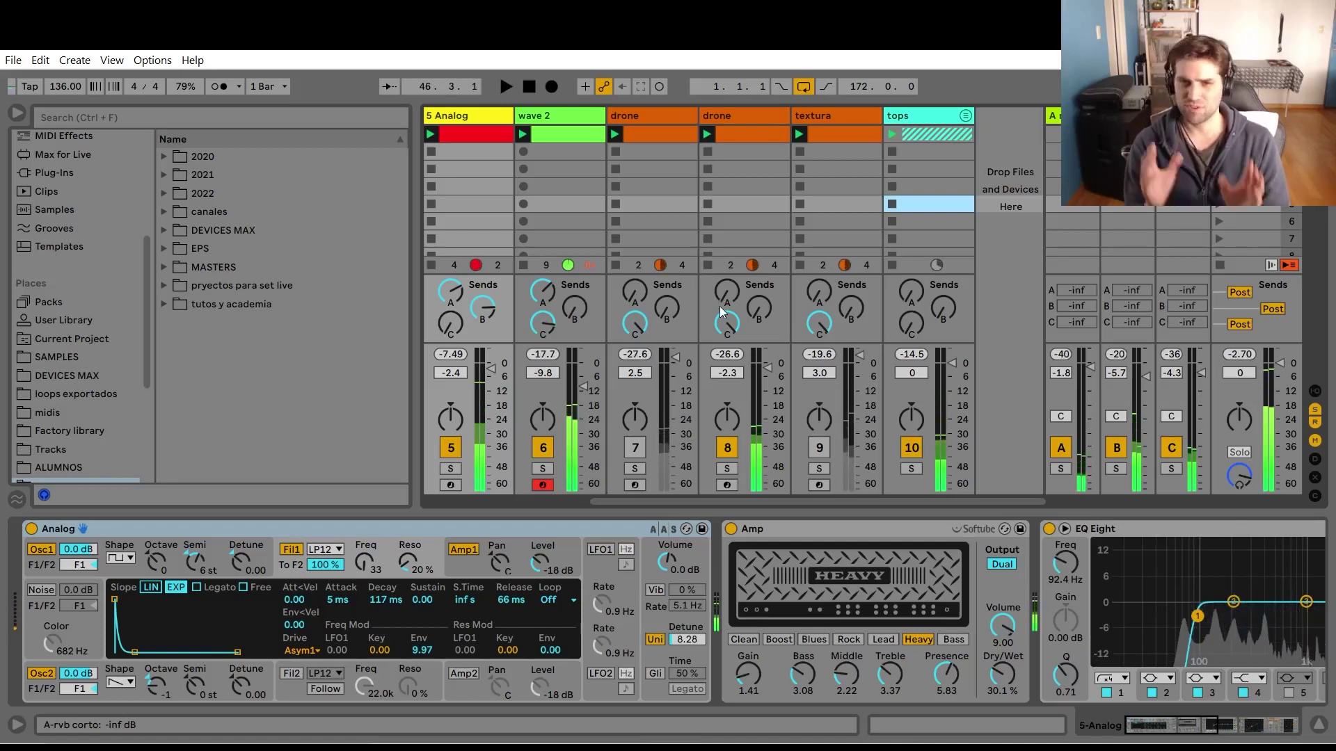
Return to the Arrangement view and mark out bars 49 to 129 on the 5 Analog track.
key("Tab")
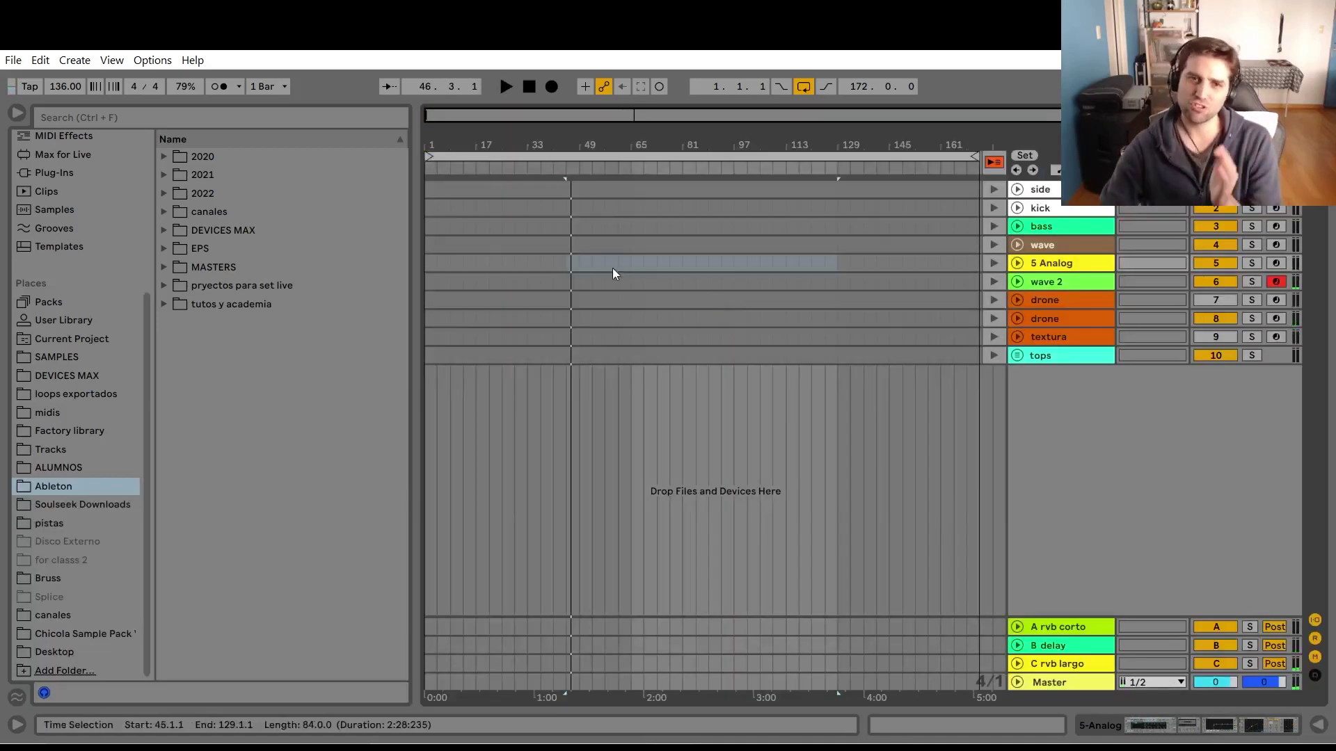
left_click(590, 260)
left_click_drag(592, 261, 840, 262)
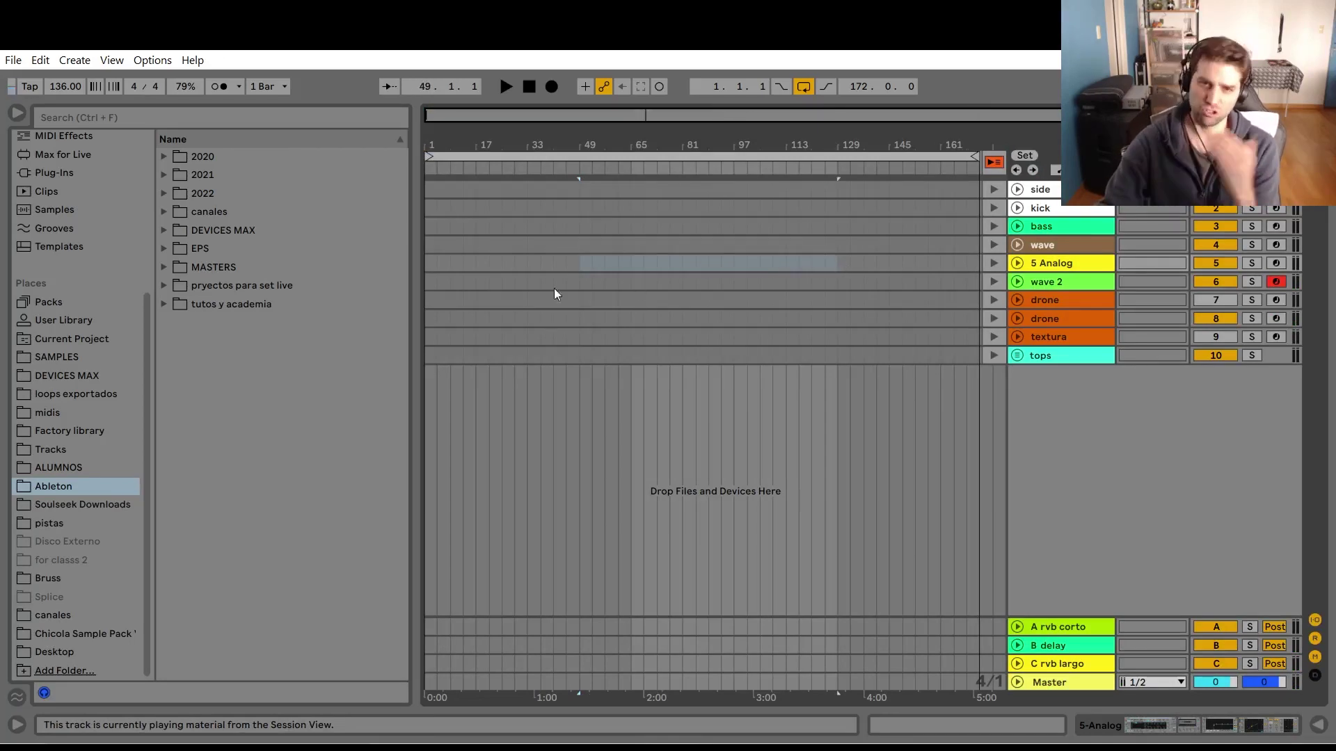
Listen to the session clips from bar 1 for about one bar while staying in the Arrangement view.
left_click(427, 264)
key("space")
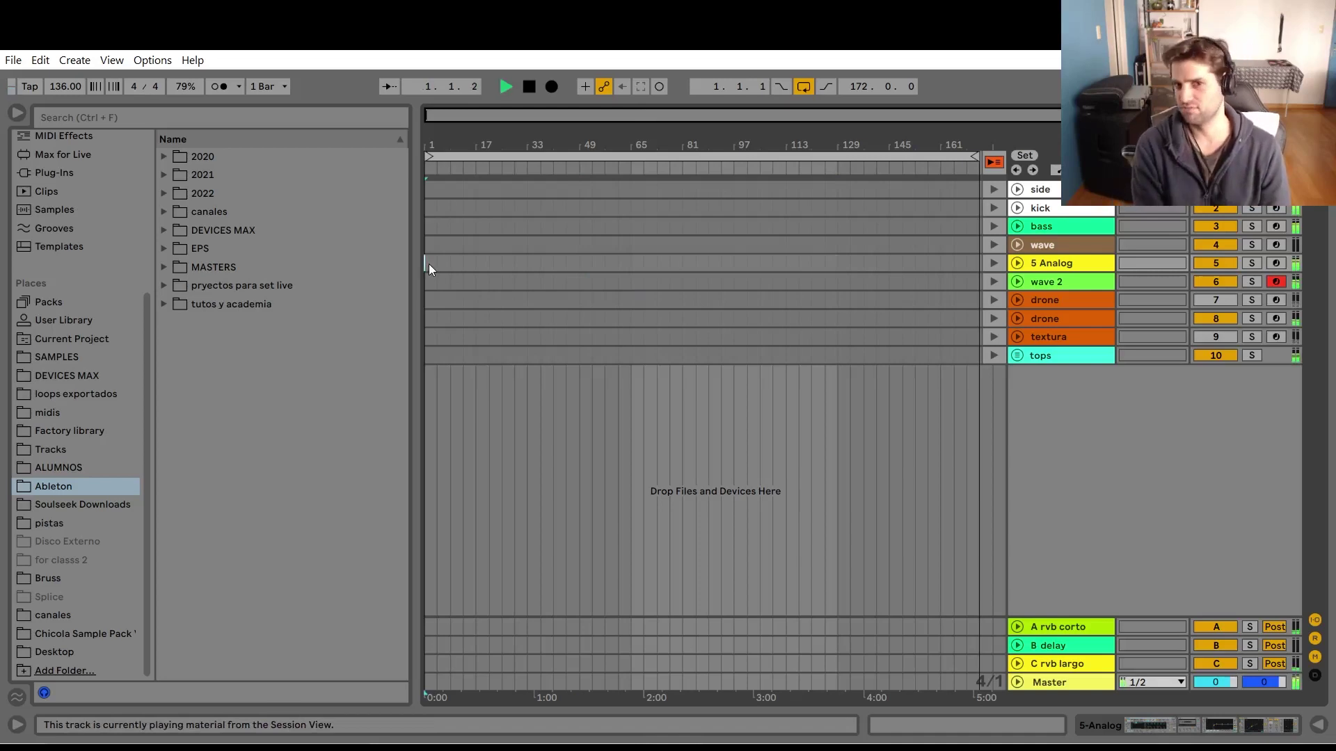
key("space")
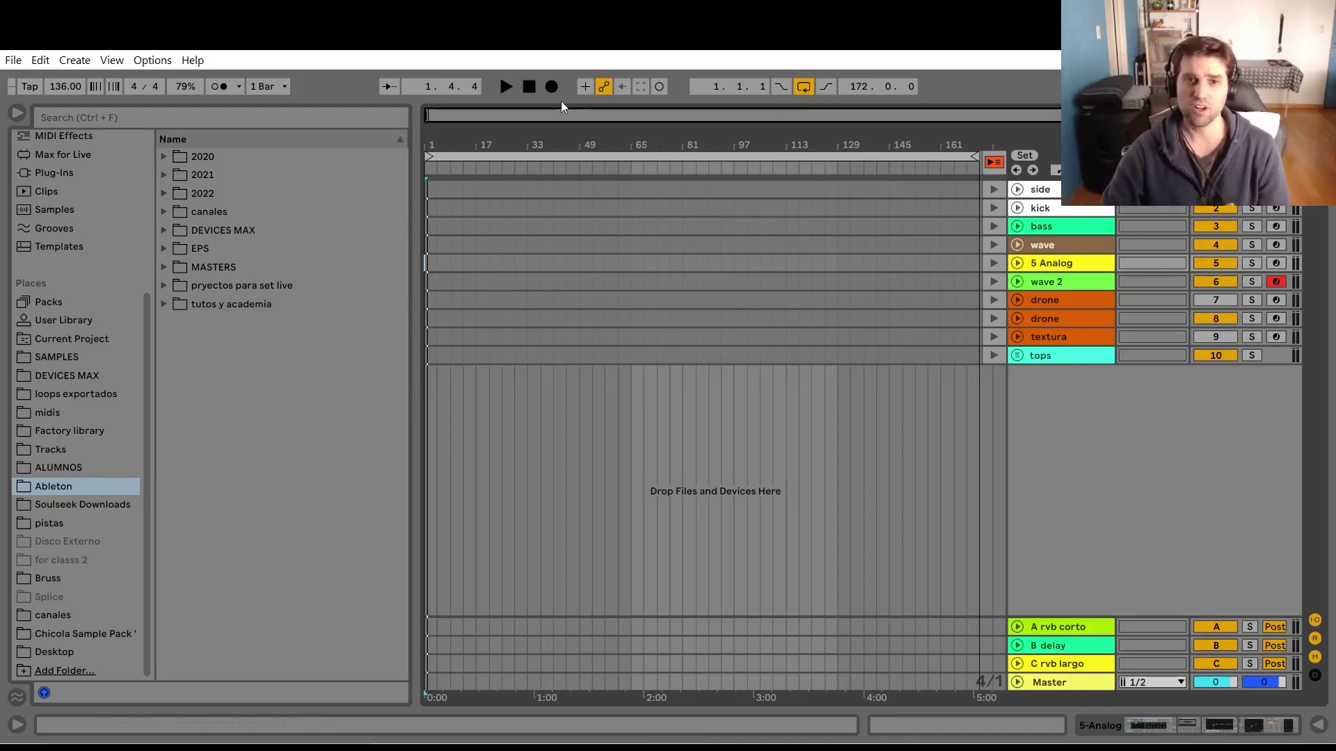
Look over the session clips from the tops track back to the side track, and return to the Arrangement view.
key("plus")
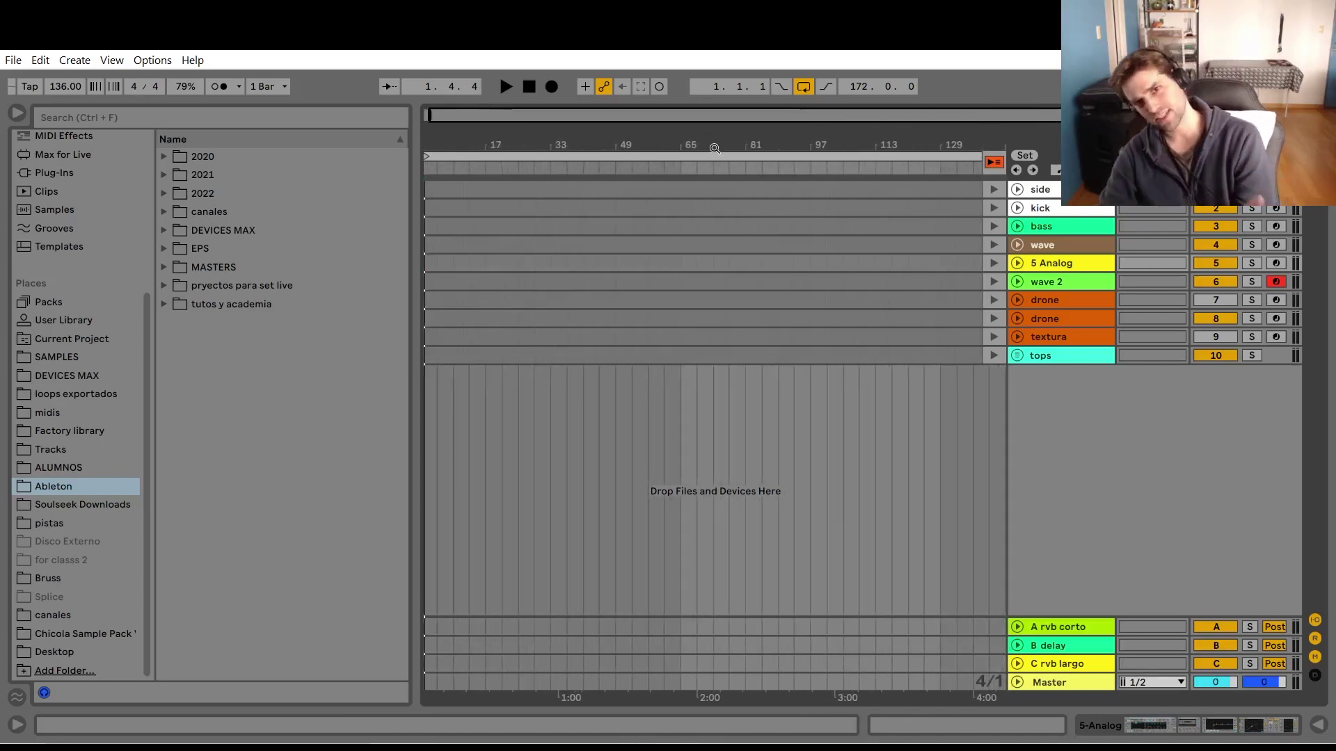
key("Tab")
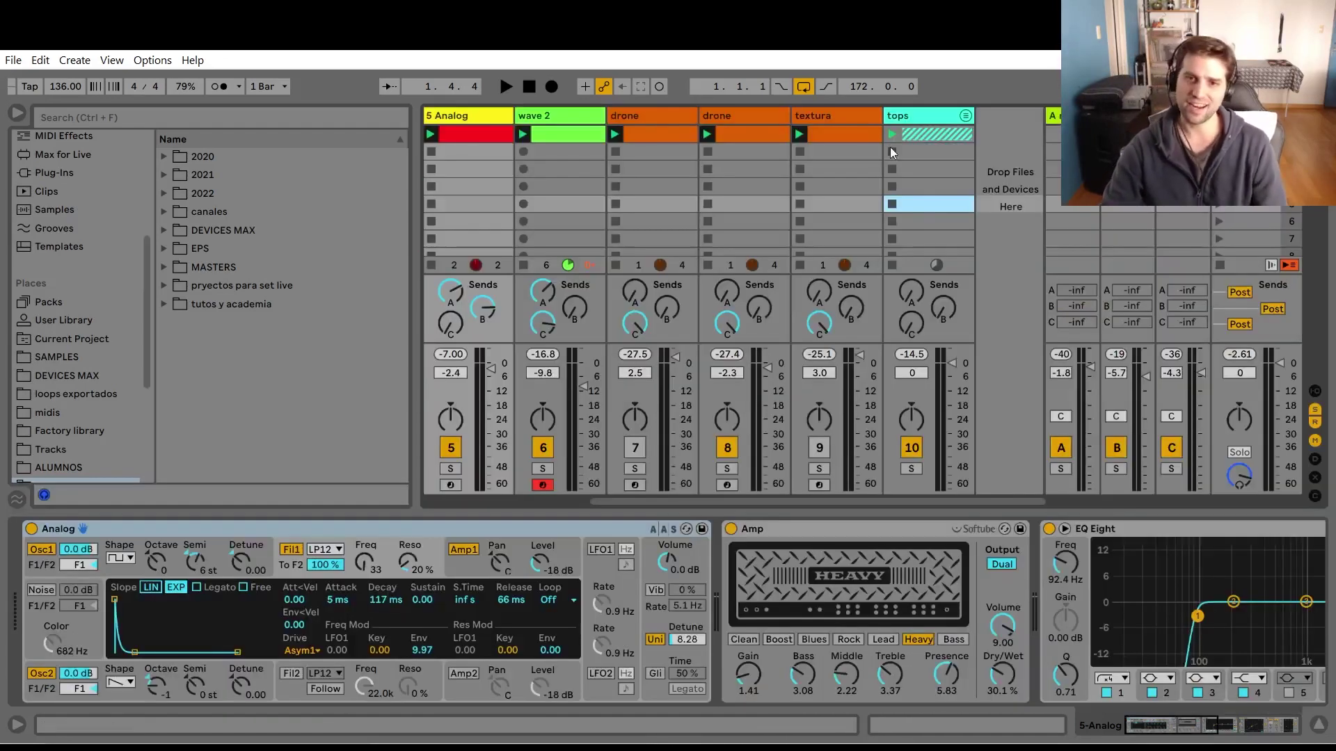
left_click_drag(917, 508, 586, 327)
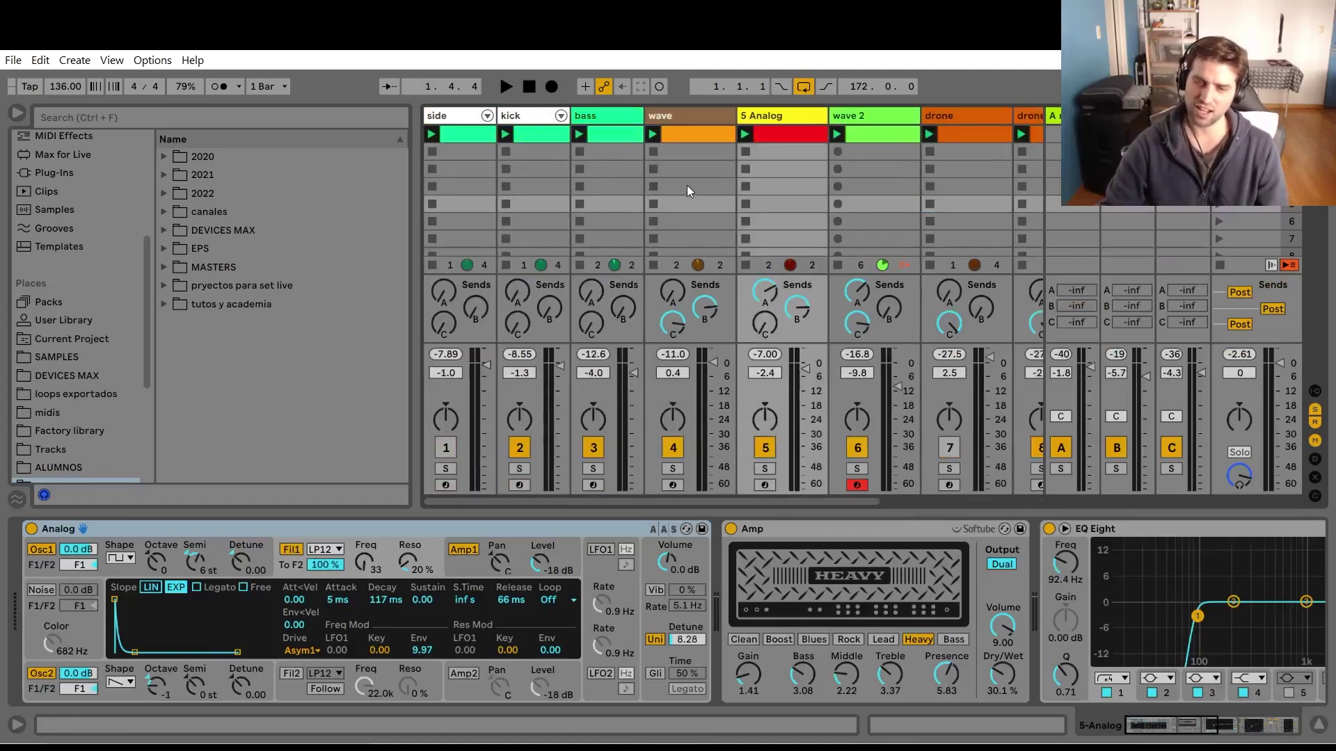
key("Tab")
Mark out middle sections starting at bar 65, including one to about bar 105 across the side to 5 Analog tracks.
left_click_drag(686, 240, 722, 431)
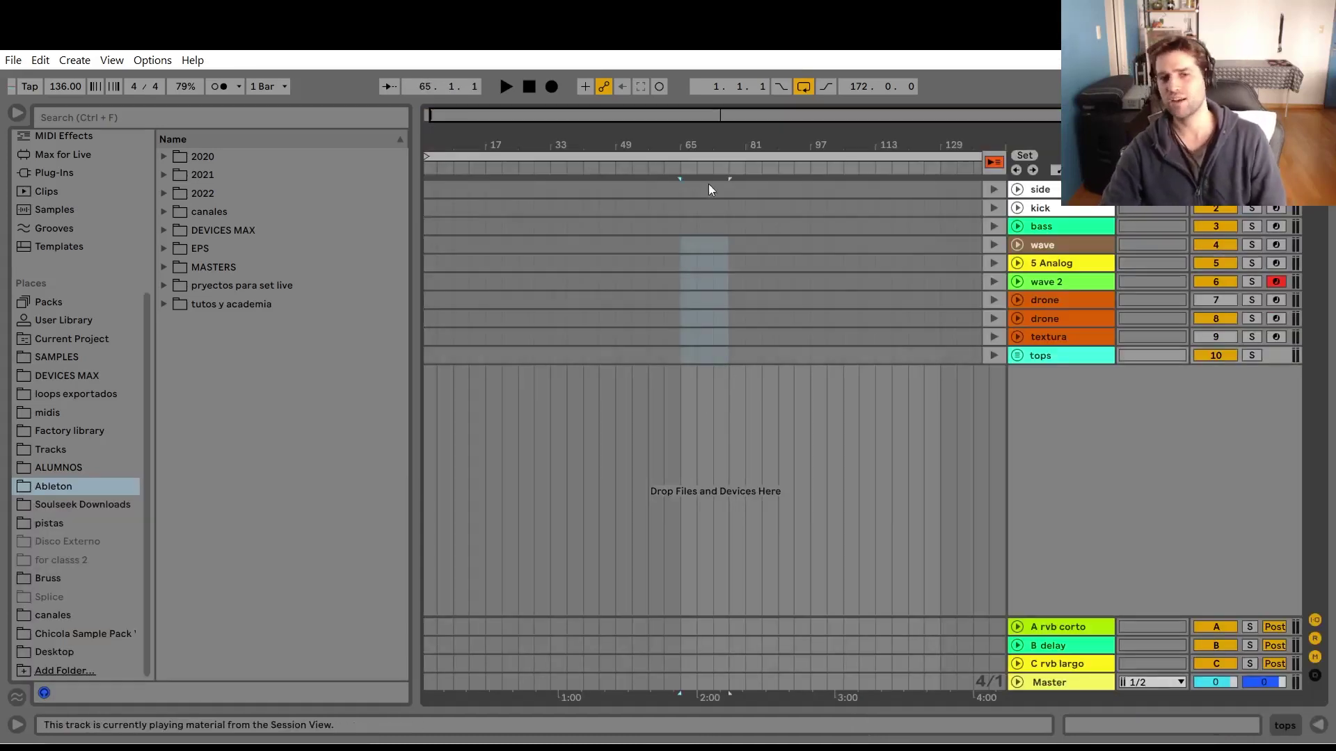
scroll(616, 277, "right", 3)
left_click_drag(629, 245, 876, 219)
left_click_drag(633, 257, 791, 194)
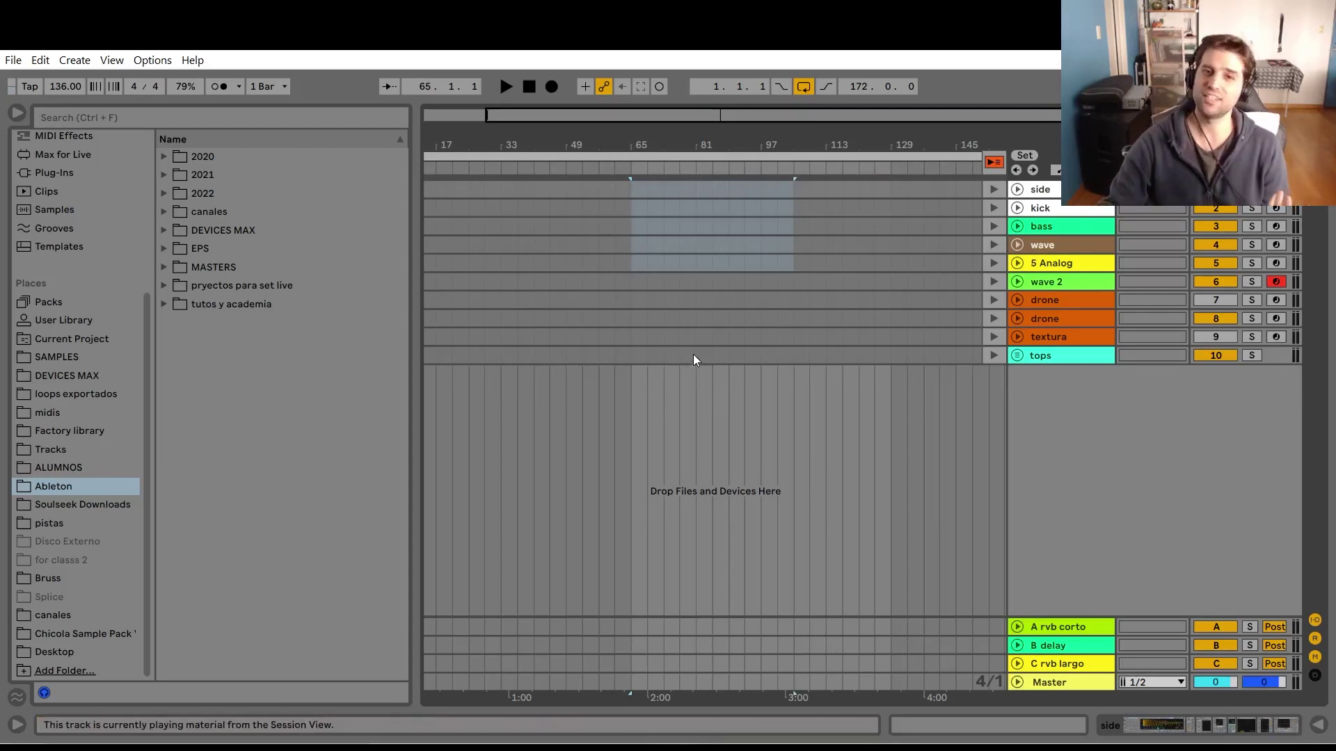
Record the playing session clips into the arrangement on all tracks, from bar 65 to about bar 73.
left_click_drag(651, 150, 648, 145)
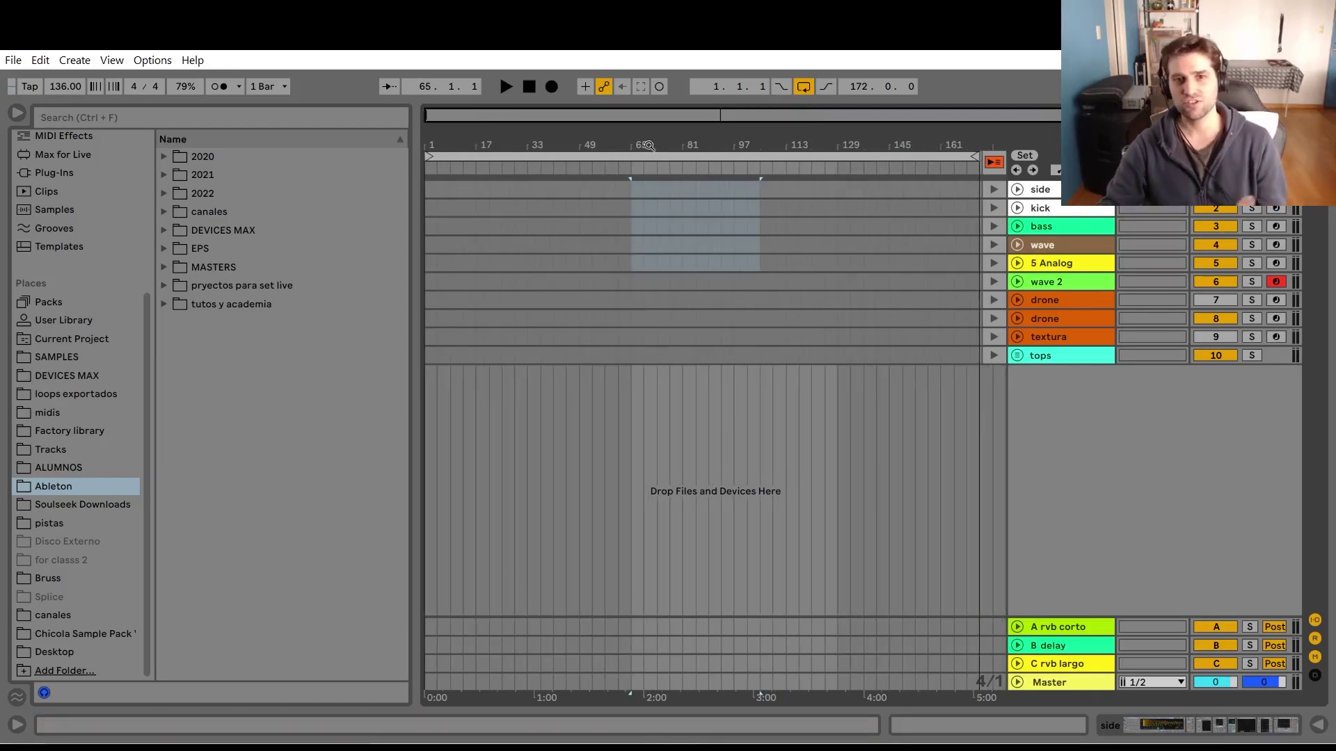
left_click(632, 226)
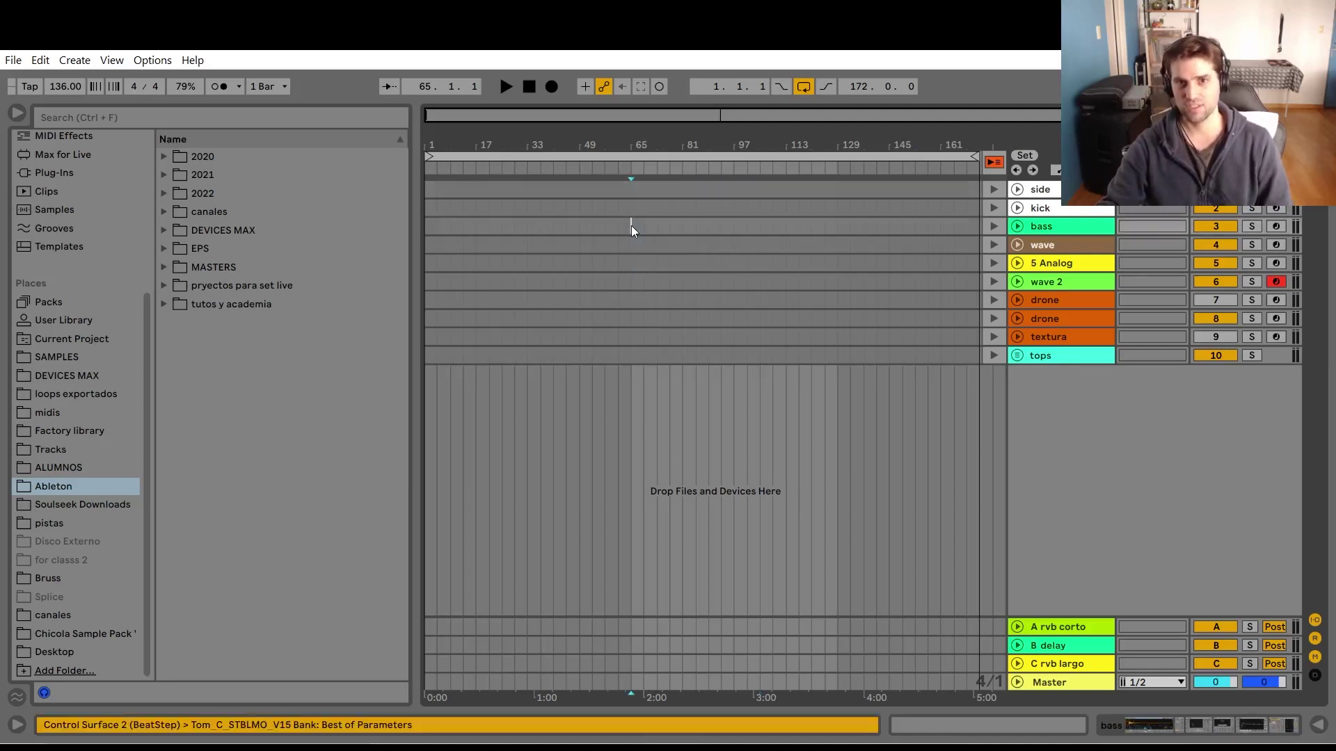
left_click(551, 86)
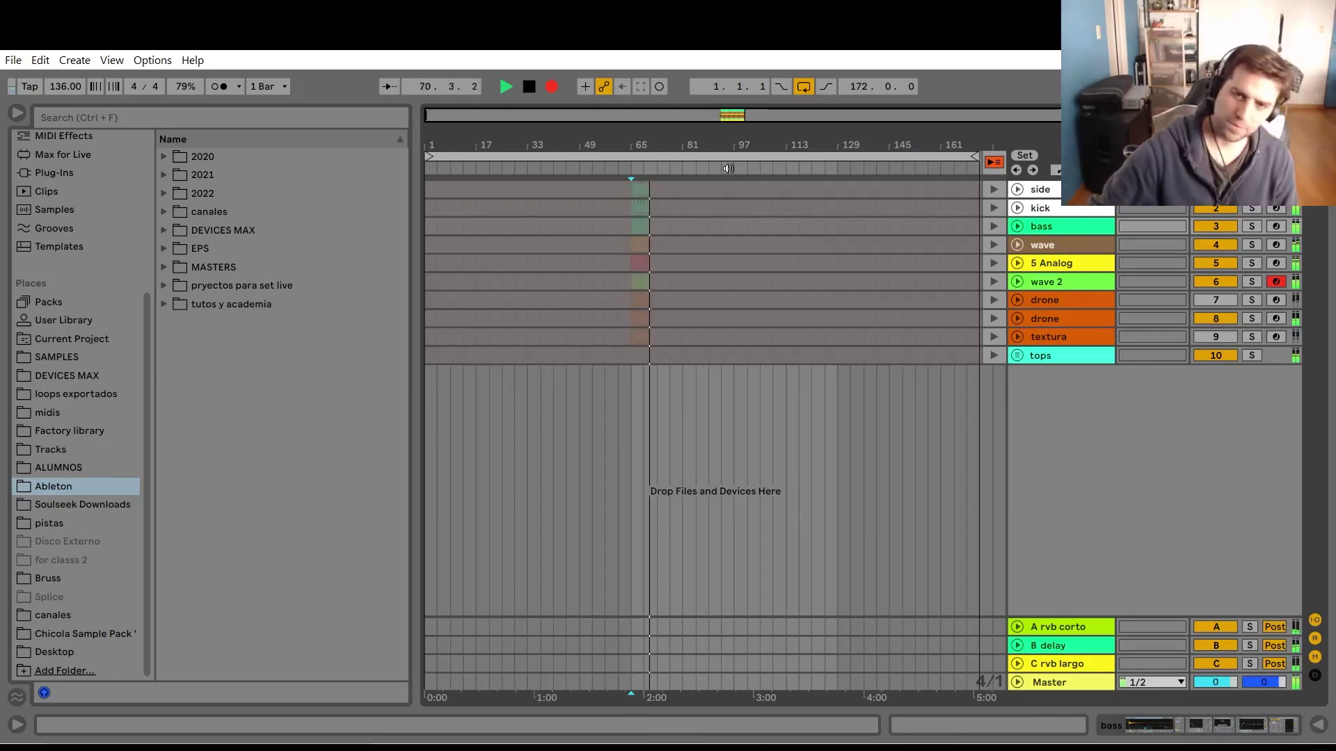
key("plus")
key("plus")
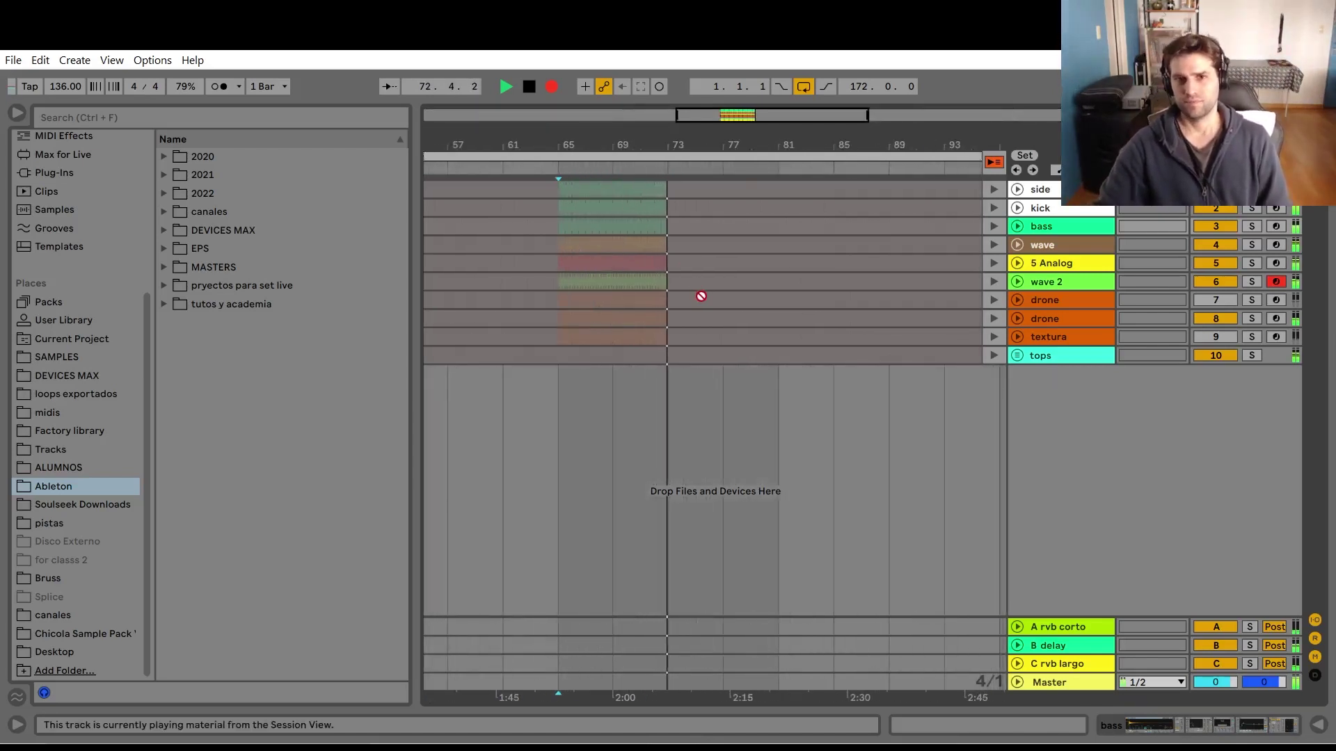
key("space")
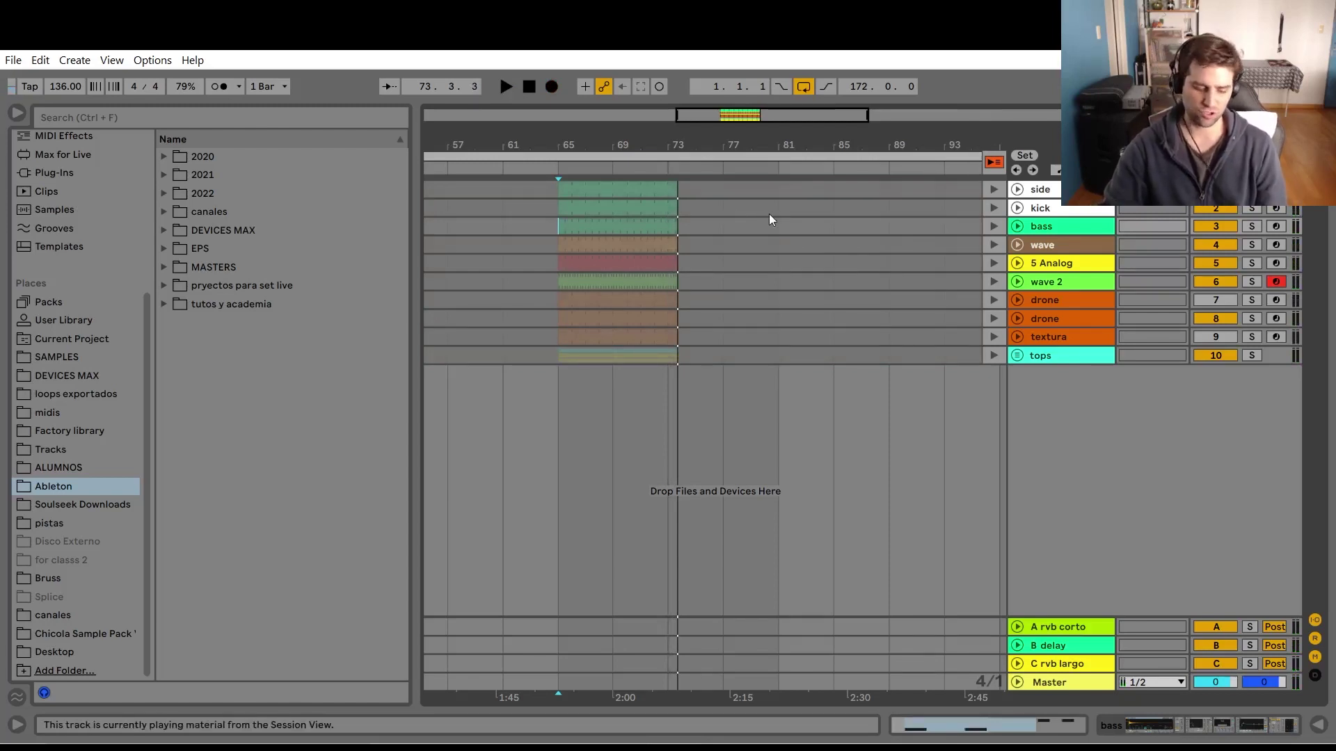
Compare the session clips with the recorded arrangement, listening briefly from bar 65 in the Session view.
key("Tab")
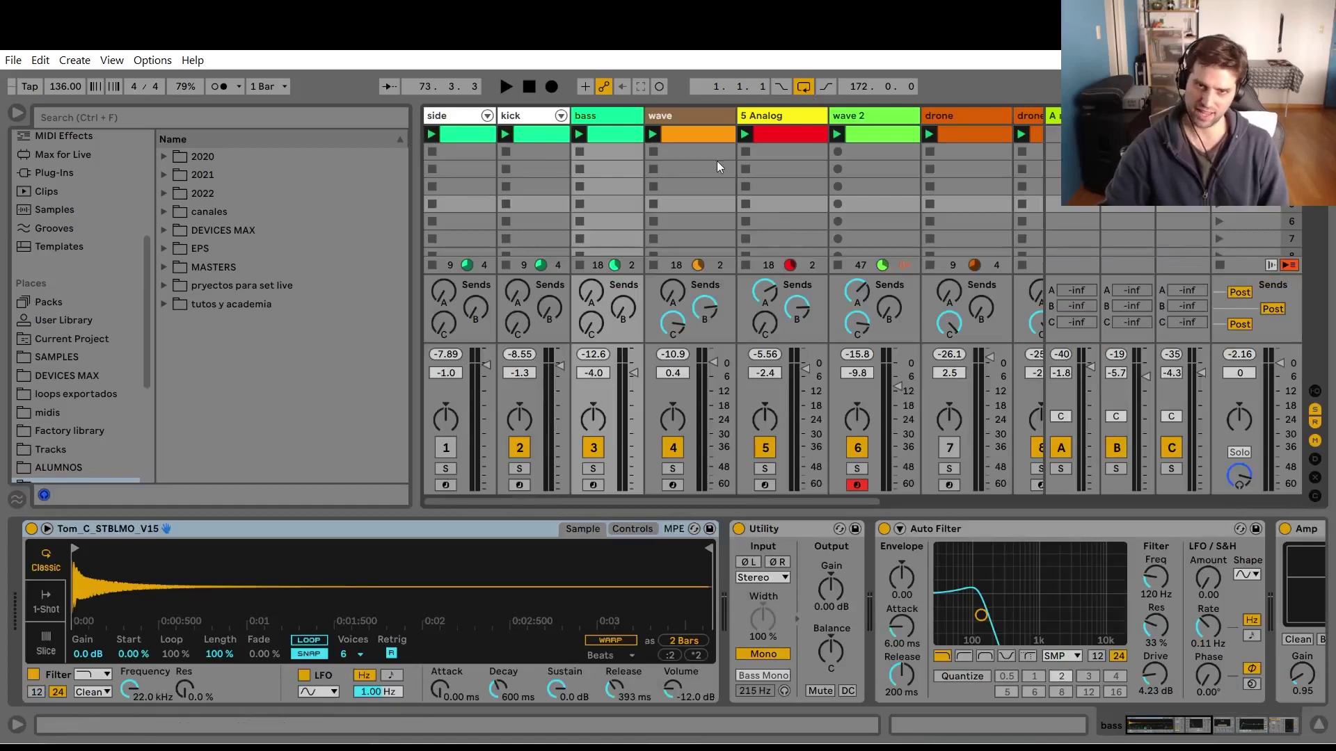
key("Tab")
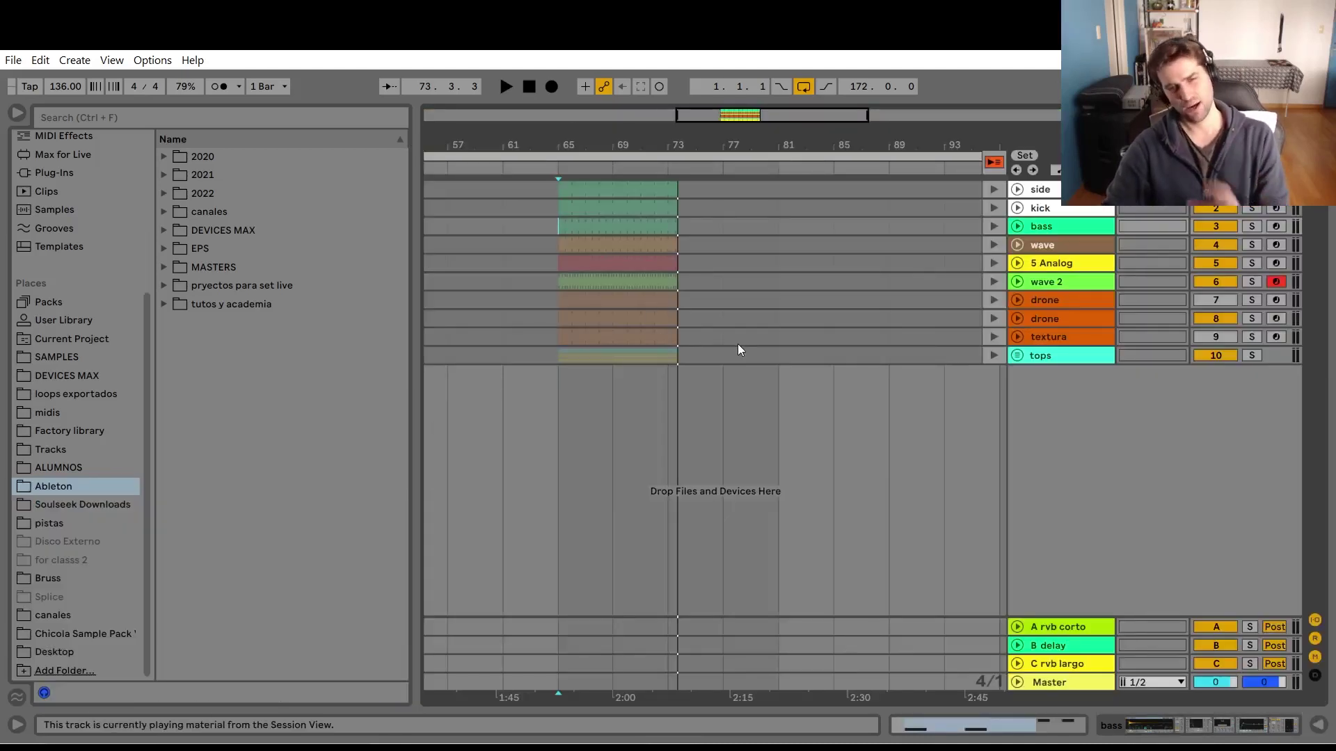
key("Tab")
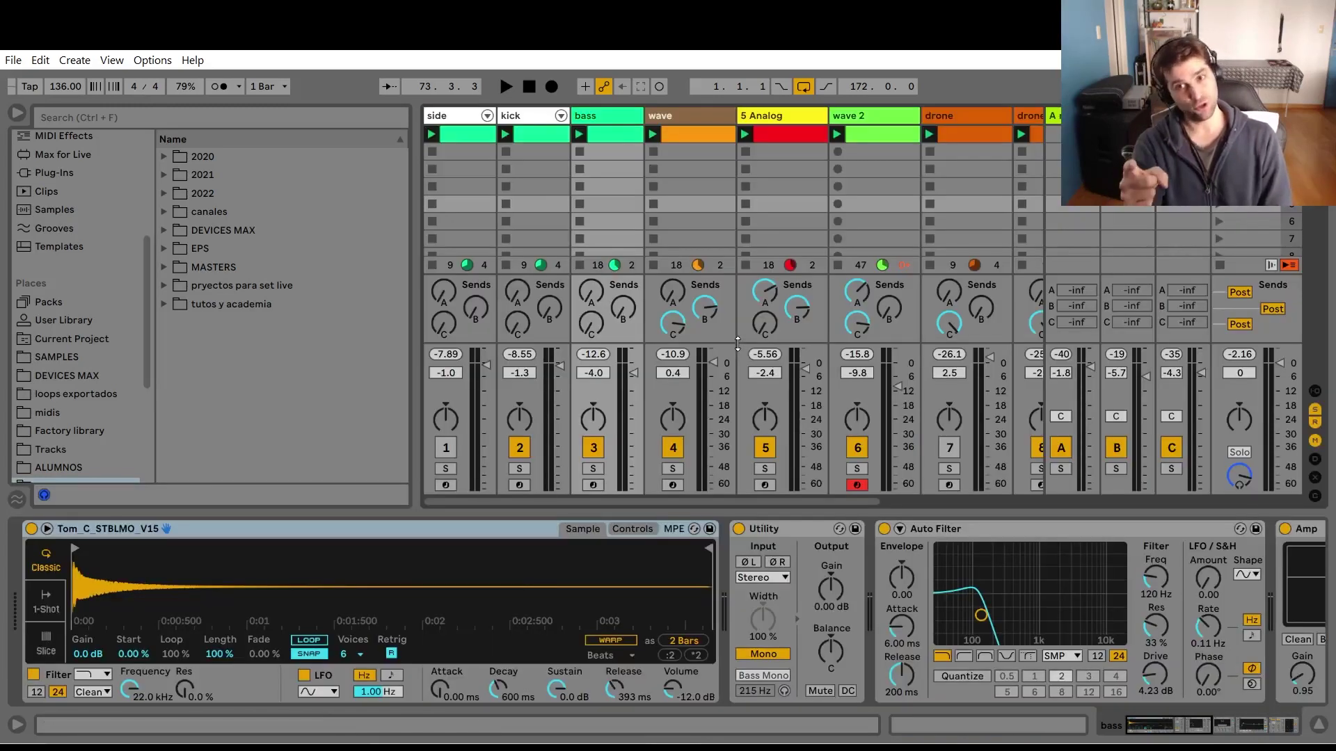
key("space")
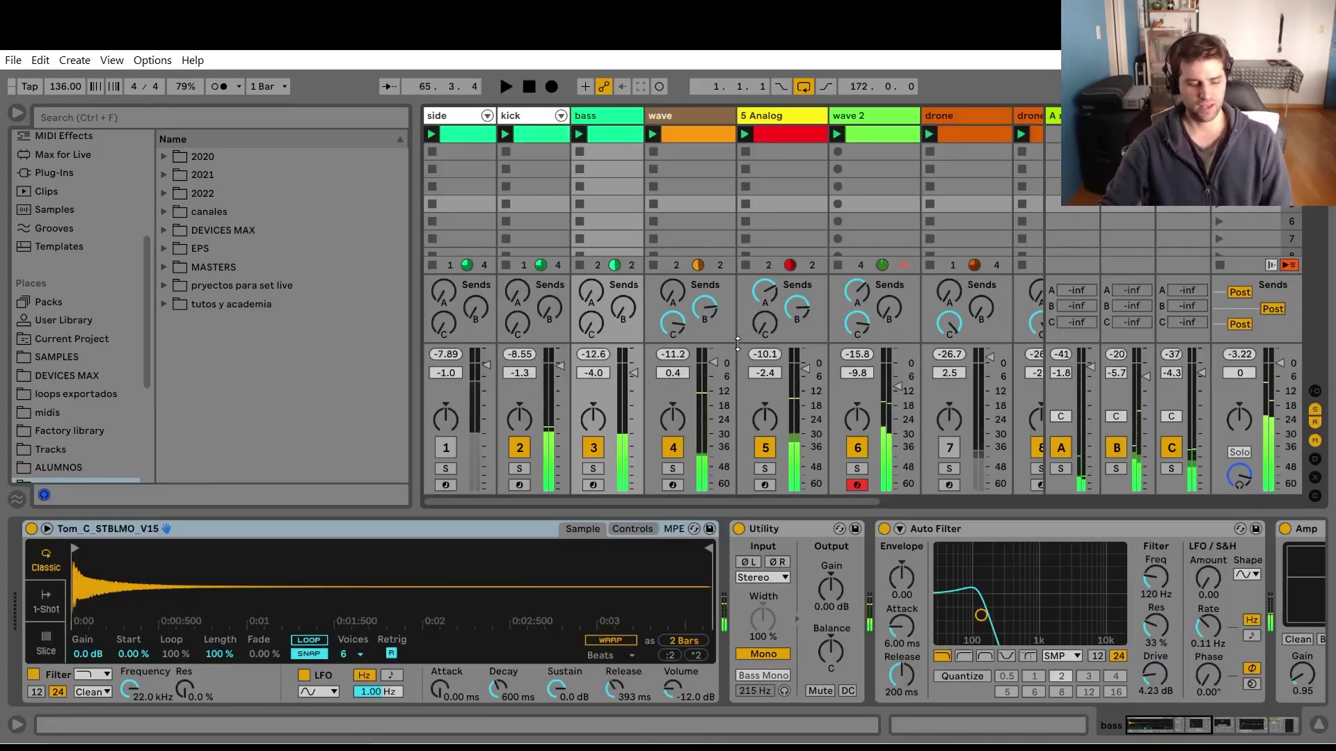
key("Tab")
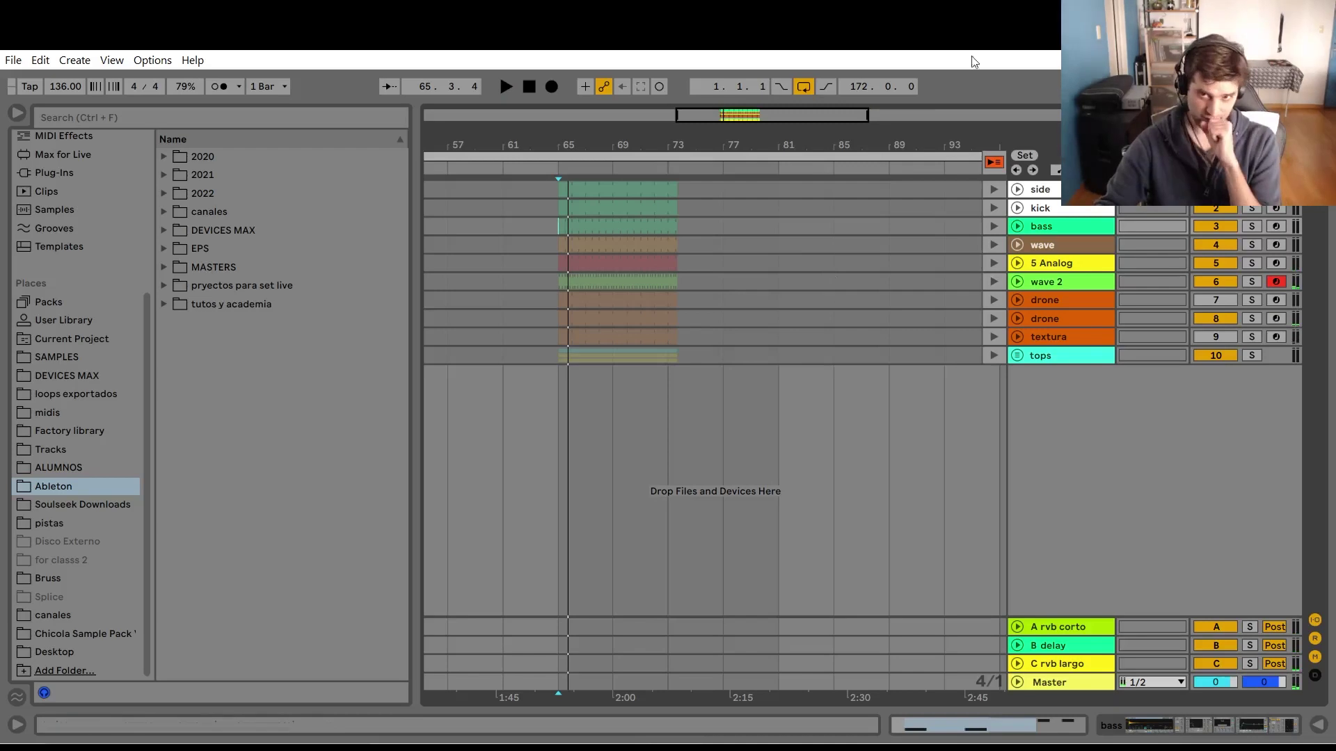
Switch all tracks back to arrangement playback and check the clips' launch state in the Session view.
left_click(993, 164)
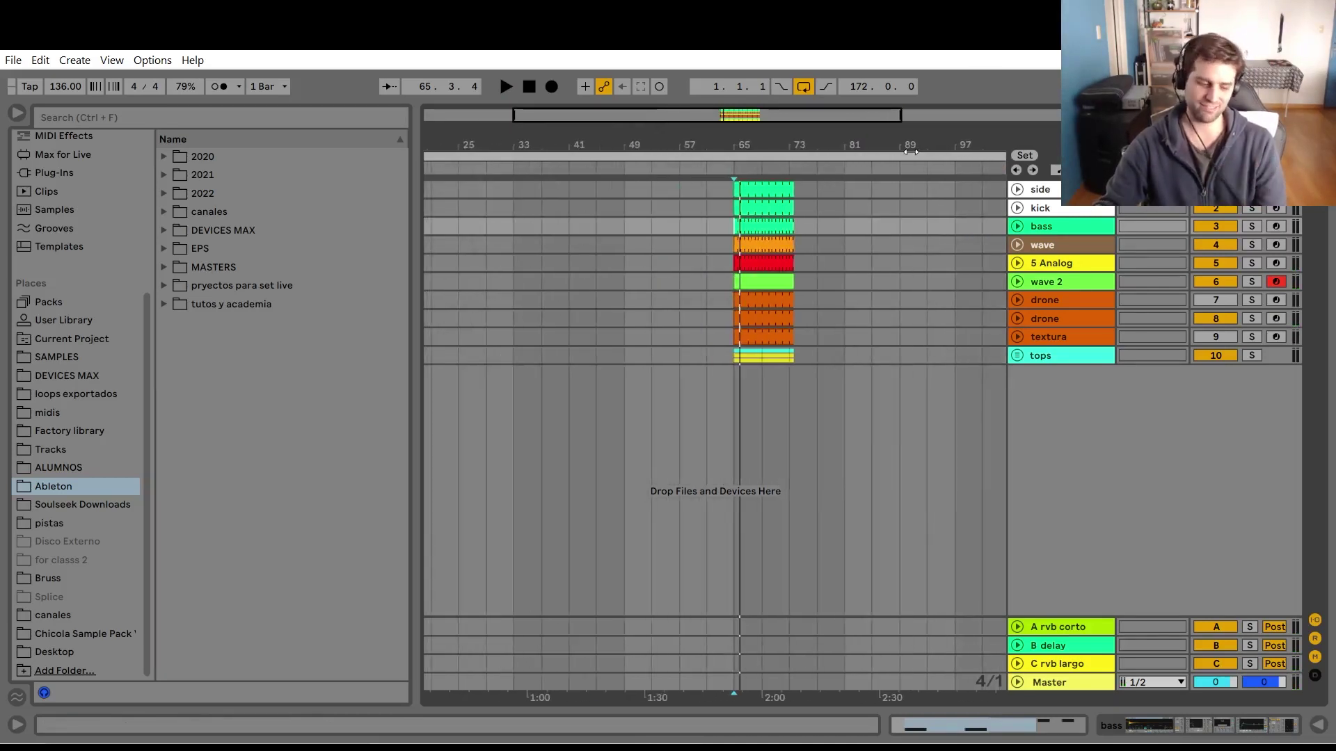
key("Tab")
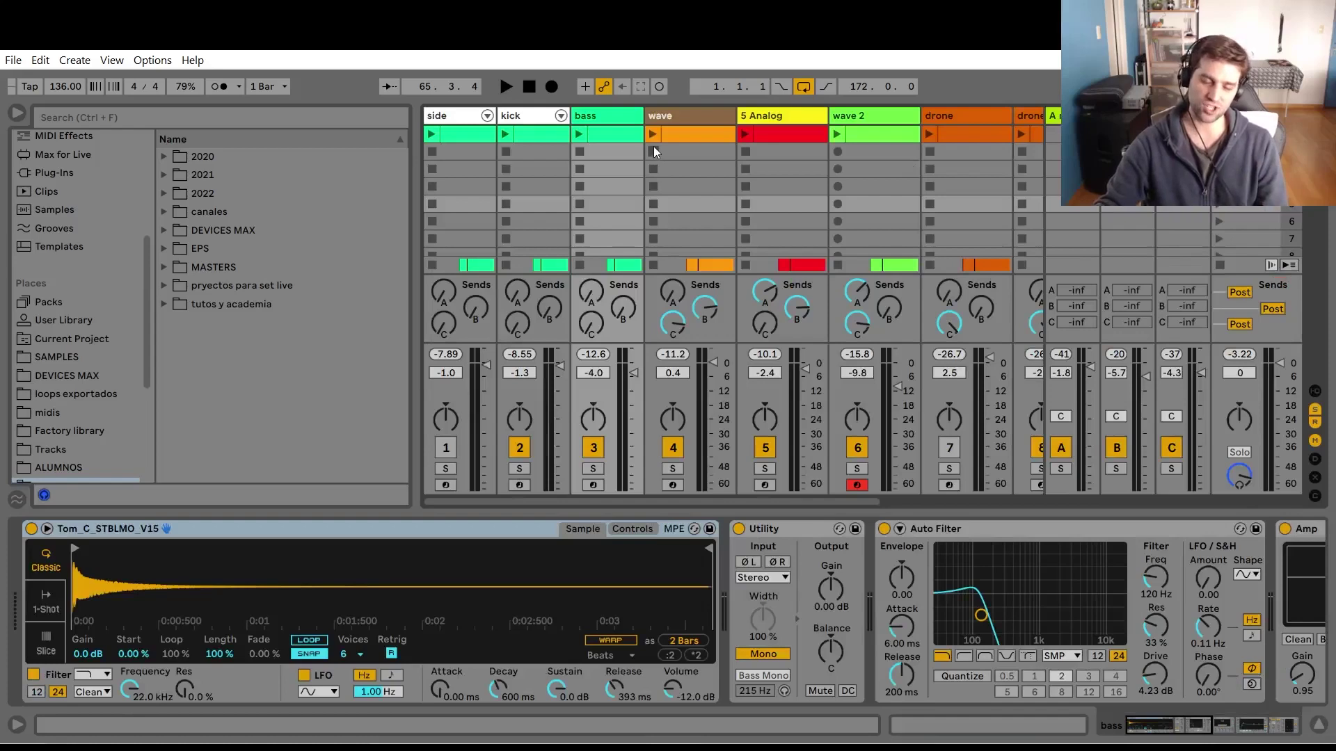
key("Tab")
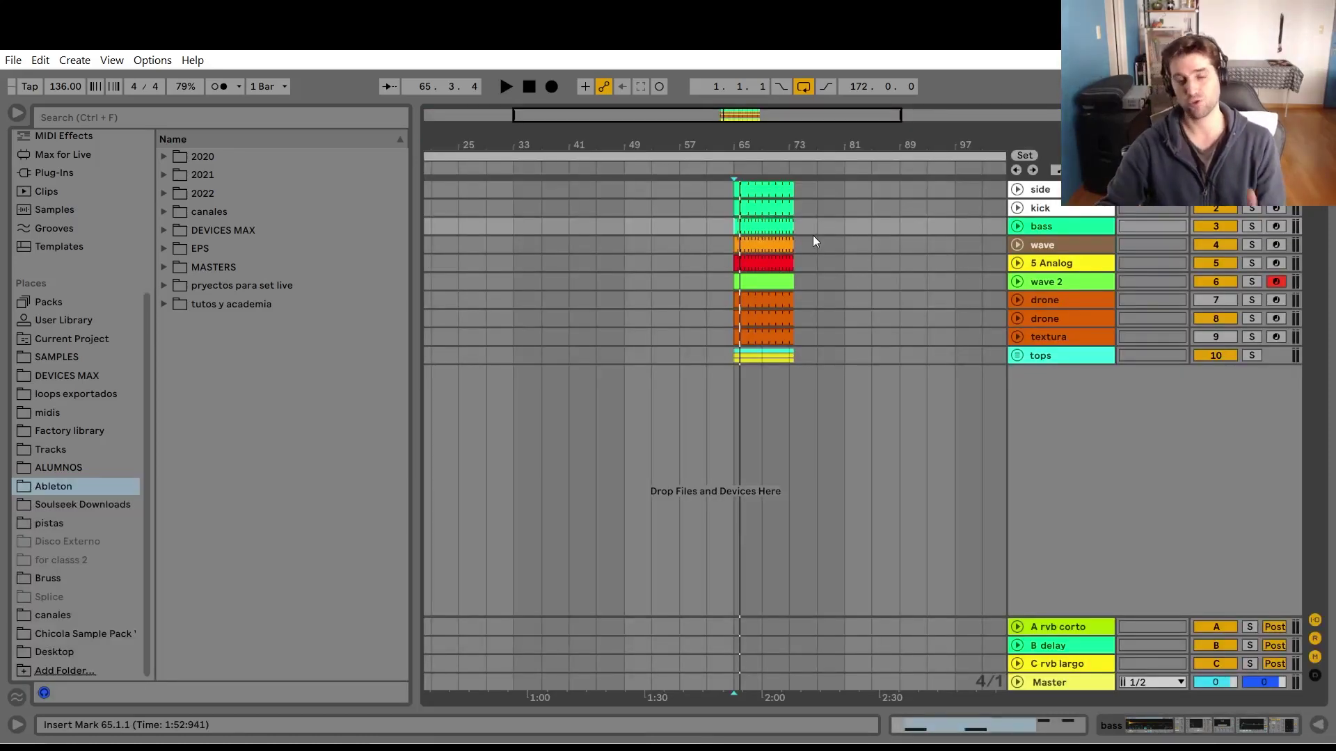
Unfold the tops group to show its hats, ride and hat tracks, and select bars 57 to 93 across all tracks.
left_click_drag(765, 148, 725, 245)
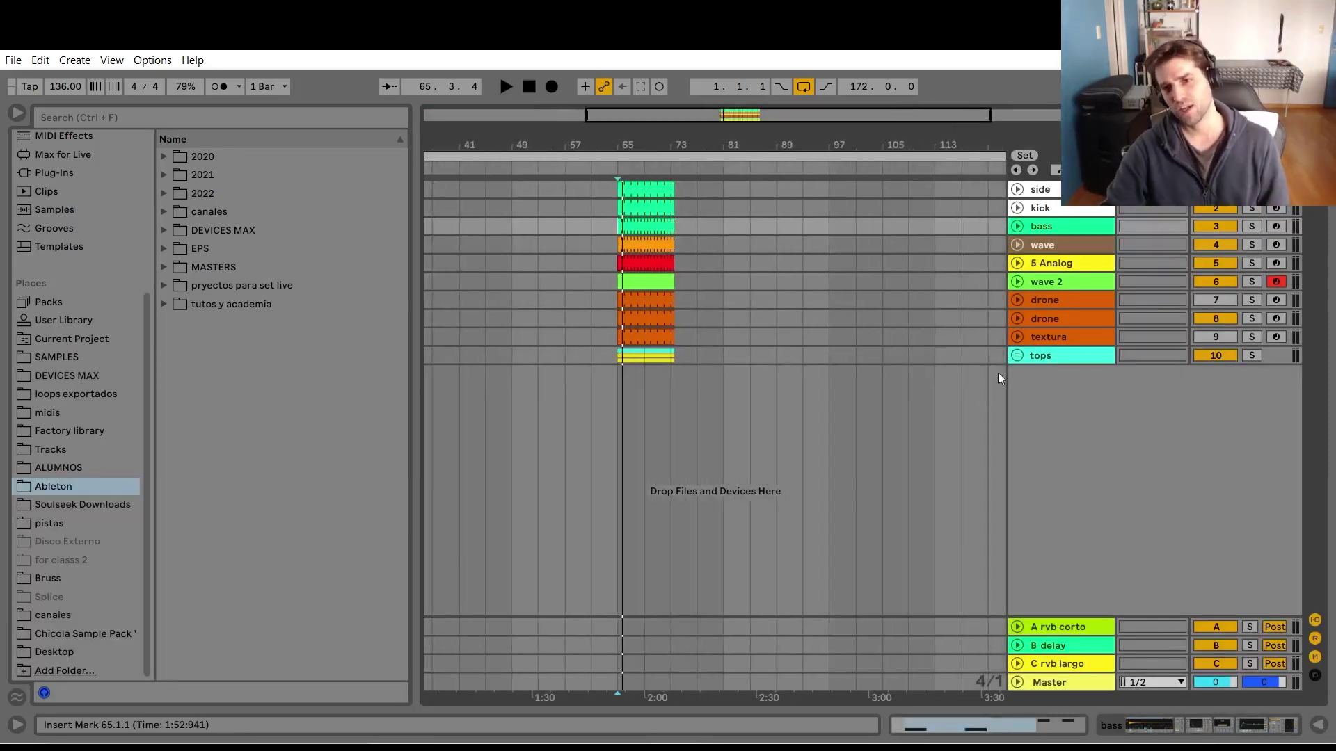
left_click(776, 226)
left_click(1017, 355)
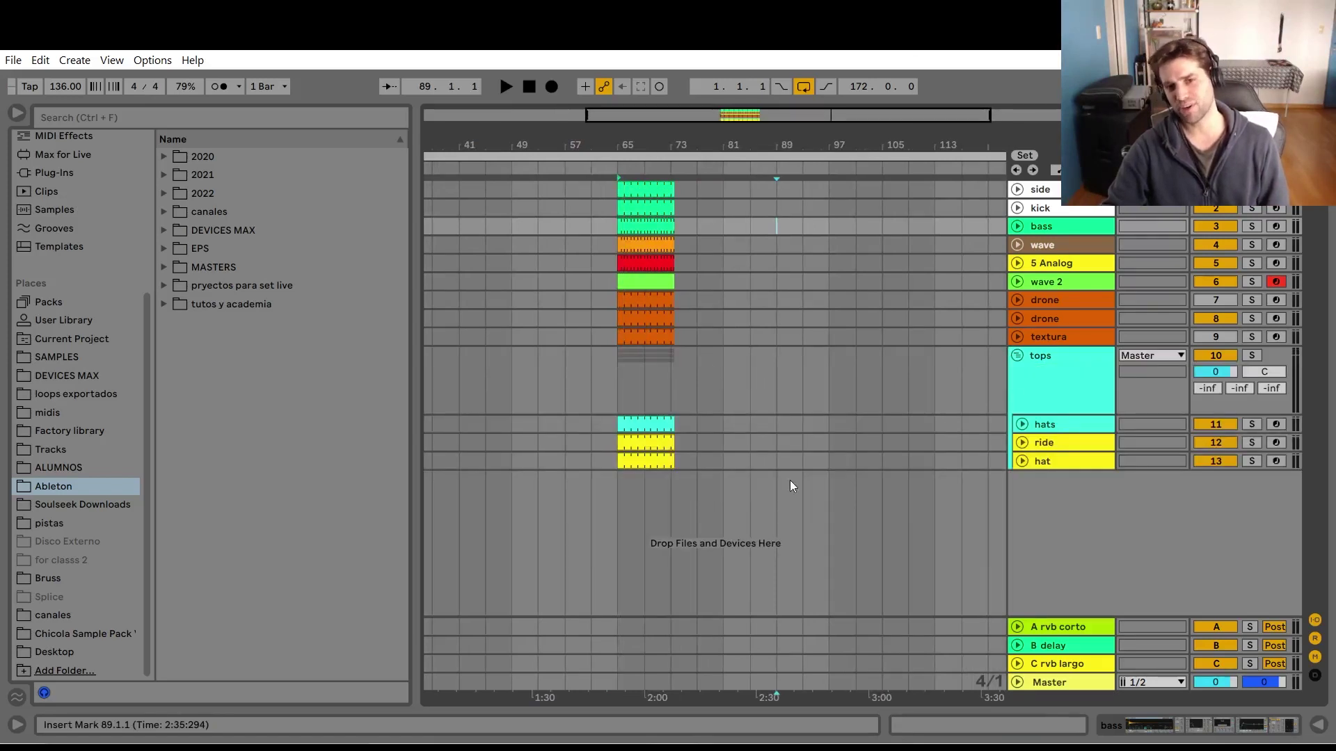
left_click_drag(802, 464, 566, 182)
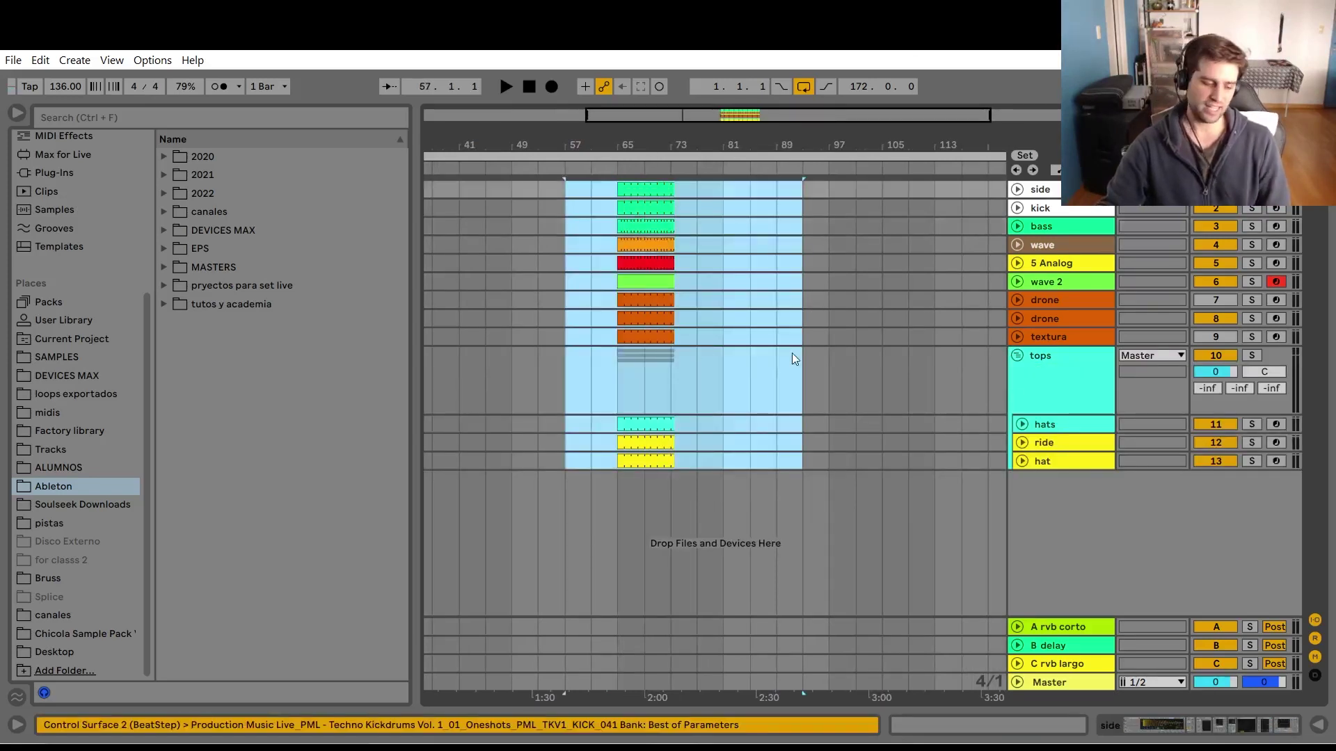
Compare the original session clips with their recorded copies by alternating between the Session and Arrangement views.
key("Tab")
key("Tab")
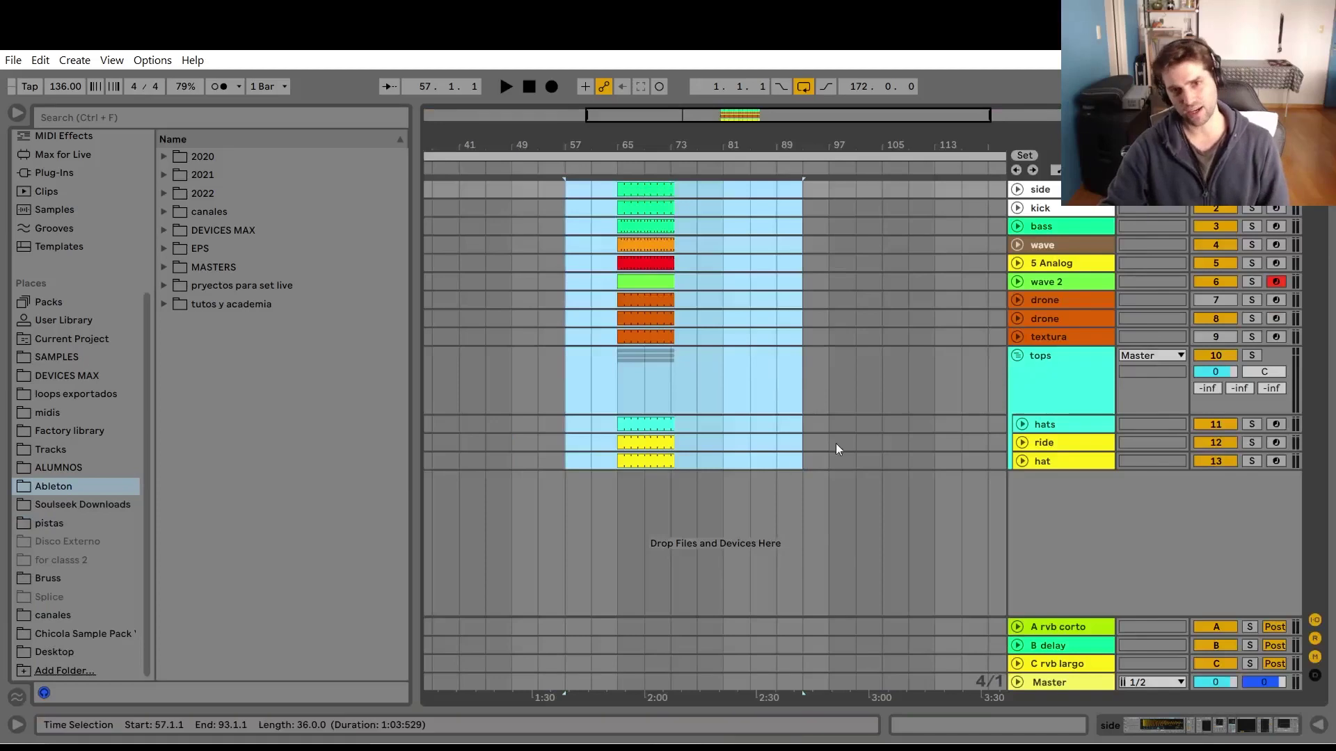
left_click(811, 399)
key("Tab")
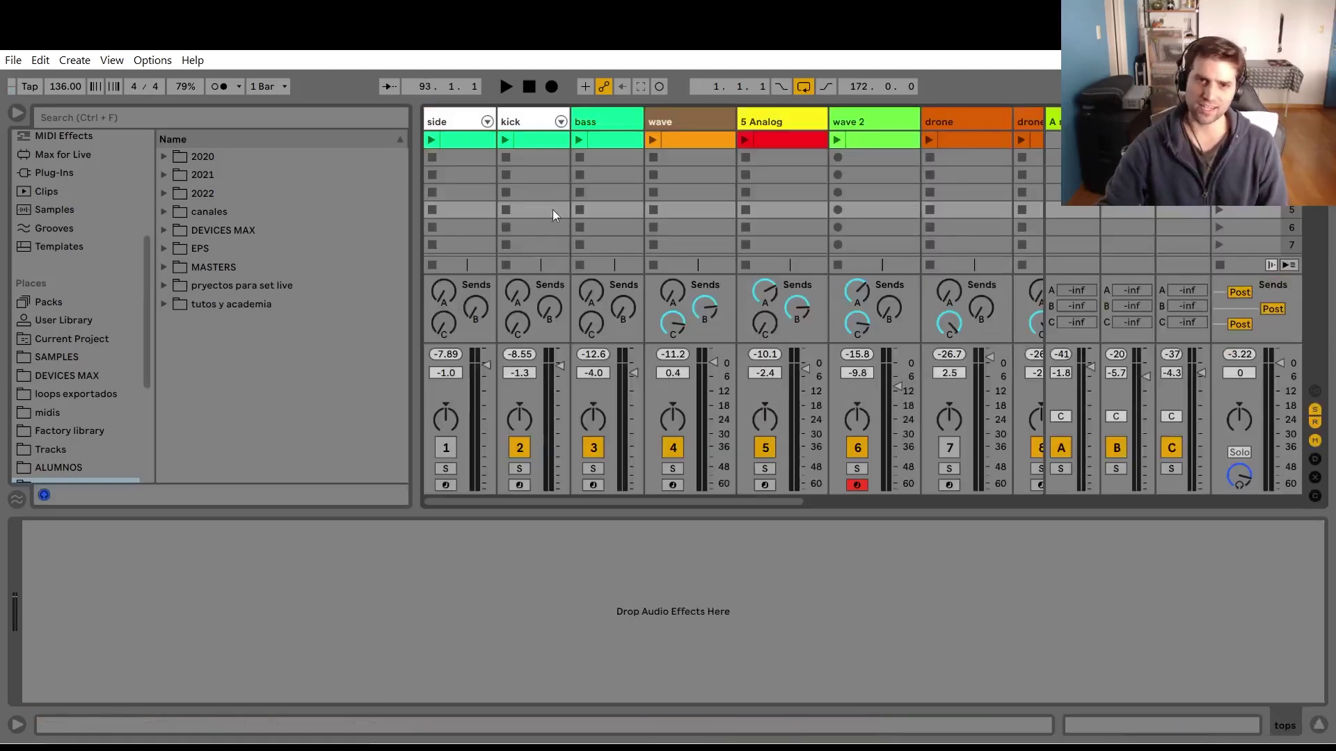
key("Tab")
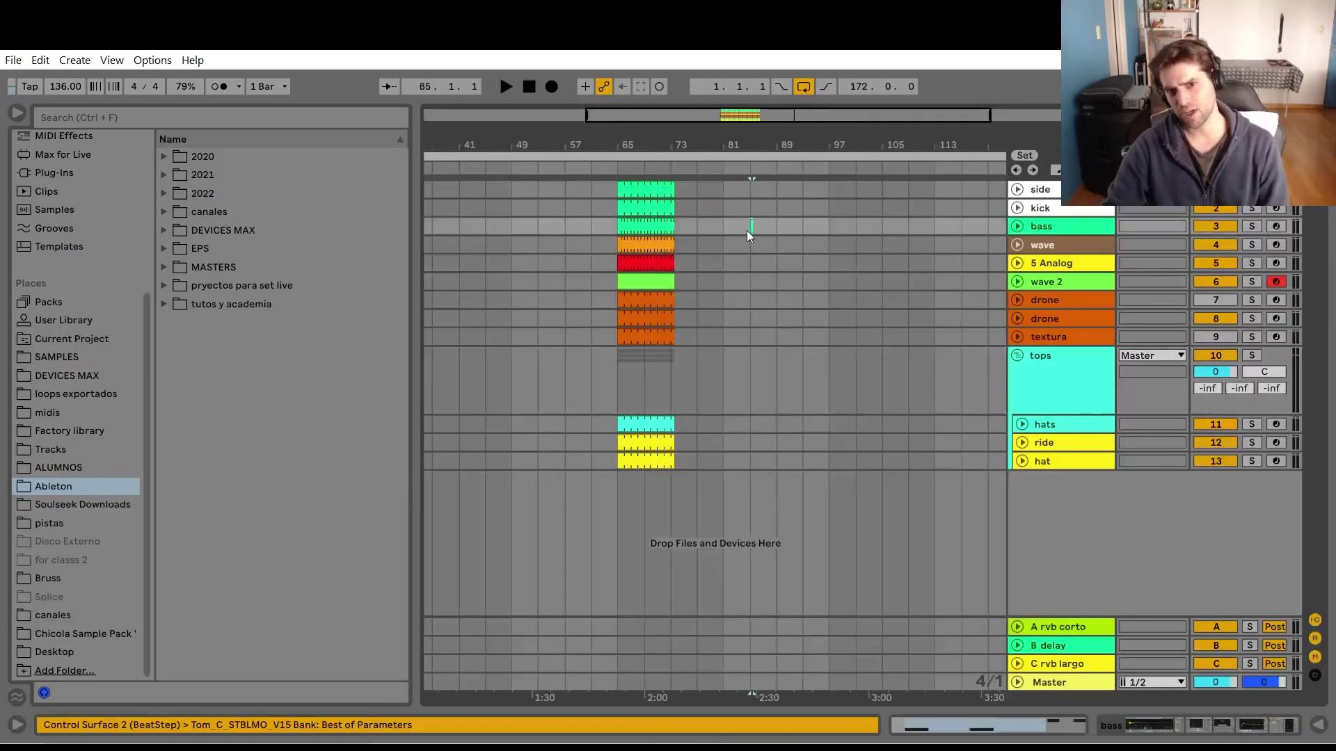
key("Tab")
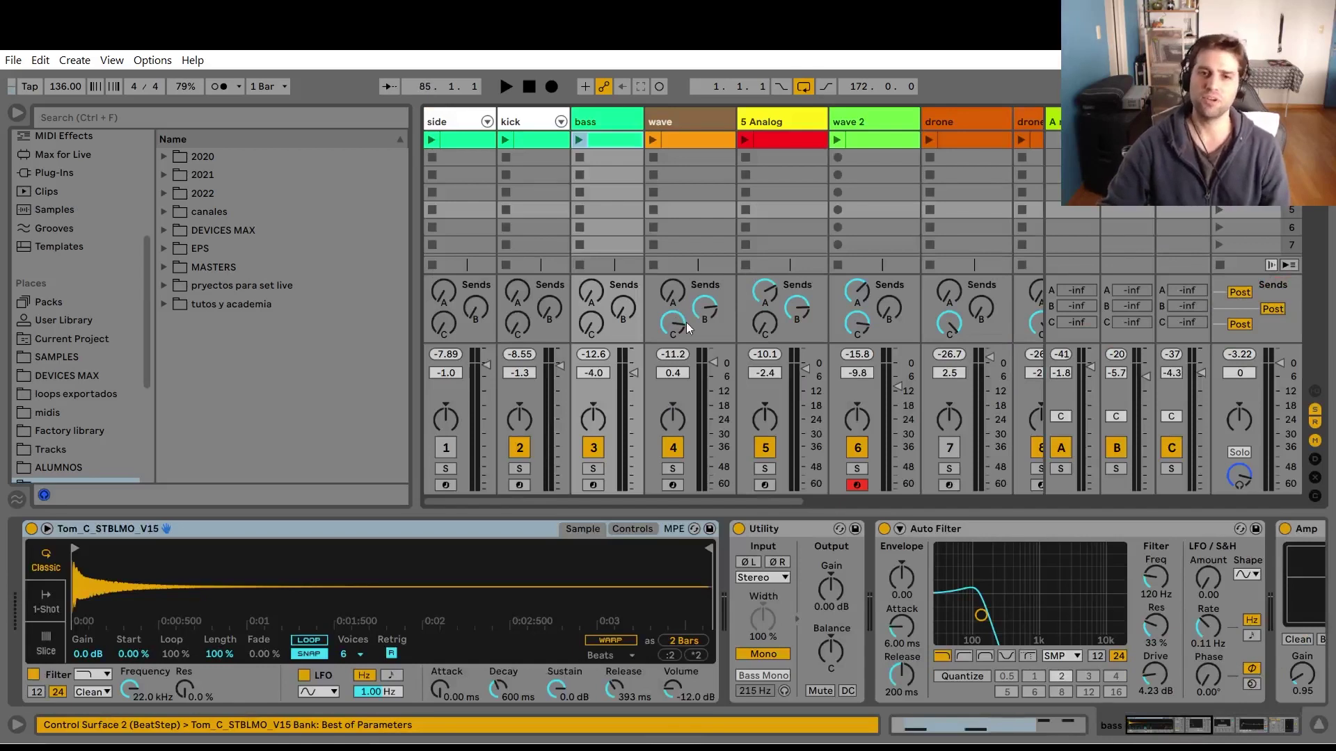
key("Tab")
Play the recorded arrangement clips from bar 65 for about one bar and stop.
left_click(623, 461)
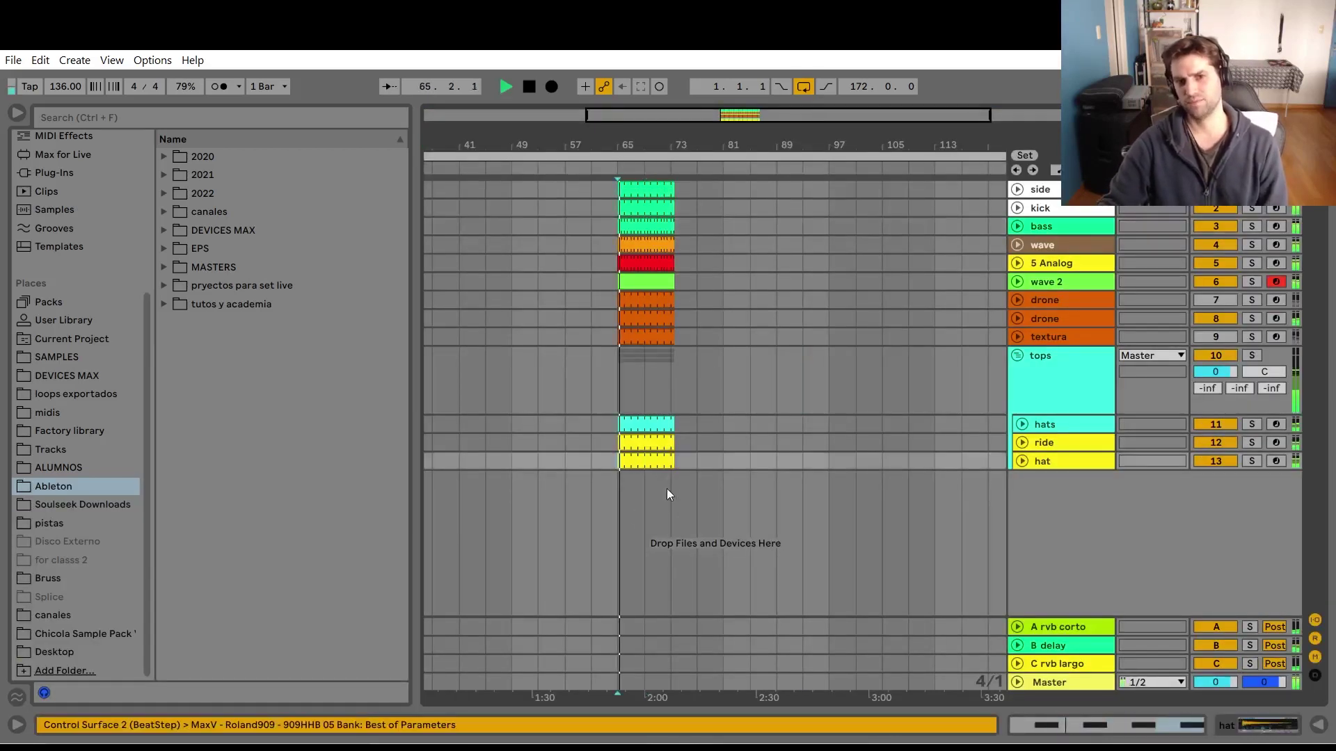
scroll(739, 282, "up", 5)
key("space")
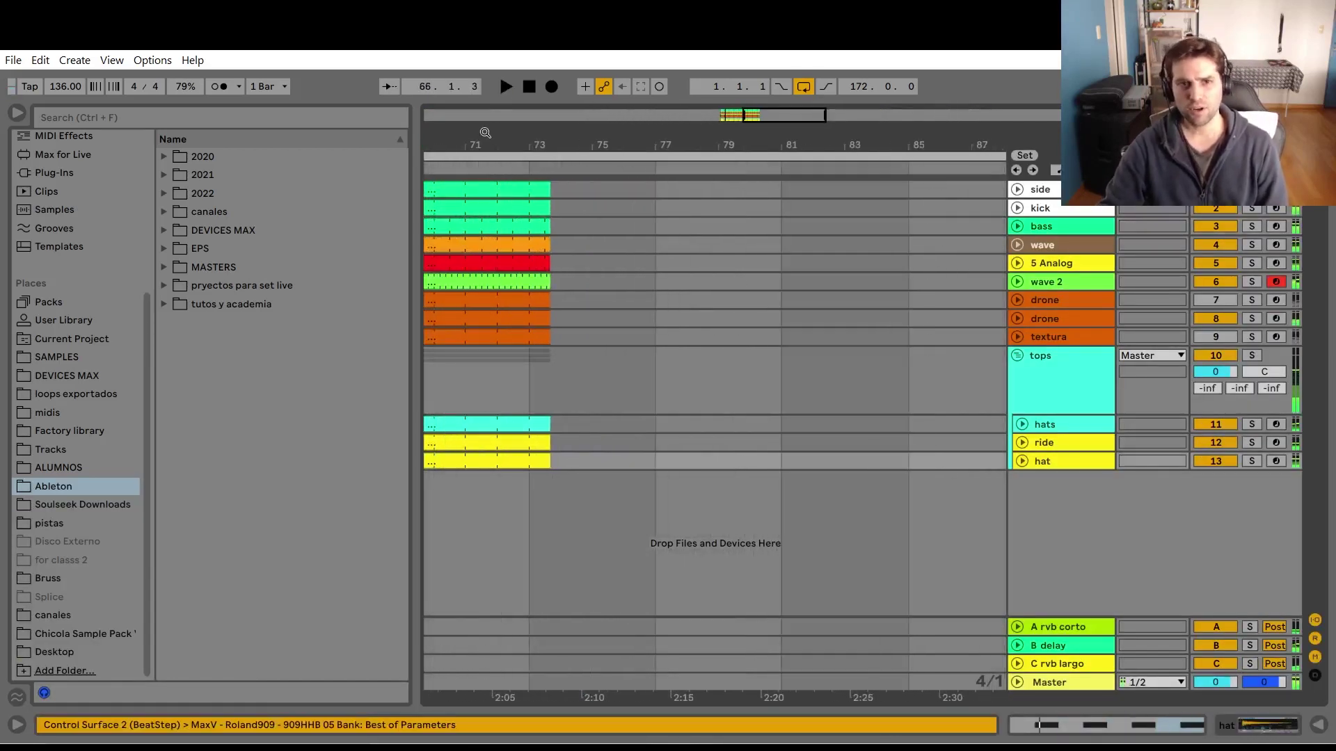
Examine the recorded block's extent up close and against the full 172-bar timeline.
key("minus")
key("minus")
key("minus")
key("minus")
key("minus")
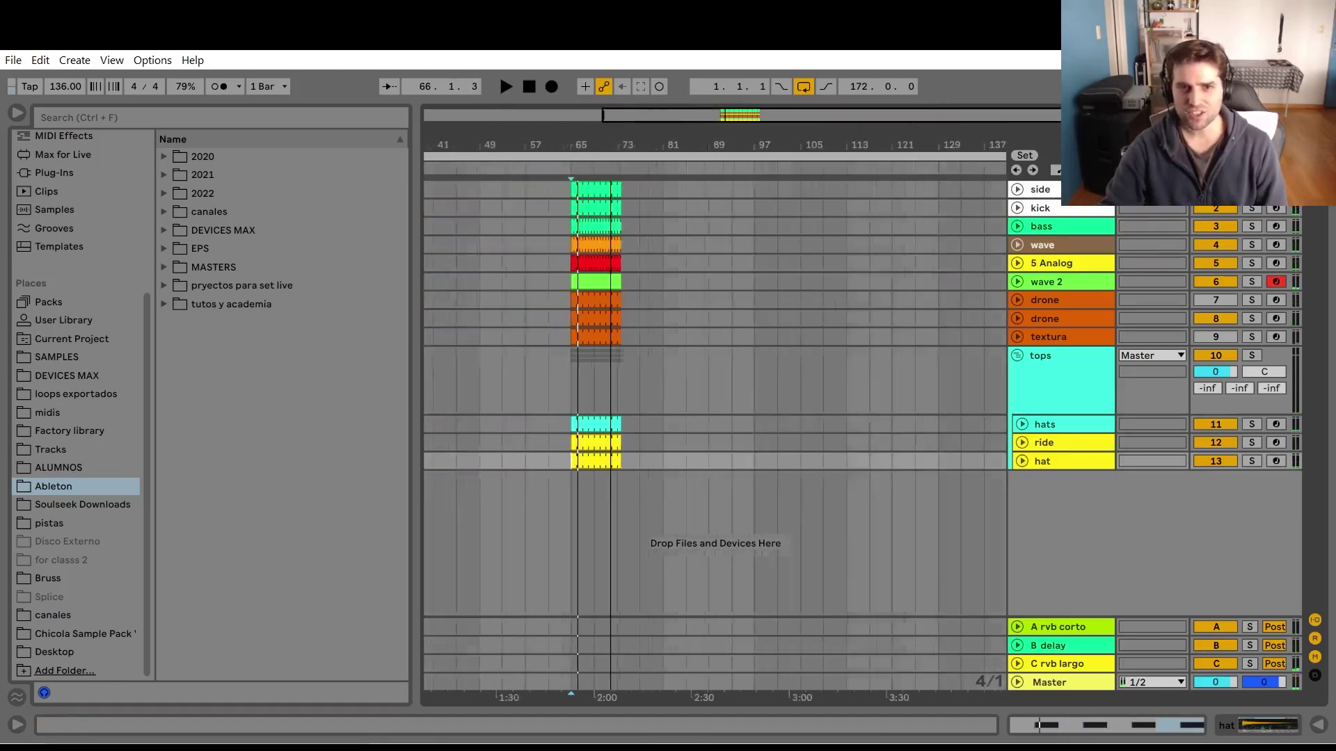
key("plus")
key("plus")
key("plus")
key("plus")
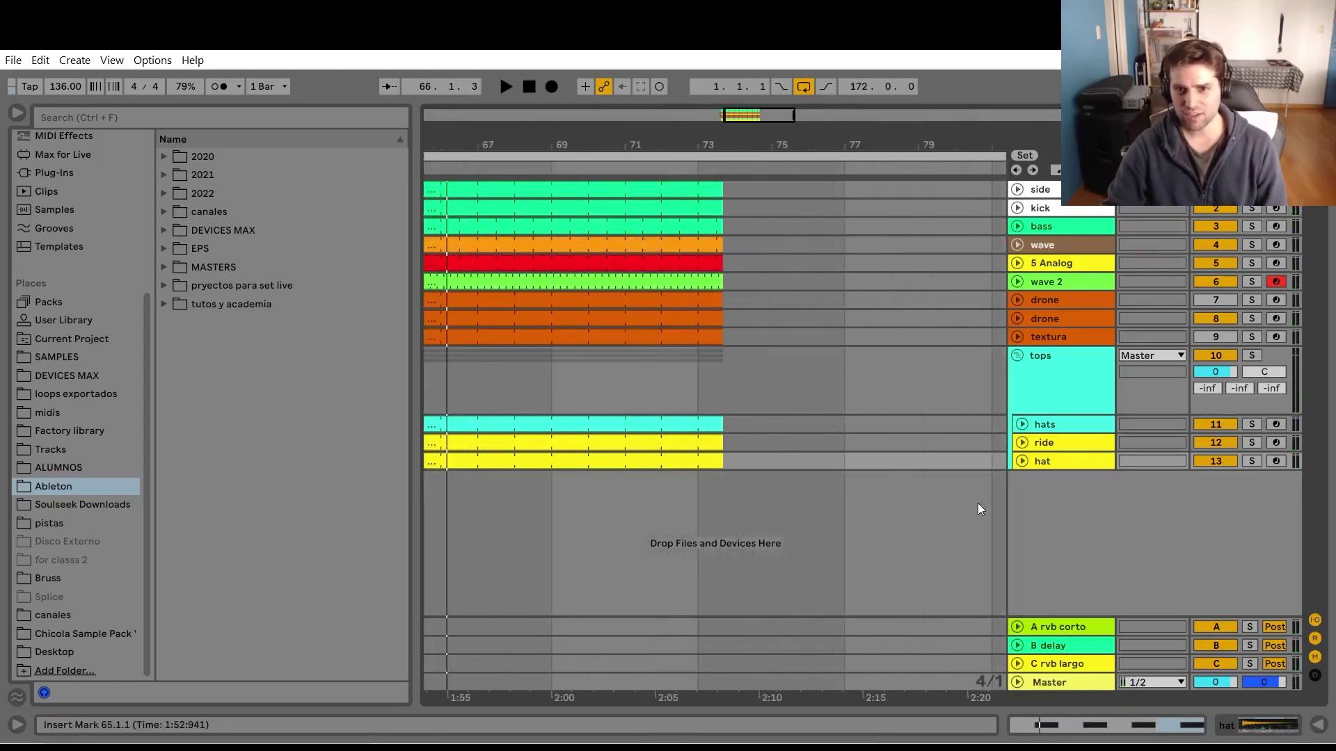
left_click_drag(978, 503, 663, 277)
left_click(778, 389)
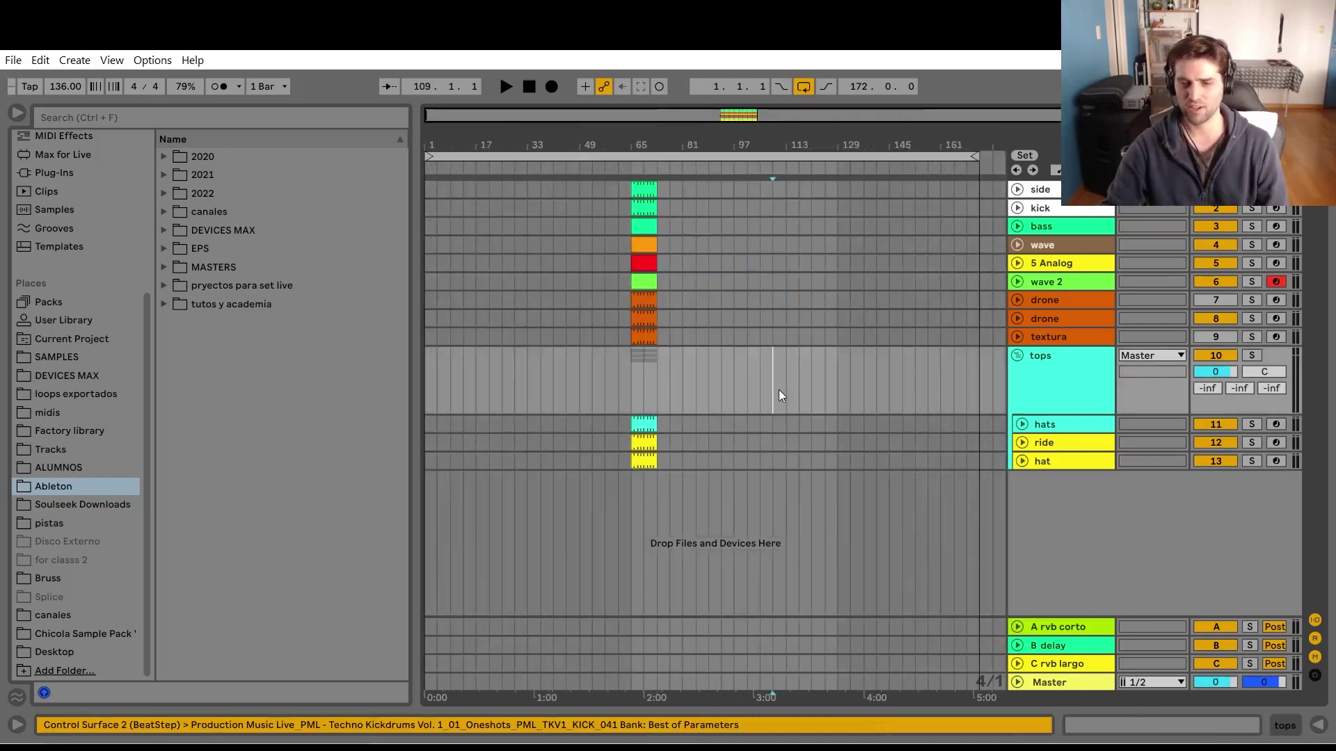
left_click(1017, 245)
left_click(1017, 244)
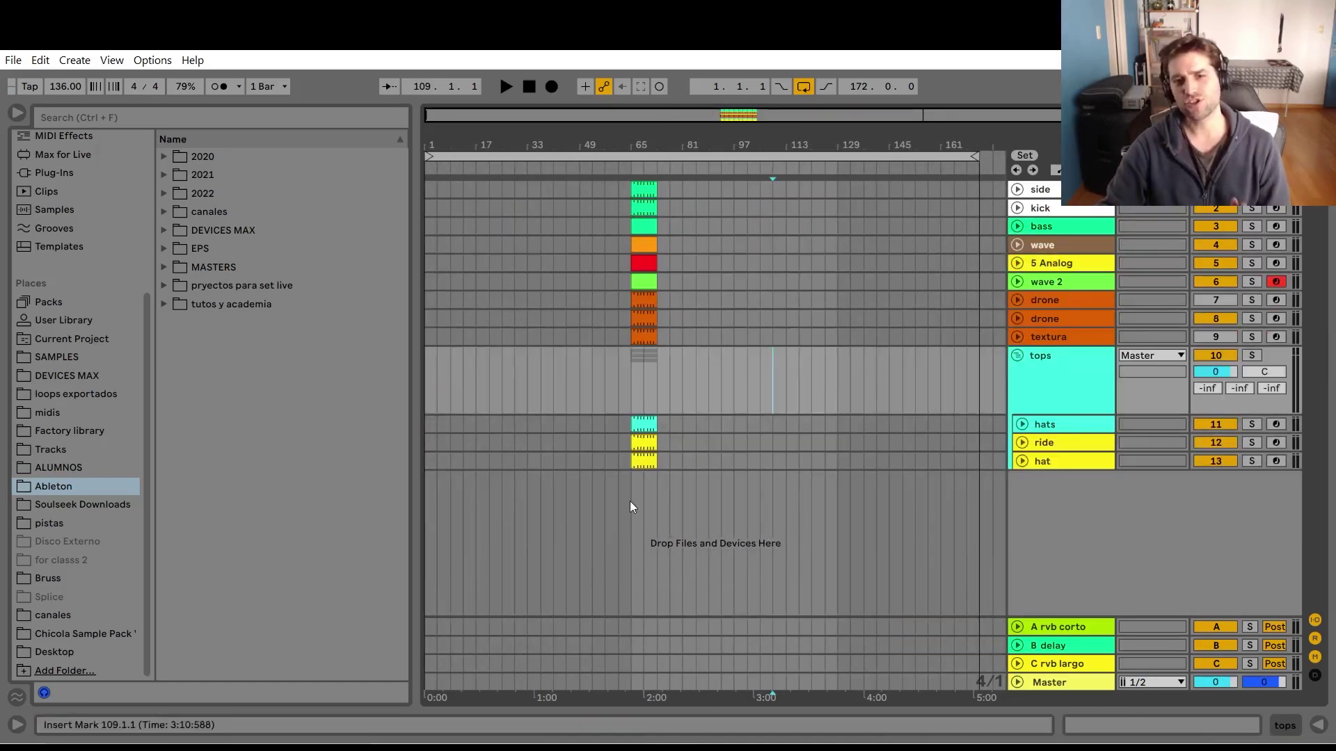
Unfold the side track and extend its clip in both directions so it spans bars 1 to 173.
left_click(632, 507)
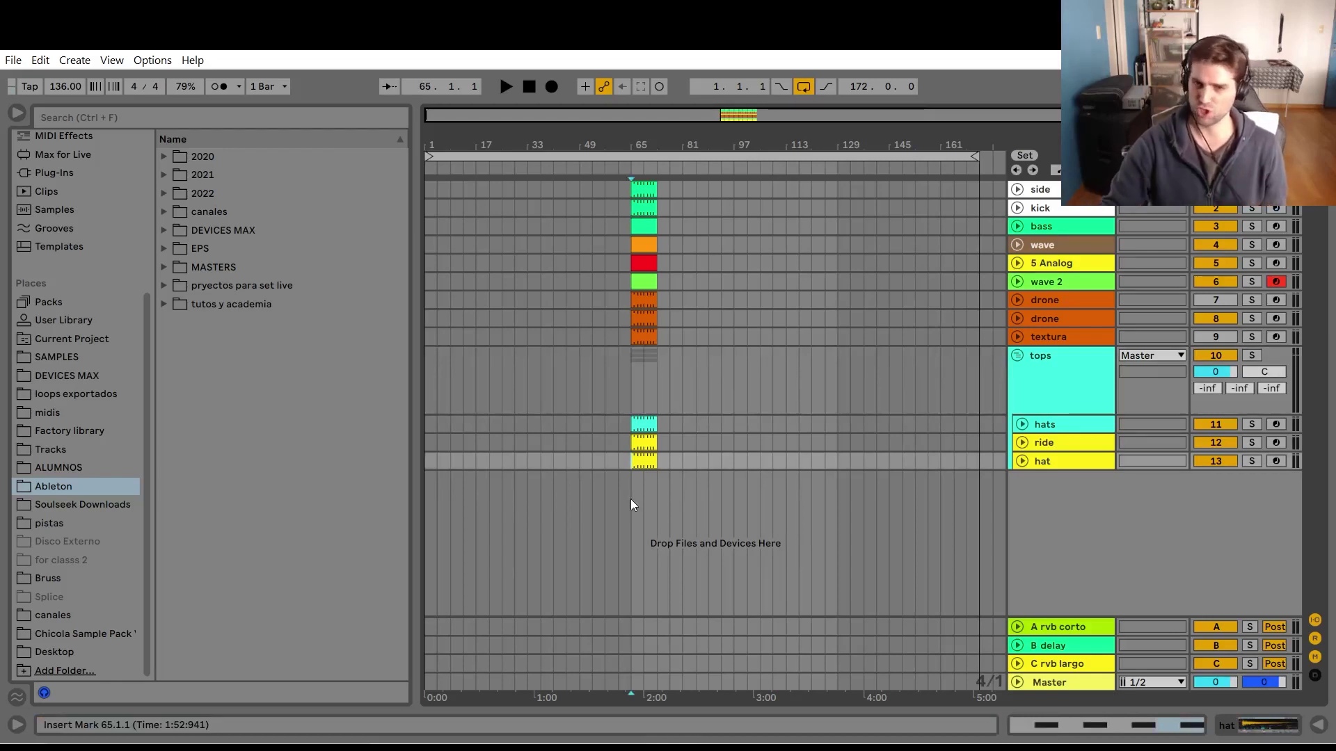
left_click(651, 181)
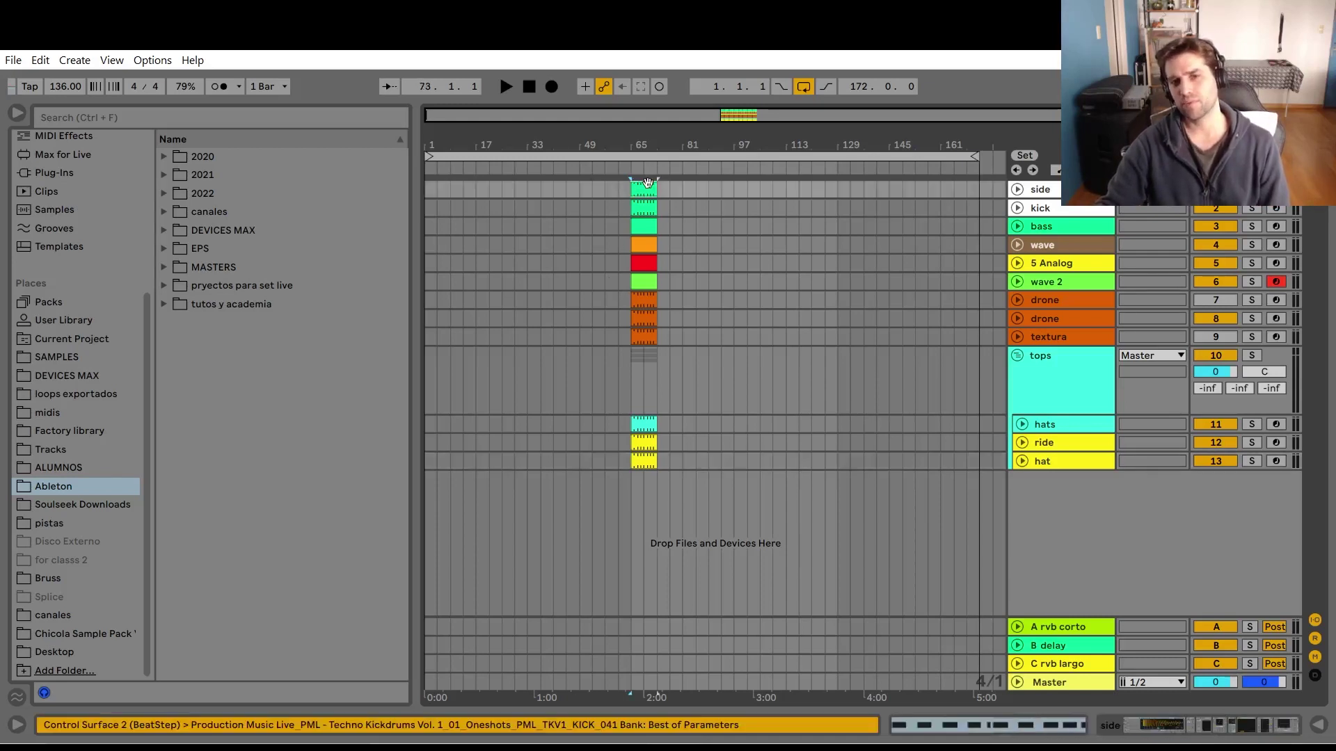
left_click(1017, 189)
left_click_drag(669, 189, 772, 189)
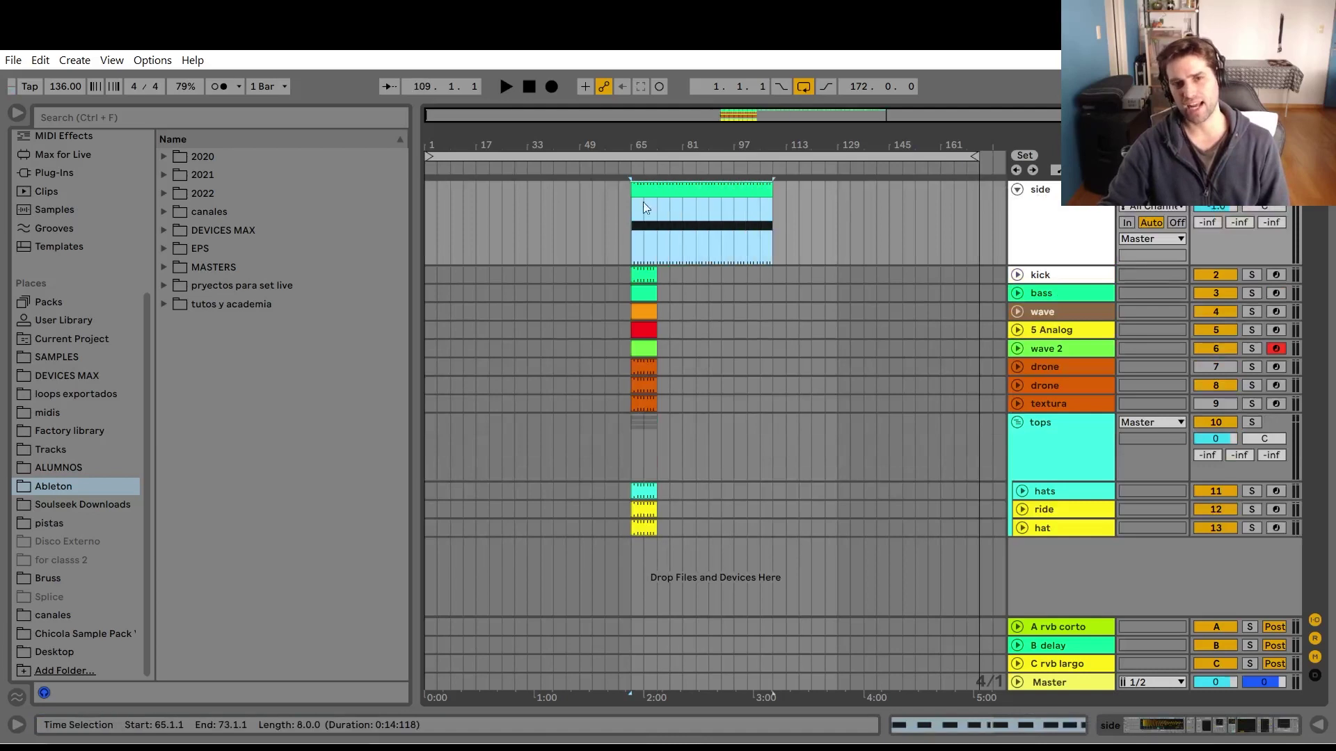
left_click_drag(629, 187, 603, 190)
left_click(1067, 253)
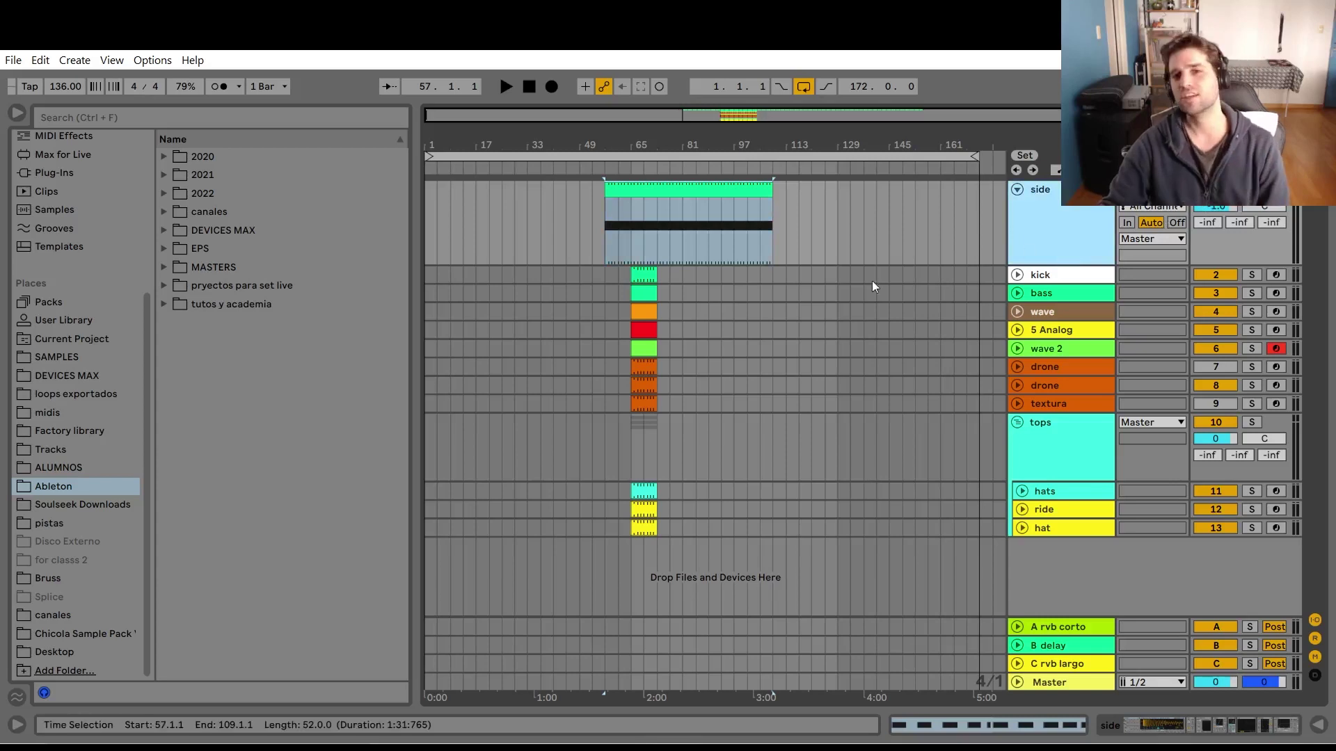
left_click_drag(766, 187, 977, 186)
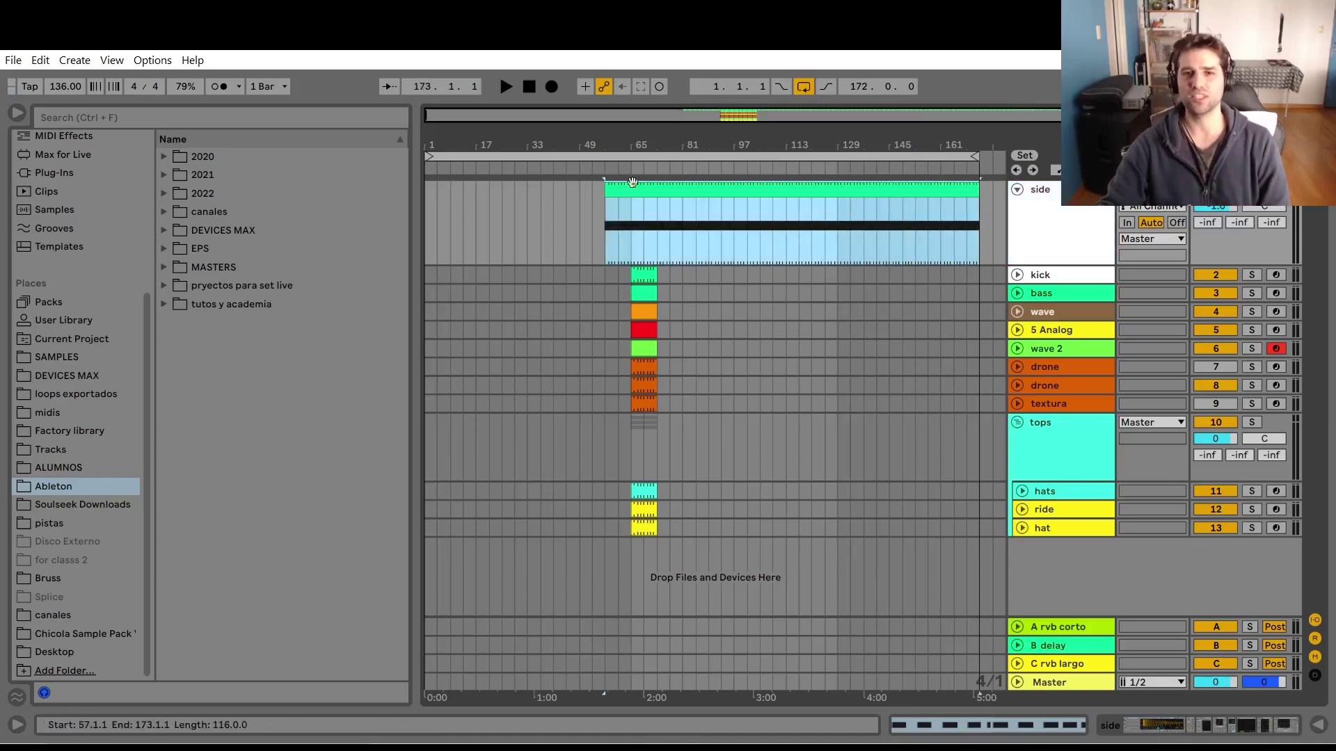
left_click_drag(602, 182, 426, 182)
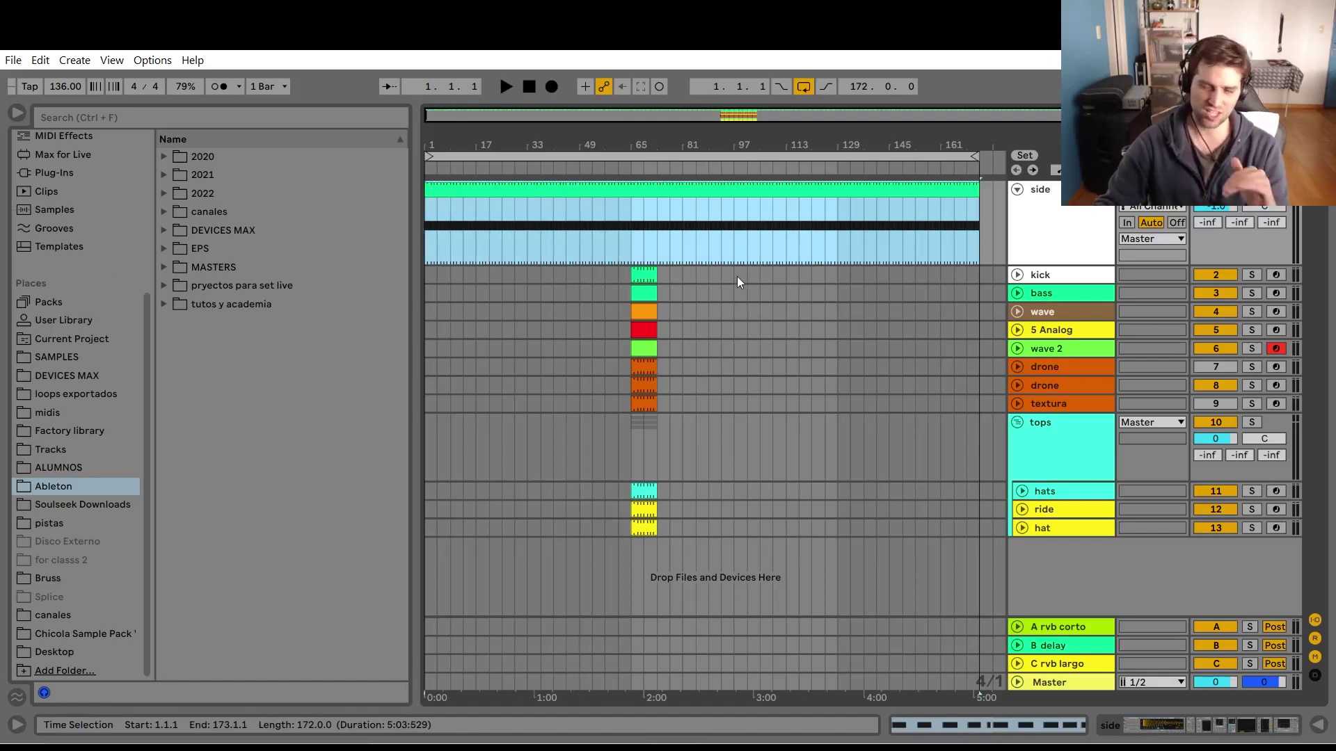
Lengthen the side clip's end to bar 185.
left_click(758, 232)
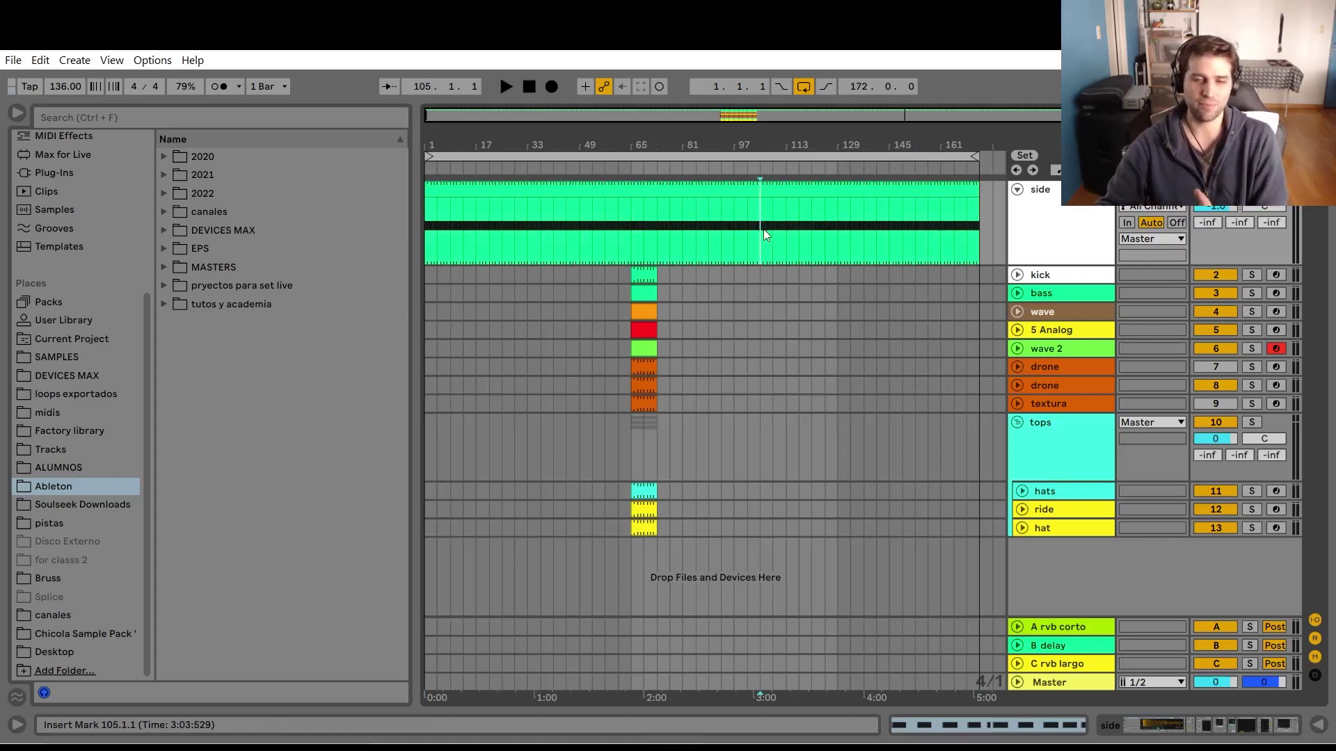
left_click(865, 193)
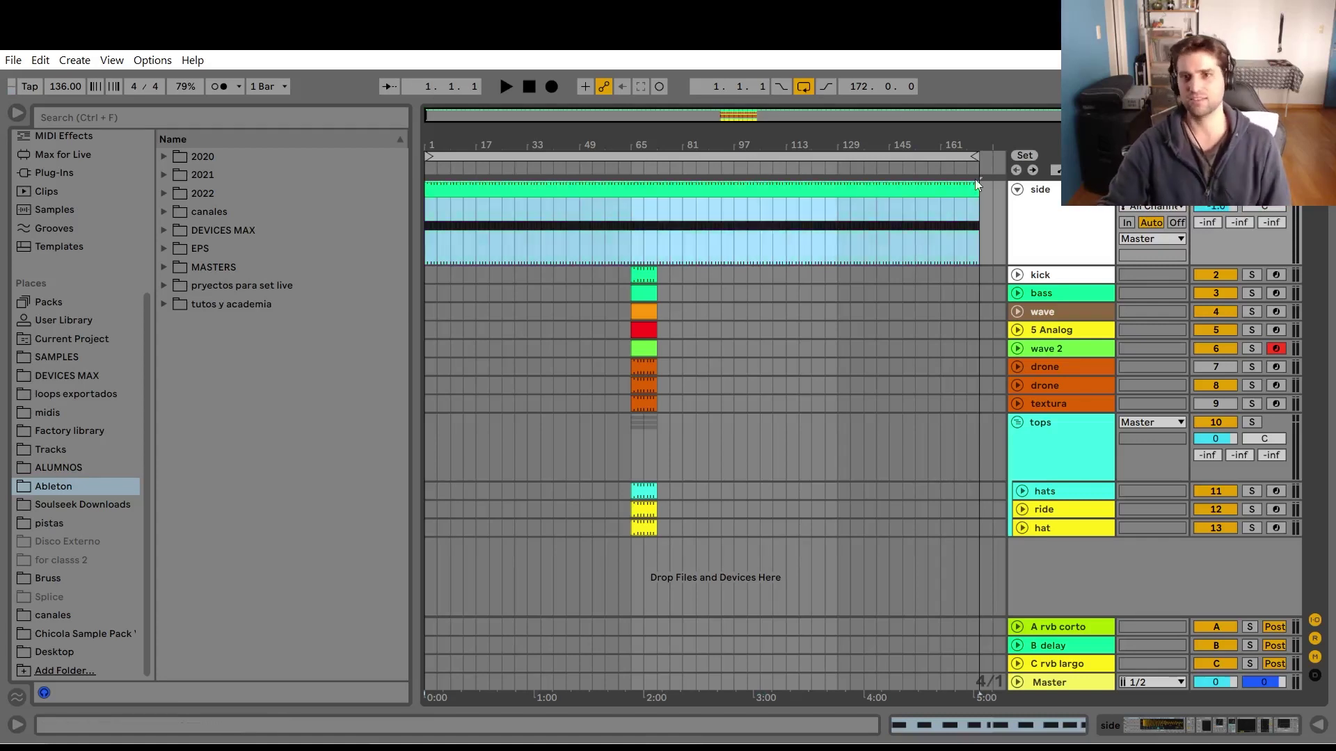
left_click_drag(980, 186, 996, 189)
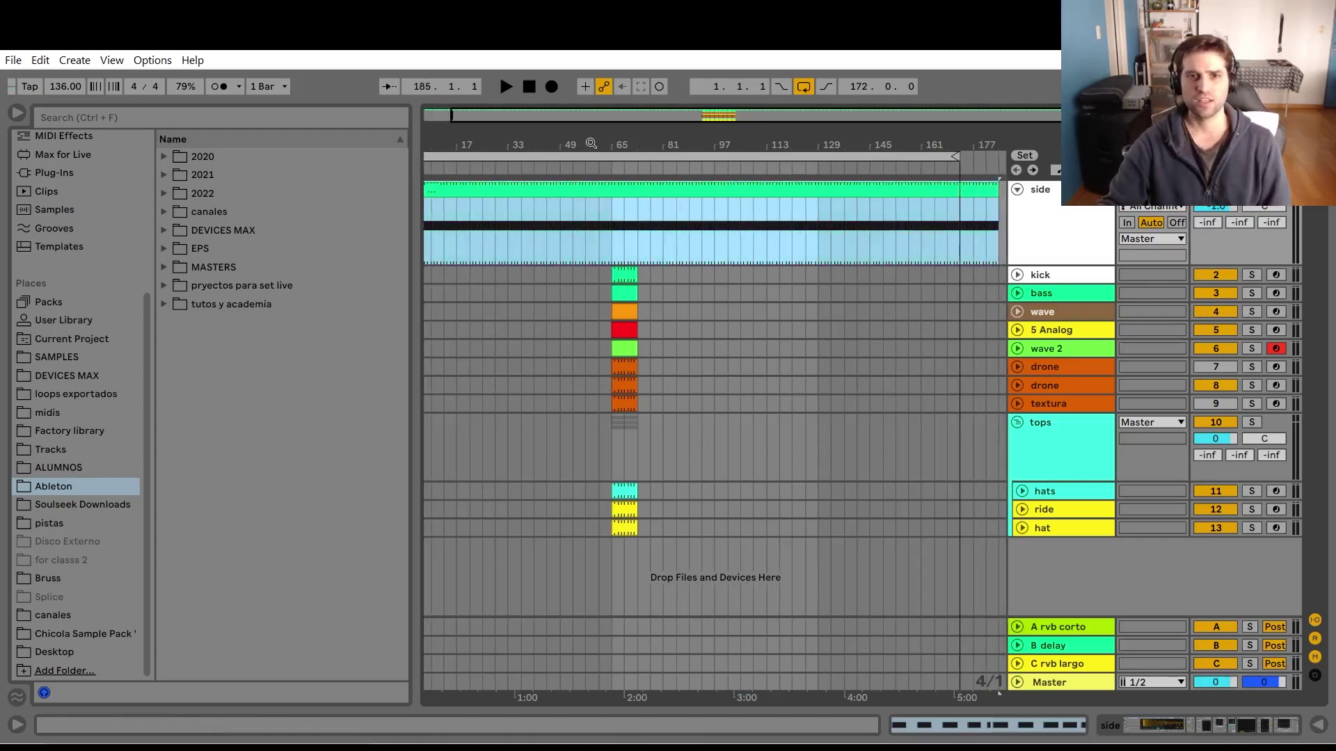
Extend the starts of the kick and bass clips back to bar 1 and play the opening.
left_click(849, 404)
left_click(639, 272)
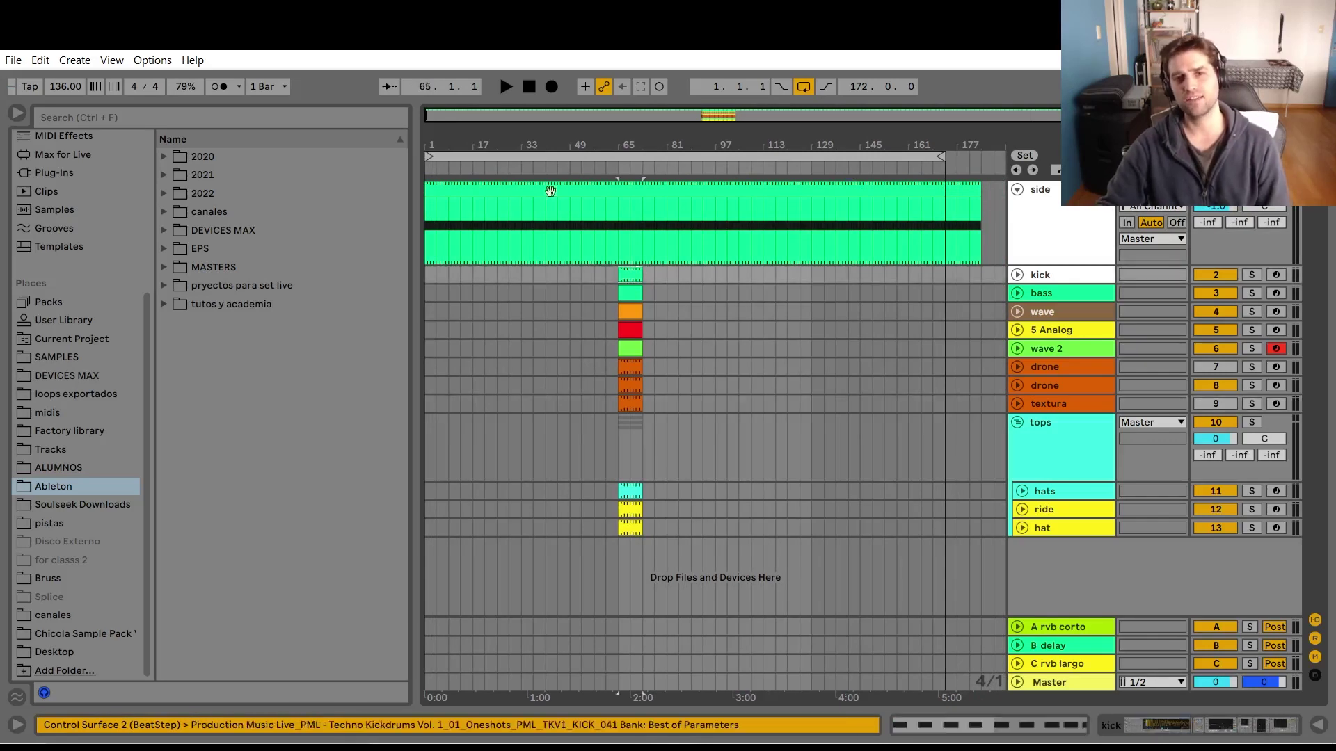
left_click_drag(481, 143, 872, 271)
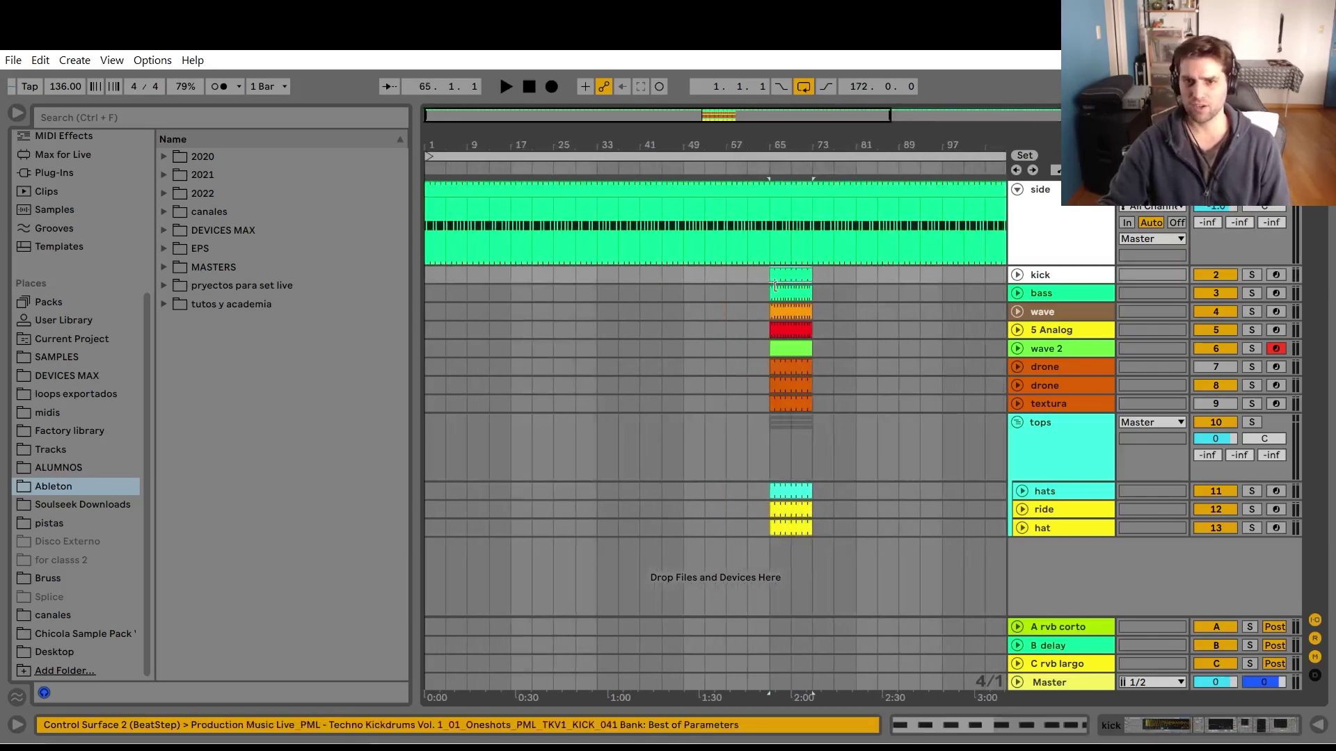
left_click_drag(770, 292, 425, 292)
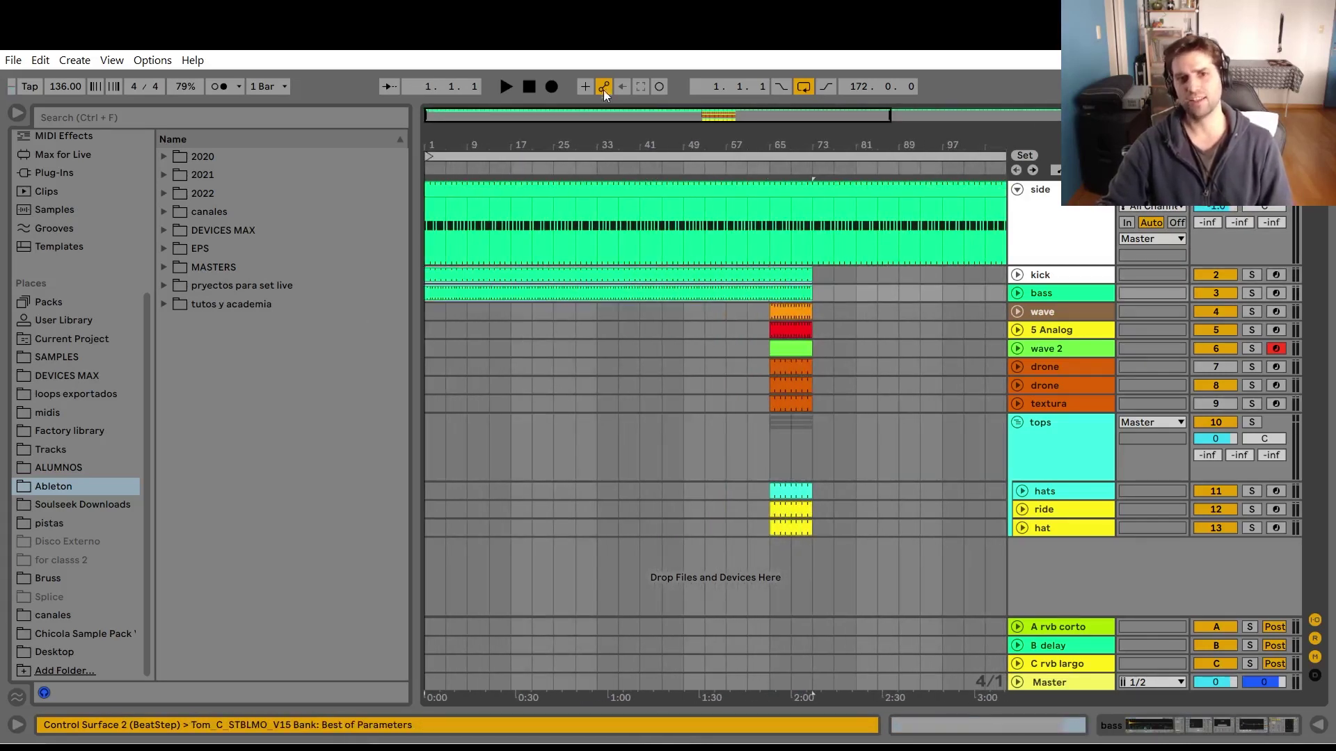
key("space")
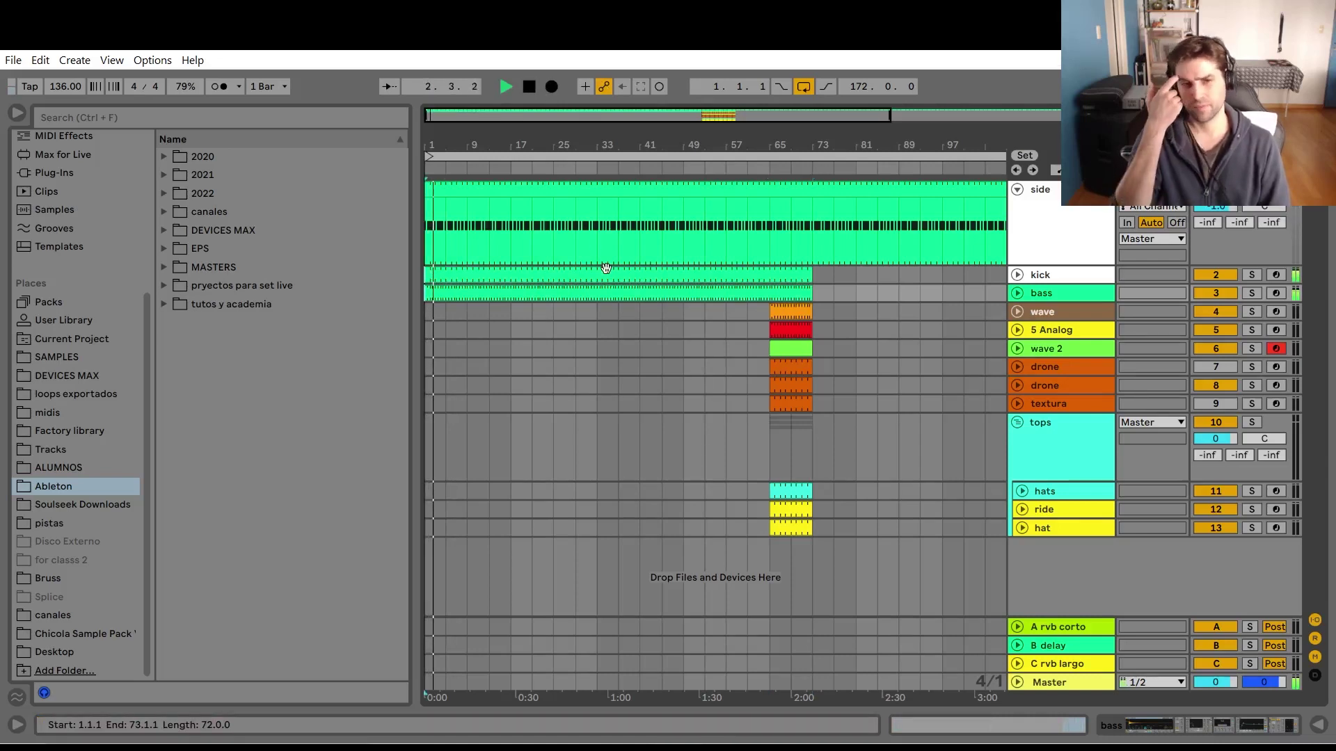
key("space")
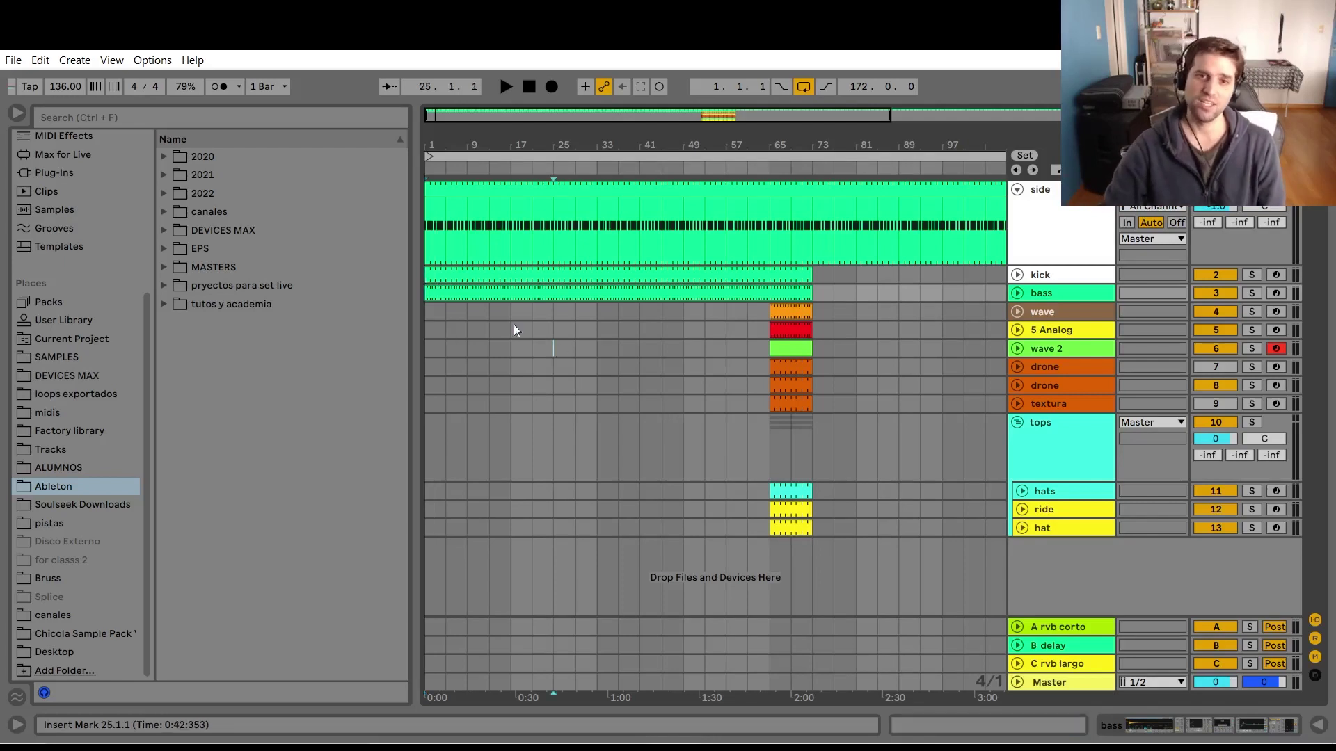
Try deactivating the kick and bass over bars 1 to 25, and extend their active clips back to bar 1.
left_click_drag(553, 348, 373, 279)
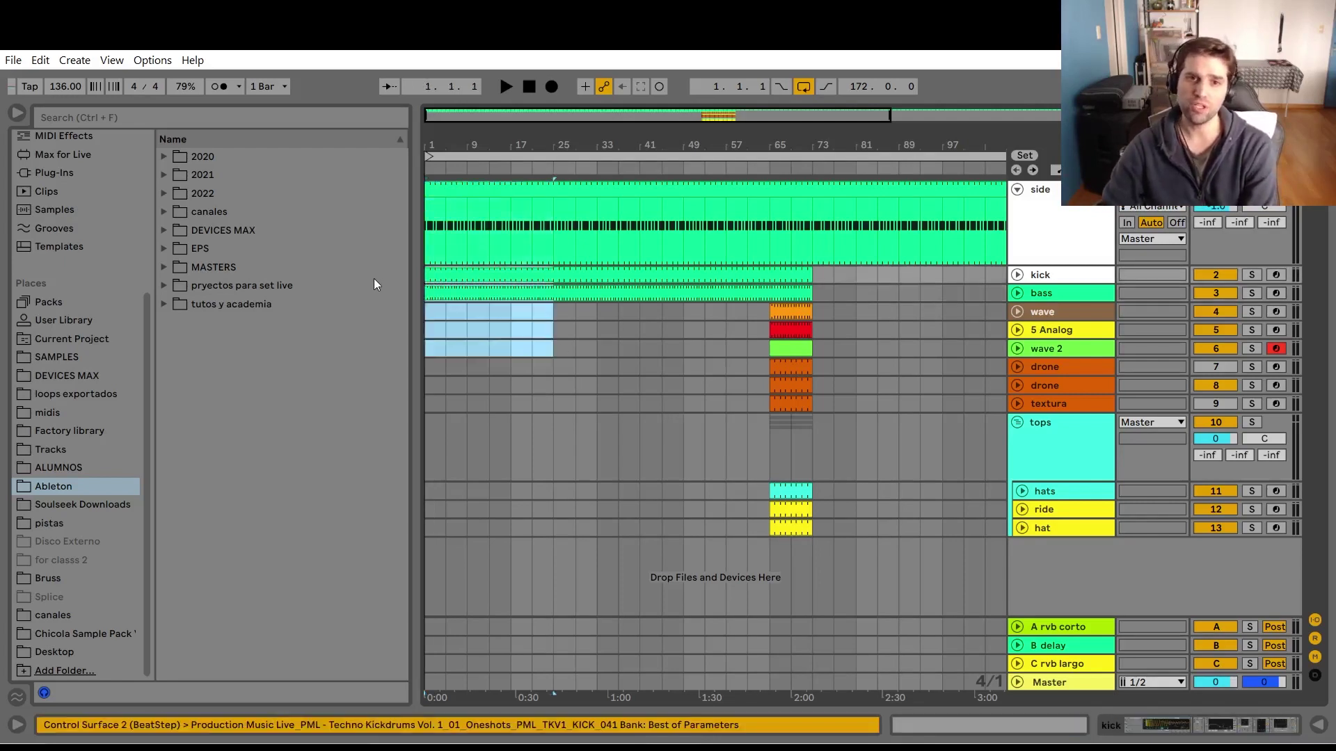
left_click(484, 333)
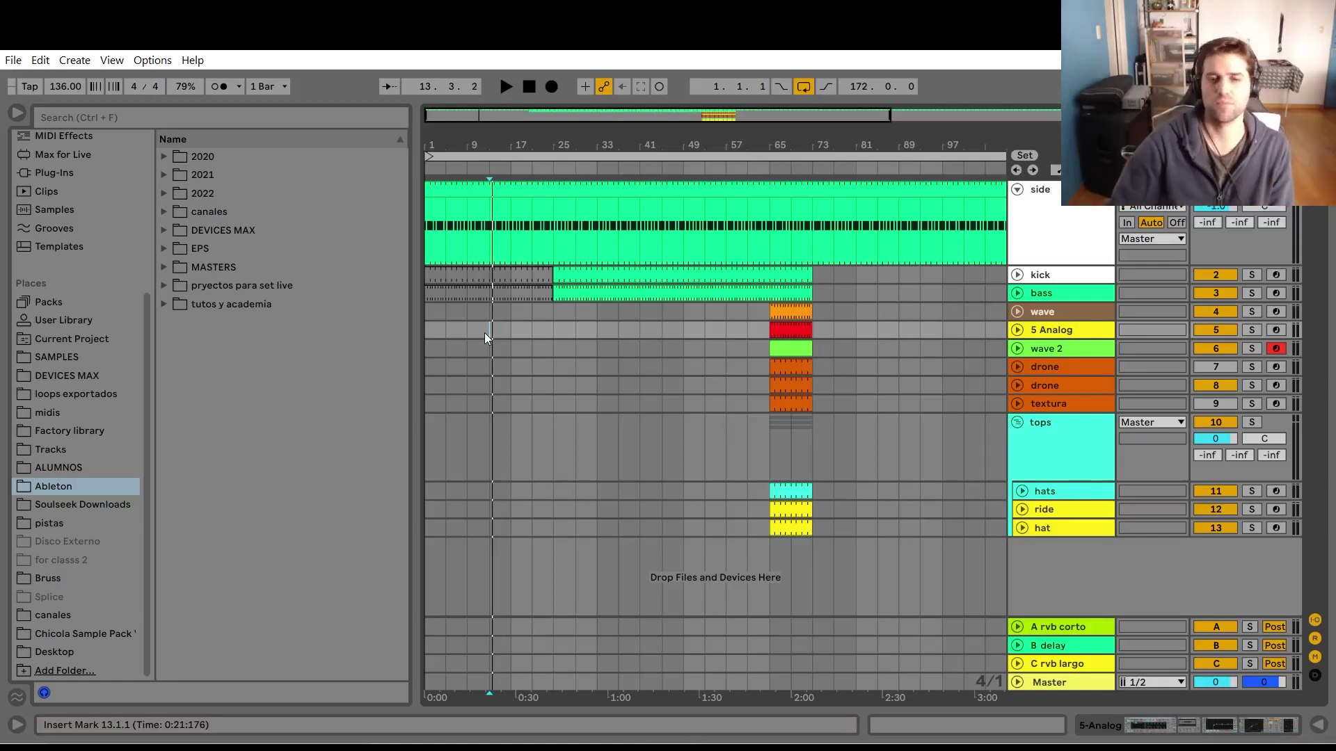
left_click(634, 285)
left_click(634, 281)
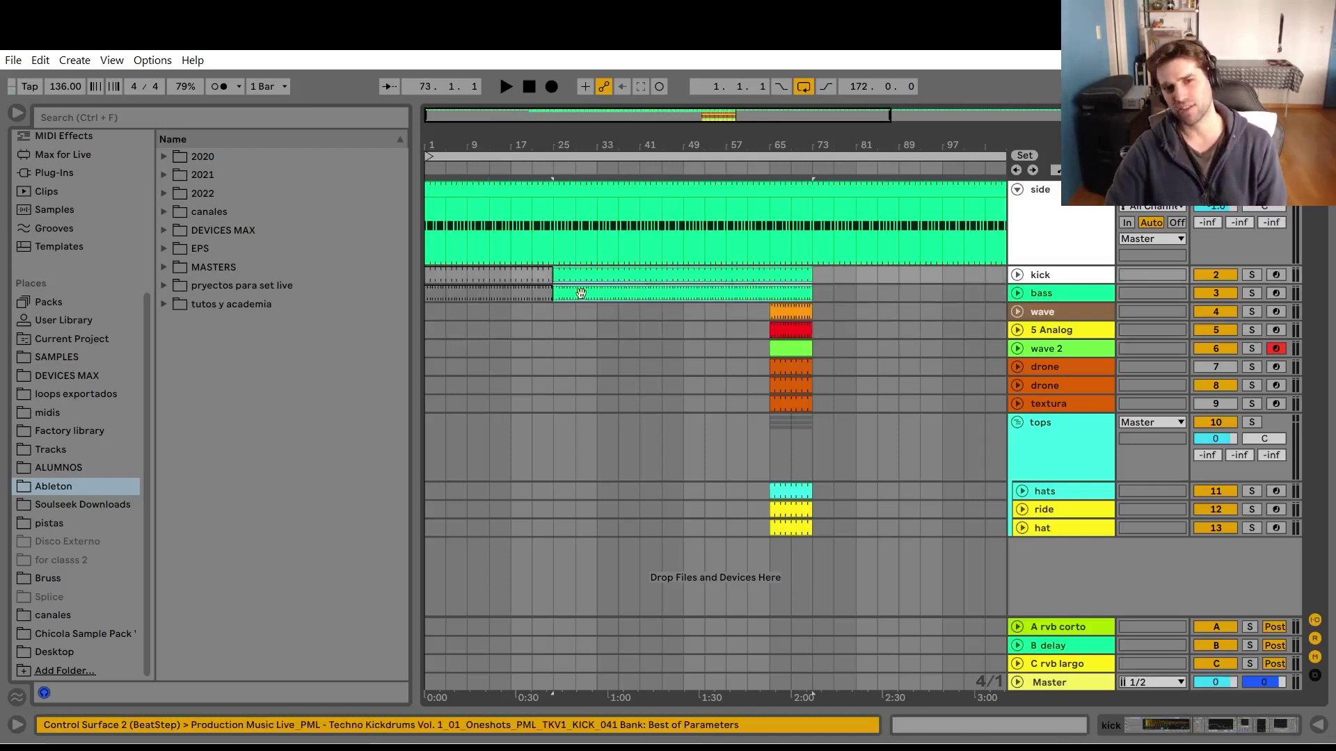
left_click_drag(557, 280, 296, 113)
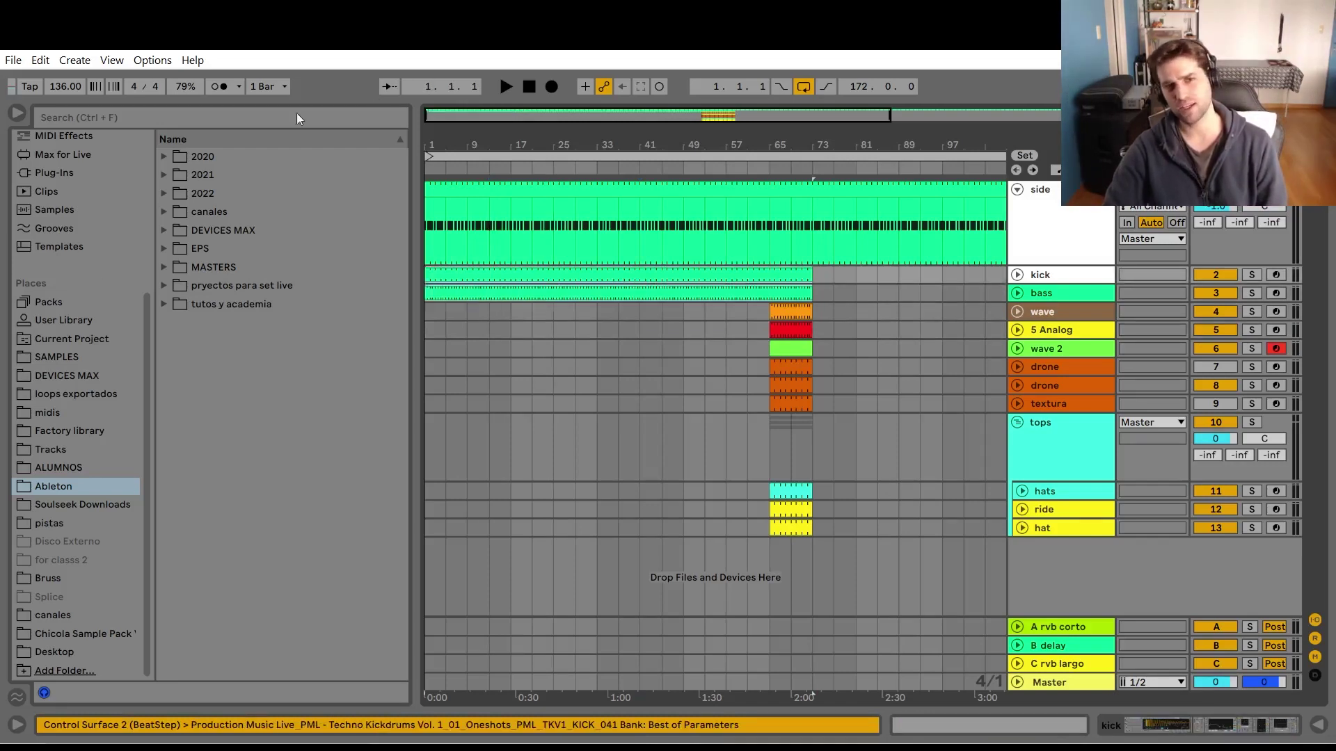
Extend the start of the wave clip back to bar 1 and play the arrangement from the beginning.
left_click(507, 88)
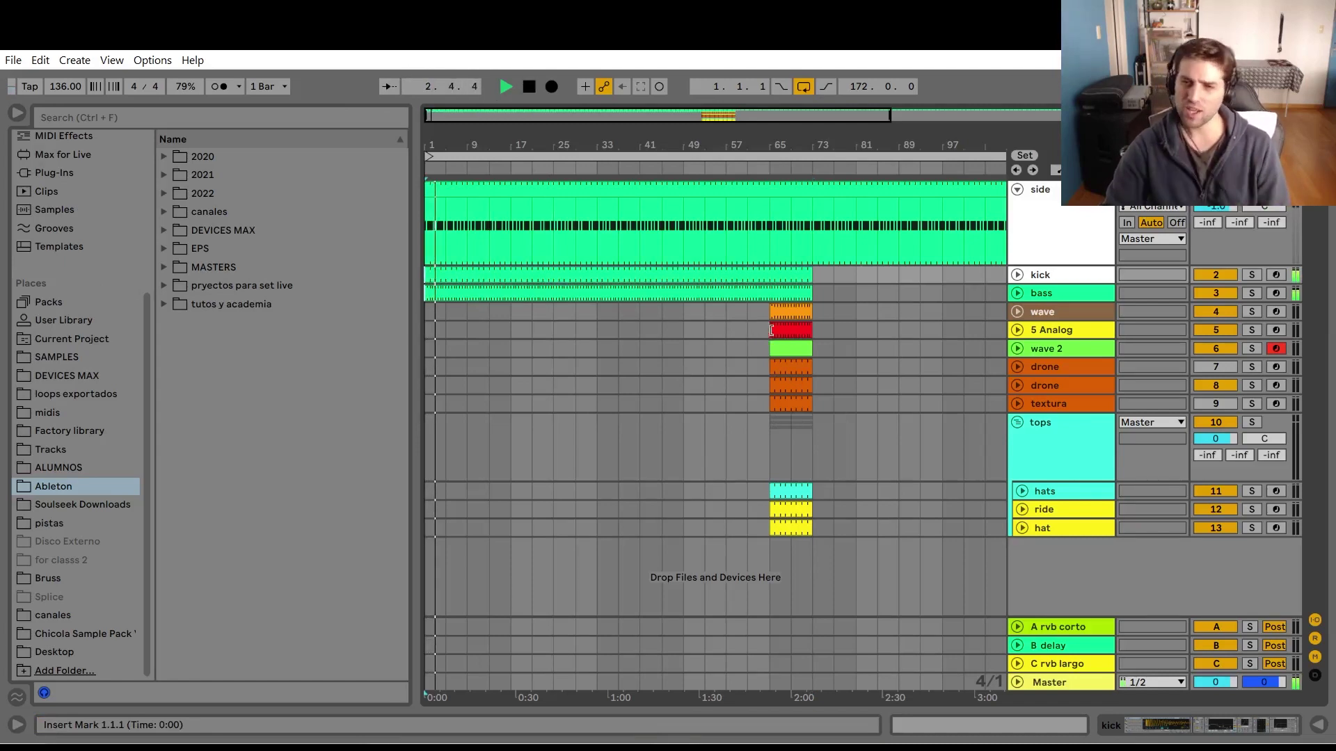
key("space")
left_click_drag(771, 311, 264, 353)
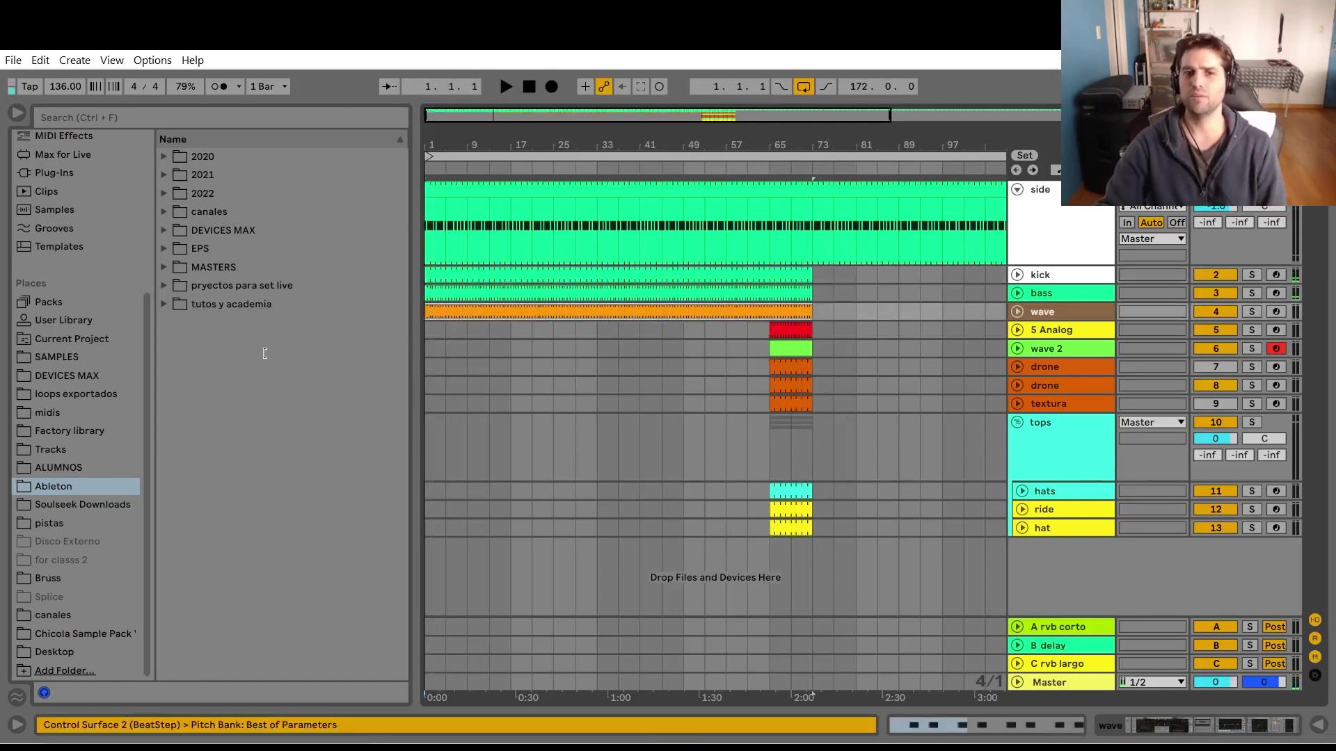
key("space")
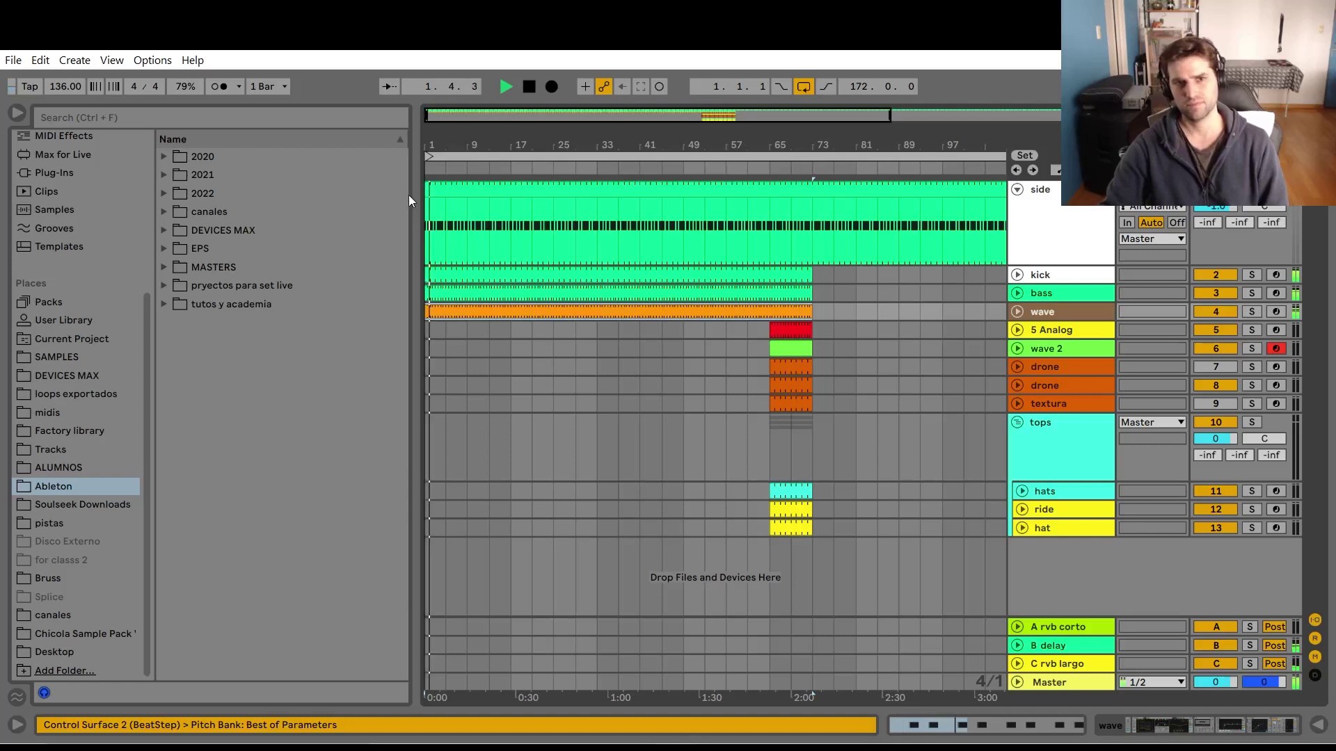
Narrow the browser, extend the drone clip on track 8 back to bar 1 and play it from the beginning.
left_click_drag(410, 200, 376, 201)
mouse_move(678, 144)
left_mouse_down()
mouse_move(678, 159)
mouse_move(678, 139)
left_mouse_up()
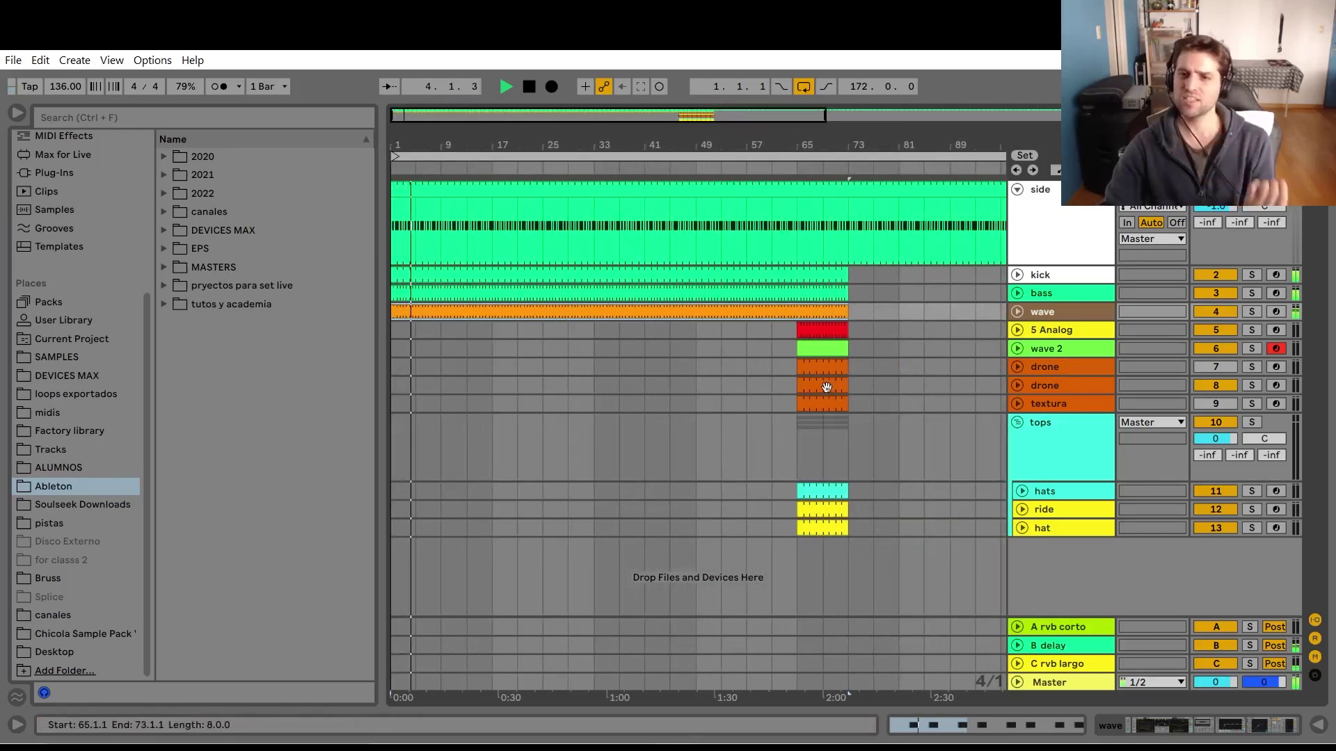
left_click(779, 387)
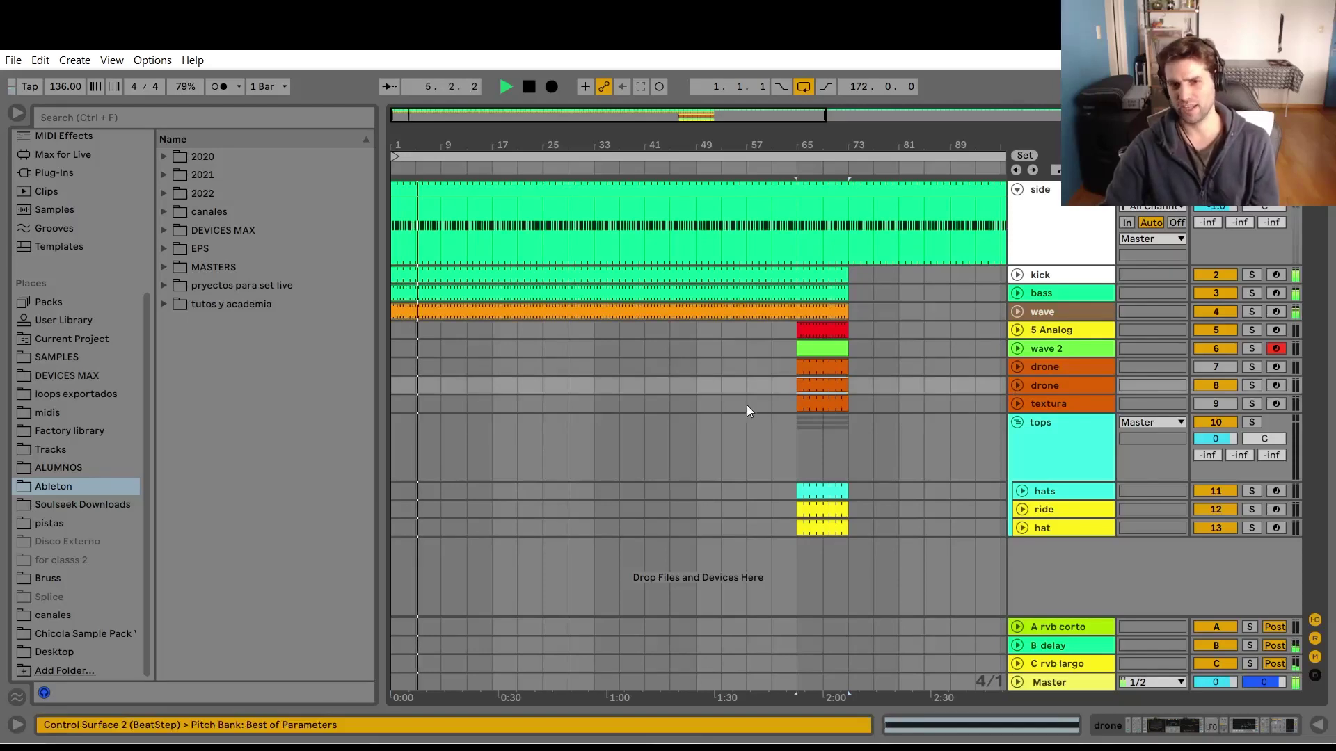
left_click_drag(797, 382, 320, 420)
key("space")
key("space")
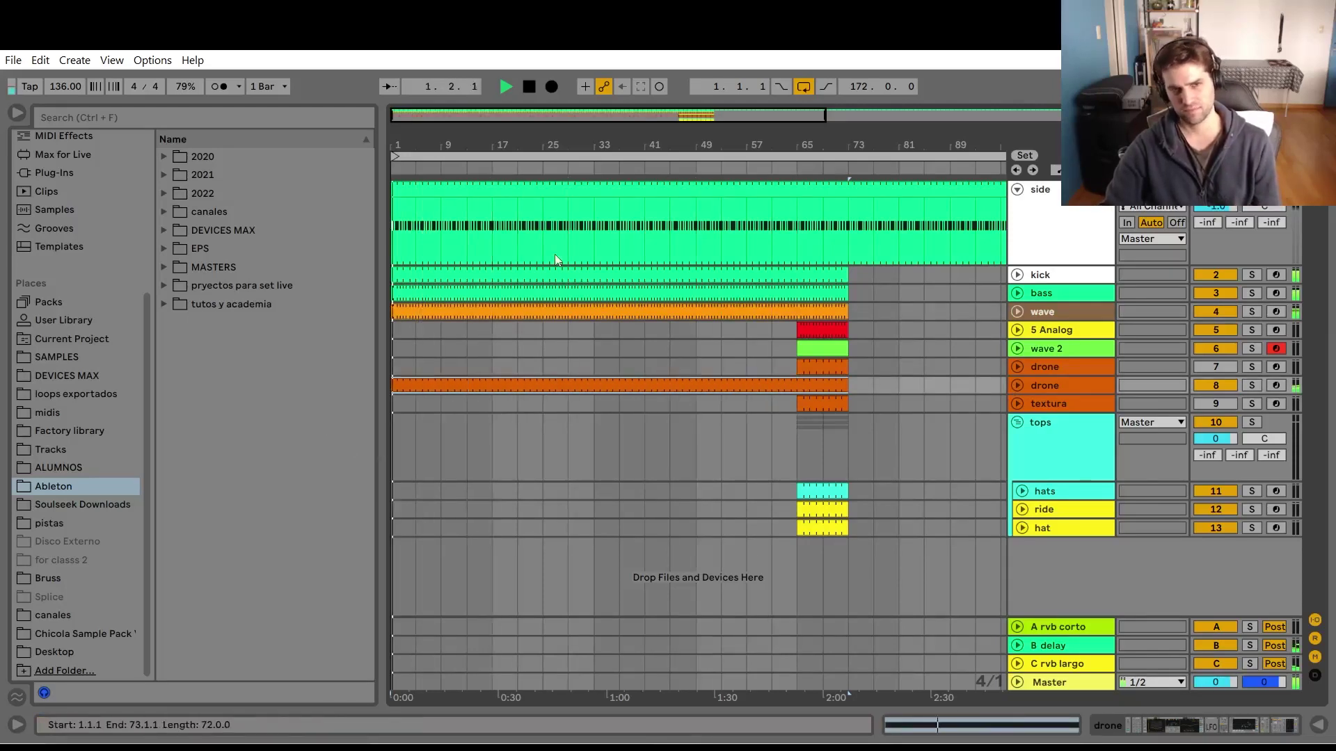
Open the track 8 drone's devices and show the automation lane for EQ Eight's band 8 frequency.
double_click(1047, 381)
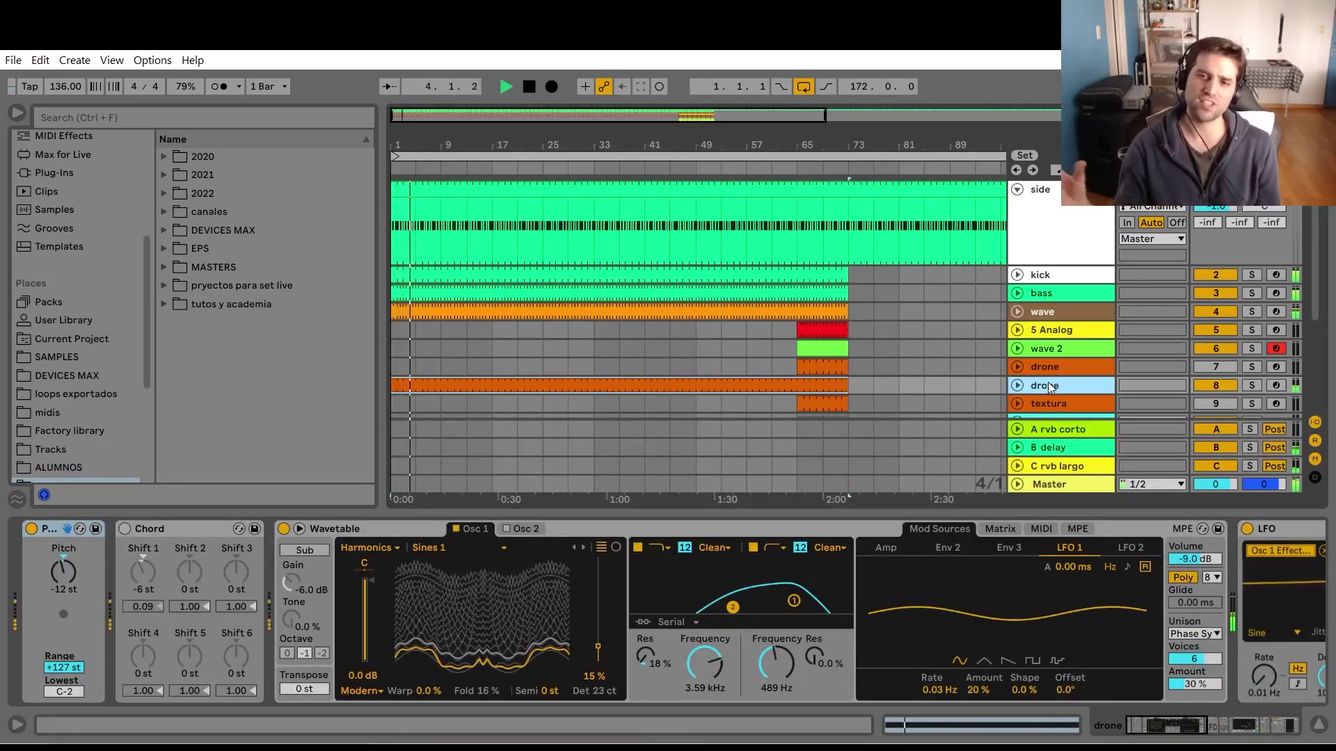
key("space")
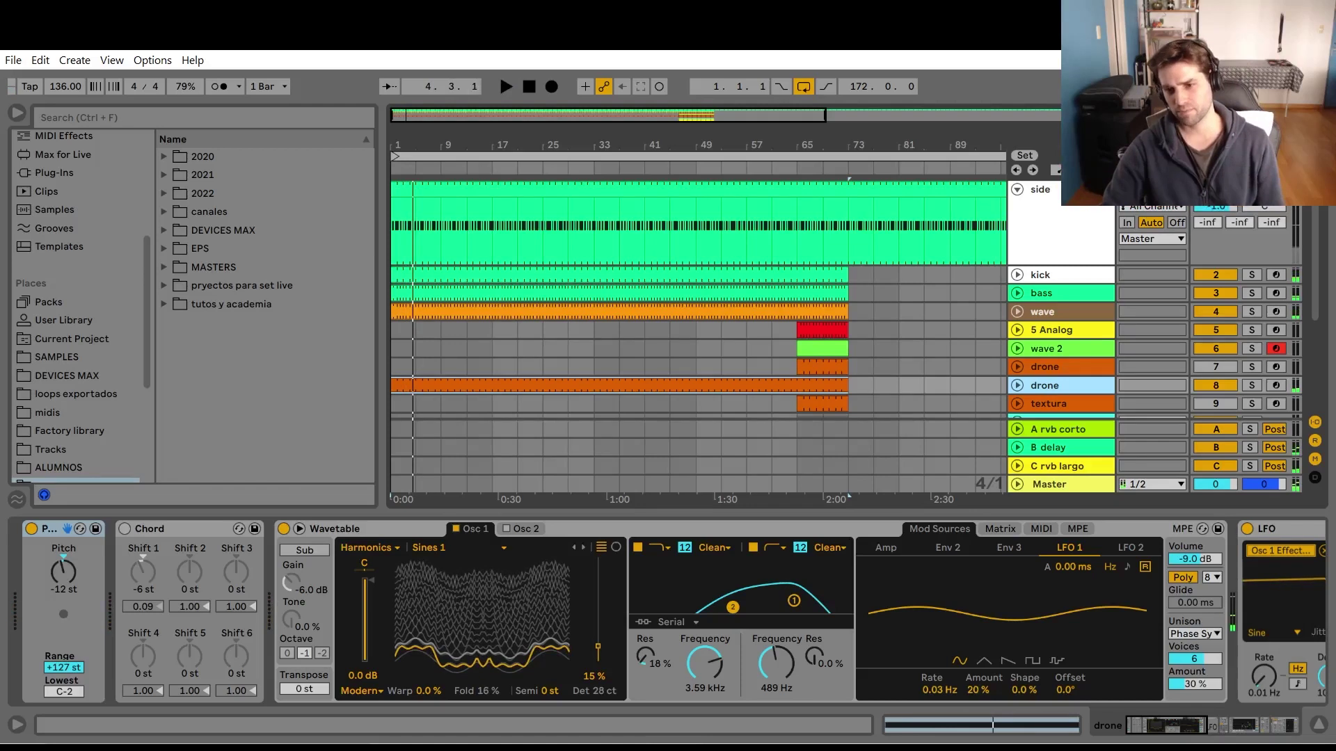
scroll(565, 641, "right", 10)
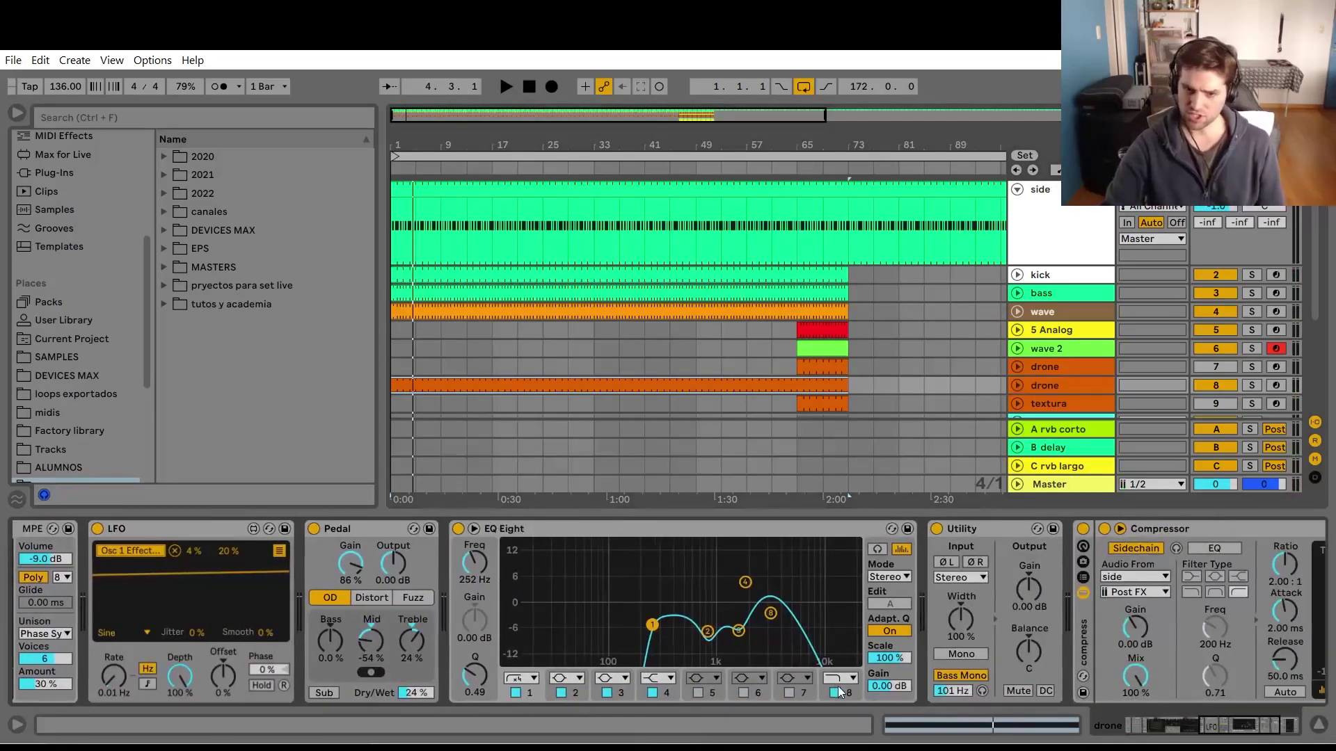
left_click(840, 690)
right_click(480, 553)
key("Escape")
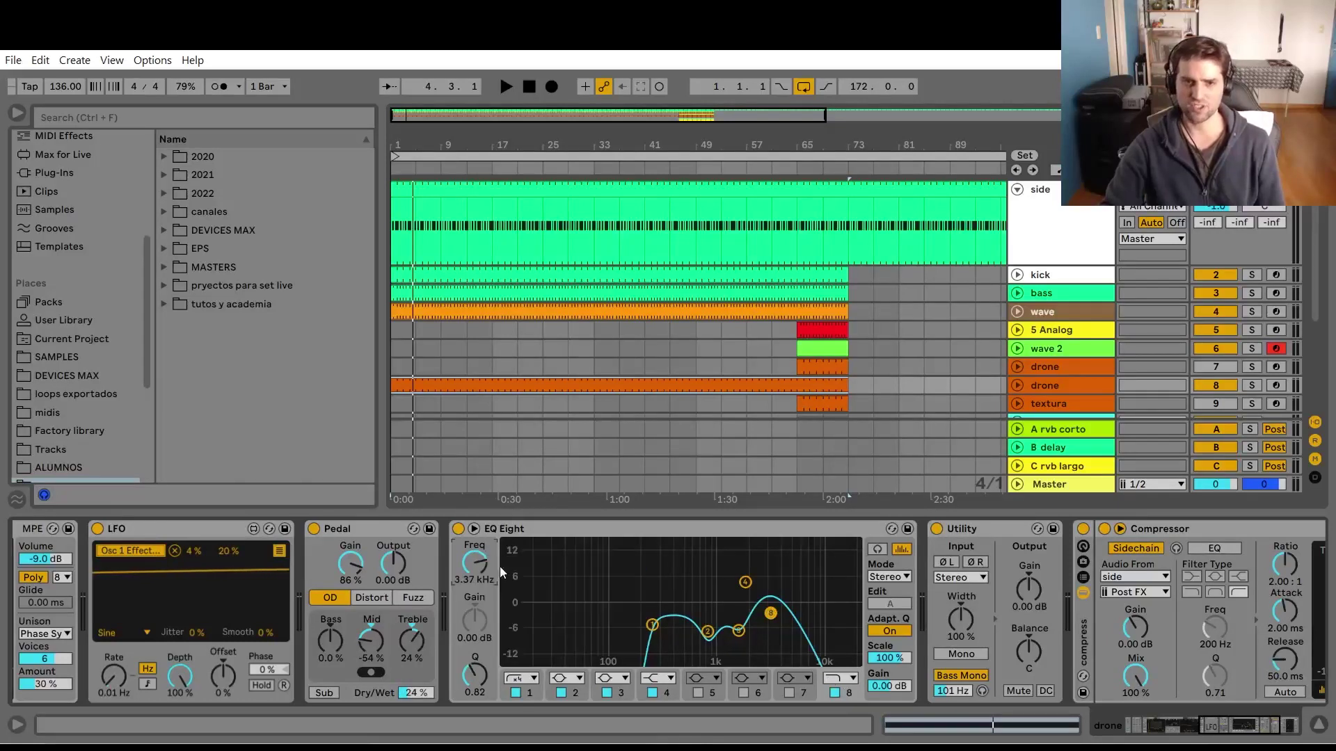
key("a")
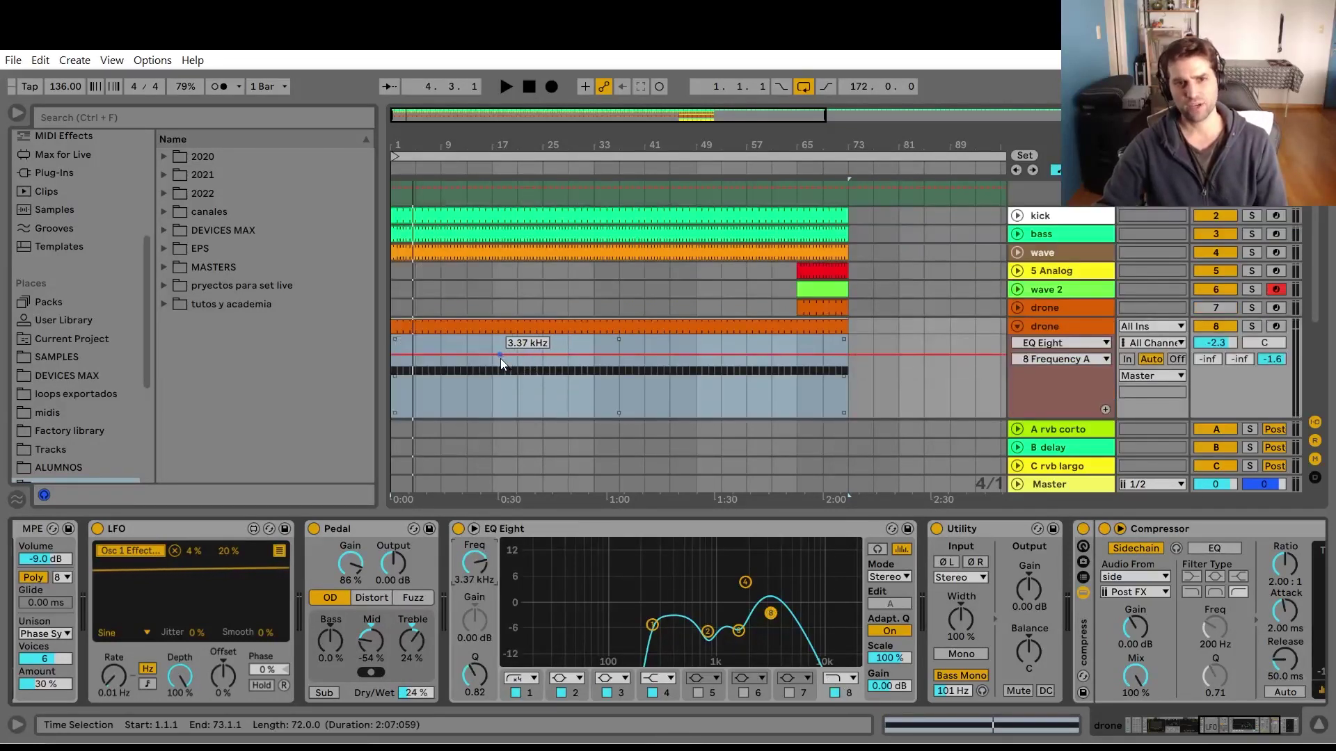
Draw a curved automation ramp for the drone's band 8 frequency, rising from bar 1 to 3.37 kHz at bar 17, and play it.
left_click(393, 359)
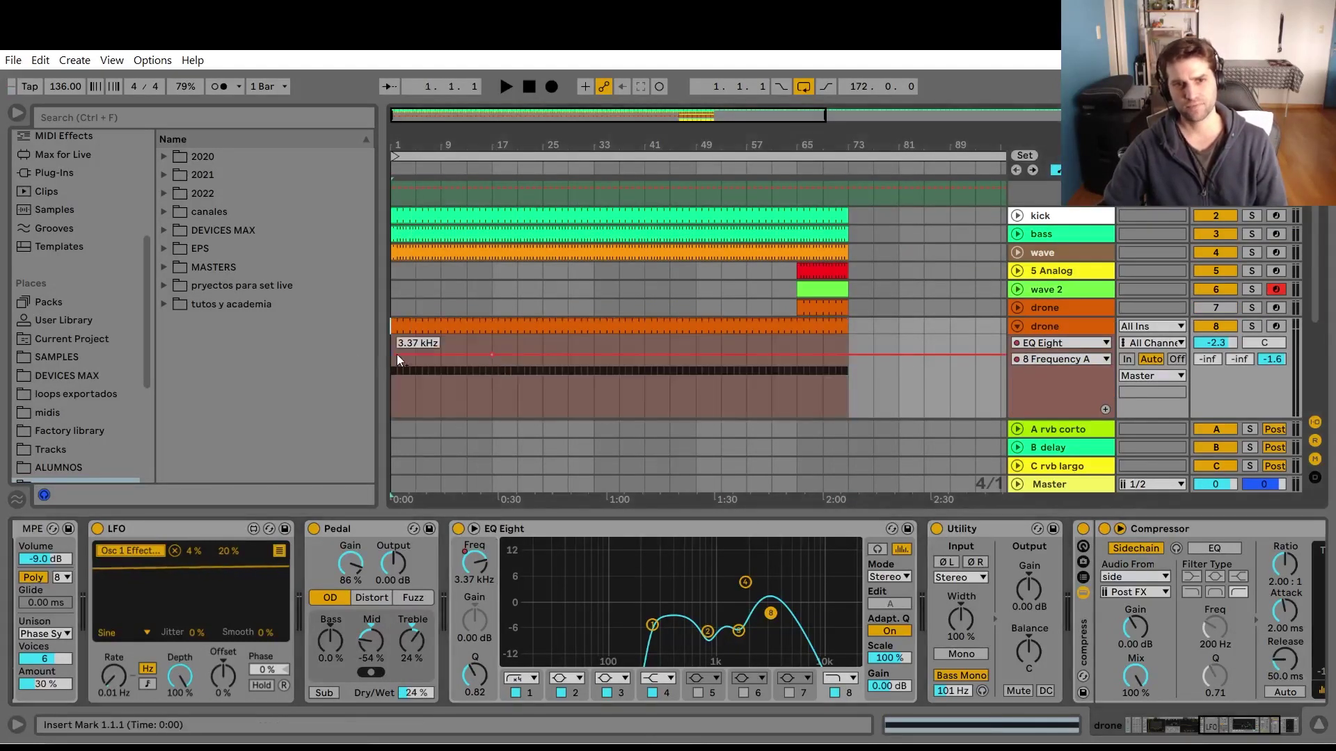
mouse_move(397, 359)
left_mouse_down()
mouse_move(396, 396)
mouse_move(395, 376)
left_mouse_up()
key("space")
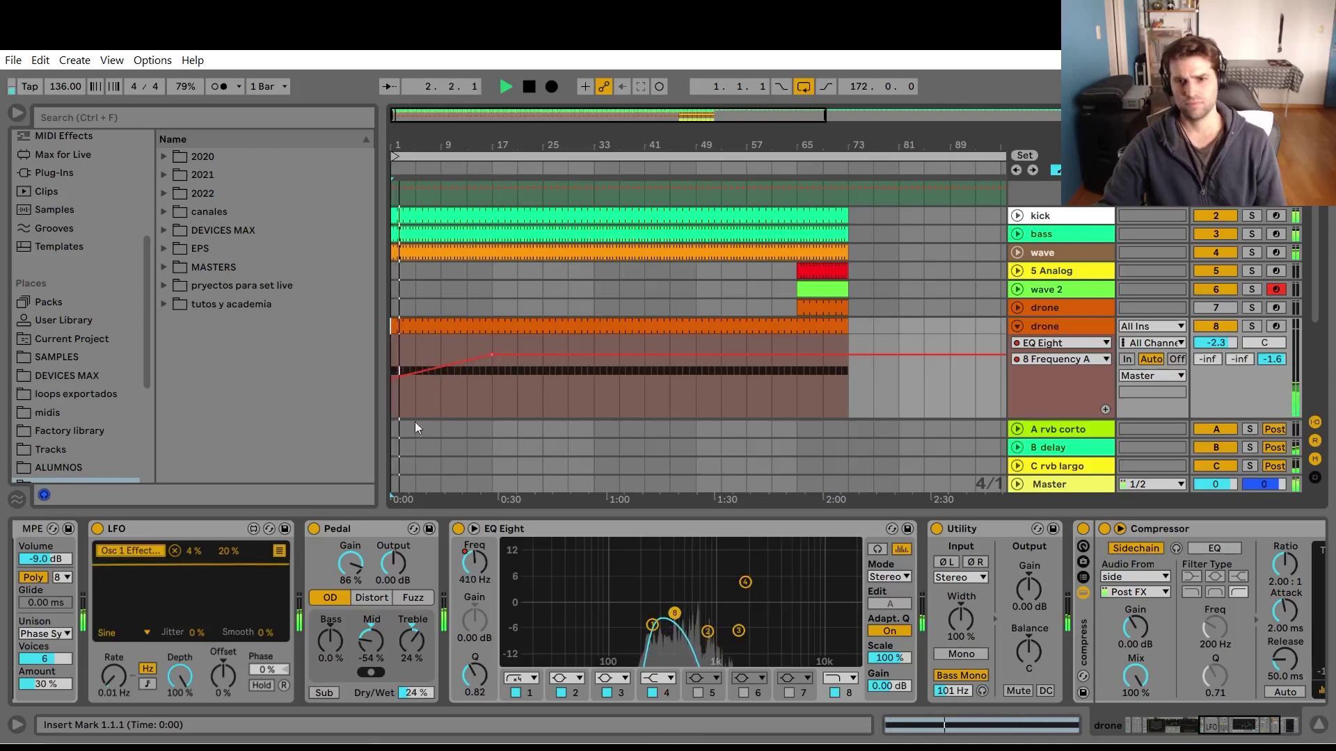
left_click(1319, 726)
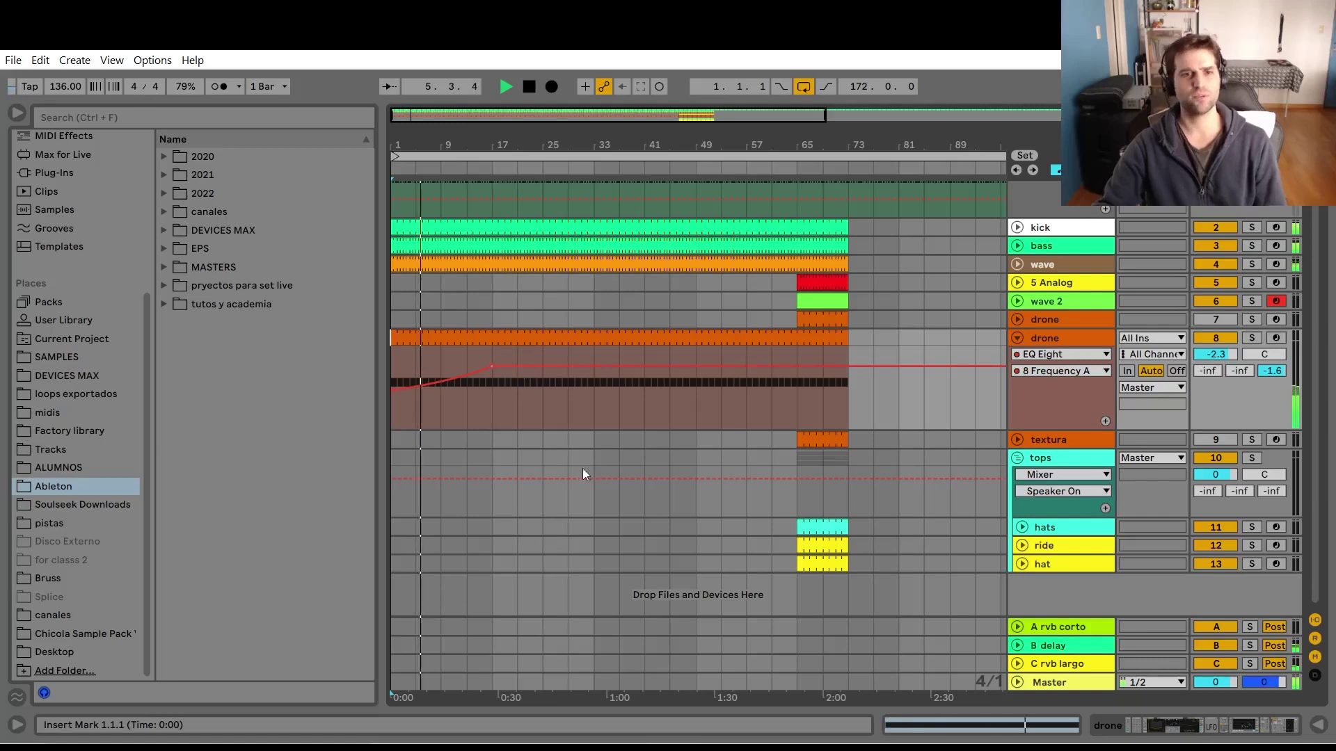
Compare the arrangement with automation hidden and shown during playback, and select the tops group.
key("a")
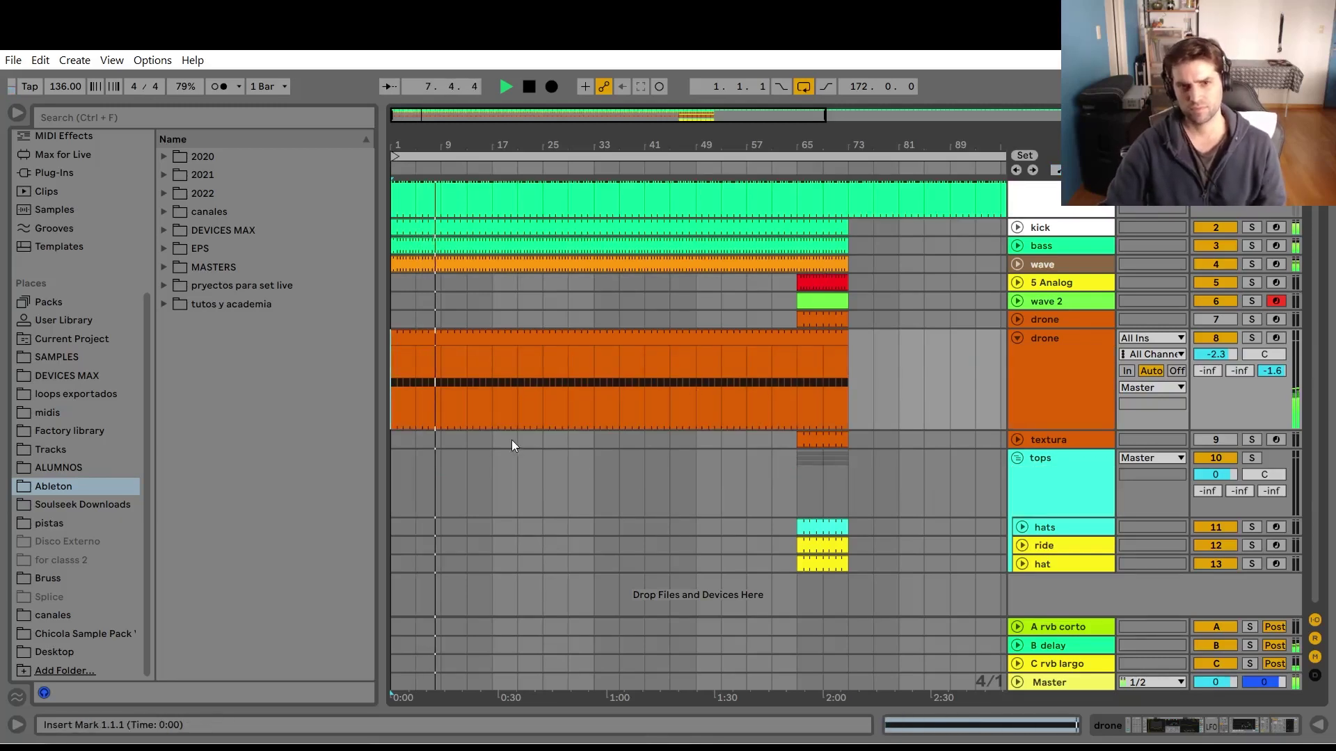
key("a")
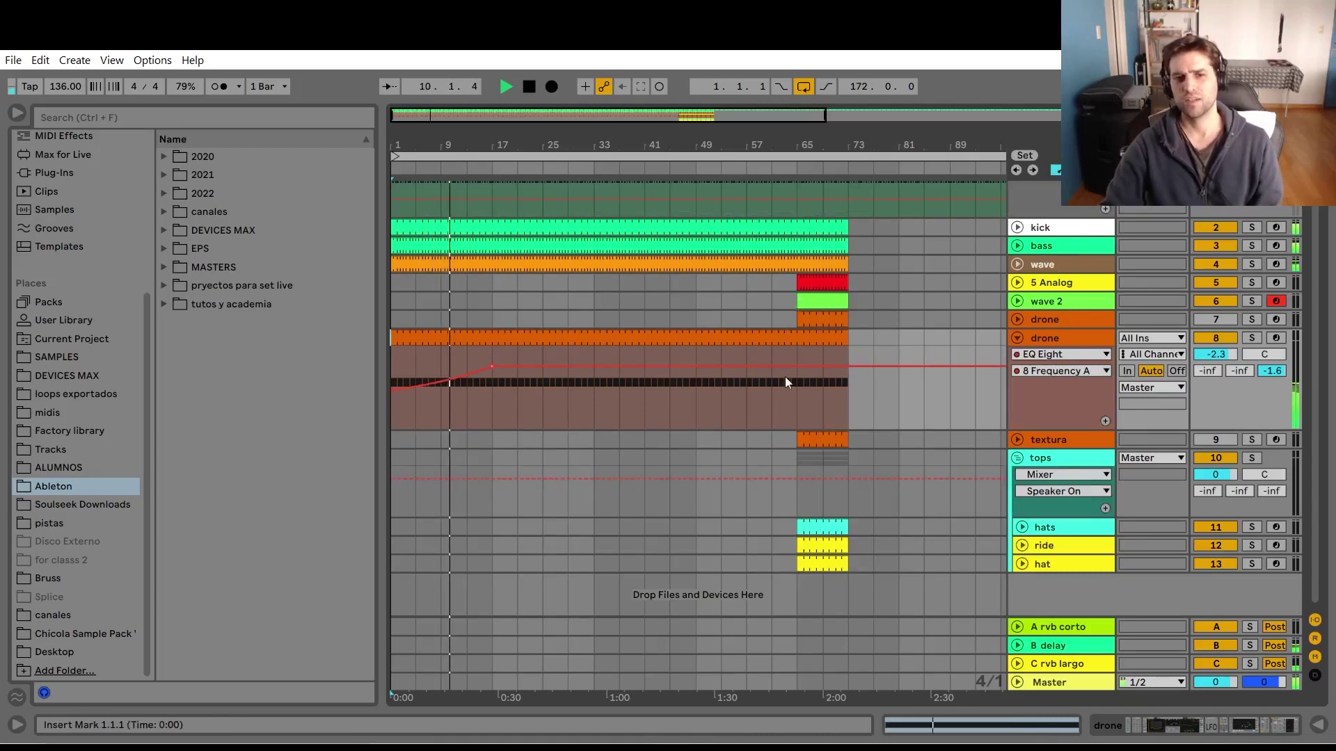
left_click(1057, 455)
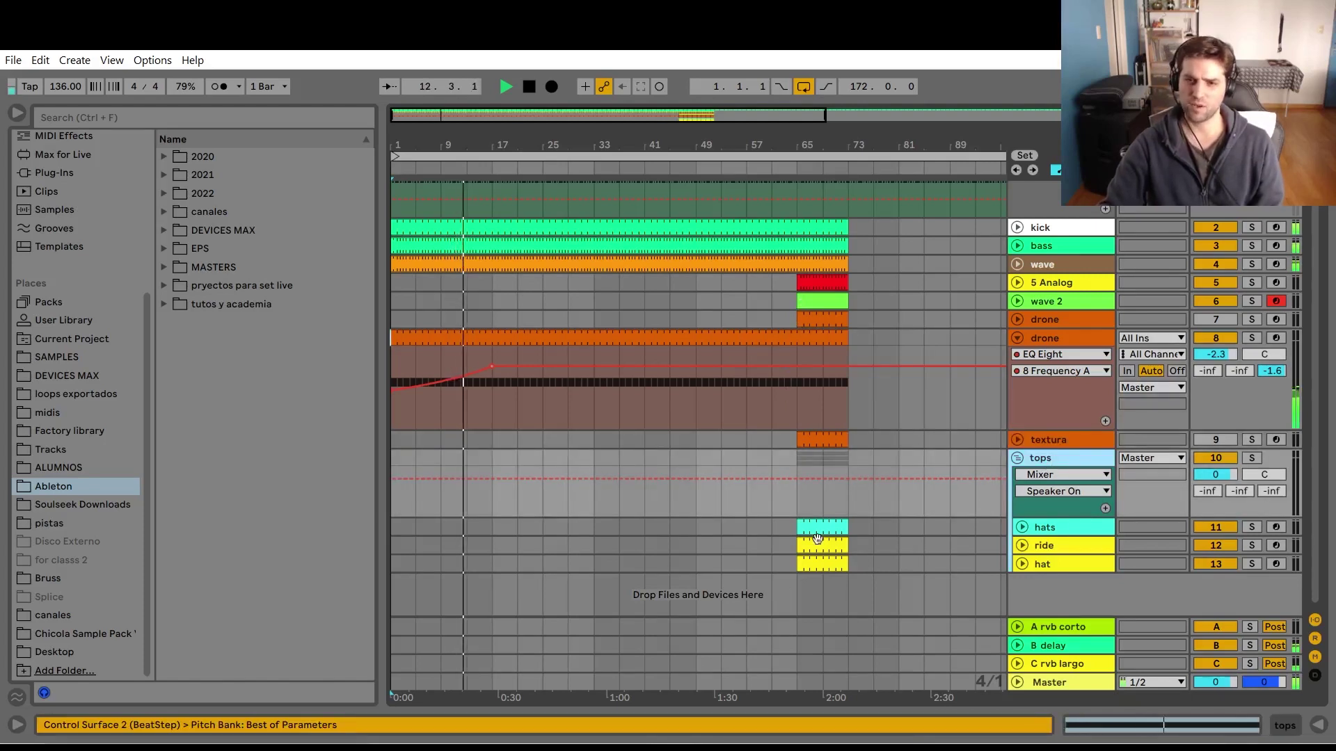
Extend the hats clip on track 11 back to bar 17 during playback.
left_click(816, 528)
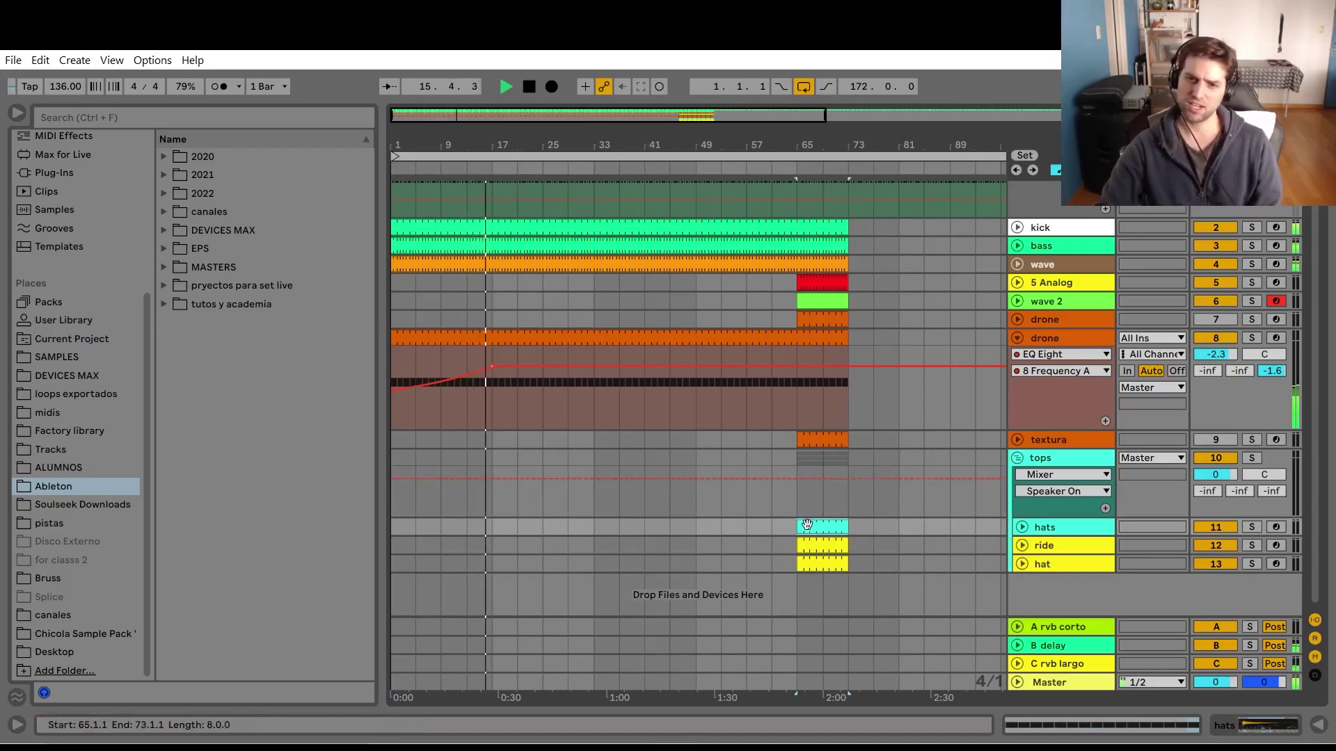
left_click_drag(799, 528, 494, 529)
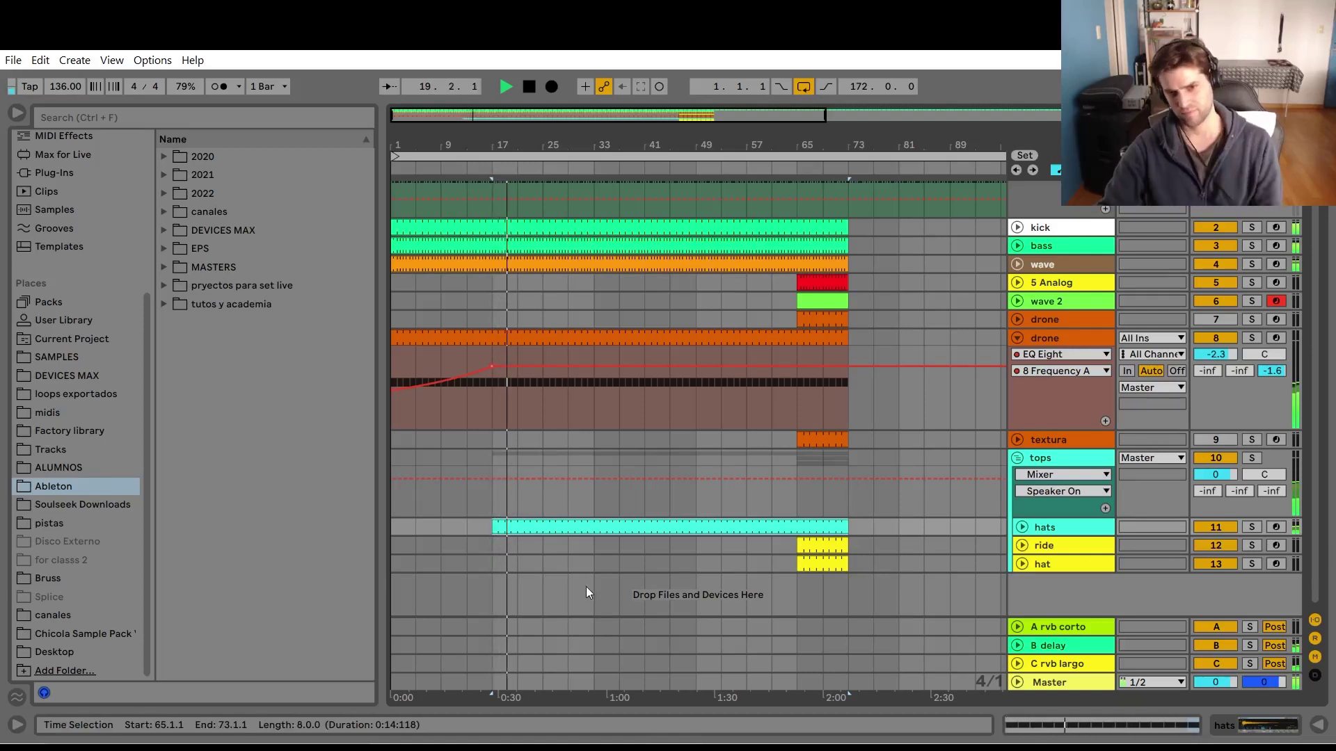
key("a")
Shape the track 8 drone's band 8 frequency automation with a dip to 1.62 kHz near bar 25, rising again at about bar 37.
key("a")
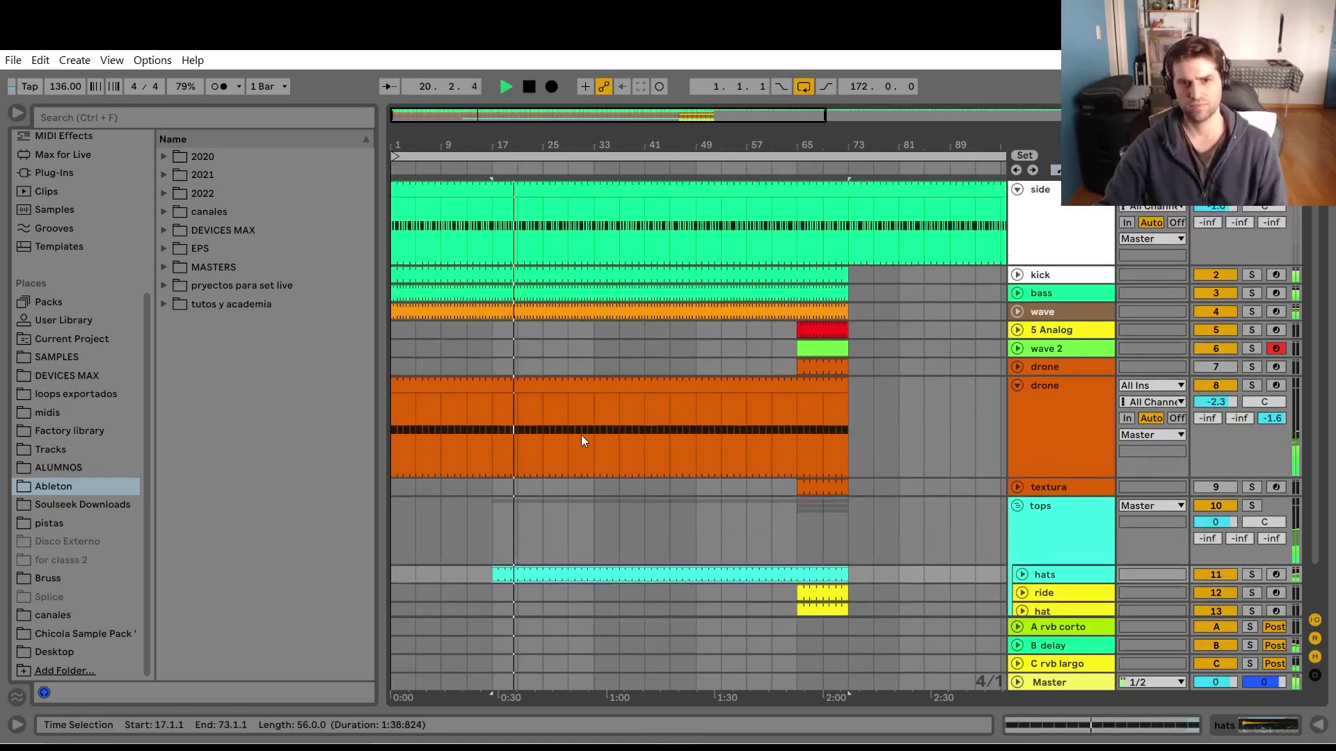
left_click_drag(554, 415, 550, 422)
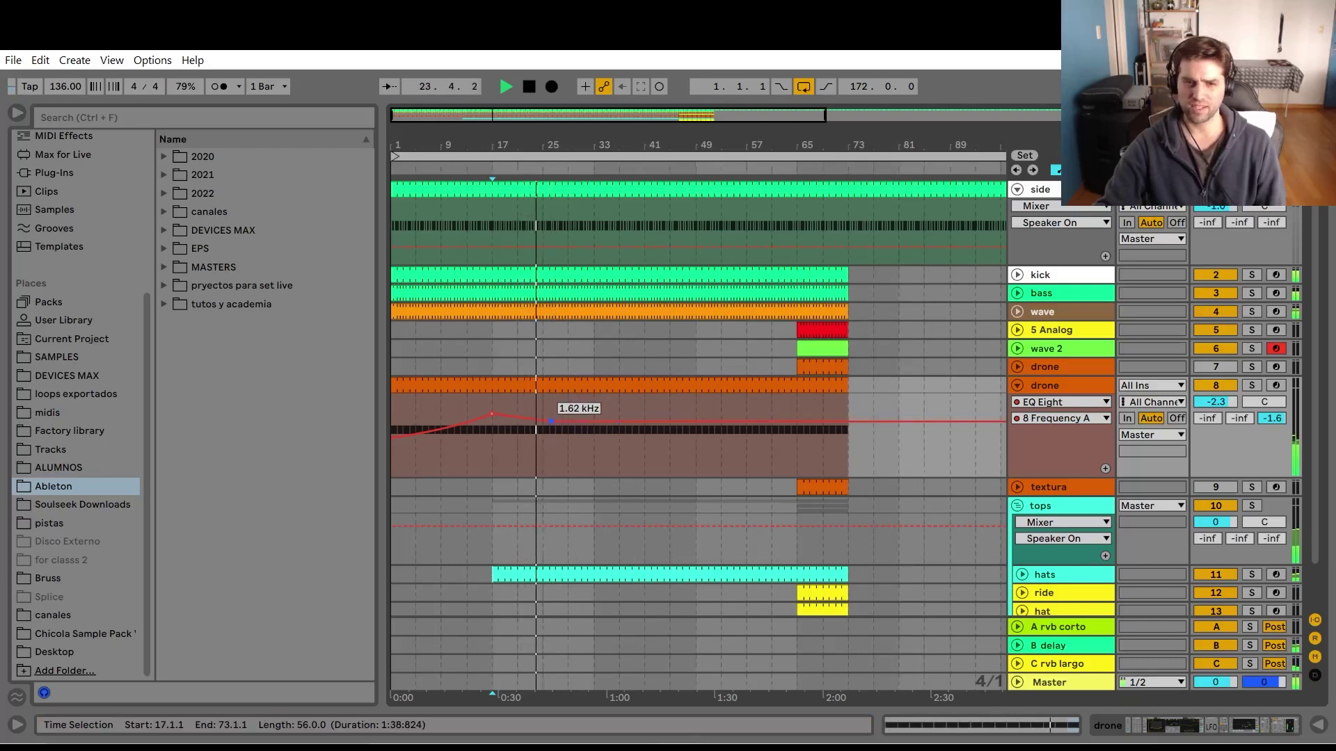
left_click_drag(615, 421, 620, 414)
key("a")
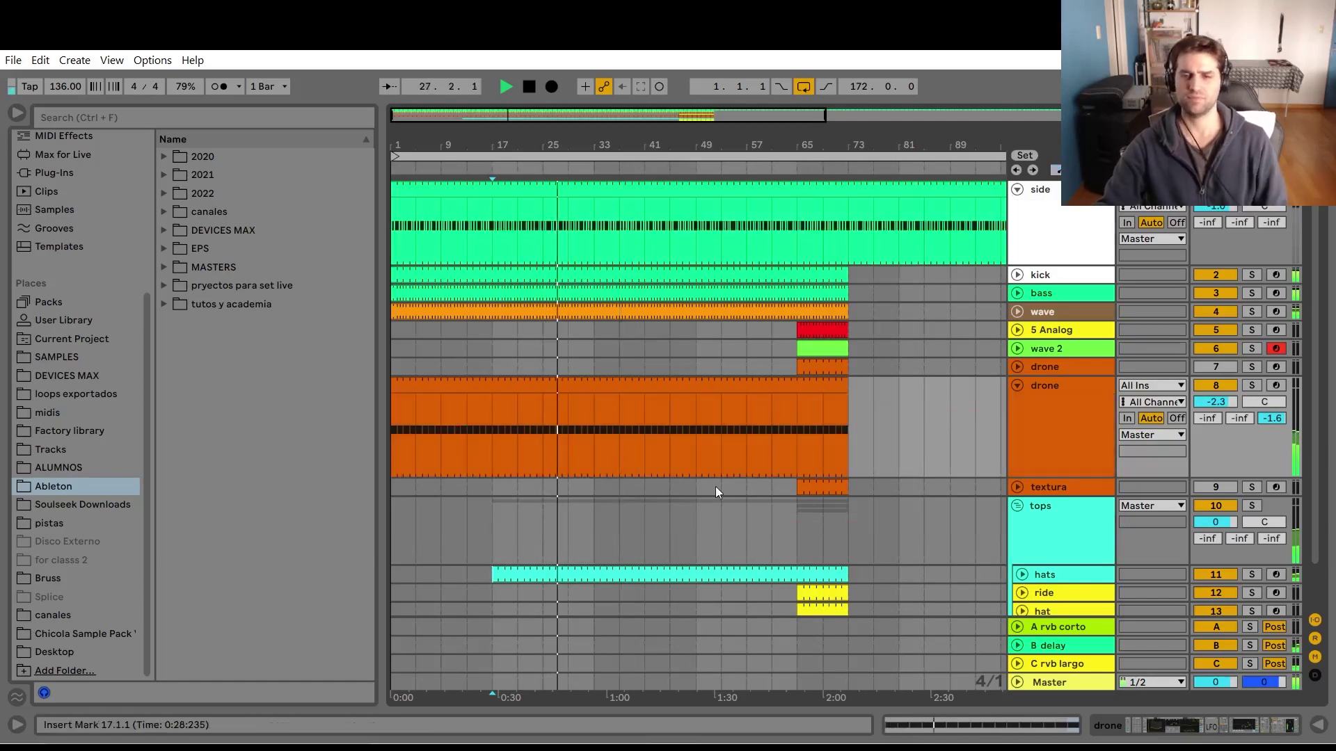
Stop playback and extend the wave 2 clip on track 6 back to bar 25.
left_click(793, 347)
key("space")
left_click_drag(777, 339, 543, 343)
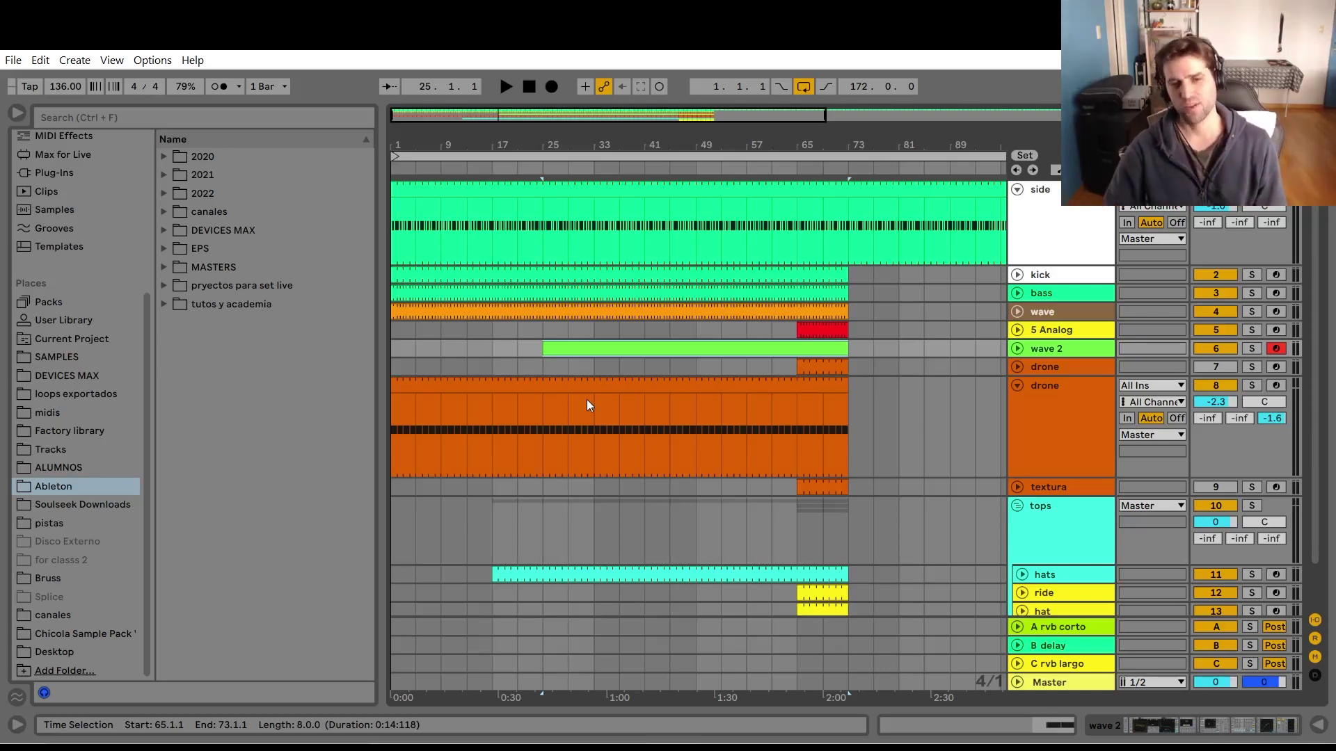
Play the arrangement from bar 17 and from bar 25 to check the wave 2 entry.
left_click(499, 438)
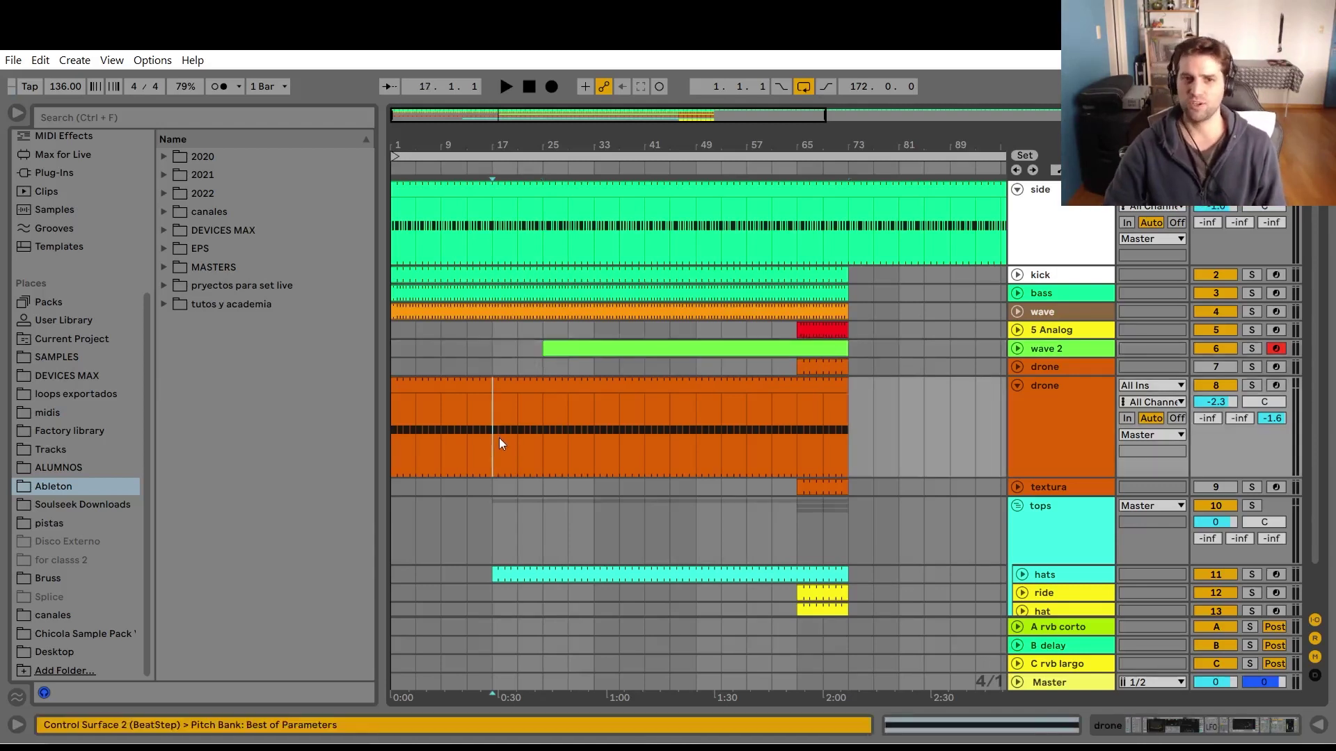
key("space")
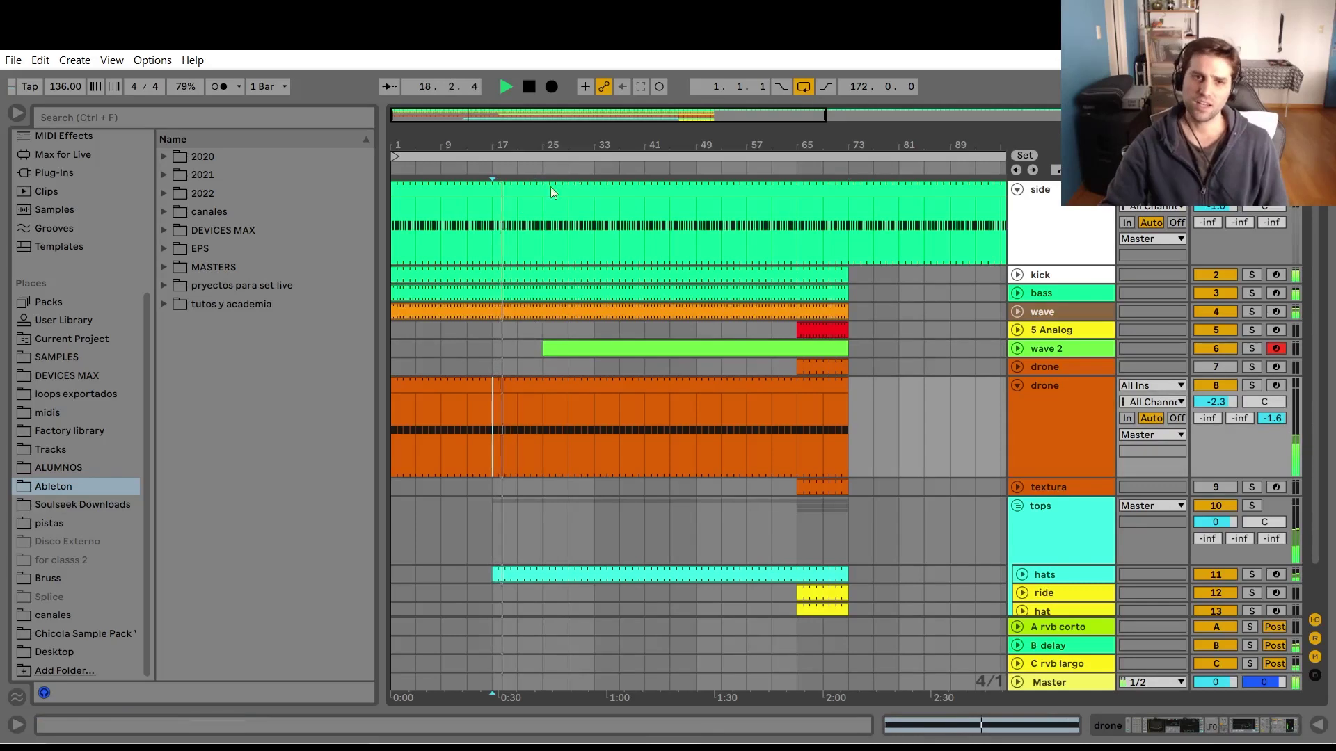
left_click(550, 362)
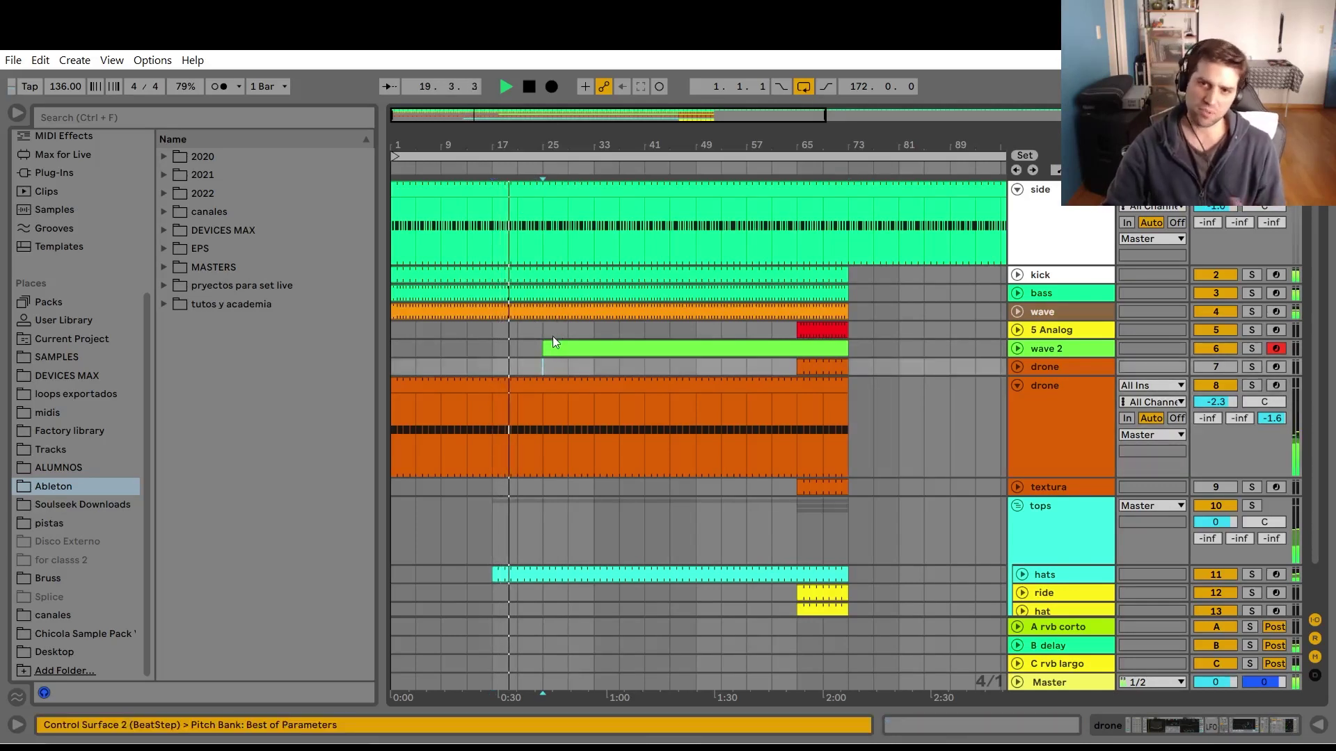
left_click(552, 334)
left_click(557, 348)
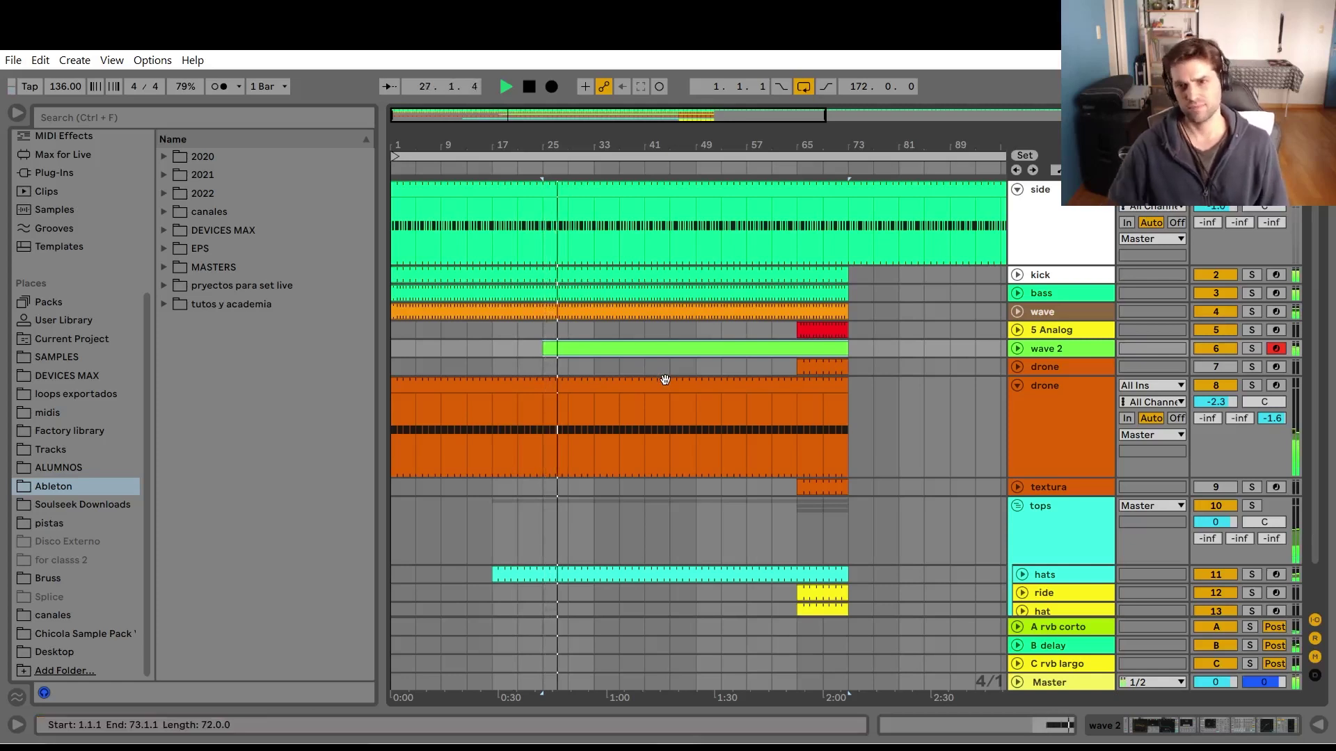
Open the wave 2 track's devices and solo the track.
double_click(1083, 345)
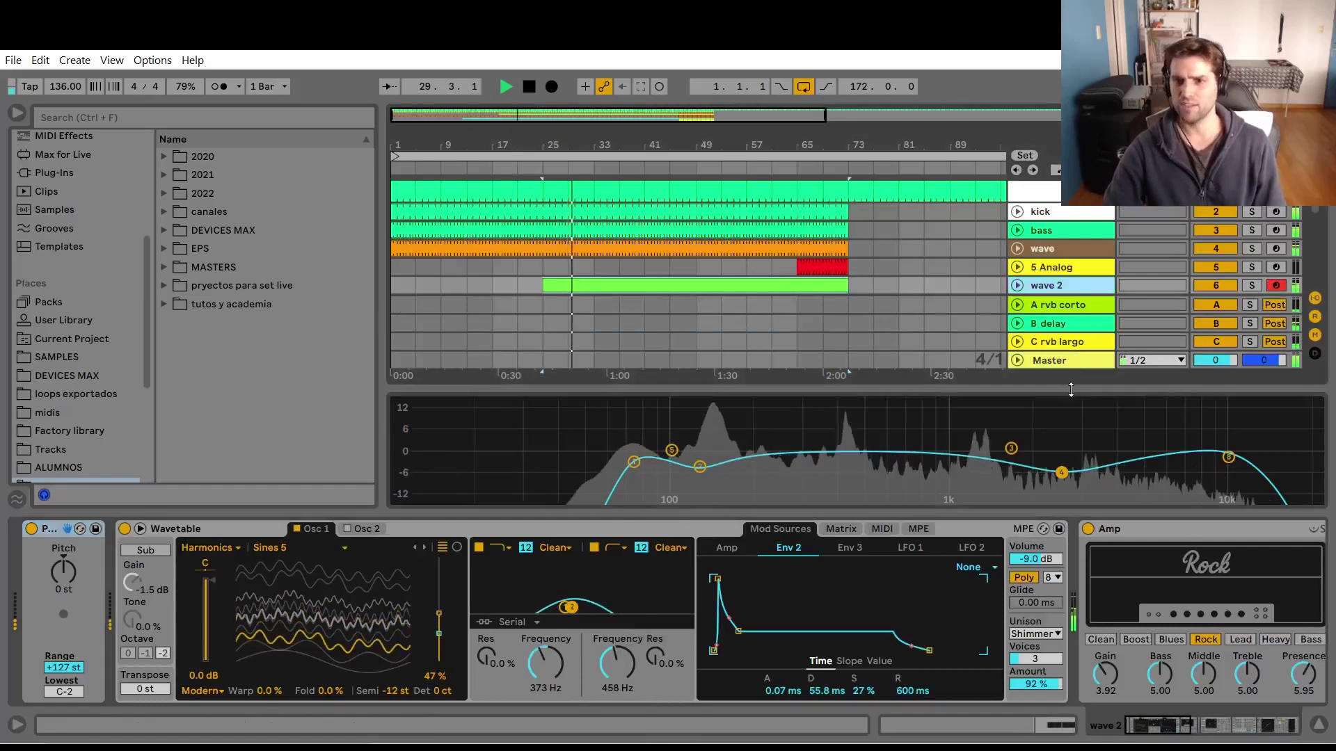
left_click(1252, 267)
left_click(1252, 286)
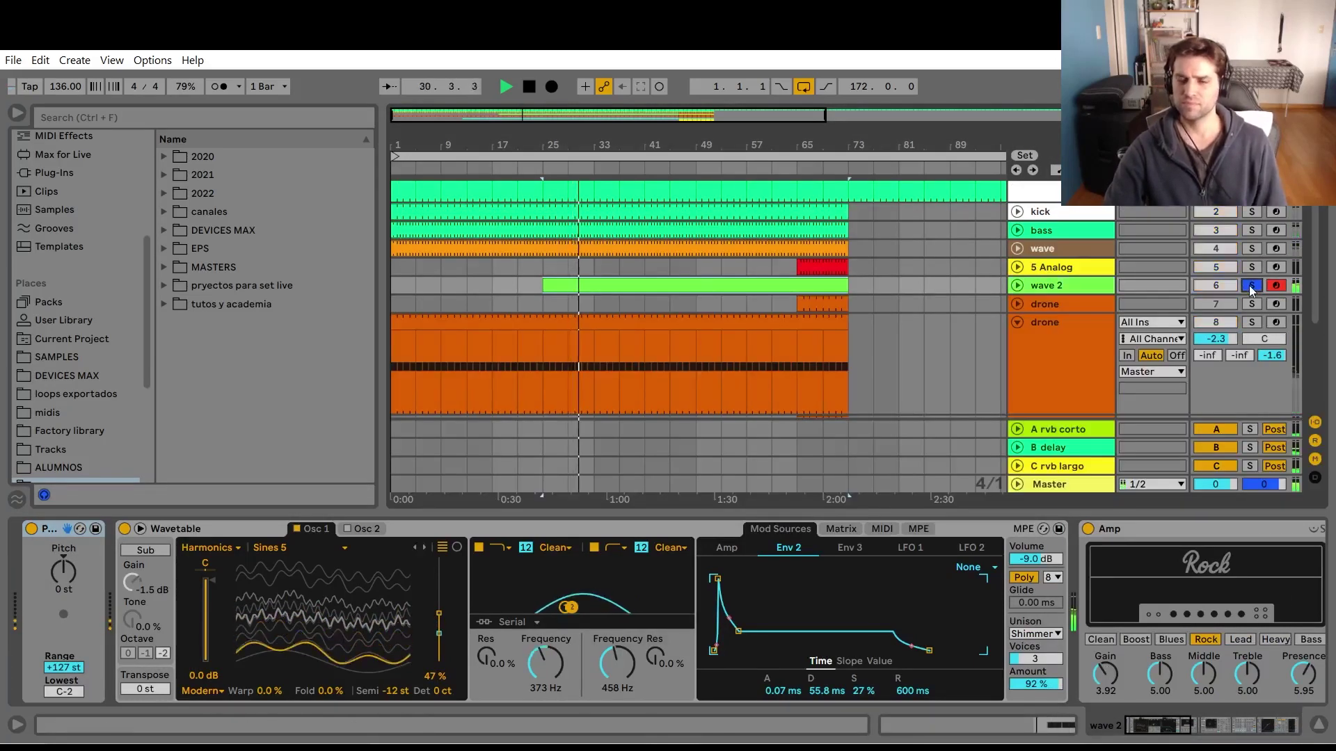
Try a lower Gain on wave 2's Amp and show the automation lane for that Gain.
left_click(1193, 729)
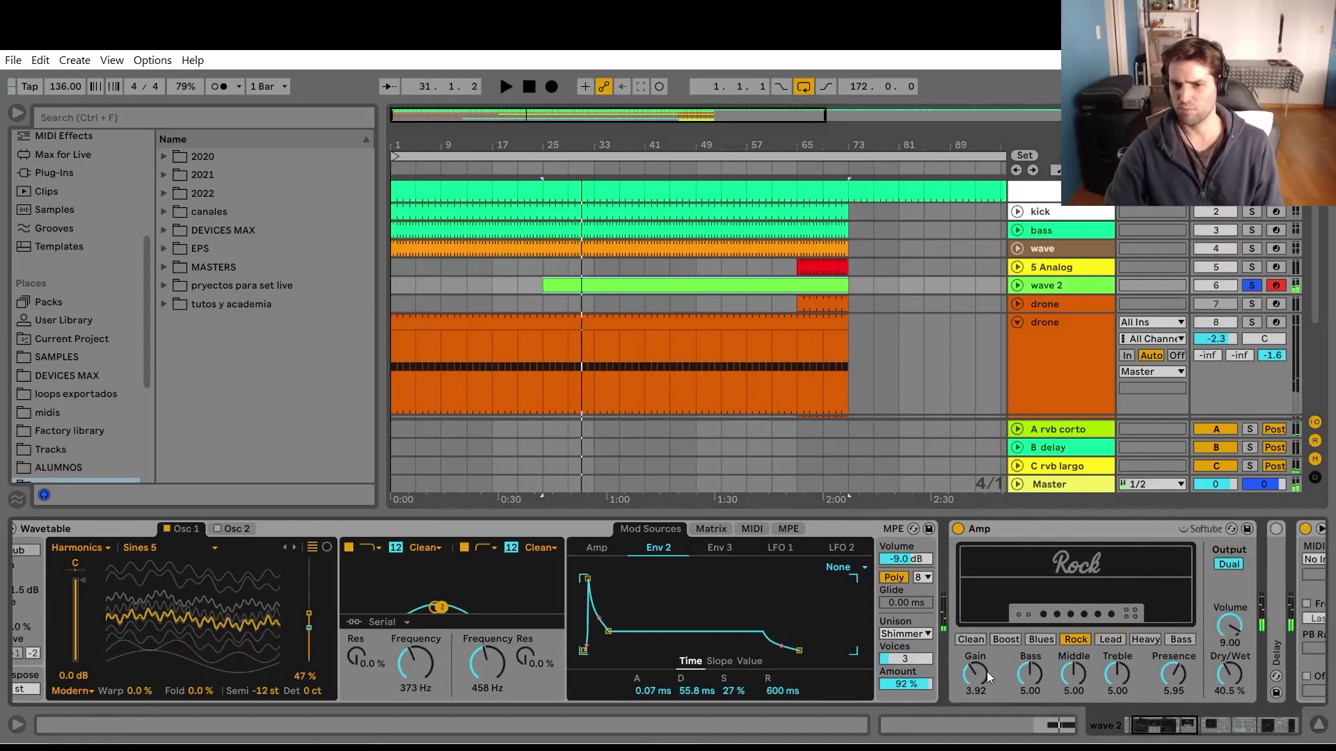
left_click_drag(972, 685, 972, 686)
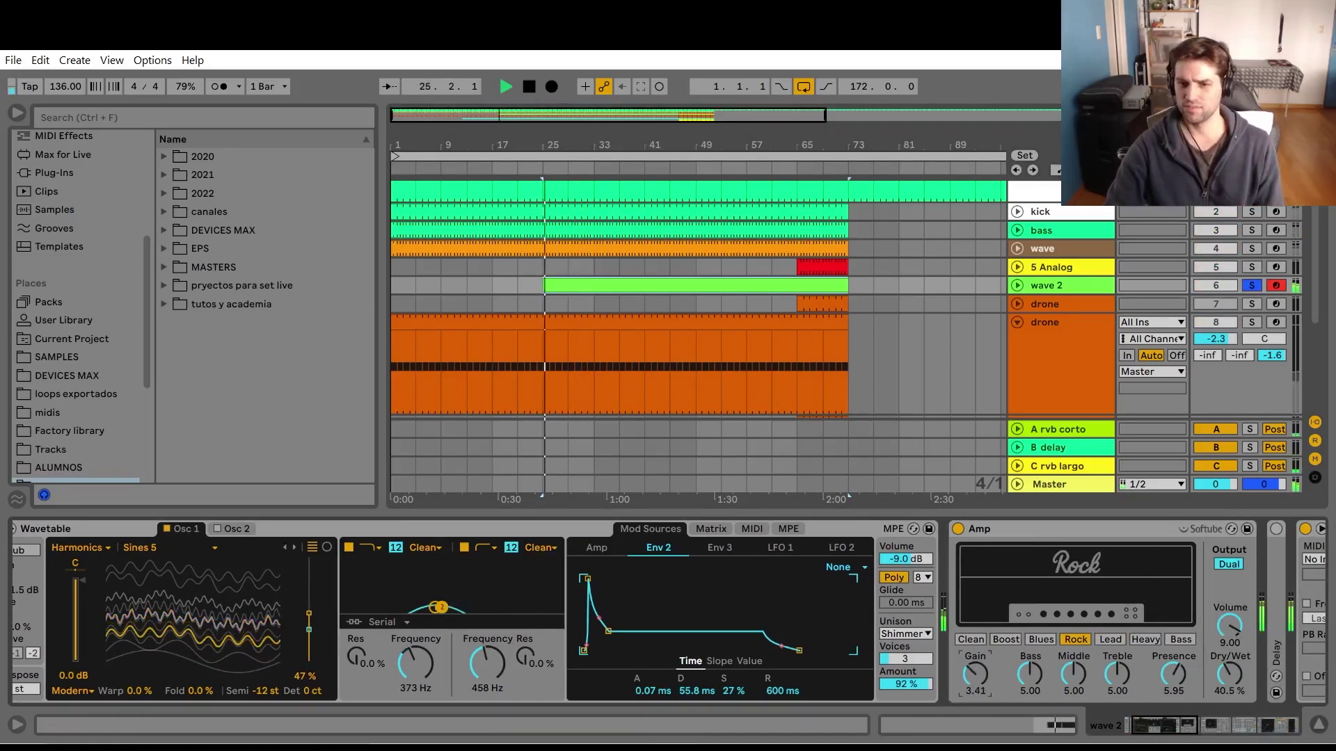
right_click(976, 679)
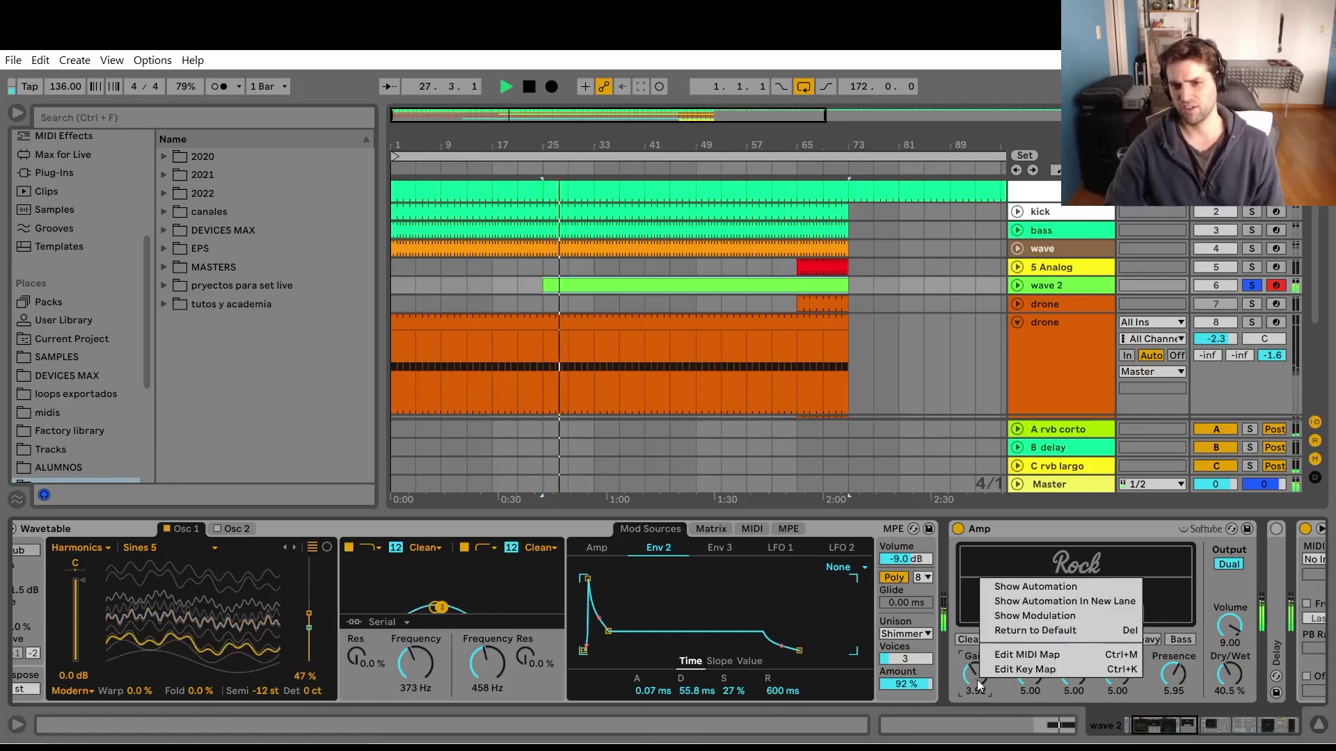
left_click(1006, 587)
Draw a curved Amp Gain ramp for wave 2, rising from 0.01 at bar 25 to 3.92 at bar 41, and unsolo the track.
left_click(606, 341)
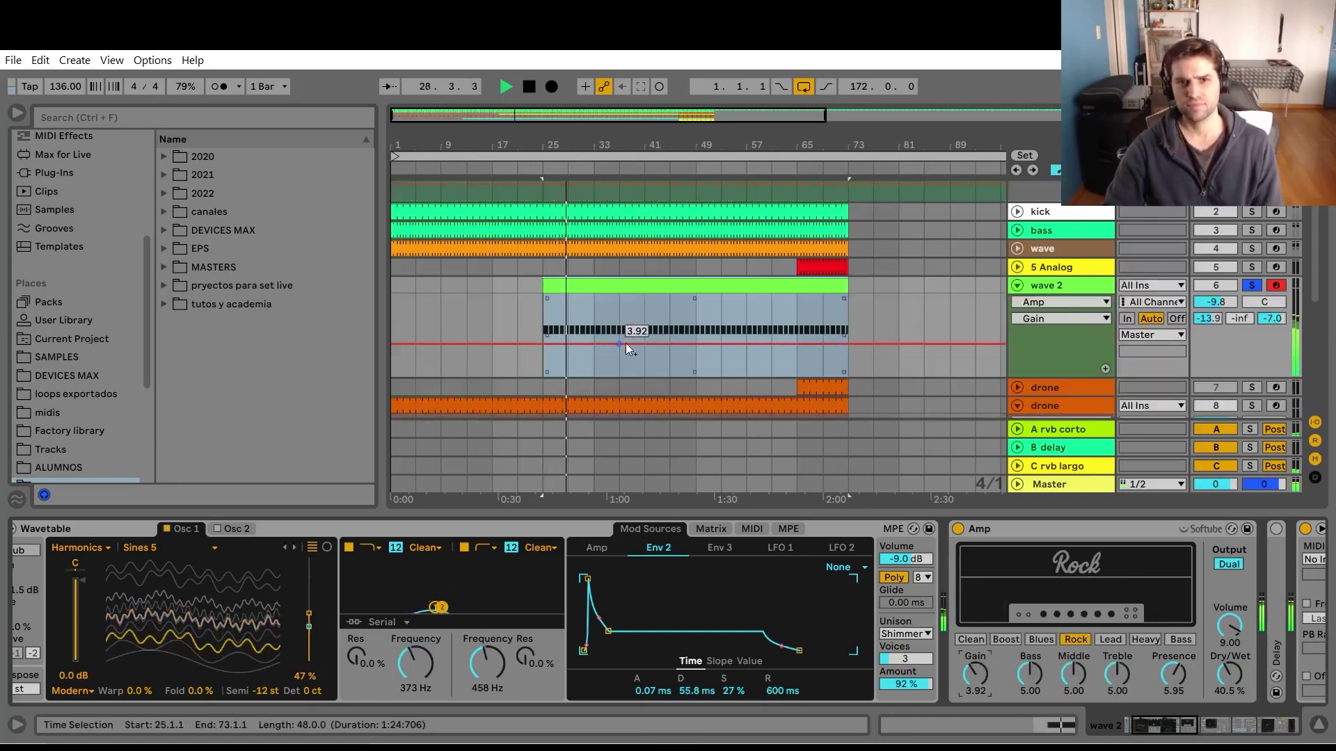
left_click(645, 344)
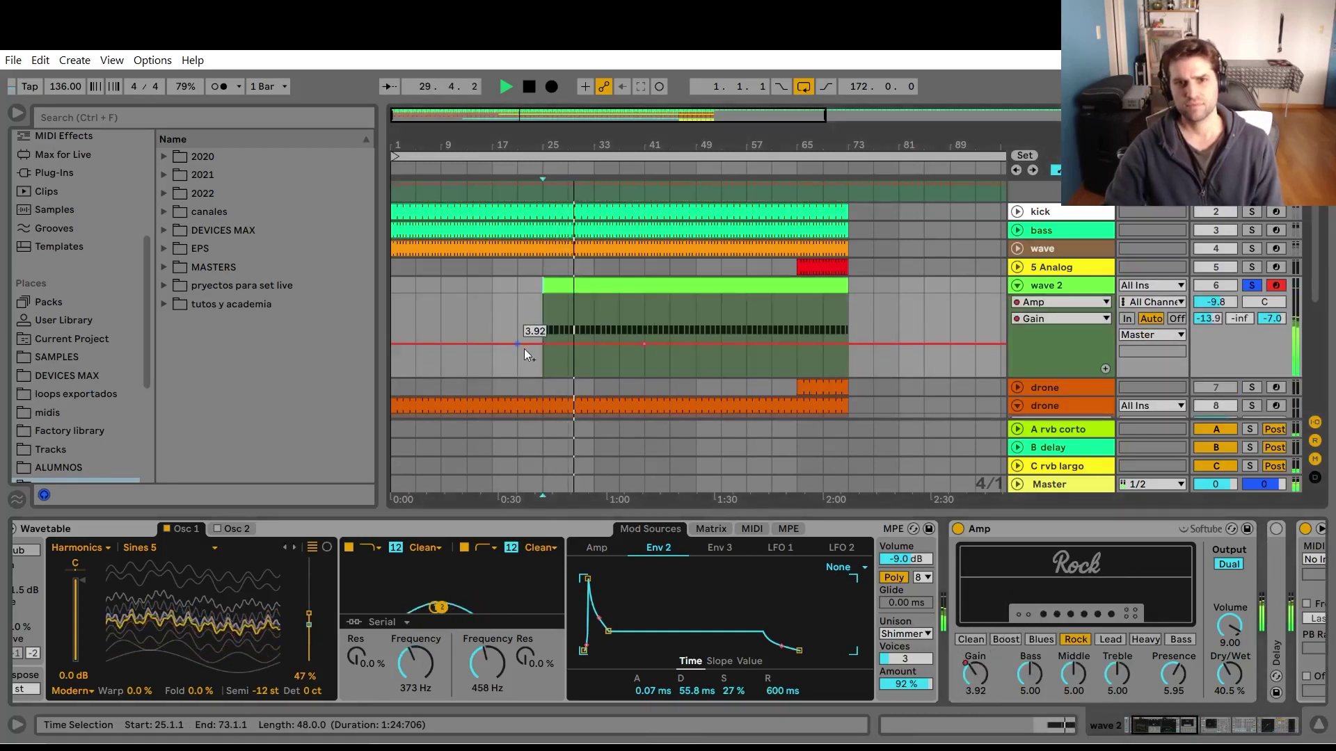
left_click_drag(545, 349, 549, 381)
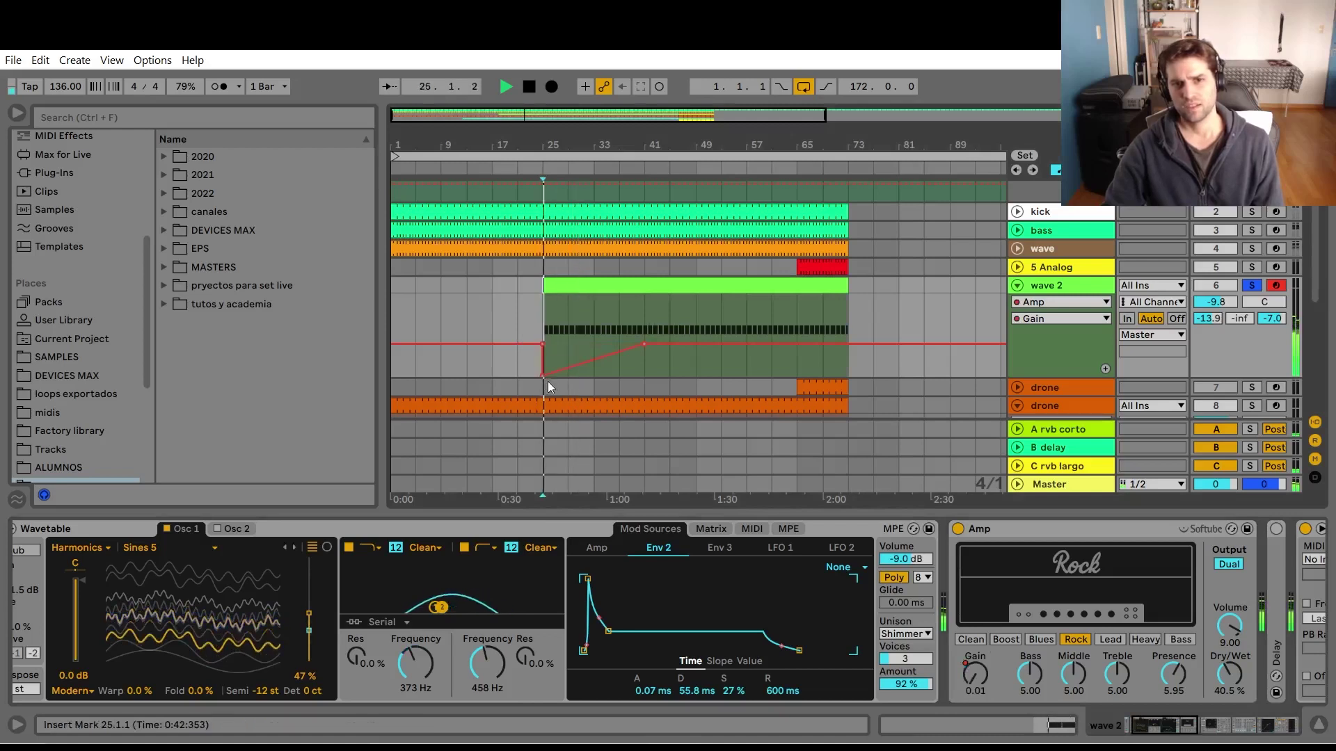
left_click(1252, 286)
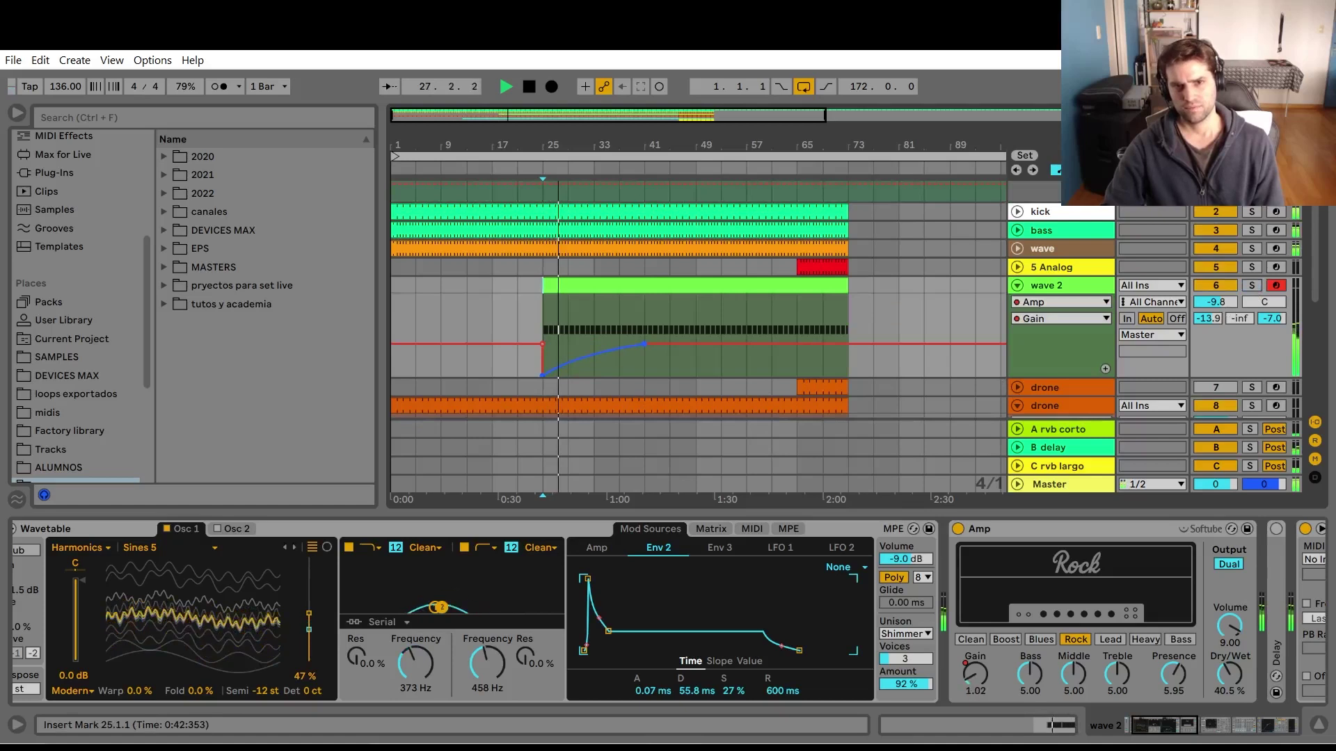
Hide the device view and the automation lanes while the arrangement plays.
key("a")
left_click(1318, 724)
key("a")
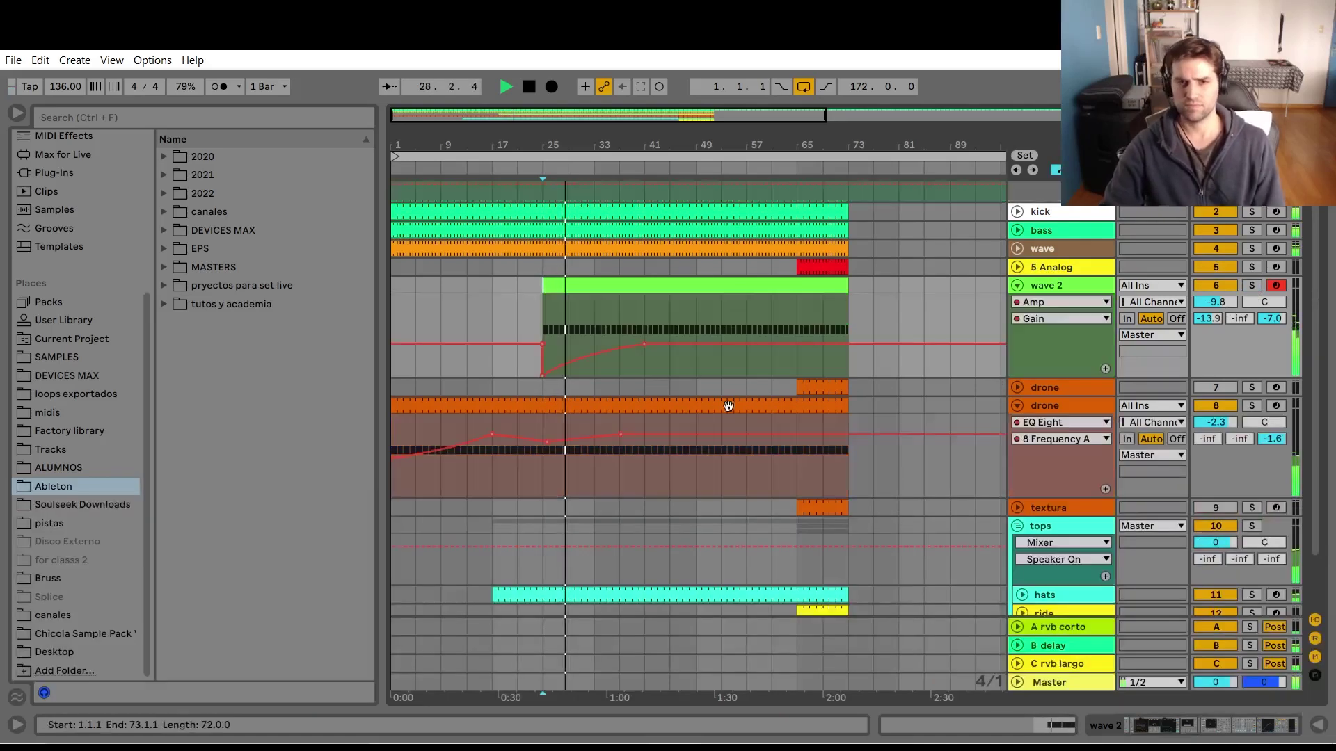
scroll(765, 393, "down", 2)
key("a")
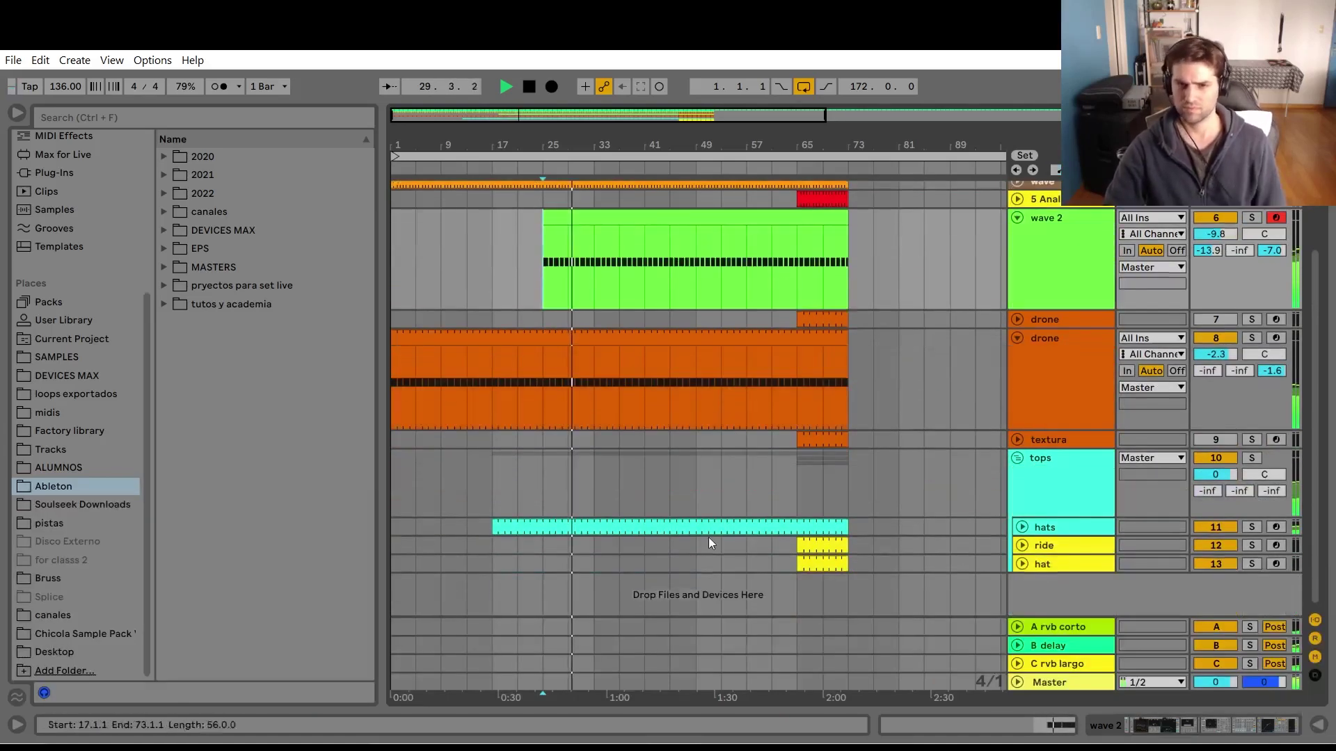
Extend the 5 Analog clip back to bar 33 and briefly solo the track to hear it alone.
scroll(786, 511, "up", 2)
scroll(804, 507, "up", 2)
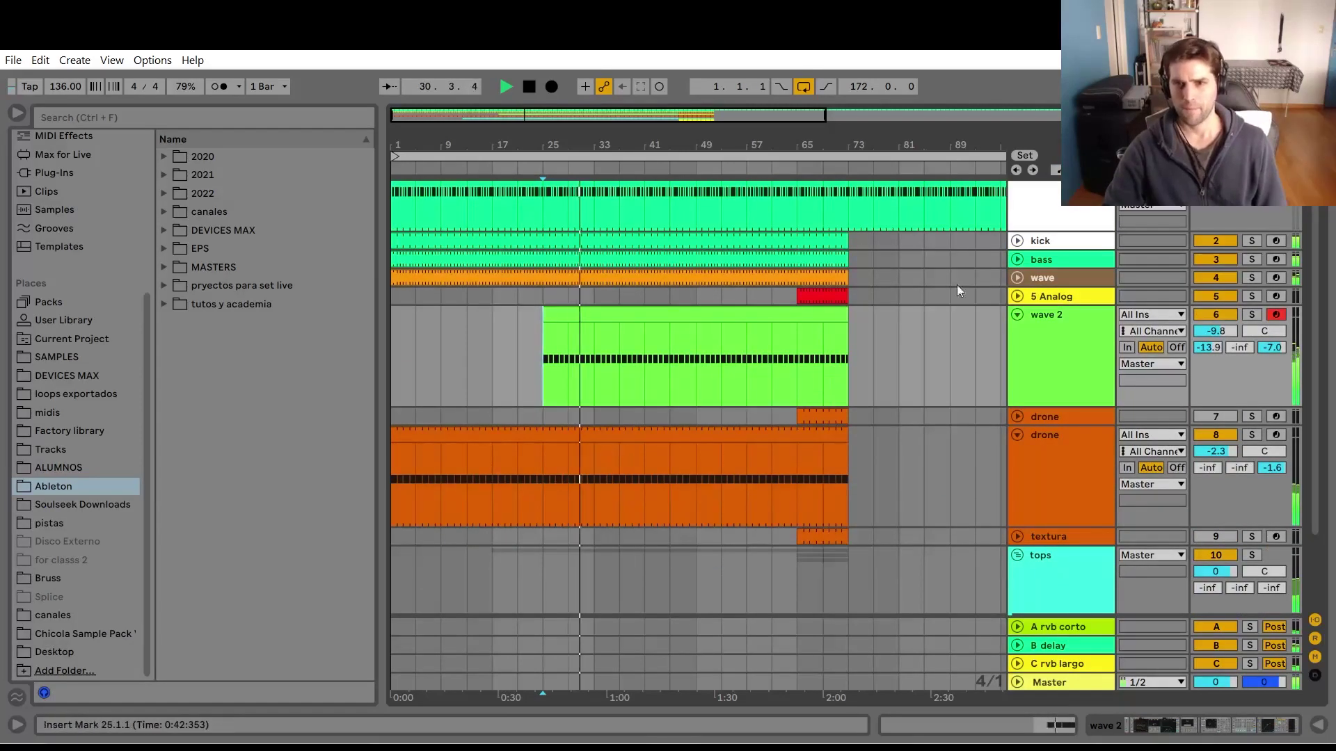
left_click_drag(795, 295, 586, 295)
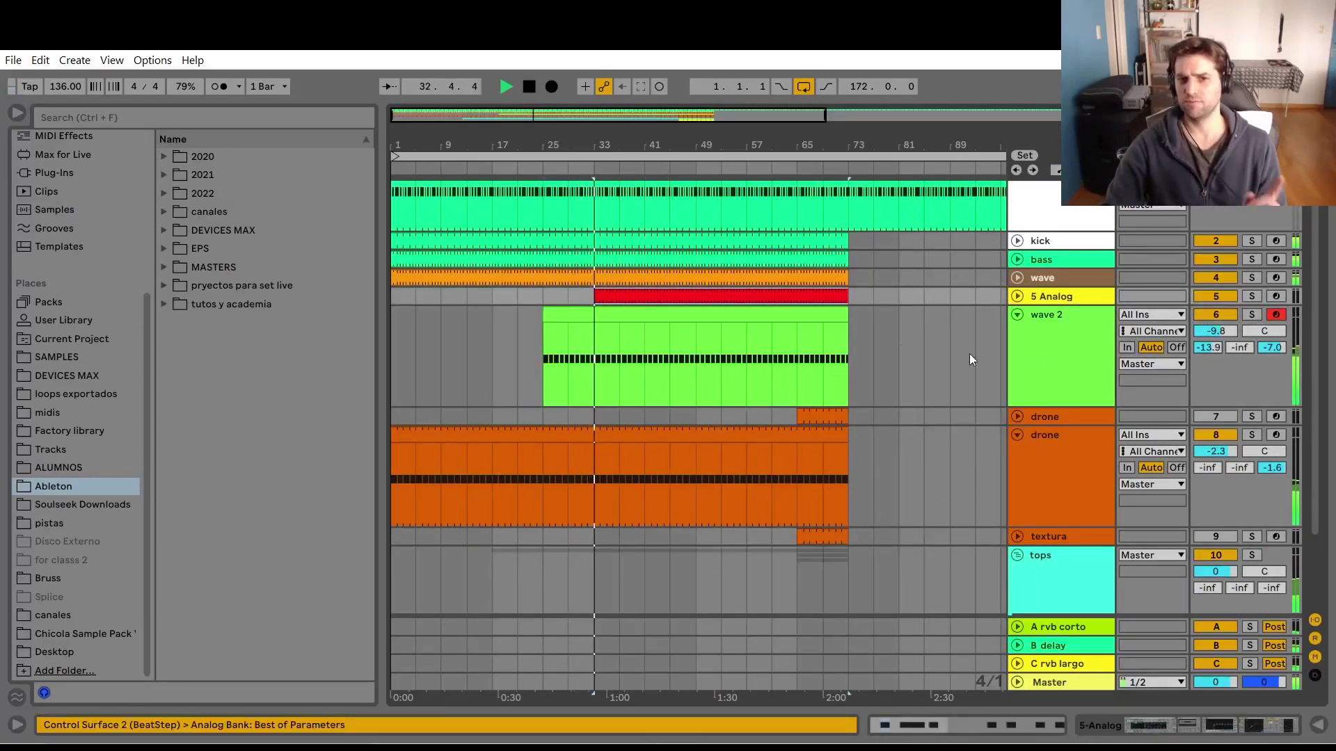
left_click(1251, 297)
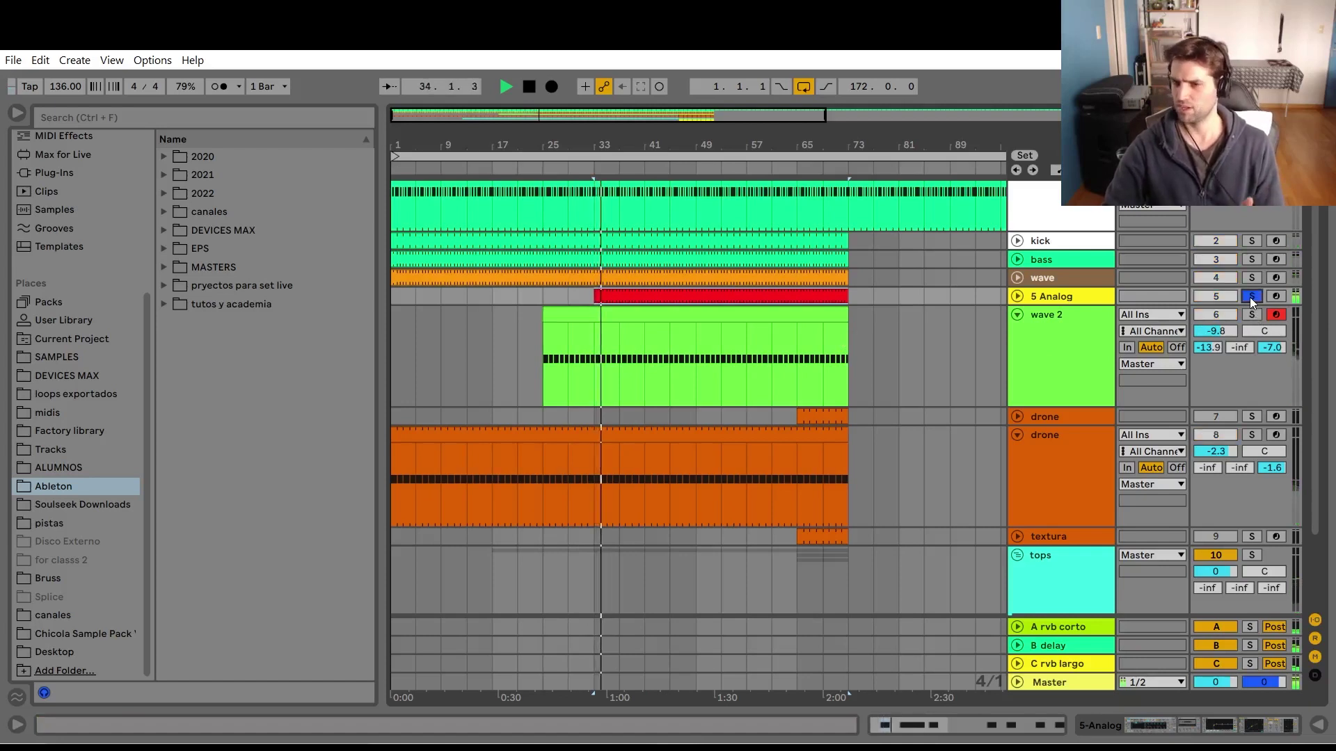
left_click(1251, 296)
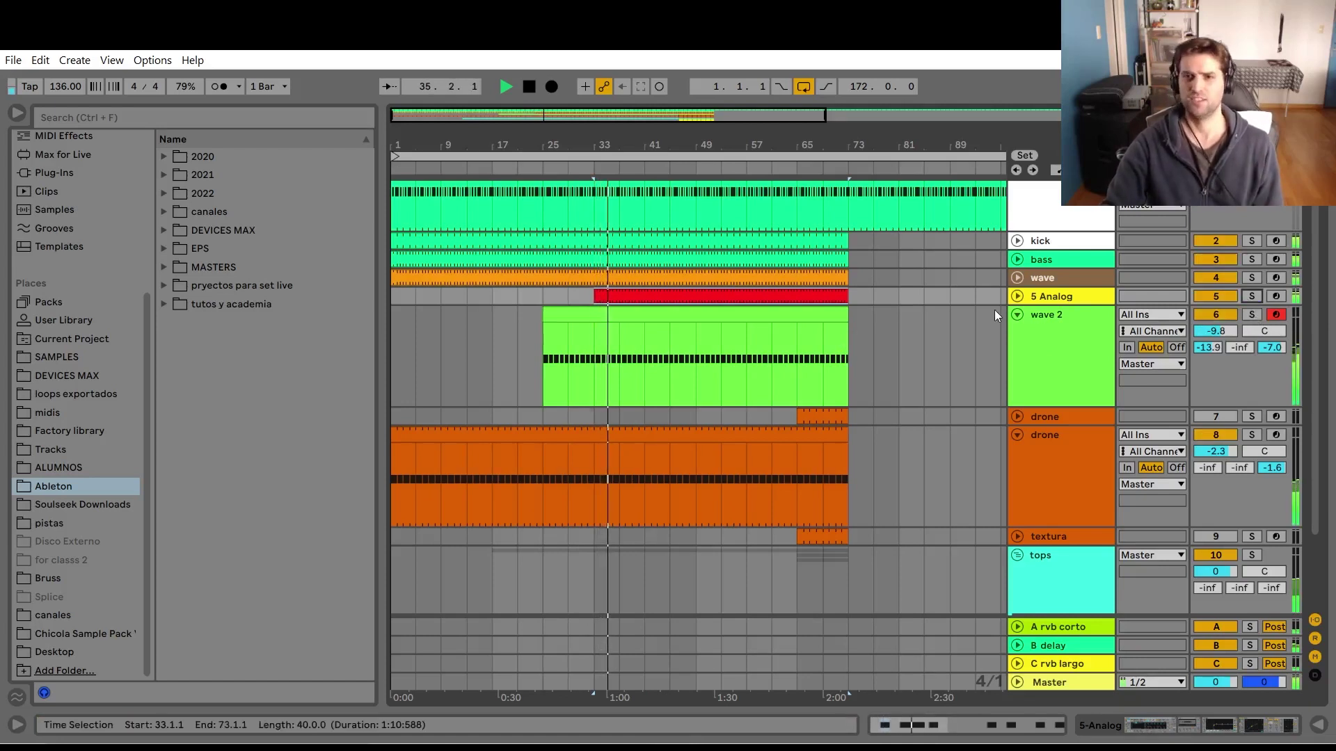
Unfold the 5 Analog track, extend its clip back to bar 17 and play from there.
key("u")
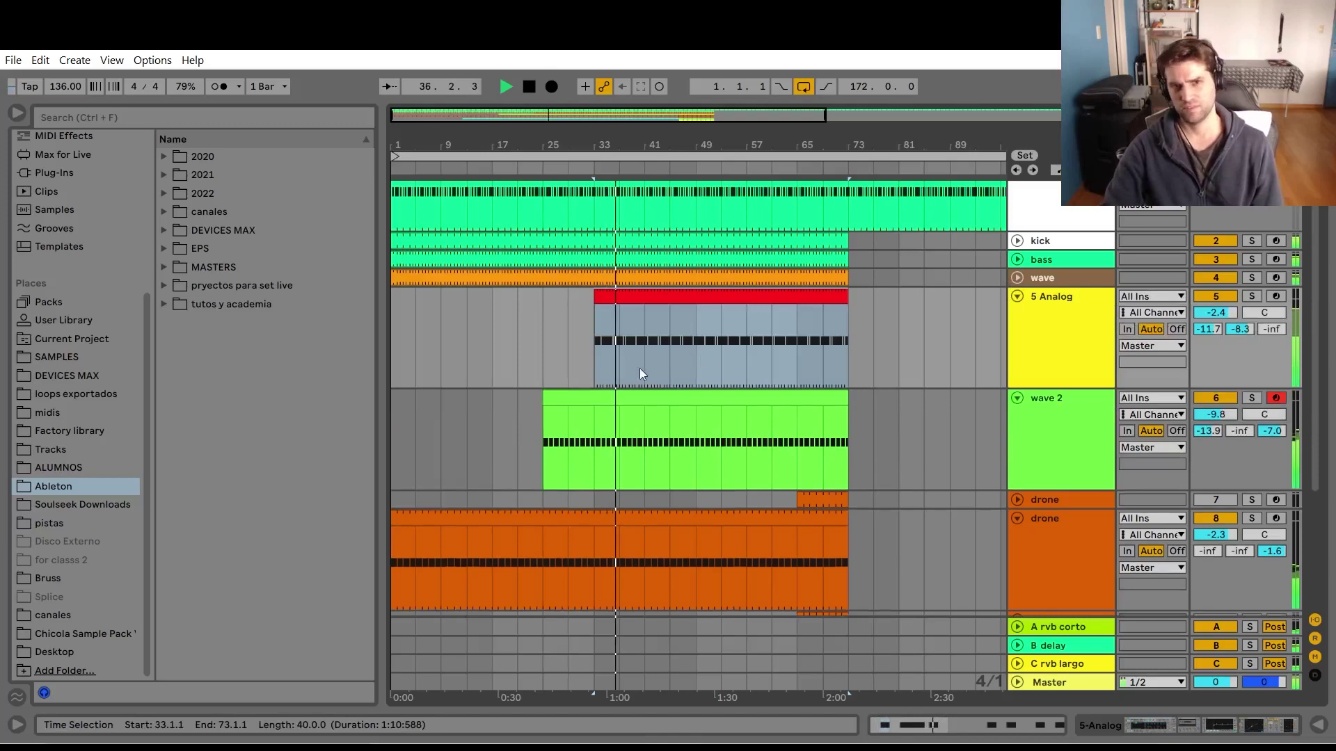
left_click(549, 355)
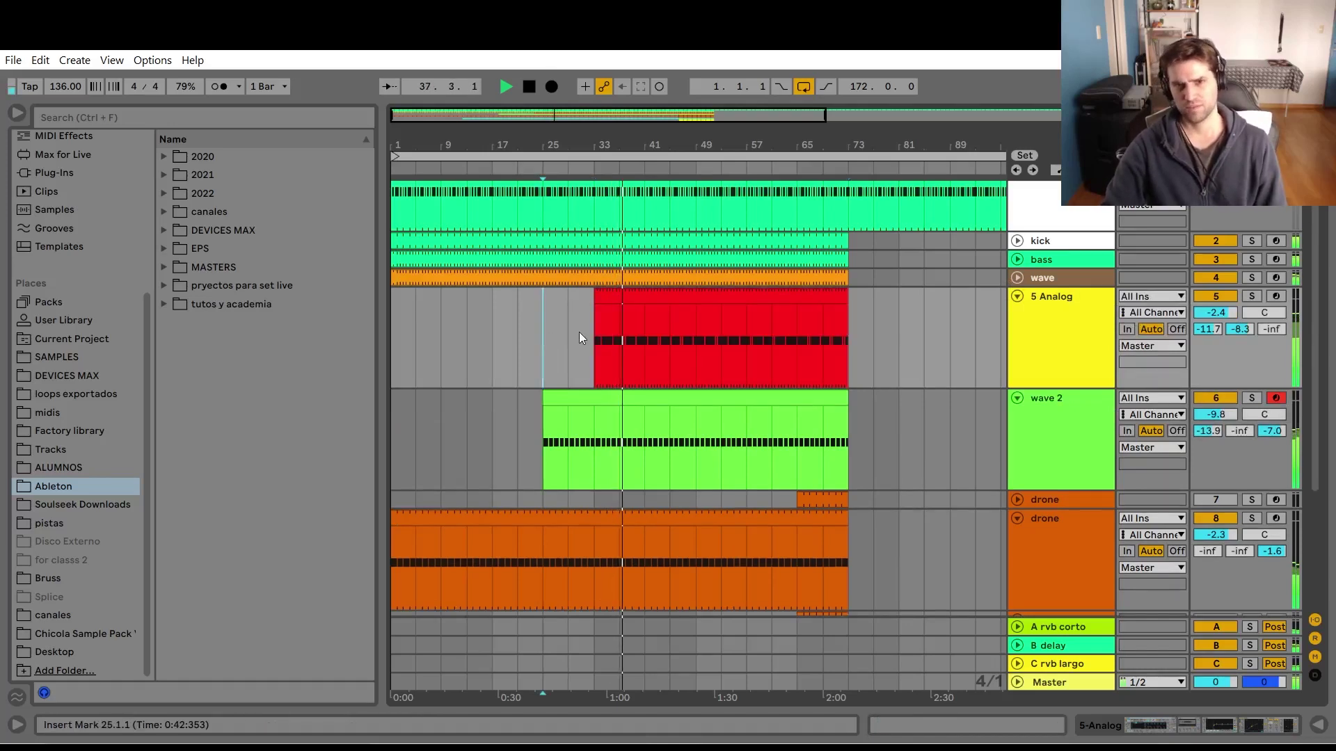
key("minus")
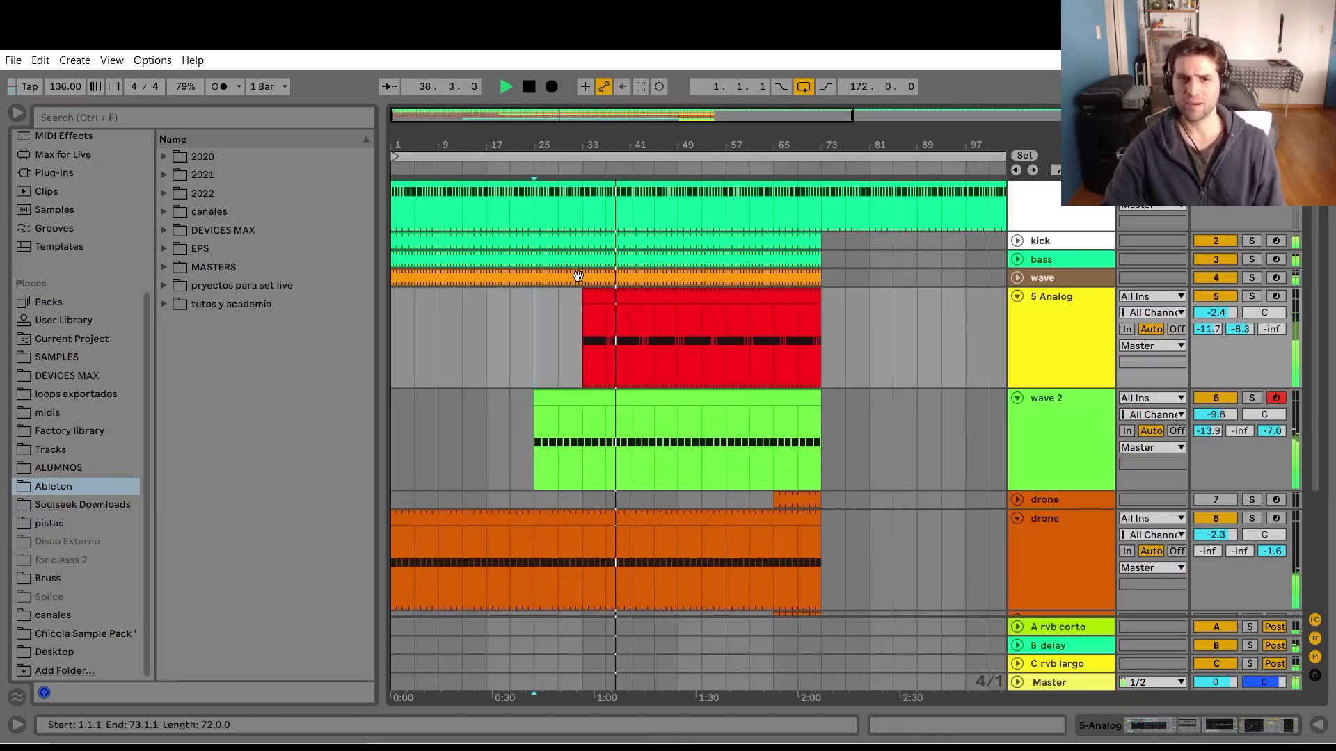
key("space")
left_click(584, 299)
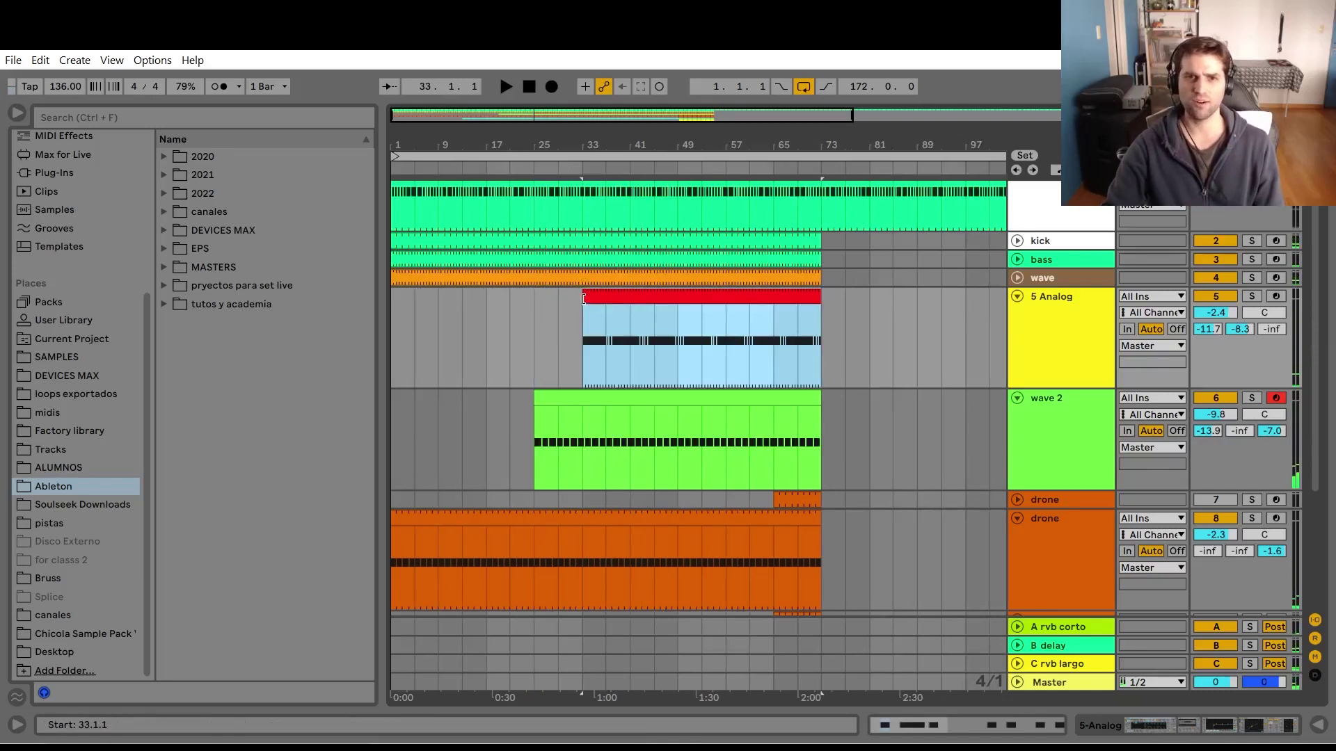
left_click_drag(584, 299, 491, 298)
key("space")
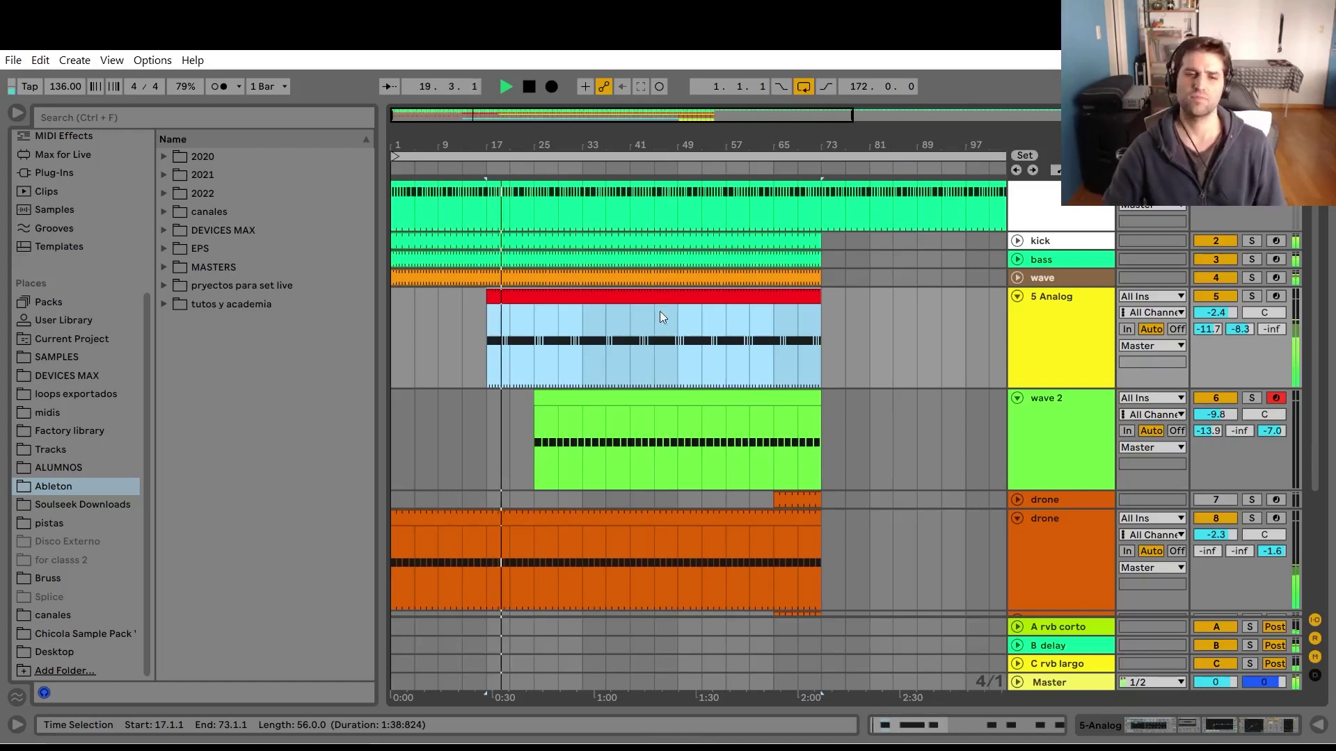
Open the track 8 drone's devices and examine its effect chain around EQ Eight during playback.
scroll(696, 369, "up", 2)
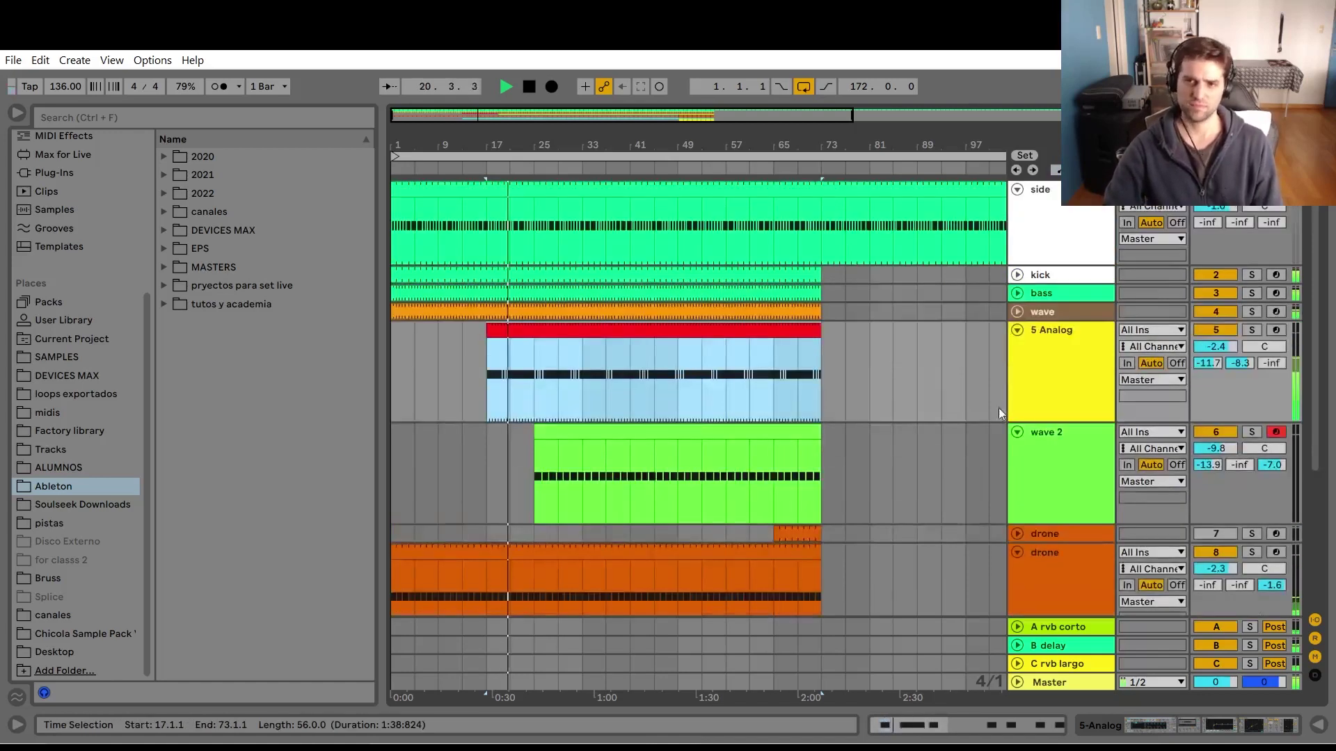
left_click(1018, 395)
left_click(532, 364)
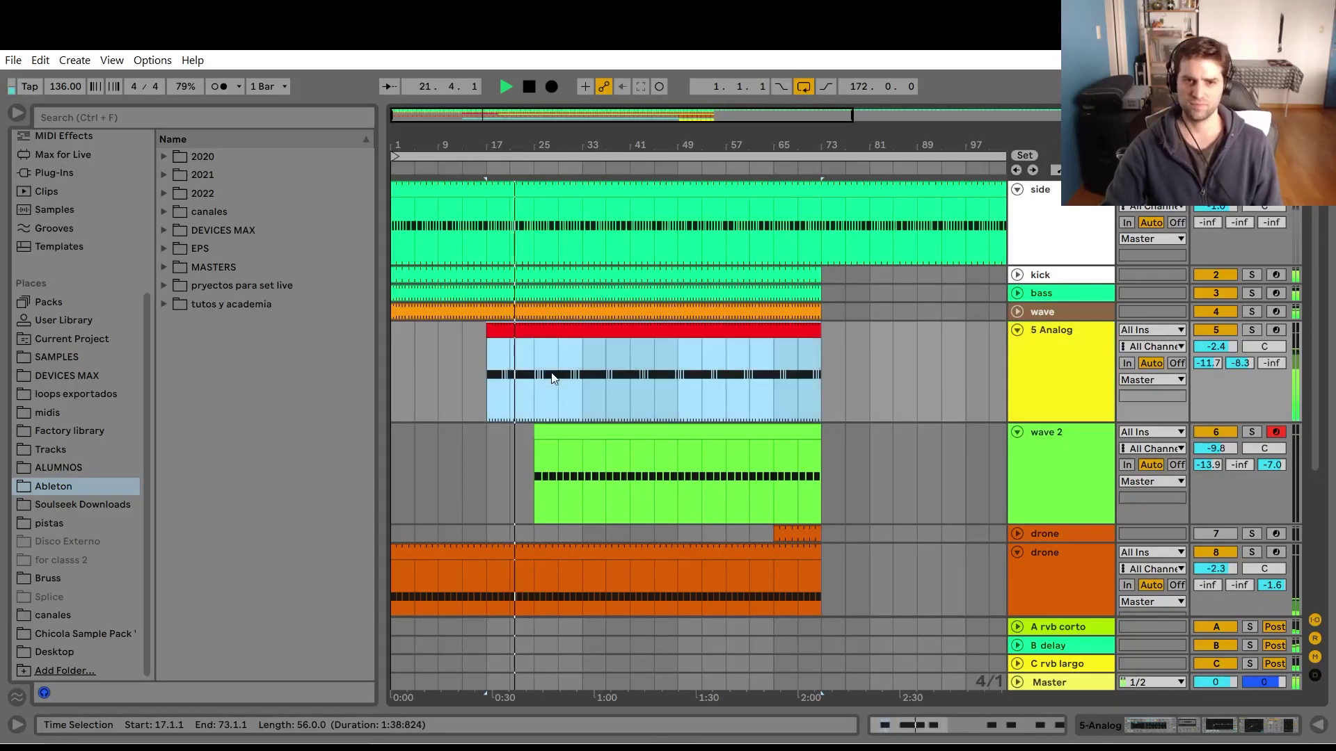
scroll(595, 414, "down", 3)
scroll(612, 405, "up", 3)
scroll(612, 405, "down", 5)
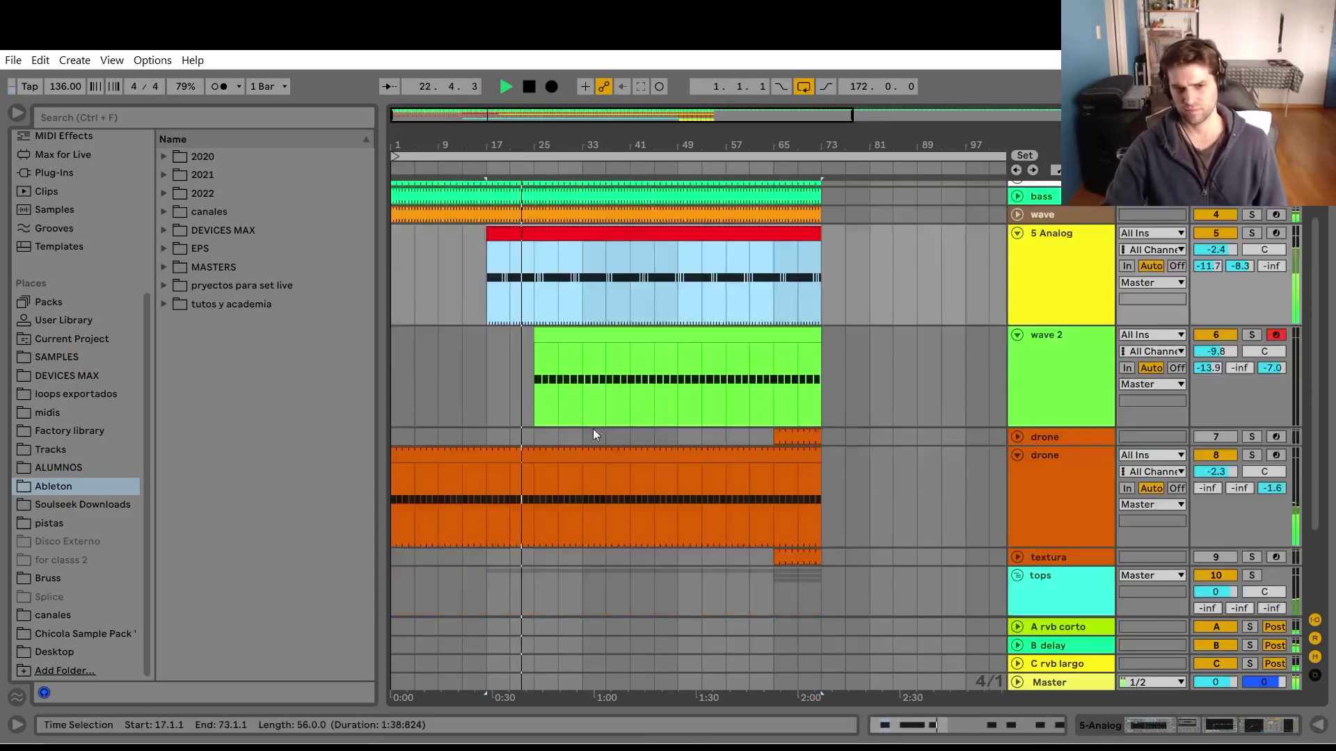
double_click(1050, 493)
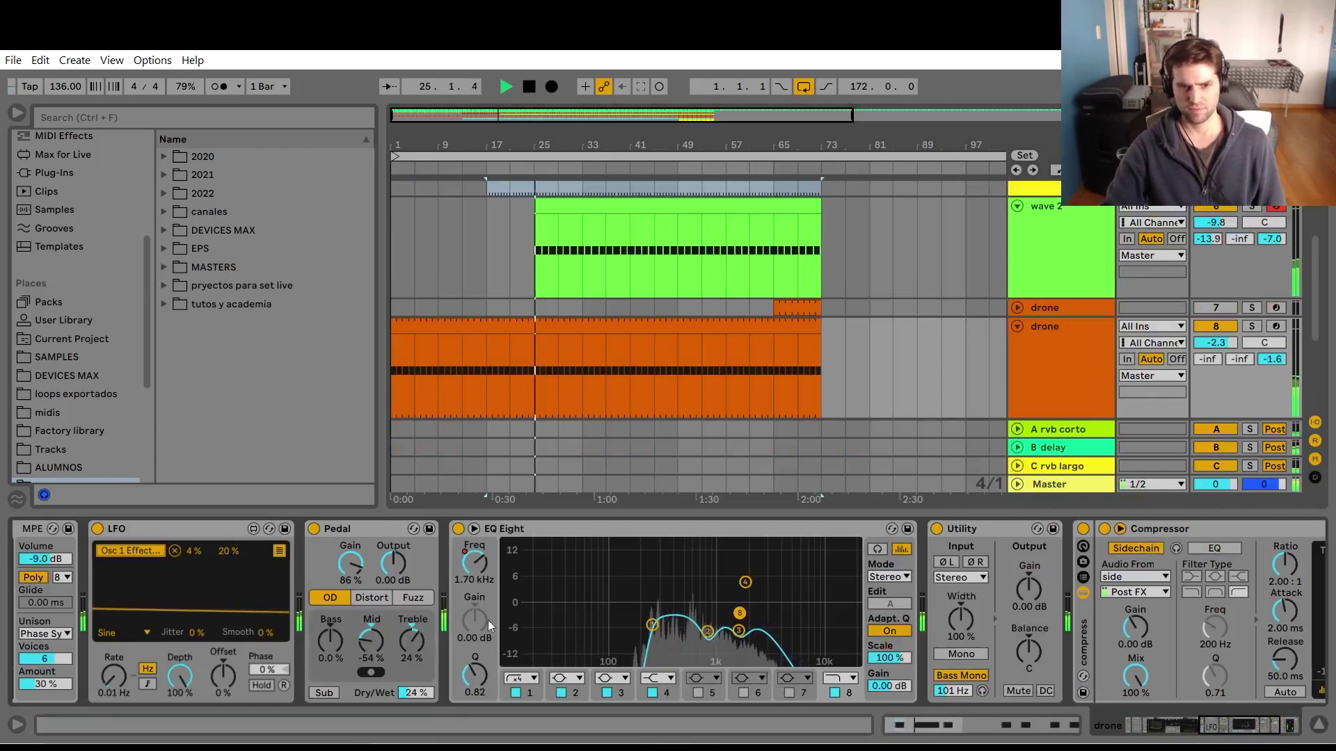
scroll(487, 620, "up", 3)
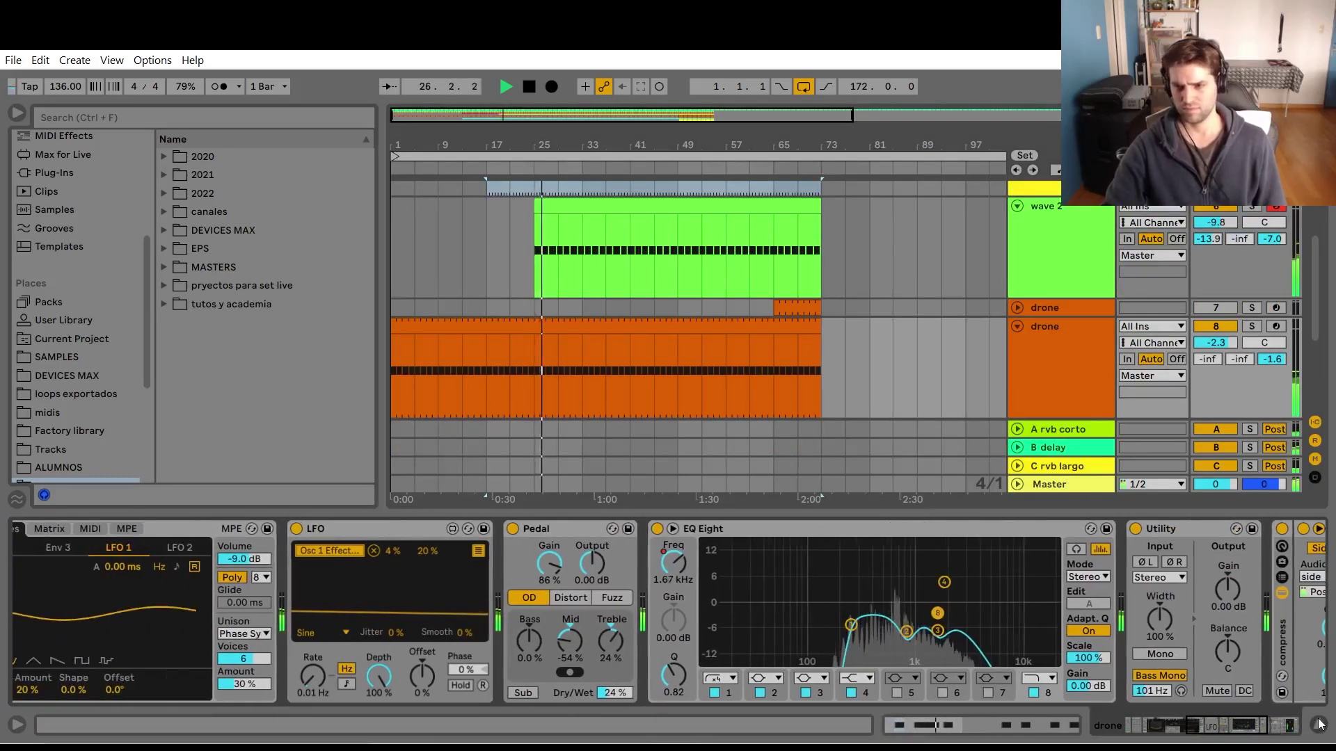
Hide the device view and extend the track 13 hat clip back to bar 33 during playback.
key("ctrl+alt+l")
scroll(804, 415, "up", 3)
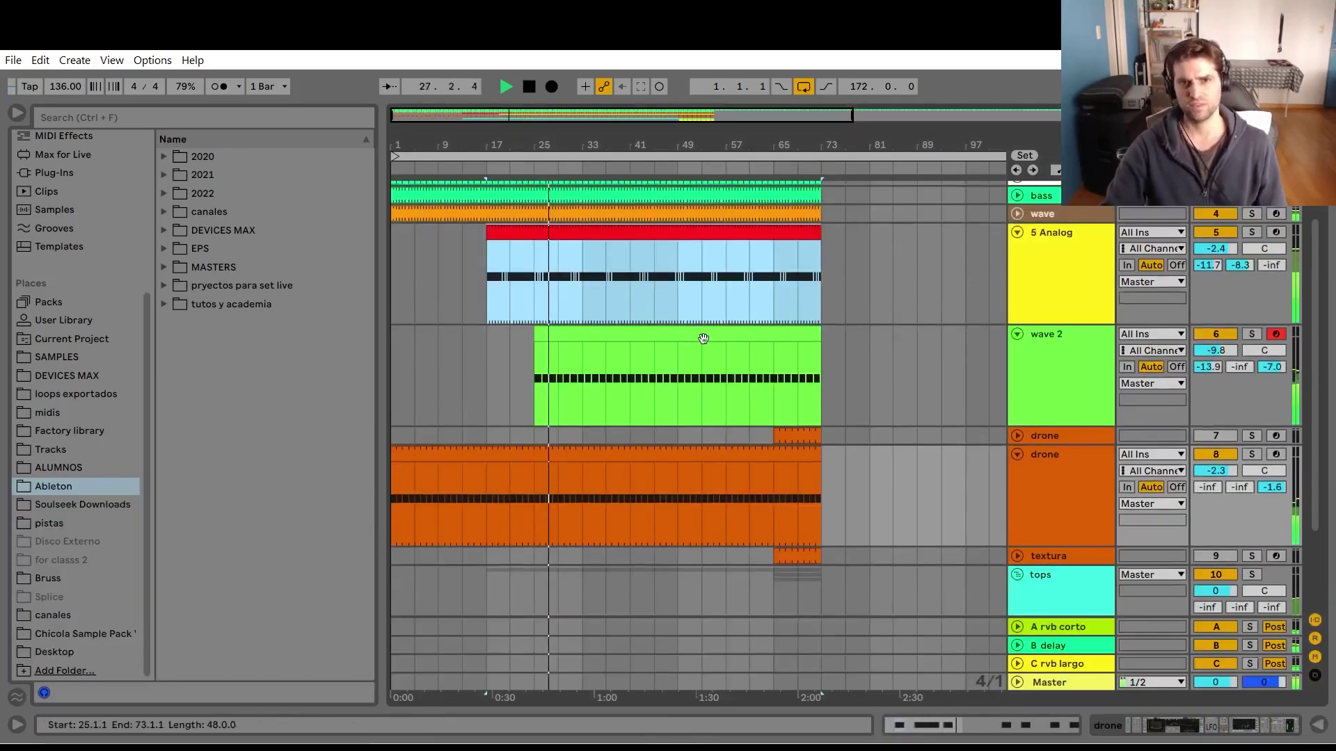
scroll(711, 369, "down", 4)
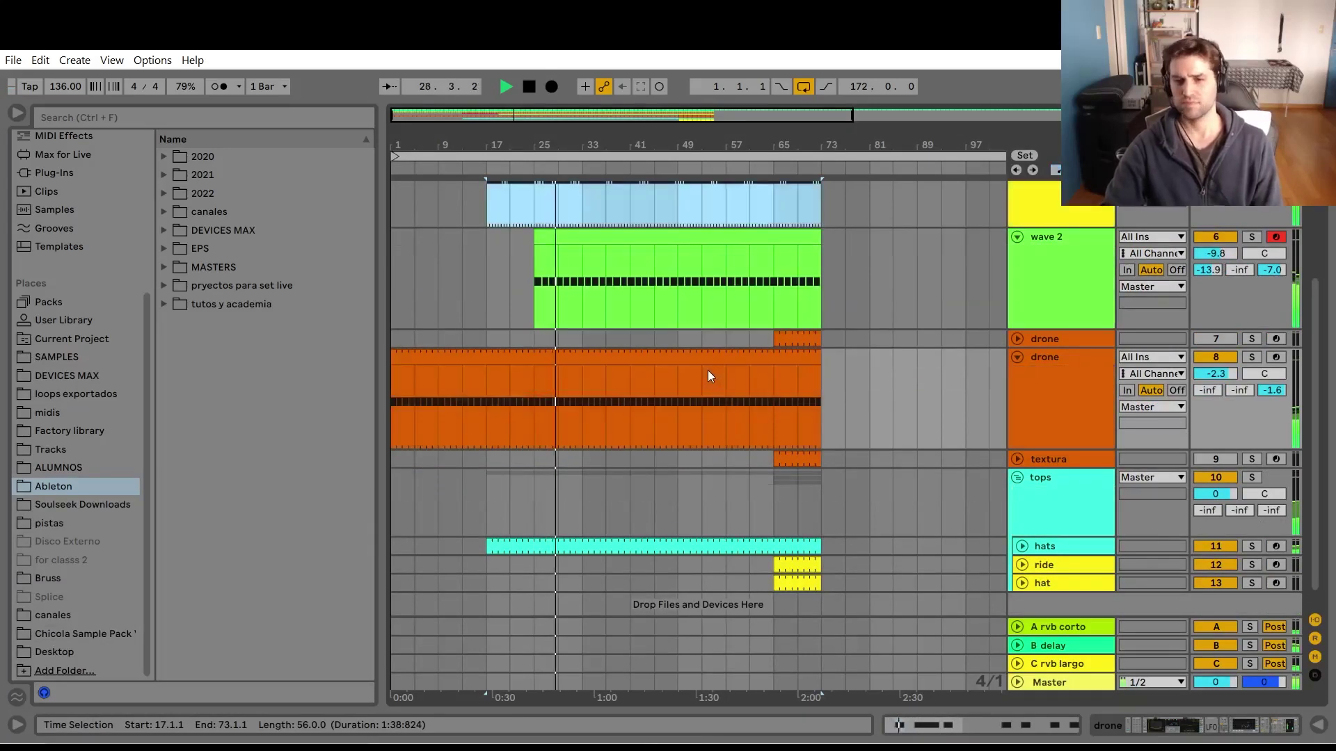
scroll(702, 386, "up", 1)
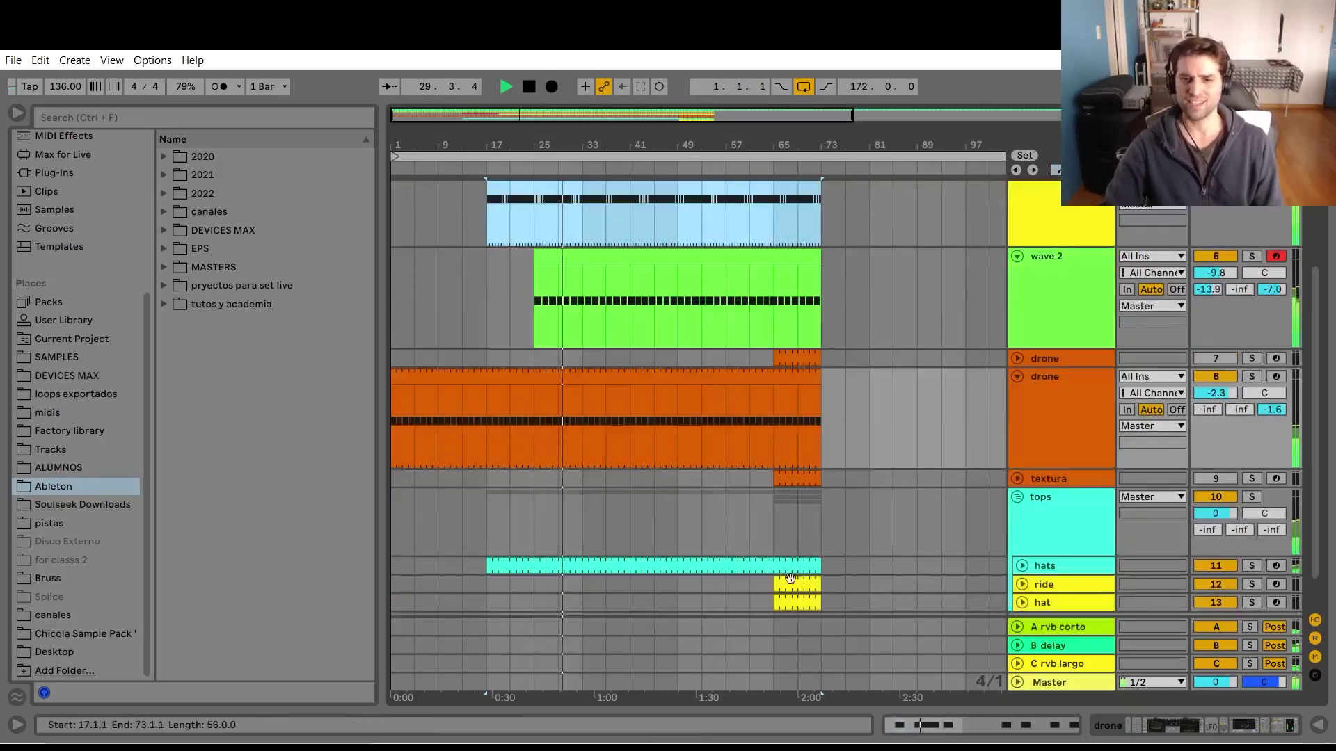
scroll(576, 202, "down", 1)
left_click(616, 584)
left_click_drag(630, 585, 583, 586)
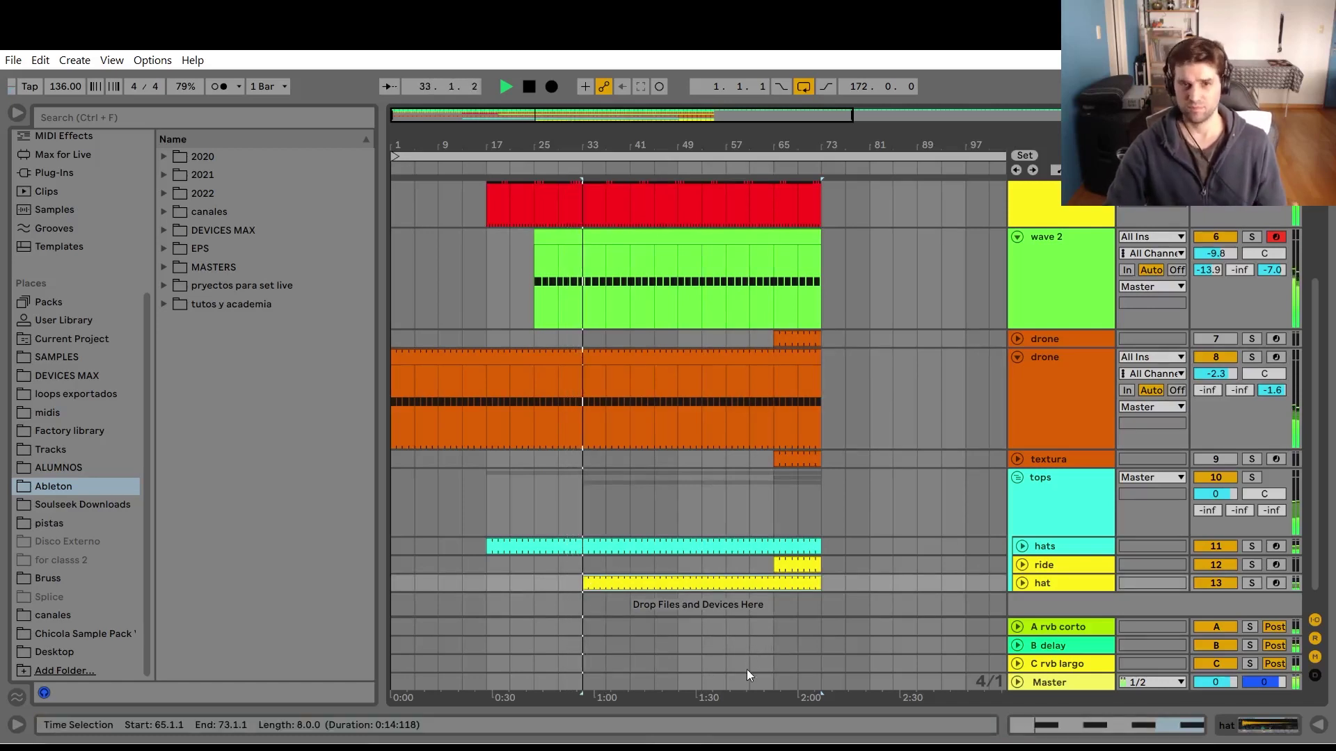
Unfold the track 13 hat and set its volume to 1.1 dB.
left_click(1021, 586)
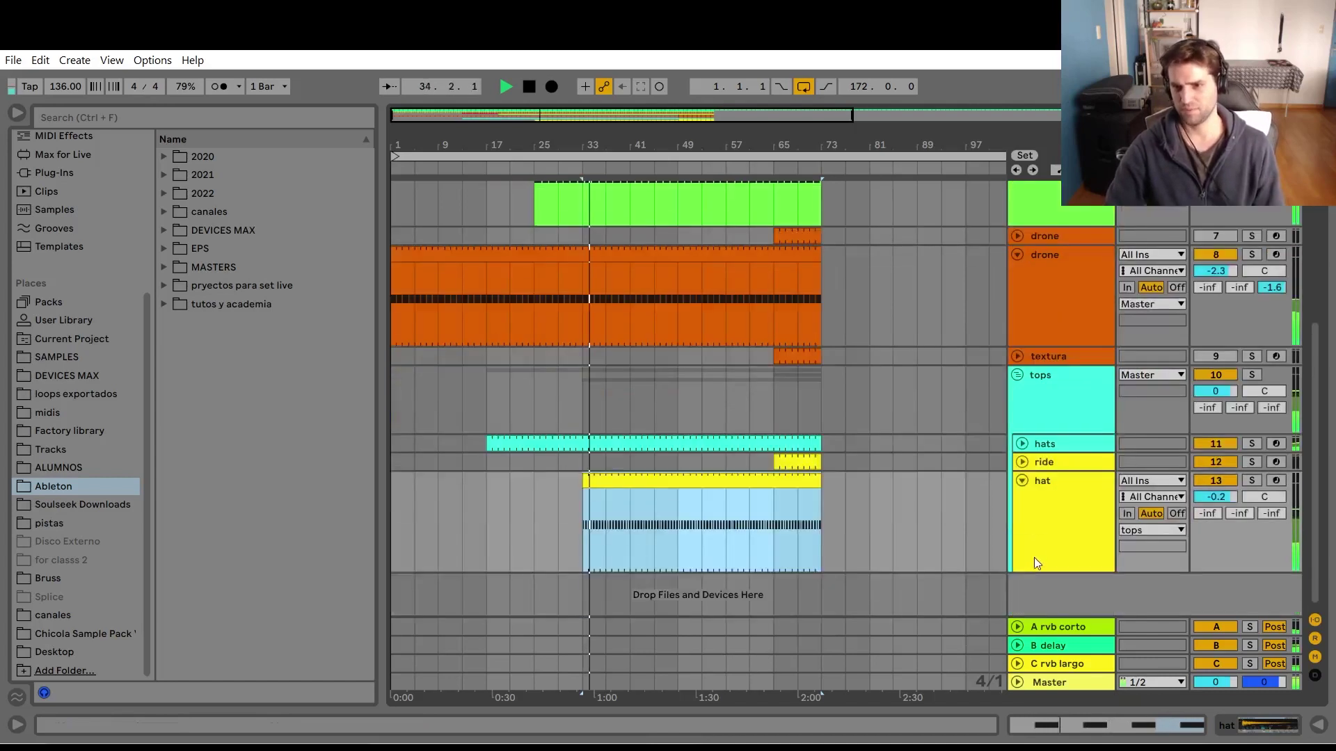
left_click(1041, 536)
left_click_drag(1204, 499, 1204, 487)
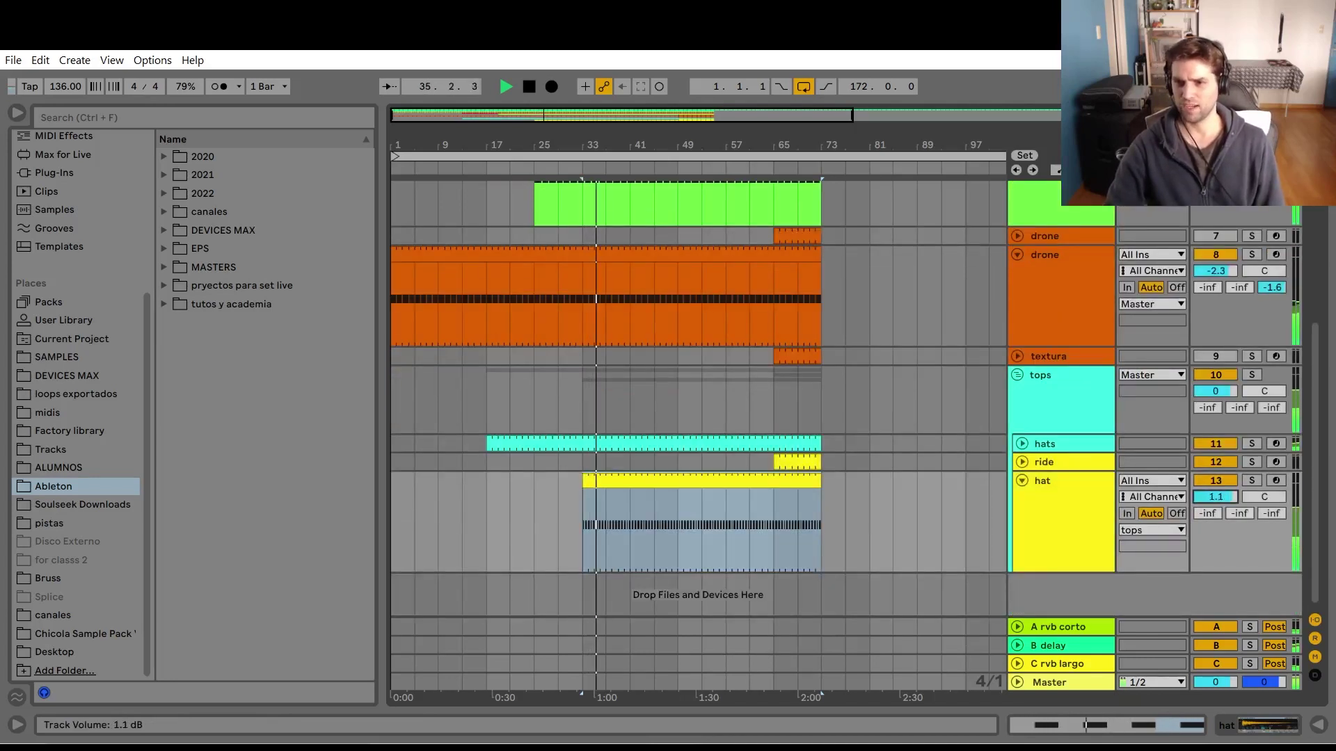
Open the track 8 drone's devices and show the automation of EQ Eight's band 8 frequency.
scroll(1154, 507, "up", 3)
left_click(1034, 432)
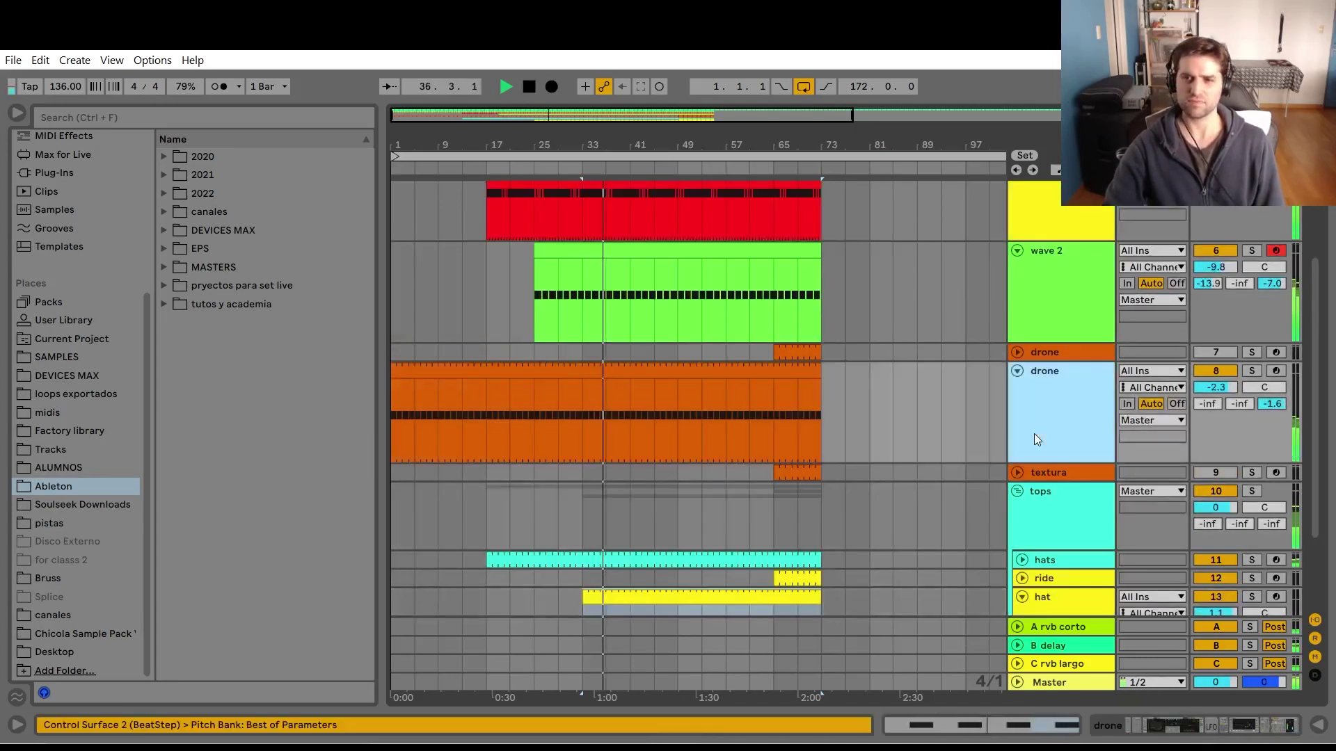
double_click(1092, 424)
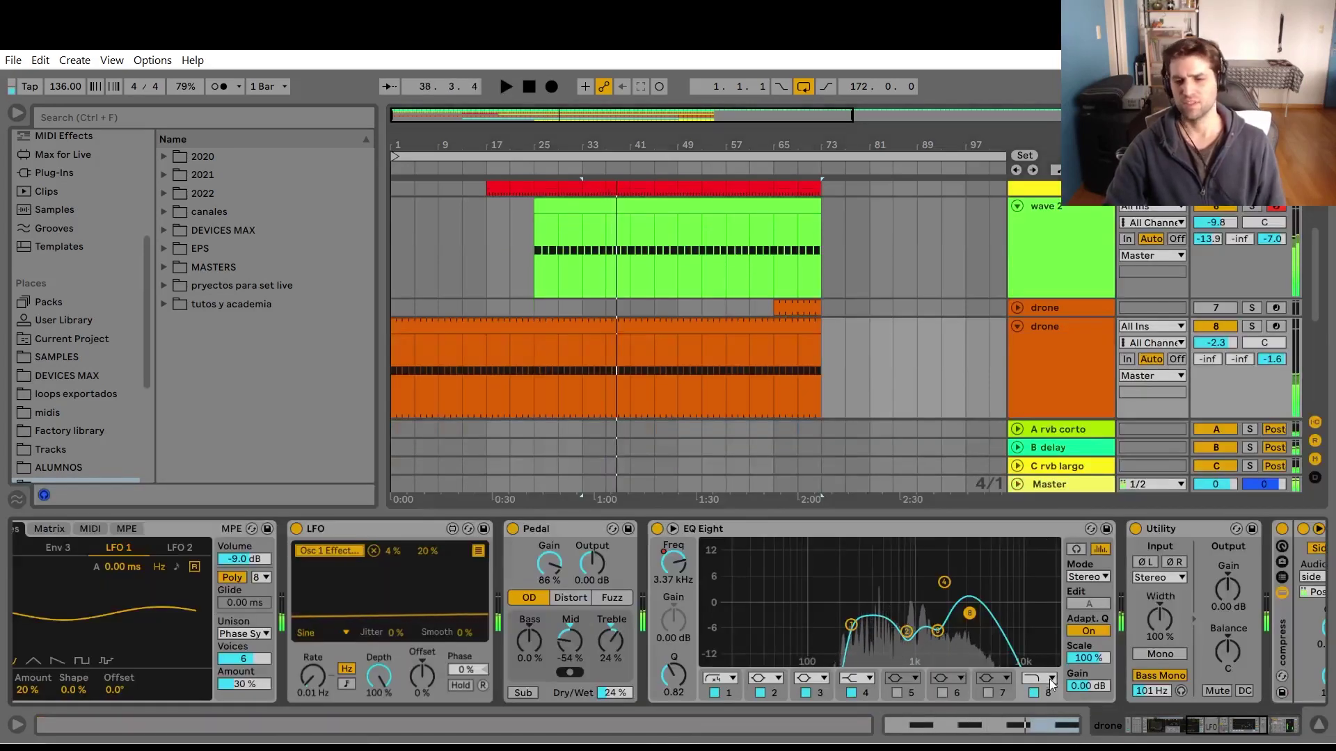
left_click(1083, 345)
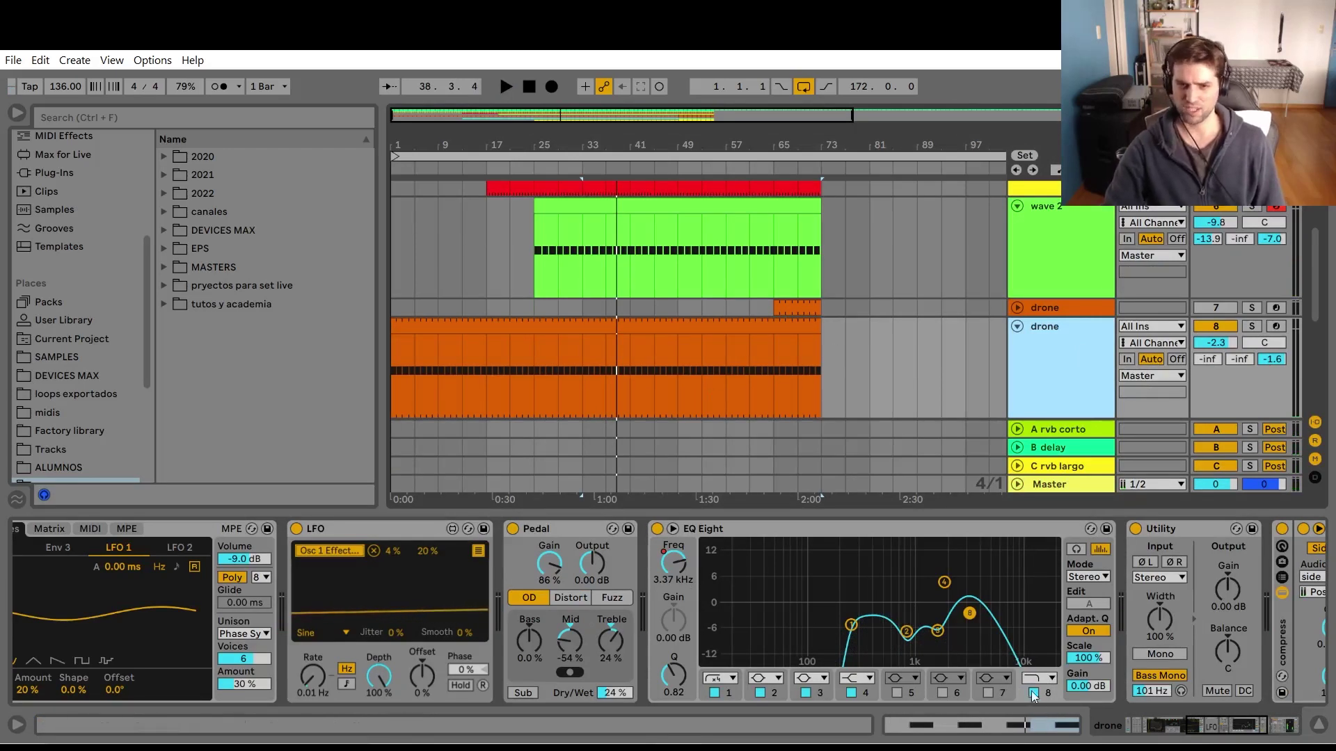
right_click(675, 560)
left_click(727, 563)
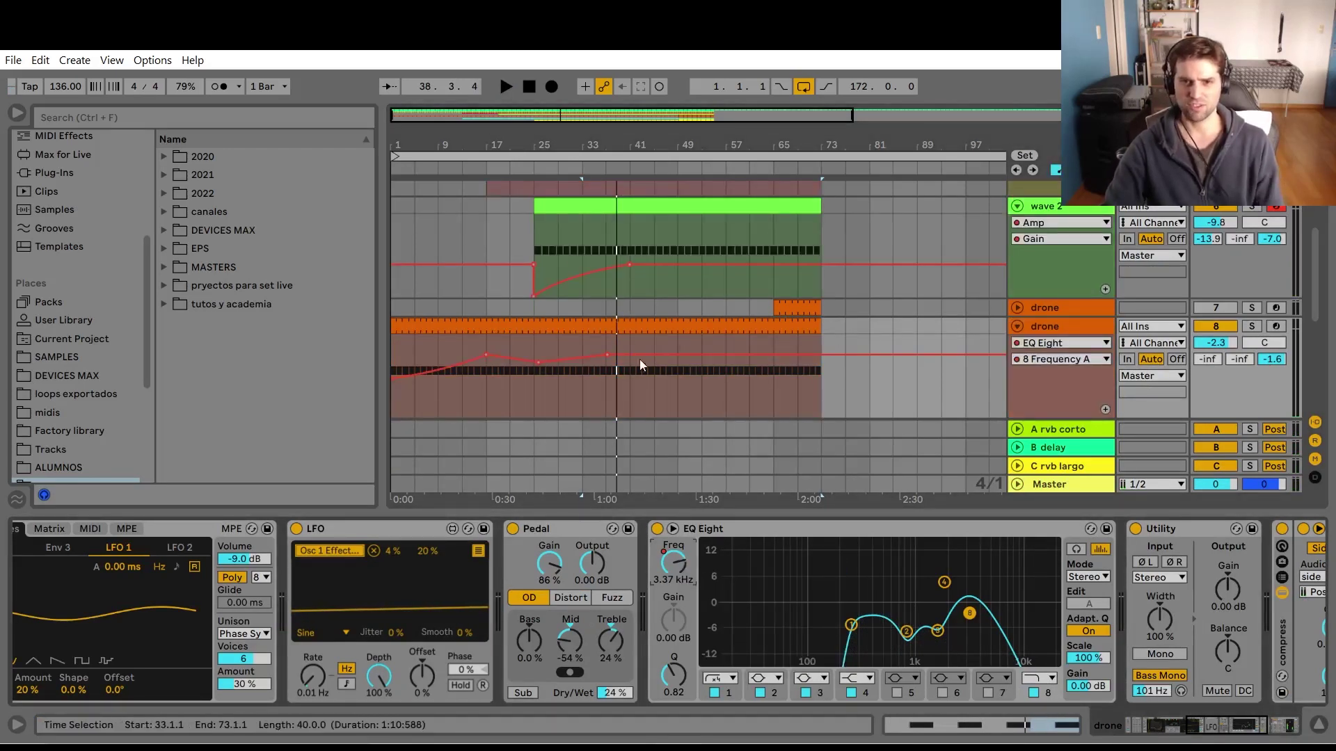
Play from bar 33 and reshape the drone's EQ Eight frequency automation to about 1.02 kHz near bar 34, rising to about 1.35 kHz near bar 51.
left_click(1319, 722)
left_click(596, 378)
key("space")
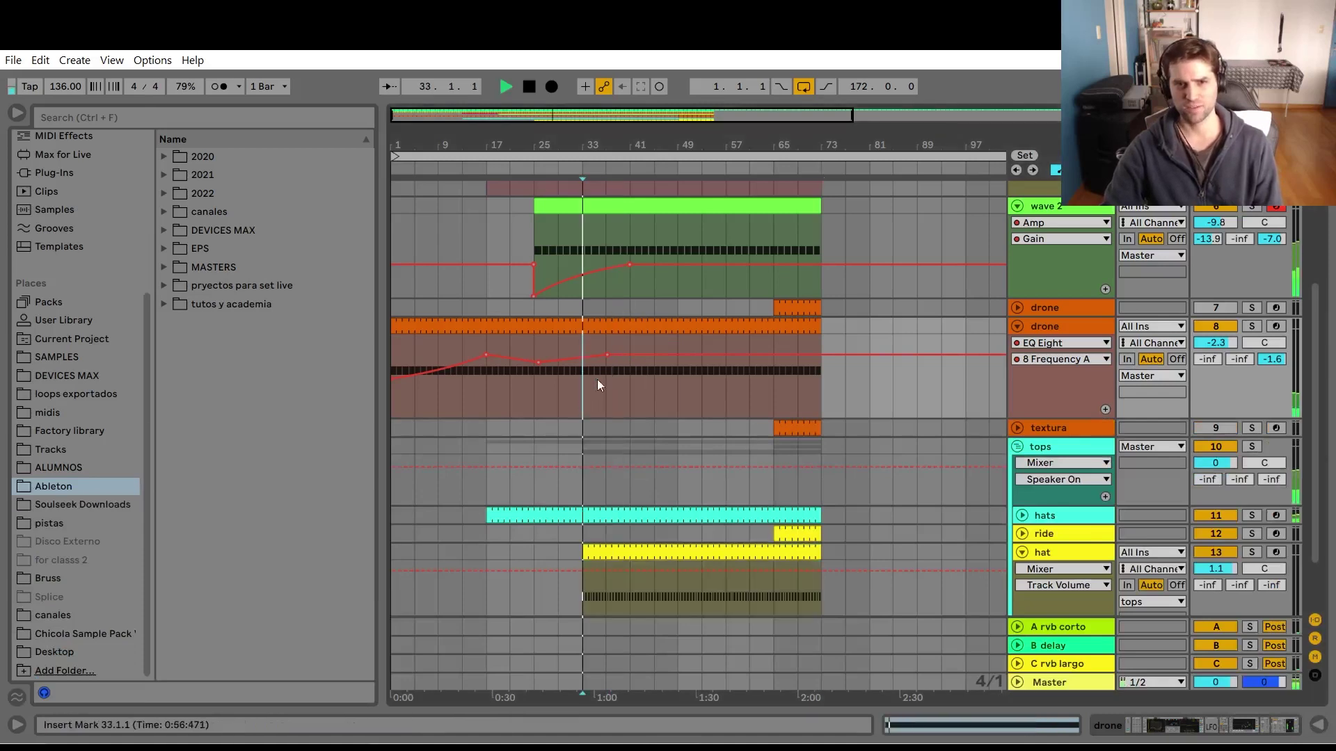
left_click_drag(608, 355, 590, 366)
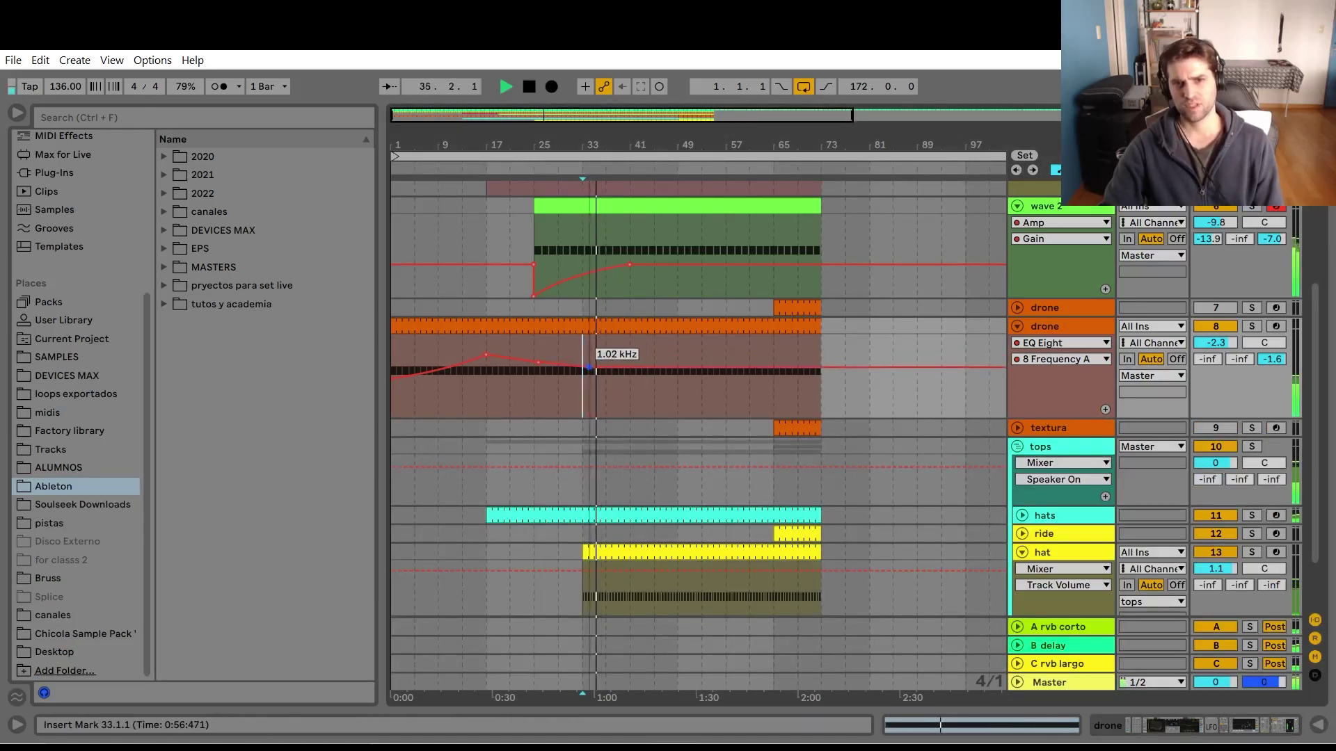
left_click(623, 366)
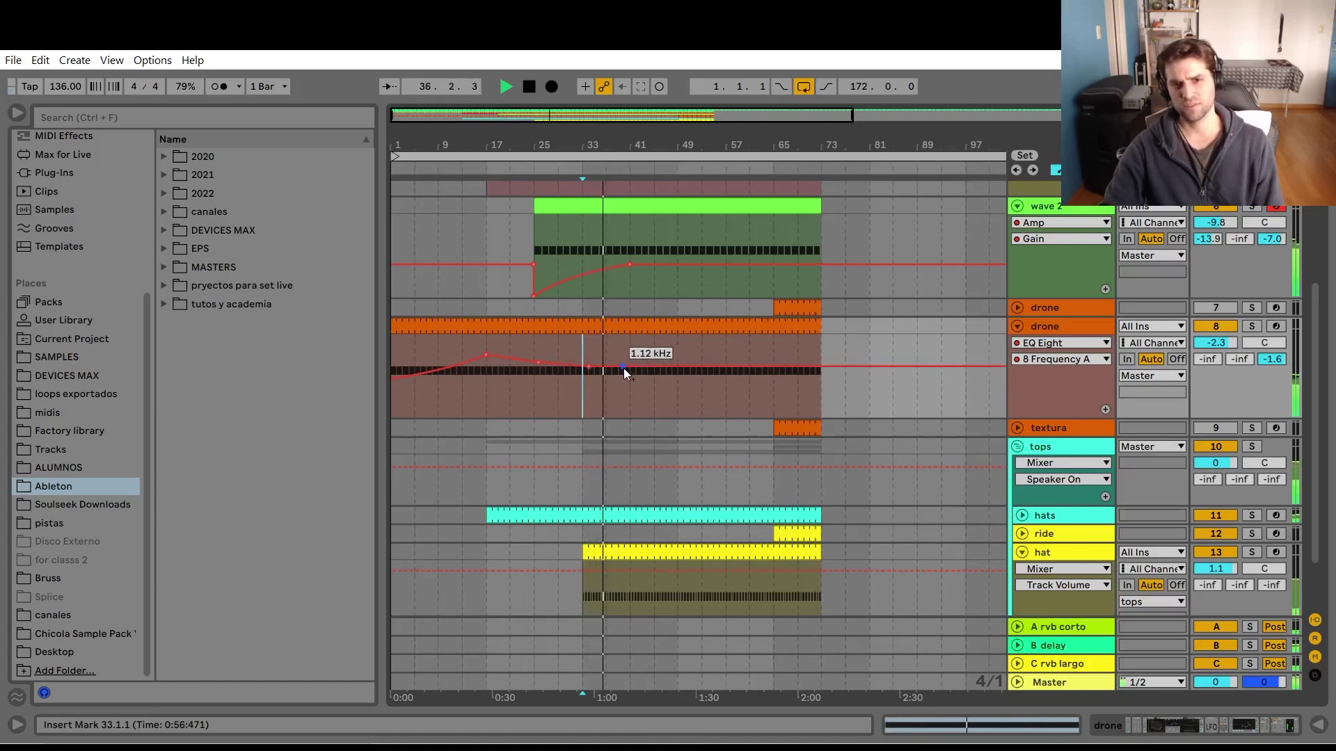
left_click_drag(623, 368, 689, 363)
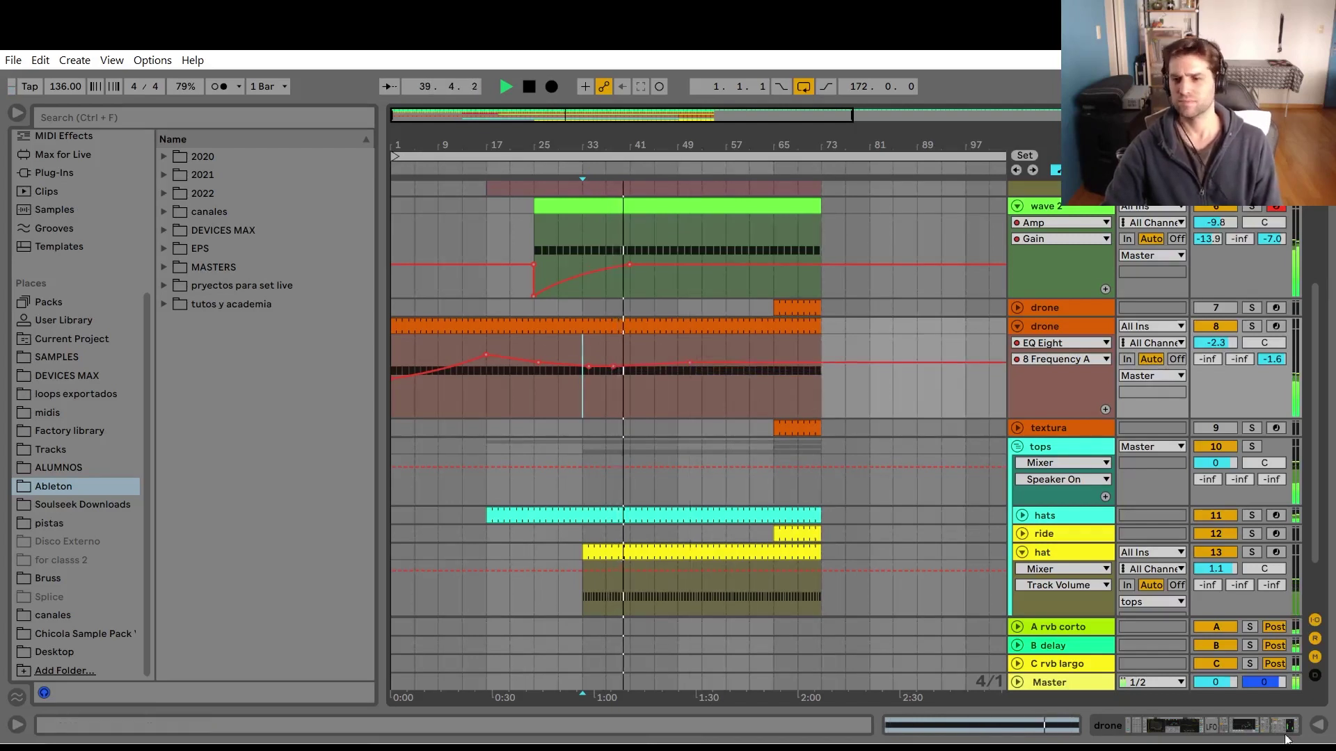
Hide the automation lanes and look over the arranged tracks while listening up to about bar 49.
key("a")
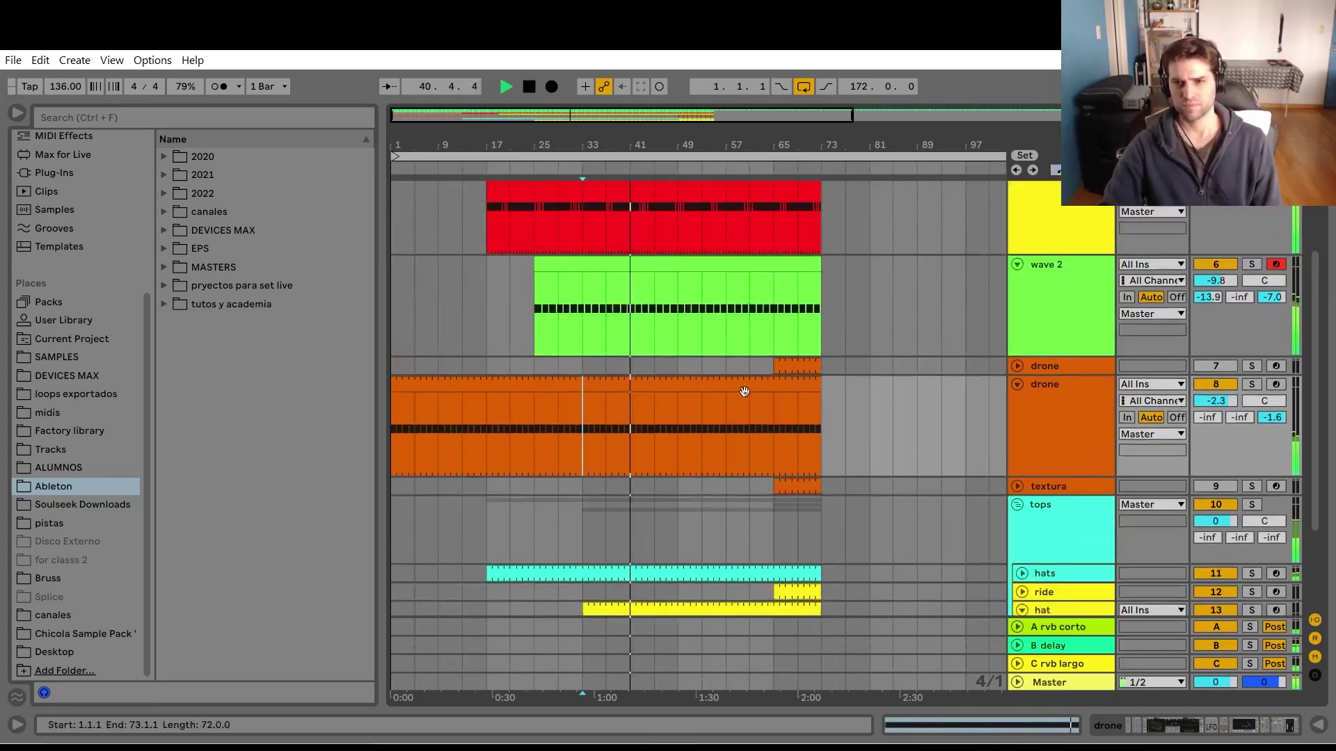
key("a")
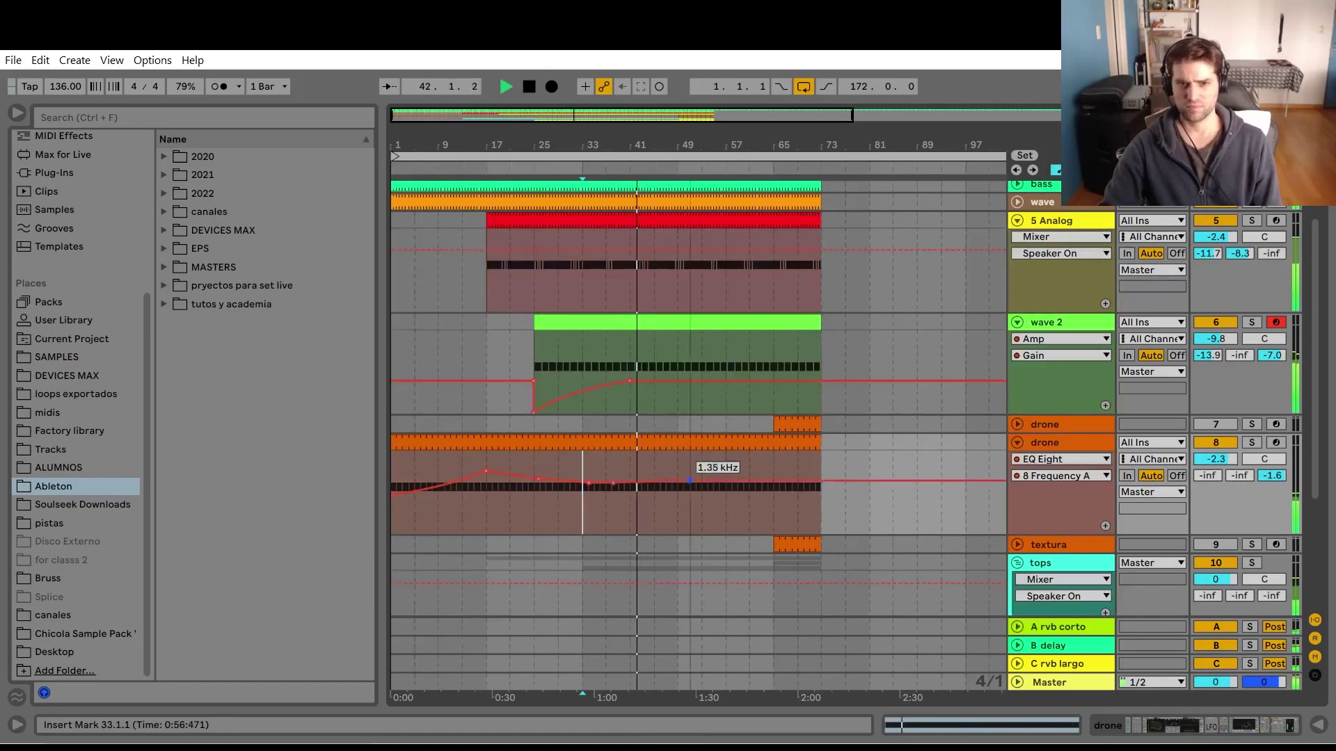
key("a")
scroll(690, 478, "down", 5)
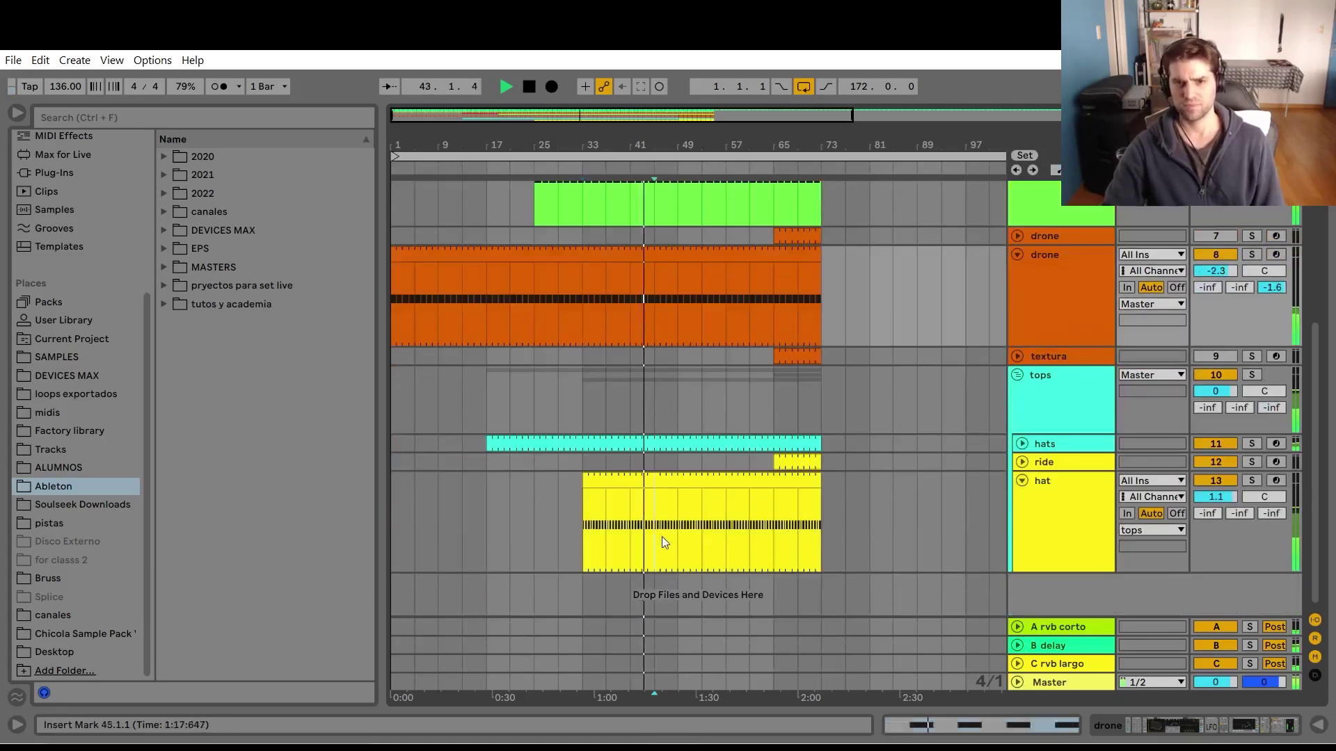
left_click(662, 536)
scroll(657, 550, "up", 4)
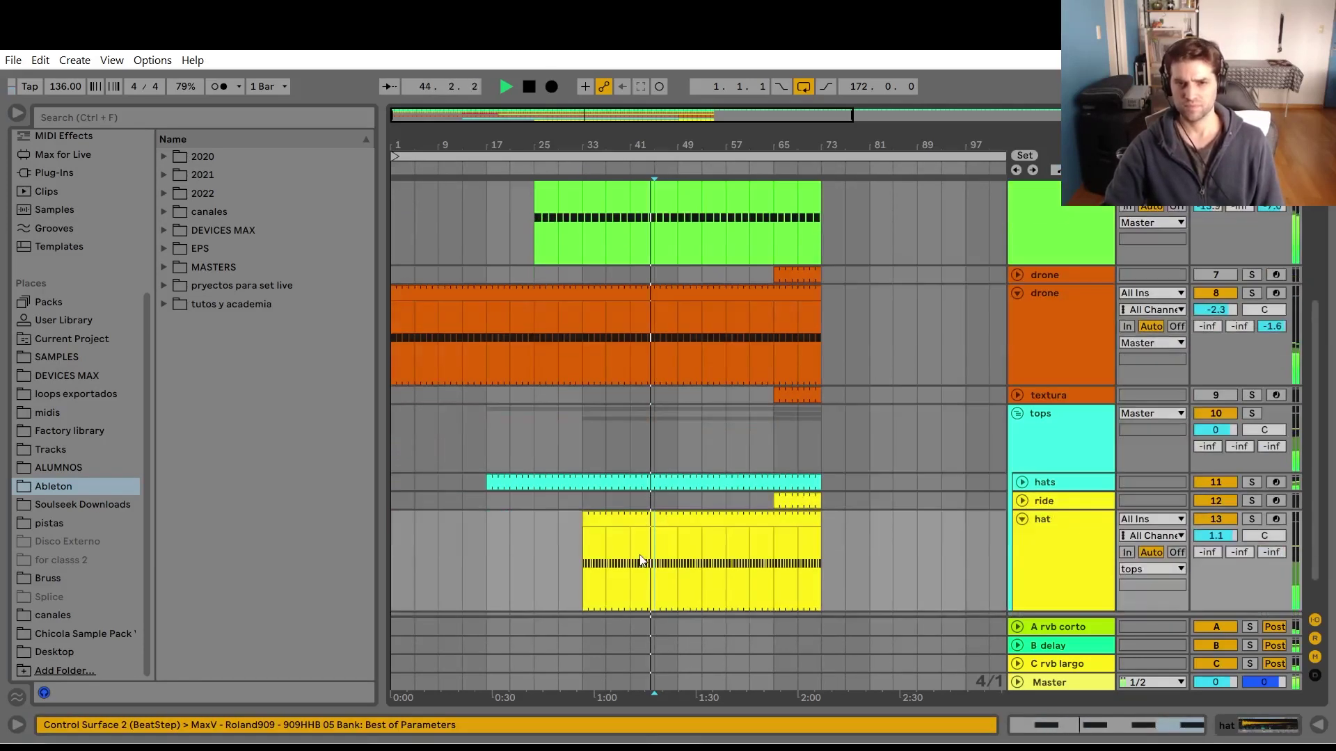
scroll(647, 553, "down", 3)
scroll(691, 320, "up", 3)
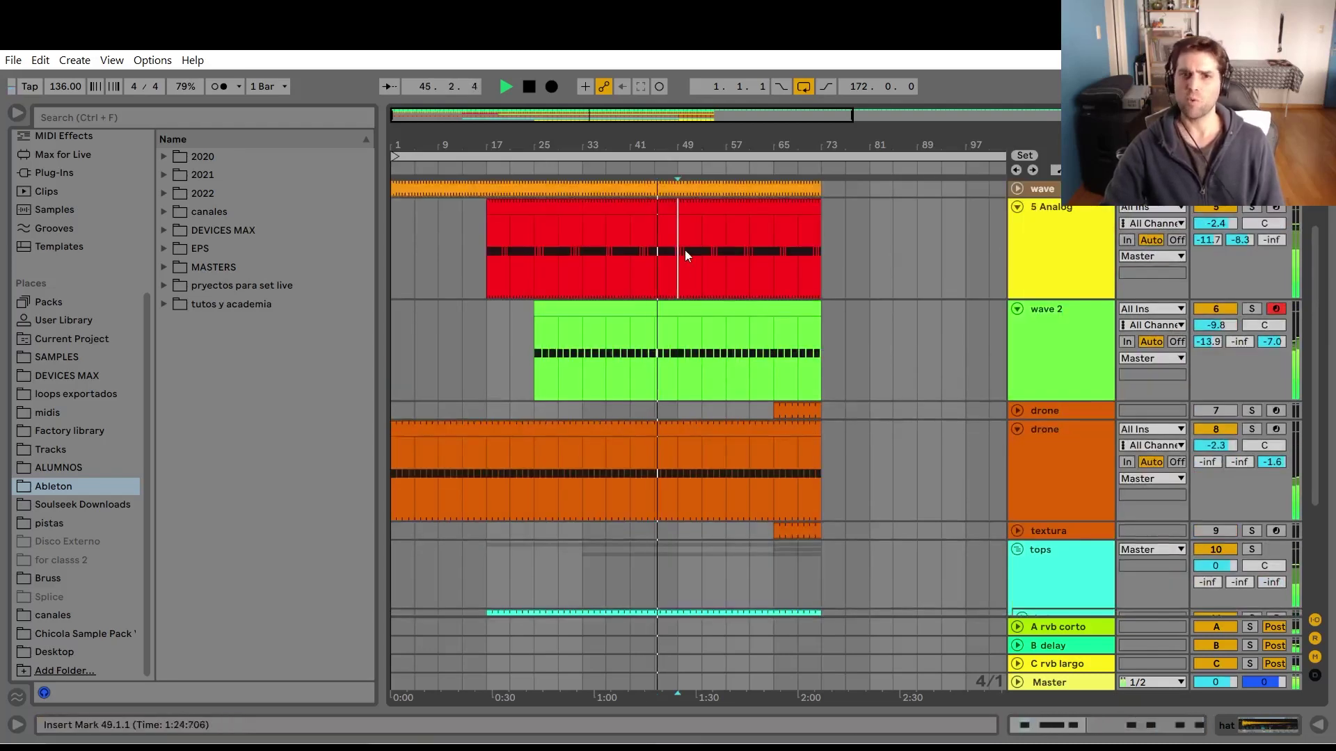
left_click(679, 252)
scroll(696, 295, "up", 2)
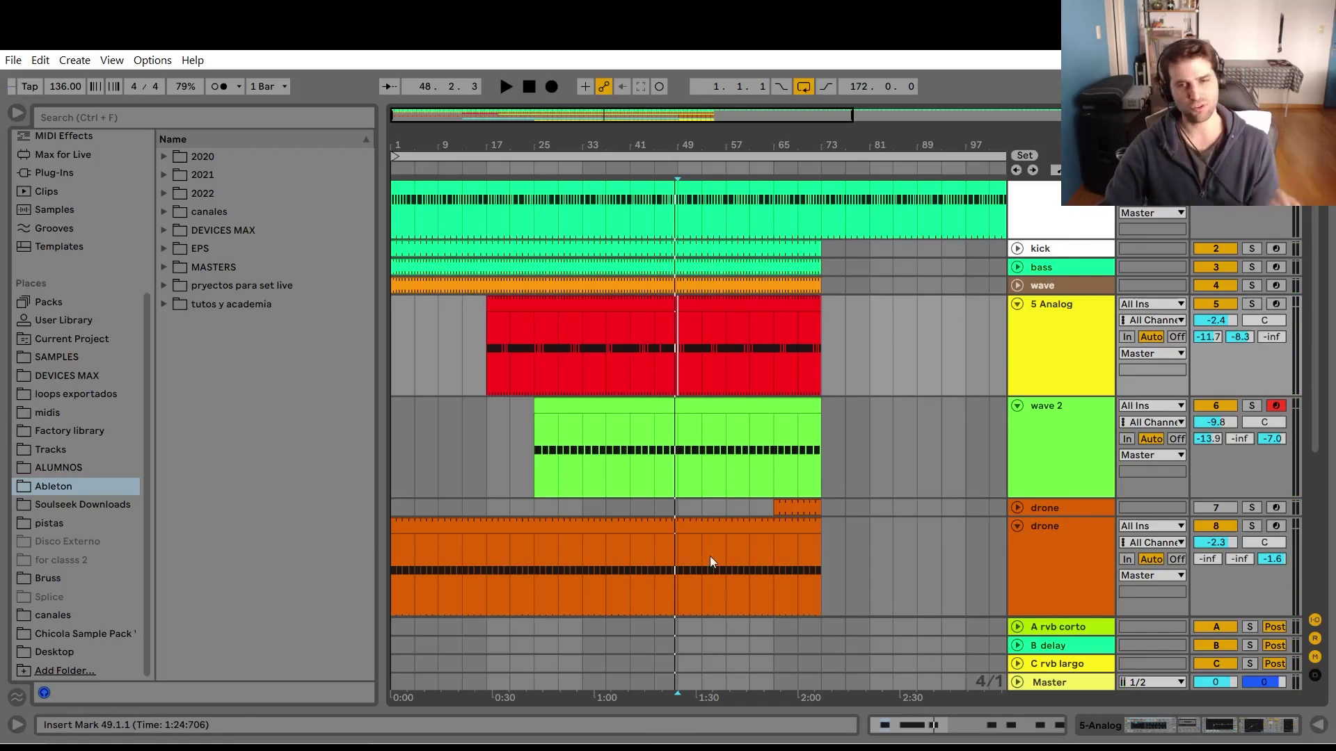
scroll(812, 518, "up", 1)
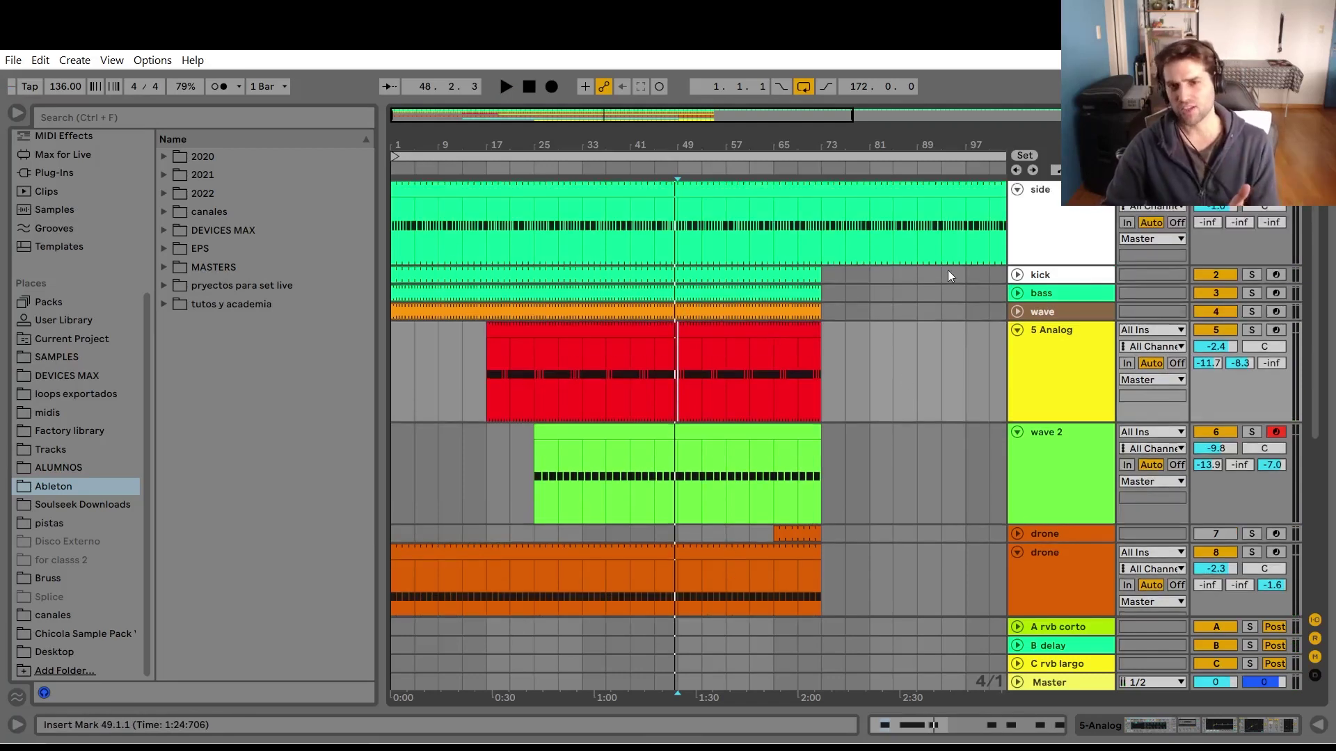
Open the kick track's devices, turn on its Auto Filter and show the filter's Device On automation.
left_click(1060, 281)
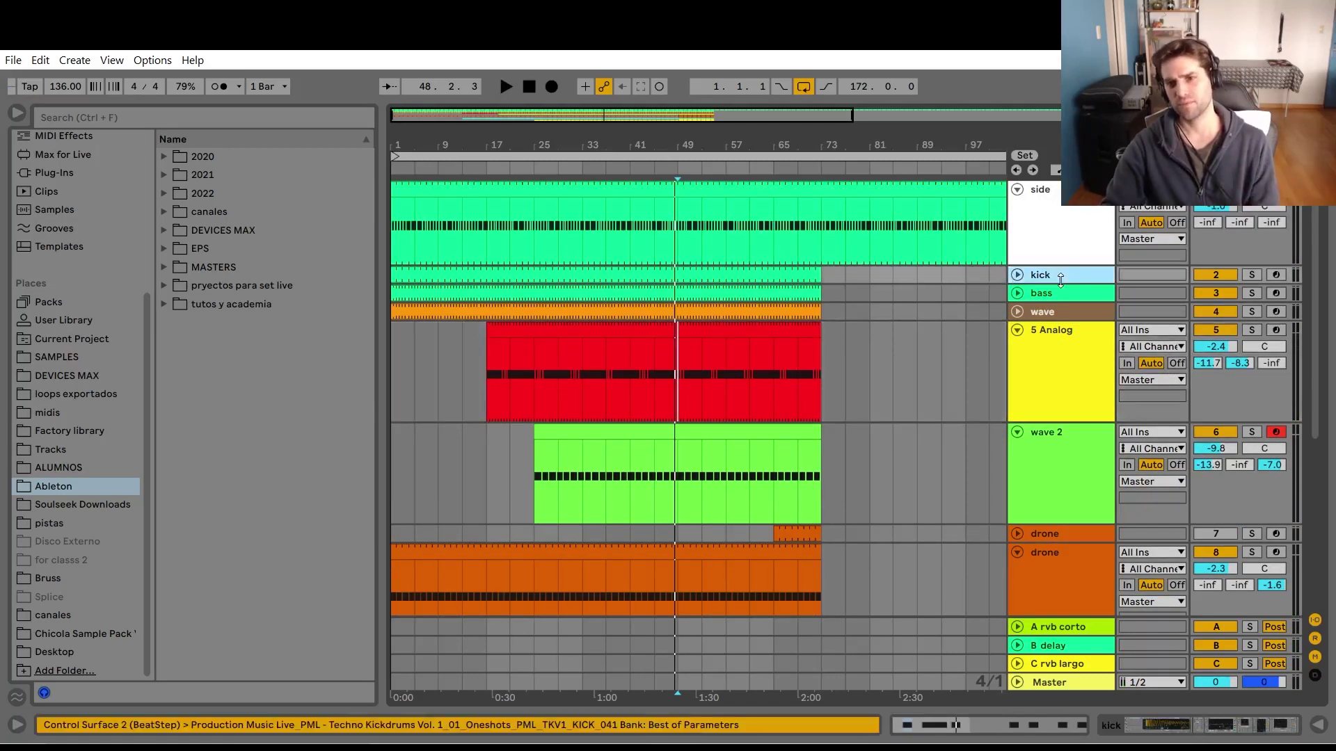
double_click(1063, 277)
left_click(1254, 725)
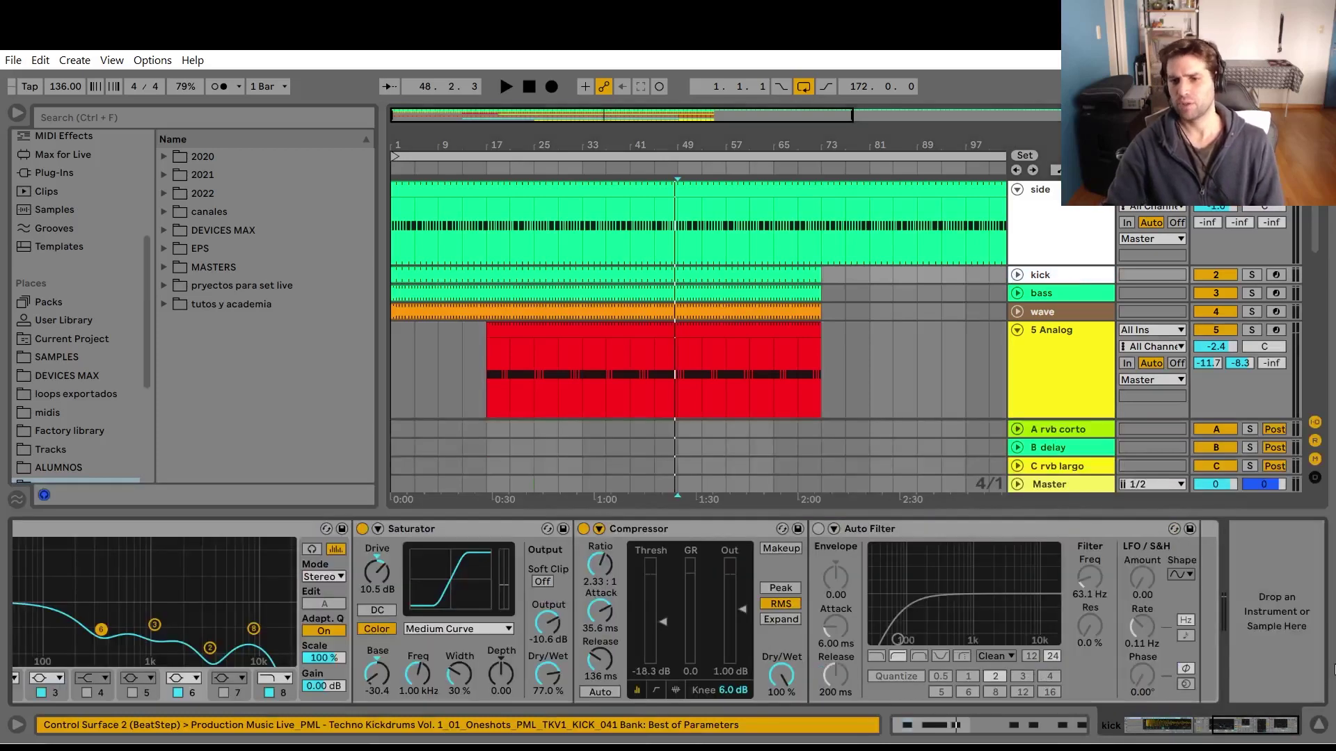
left_click(816, 529)
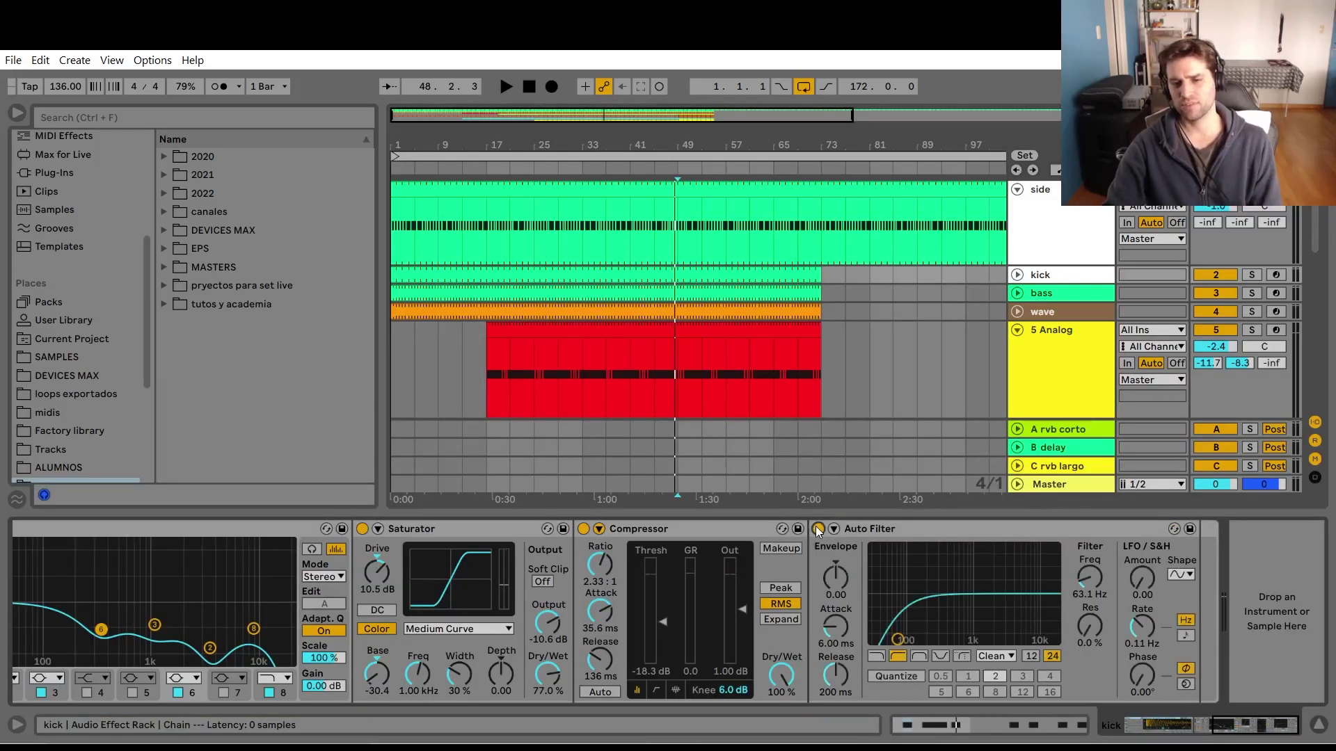
right_click(817, 530)
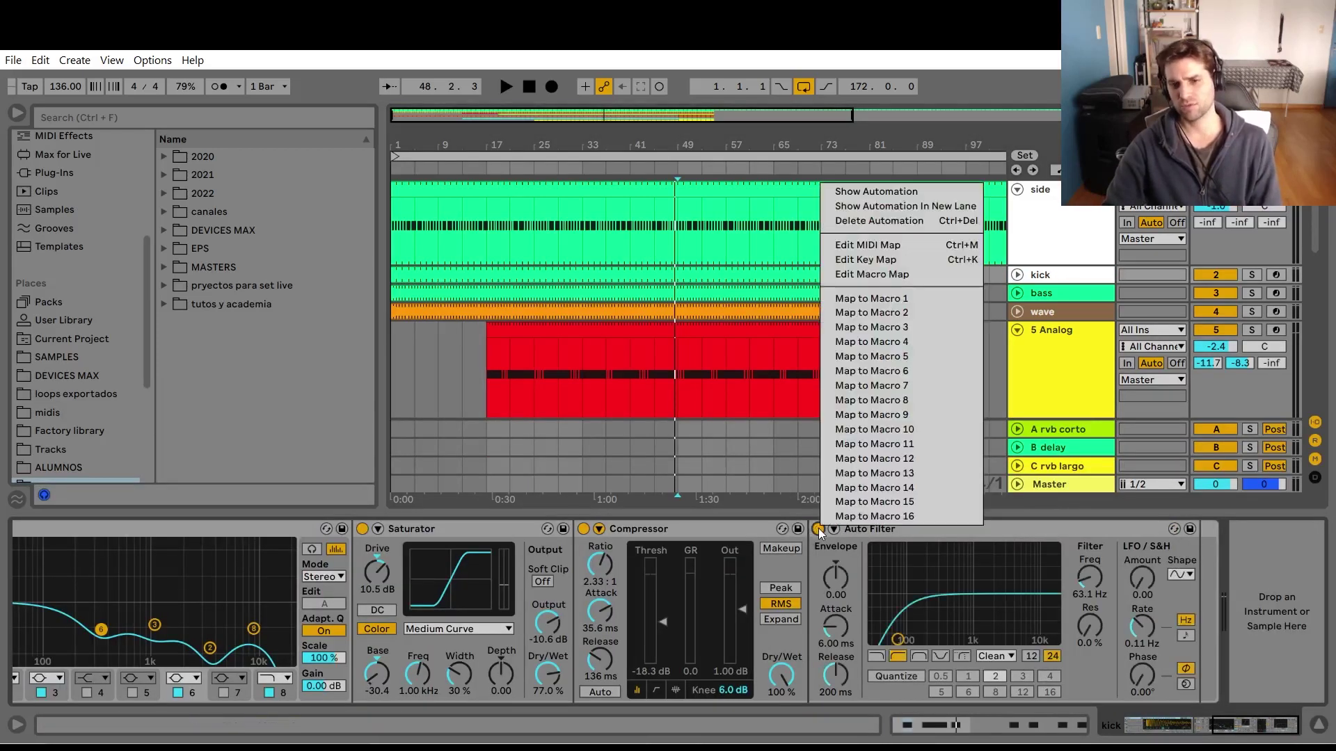
left_click(848, 193)
left_click_drag(679, 247, 679, 213)
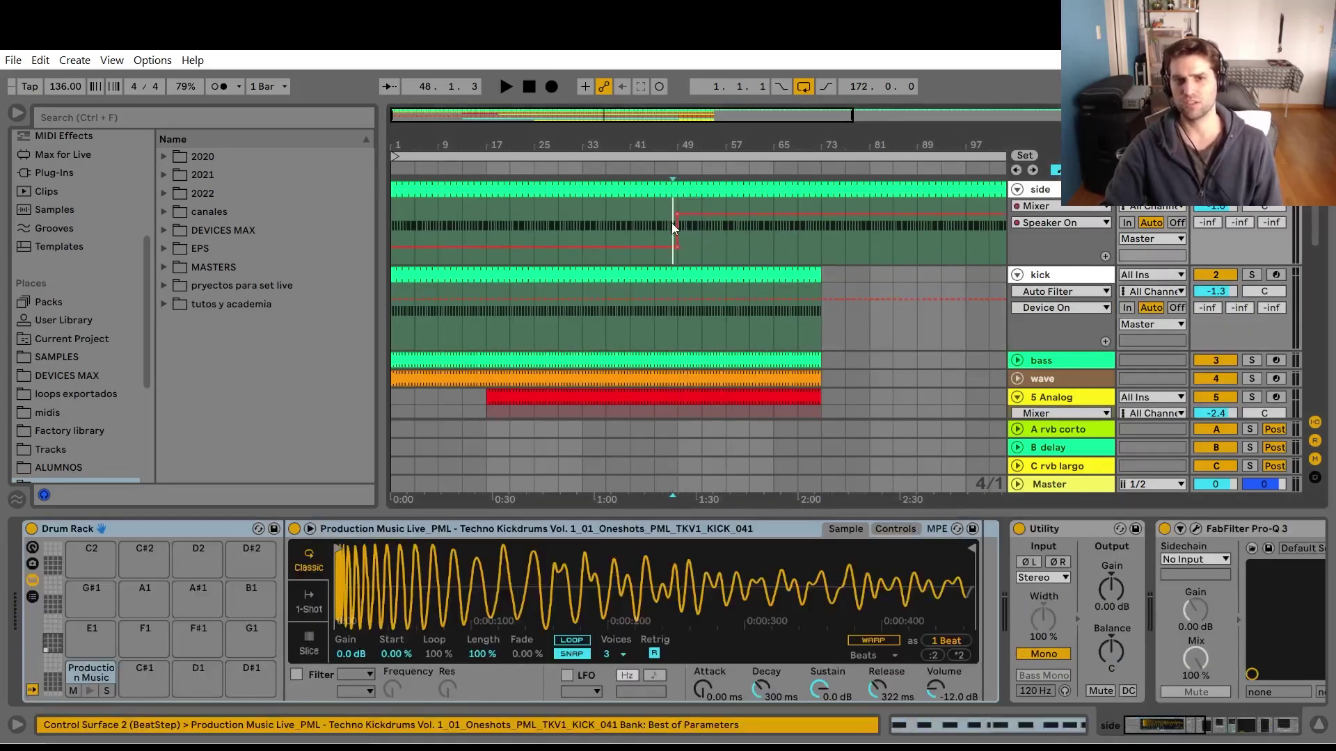
key("space")
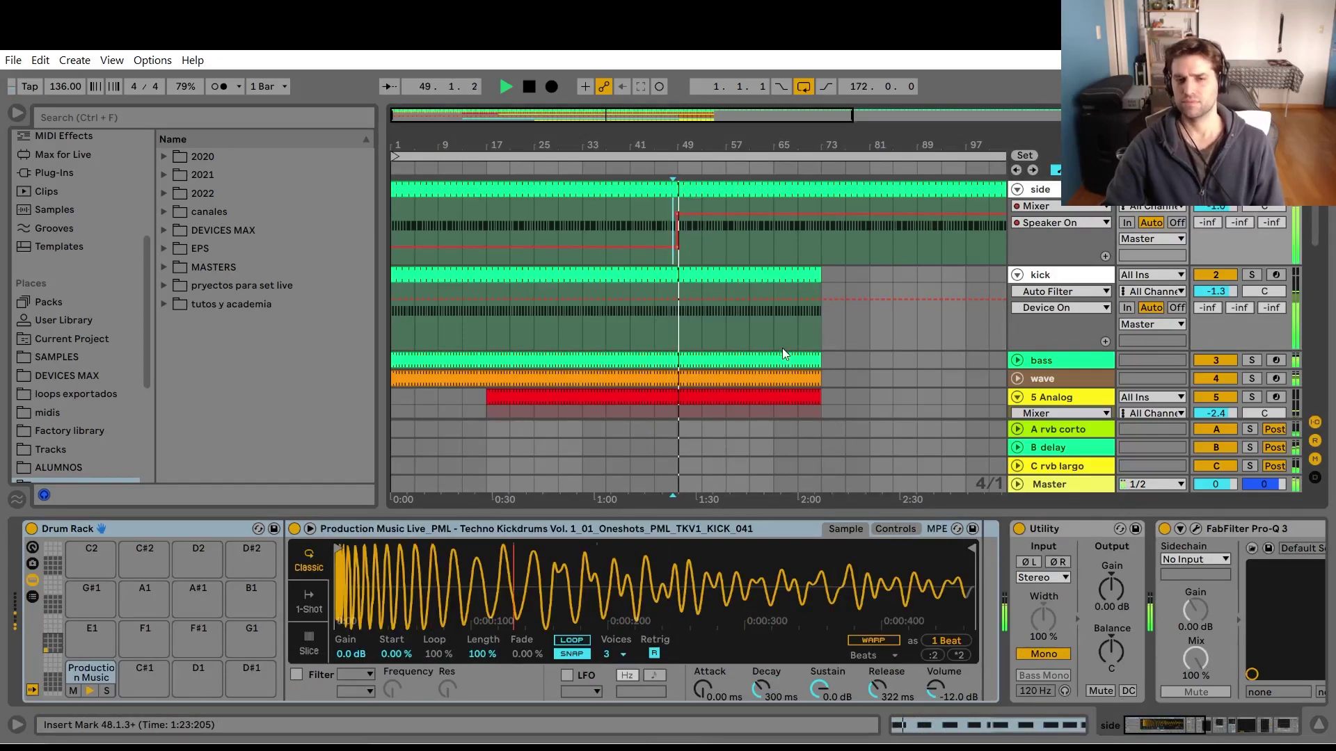
key("space")
key("ctrl+z")
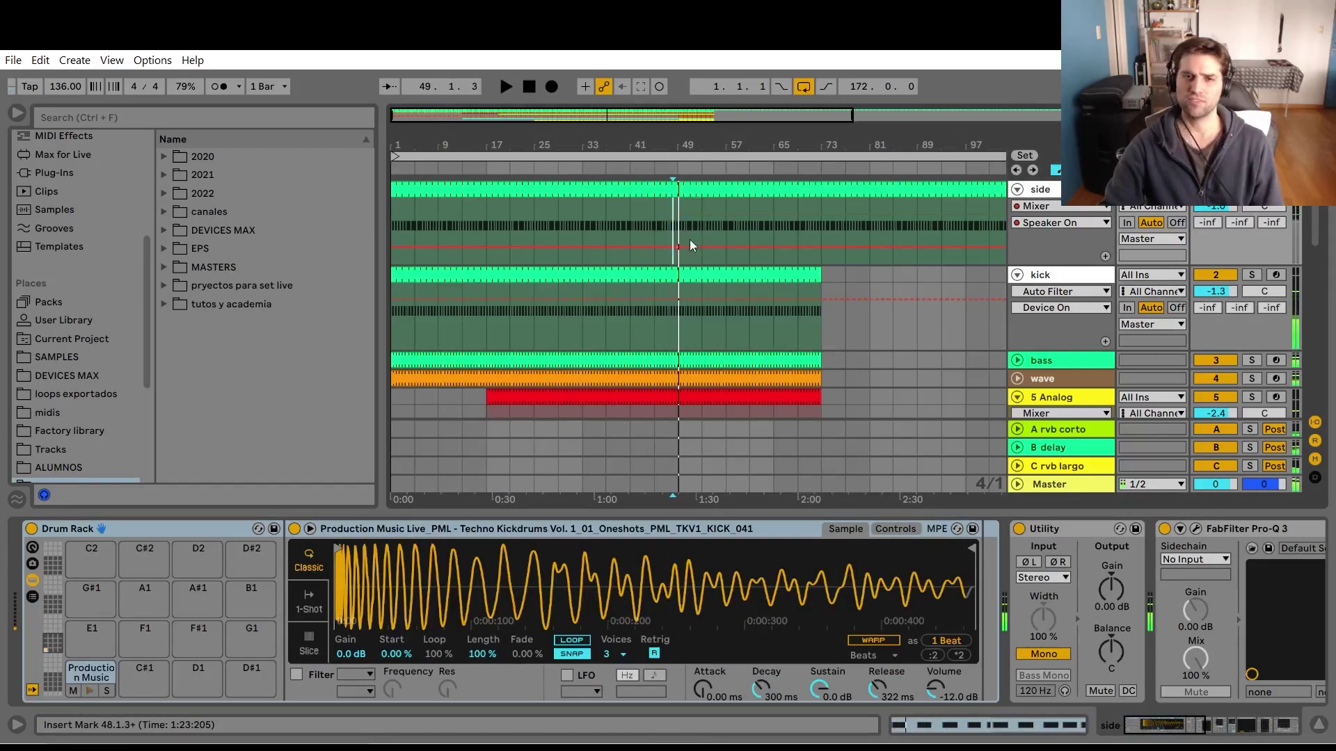
Automate the kick's Auto Filter to stay off until bar 49 and switch on there, playing from just before the change.
left_click(1068, 288)
left_click(1072, 285)
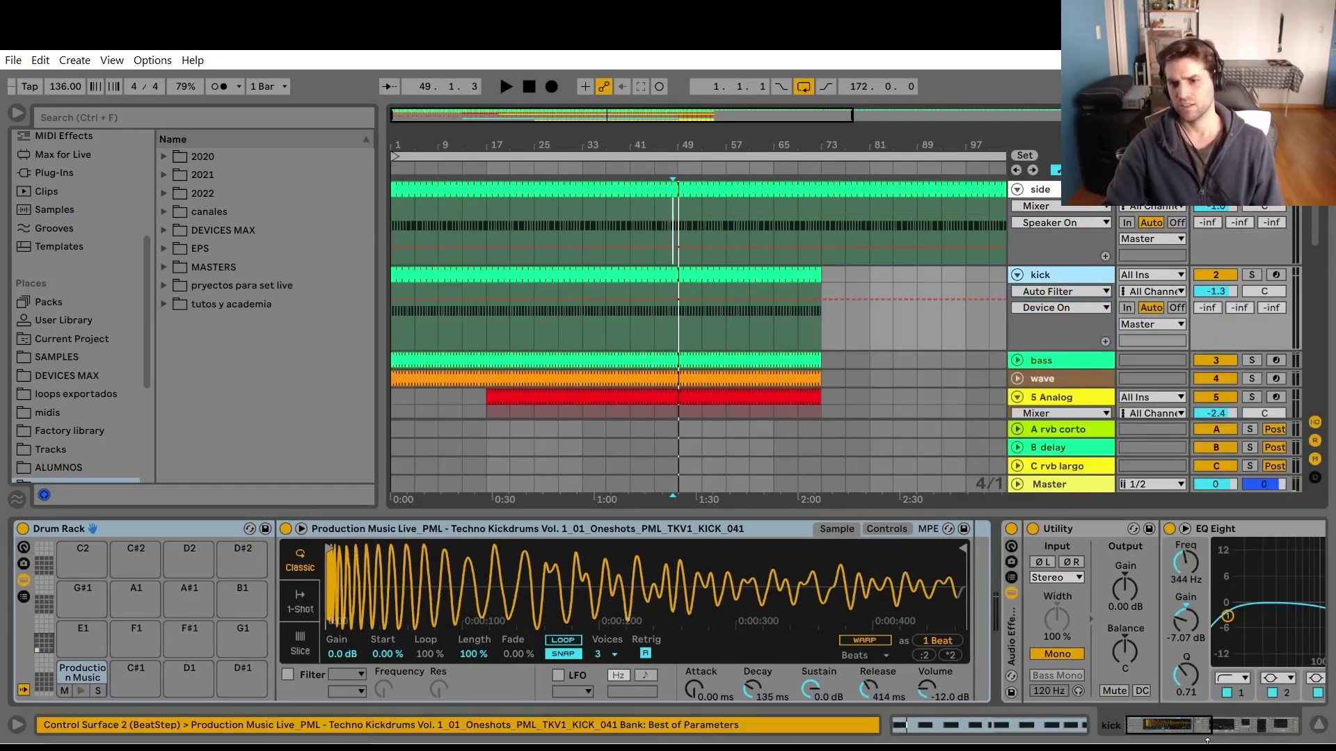
left_click(1253, 725)
right_click(821, 533)
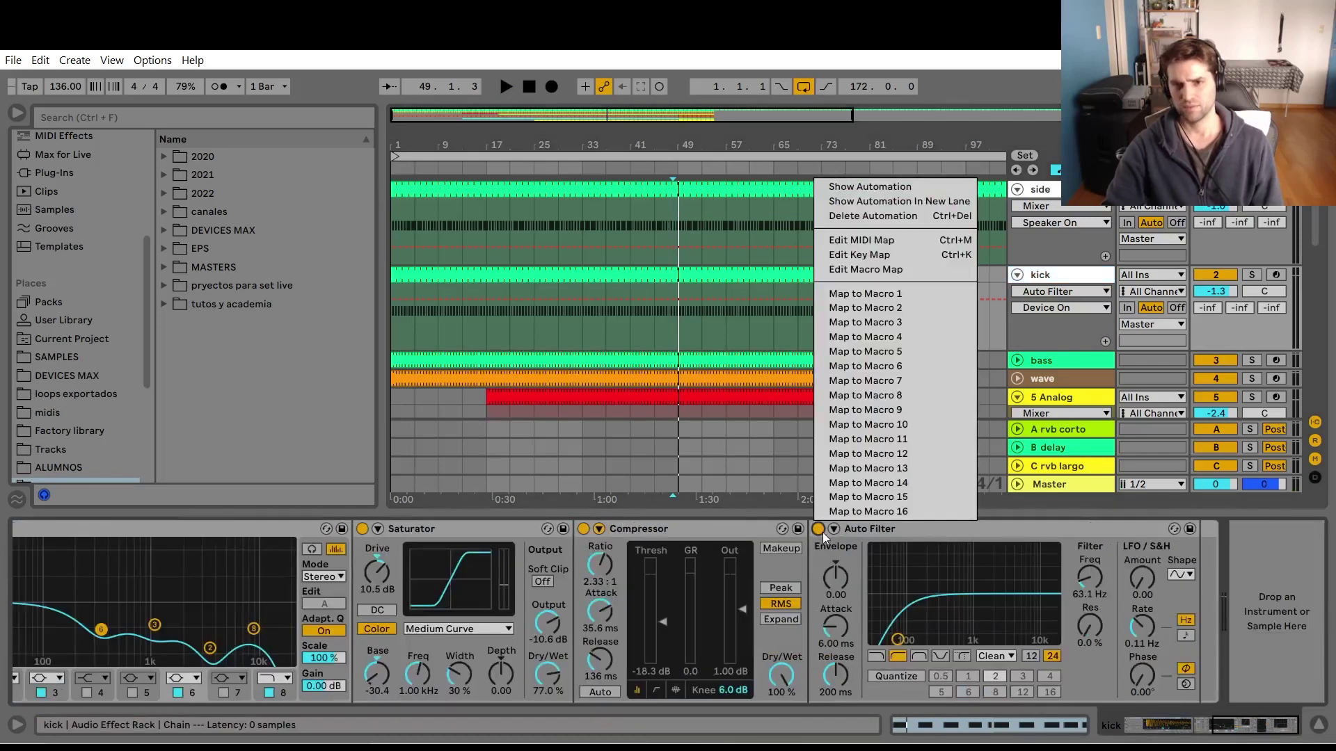
left_click(830, 214)
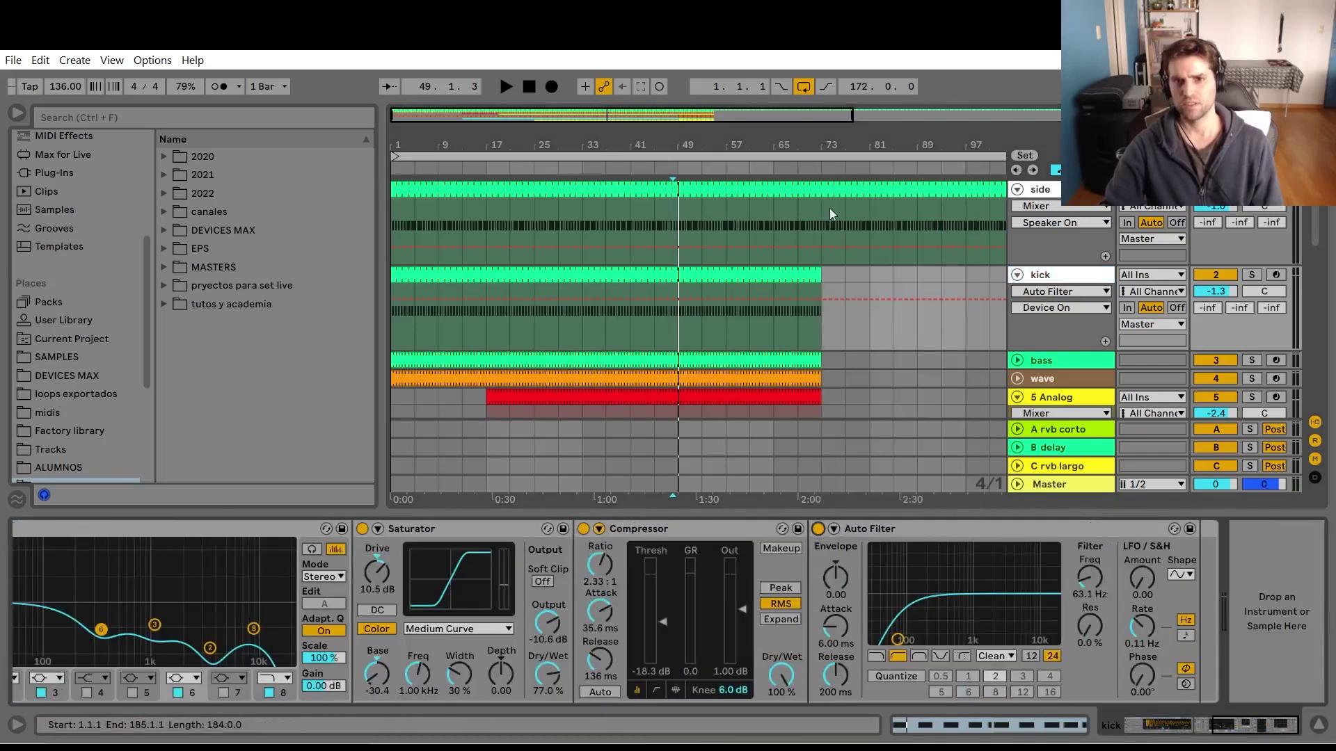
left_click_drag(651, 302, 654, 332)
left_click(664, 310)
key("space")
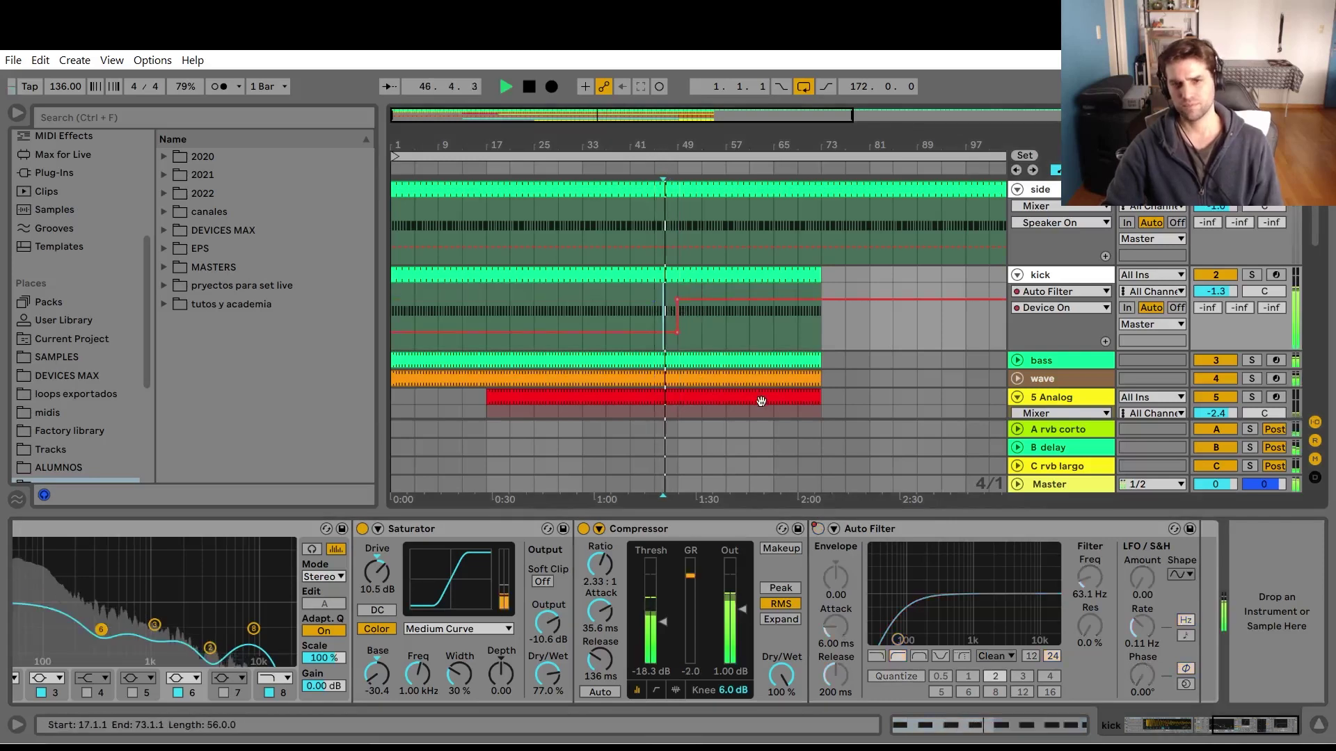
Set the kick's Auto Filter frequency to 72.2 Hz and hide the automation lanes and device view.
key("a")
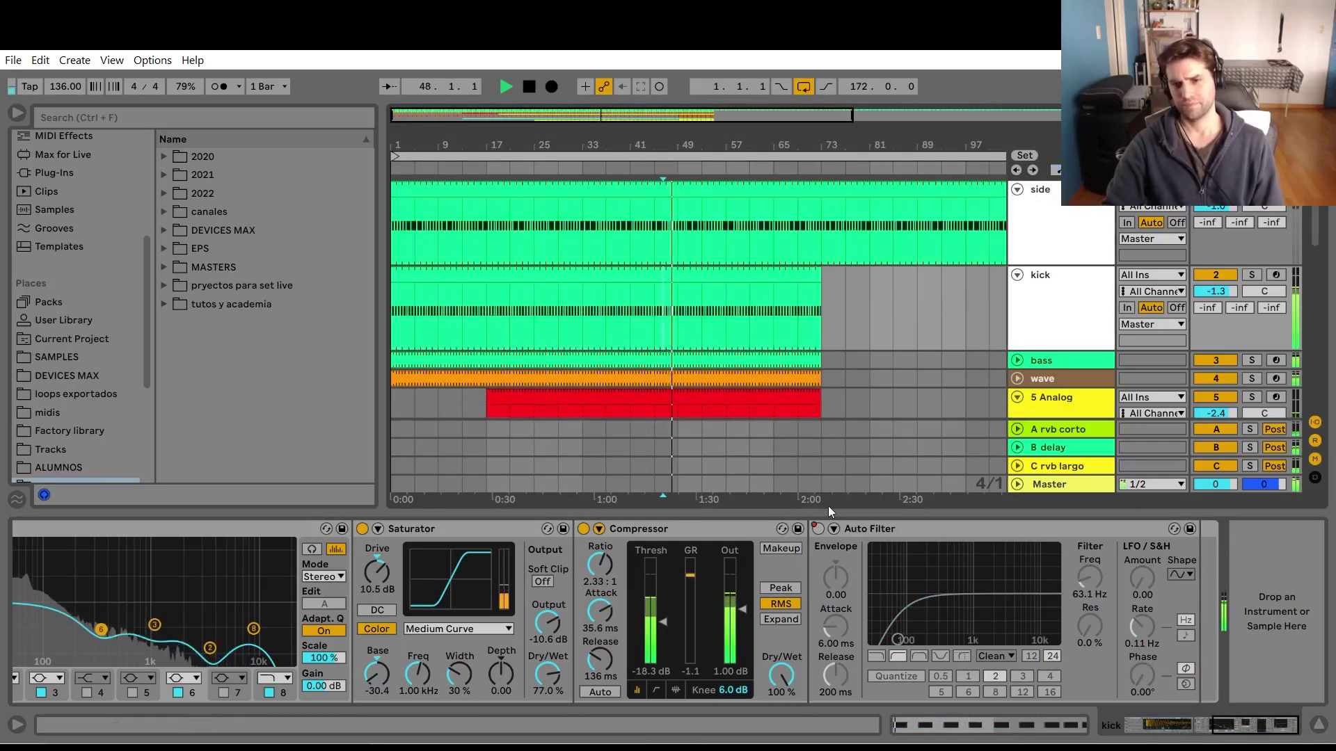
scroll(766, 476, "down", 1)
scroll(774, 445, "up", 1)
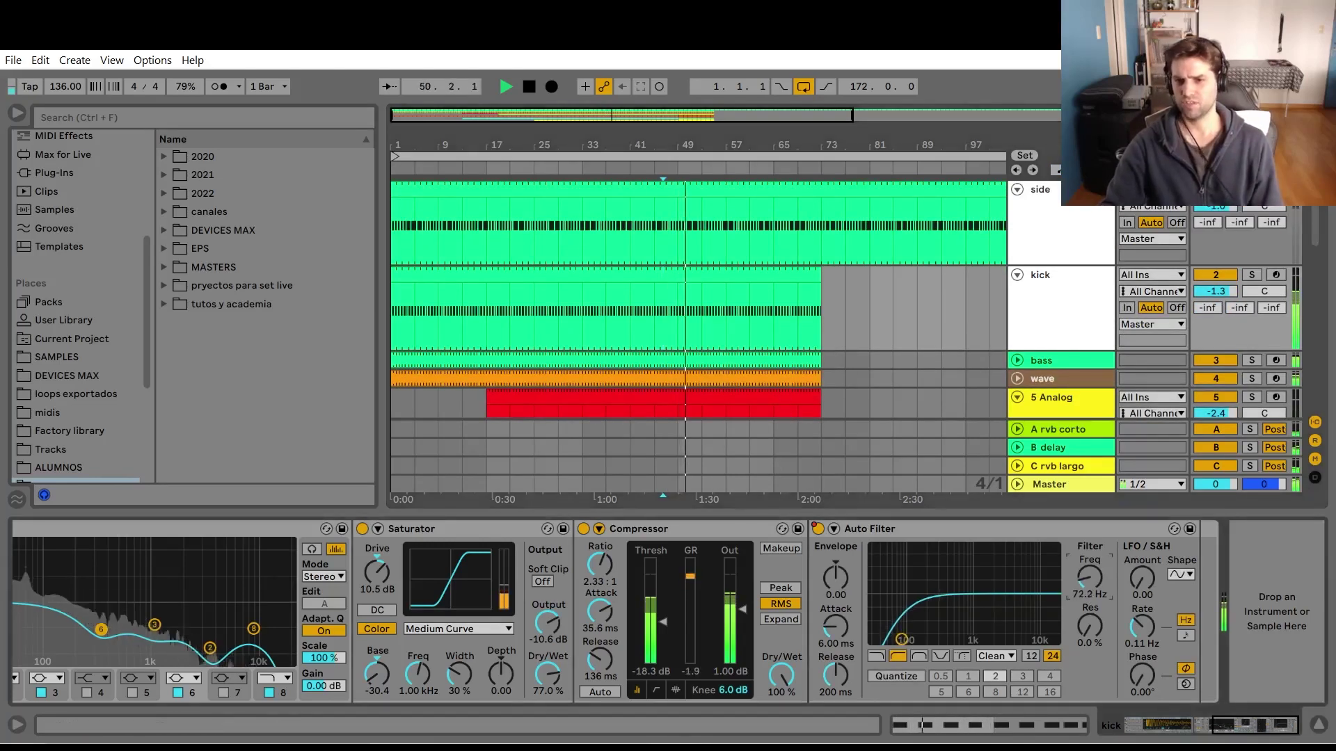
left_click(1318, 725)
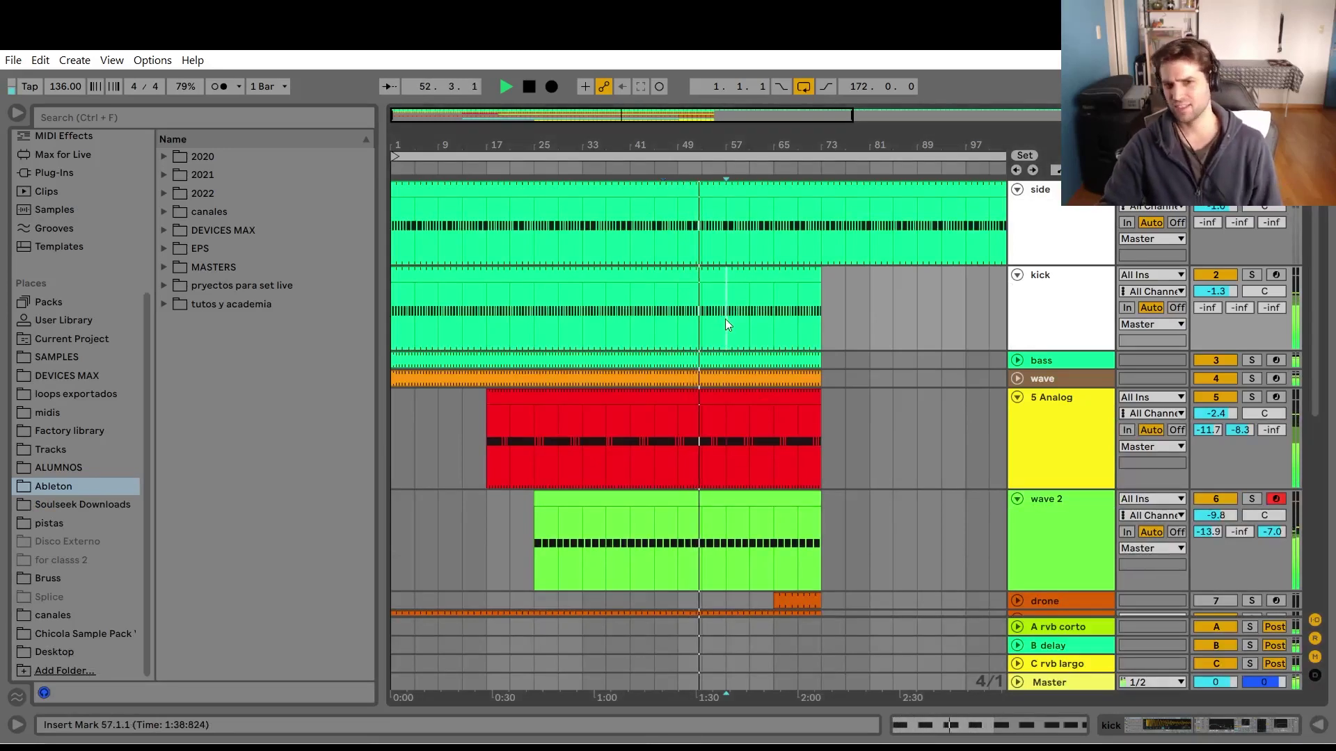
Extend the start of the ride clip back to bar 57 and keep listening while checking the other tracks.
scroll(725, 319, "down", 5)
scroll(777, 403, "down", 4)
left_click(779, 464)
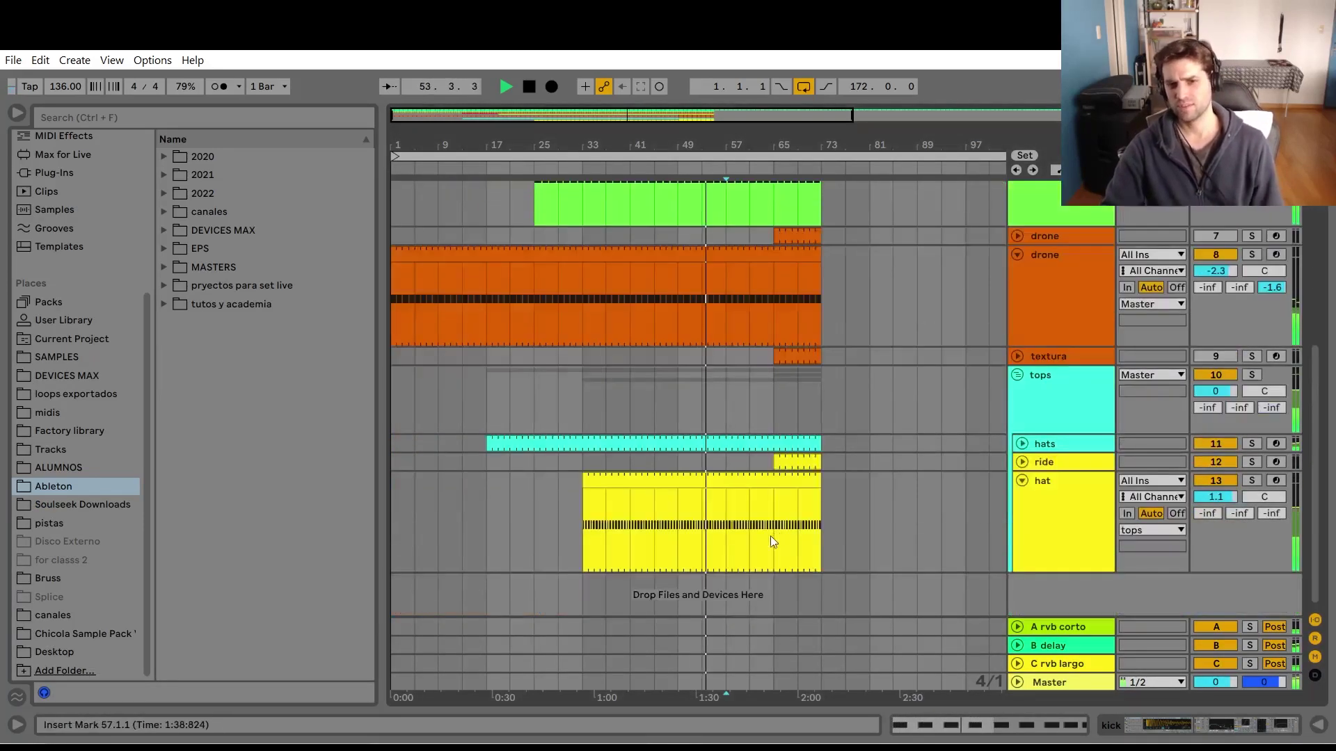
left_click_drag(775, 464, 727, 461)
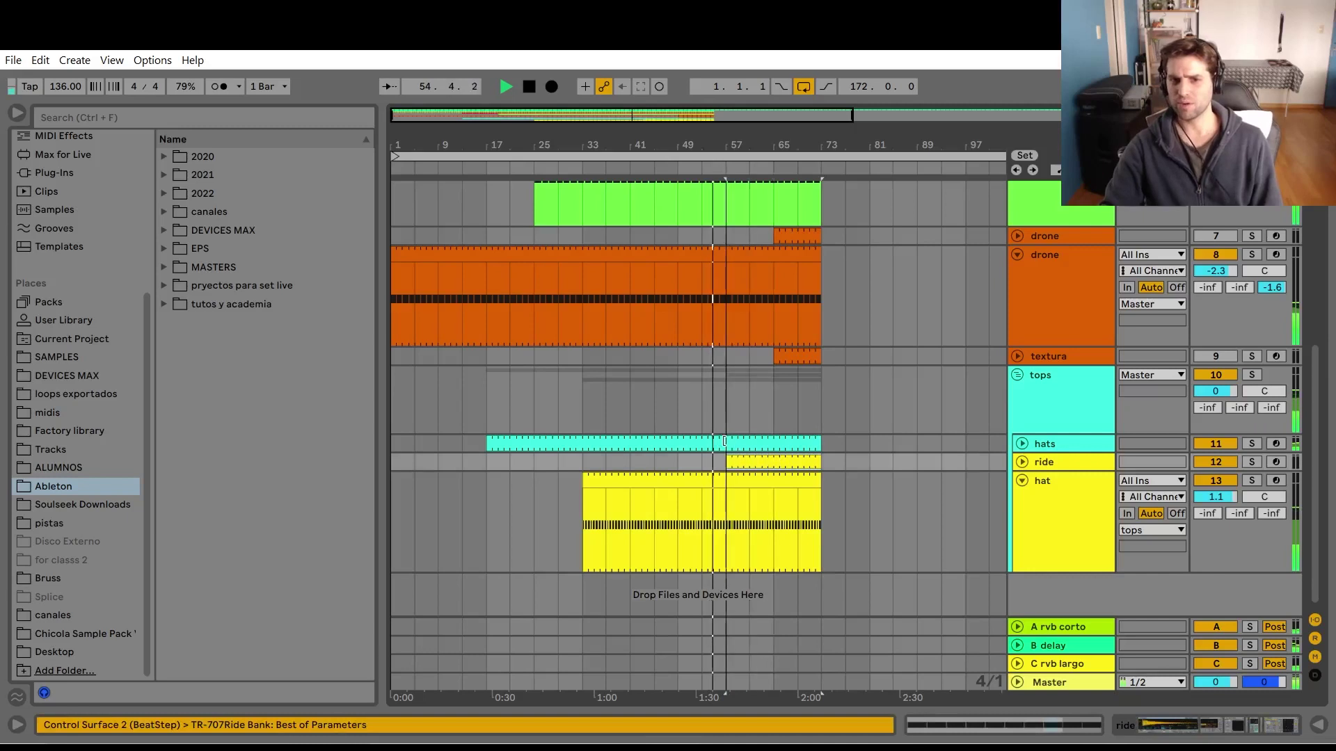
scroll(769, 487, "up", 4)
scroll(770, 492, "up", 5)
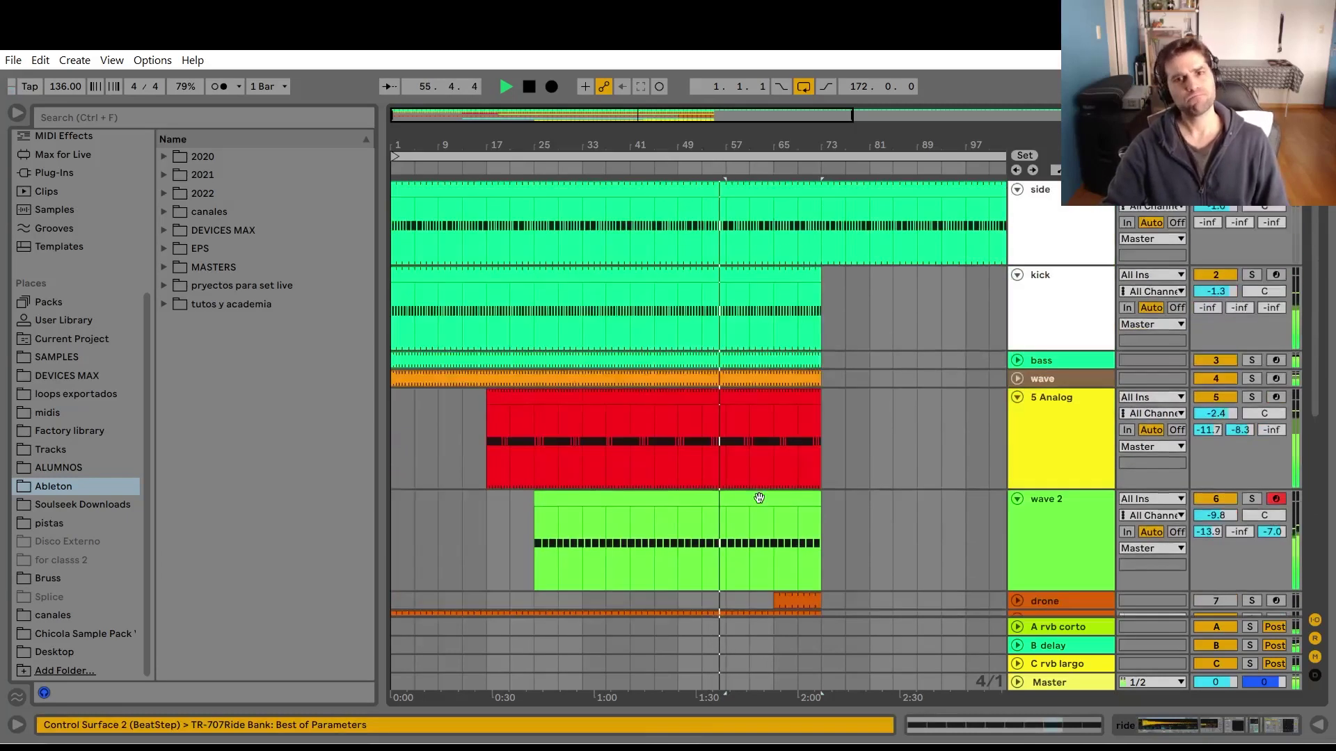
scroll(786, 500, "down", 8)
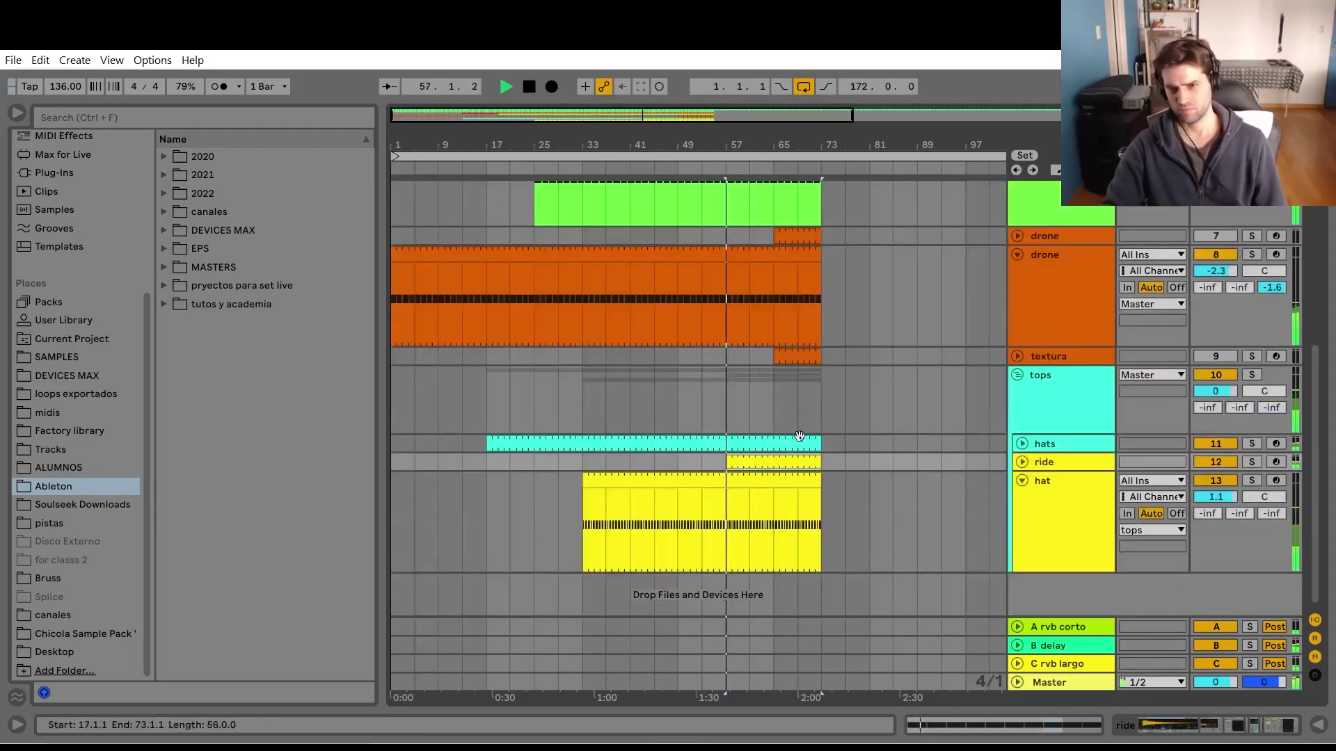
Stop playback, open the kick track's devices and show its Auto Filter's Device On automation.
key("space")
scroll(779, 417, "up", 10)
key("a")
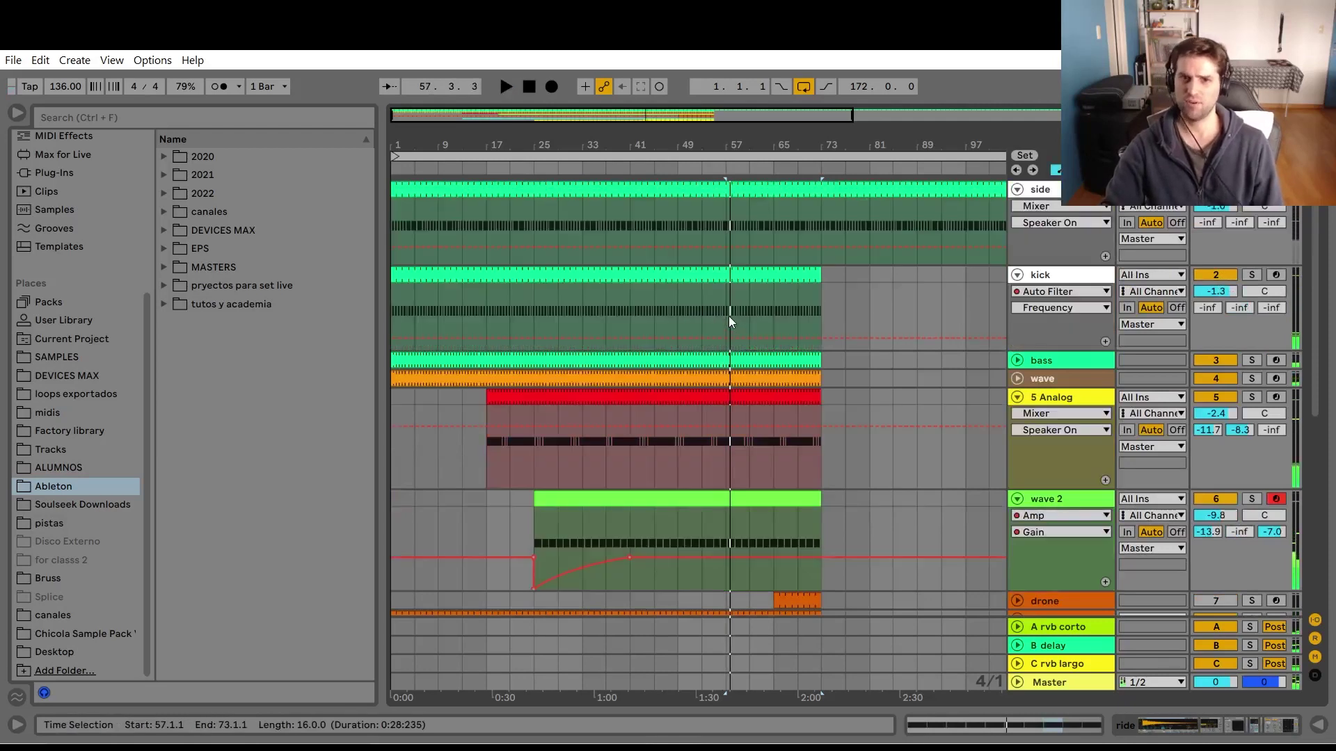
key("a")
double_click(1038, 315)
key("a")
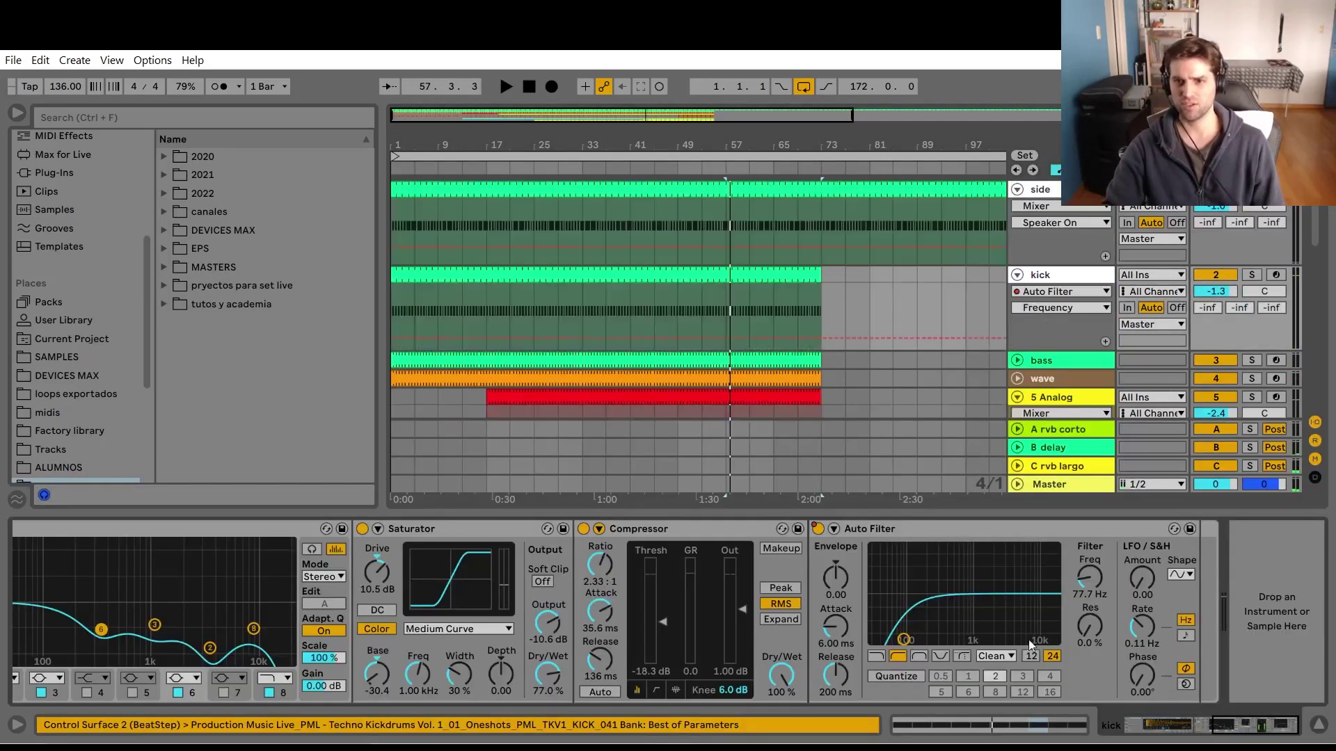
right_click(821, 530)
left_click(840, 192)
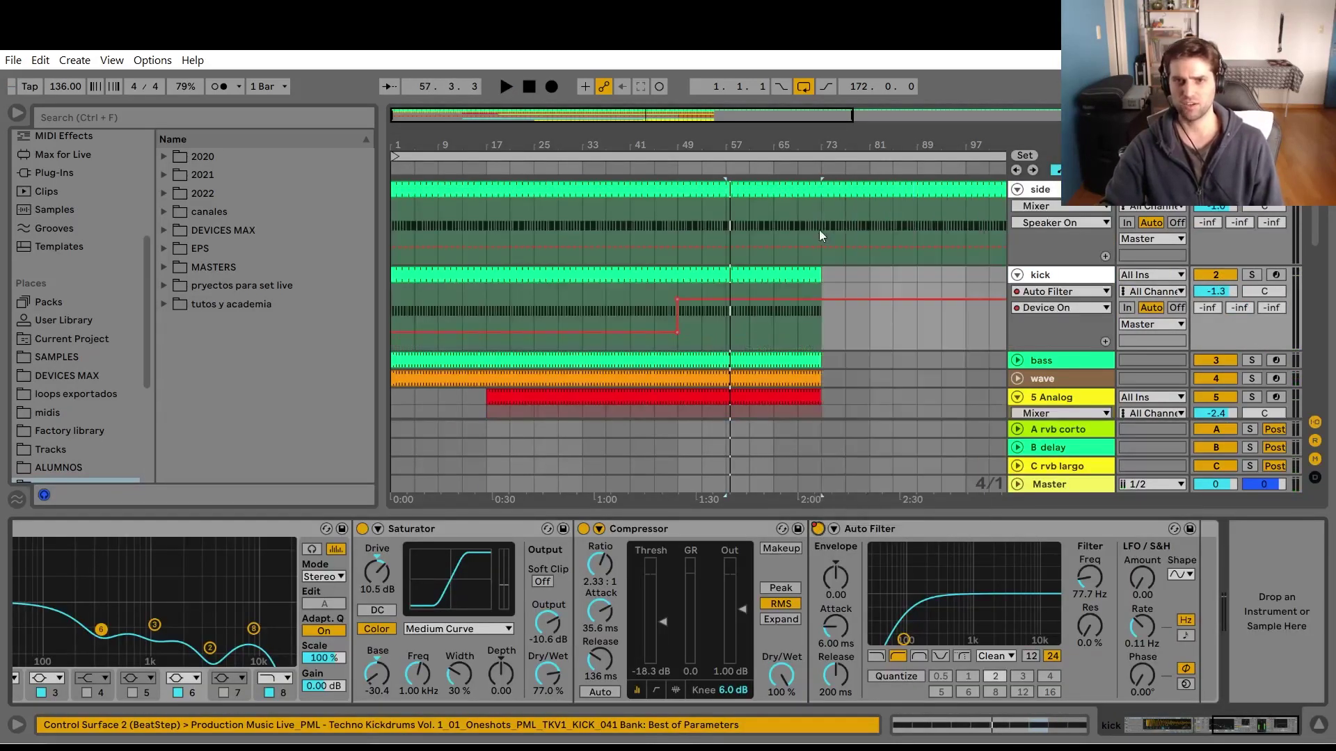
Automate the kick's Auto Filter to switch off at bar 57, play from just before bar 49 and hide the device view.
left_click(732, 299)
left_click_drag(733, 302, 726, 333)
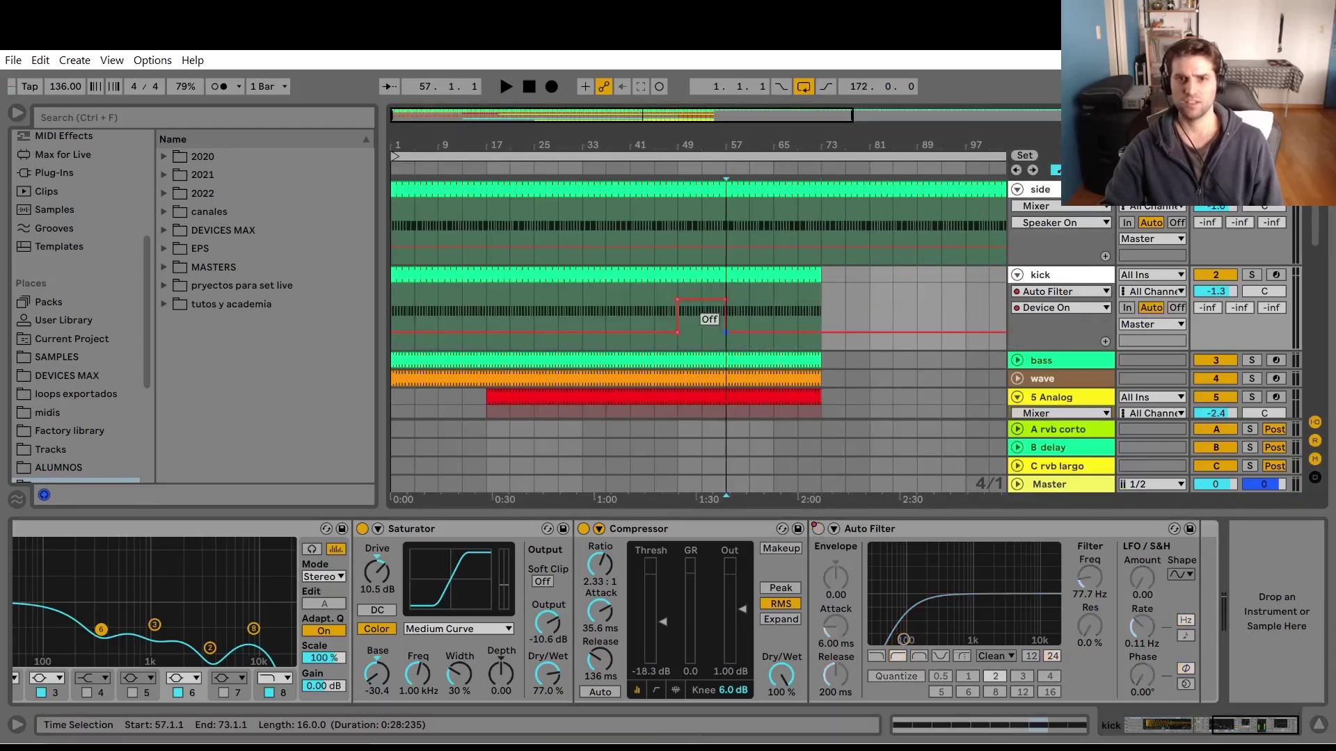
left_click(670, 291)
key("space")
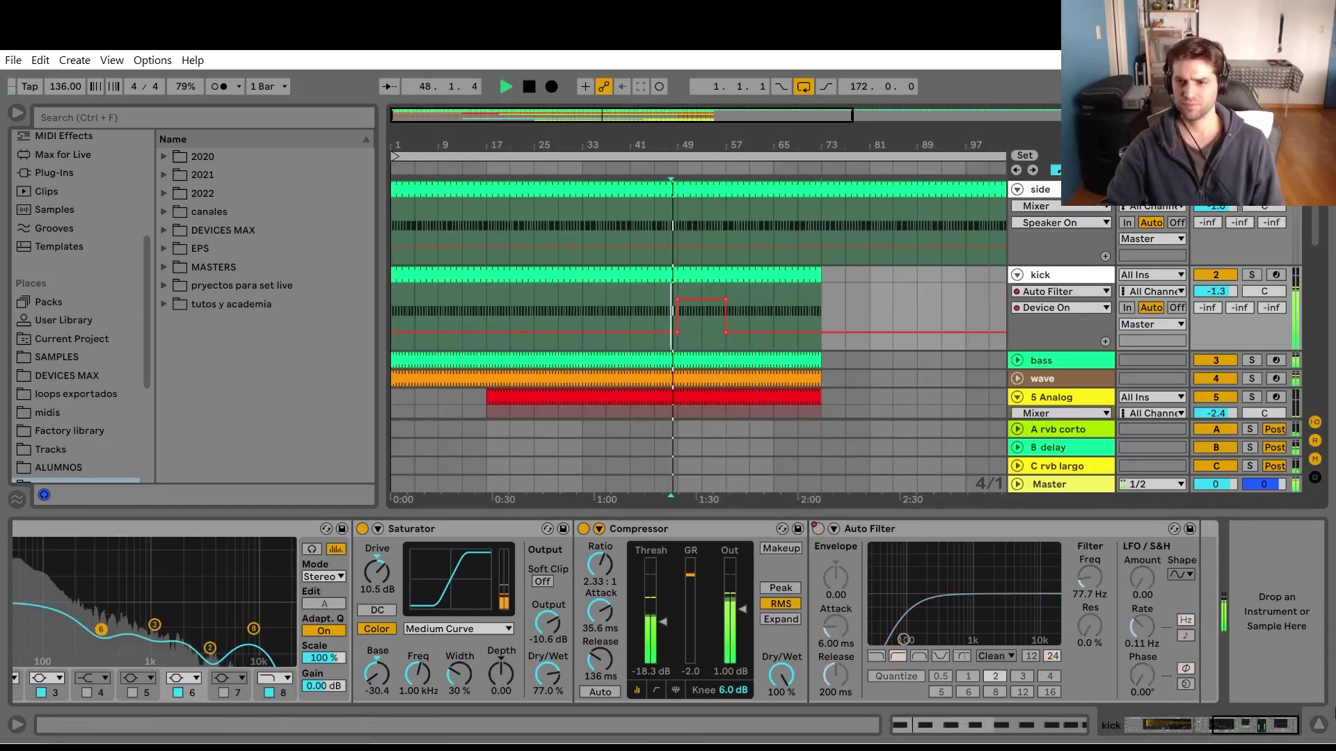
left_click(1318, 724)
Look over the arranged tracks while listening through the kick's filtered passage from bar 49 to bar 57.
scroll(870, 469, "down", 10)
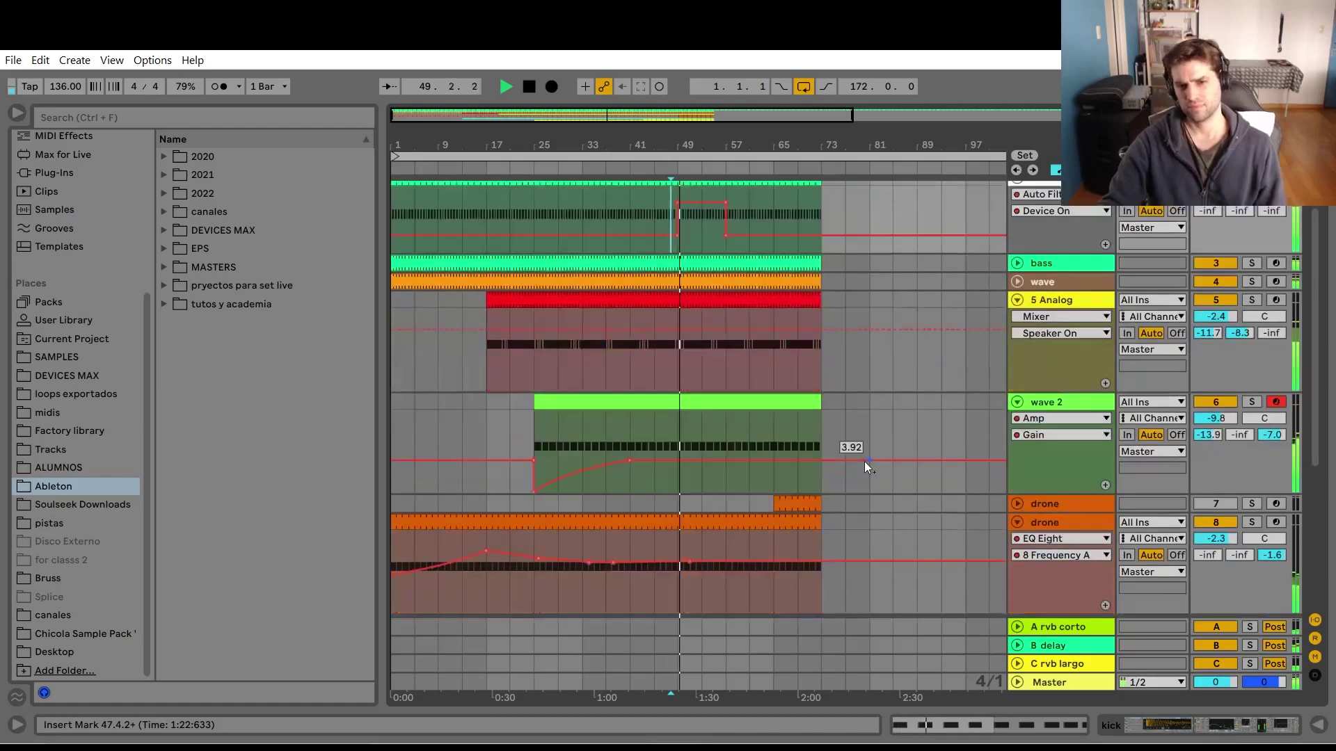
scroll(855, 493, "up", 2)
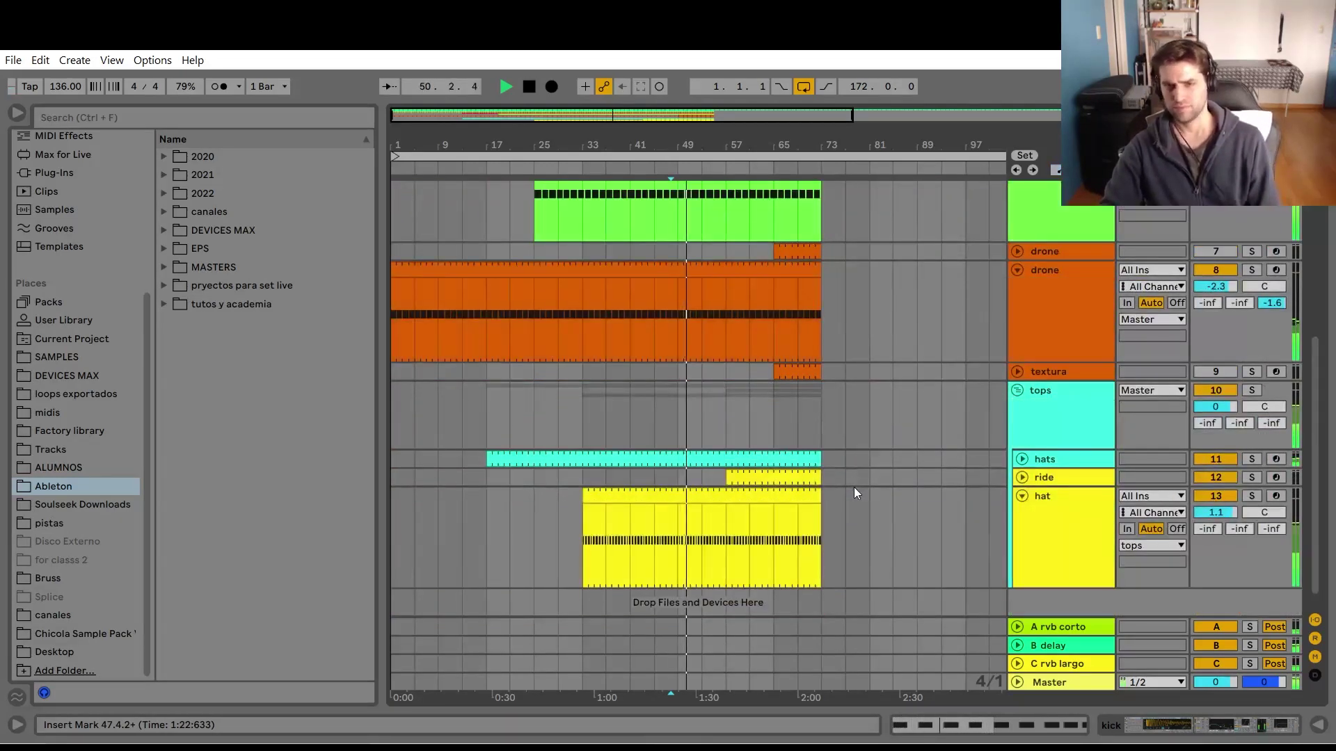
scroll(855, 493, "up", 2)
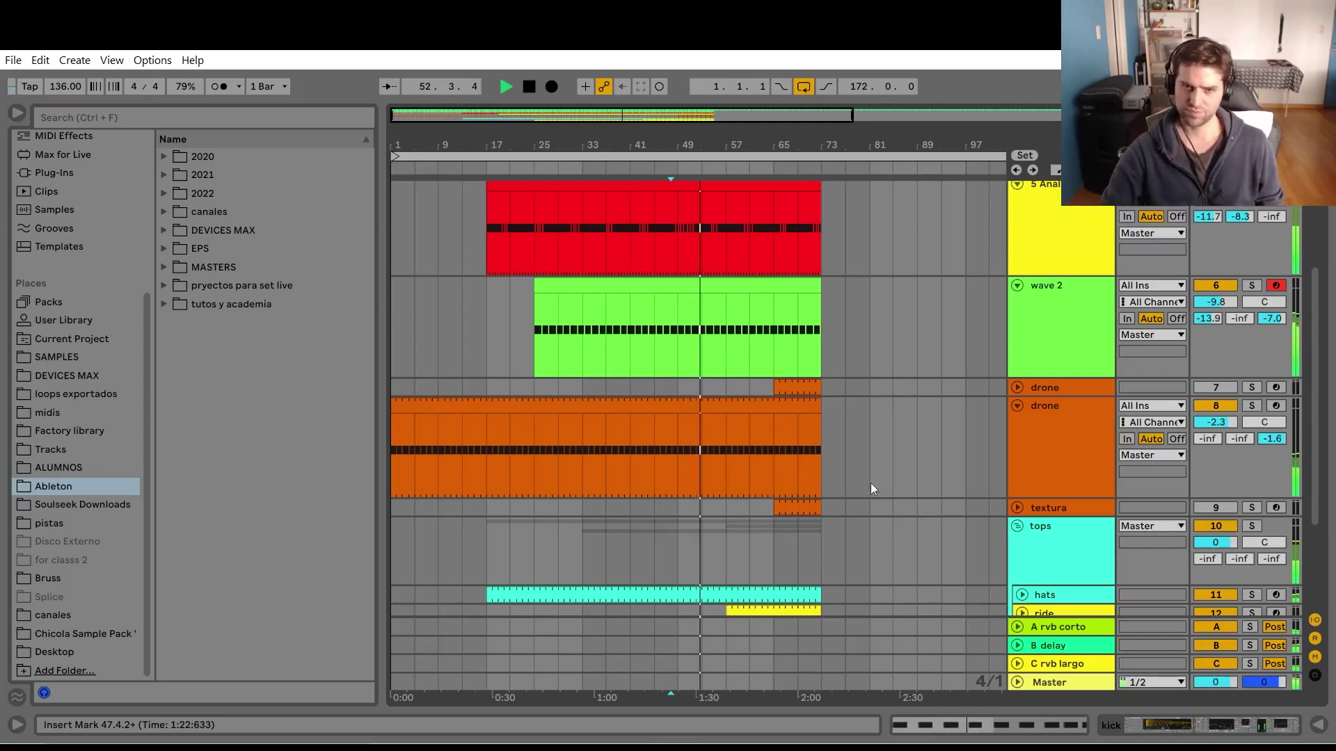
scroll(870, 483, "up", 4)
scroll(849, 444, "up", 4)
scroll(853, 477, "down", 4)
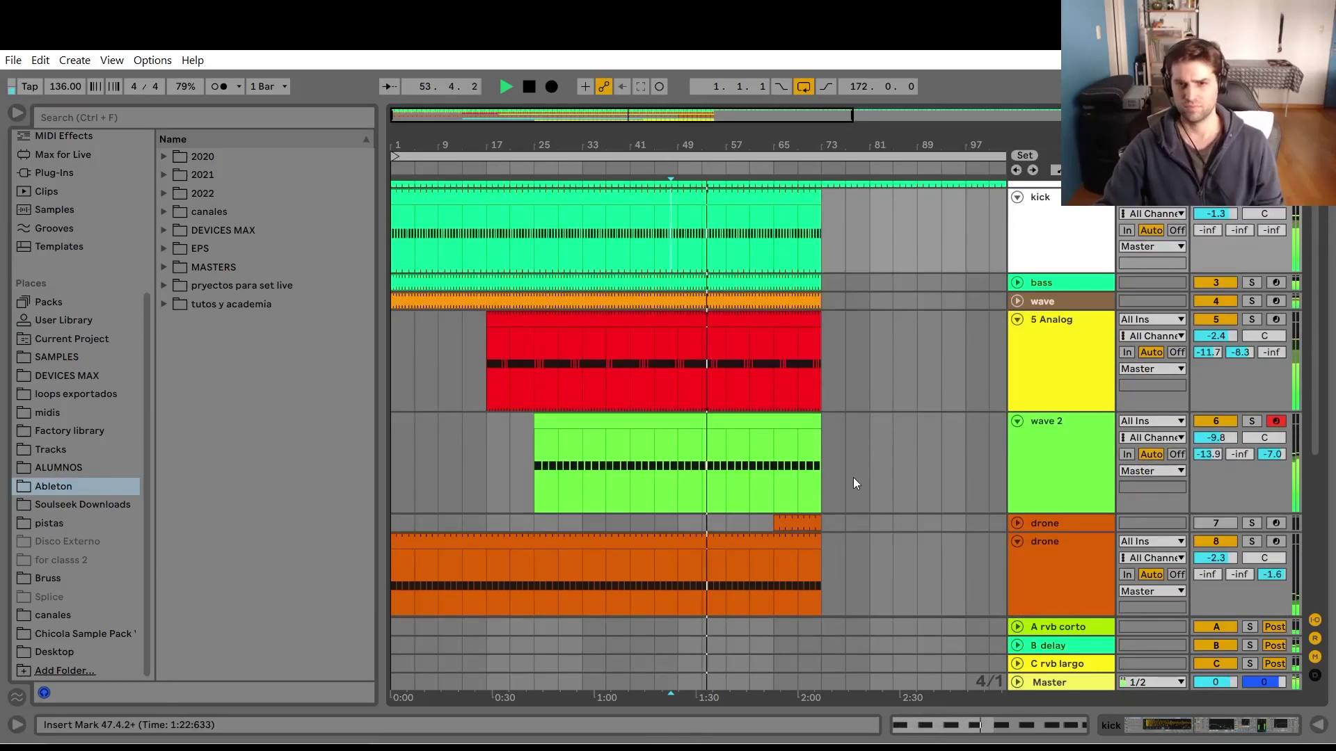
scroll(834, 461, "down", 3)
scroll(805, 470, "down", 3)
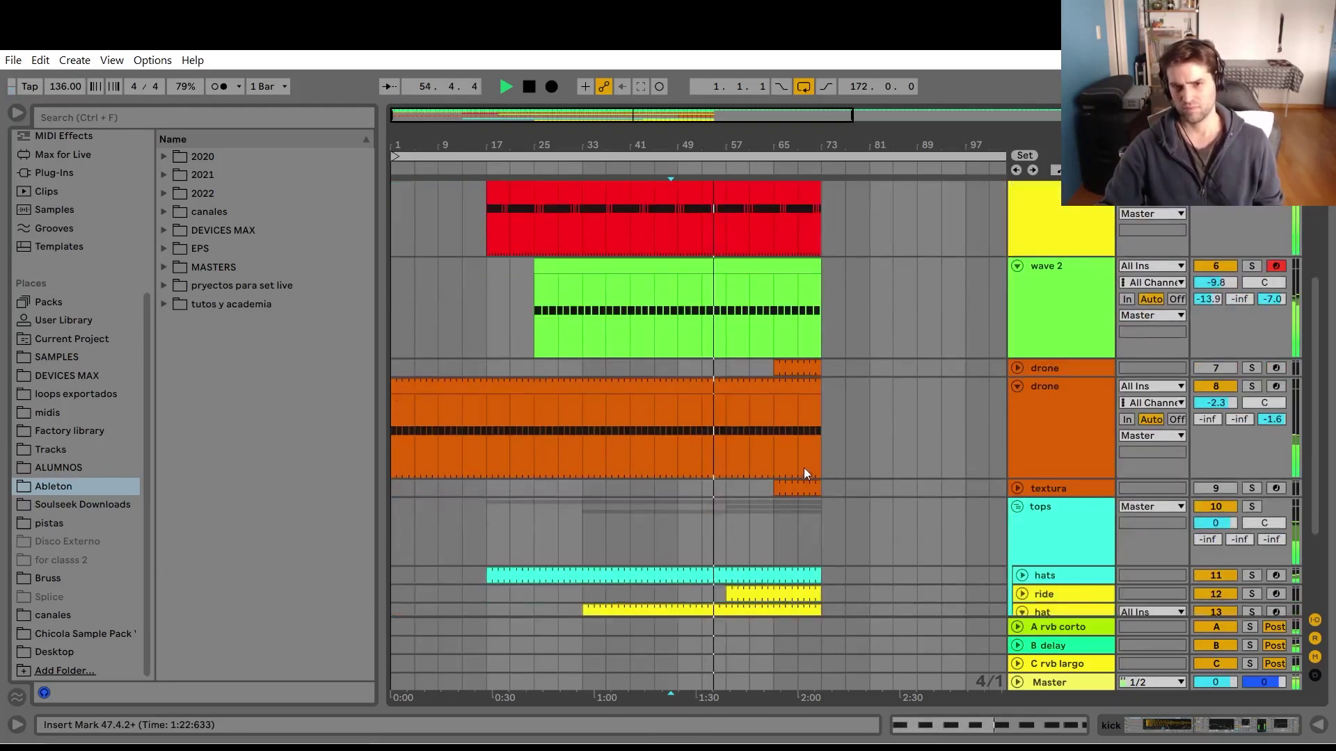
scroll(827, 462, "up", 5)
scroll(827, 464, "down", 5)
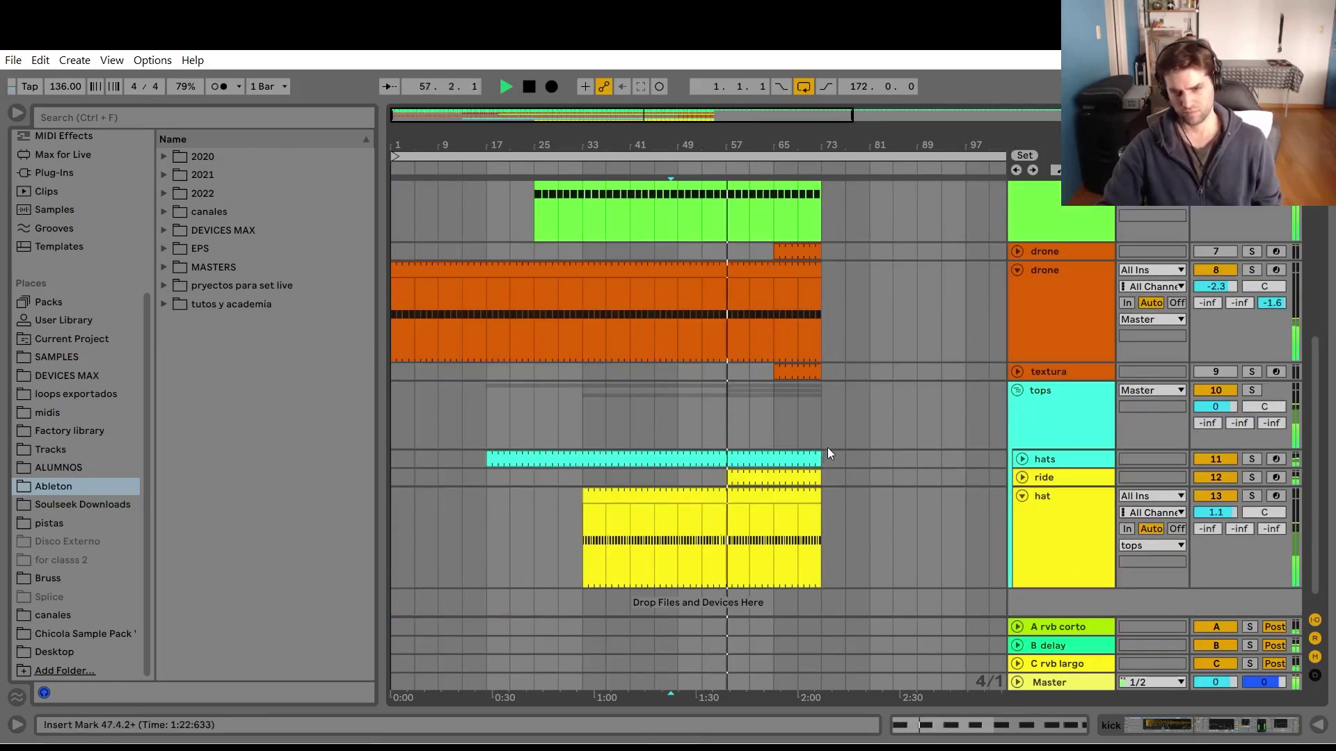
Check the automation of the drone, hat, wave 2 and kick tracks while listening on to about bar 65, leaving the lanes hidden.
scroll(828, 448, "up", 3)
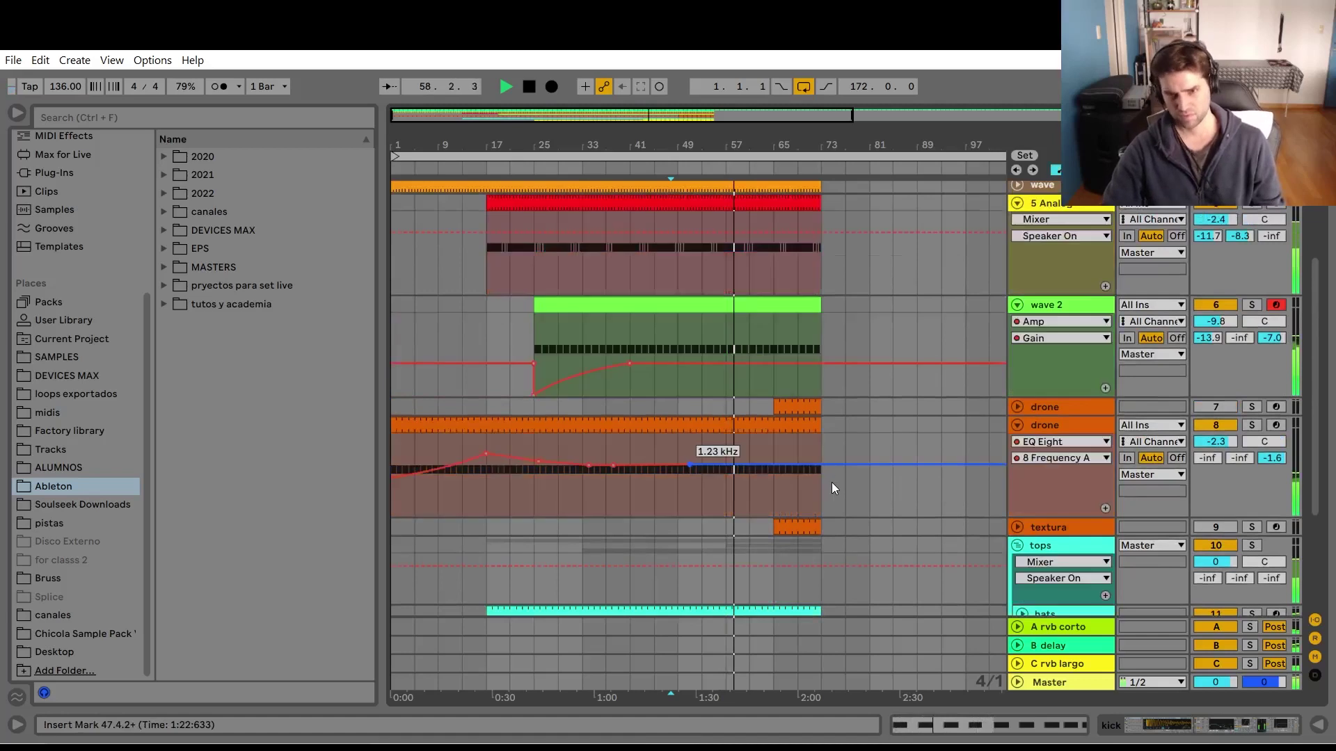
scroll(855, 522, "down", 3)
left_click(1058, 540)
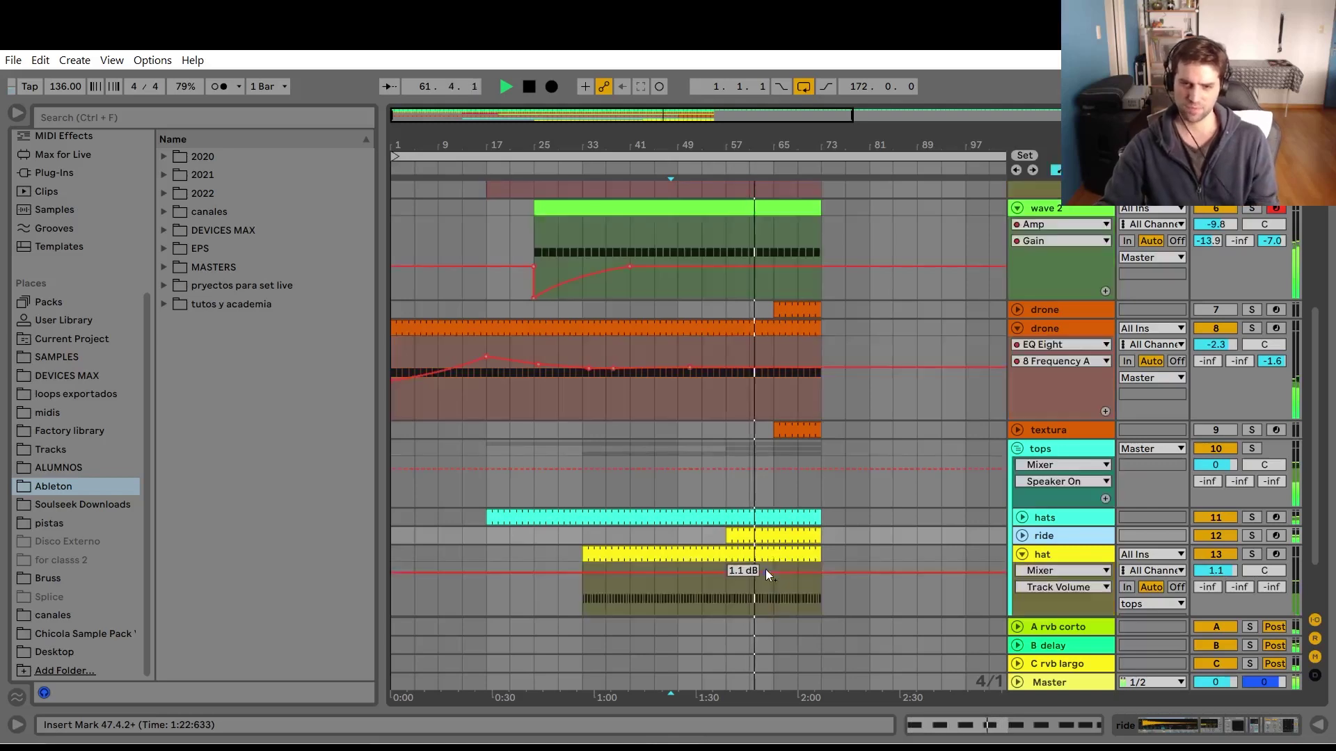
scroll(850, 473, "up", 3)
key("a")
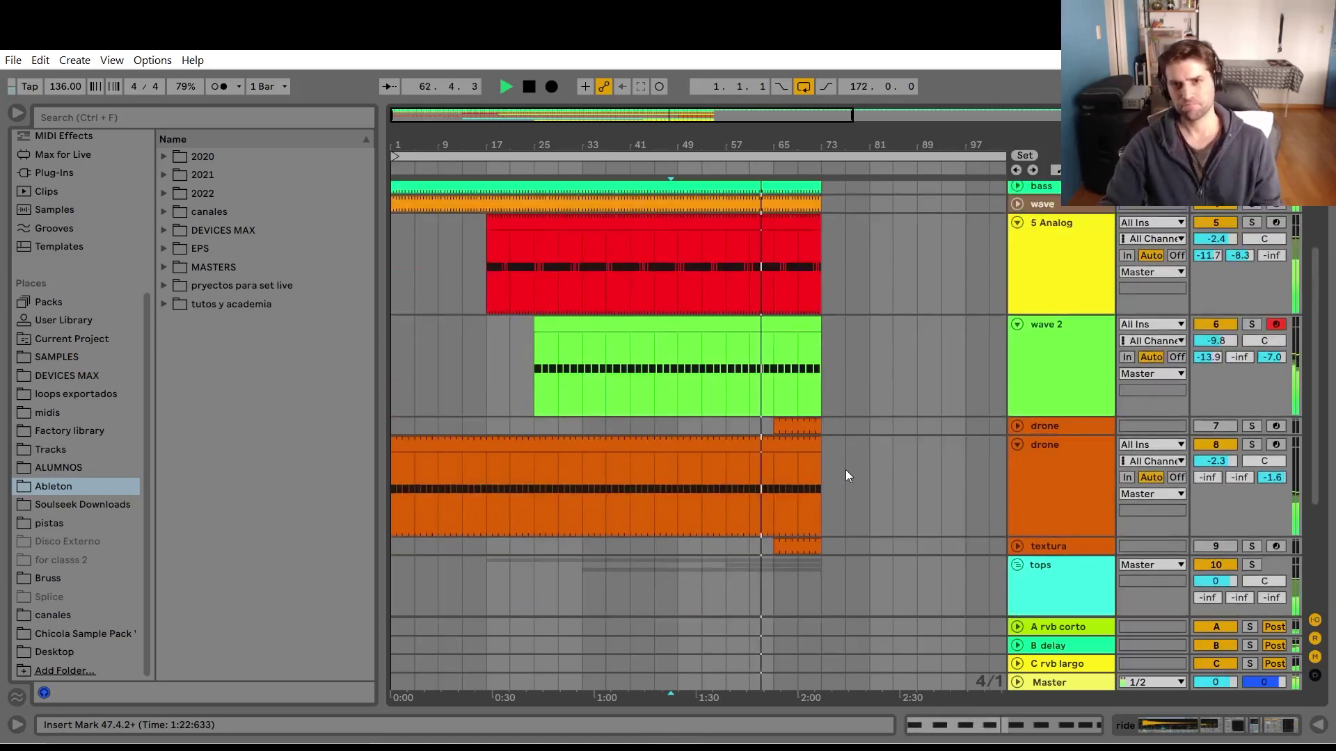
scroll(845, 470, "up", 4)
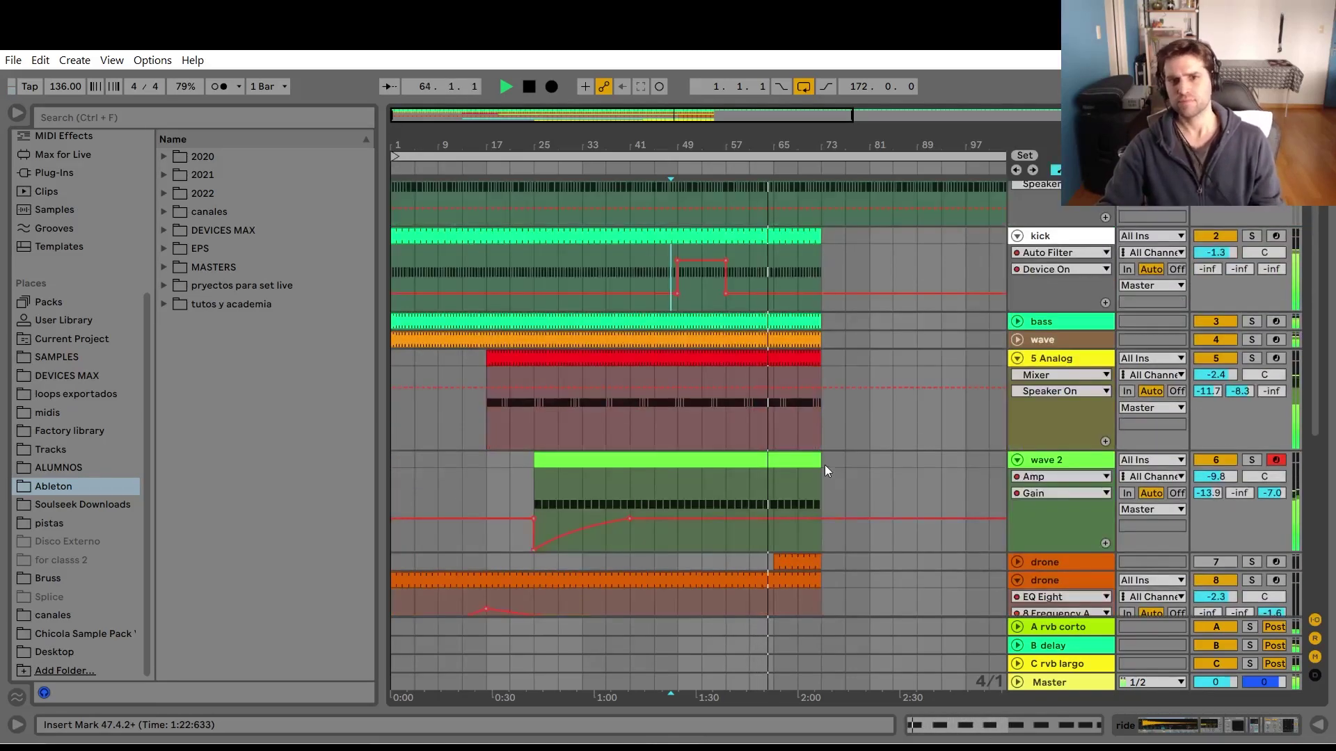
key("a")
scroll(821, 473, "down", 3)
scroll(810, 490, "down", 2)
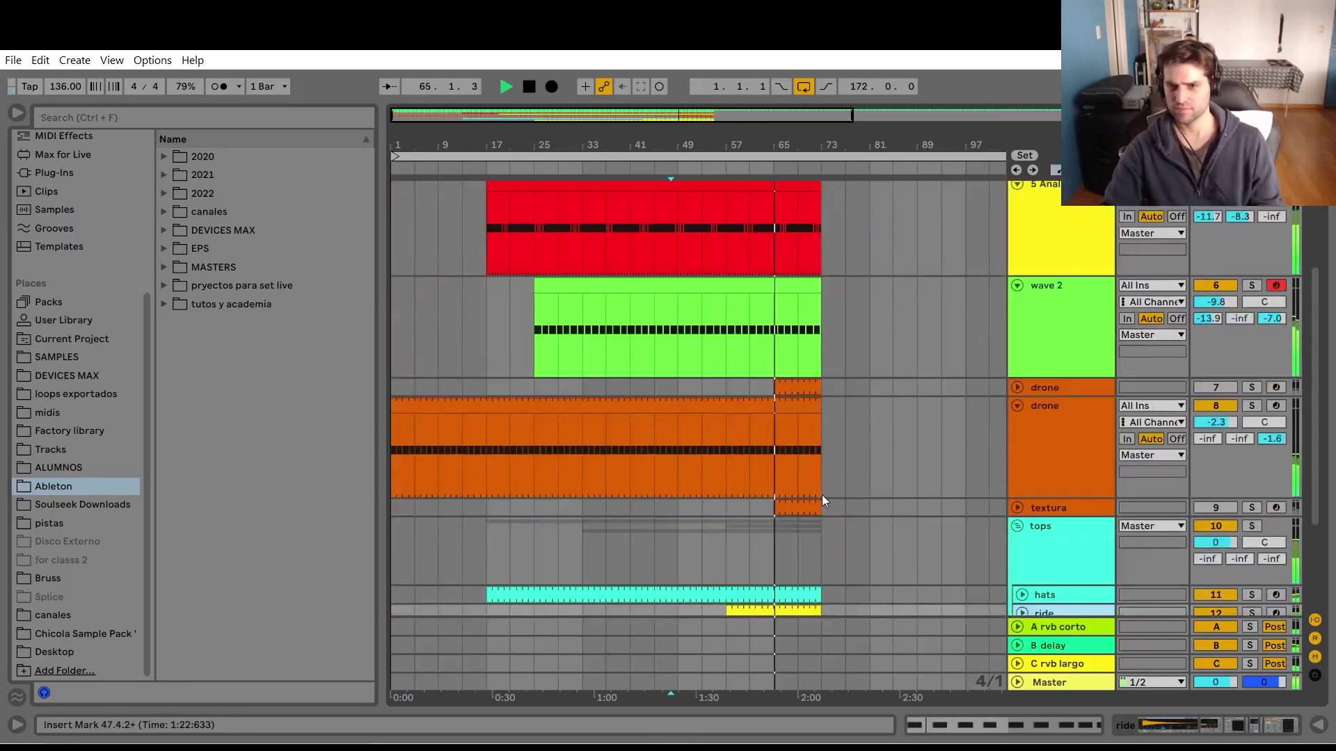
scroll(821, 495, "up", 3)
Fold all tracks and zoom out the timeline to show the arrangement beyond bar 113.
left_click(869, 403)
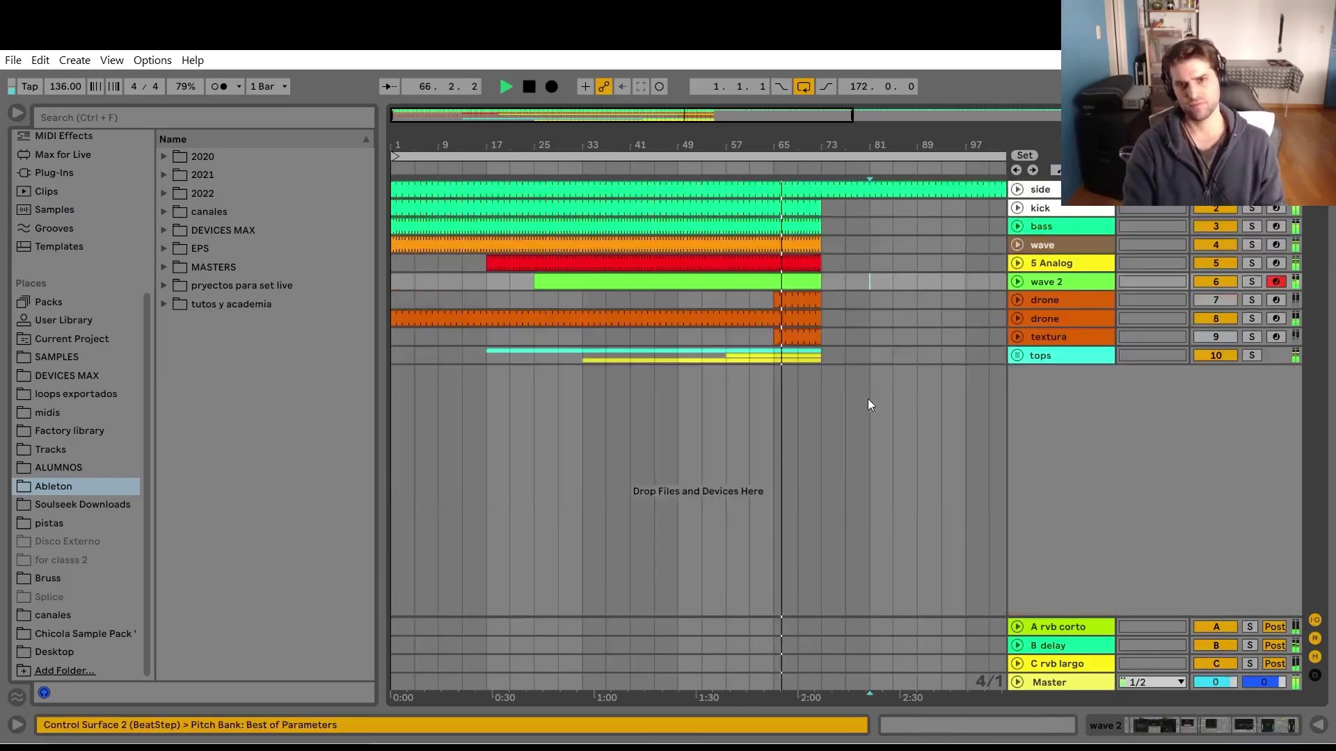
key("alt+u")
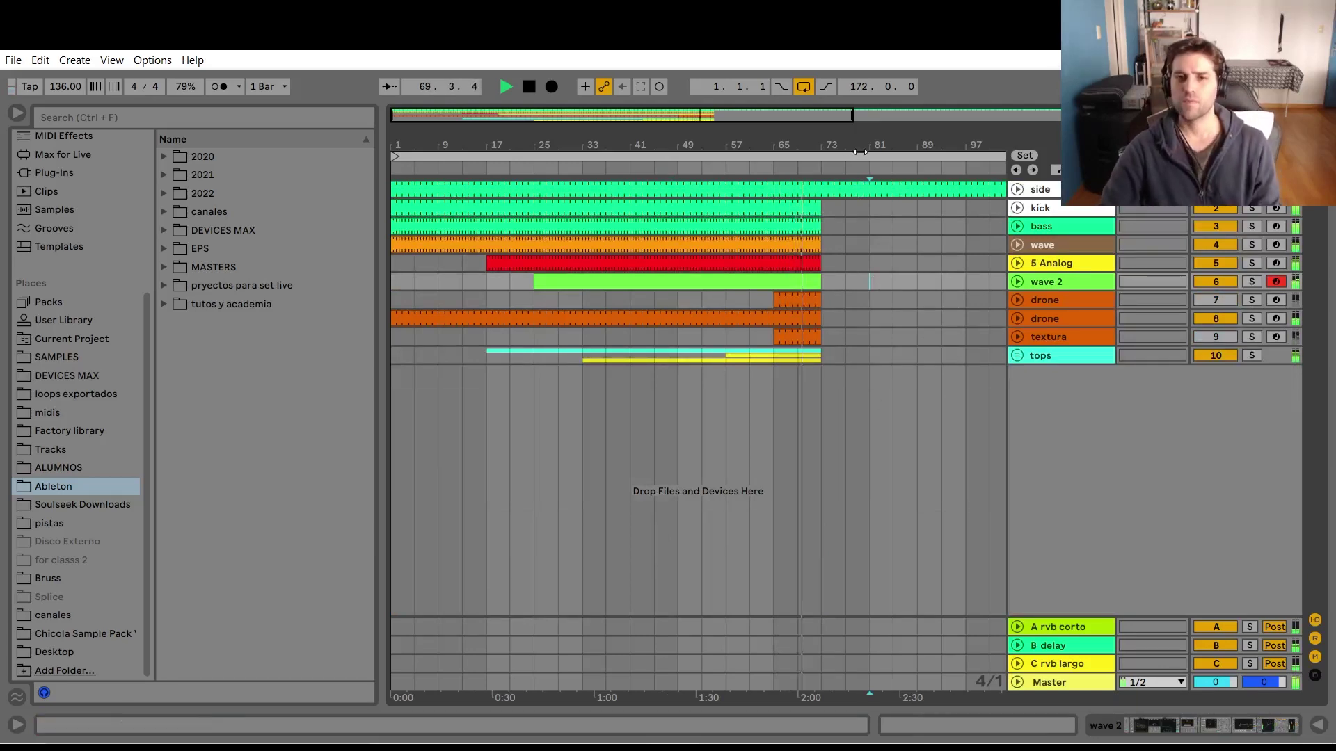
key("minus")
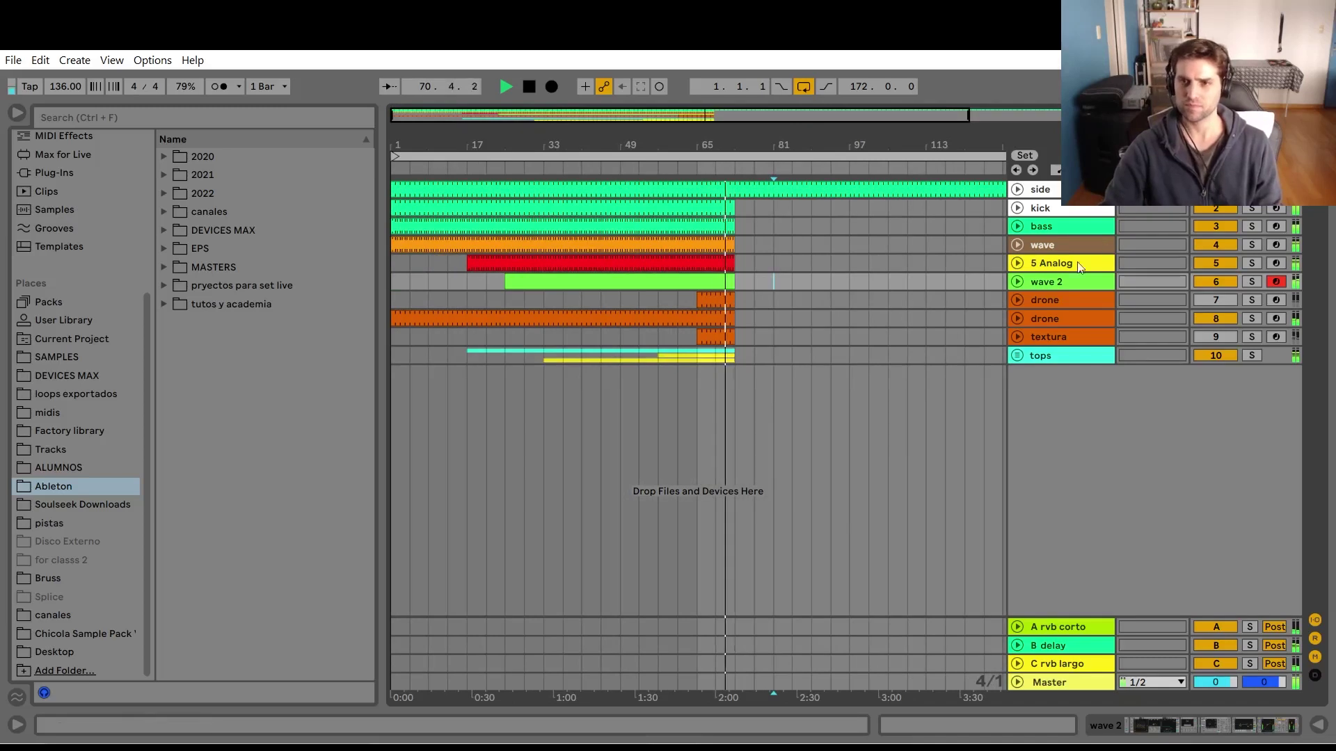
Unfold the bass, wave, 5 Analog and wave 2 tracks to examine where their clips end around bar 73, and fold all tracks again.
left_click(1017, 282)
left_click(1017, 263)
left_click(1016, 245)
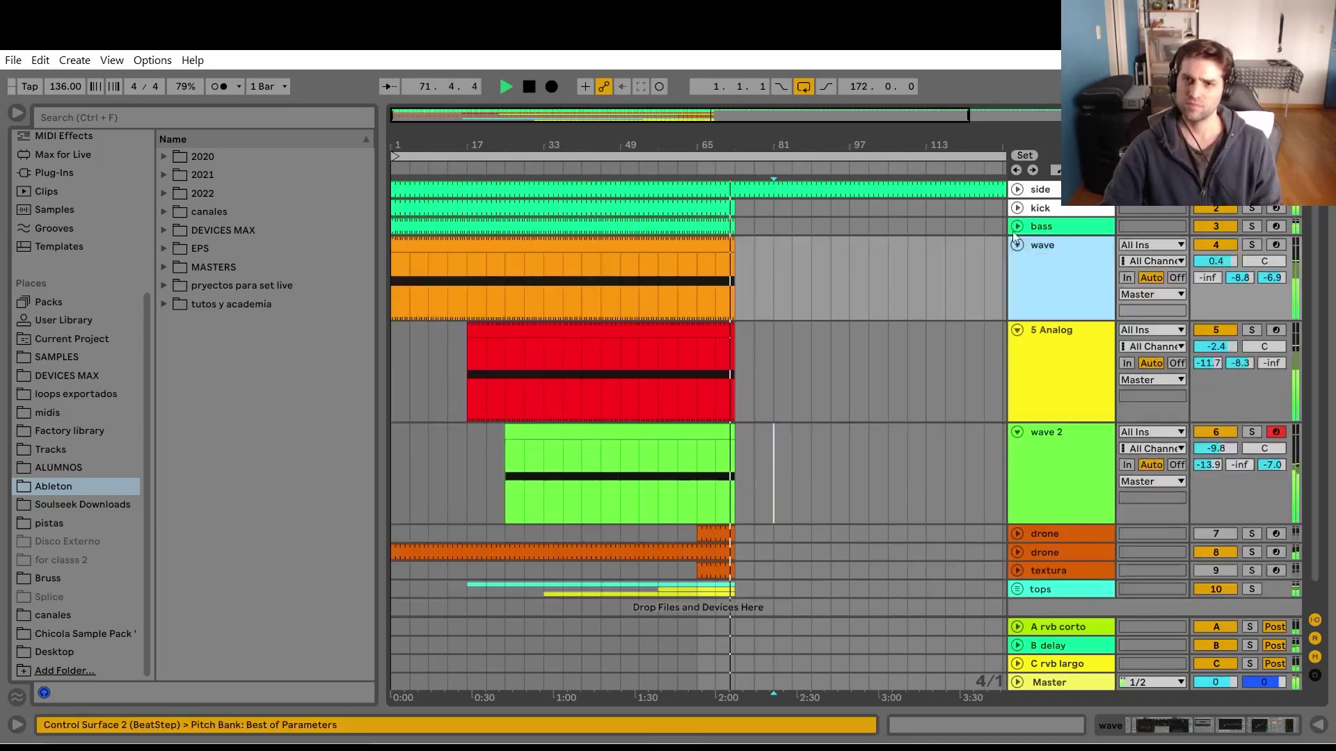
scroll(996, 282, "down", 2)
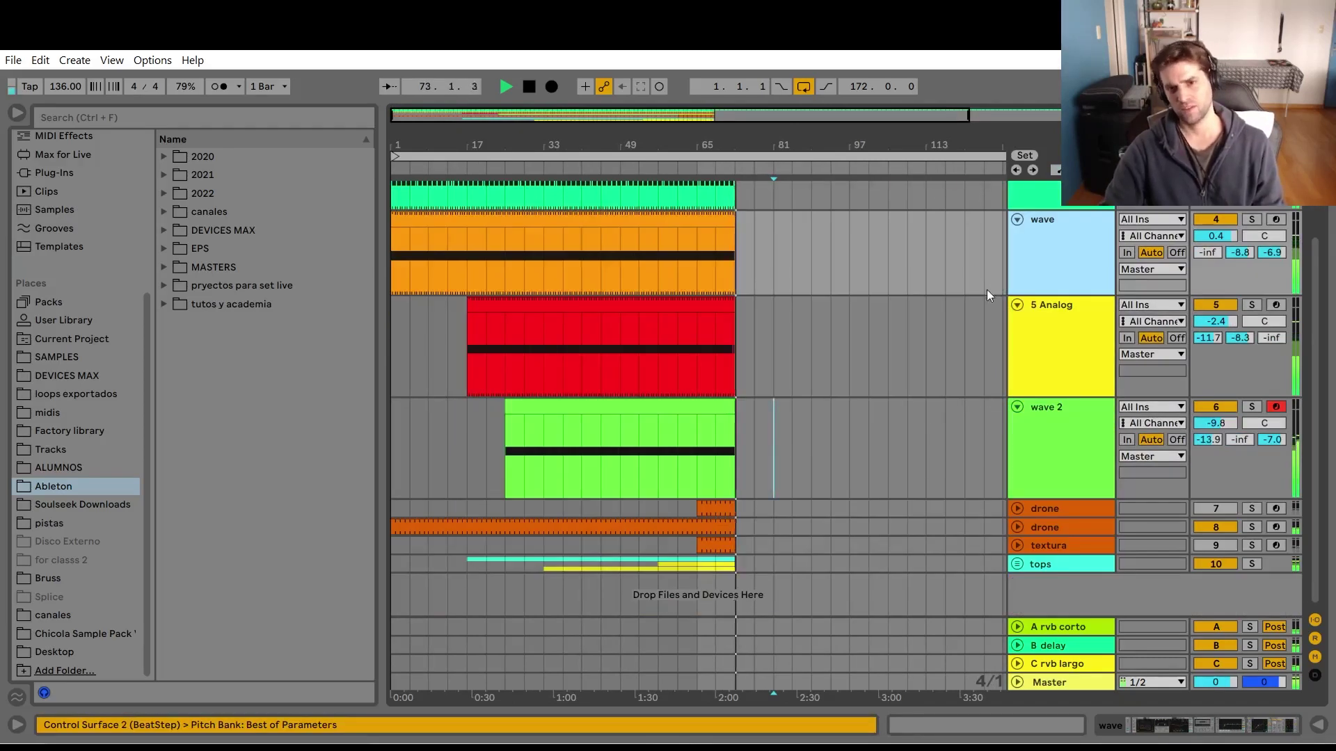
left_click(923, 386)
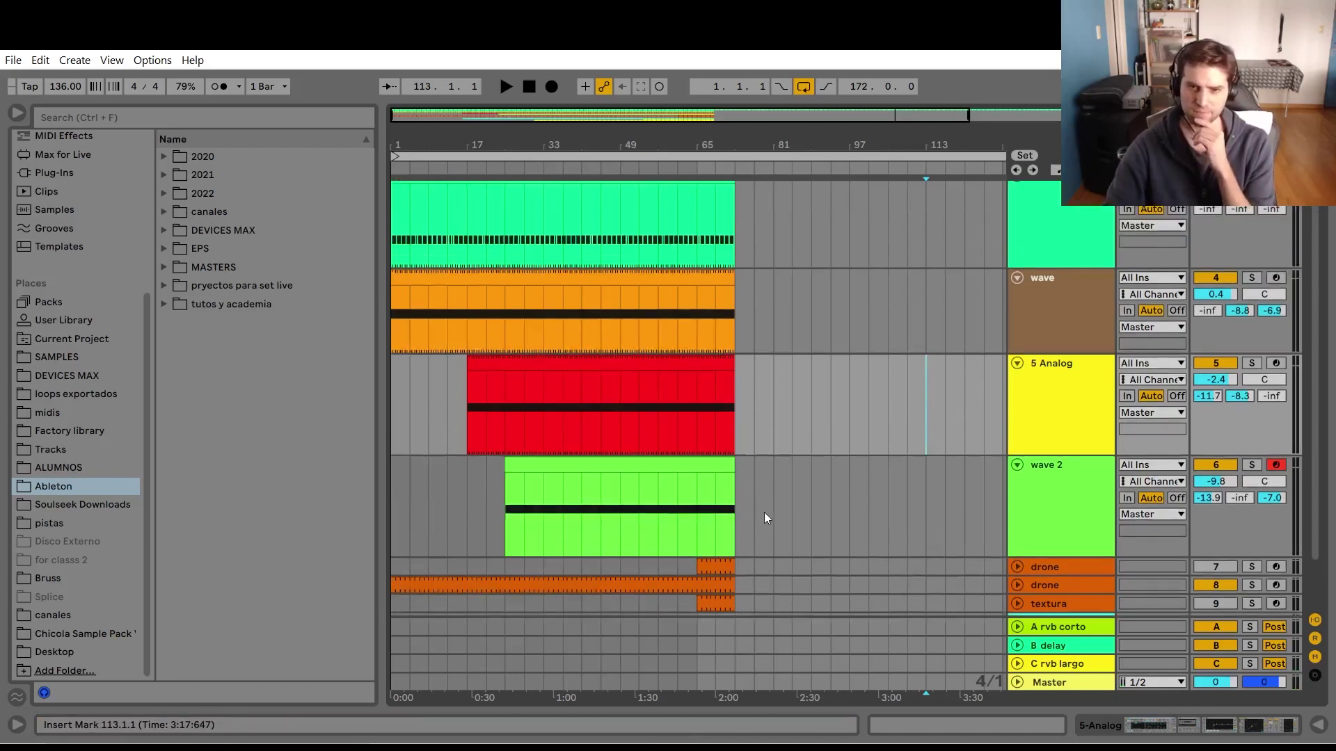
left_click(735, 542)
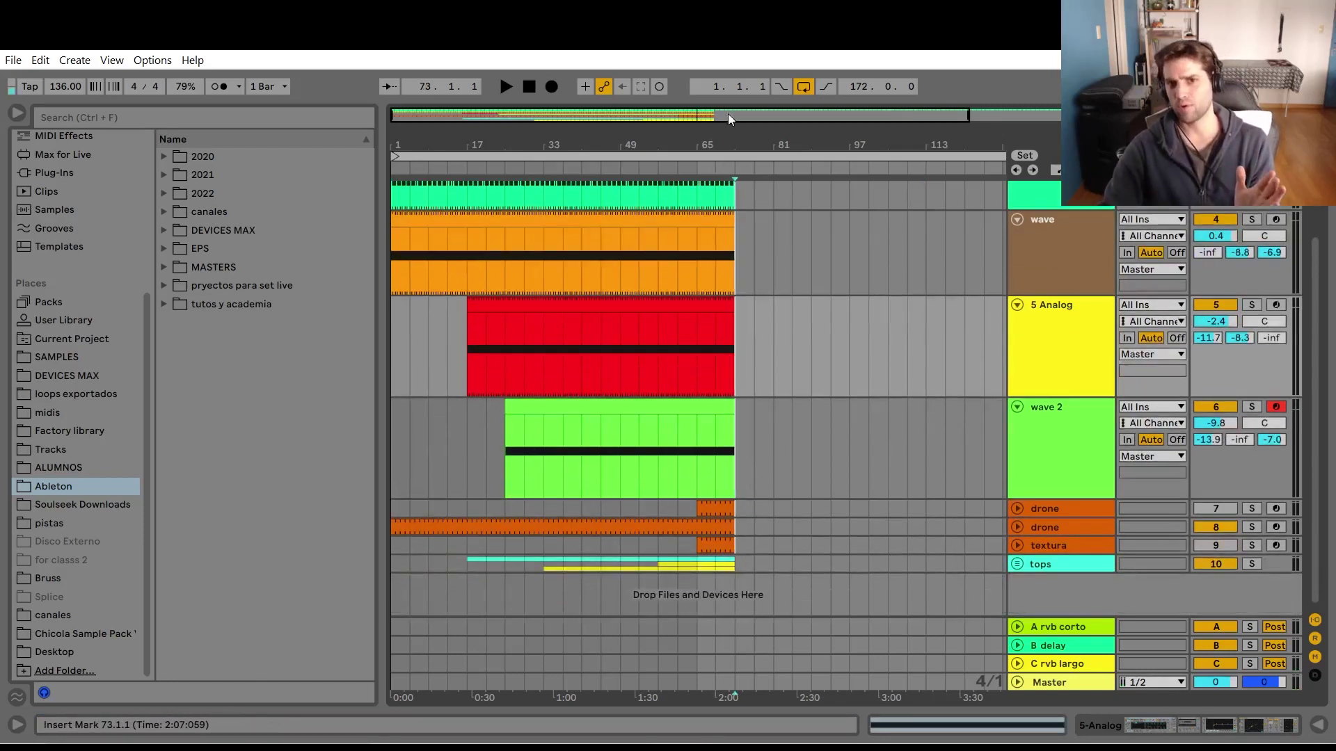
scroll(842, 292, "up", 3)
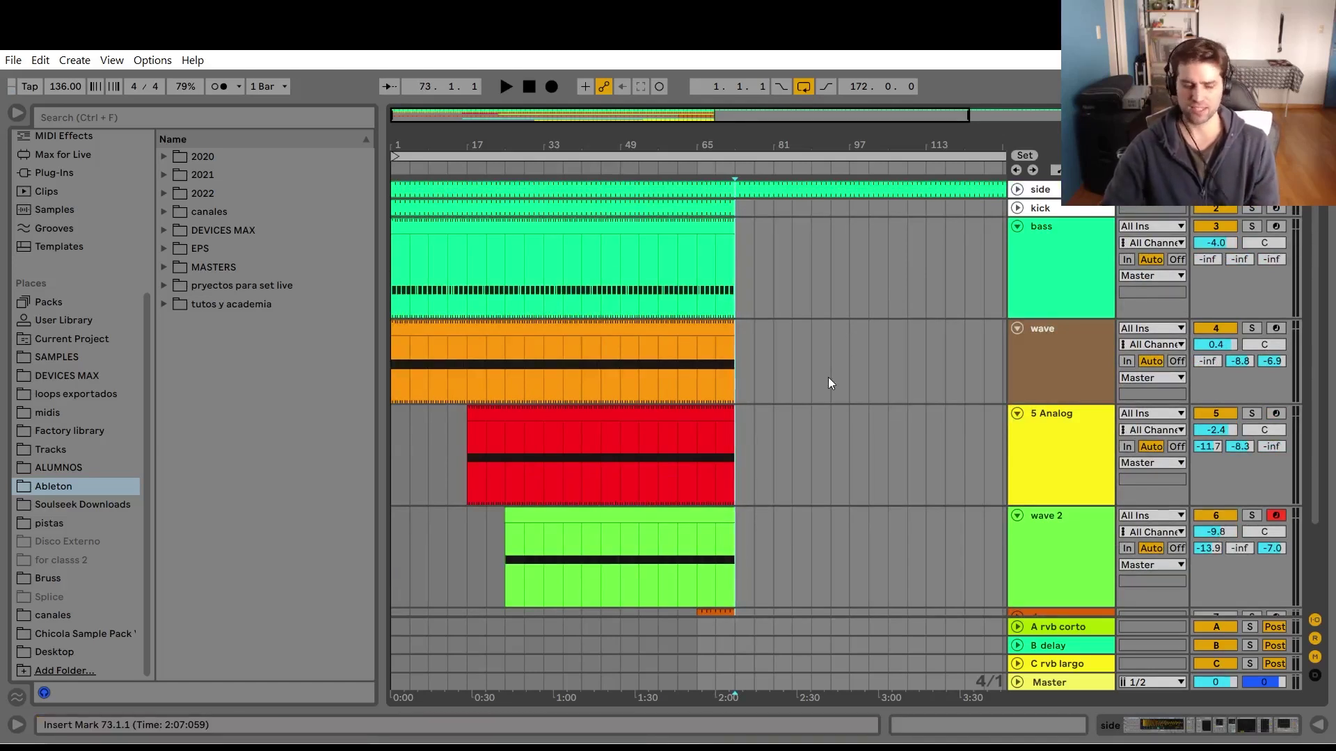
key("alt+u")
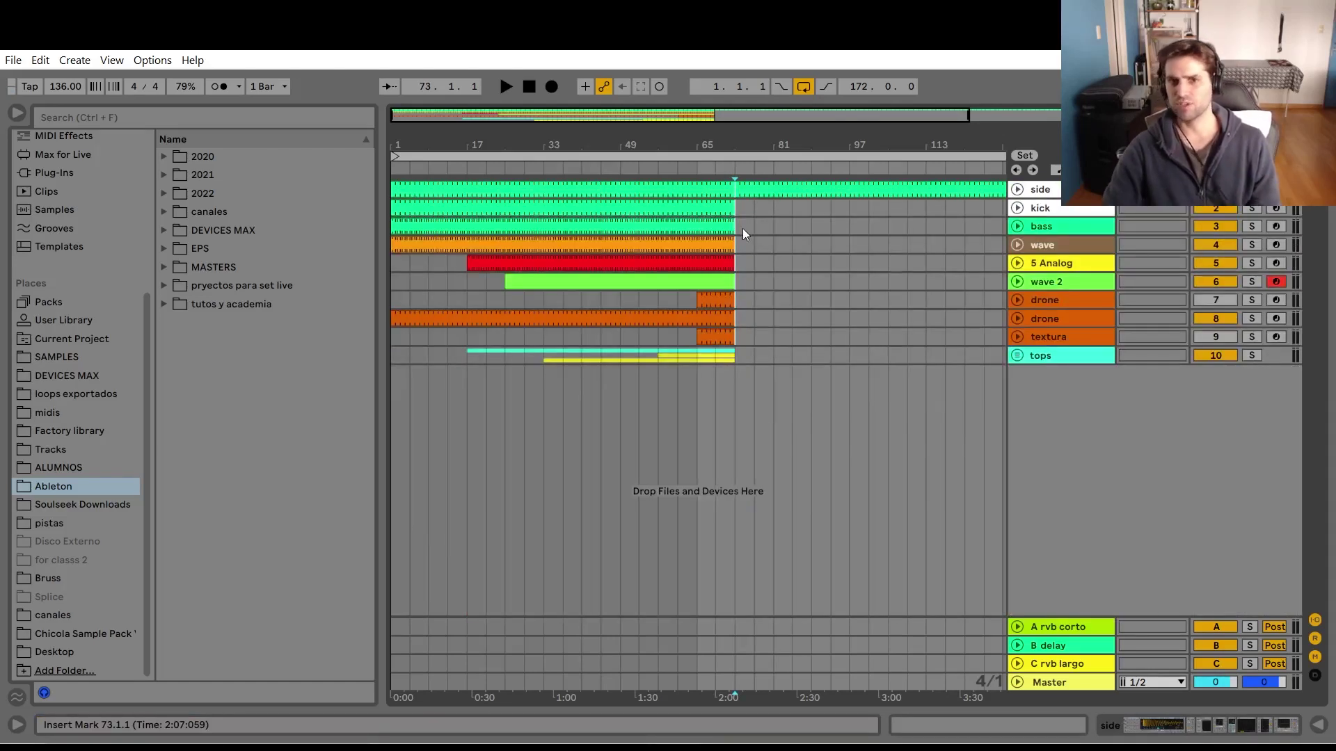
Extend the kick and bass clips from bar 73 to bar 89.
left_click(723, 227)
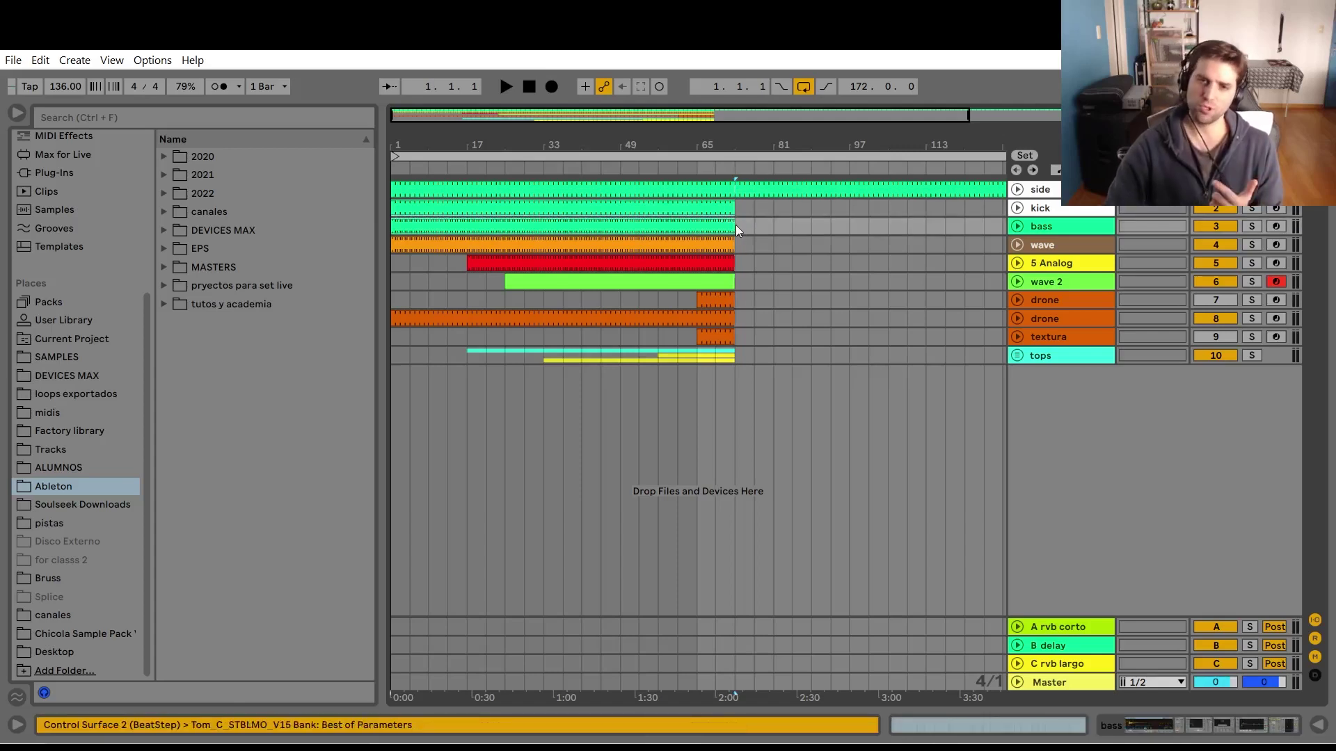
left_click_drag(733, 226, 811, 224)
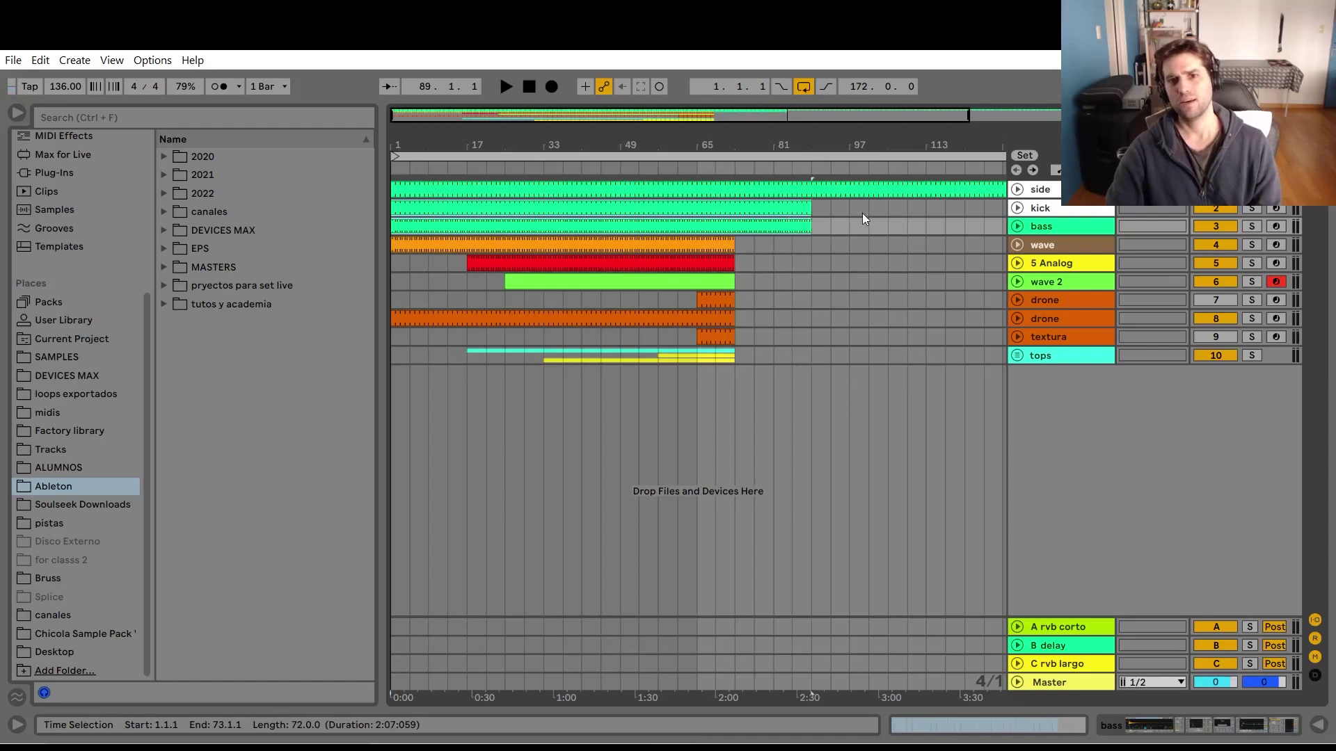
left_click(793, 229)
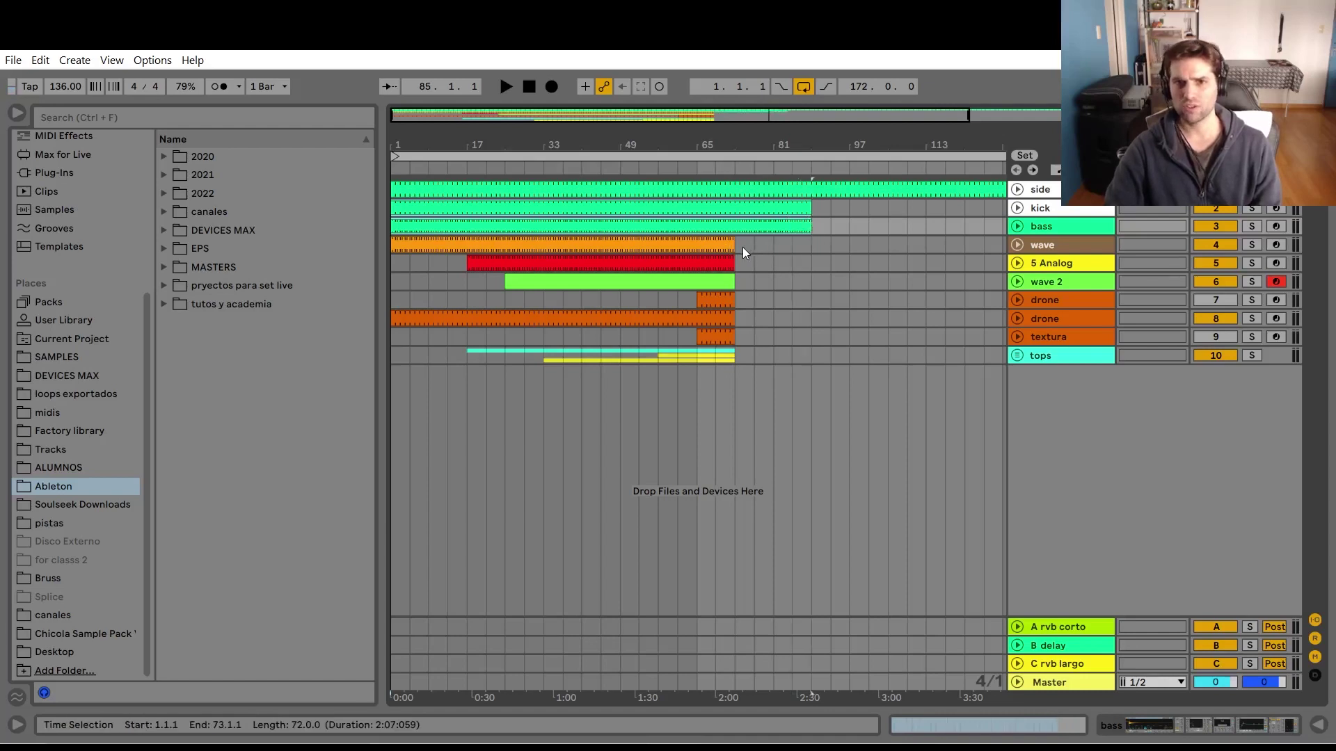
Select the empty 16-bar stretch on the wave track between bars 73 and 89.
left_click_drag(741, 248, 807, 240)
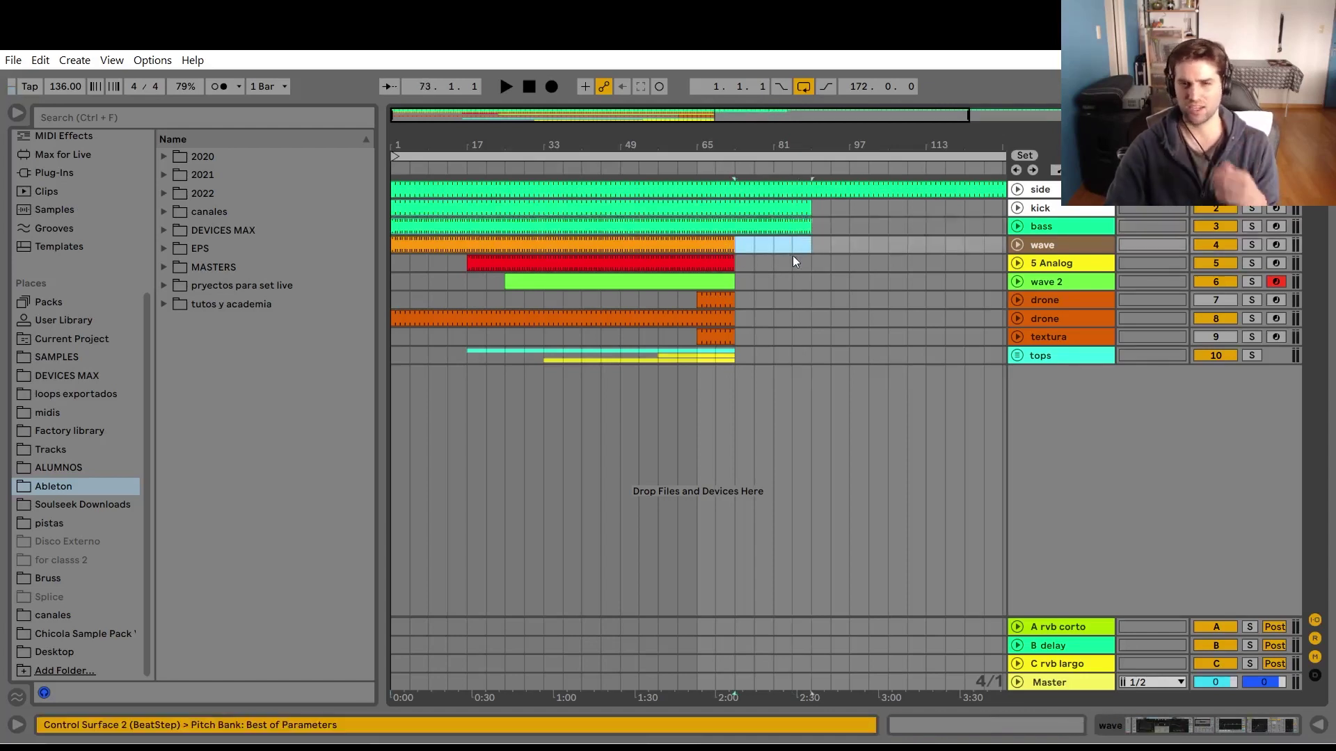
left_click(752, 245, "shift")
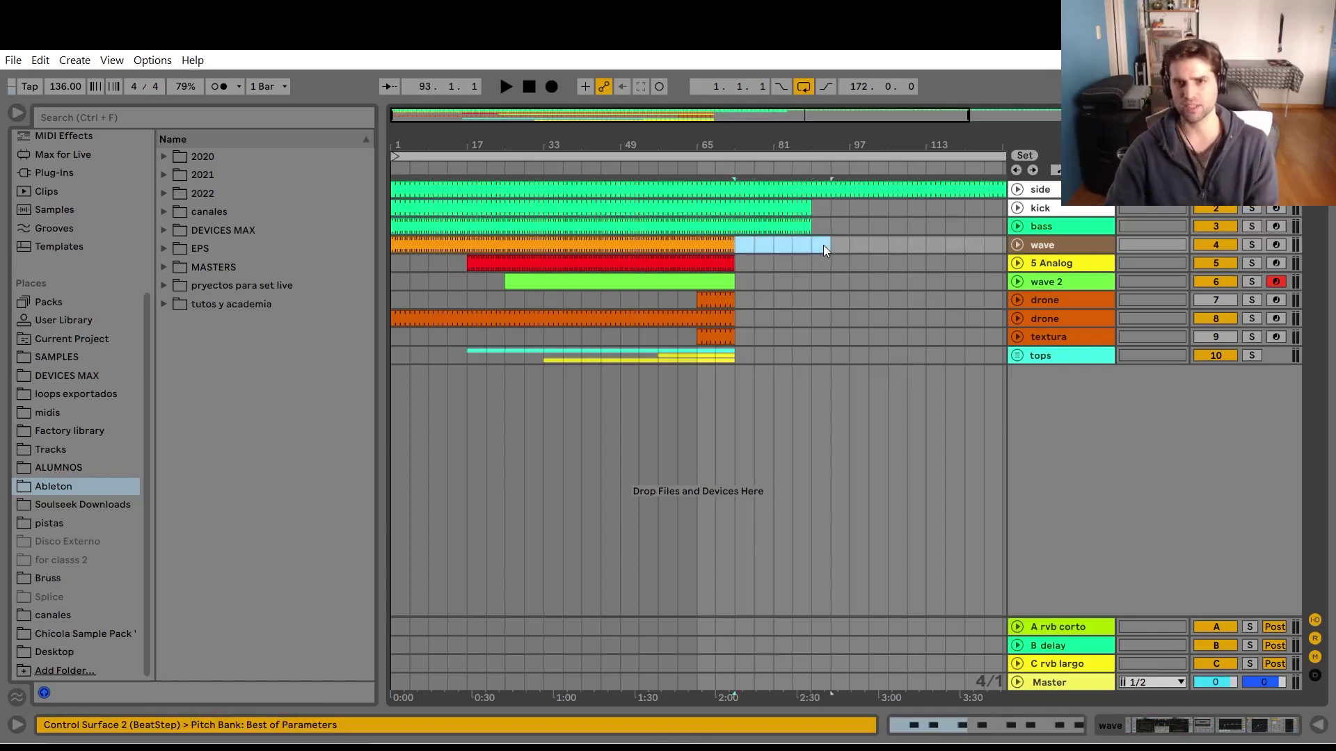
left_click(813, 245, "shift")
left_click(736, 244, "shift")
left_click(811, 245, "shift")
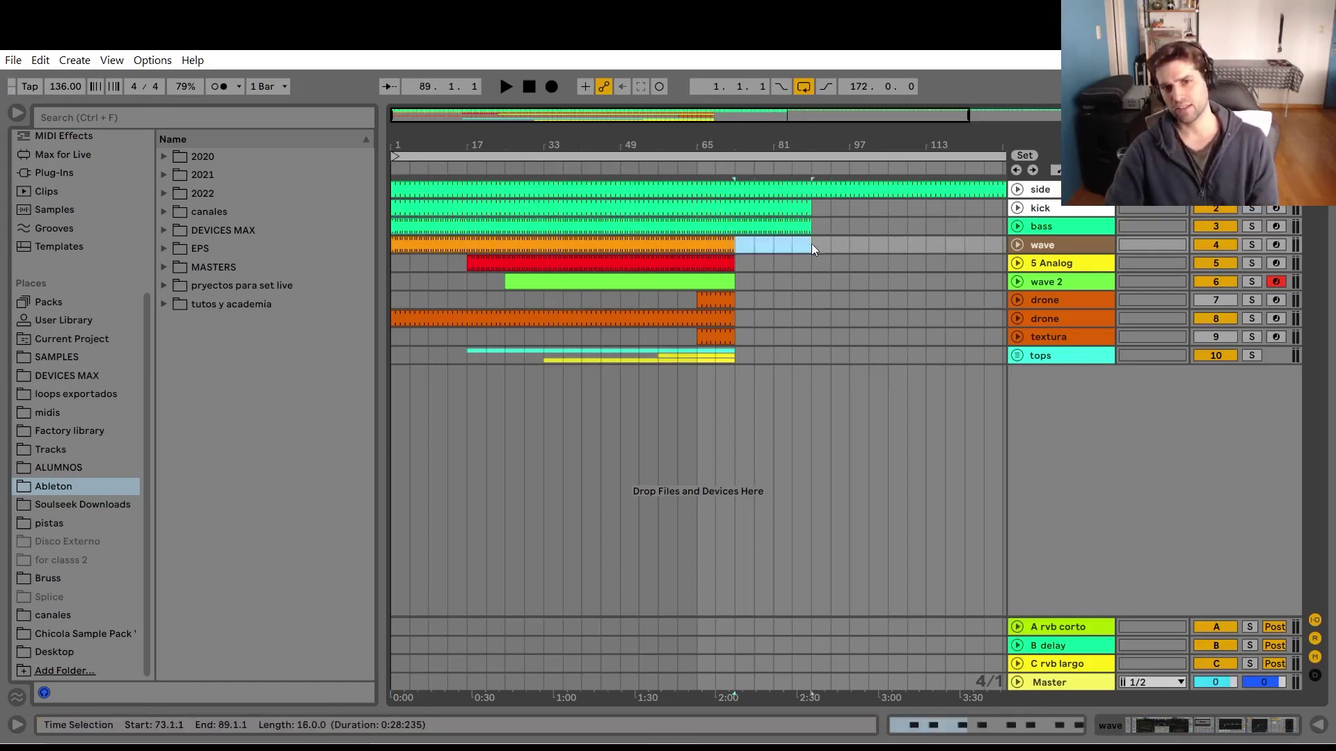
Extend the wave, 5 Analog, wave 2, both drone and textura clips from bar 73 to bar 89.
left_click(714, 247)
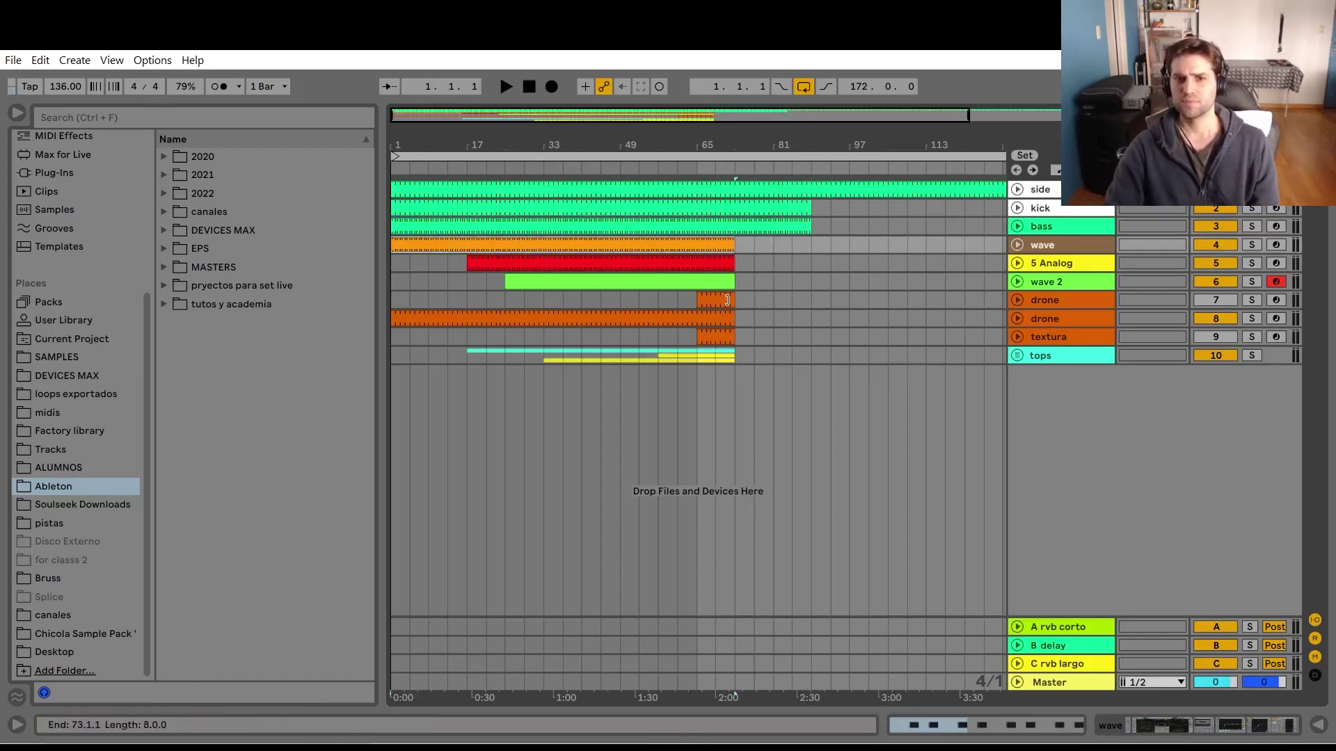
left_click(732, 330, "shift")
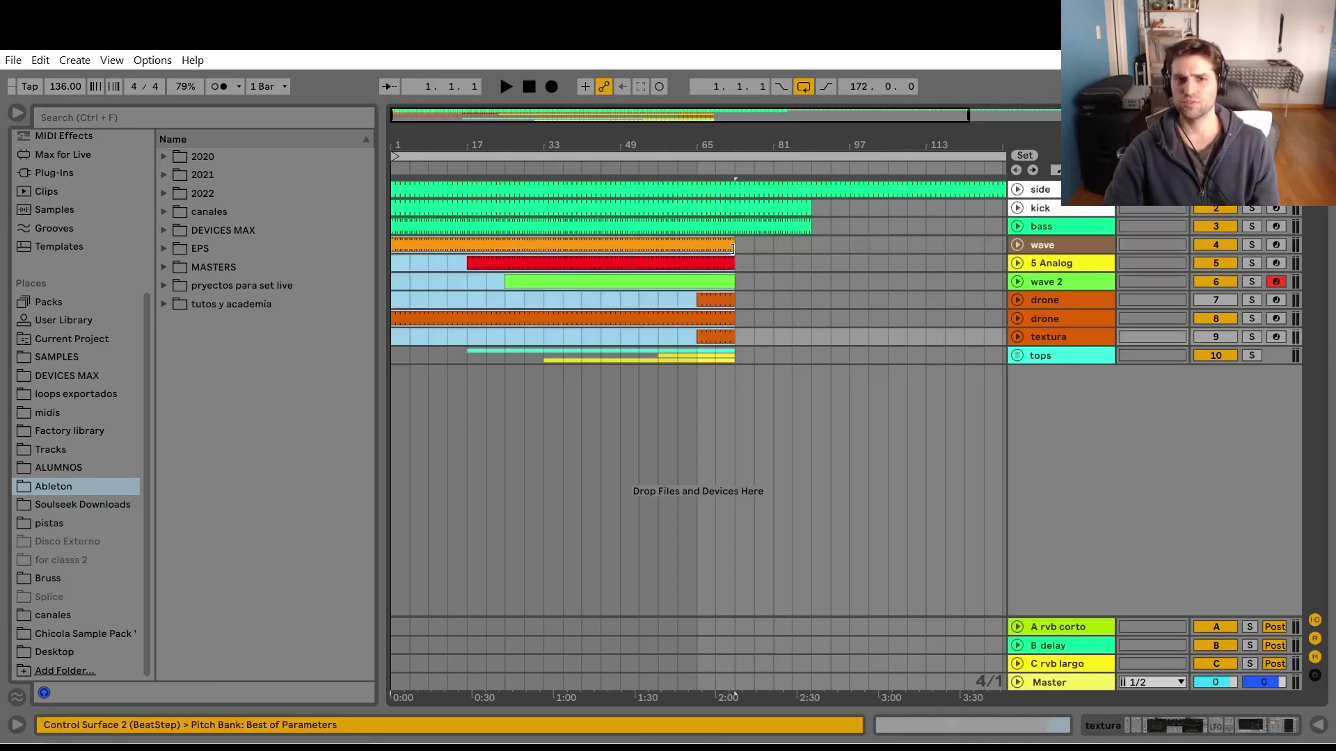
left_click_drag(737, 261, 799, 259)
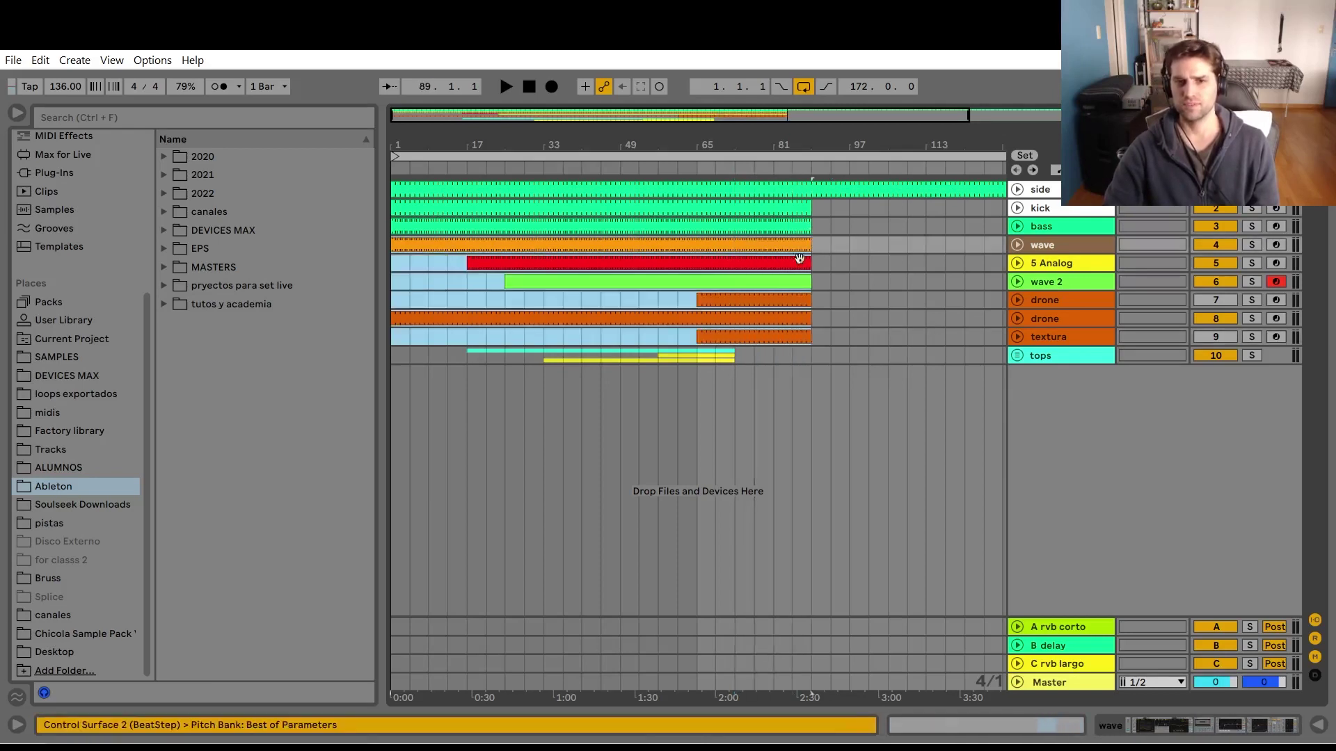
Unfold the tops group and play from around bar 70 to hear the hats drop out at bar 73.
left_click(1016, 355)
left_click(720, 373)
key("space")
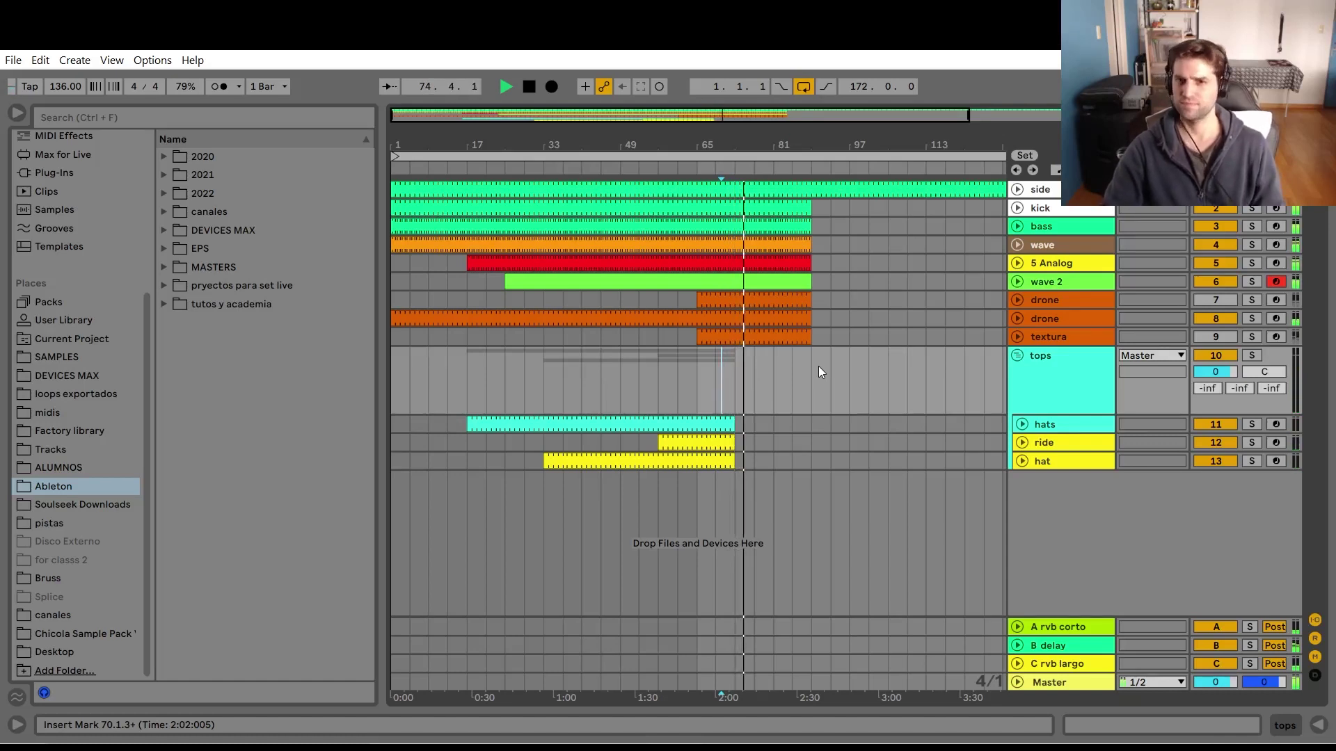
key("space")
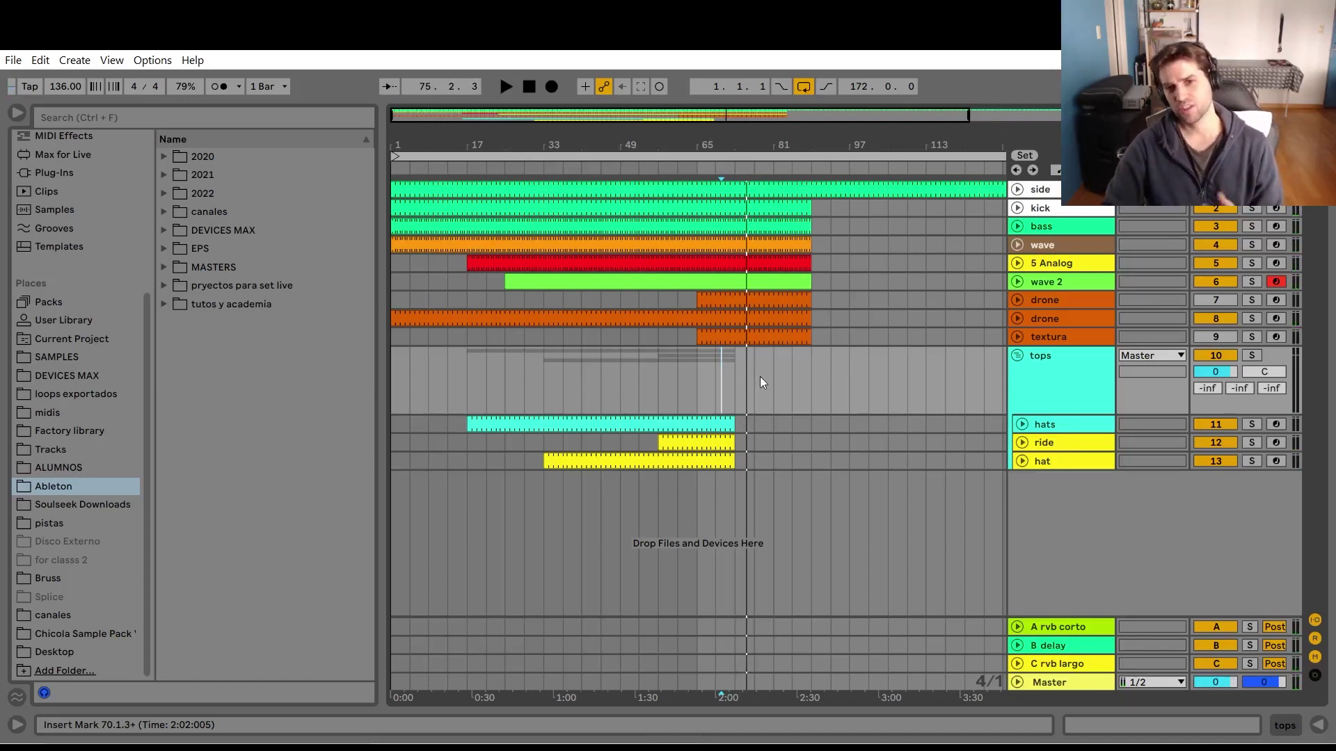
Add locators at bar 73 and bar 89 to mark the stretch without tops.
left_click(736, 382)
left_click(1024, 155)
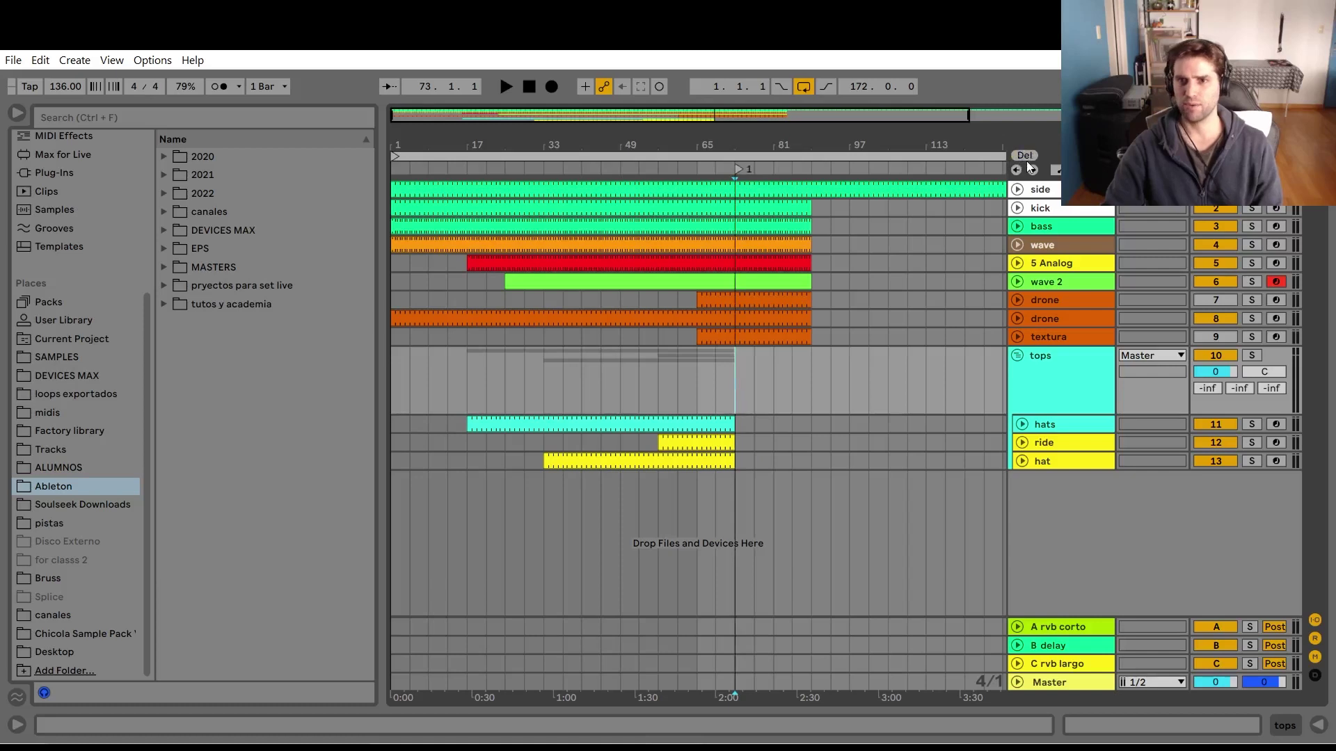
left_click(738, 167)
left_click(796, 393)
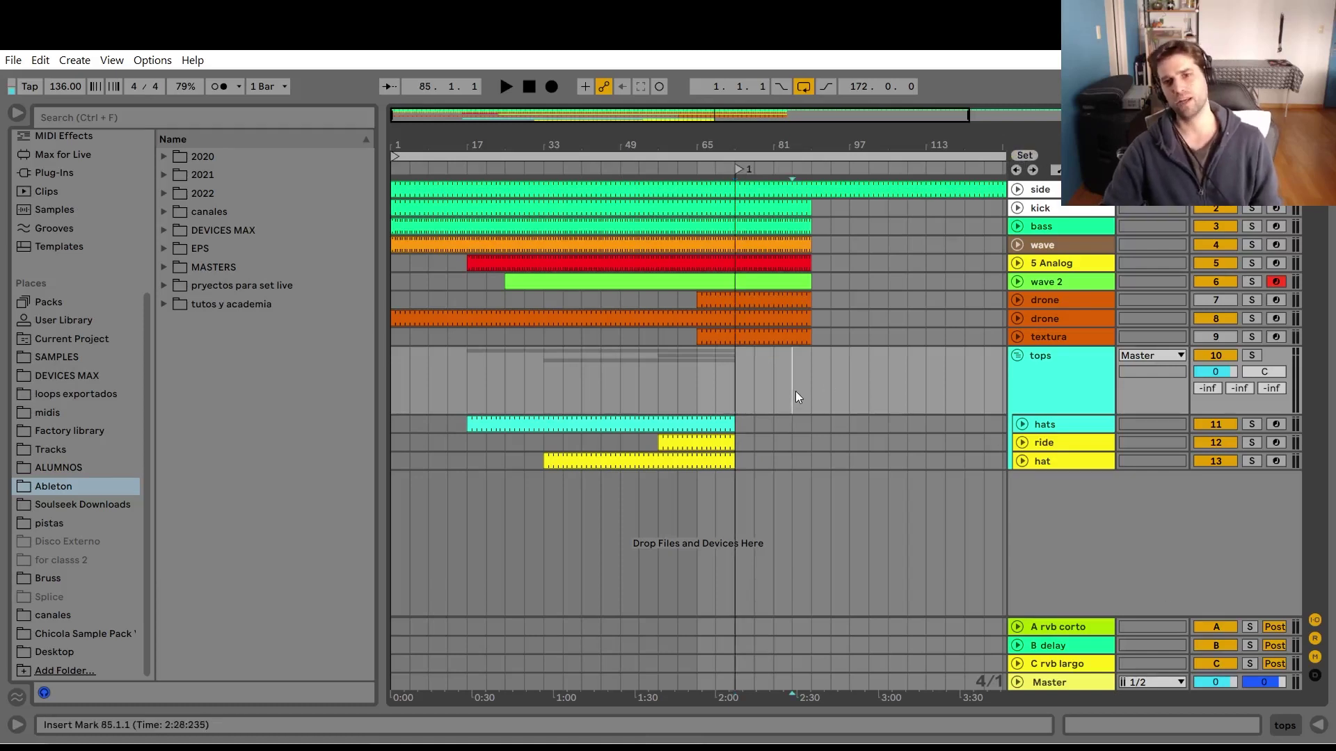
left_click(812, 381)
left_click(1018, 158)
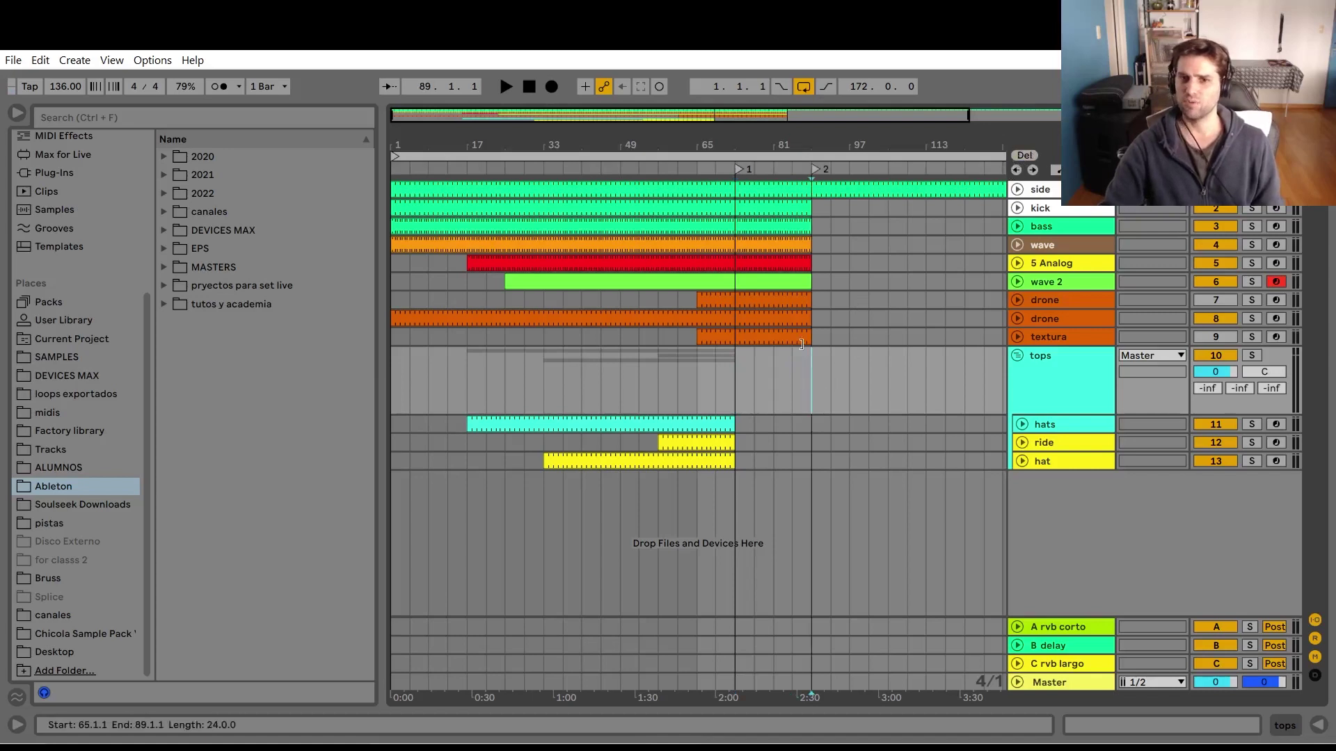
Play the arrangement from bar 73 and highlight bars 73 to 89 on the tops group.
left_click(740, 374)
key("space")
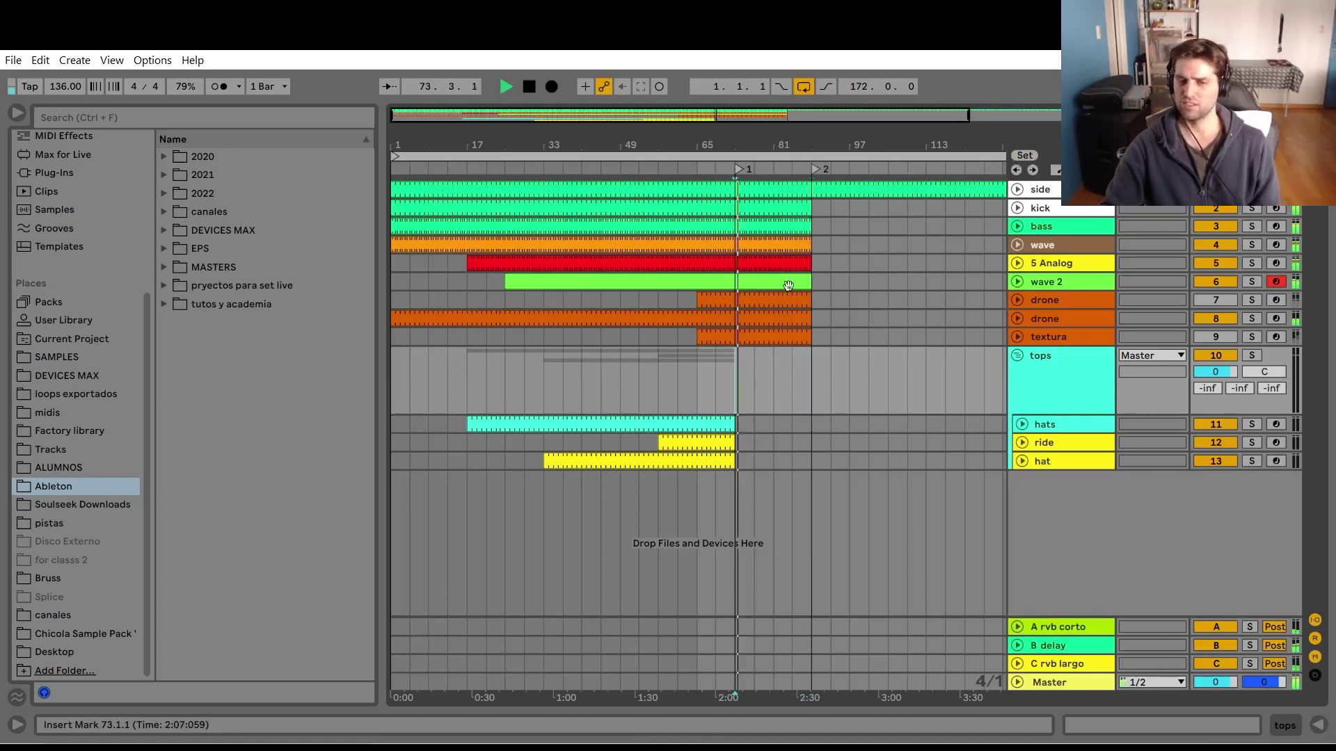
left_click_drag(744, 146, 696, 133)
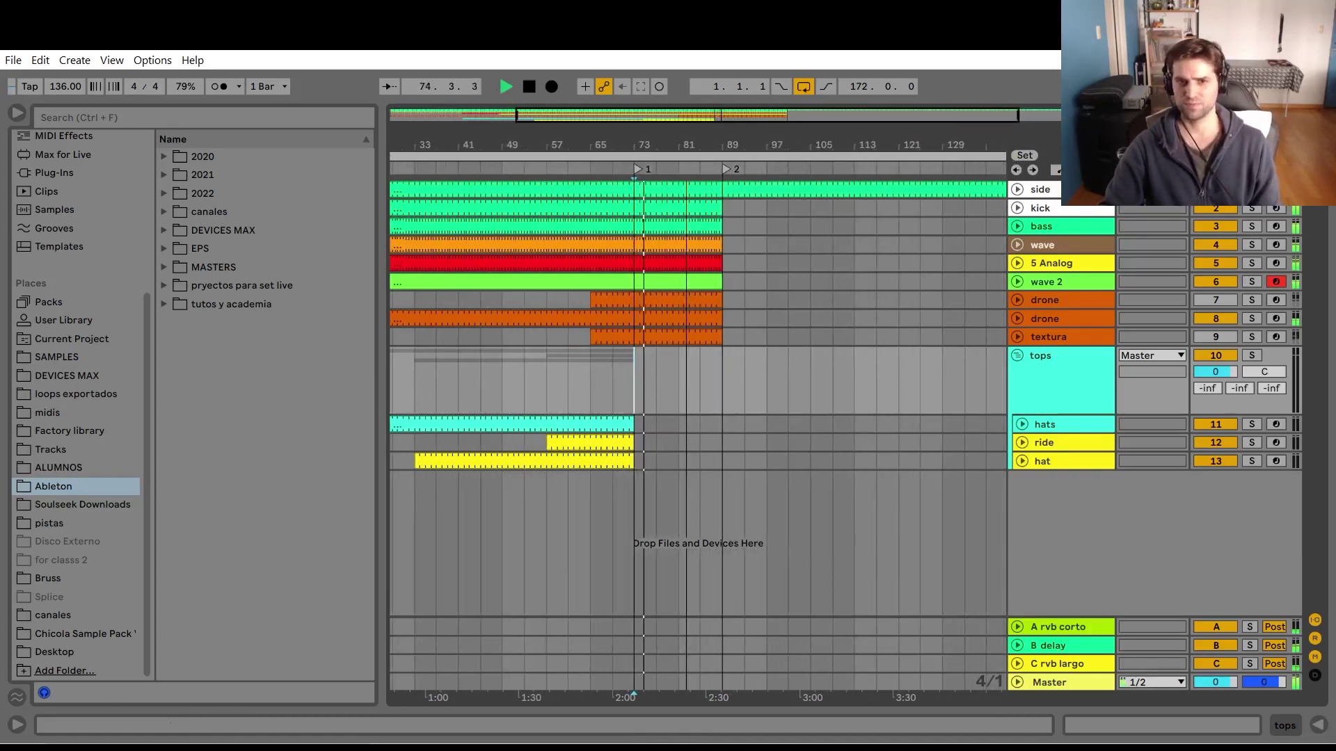
left_click_drag(623, 390, 723, 394)
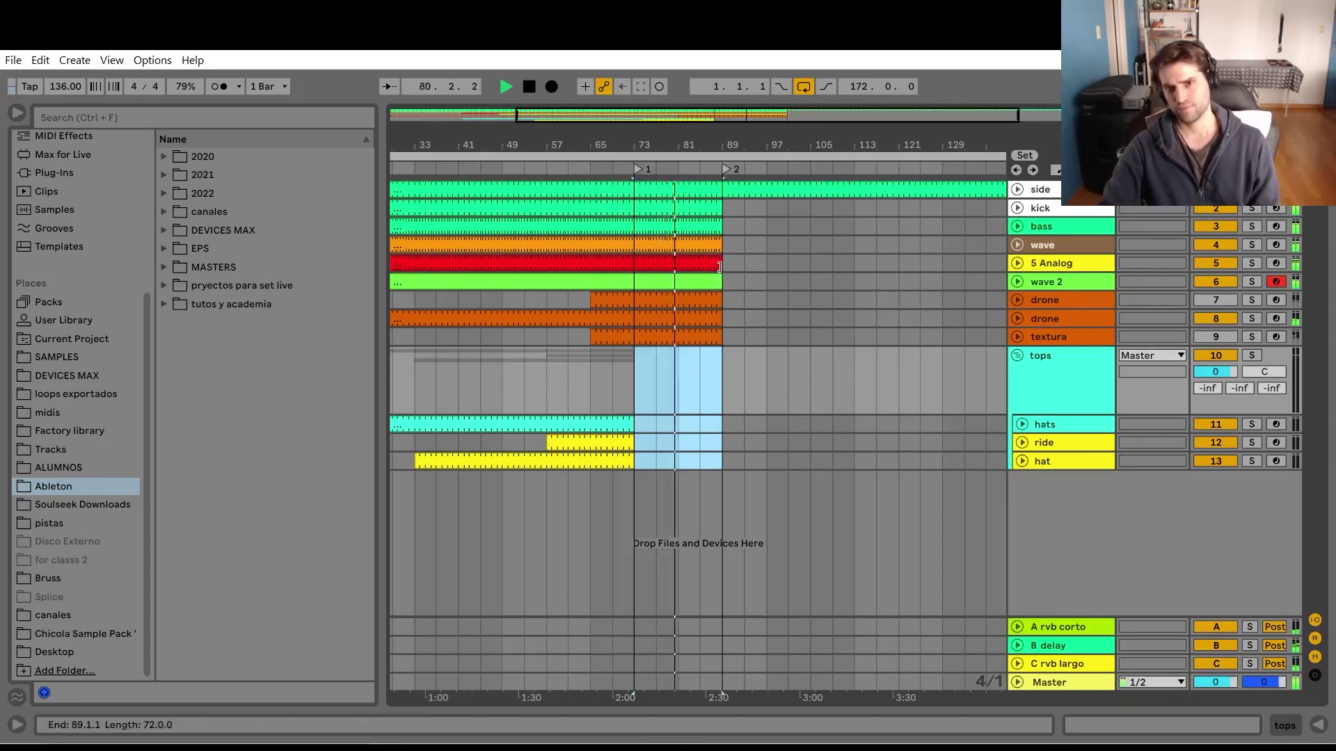
Extend the clips from wave through textura to bar 97, leaving kick and bass ending at bar 89, and stop playback.
left_click(707, 230)
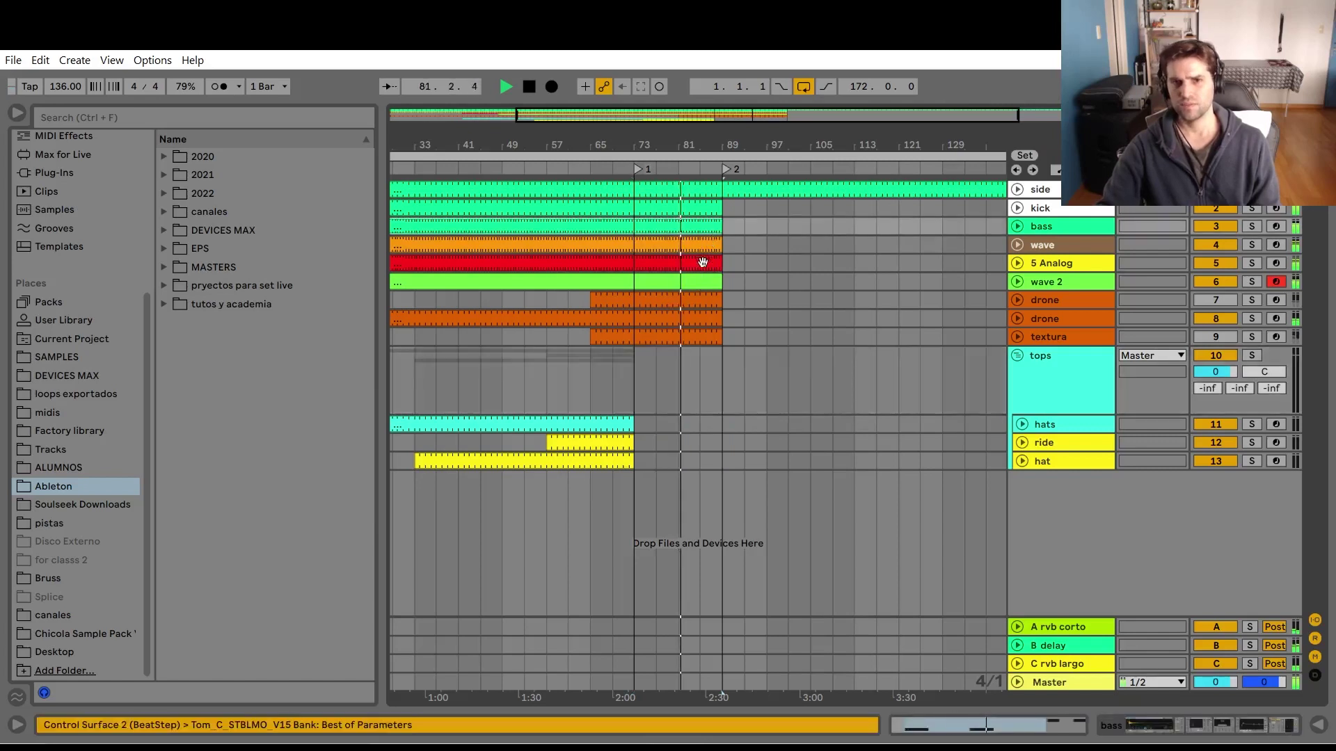
left_click(712, 249)
left_click(708, 348, "shift")
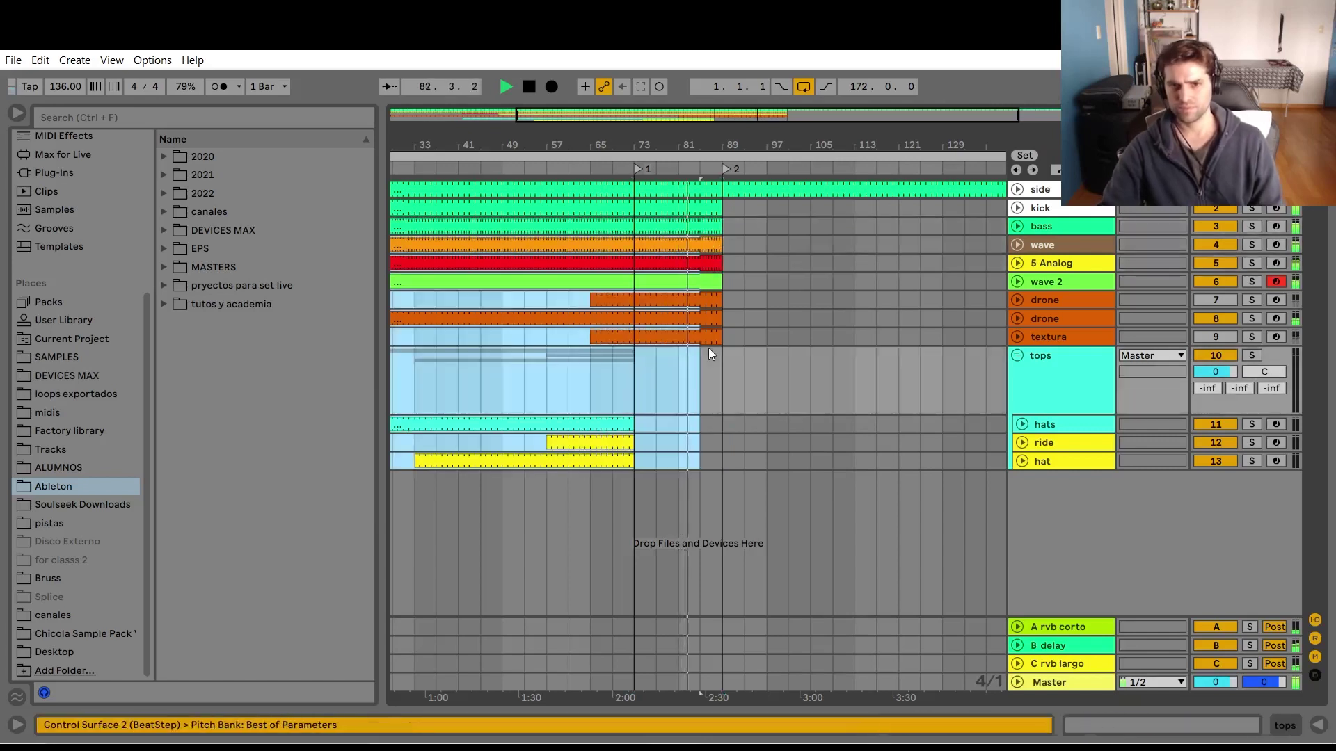
left_click(717, 337, "shift")
left_click_drag(715, 330, 765, 330)
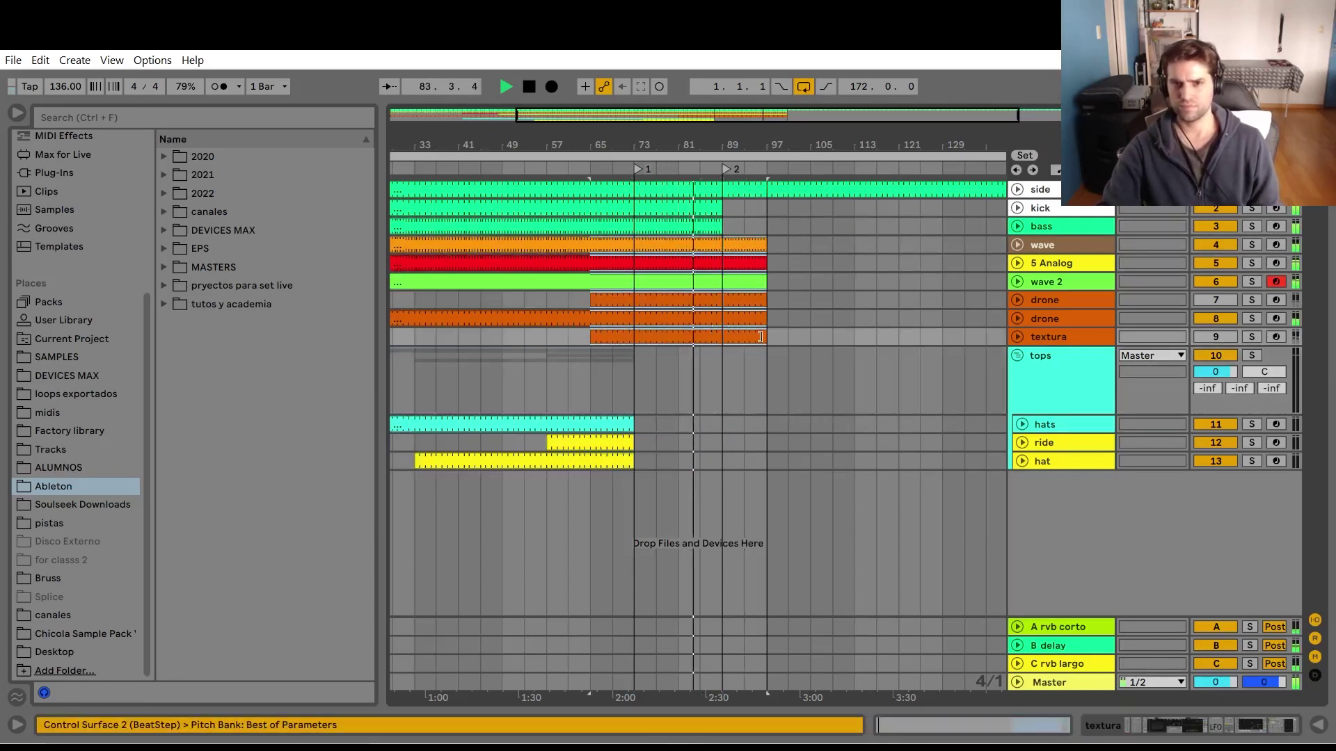
key("space")
Play the transition into bar 89 from around bar 86 and highlight bars 89 to 97 on the tops group.
left_click(725, 369)
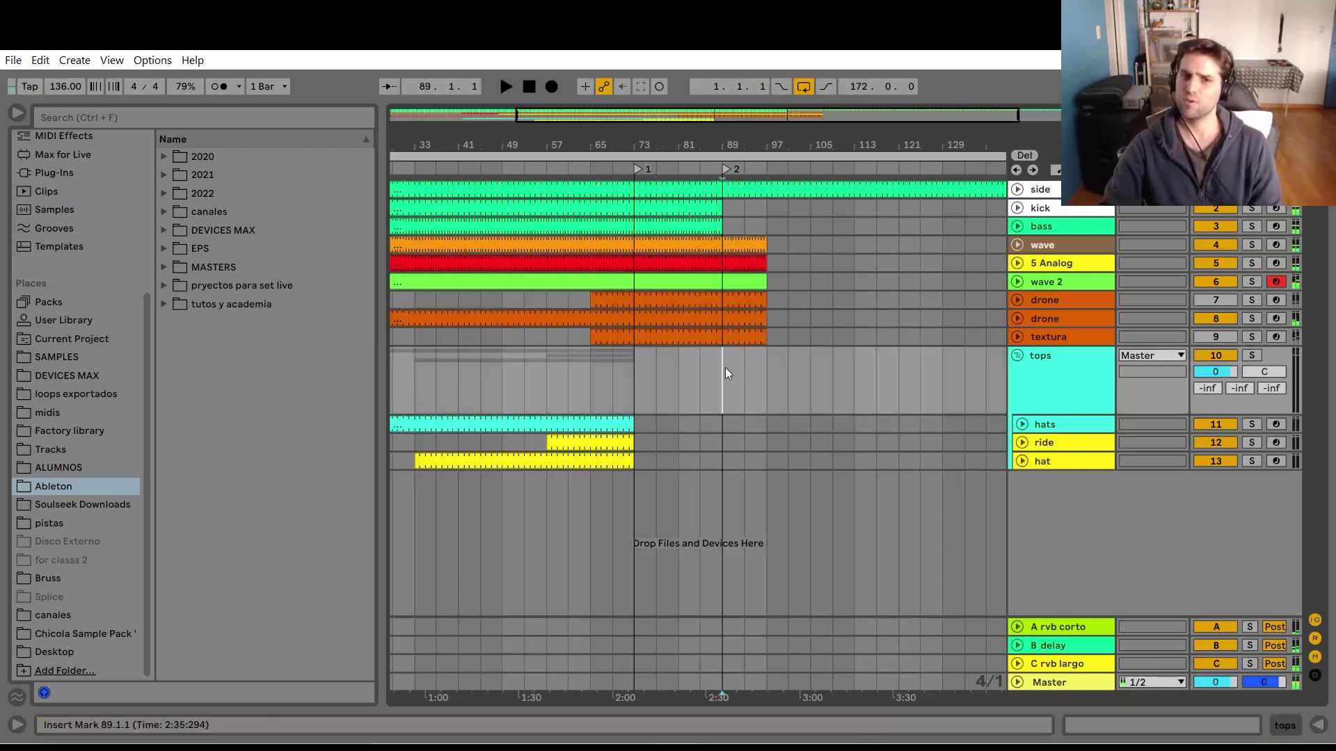
left_click(710, 361)
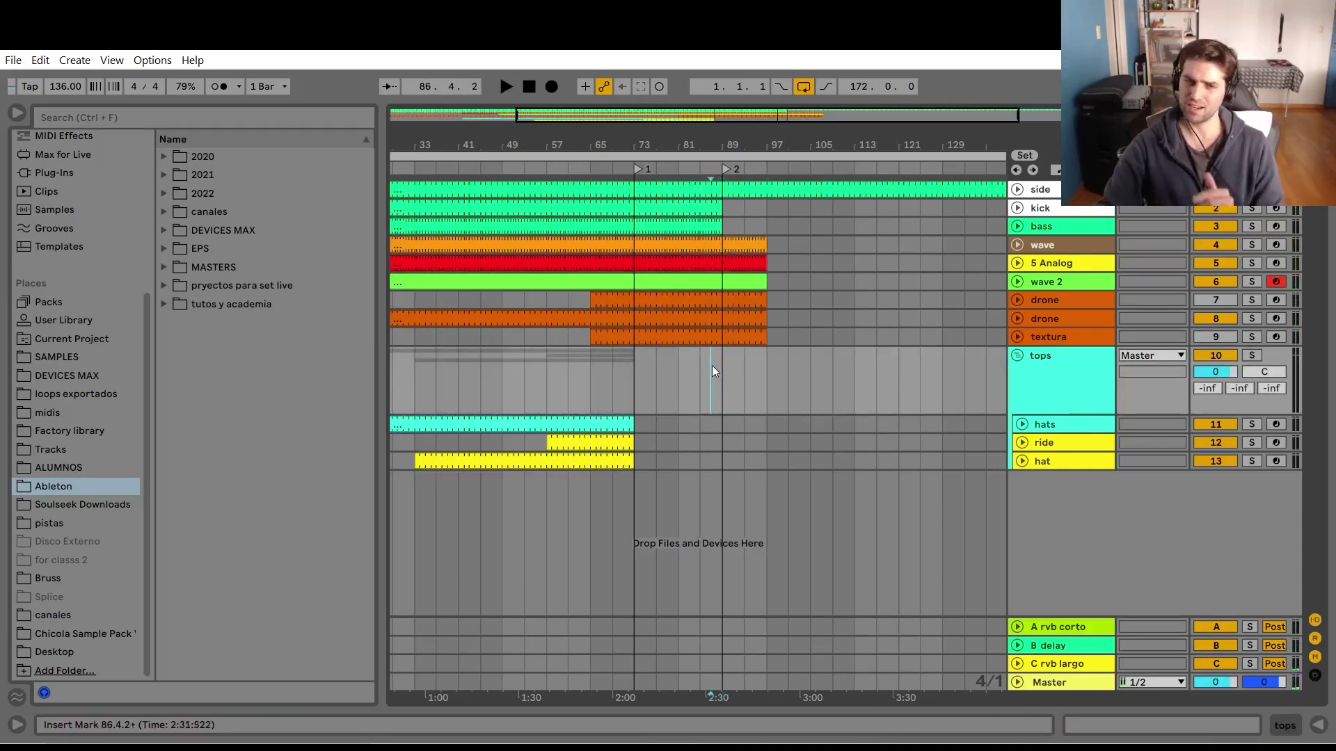
key("space")
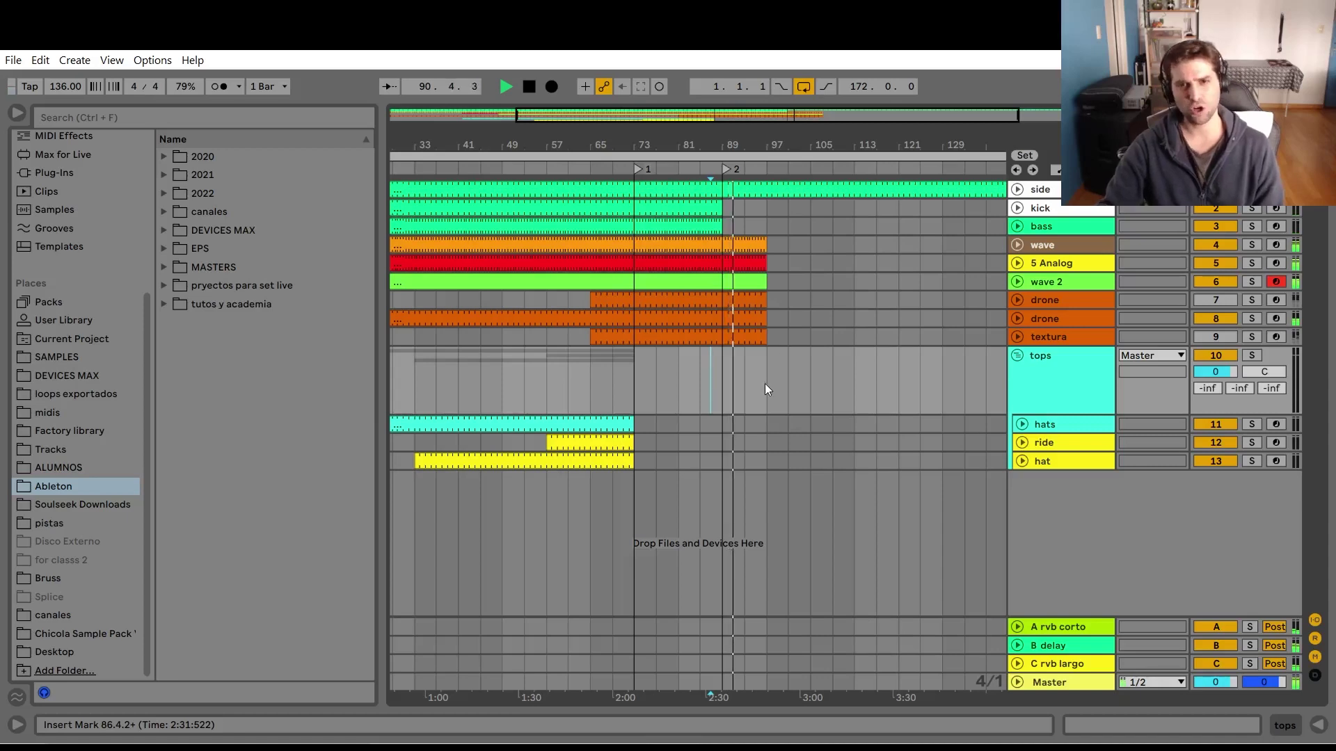
left_click_drag(765, 382, 731, 385)
key("space")
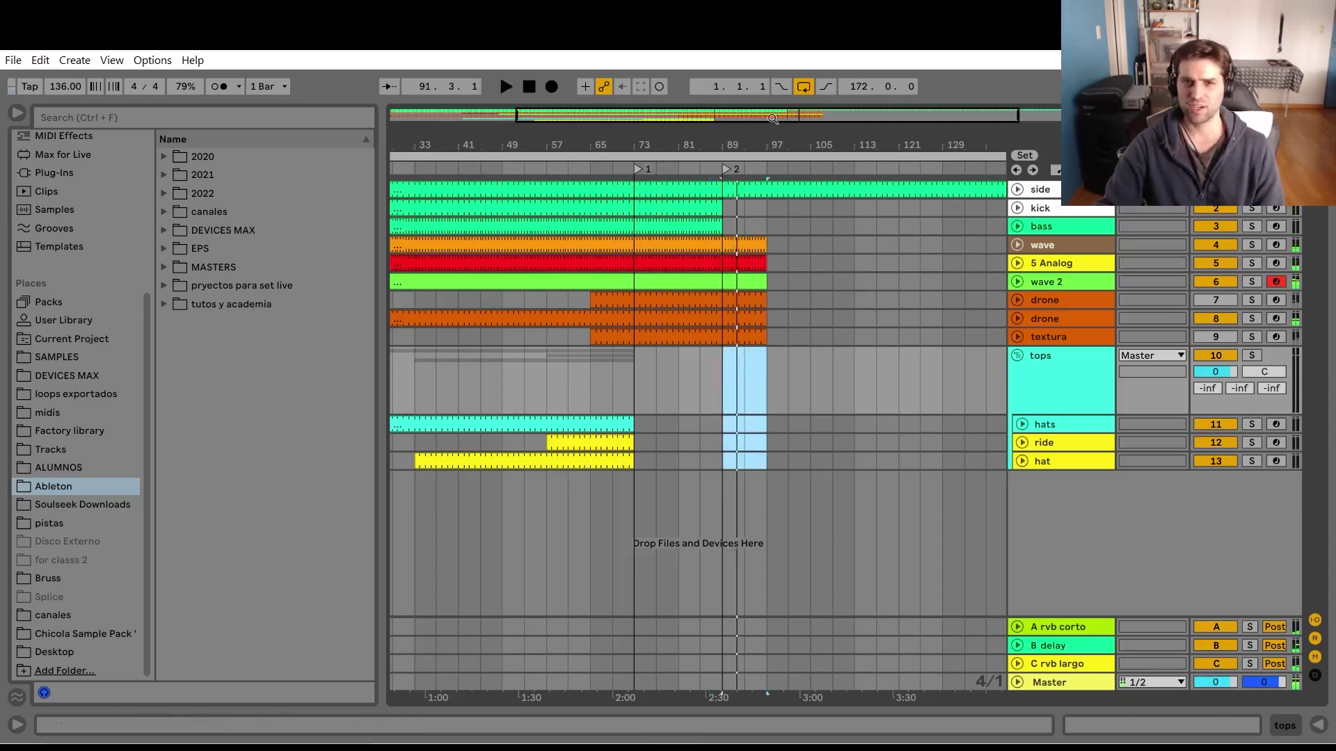
Play the eight-bar break without kick and bass from bar 89 to bar 97, checking it against the full arrangement.
left_click_drag(761, 135, 675, 405)
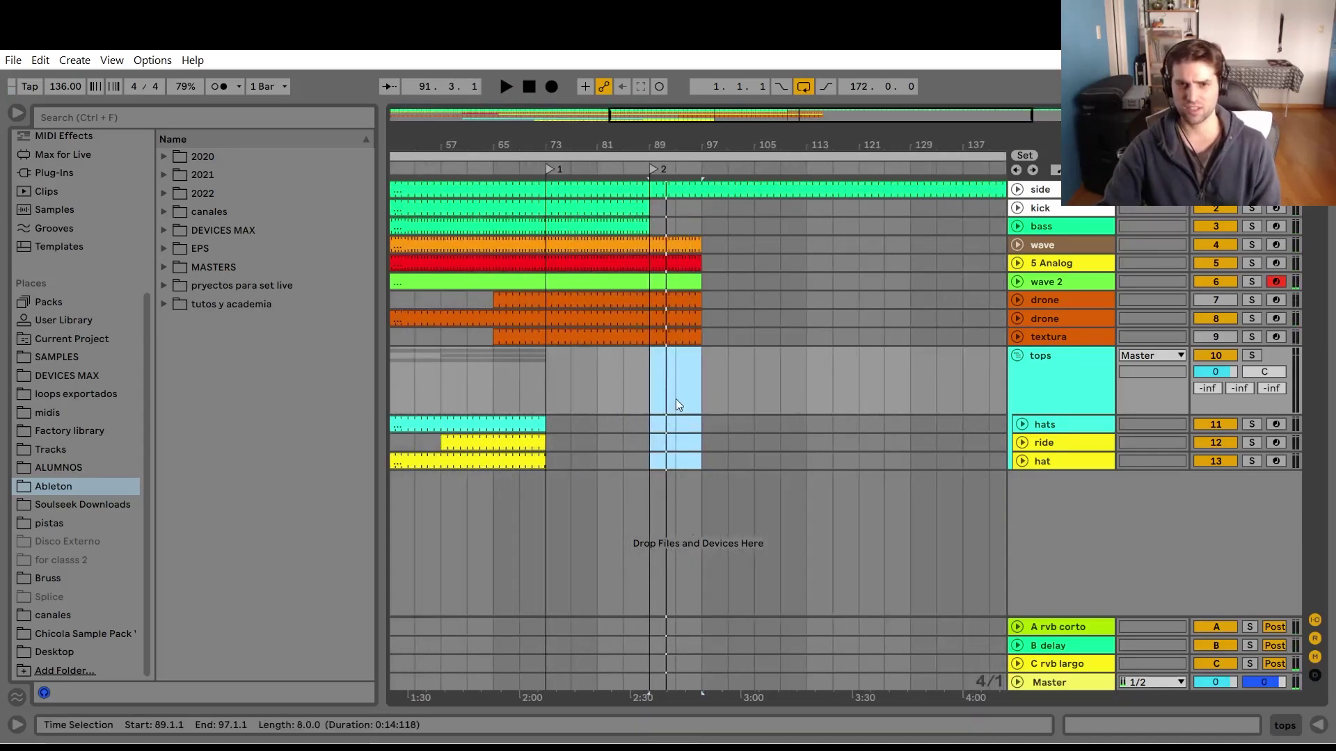
left_click(653, 379)
key("space")
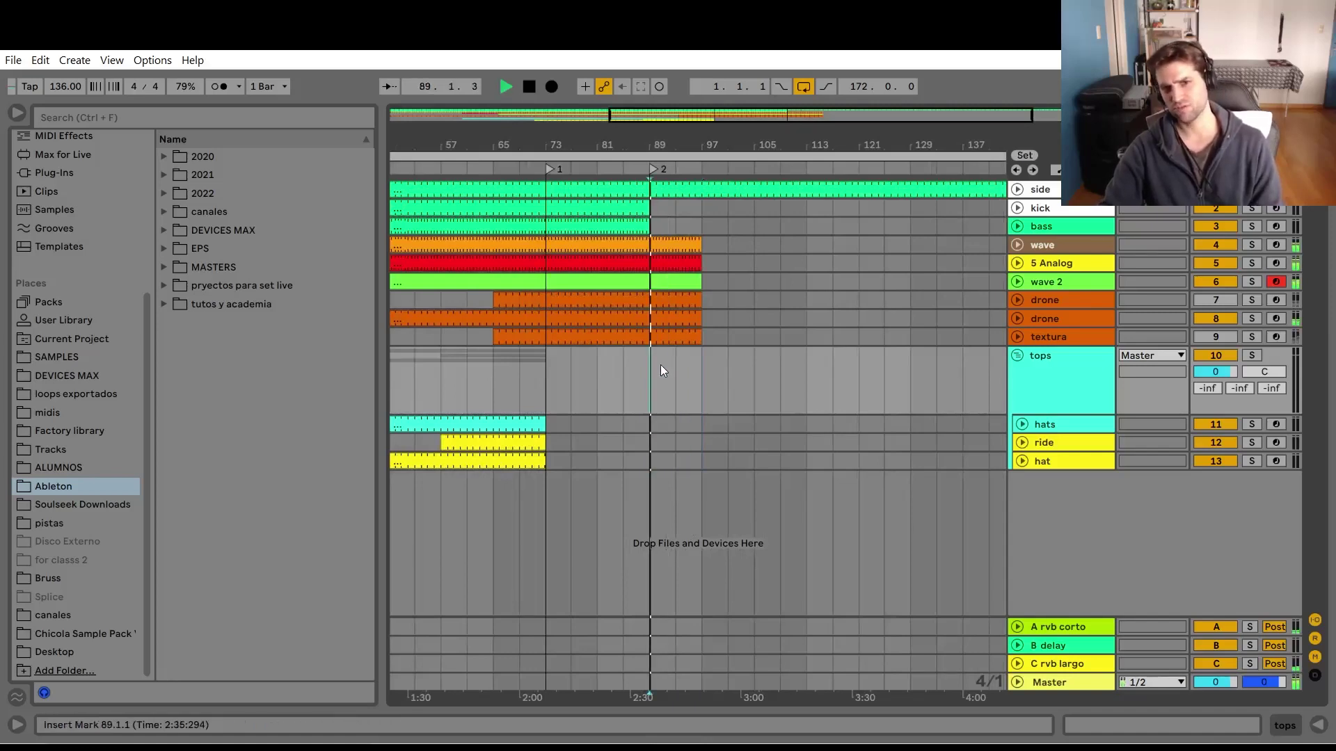
key("minus")
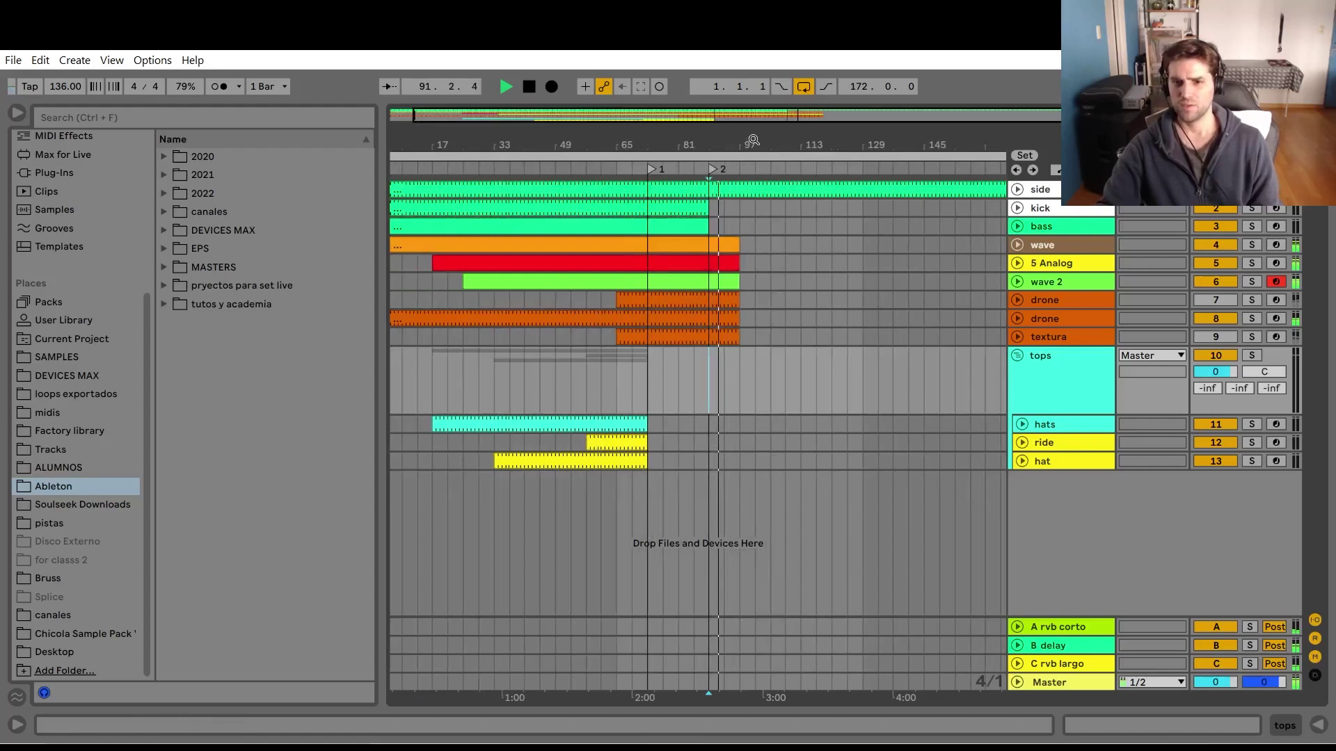
scroll(724, 461, "right", 5)
key("minus")
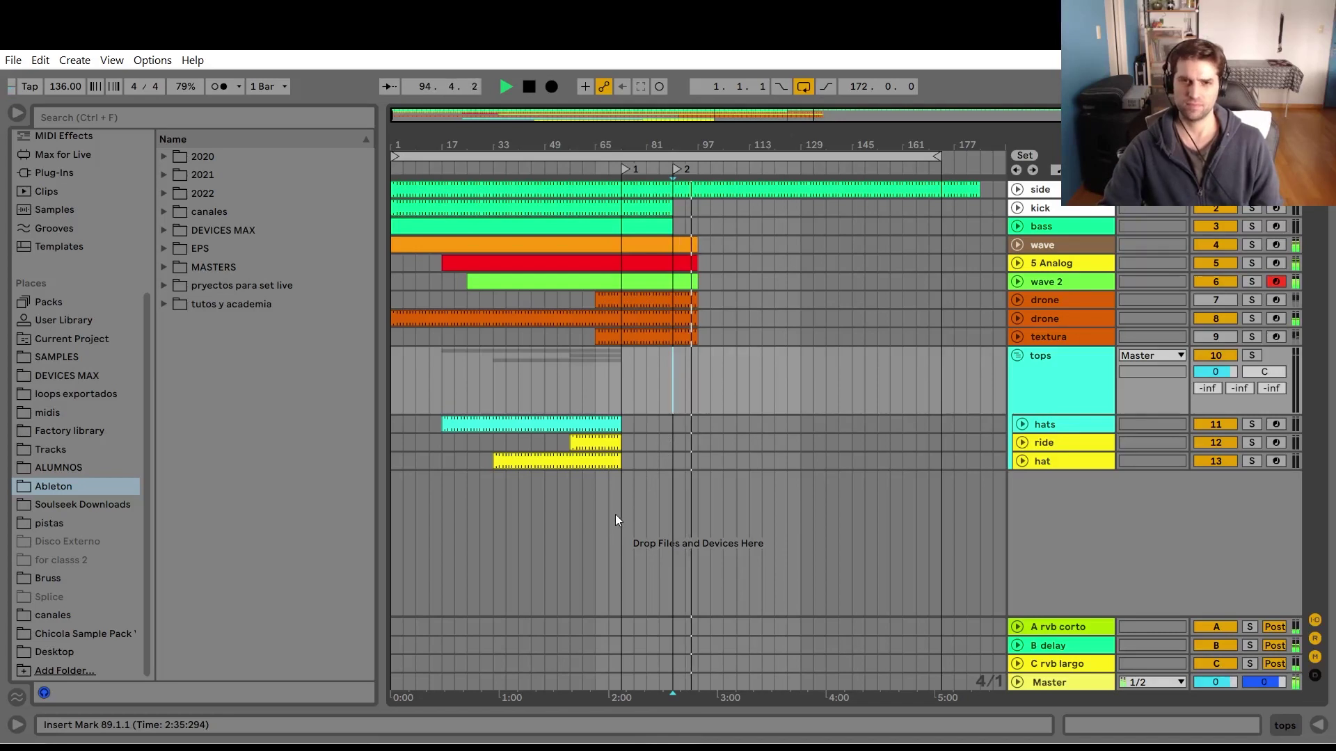
key("plus")
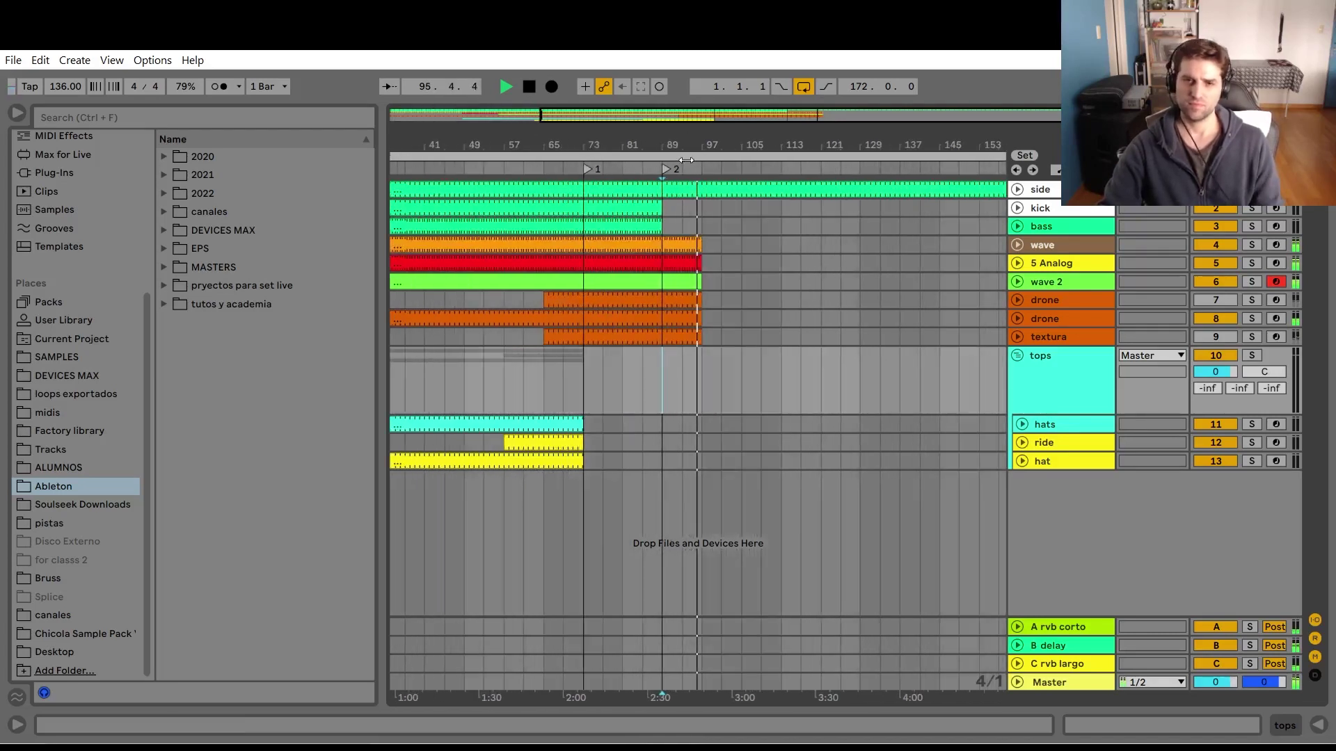
left_click_drag(688, 140, 687, 150)
key("space")
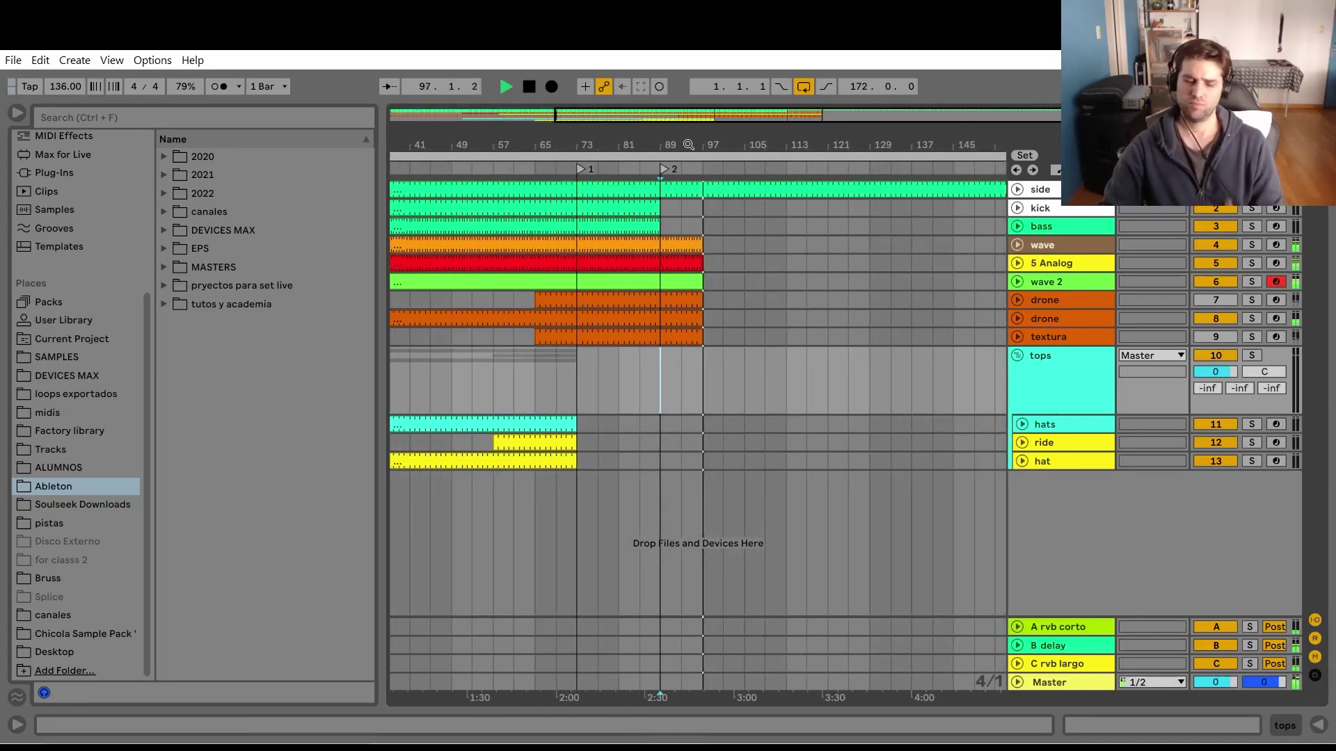
Fill bars 97 to 113 on all tracks with copies of the full section that ends at bar 73, including hats, ride and hat.
left_click_drag(708, 465, 707, 136)
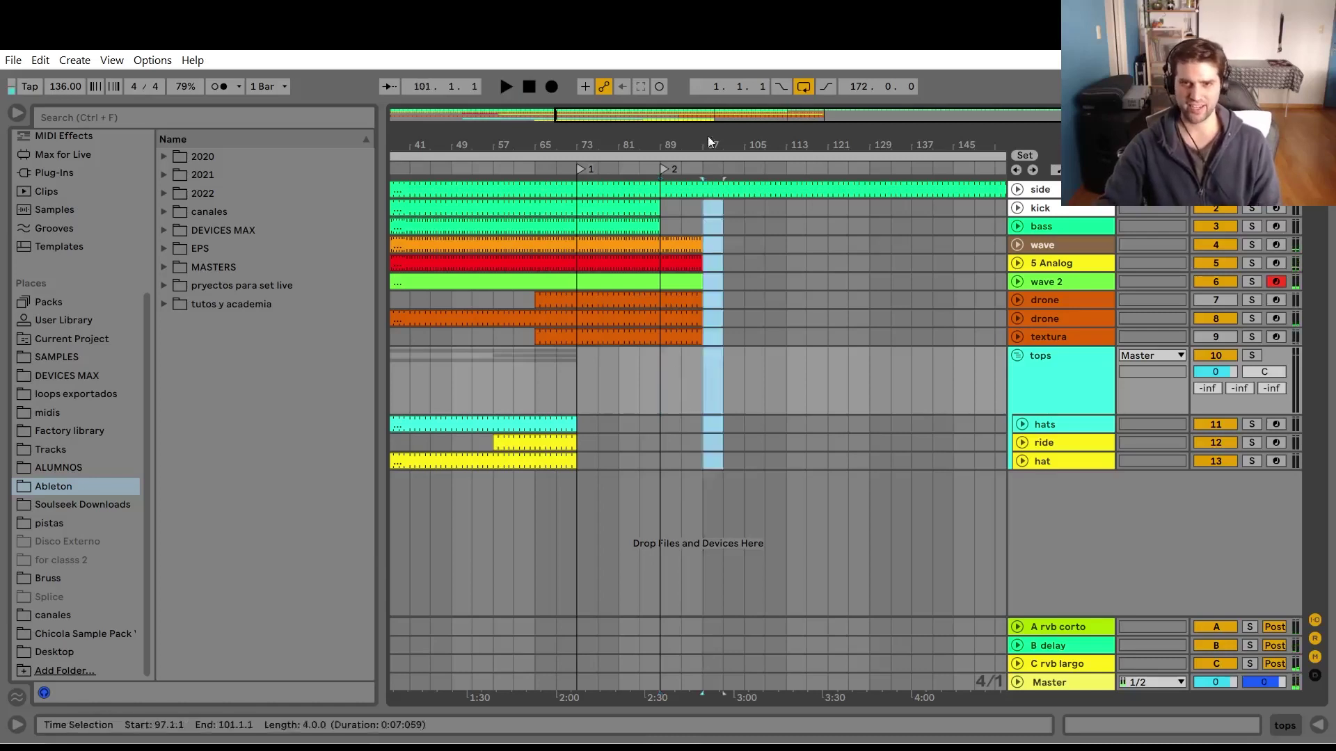
left_click(706, 190)
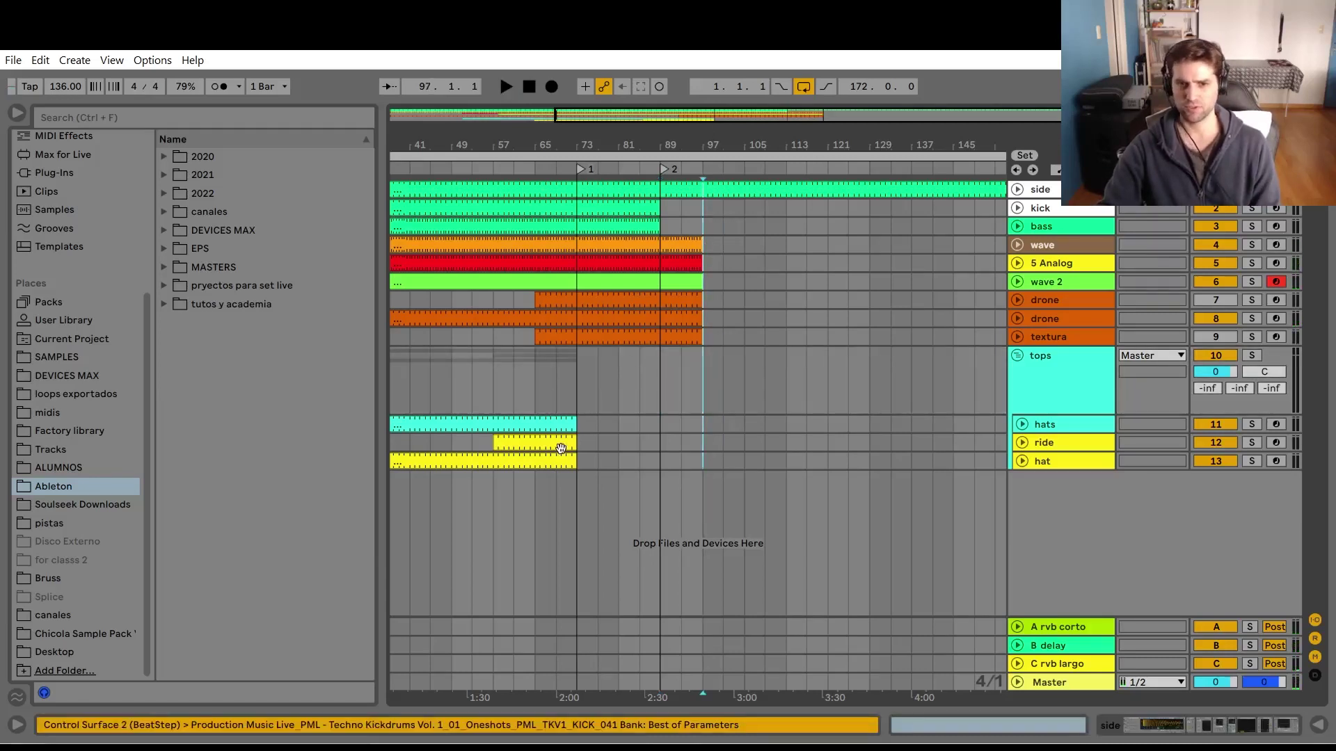
left_click_drag(575, 444, 790, 192)
Play from around bar 95 to hear the kick, bass and tops return at bar 97.
left_click(696, 366)
key("space")
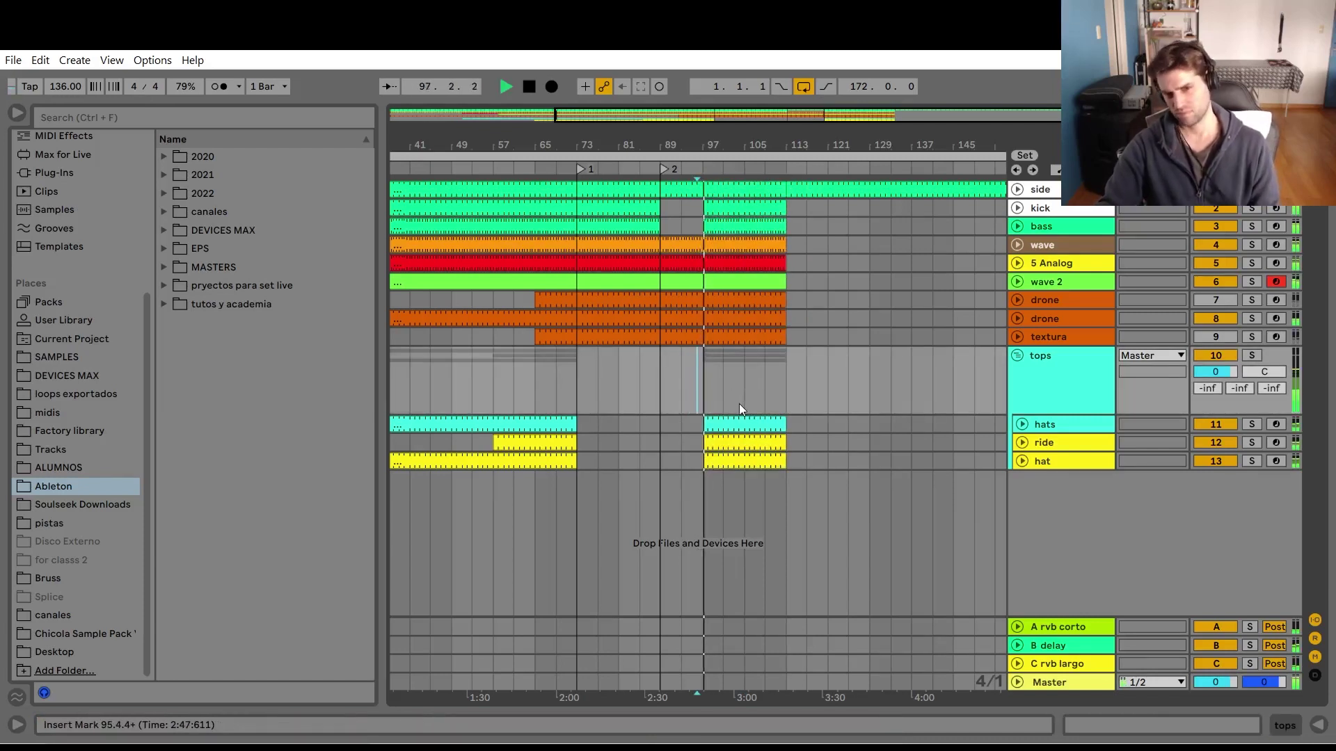
key("space")
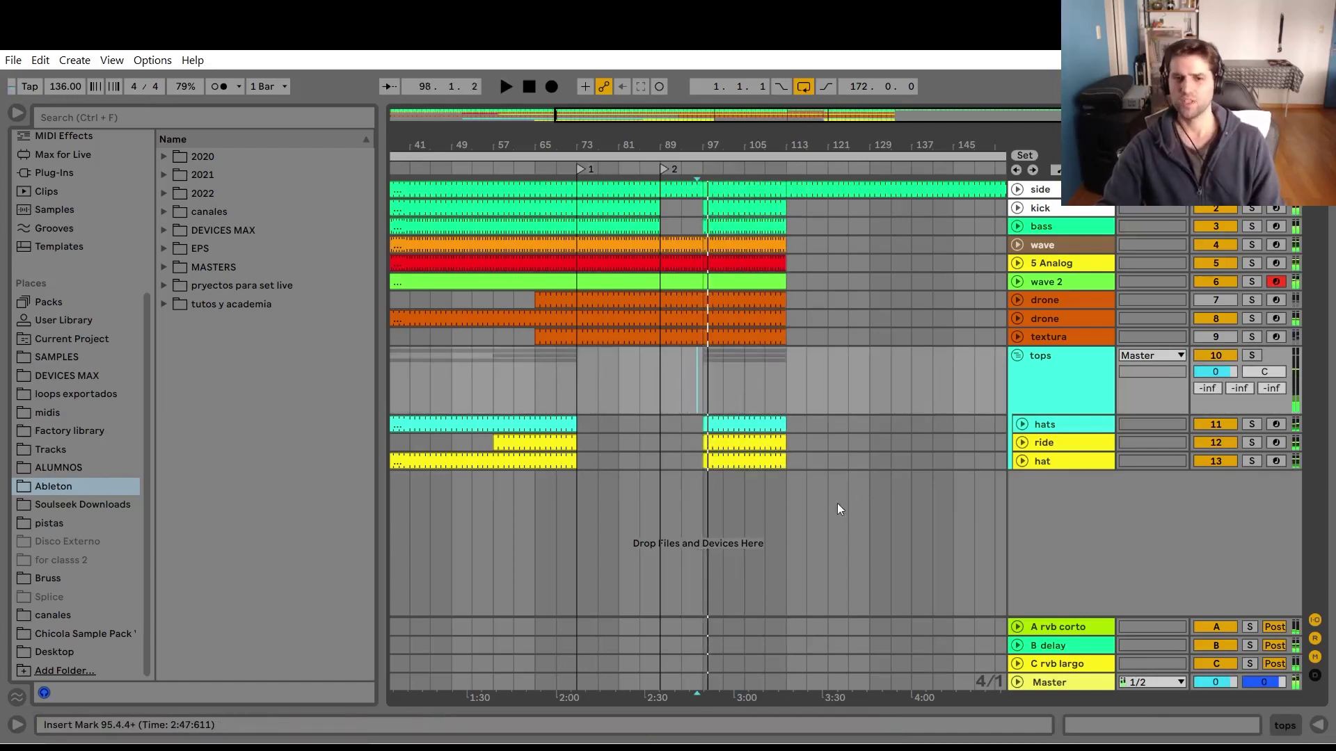
Select bars 53 to 113 across all tracks to review that section, and clear the selection.
left_click(785, 462)
left_click(431, 192, "shift")
left_click(476, 191, "shift")
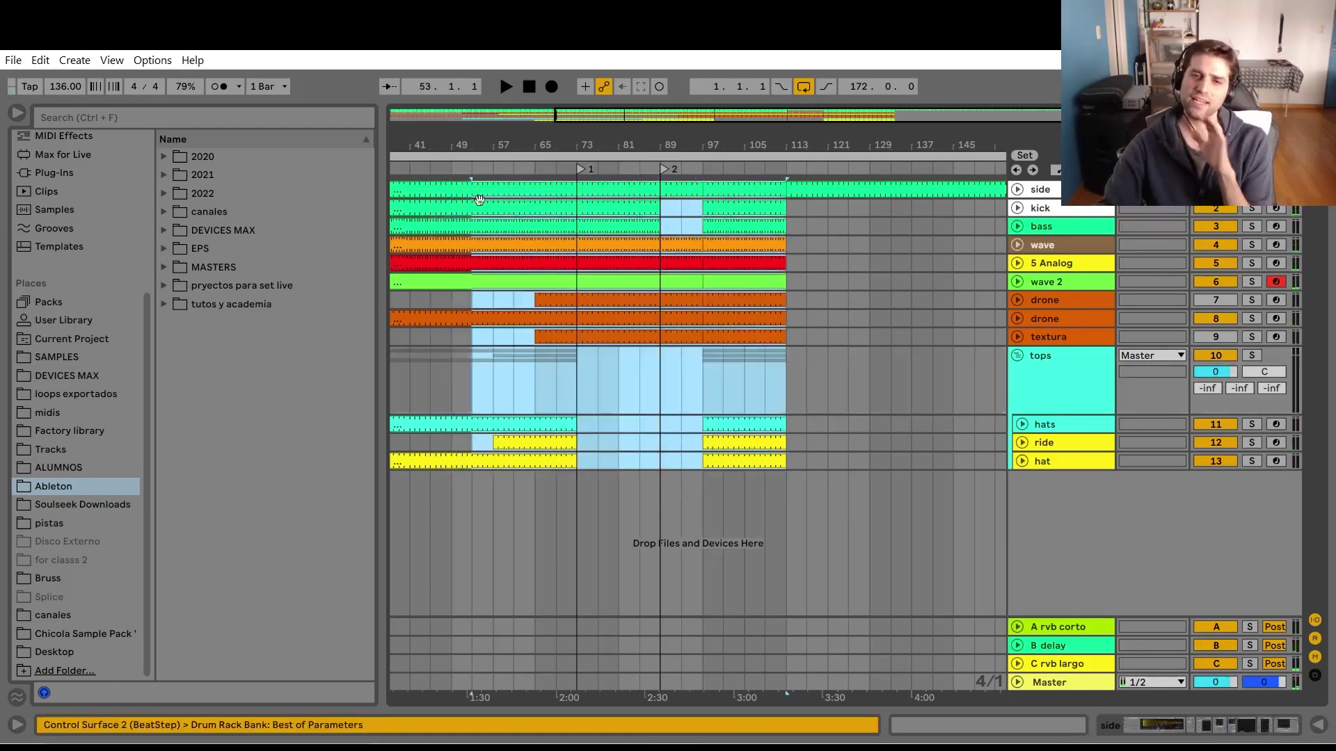
left_click(846, 463)
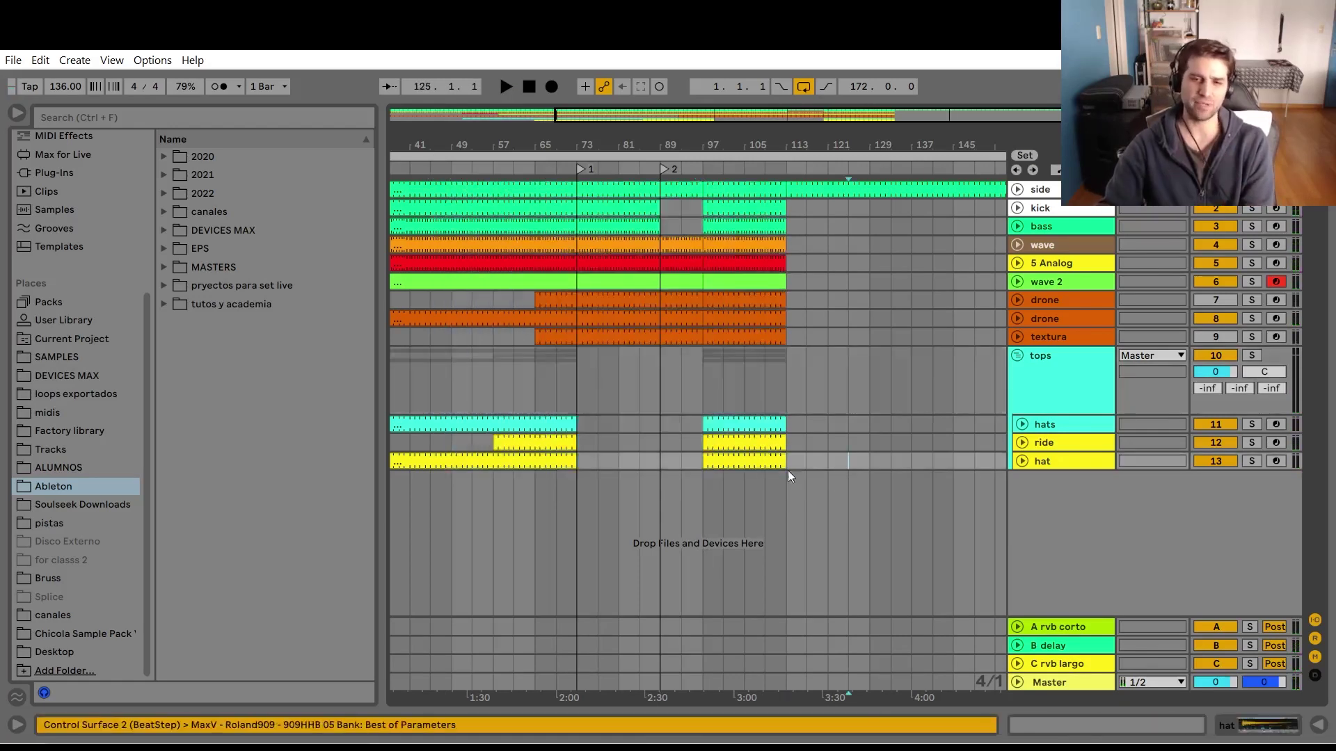
Highlight bars 113 to 149 on the hats, ride and hat tracks, and bars 57 to 69 on the tops group.
left_click_drag(784, 462, 967, 419)
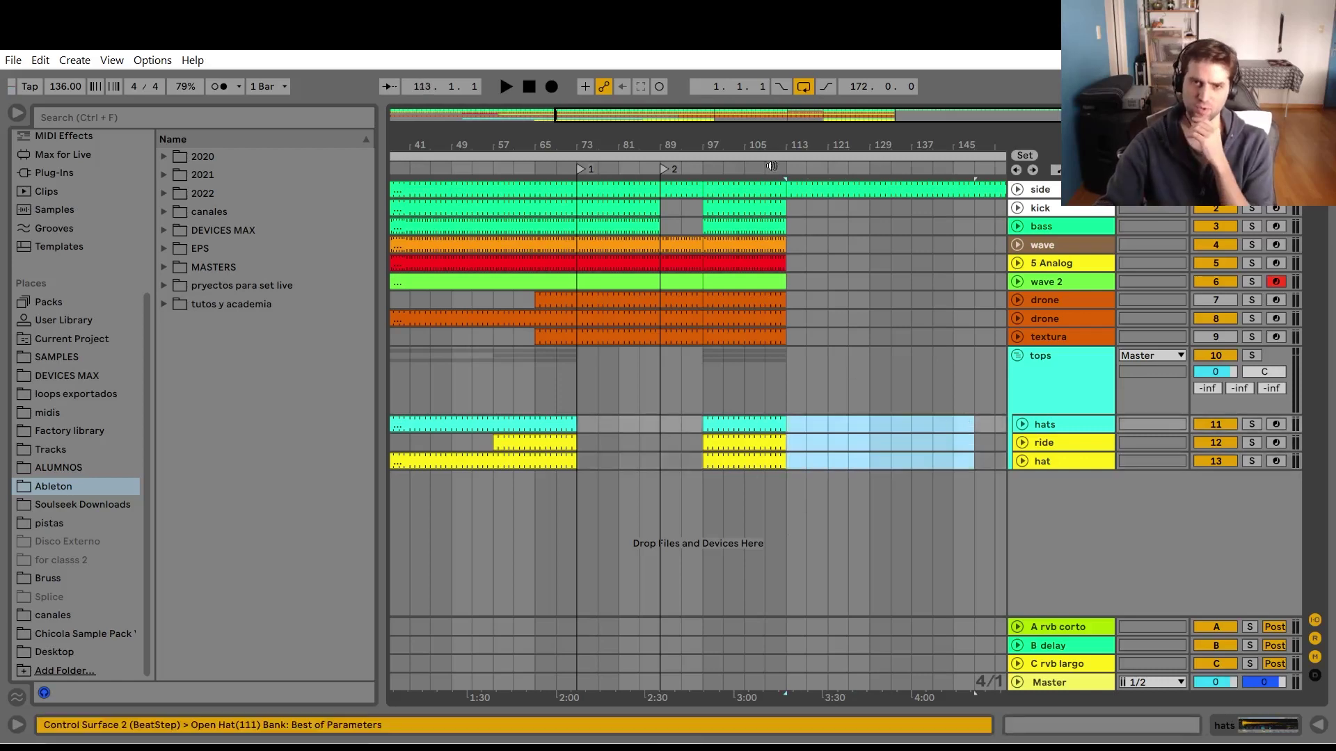
left_click_drag(770, 166, 773, 257)
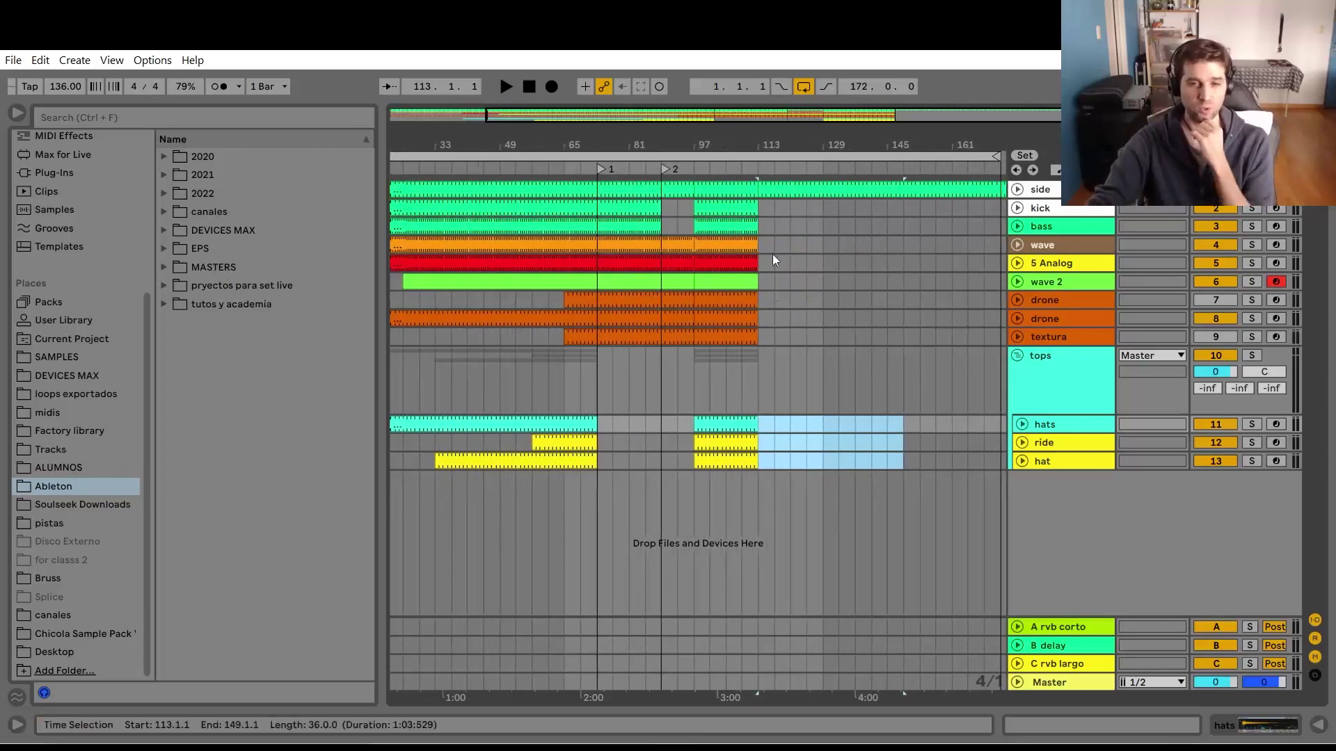
left_click(700, 383)
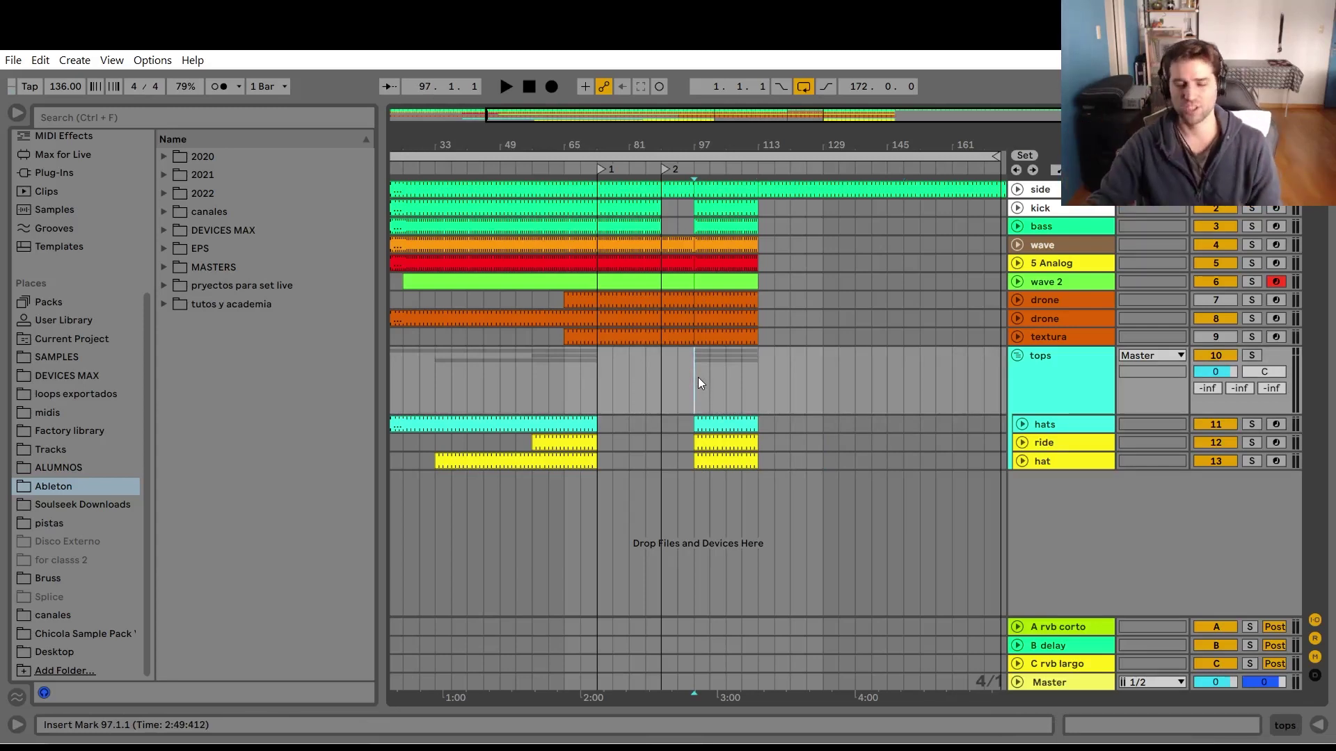
left_click_drag(533, 379, 577, 365)
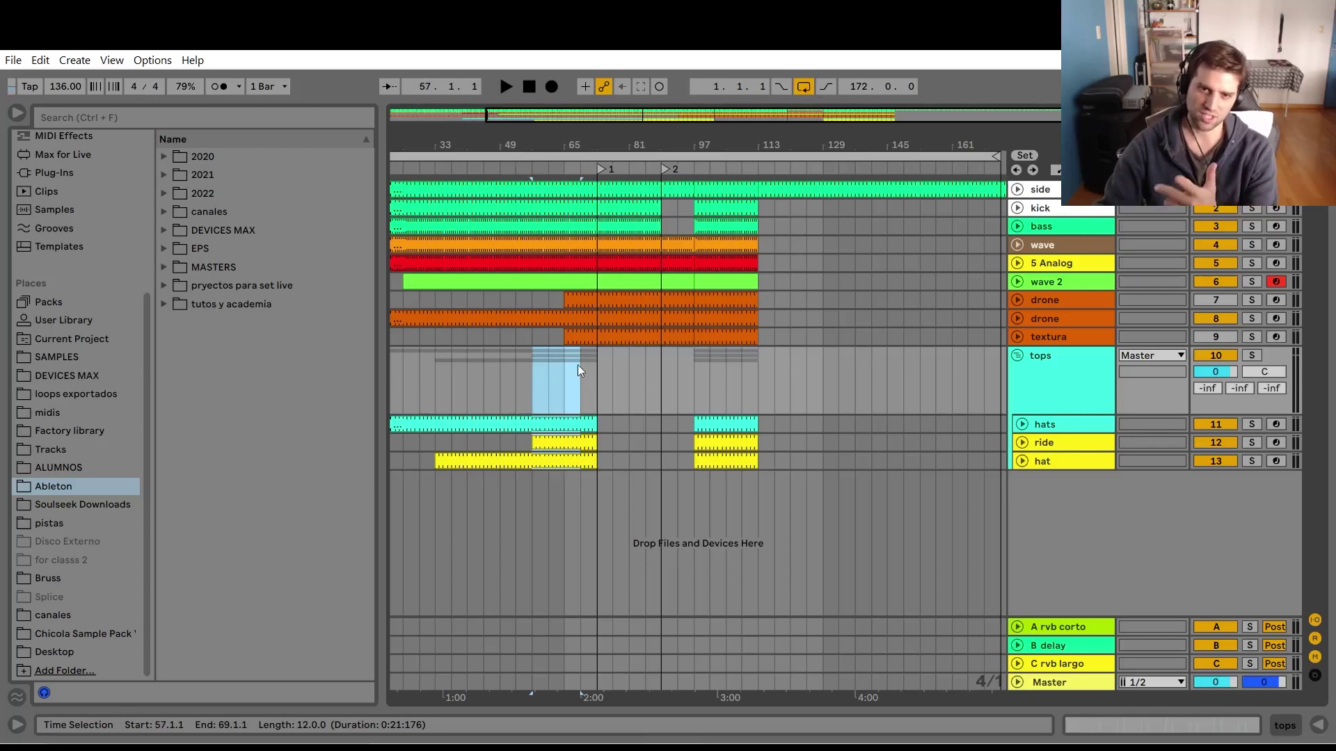
left_click(621, 388)
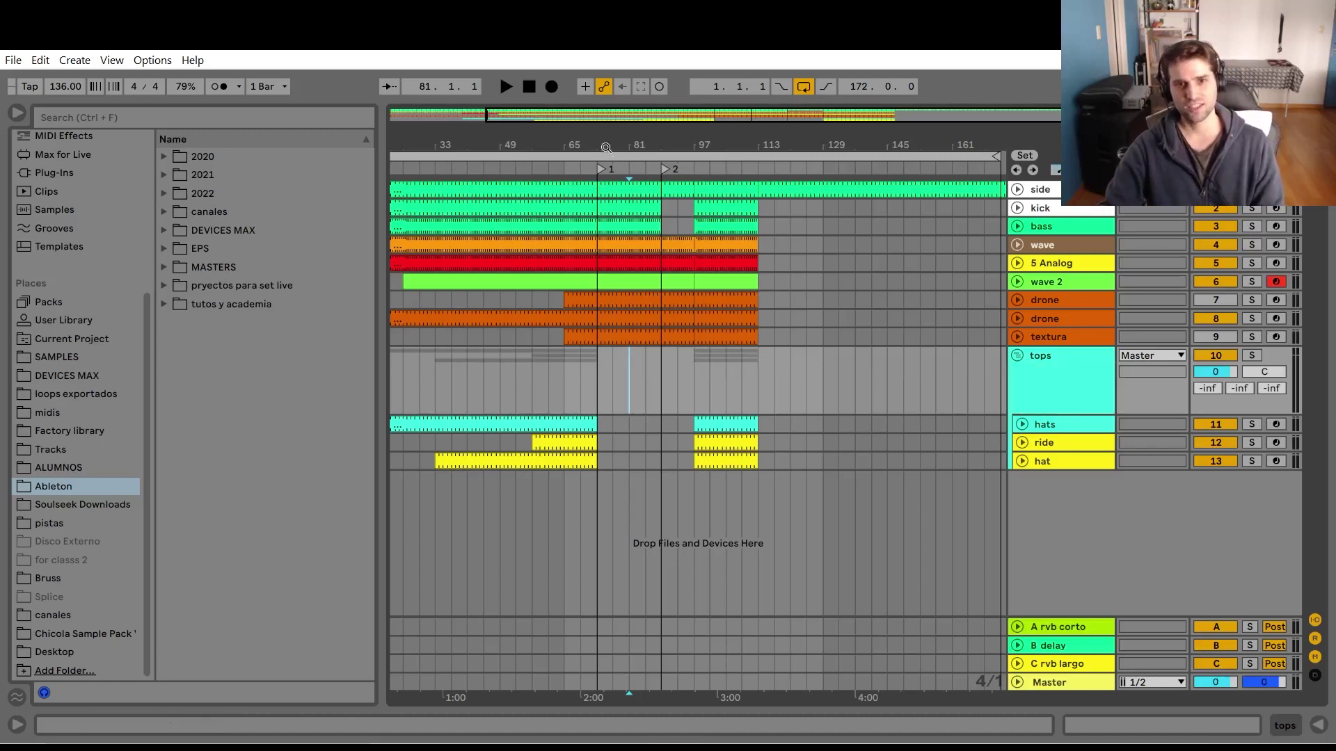
Play the arrangement from bar 1 with the whole timeline in view.
left_click_drag(607, 150, 641, 144)
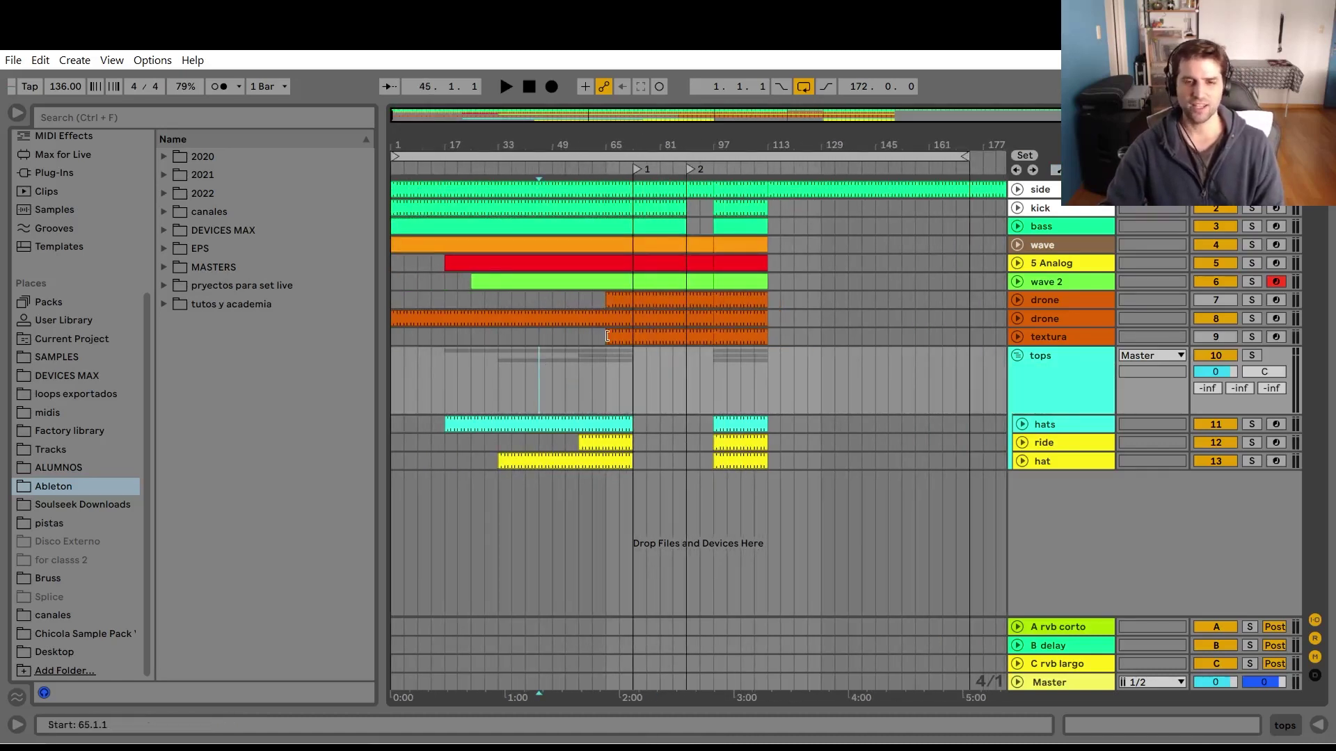
left_click(604, 340)
left_click(565, 369)
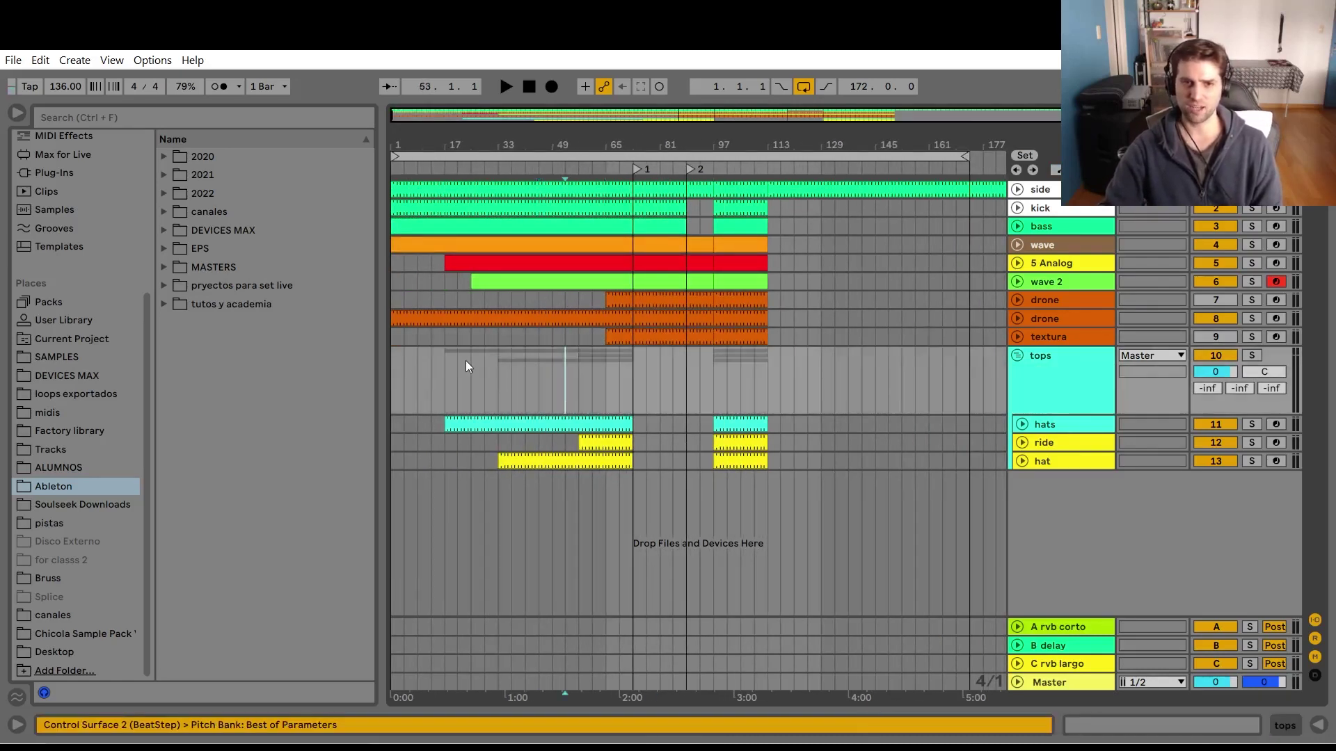
left_click(529, 87)
key("space")
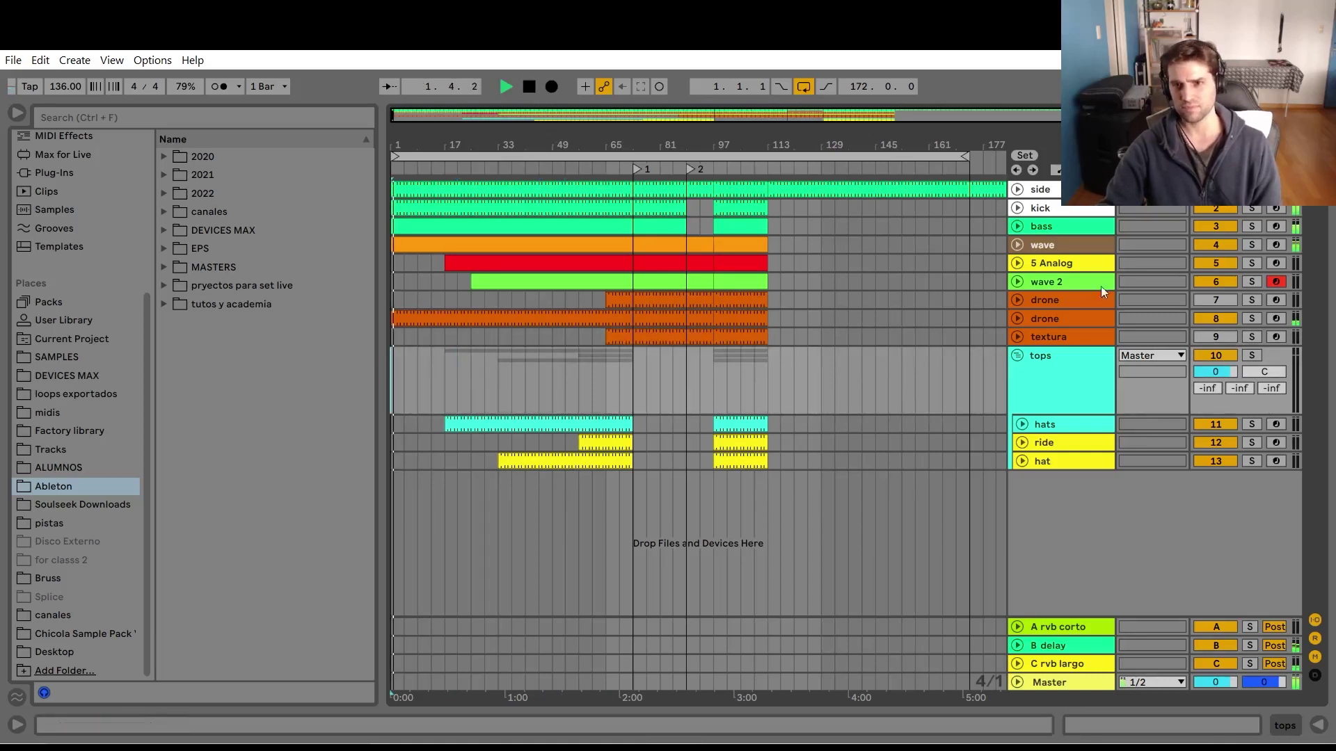
Expand the first drone, wave 2 and 5 Analog tracks and show the device chain of 5 Analog.
left_click(1016, 298)
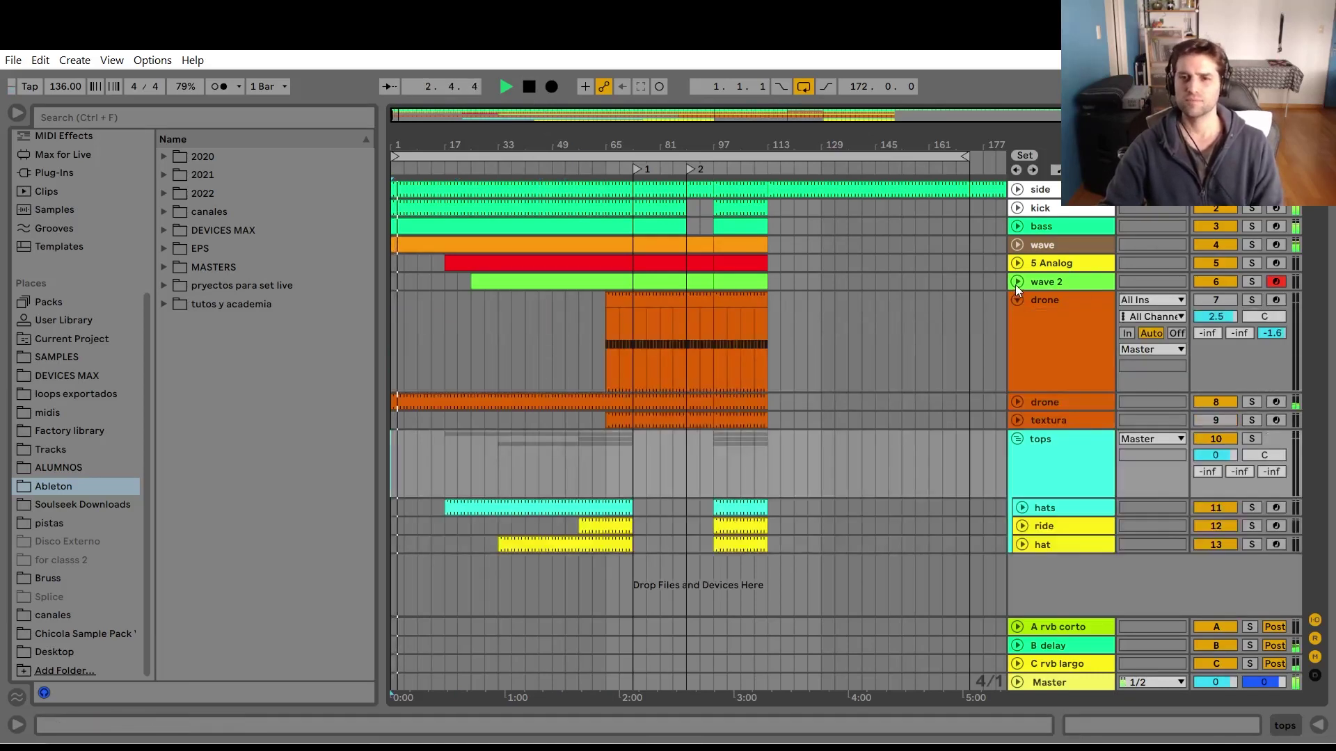
left_click(1016, 282)
left_click(1017, 263)
left_click(1049, 276)
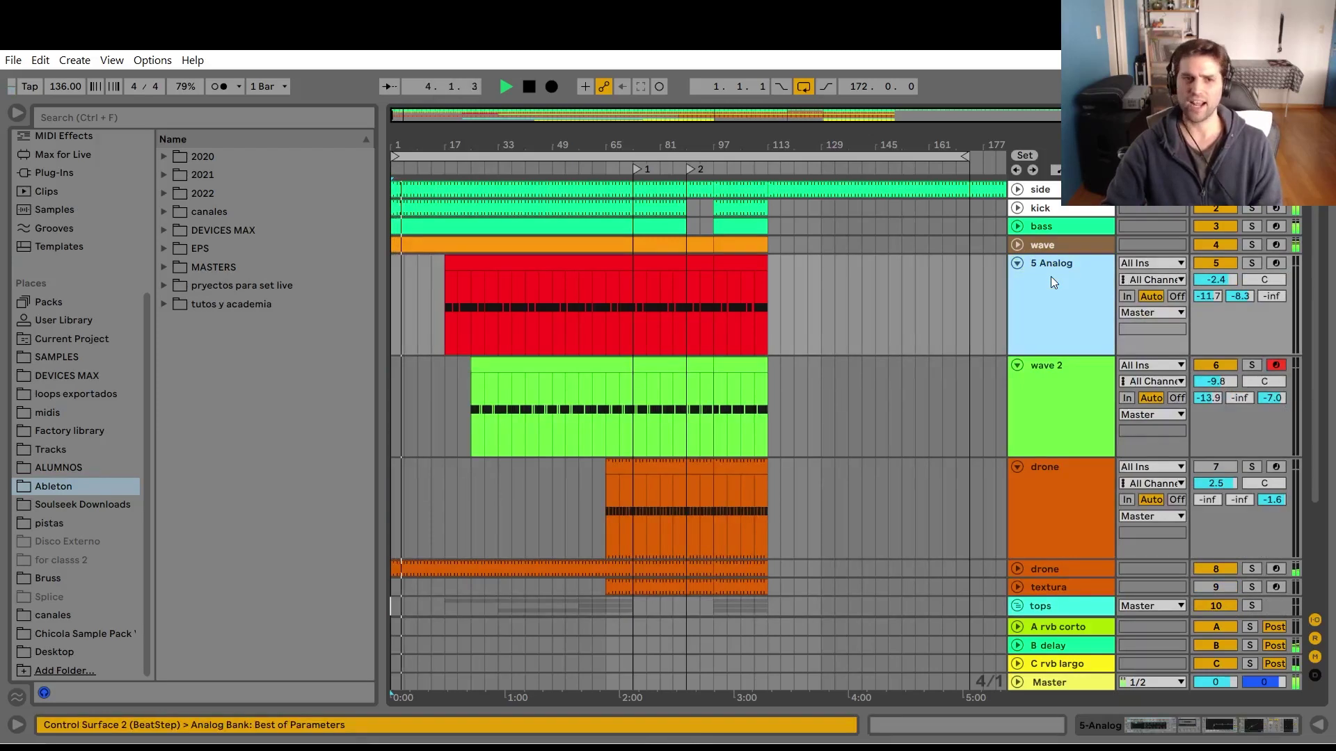
left_click(557, 262)
double_click(1071, 320)
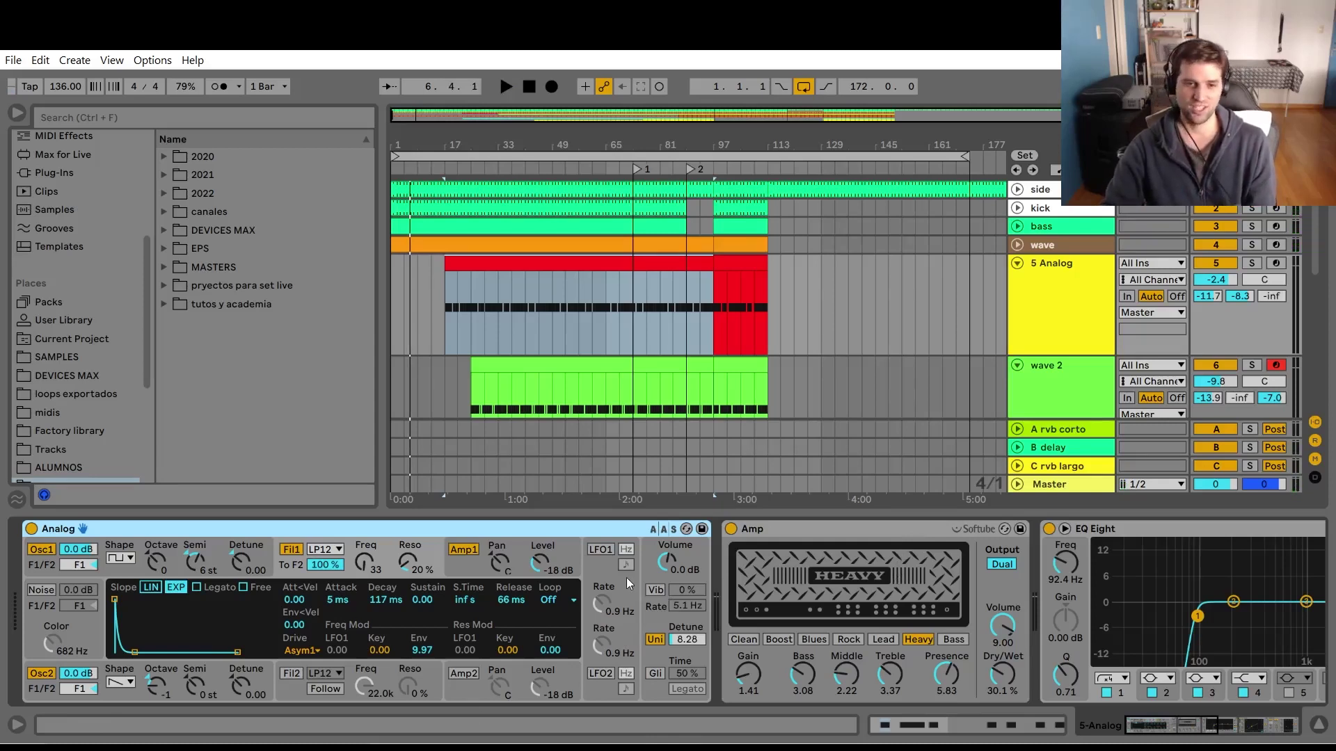
left_click(1090, 313)
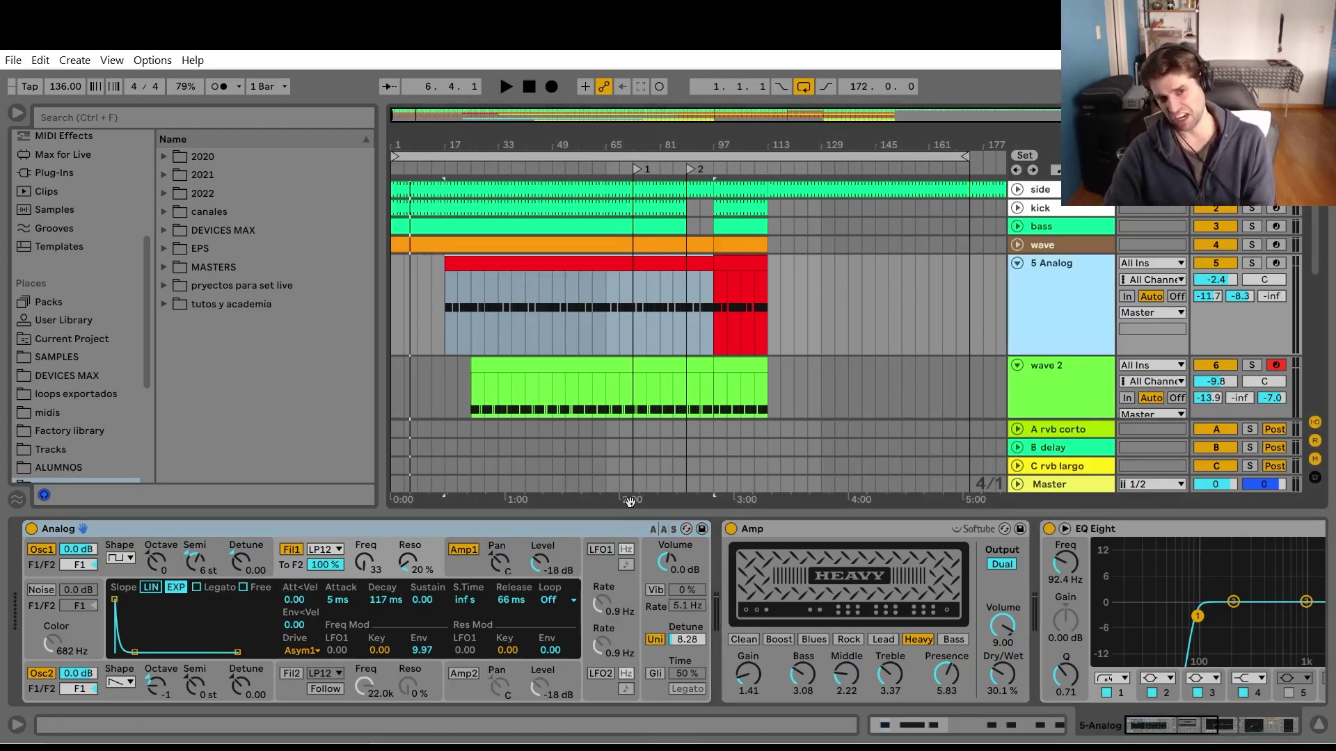
Play 5 Analog from bar 17 while trying different filter frequency and envelope decay settings, with decay up to 1.33 s.
left_click(476, 260)
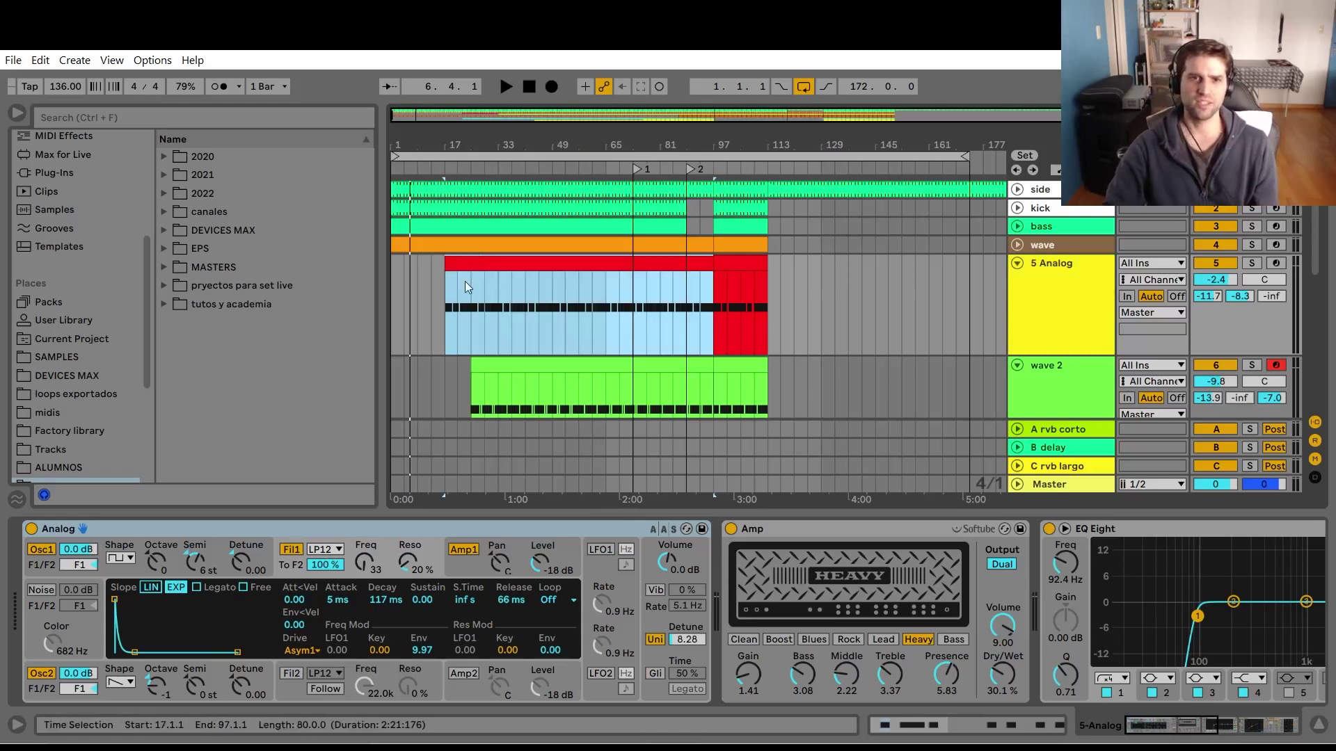
key("space")
scroll(630, 434, "down", 3)
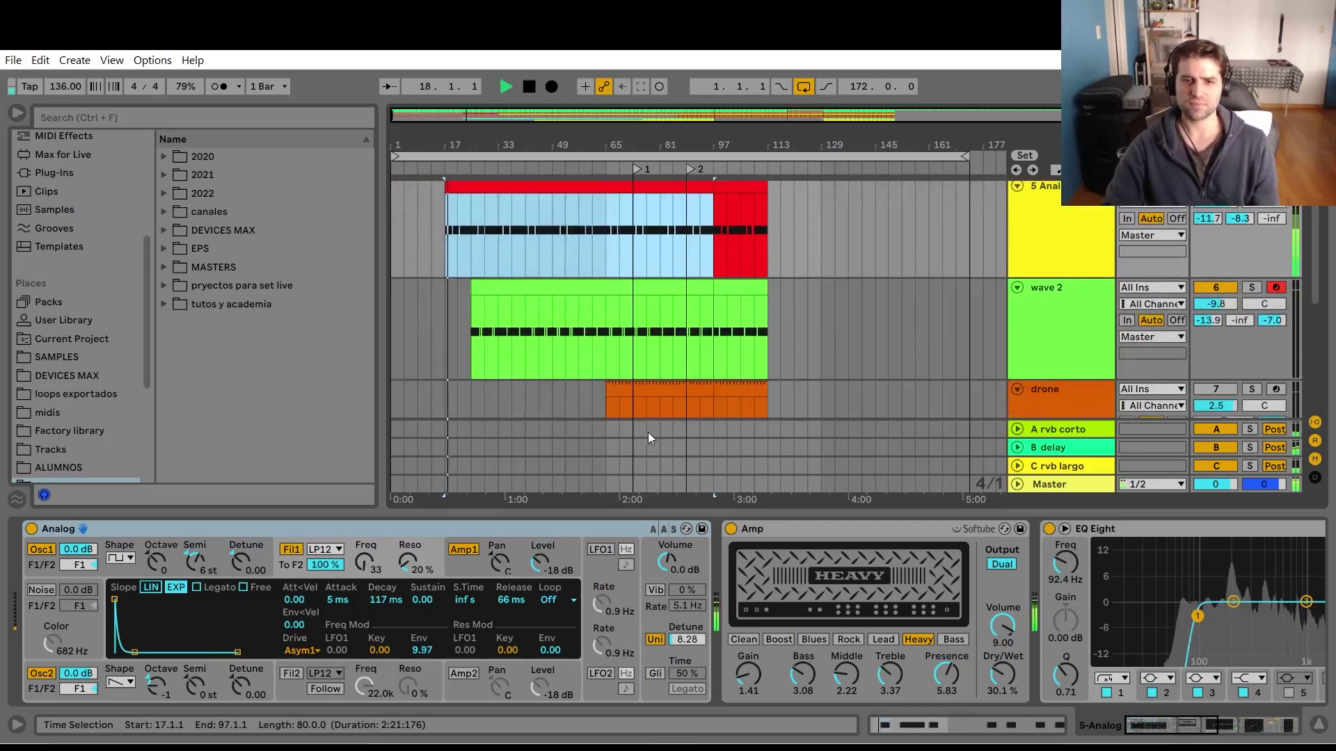
scroll(648, 432, "up", 3)
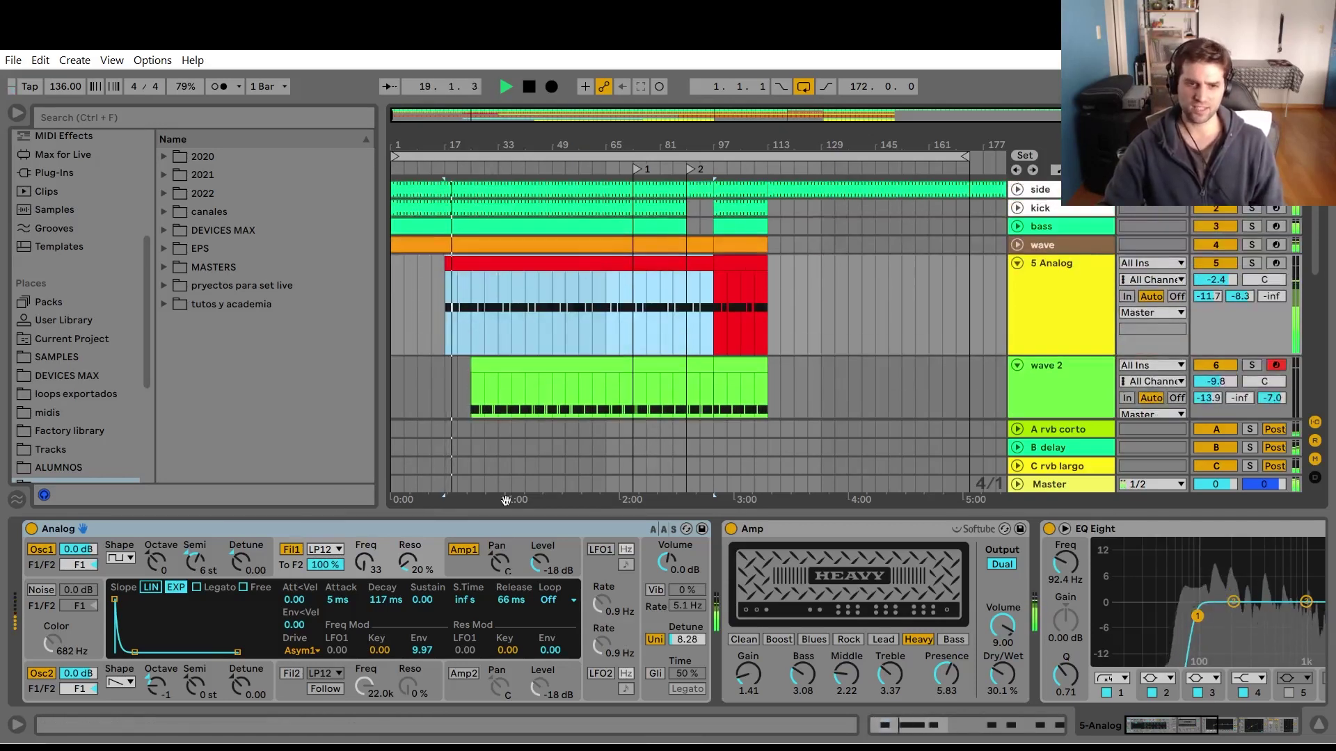
left_click(553, 641)
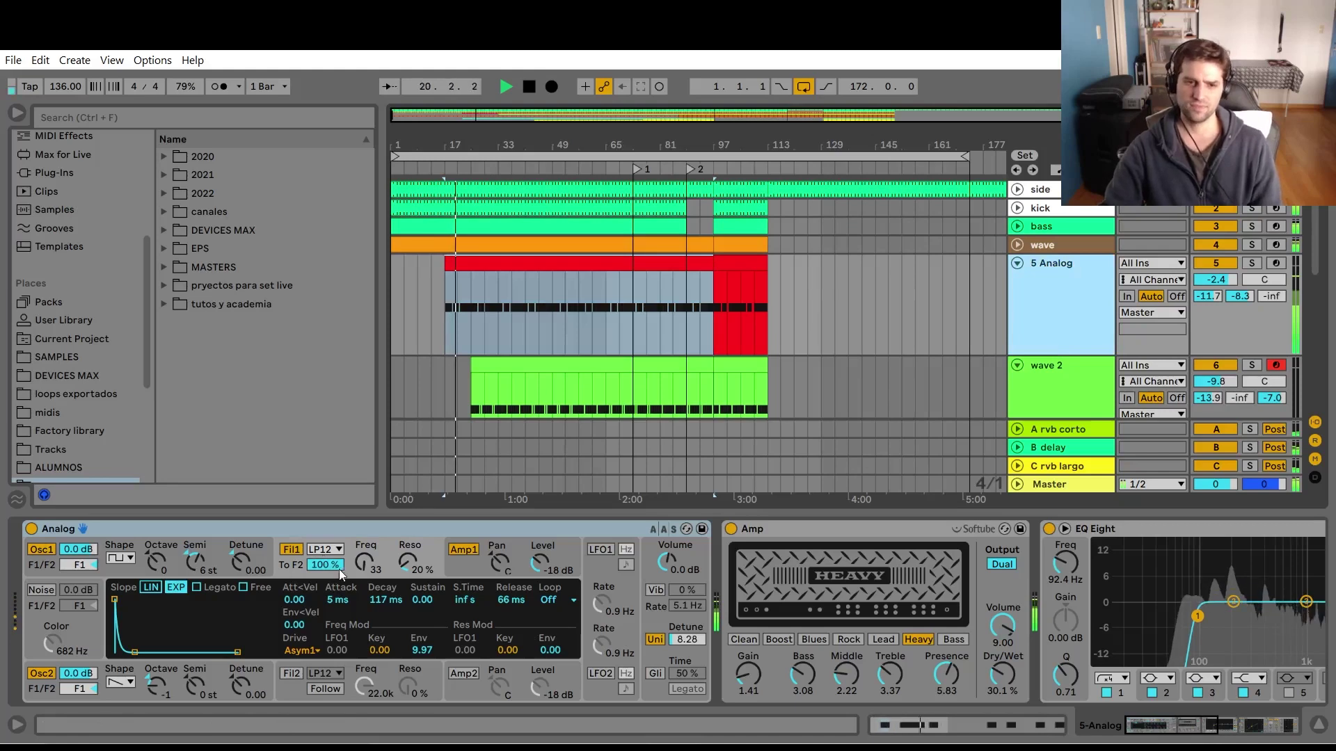
left_click_drag(368, 562, 368, 529)
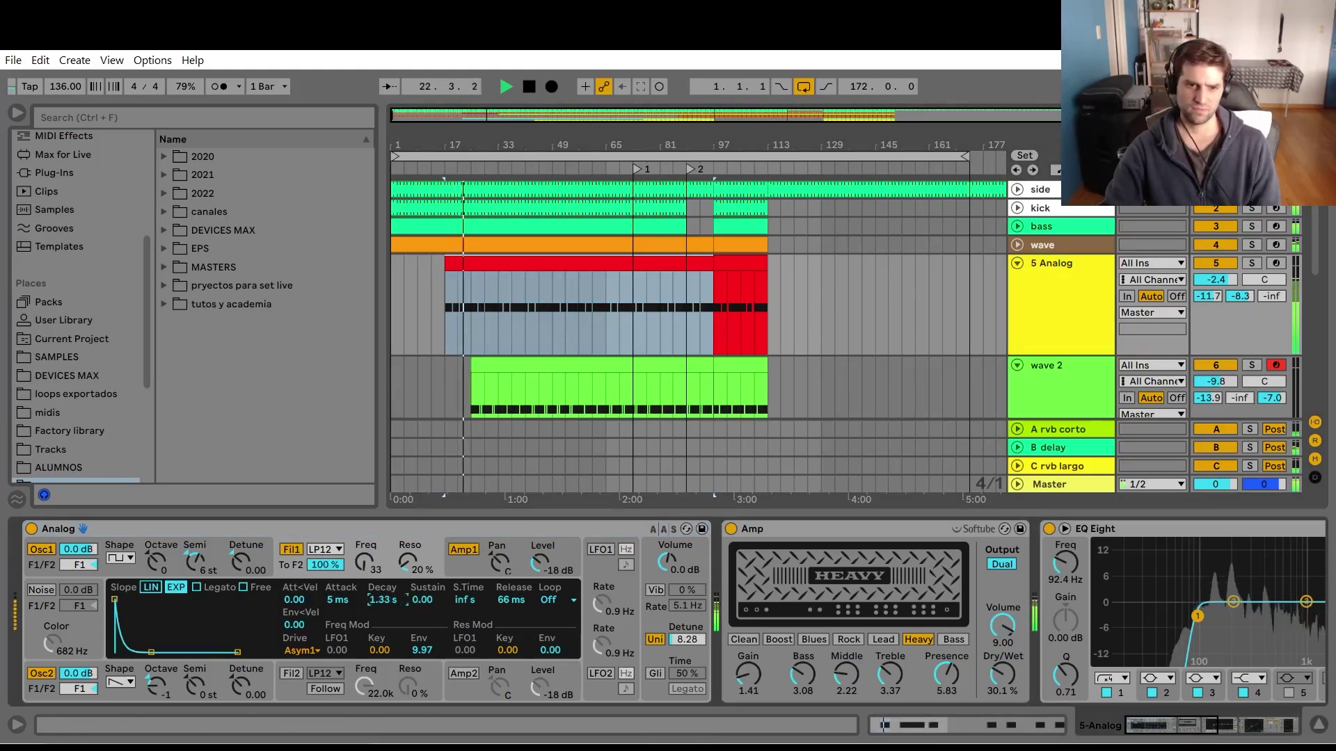
left_click_drag(383, 599, 378, 620)
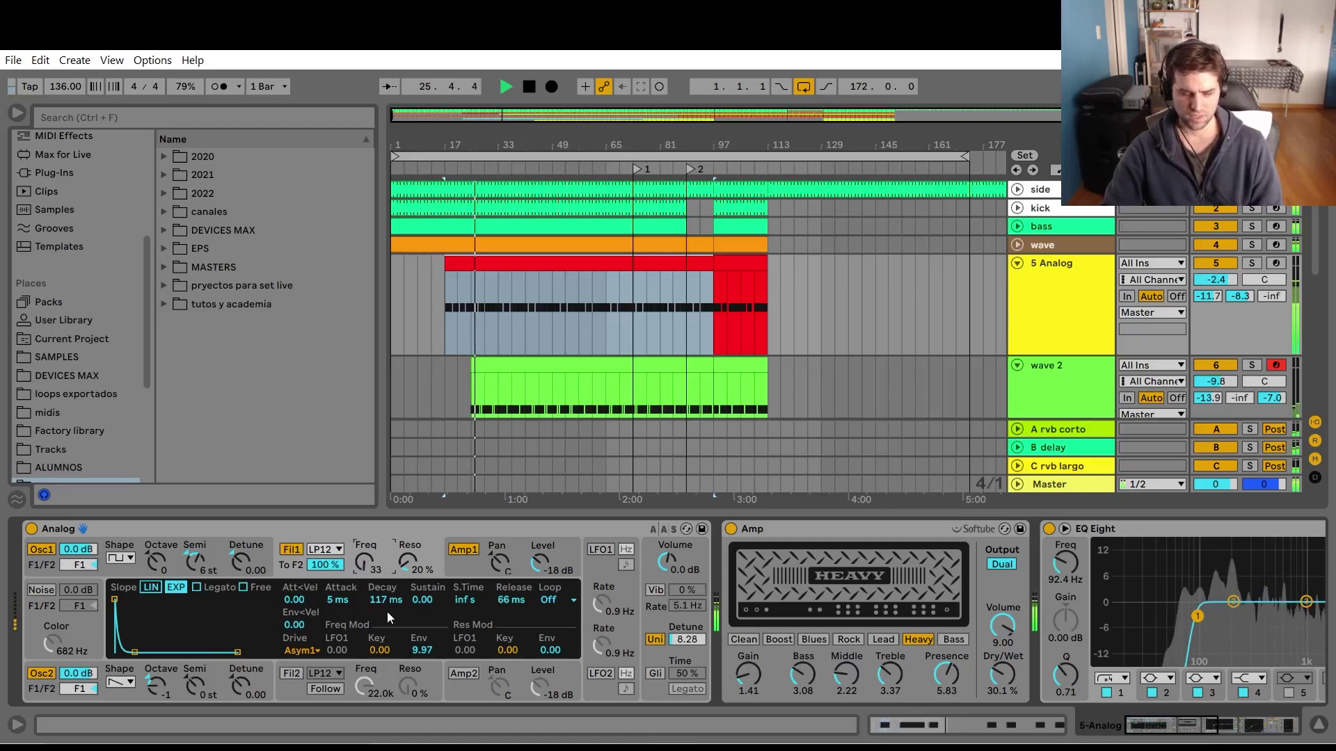
mouse_move(378, 603)
left_mouse_down()
mouse_move(379, 591)
mouse_move(385, 626)
left_mouse_up()
key("space")
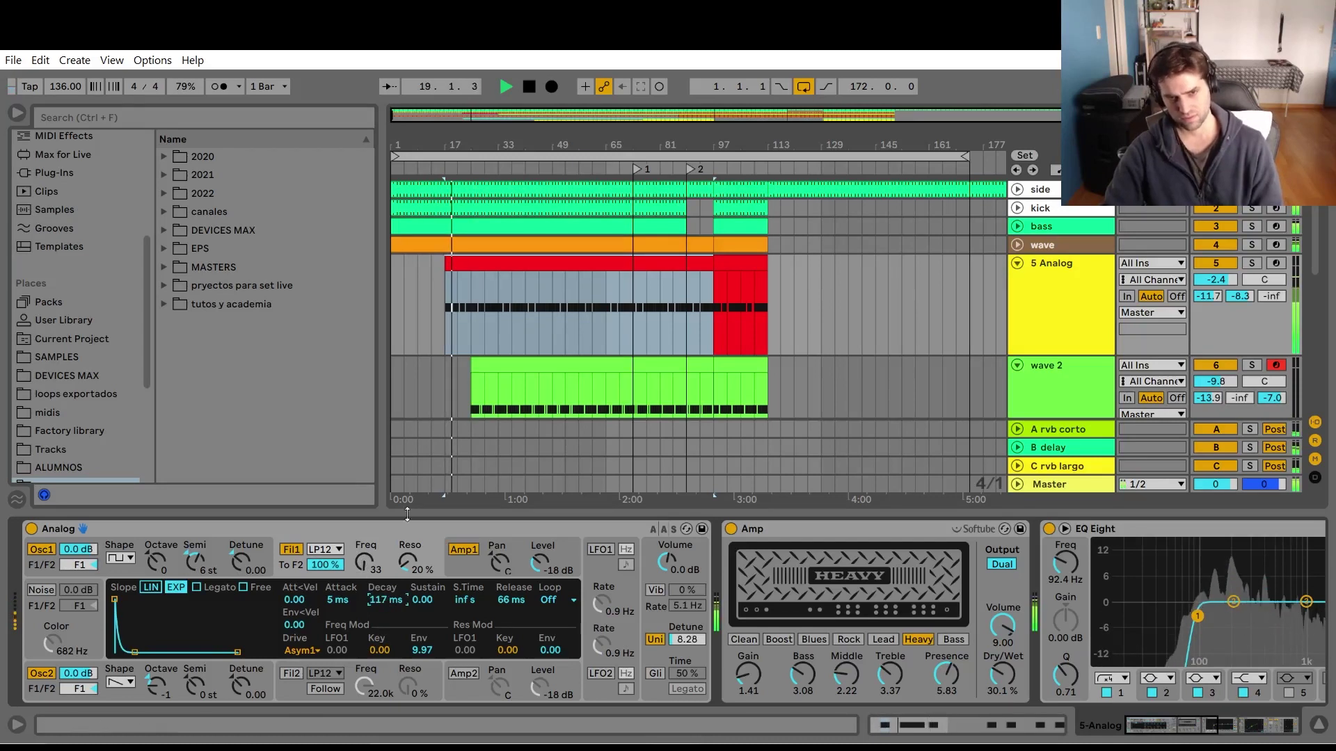
Reshape the EQ Eight band 8 frequency automation on the second drone track, lowering its bar 17 peak and shifting it to about bar 22.
scroll(428, 465, "down", 5)
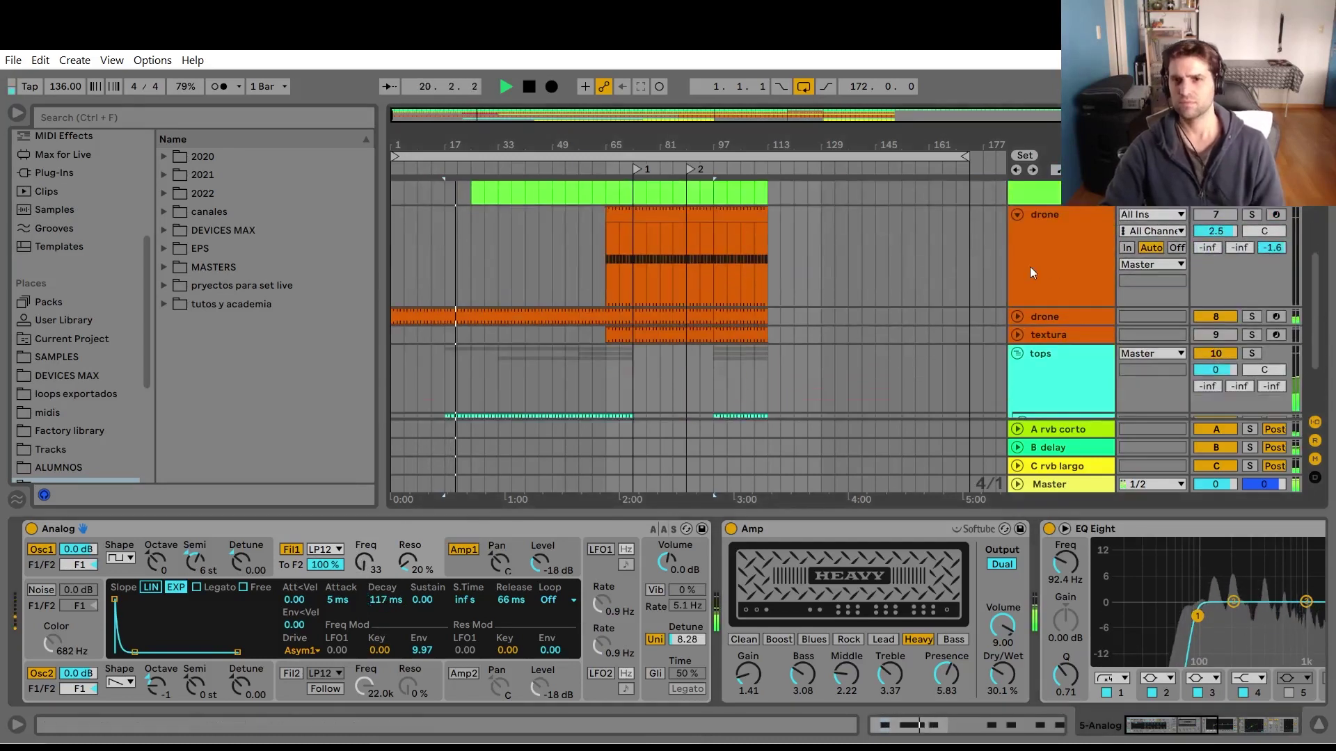
left_click(1055, 317)
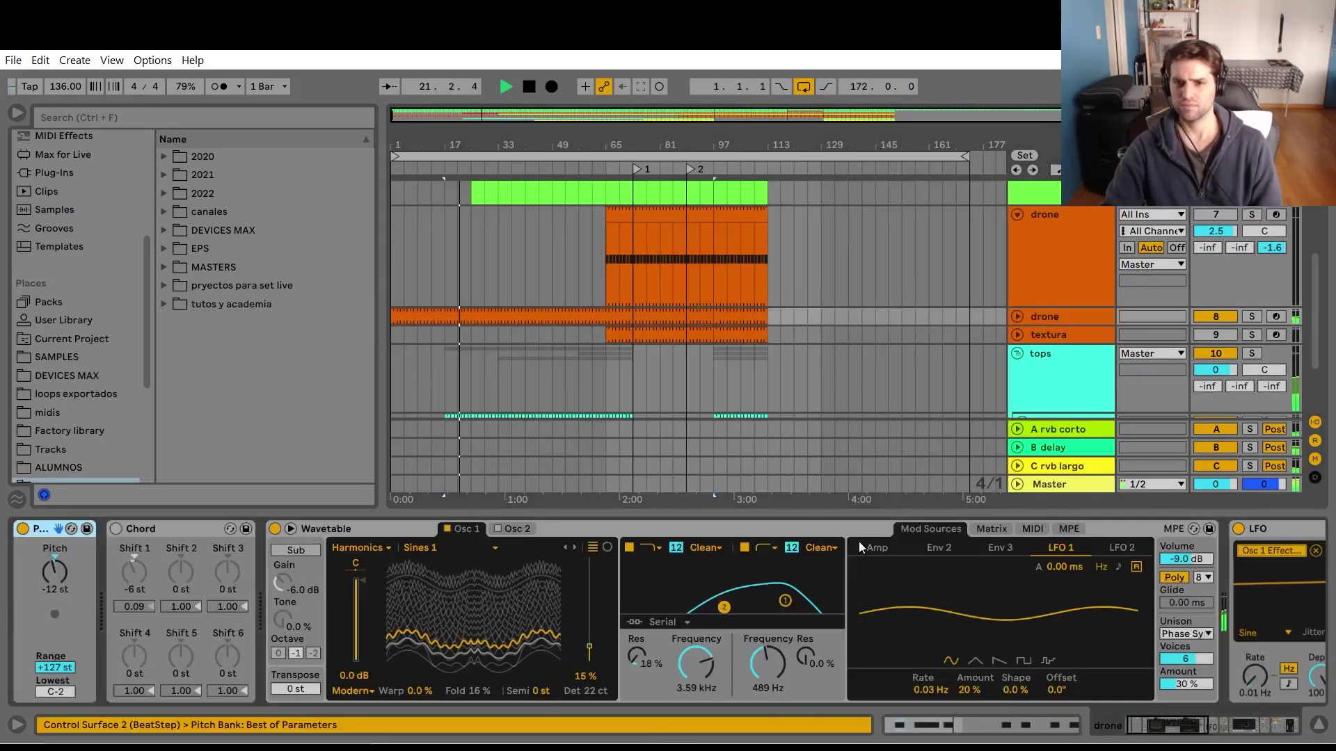
left_click(1191, 726)
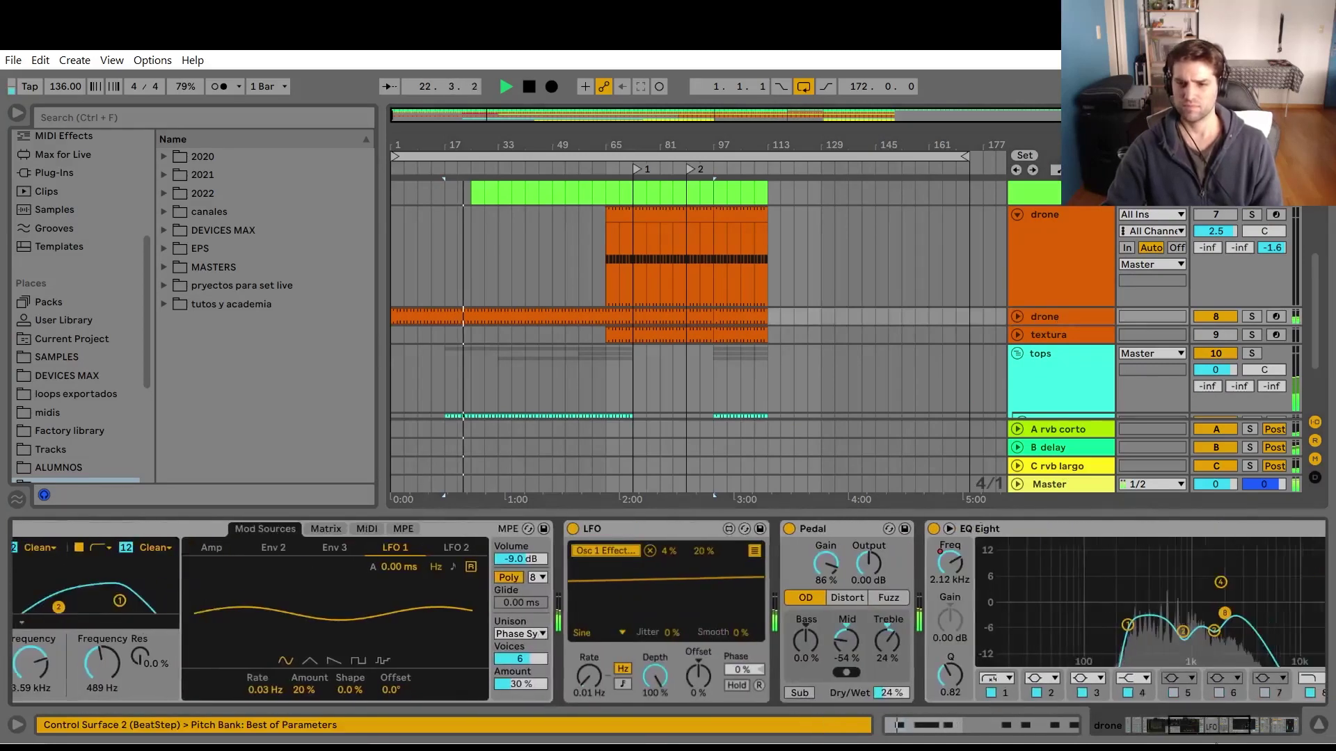
key("a")
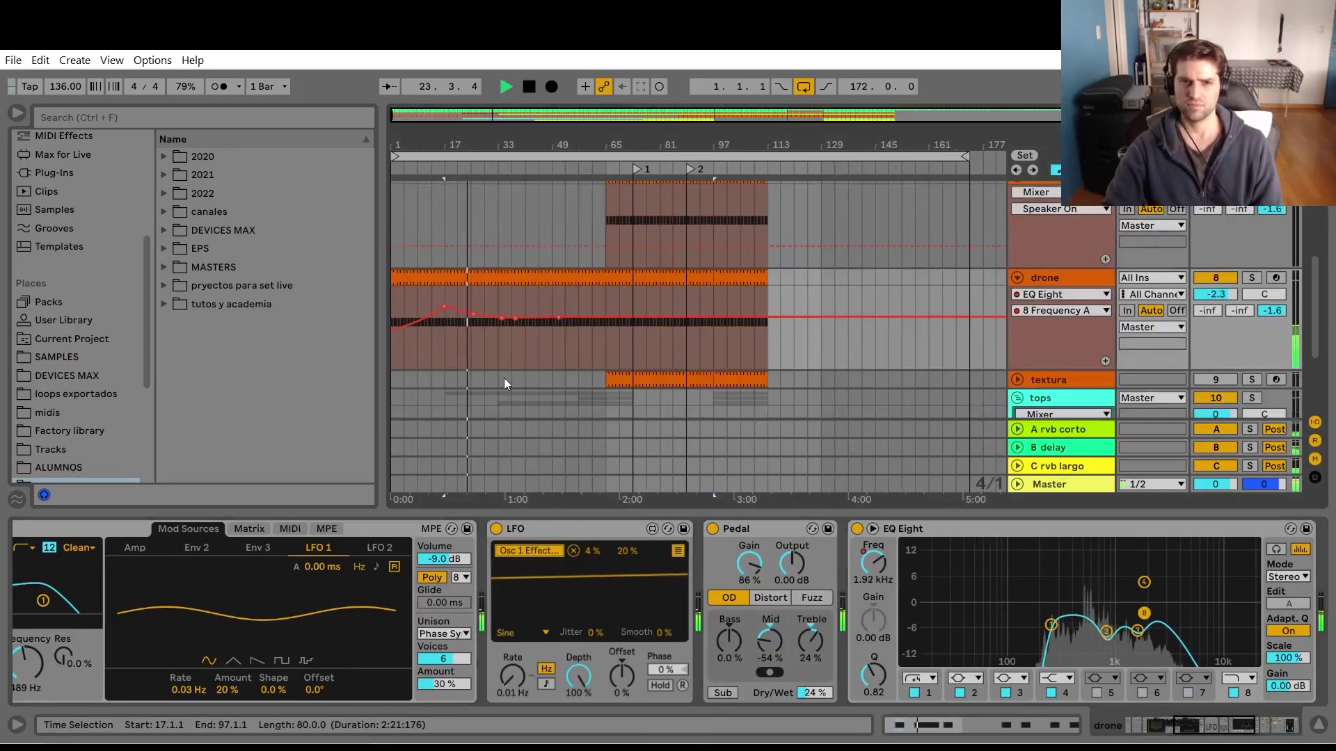
left_click_drag(443, 314, 476, 319)
left_click(476, 317)
key("a")
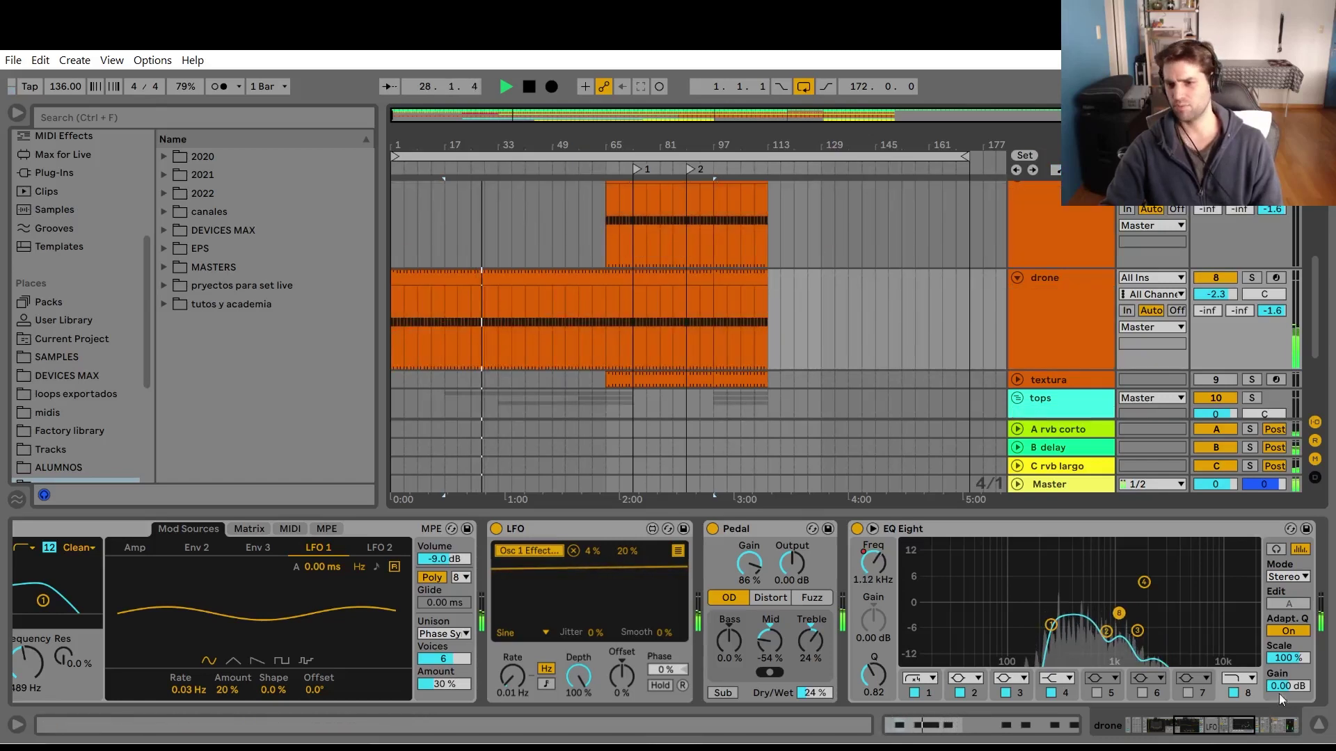
Hide the device view and check the automation curves on the wave 2 and drone tracks.
left_click(1317, 726)
scroll(539, 407, "up", 2)
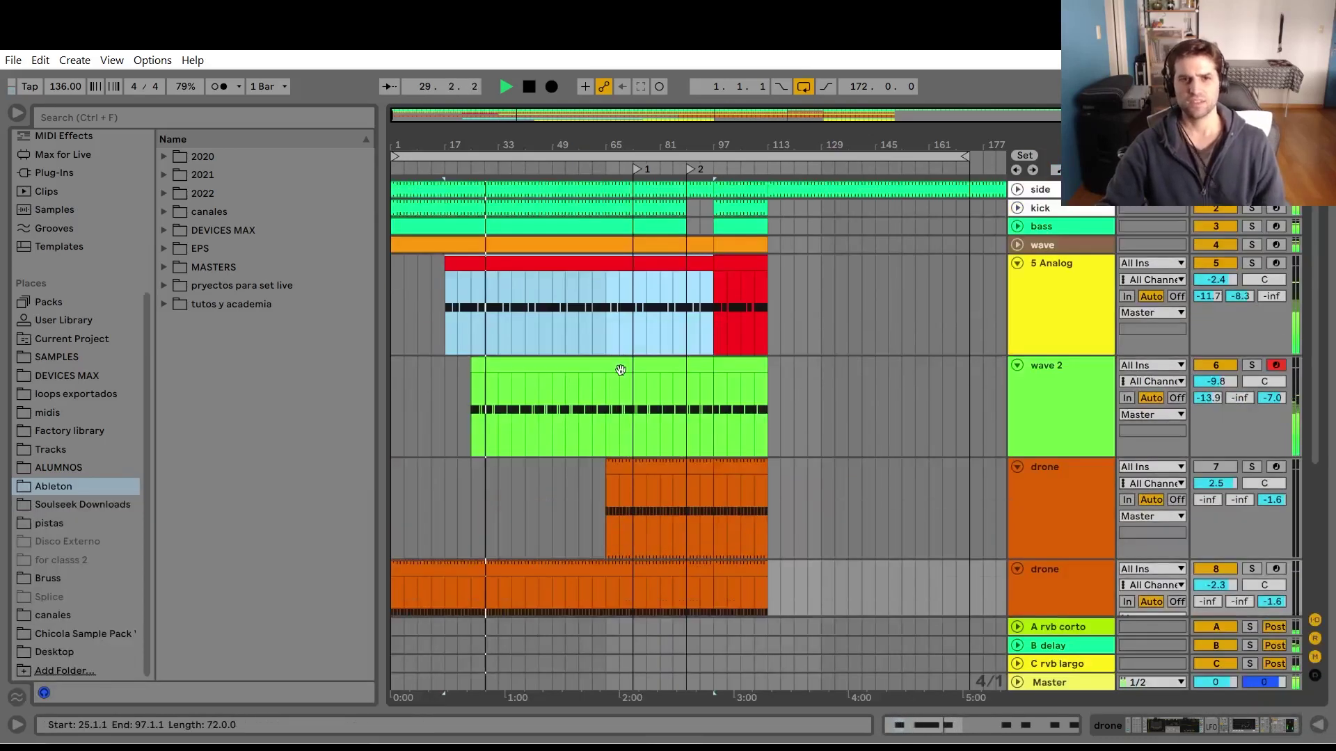
scroll(523, 417, "down", 3)
key("a")
scroll(554, 456, "up", 2)
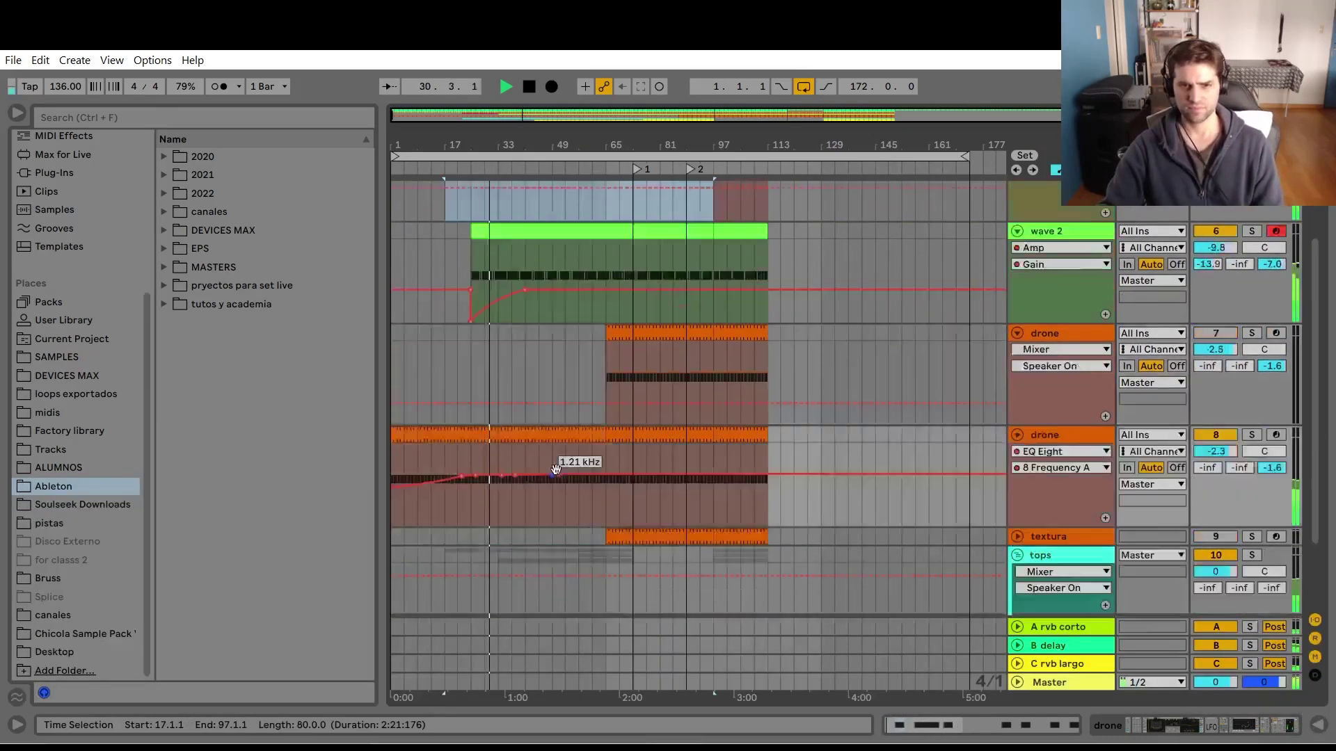
key("a")
scroll(1037, 302, "up", 2)
Reopen the Analog synth on 5 Analog, try its filter envelope decay again during playback, and stop the playback.
double_click(1036, 308)
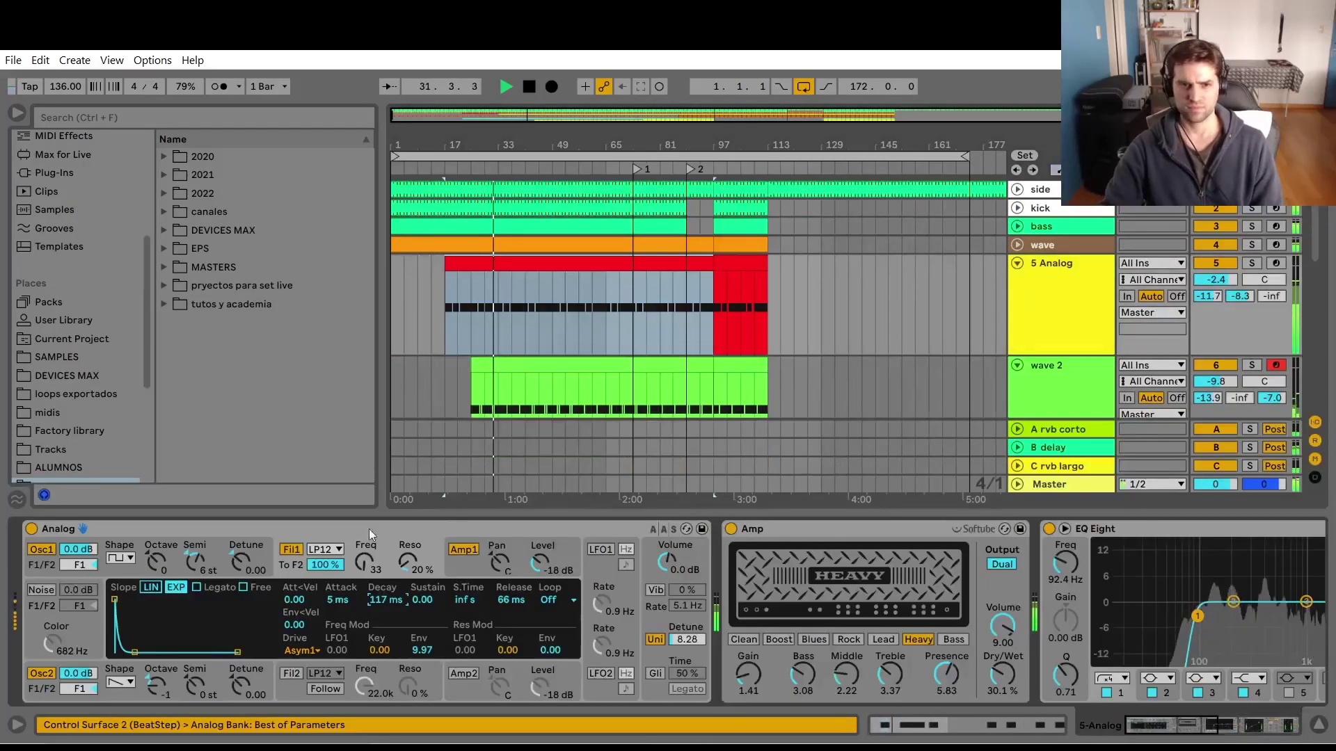
left_click_drag(388, 595, 409, 615)
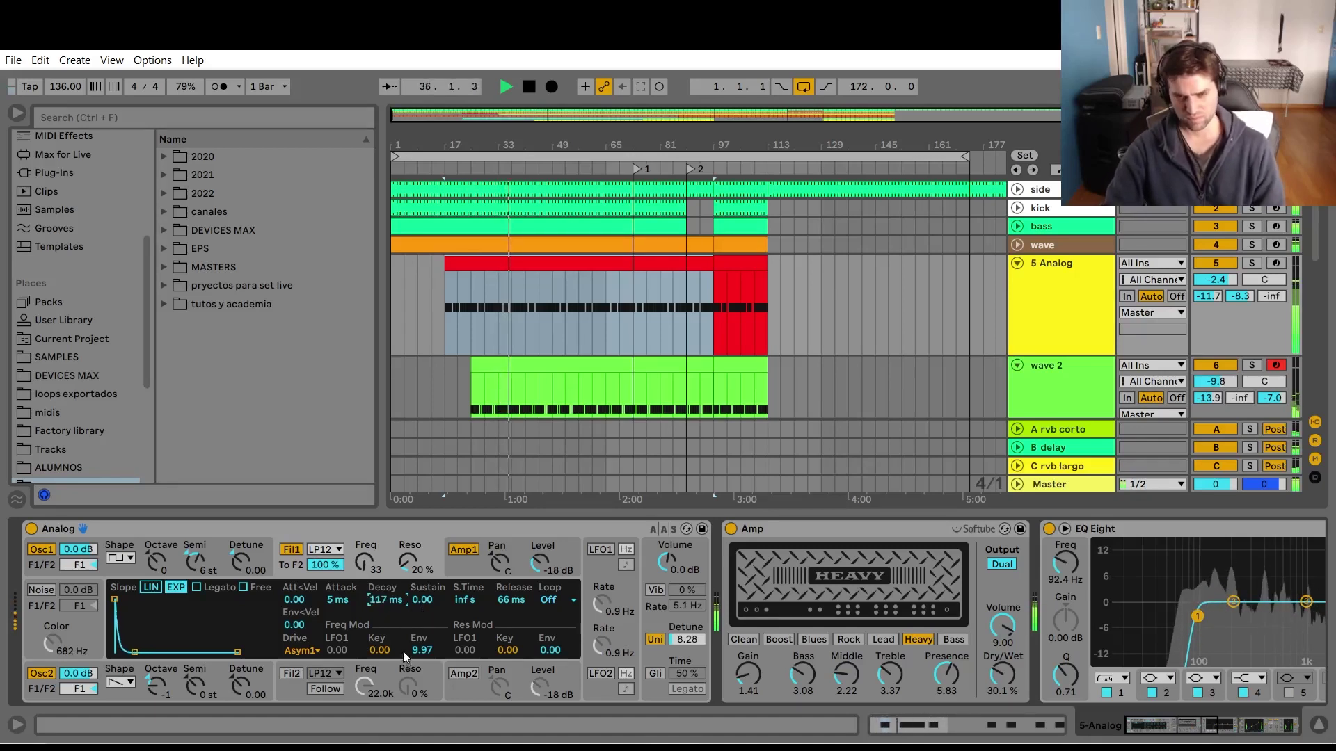
scroll(642, 428, "down", 5)
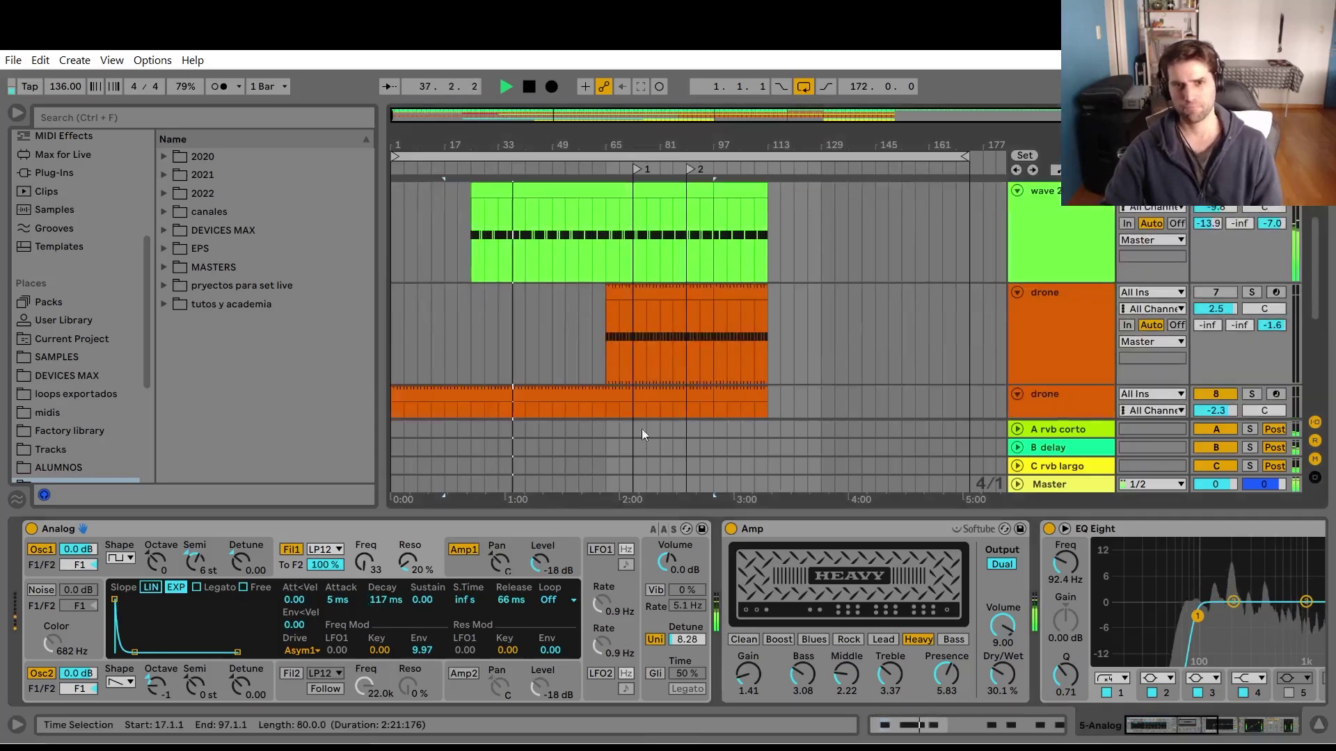
scroll(629, 378, "up", 3)
key("space")
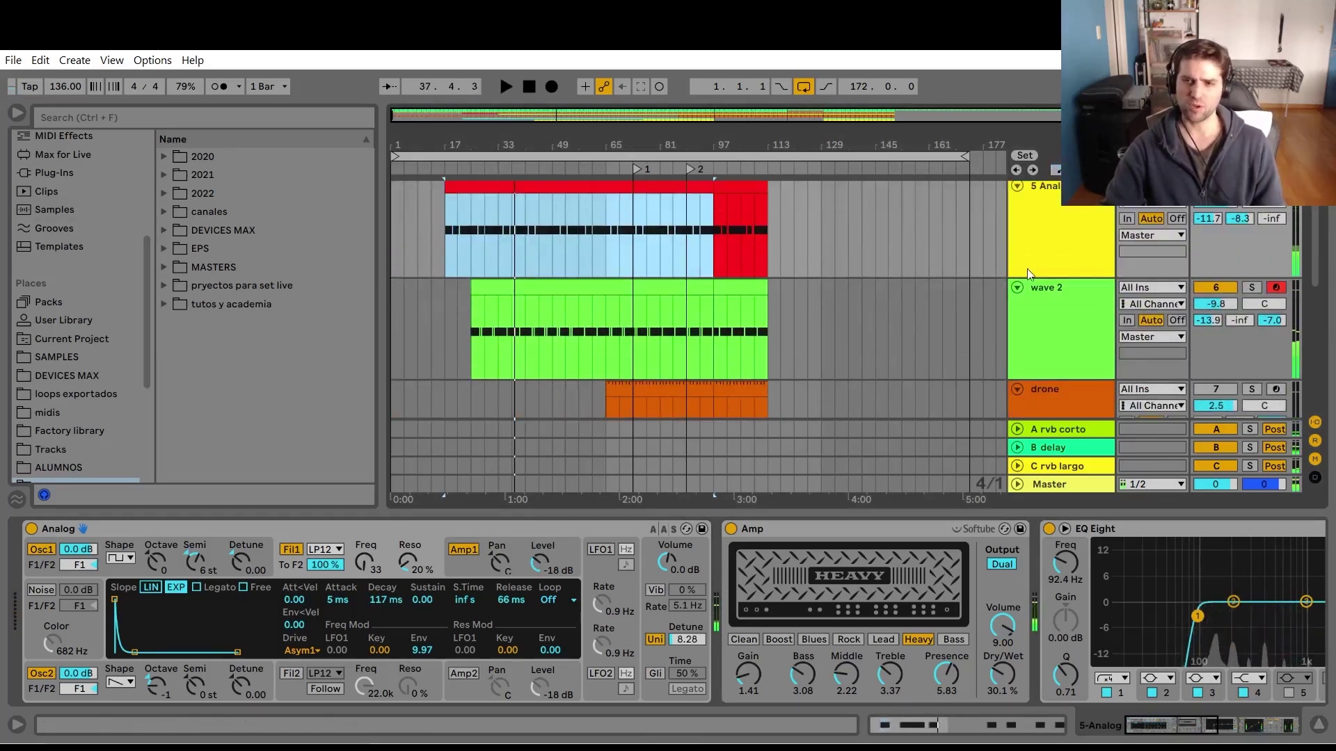
Examine the device chains of the wave 2 and 5 Analog tracks, including the Amp and EQ Eight.
left_click(384, 537)
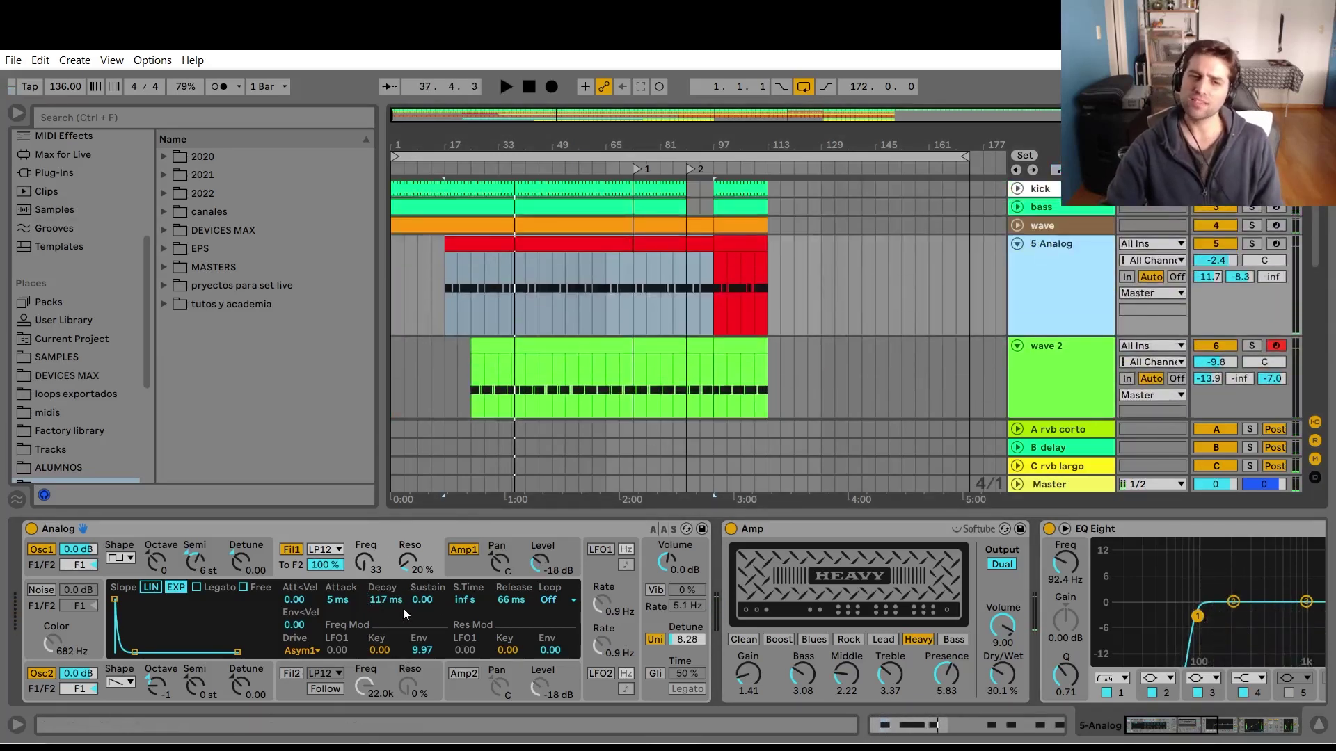
left_click(503, 319)
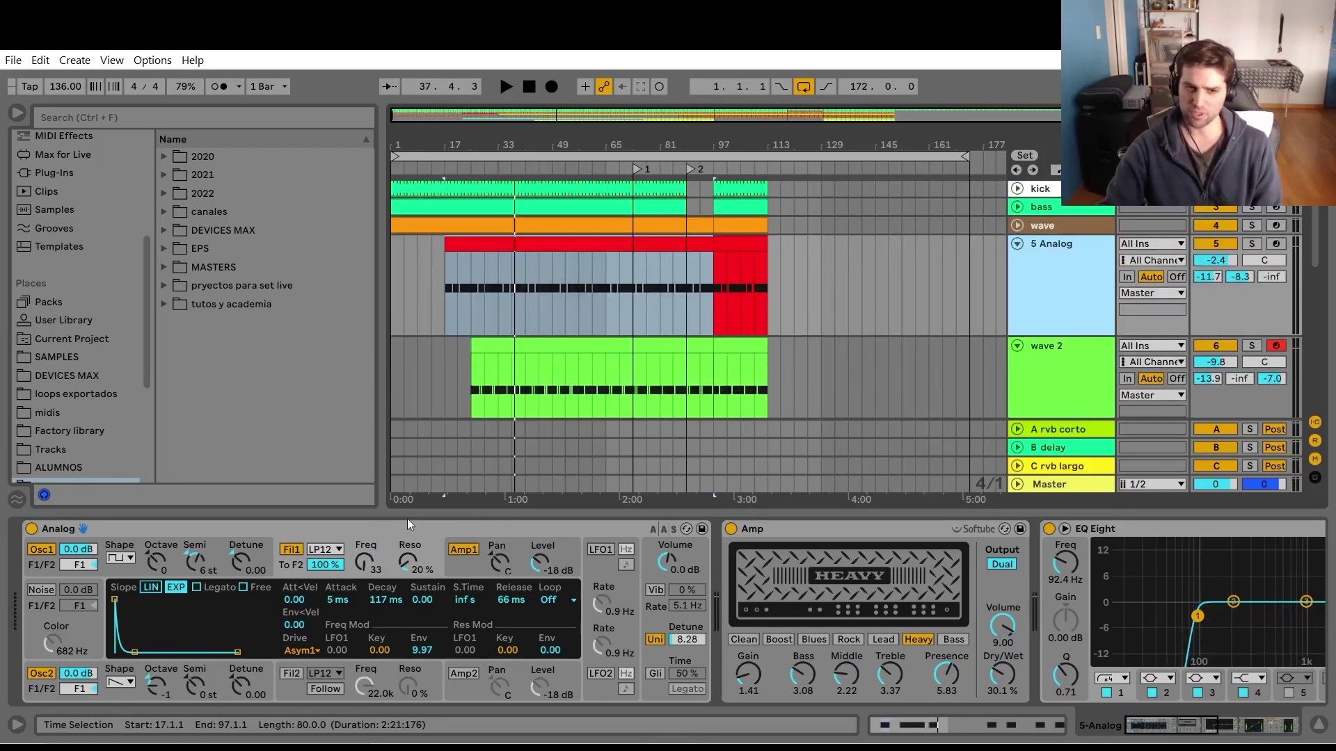
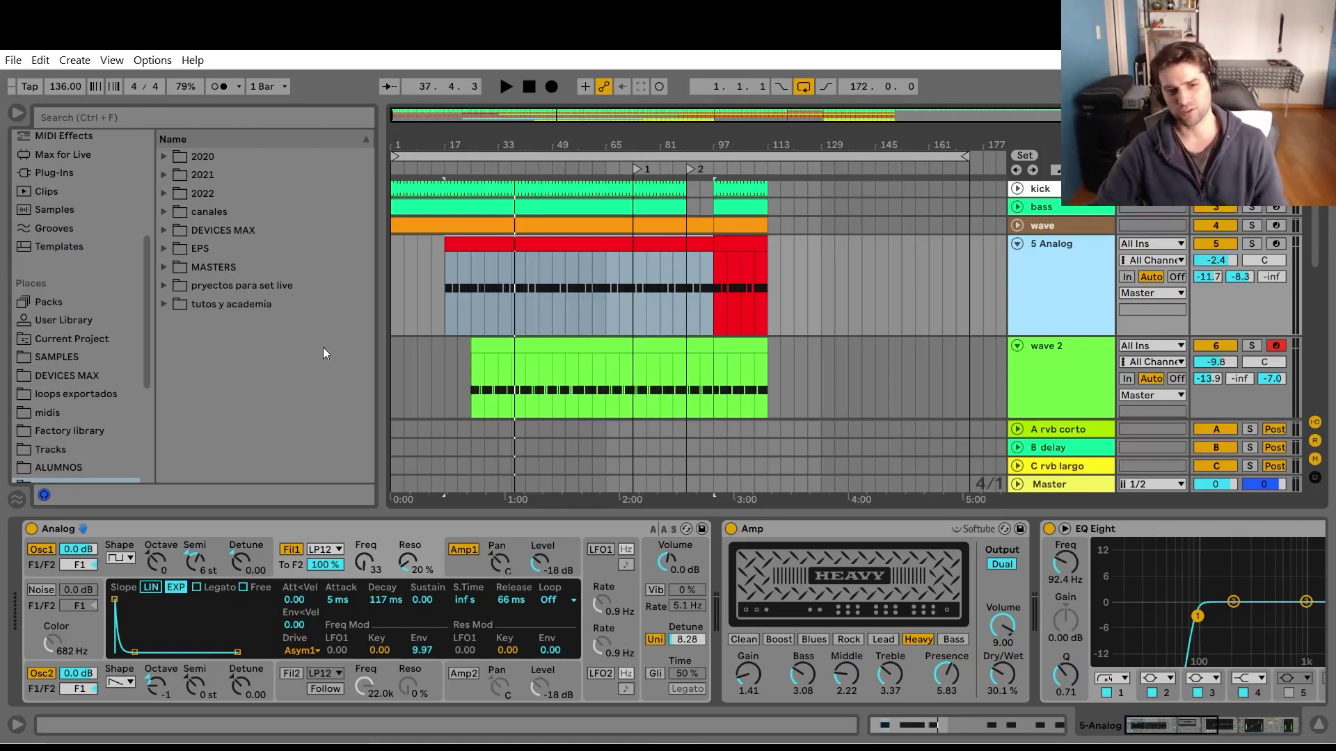
left_click(537, 383)
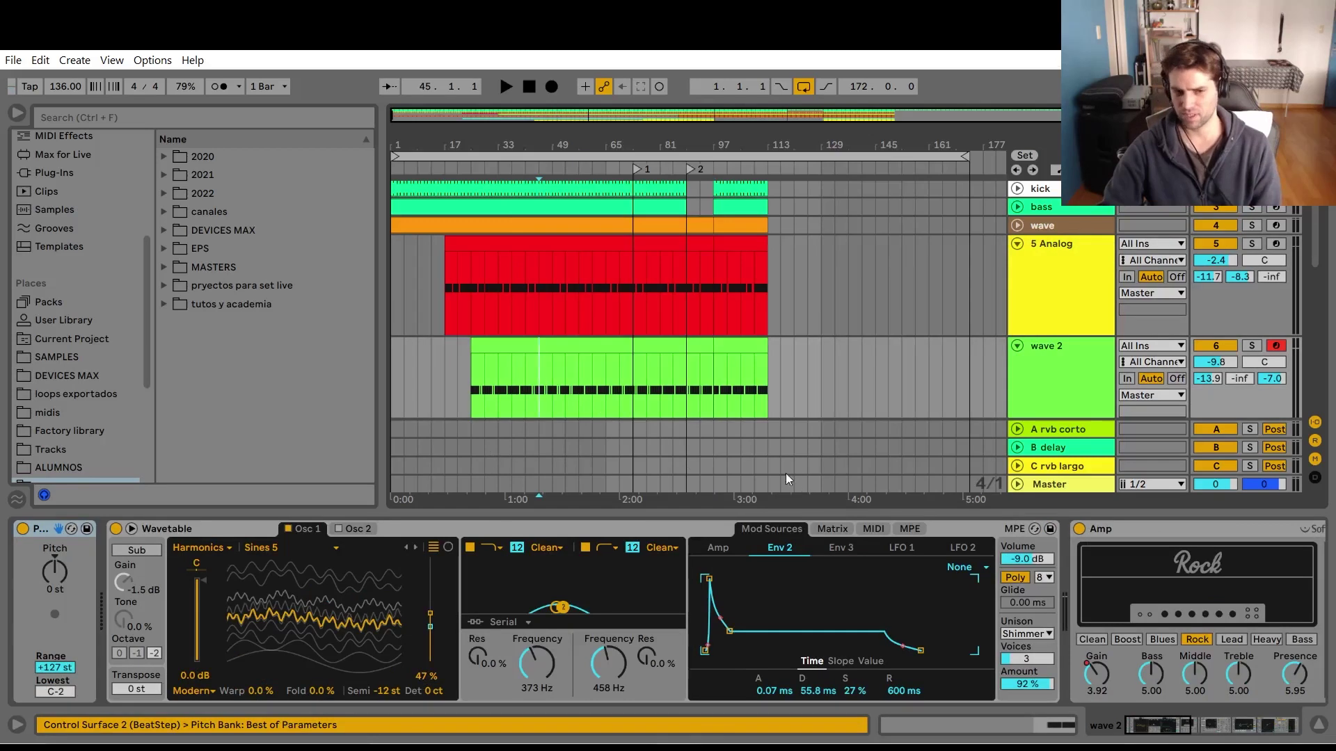
left_click(1106, 253)
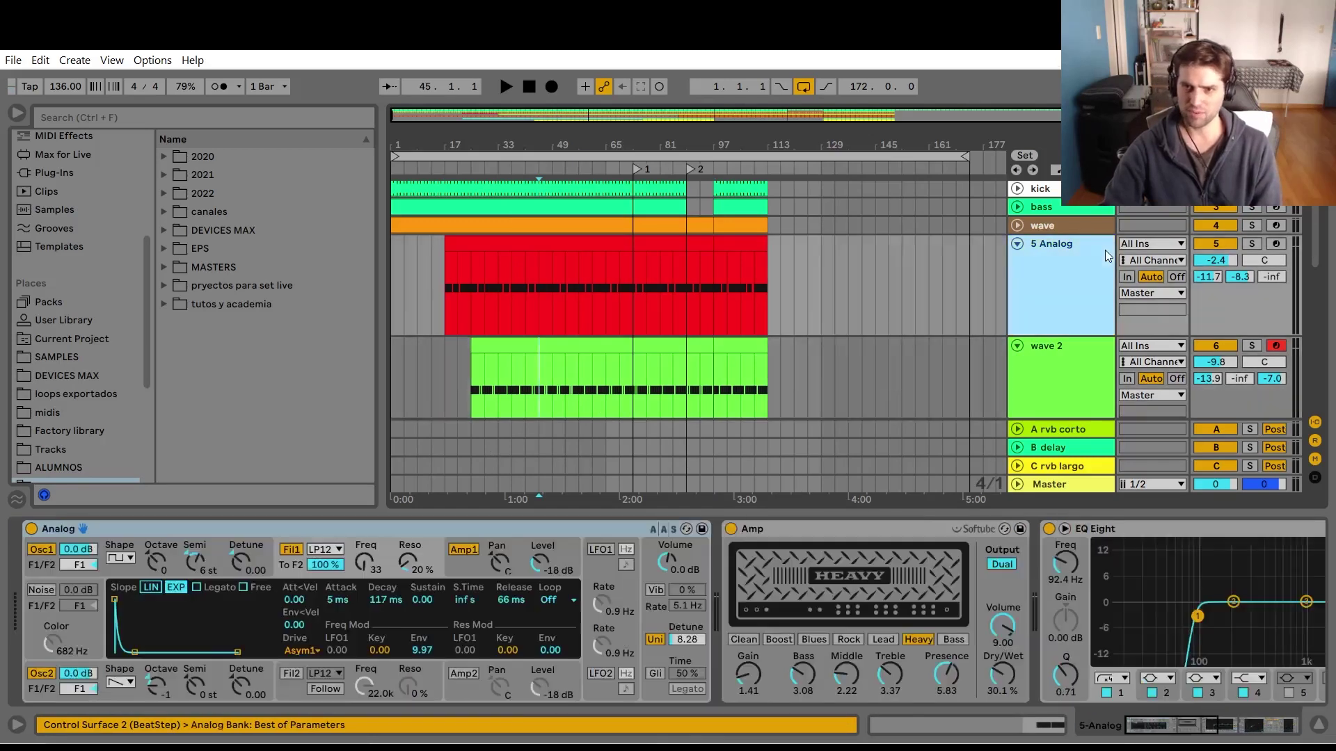
left_click(1250, 739)
scroll(613, 317, "down", 3)
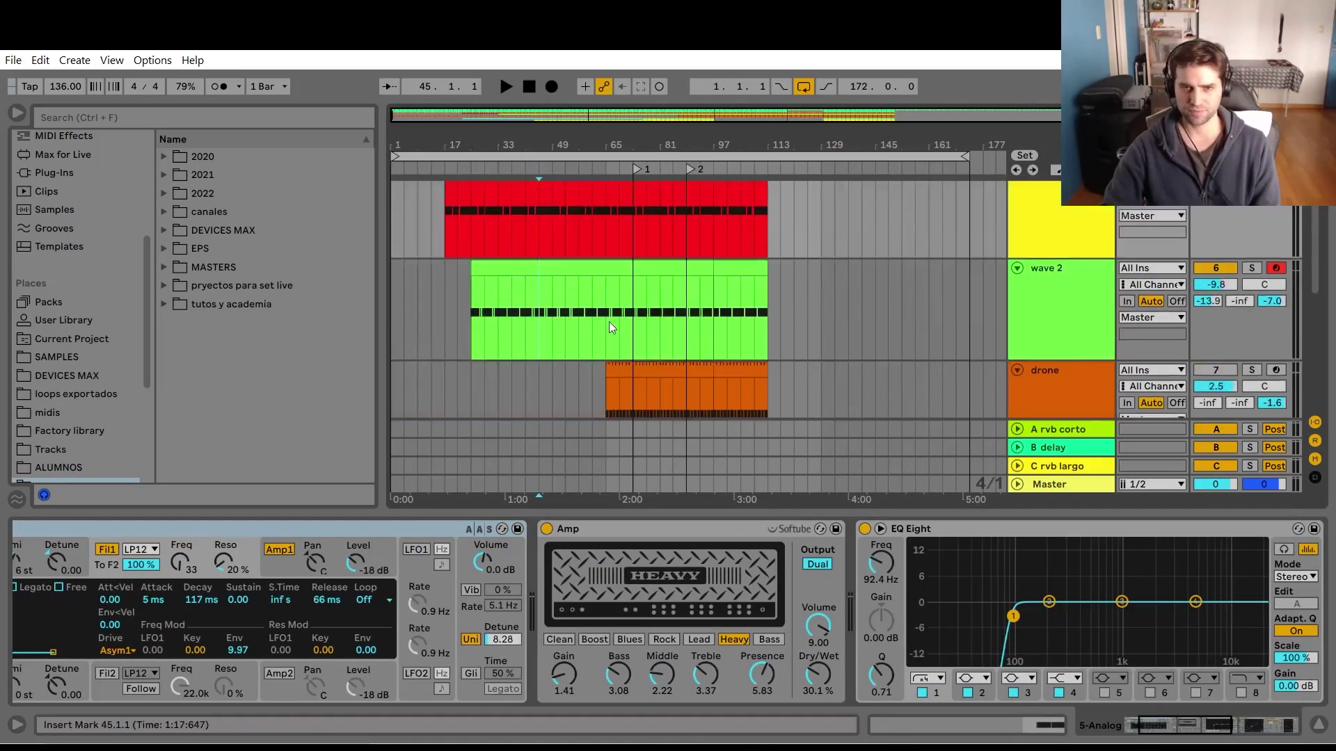
scroll(602, 334, "down", 4)
scroll(619, 315, "up", 8)
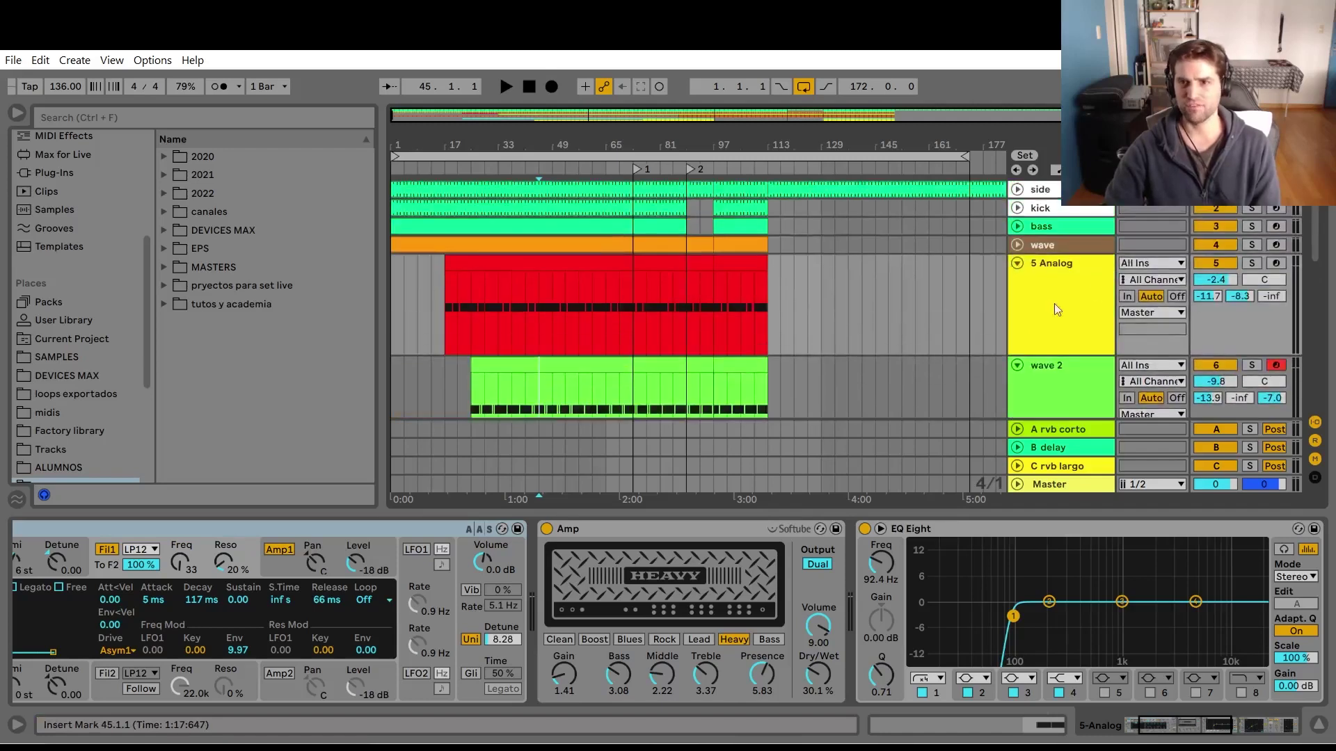
Play briefly from bar 73 to hear the section where the tops drop out.
left_click(1055, 227)
left_click(609, 311)
key("space")
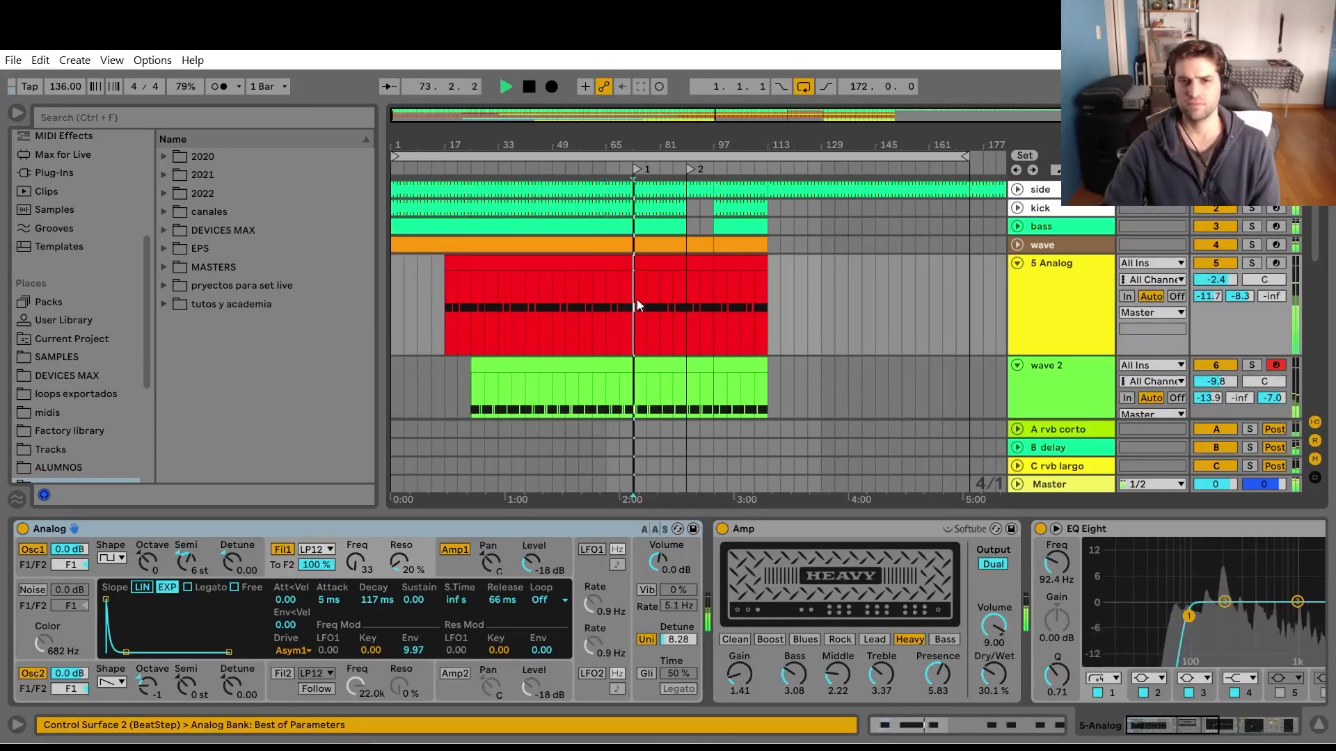
key("space")
Show the kick track's device chain and open the automation options for the Auto Filter's on/off switch.
left_click(545, 307)
left_click(1074, 209)
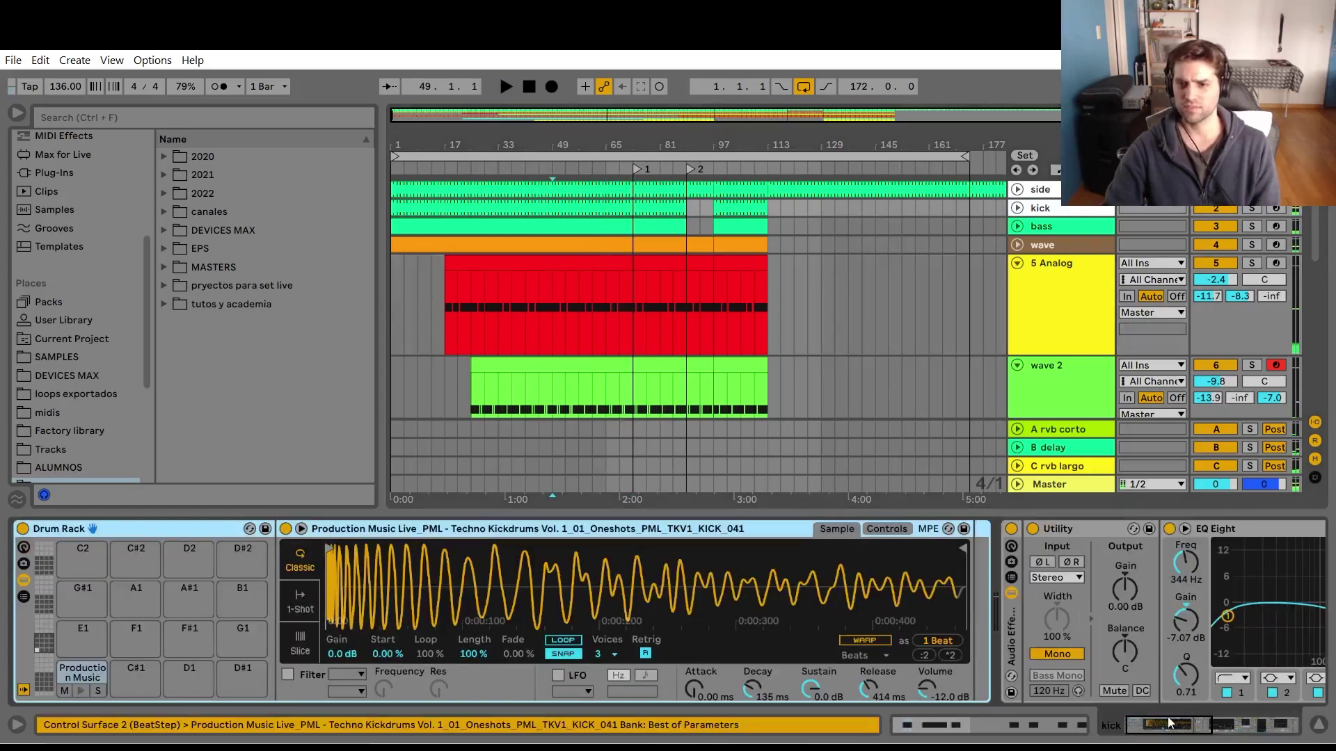
scroll(1247, 668, "down", 5)
right_click(812, 535)
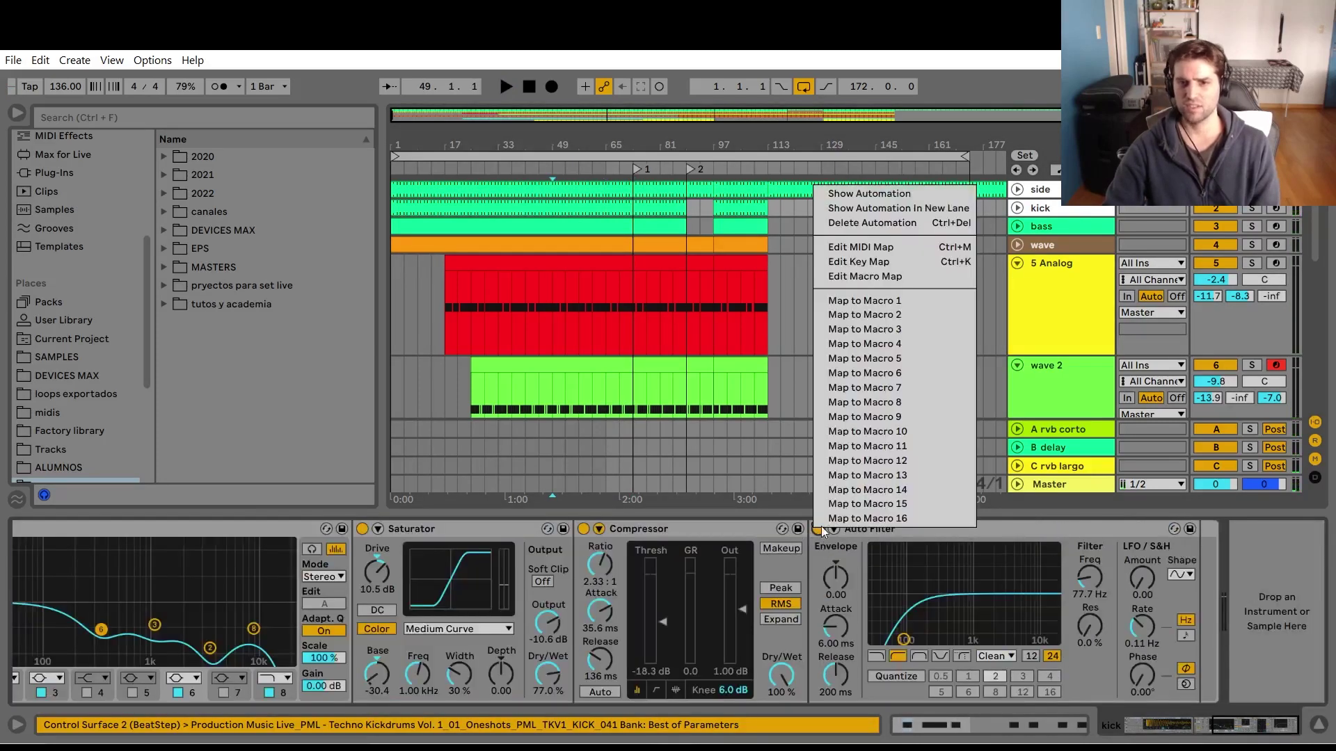
Show the on/off automation of the kick track's Auto Filter and play the arrangement from bar 49.
left_click(843, 206)
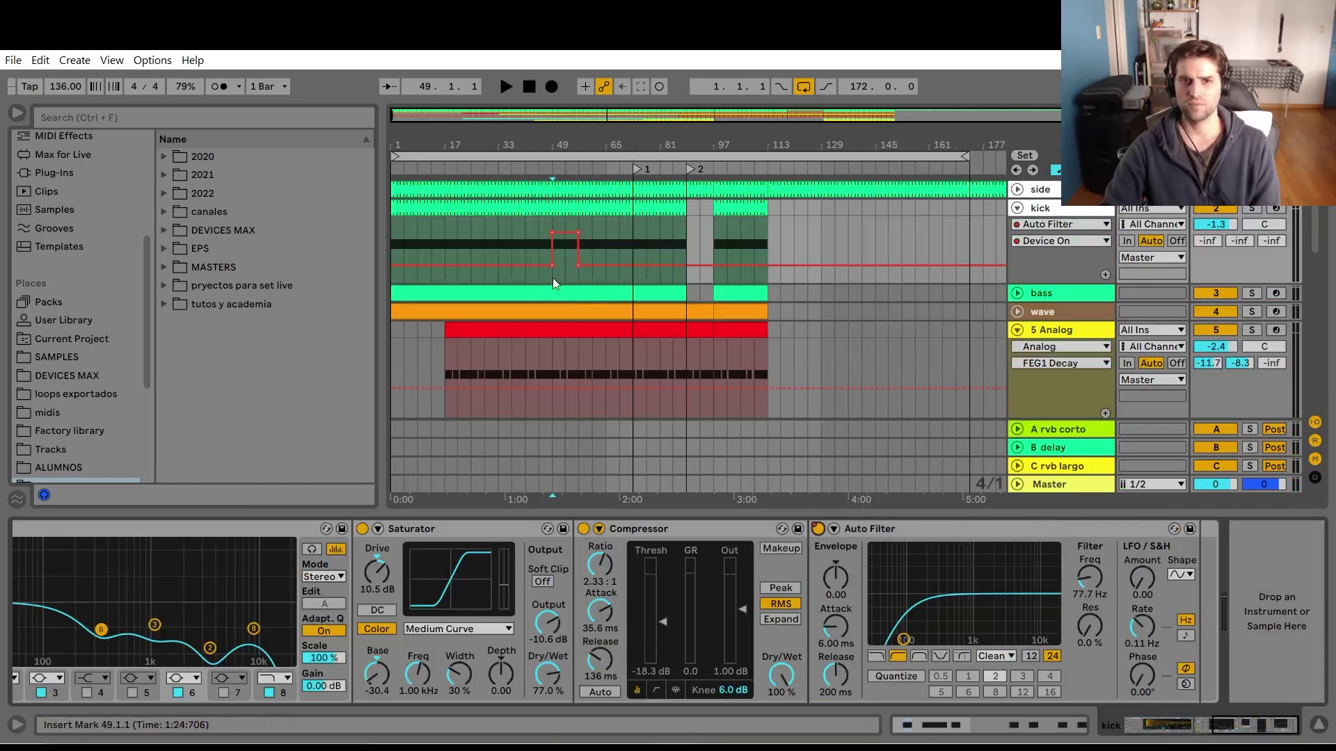
key("space")
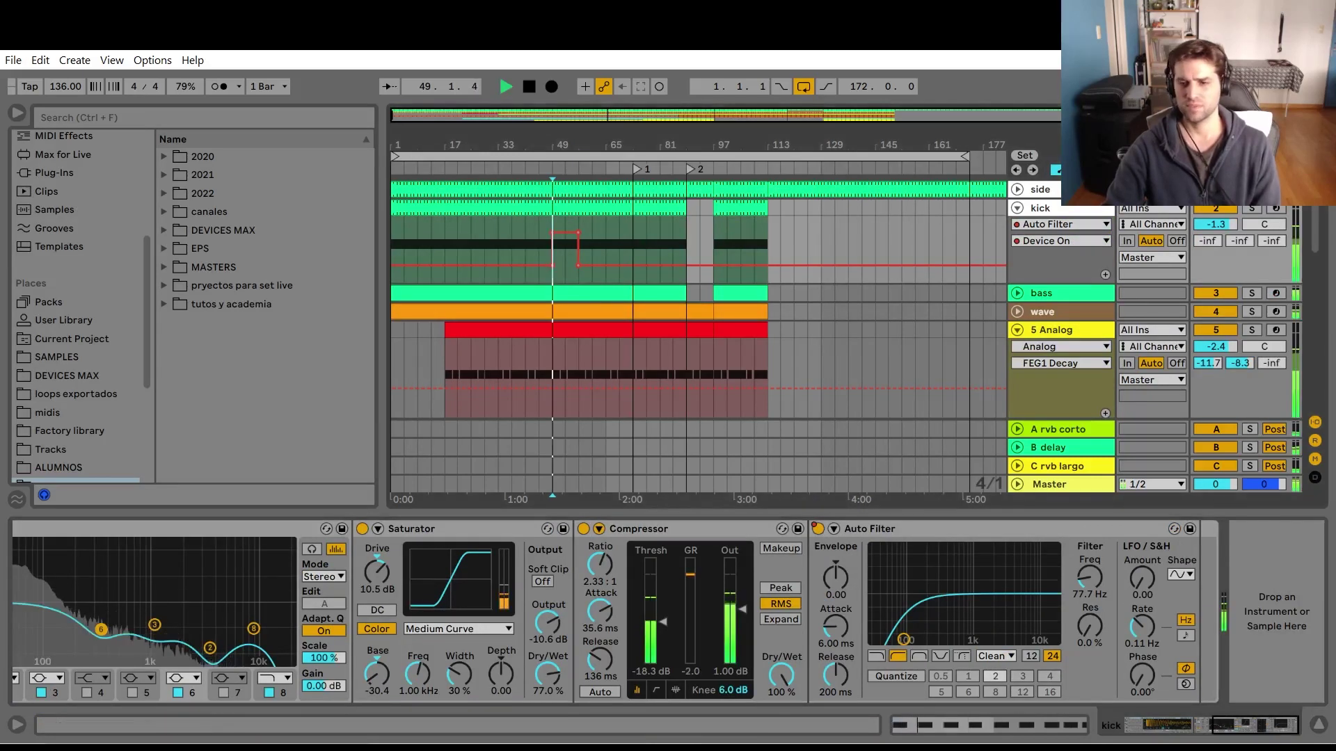
Audition the filter envelope decay of the 5 Analog track's Analog during playback, return it to 117 ms and show its automation.
left_click(1318, 728)
double_click(1078, 352)
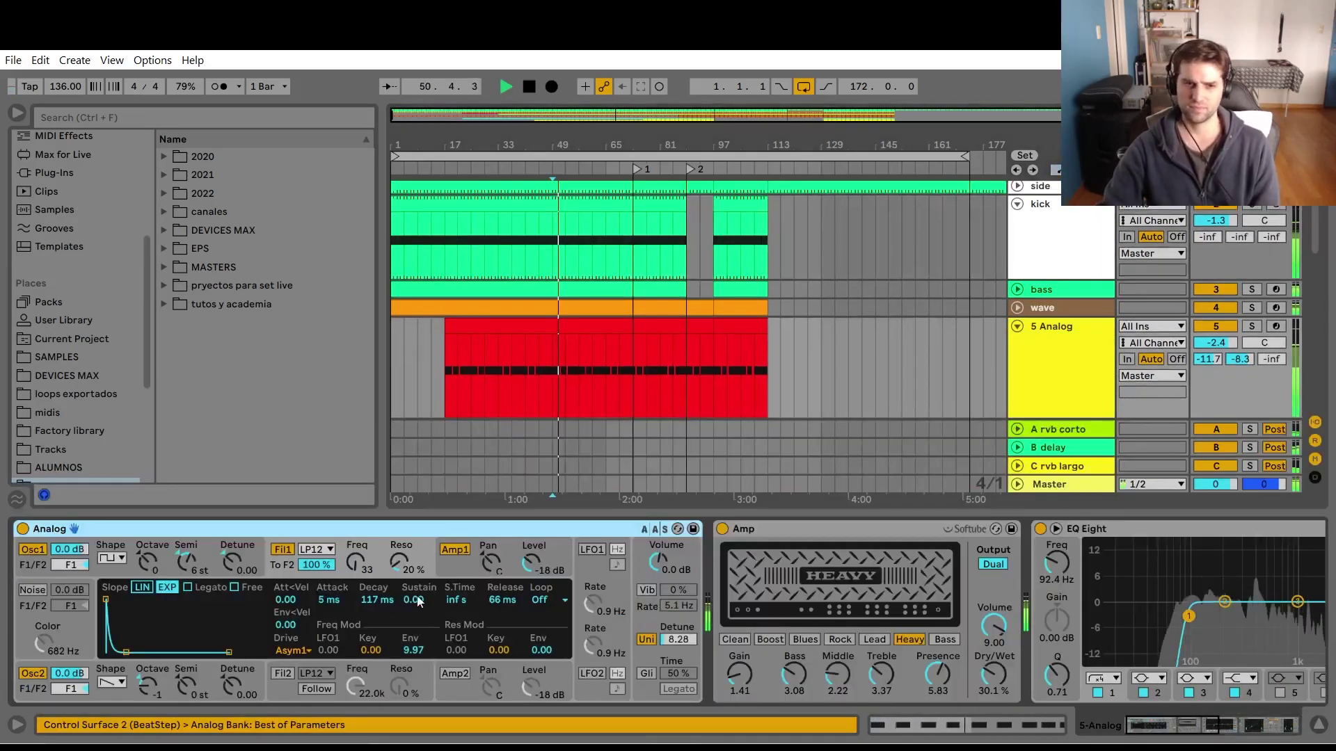
left_click_drag(372, 601, 350, 571)
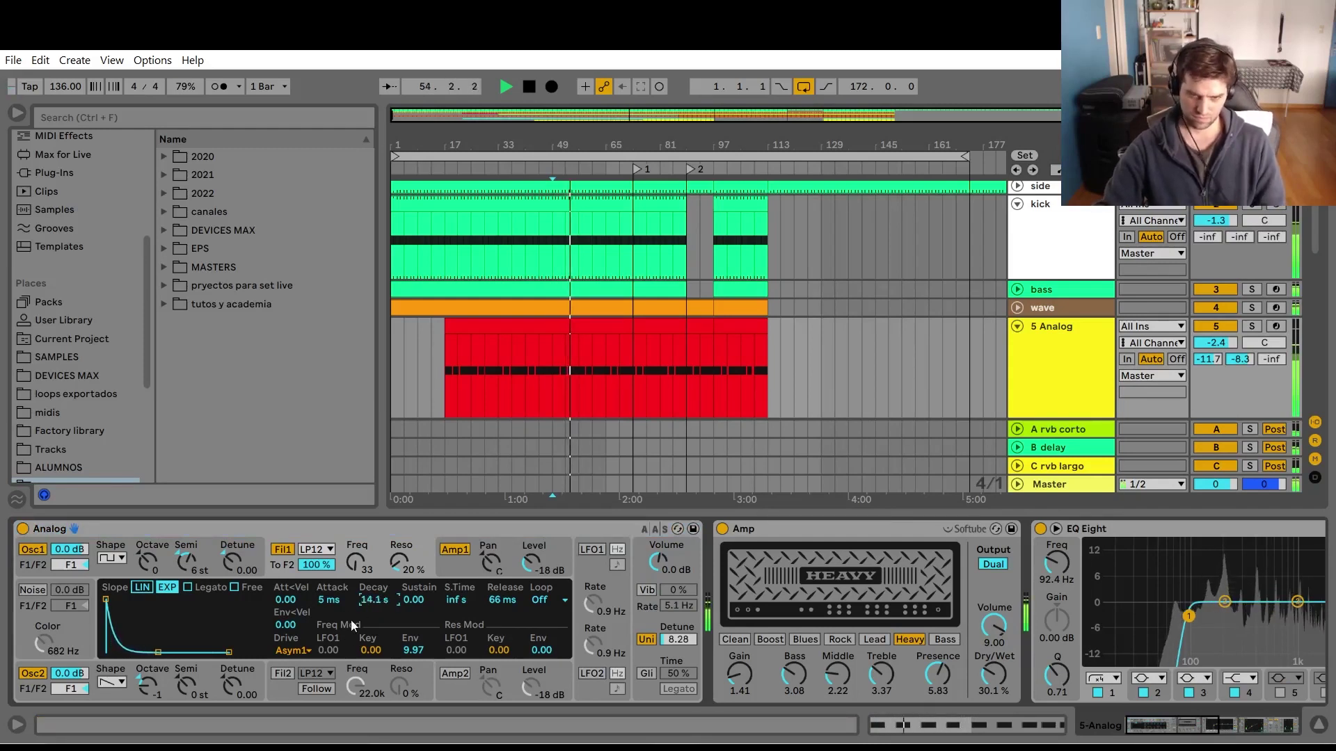
left_click_drag(351, 620, 433, 600)
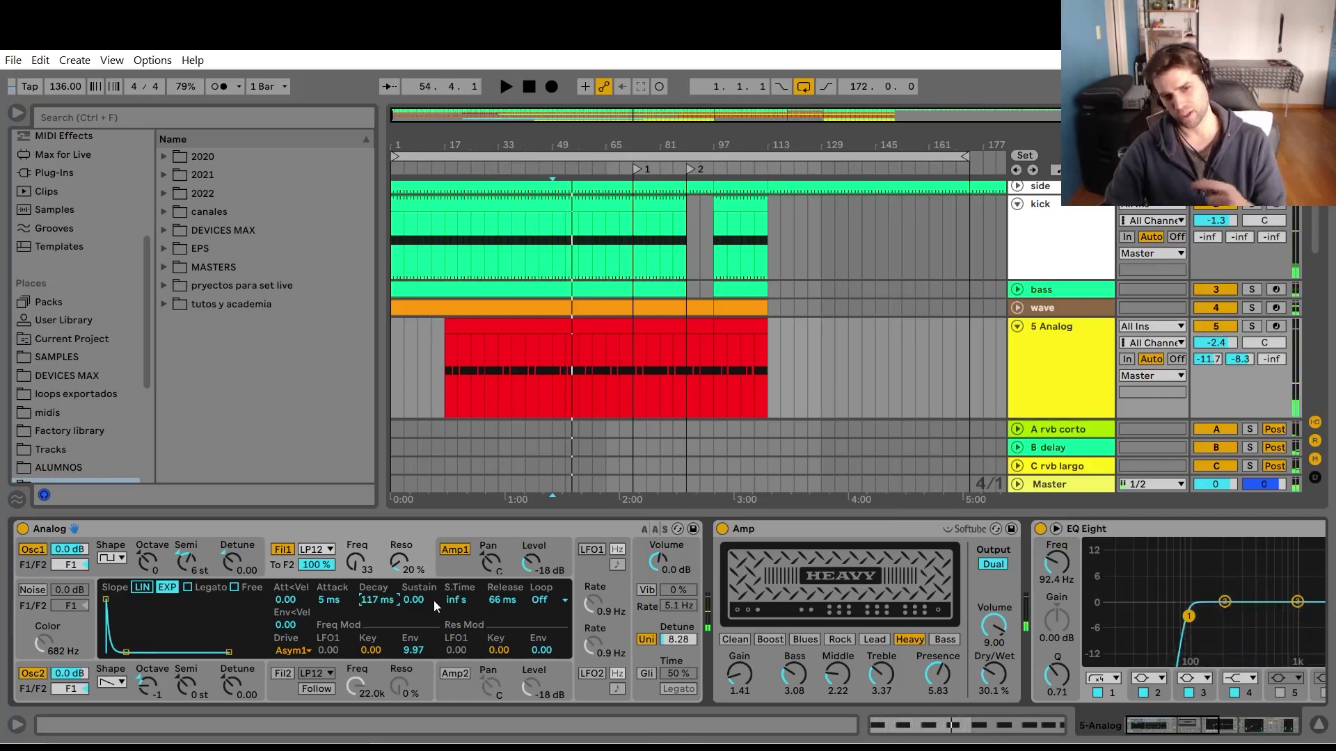
right_click(384, 599)
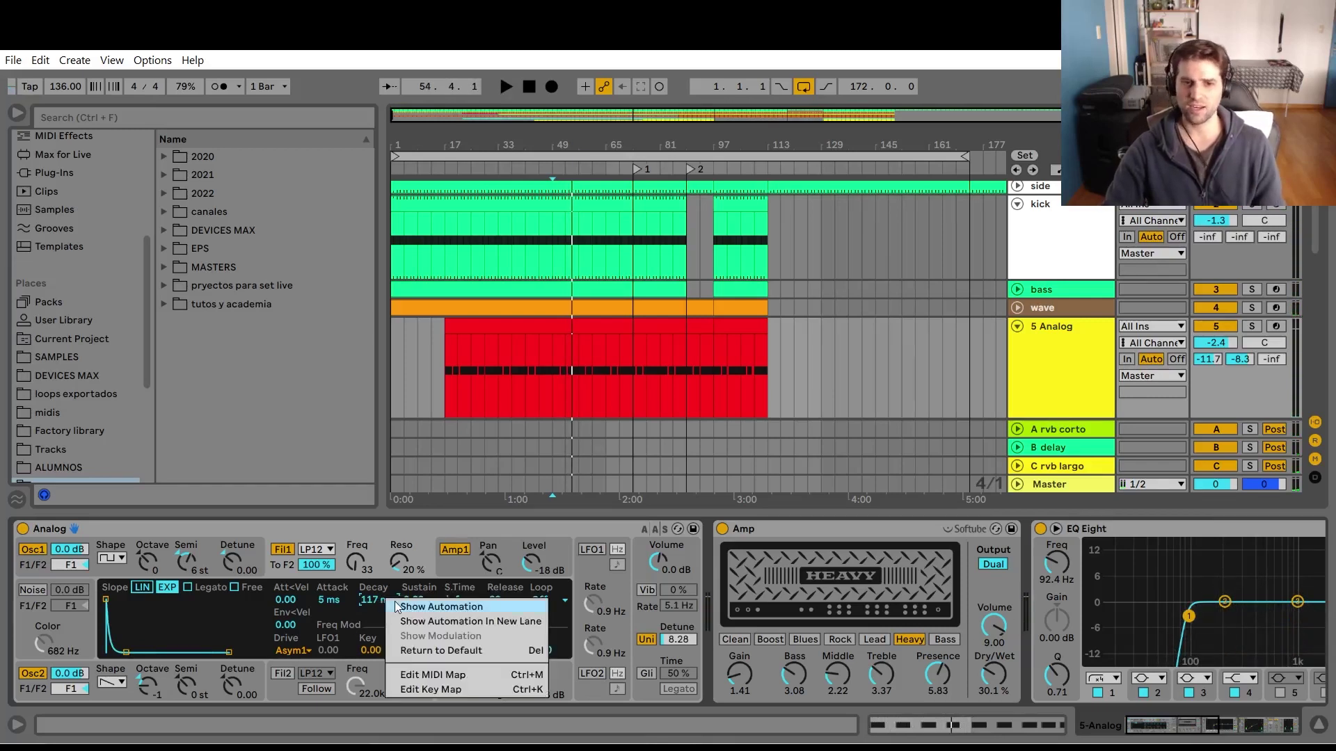
left_click(440, 606)
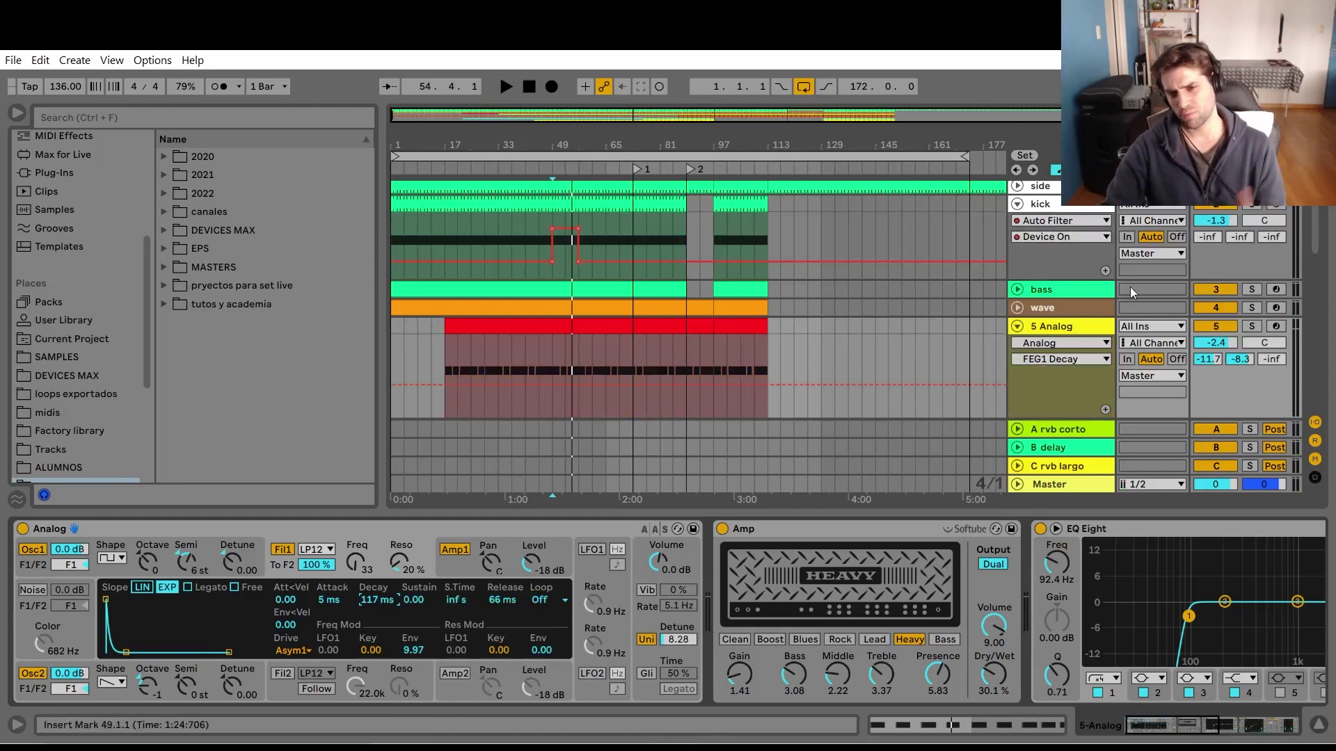
Check the tracks' record-arm states and disarm the wave 2 track.
scroll(1062, 340, "down", 2)
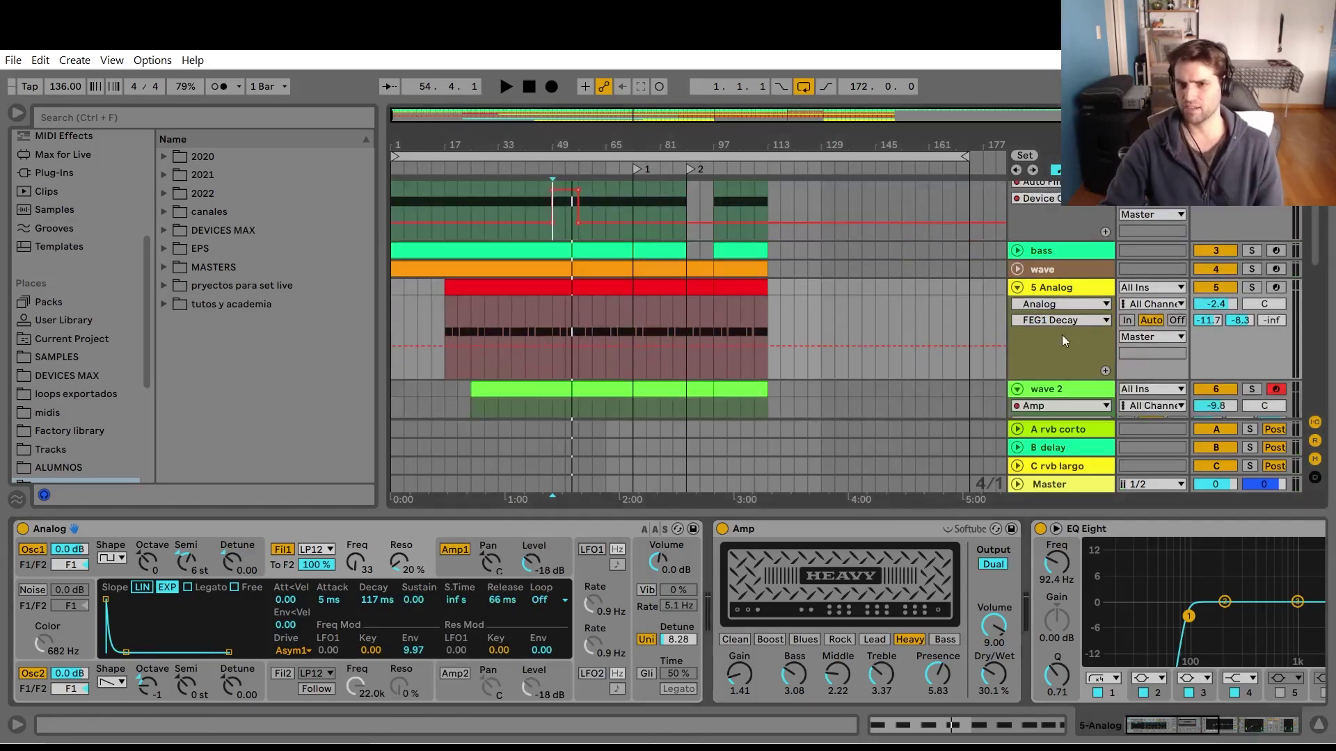
left_click(1076, 273)
left_click(1162, 304)
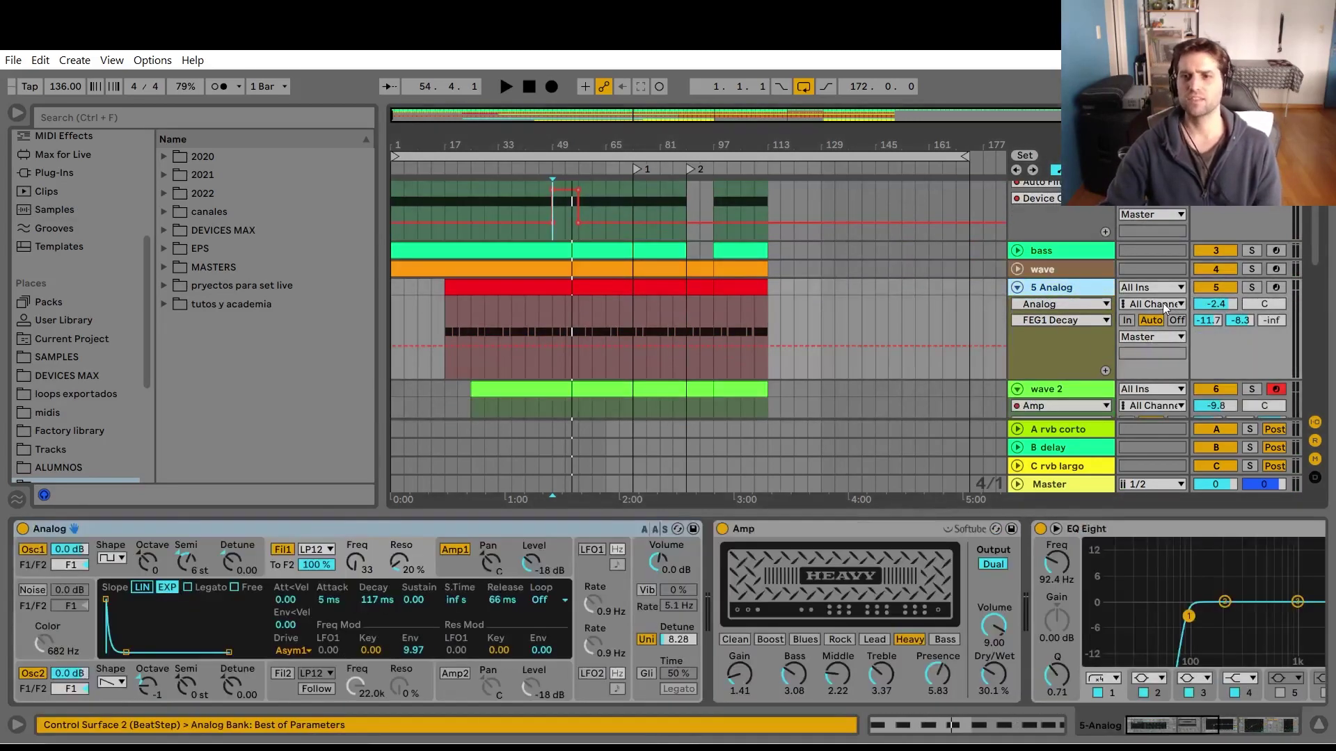
left_click(1276, 288)
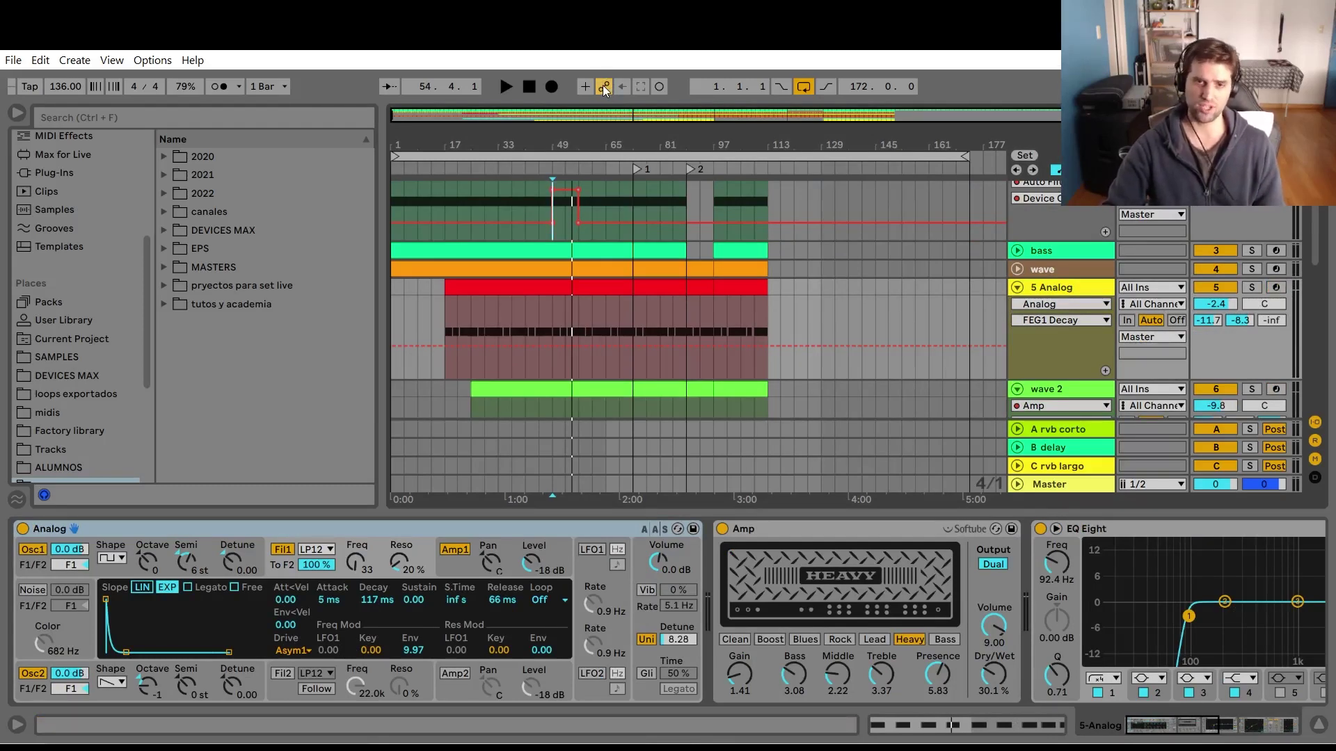
scroll(1301, 254, "down", 2)
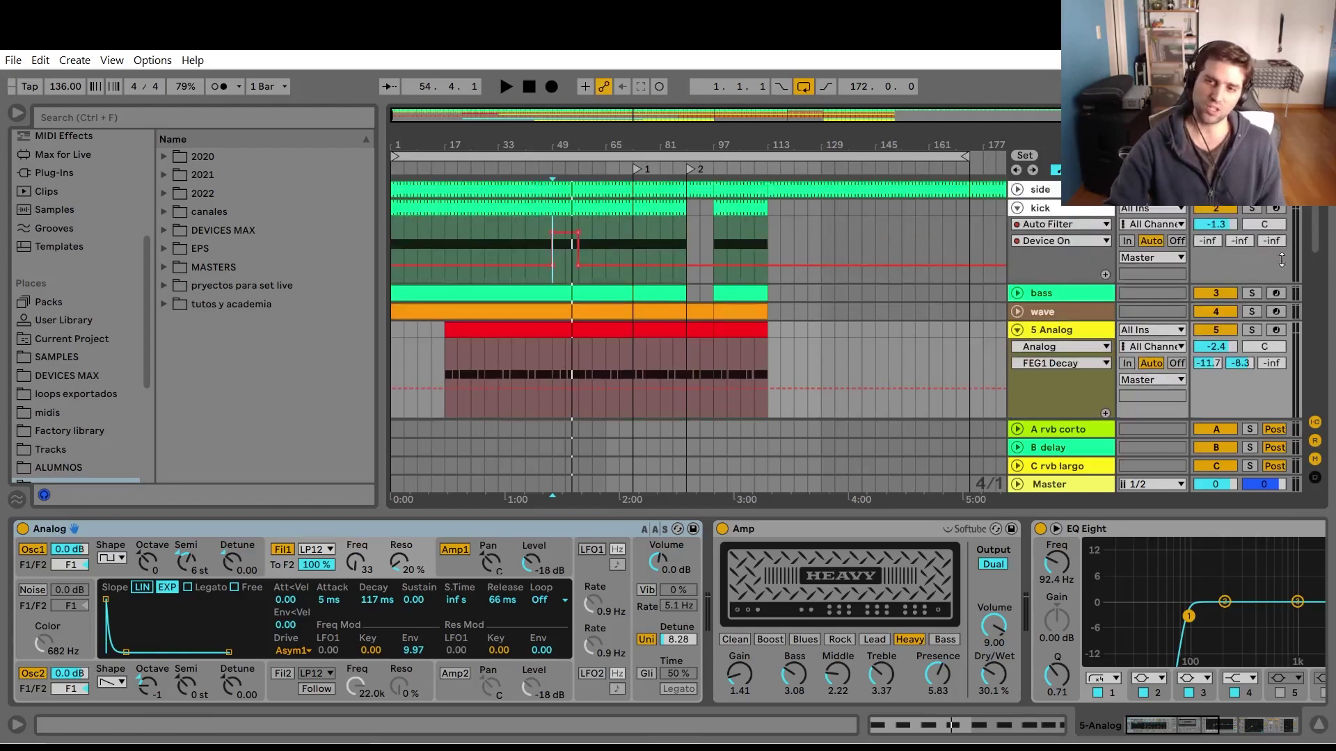
scroll(1291, 334, "down", 5)
scroll(1308, 348, "up", 5)
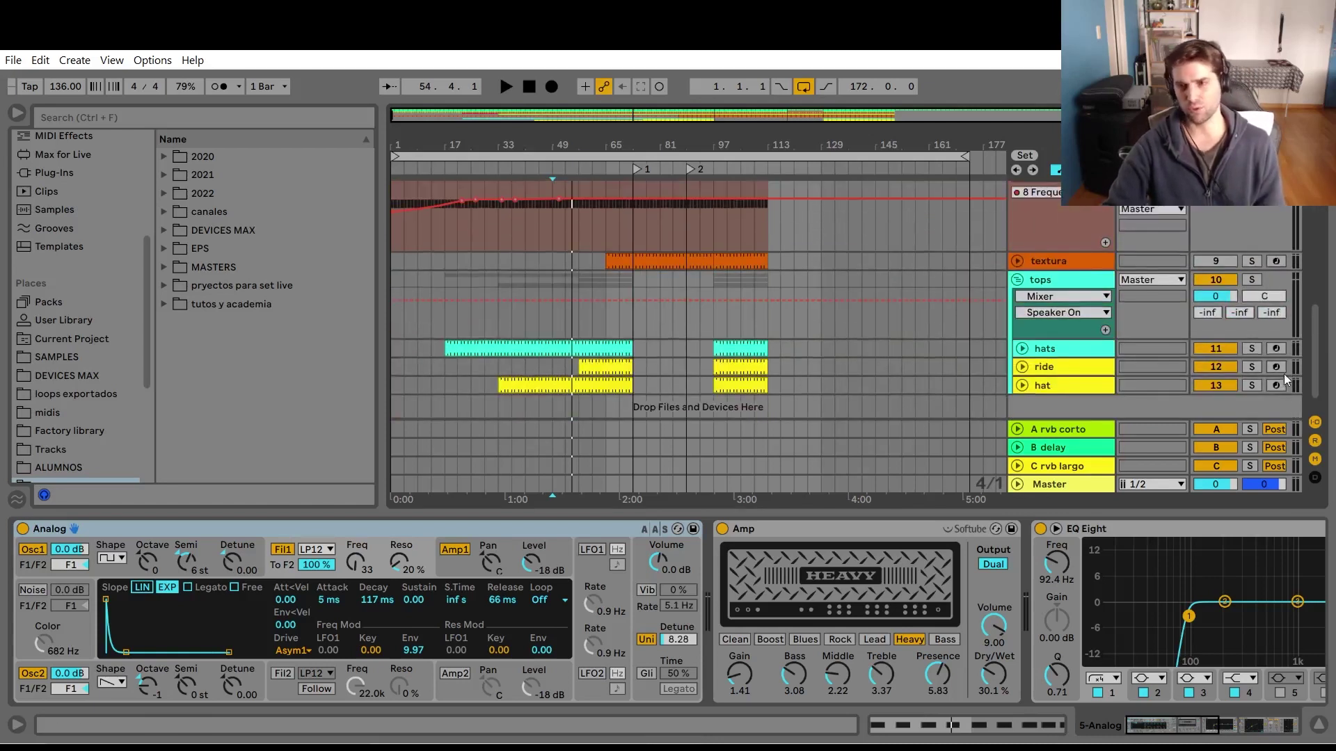
scroll(1304, 290, "up", 4)
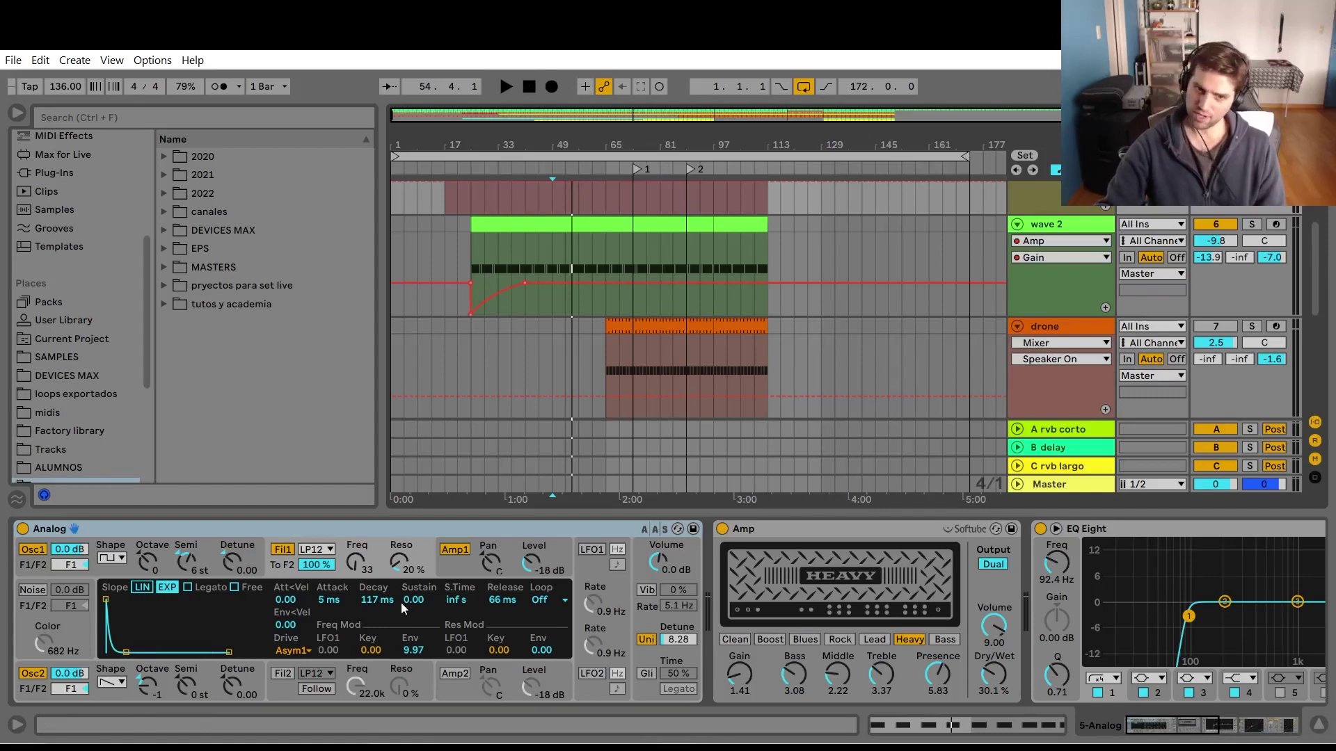
Start playback shortly before bar 49 from the 5 Analog track, with the automation lanes hidden.
left_click(1318, 725)
scroll(587, 185, "up", 2)
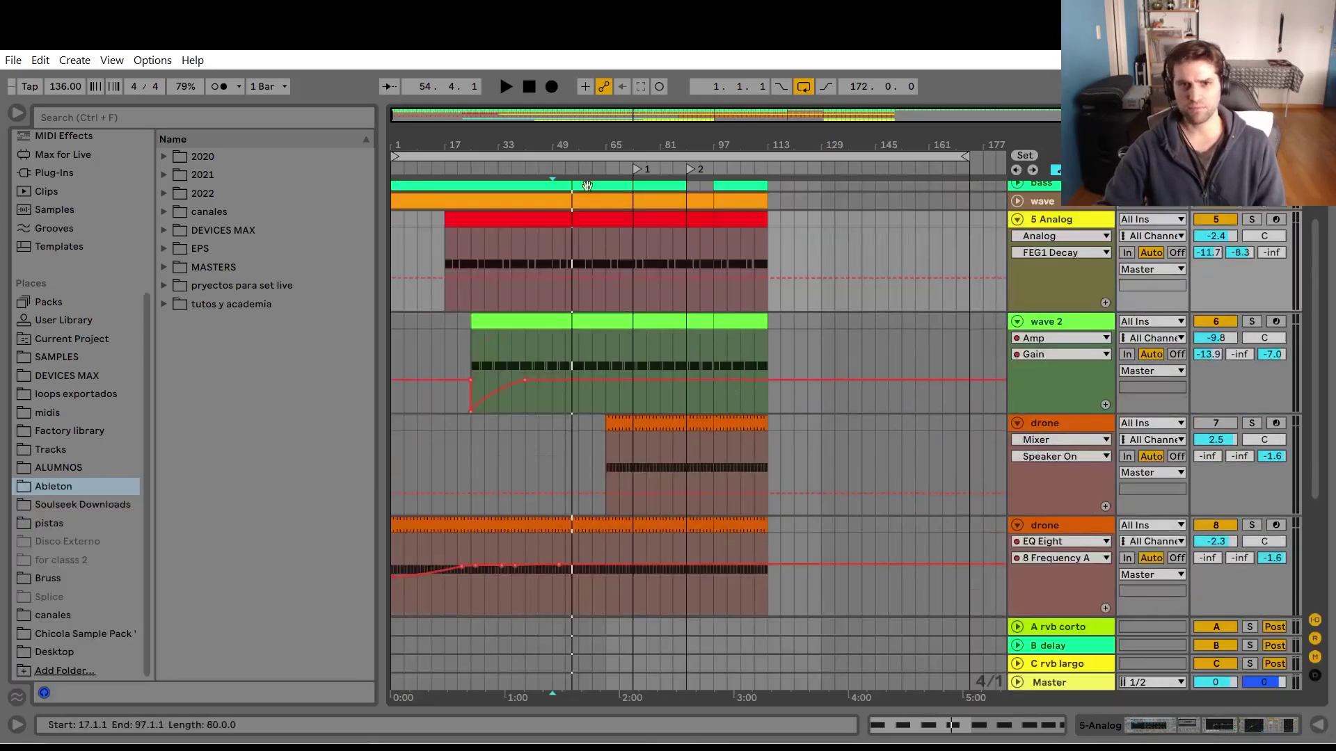
left_click_drag(554, 141, 624, 285)
scroll(565, 298, "up", 2)
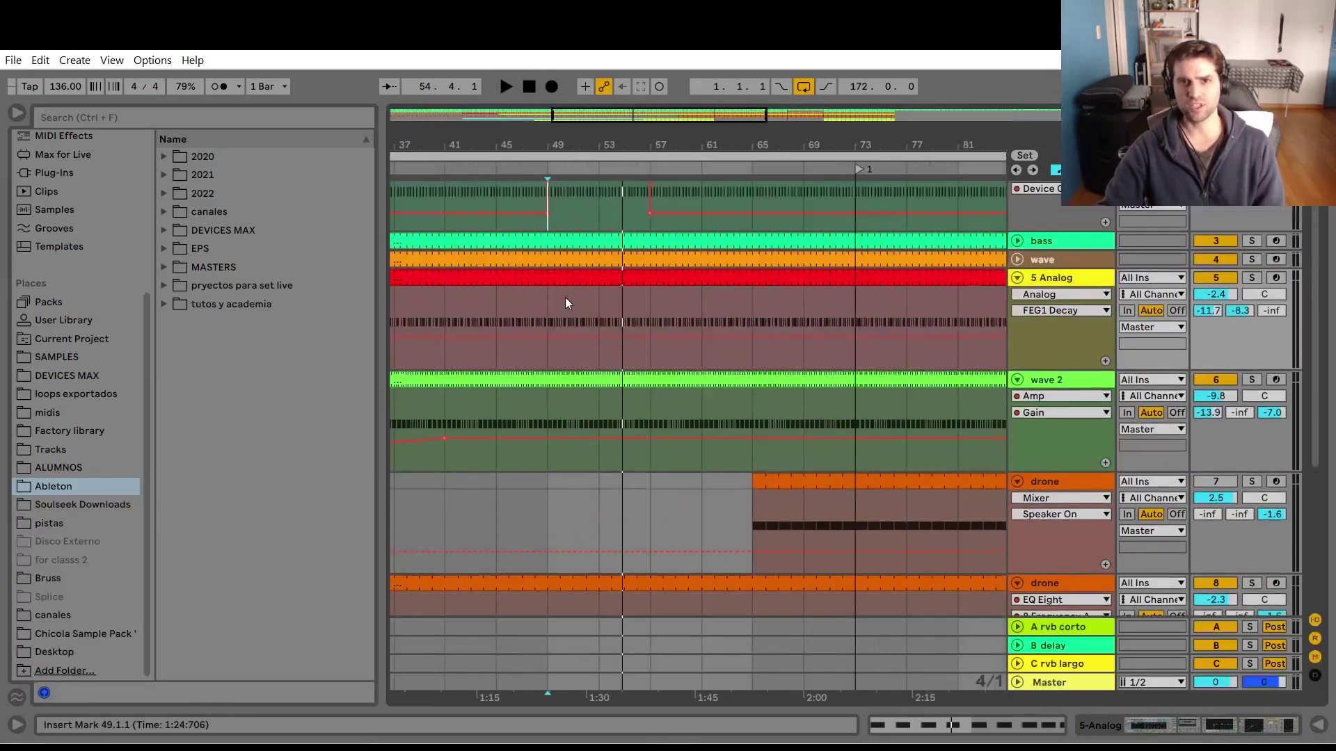
left_click(534, 323)
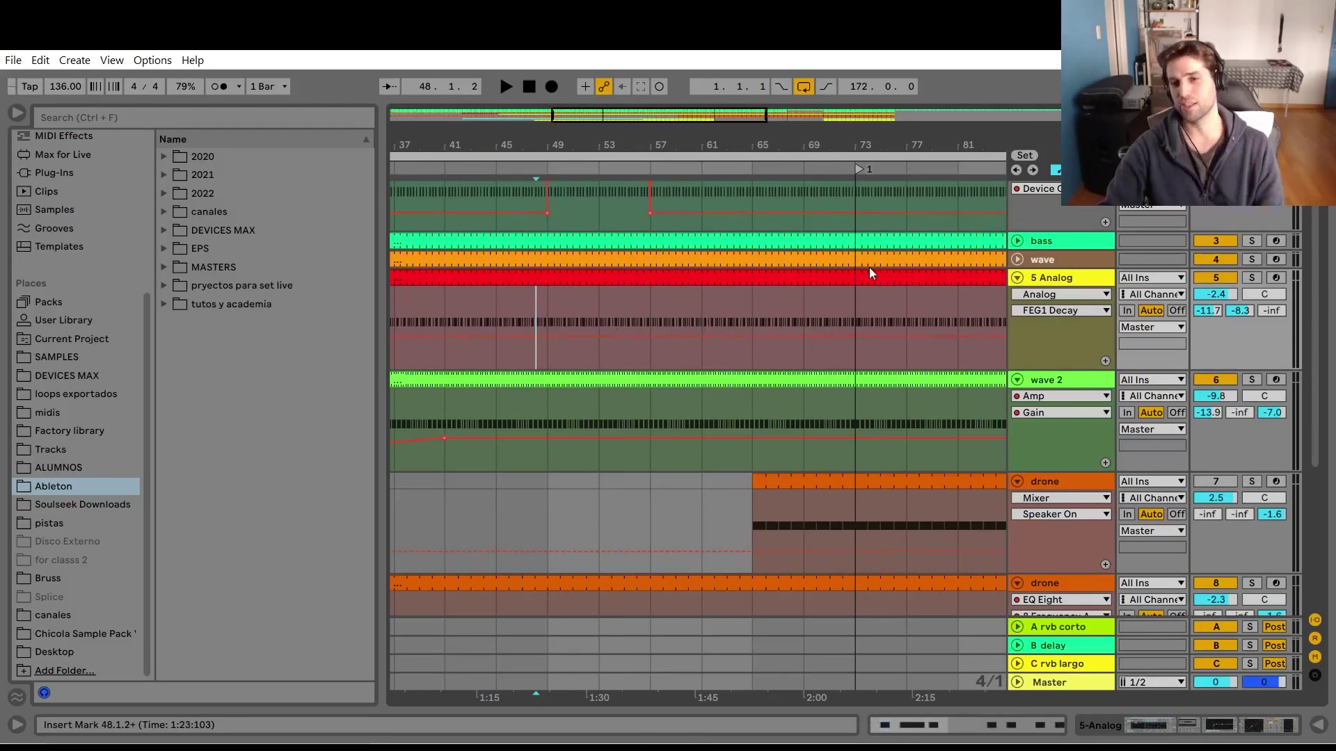
key("a")
left_click(528, 319)
key("space")
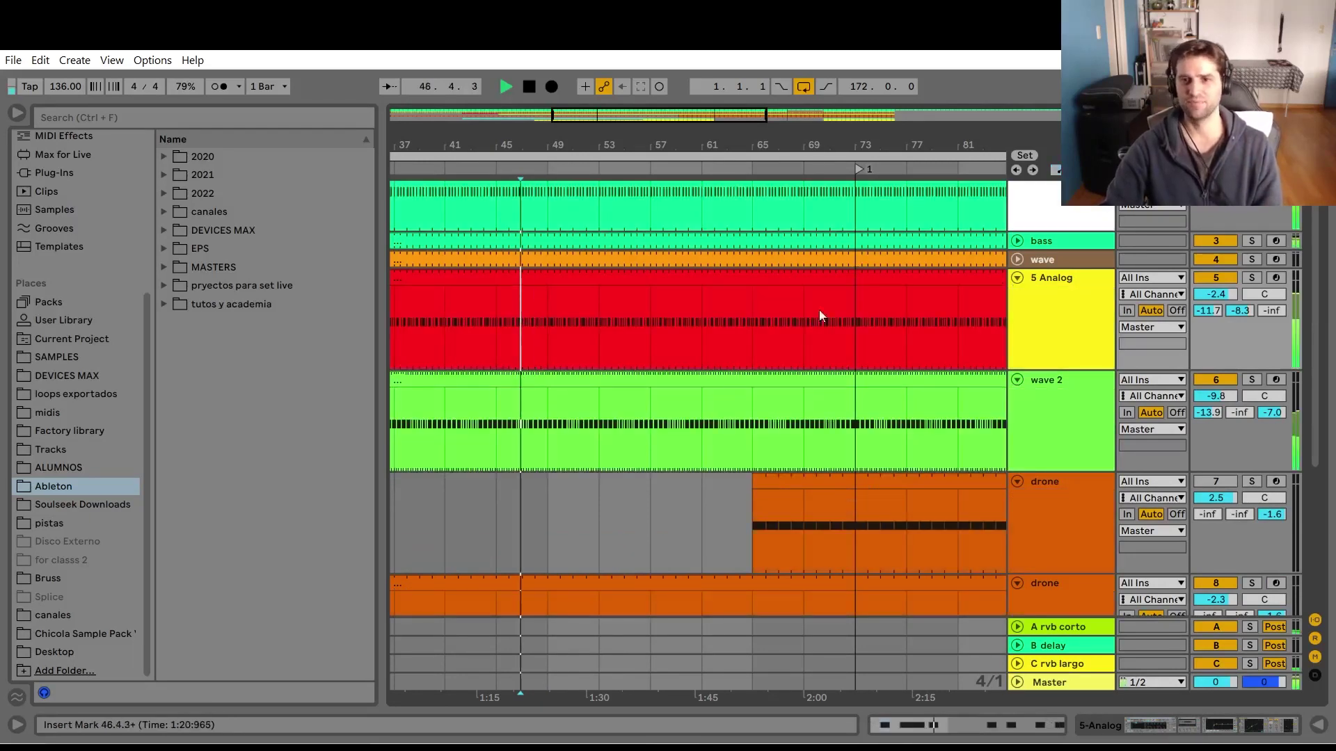
Record live movements of Analog's filter envelope decay from about bar 49 to bar 57, stop, and show the automation.
double_click(1073, 289)
left_click(551, 87)
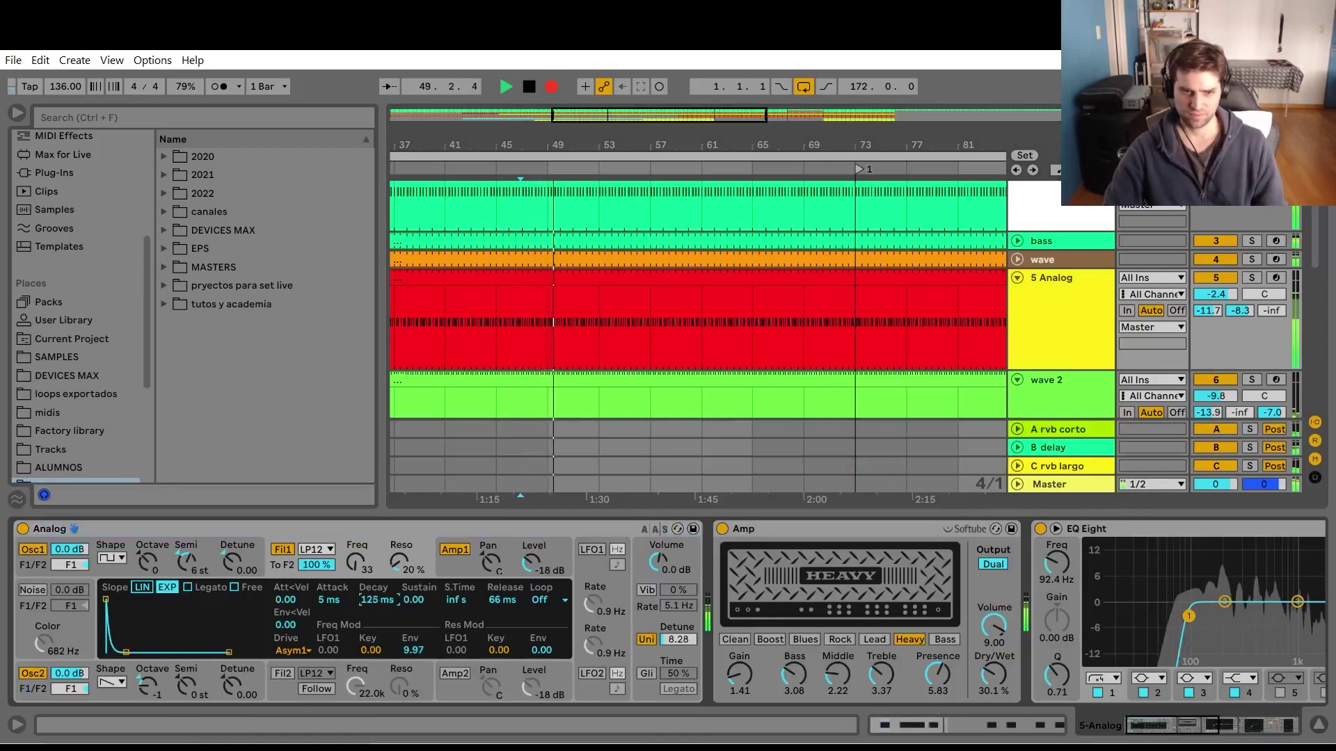
left_click(374, 600)
mouse_move(374, 600)
left_mouse_down()
mouse_move(375, 578)
mouse_move(375, 622)
mouse_move(374, 604)
left_mouse_up()
key("space")
key("a")
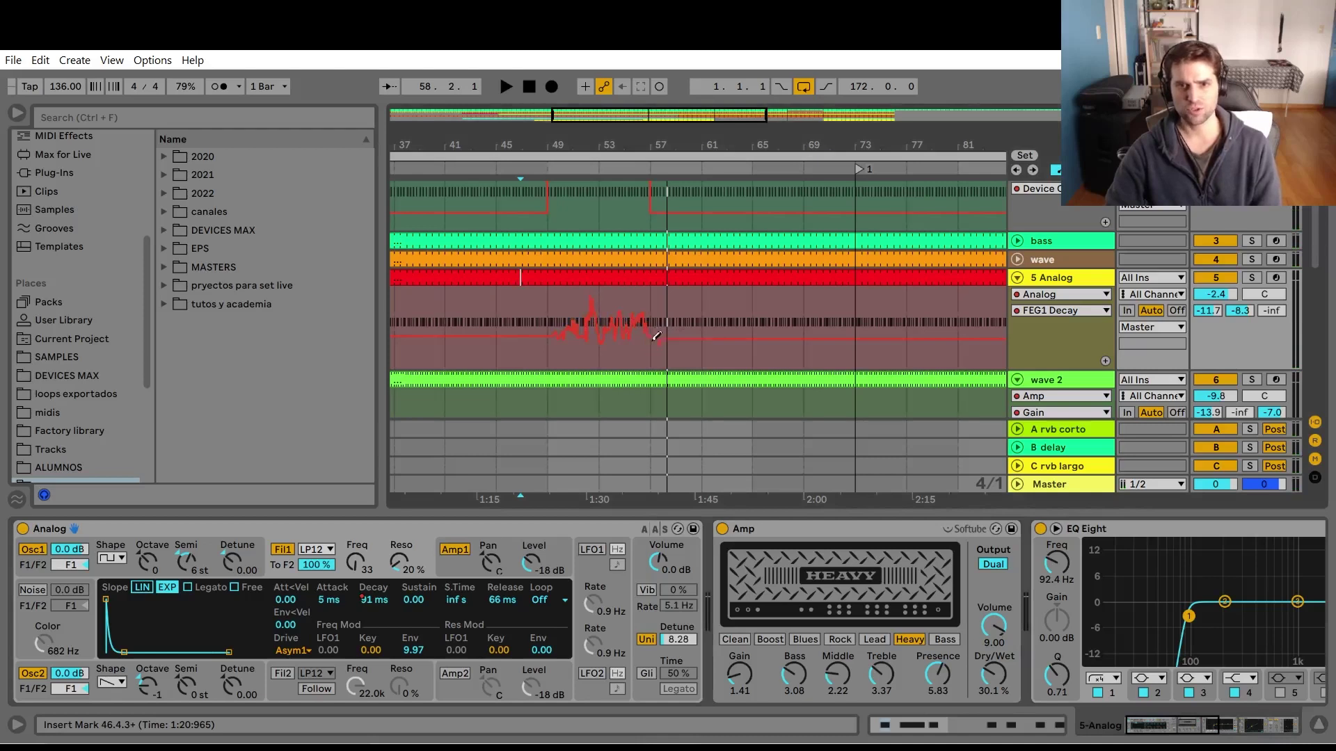
Play back the recorded decay automation, then record more decay movements on 5 Analog from about bar 61 to bar 73.
left_click(620, 169)
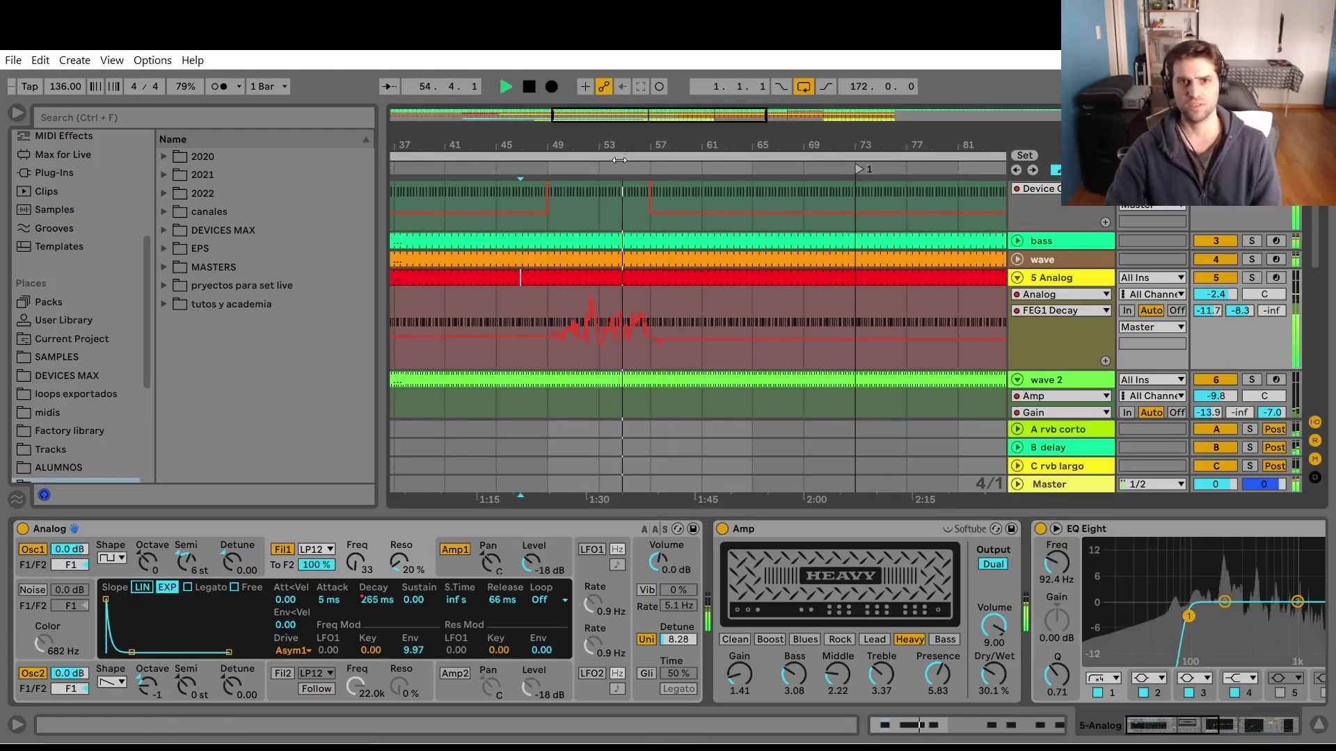
scroll(642, 169, "down", 4)
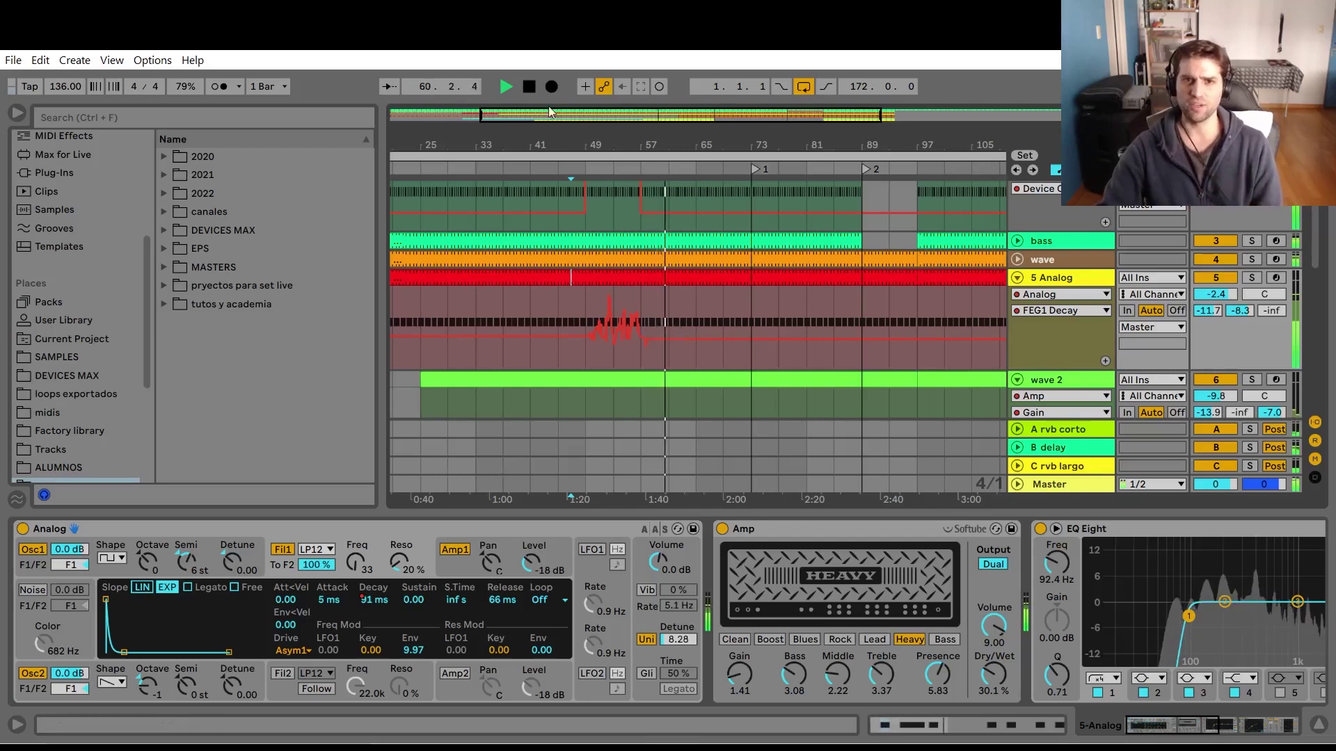
left_click(552, 86)
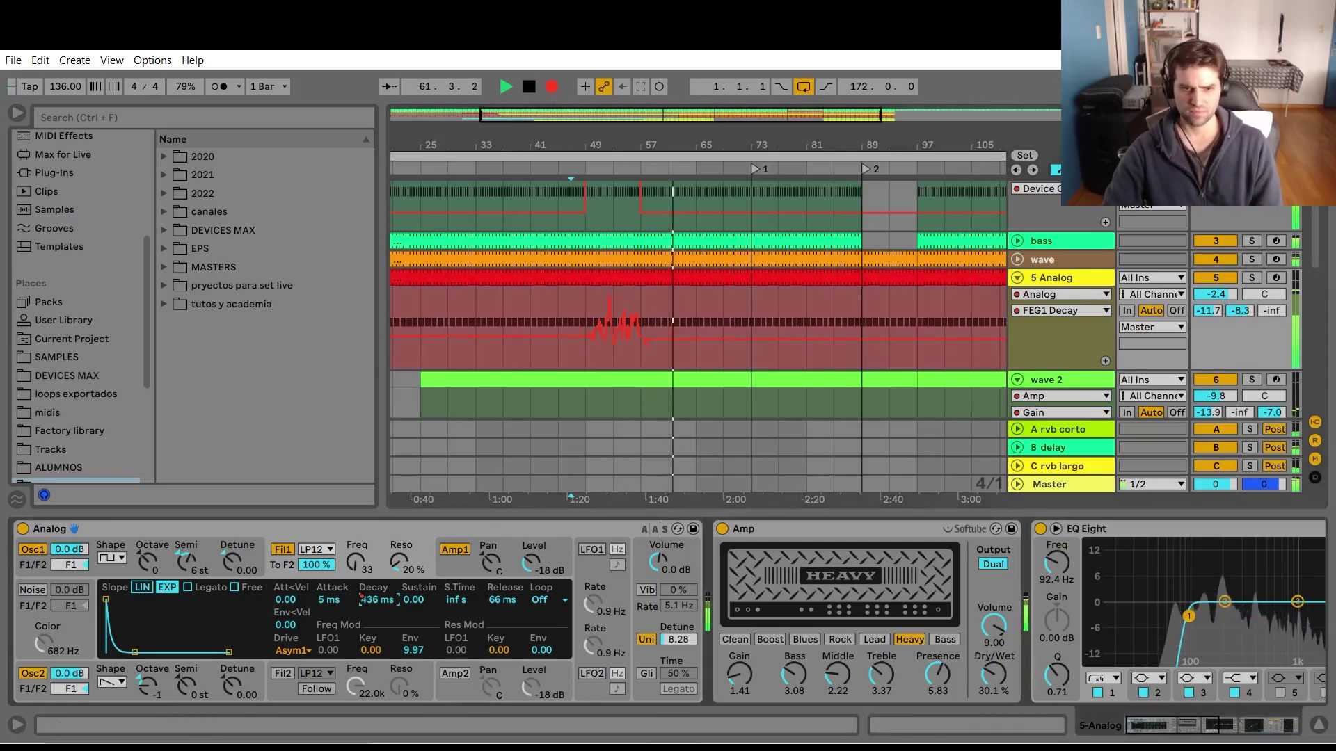
mouse_move(376, 600)
left_mouse_down()
mouse_move(376, 566)
mouse_move(376, 583)
left_mouse_up()
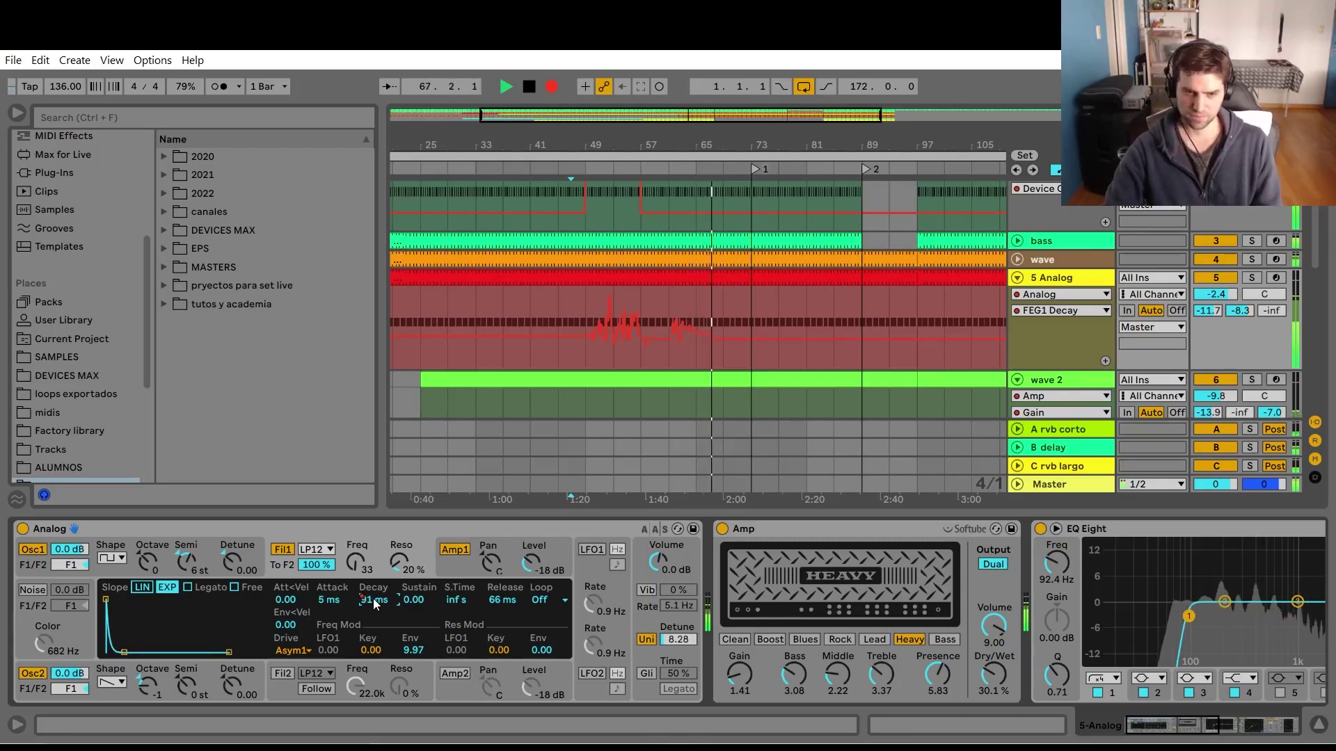
left_click_drag(373, 598, 373, 589)
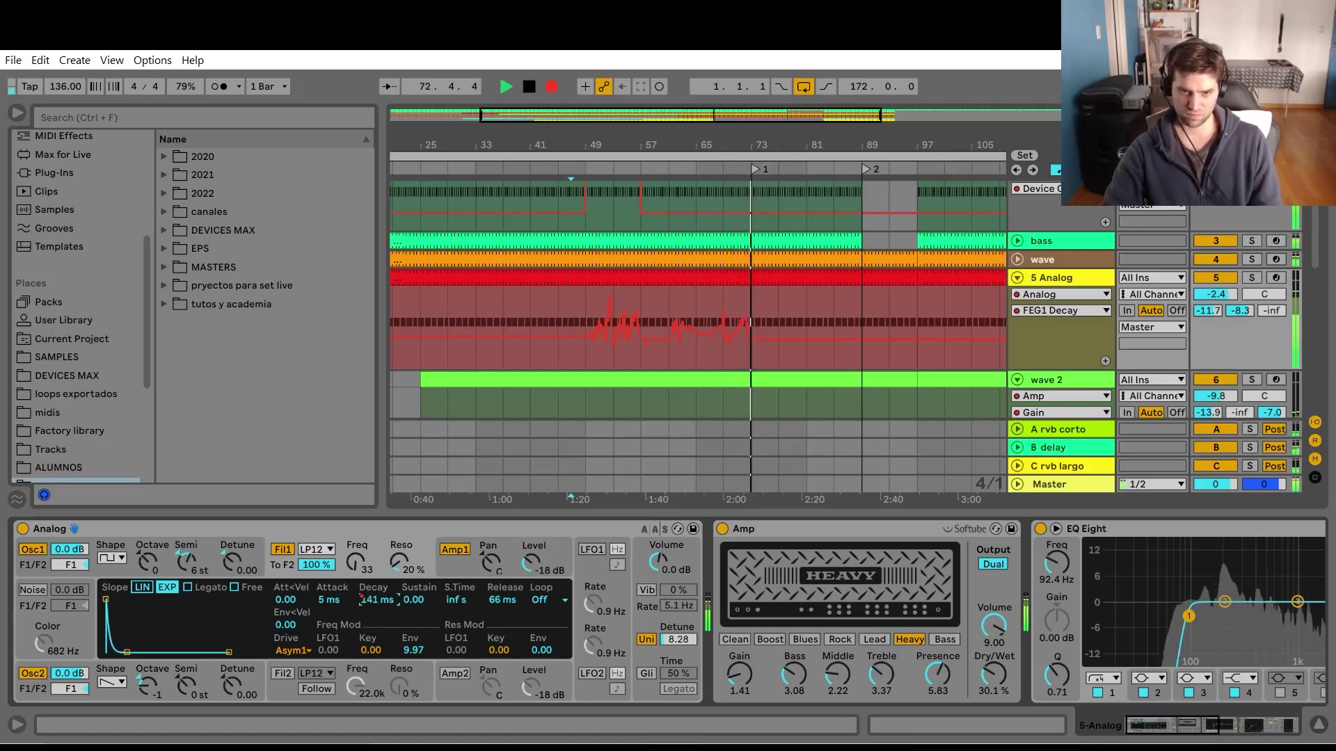
key("space")
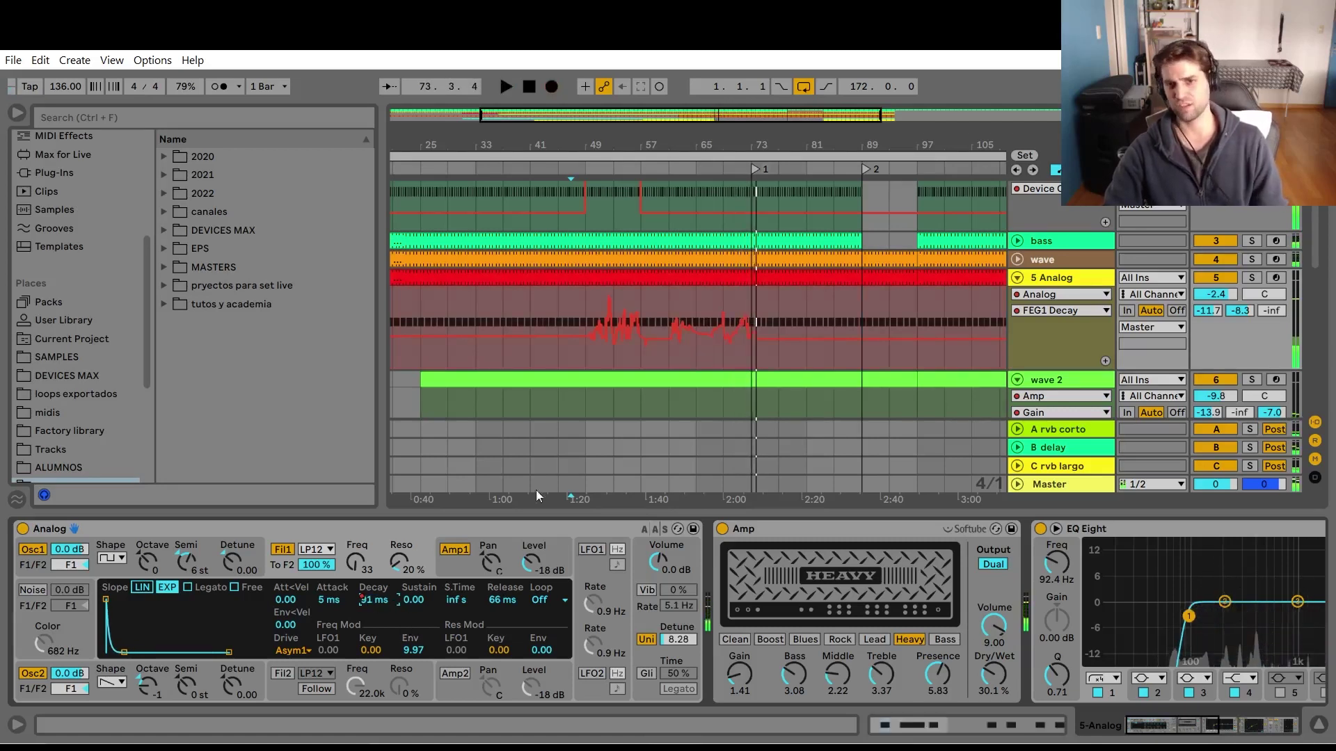
key("minus")
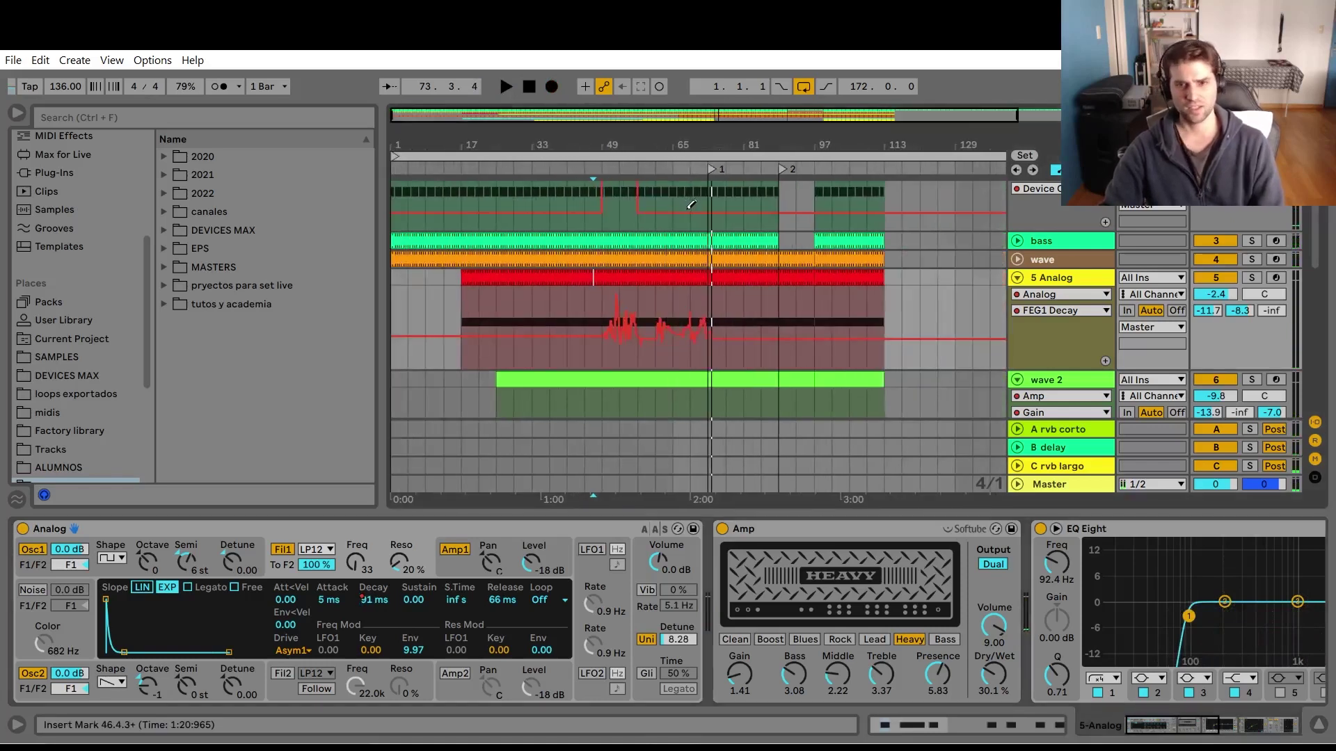
Play the wave 2 track from bar 49 with its devices open, briefly soloing it.
key("F9")
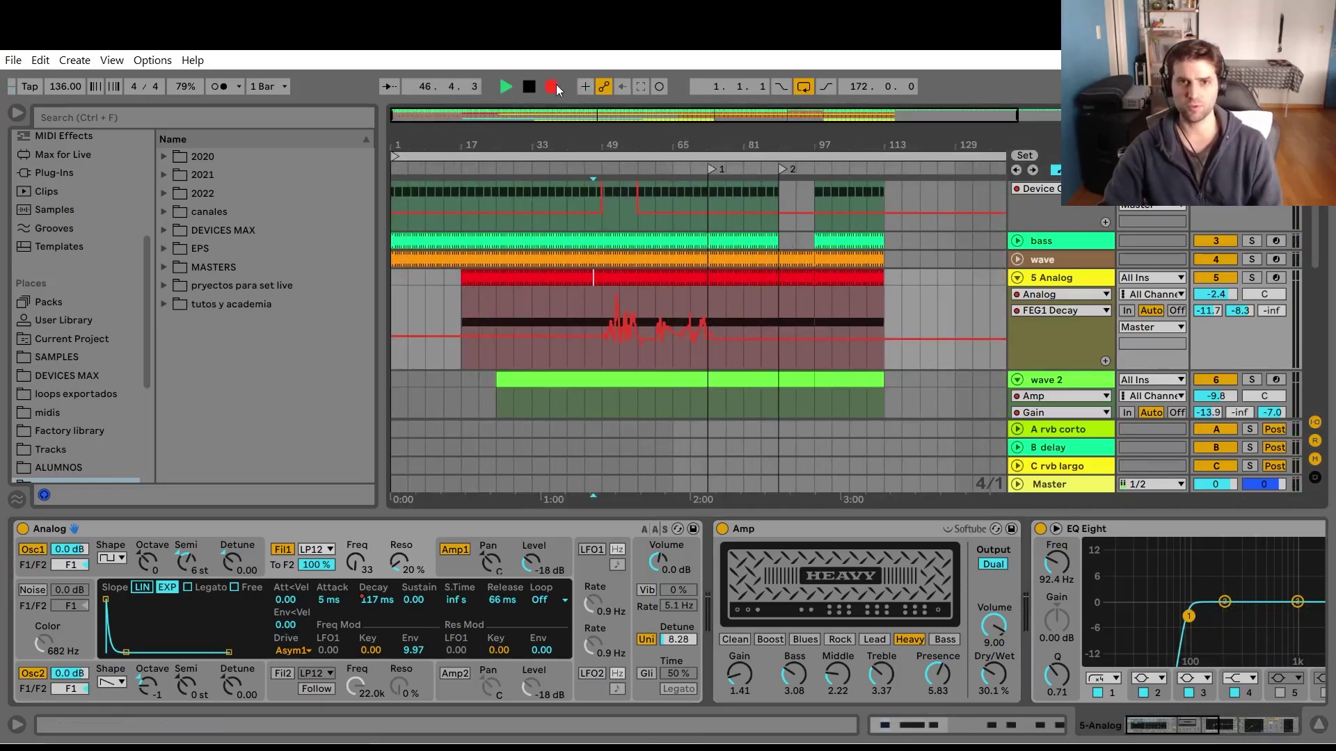
left_click(1319, 726)
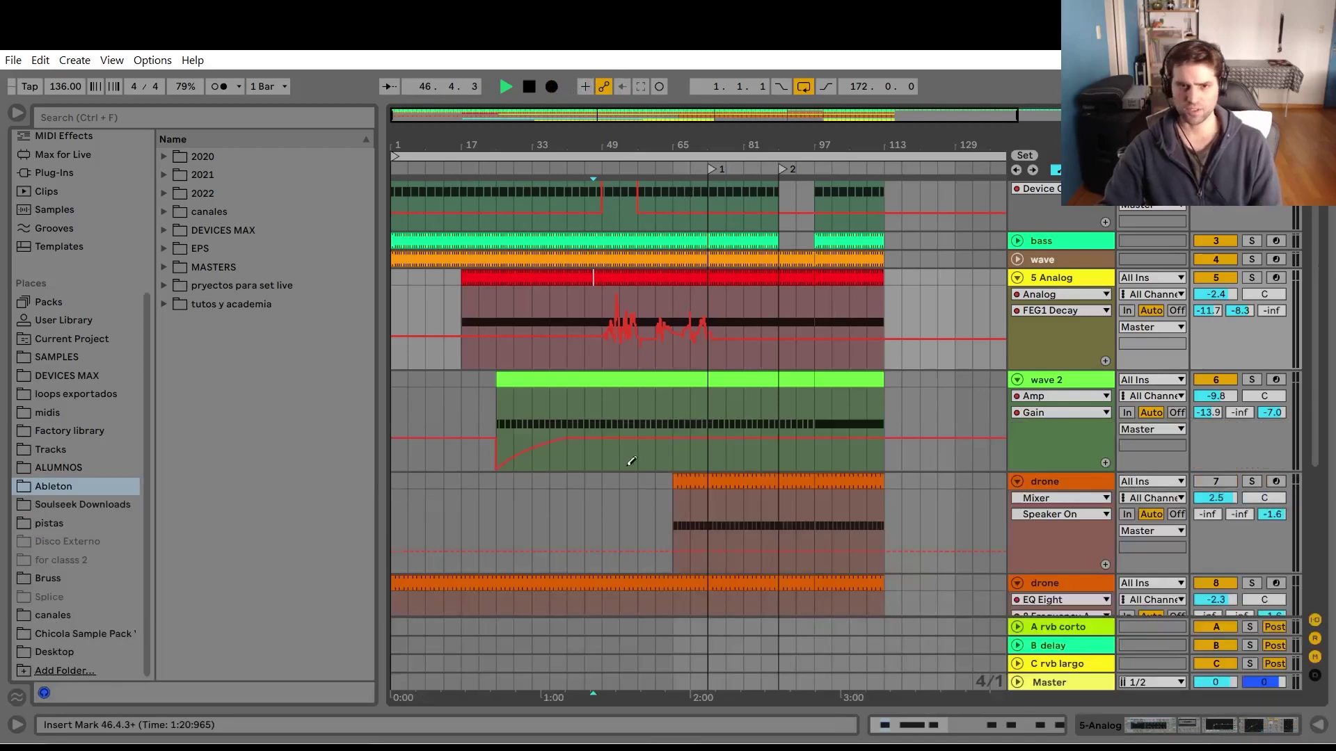
left_click(1073, 379)
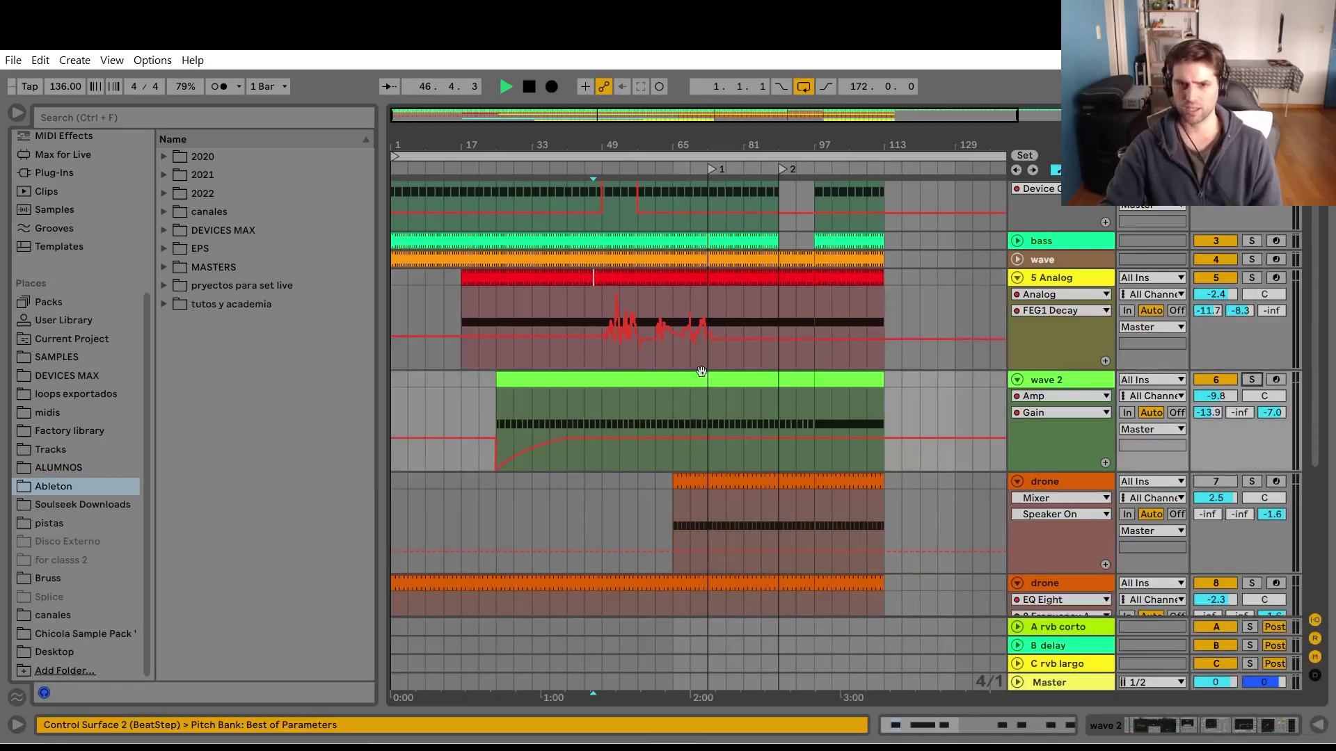
key("a")
left_click(602, 407)
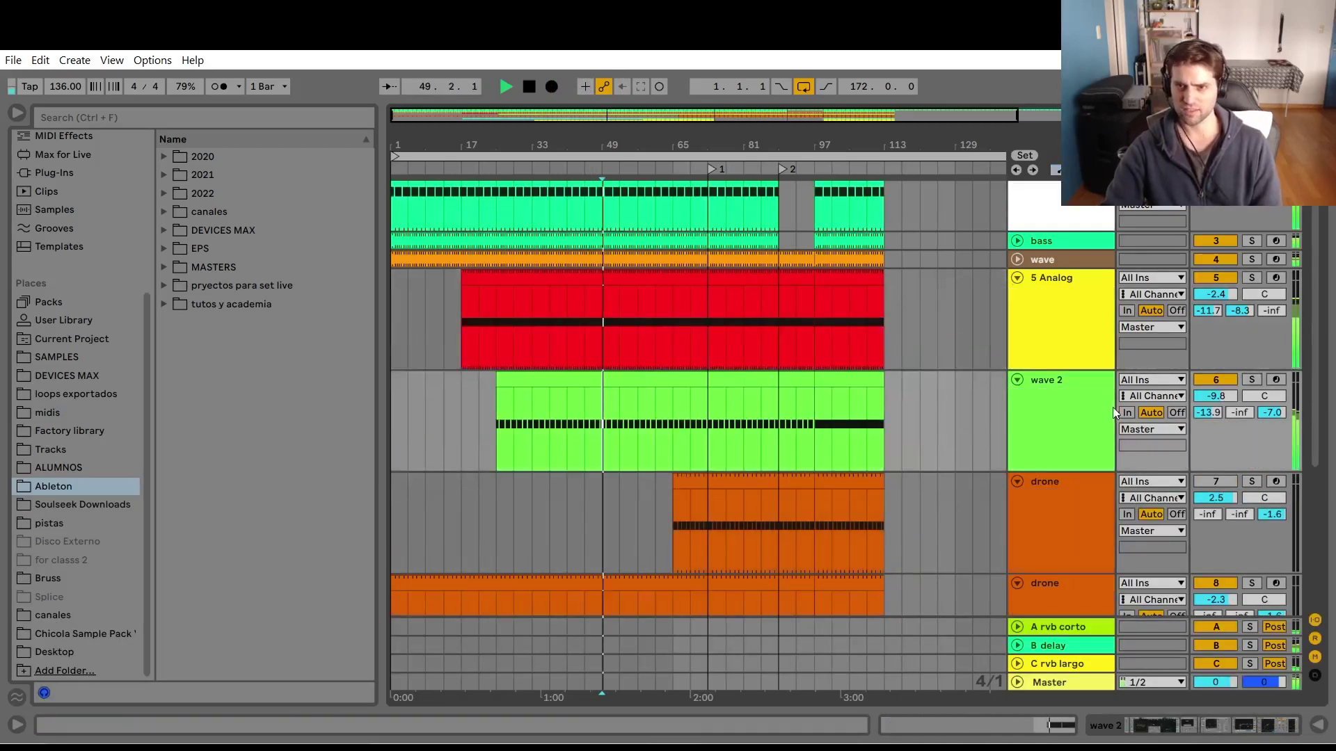
double_click(1112, 407)
left_click(1250, 327)
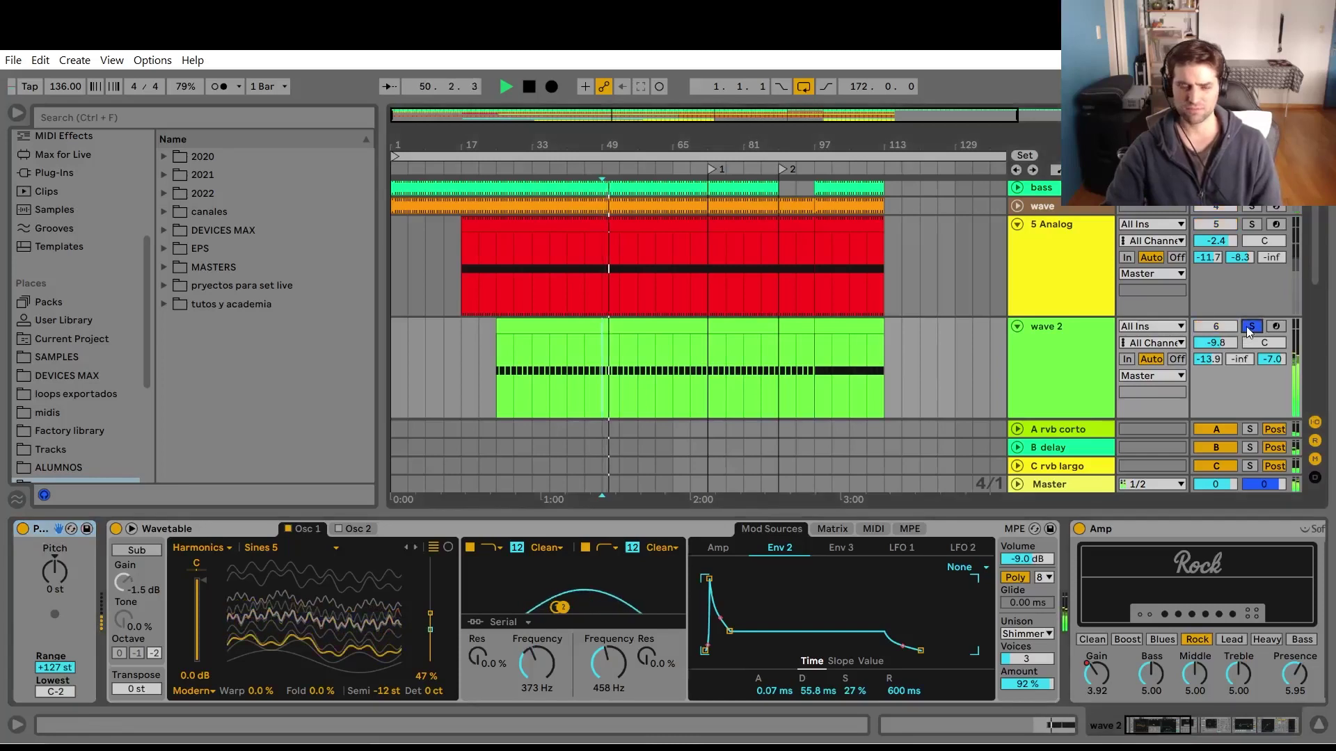
left_click(1250, 327)
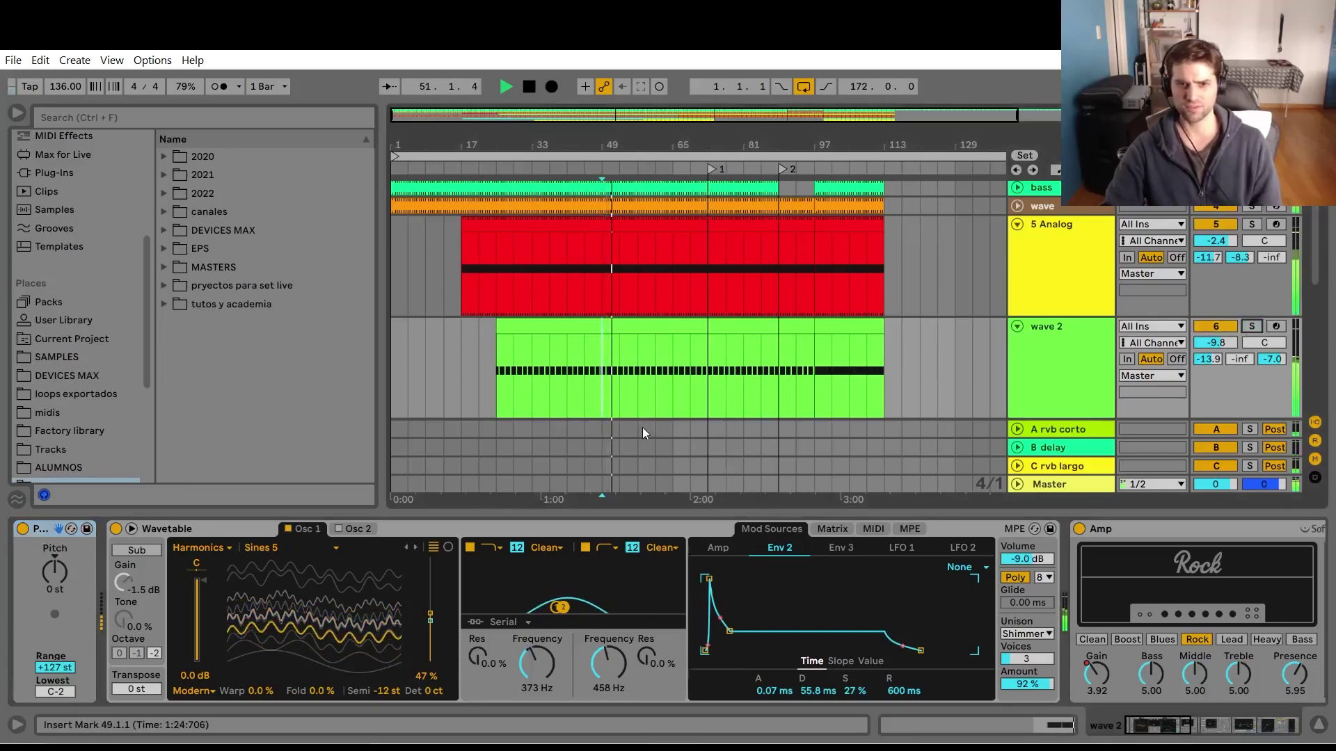
Play wave 2 soloed from the start of its clip and show the Gain automation of its Amp.
left_click(535, 327)
left_click(1250, 327)
left_click(776, 647)
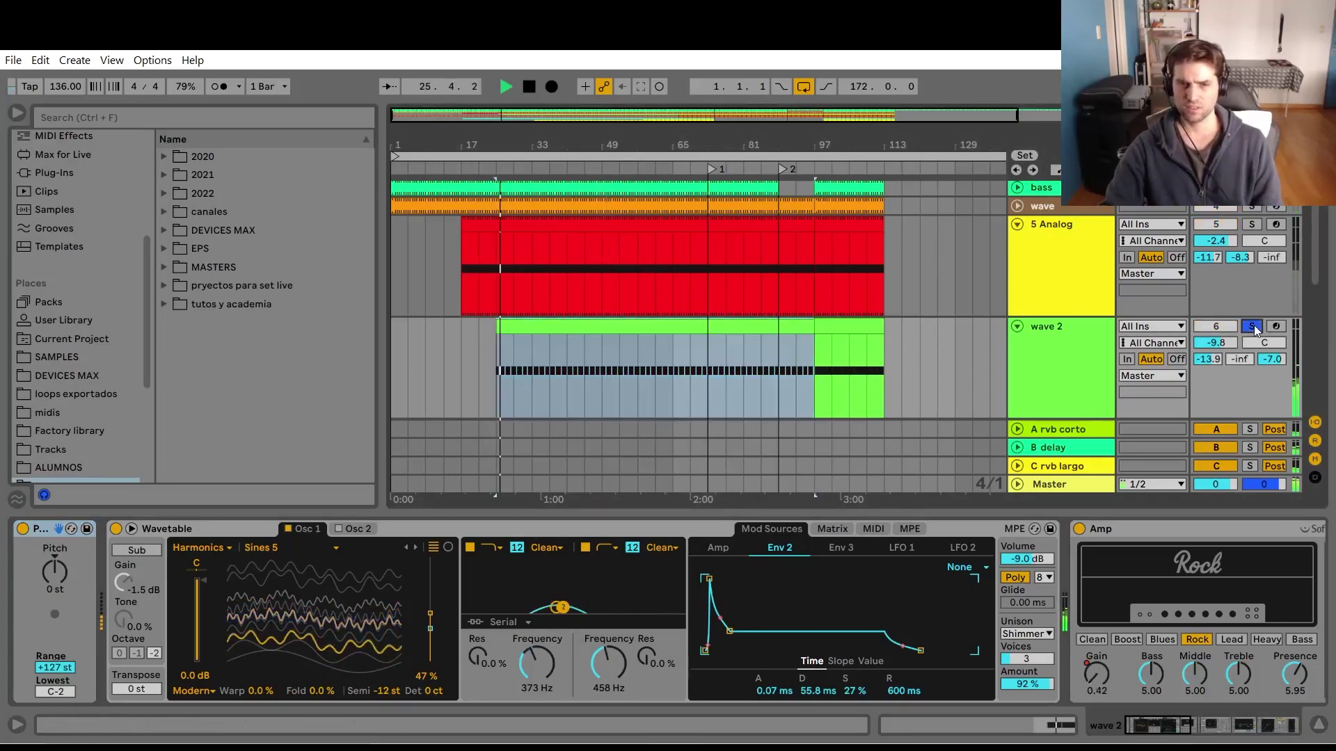
right_click(1095, 673)
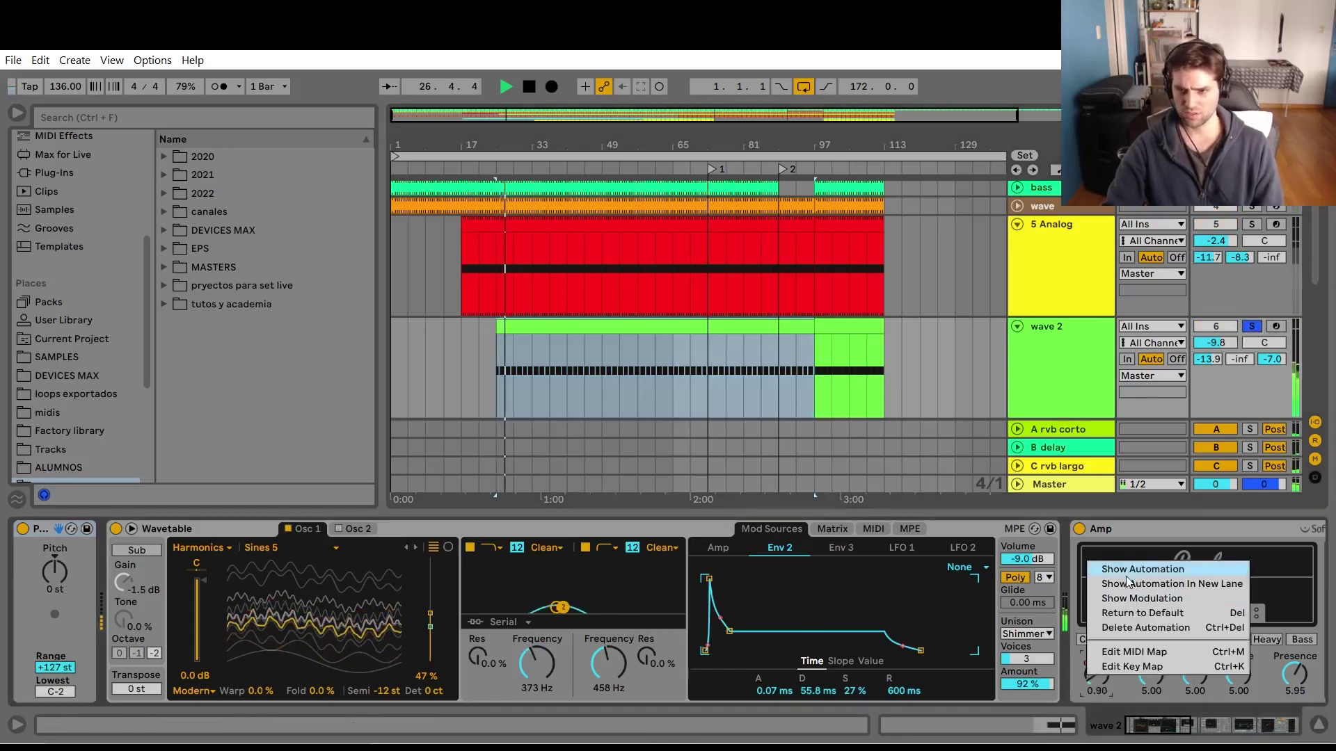
left_click(1127, 562)
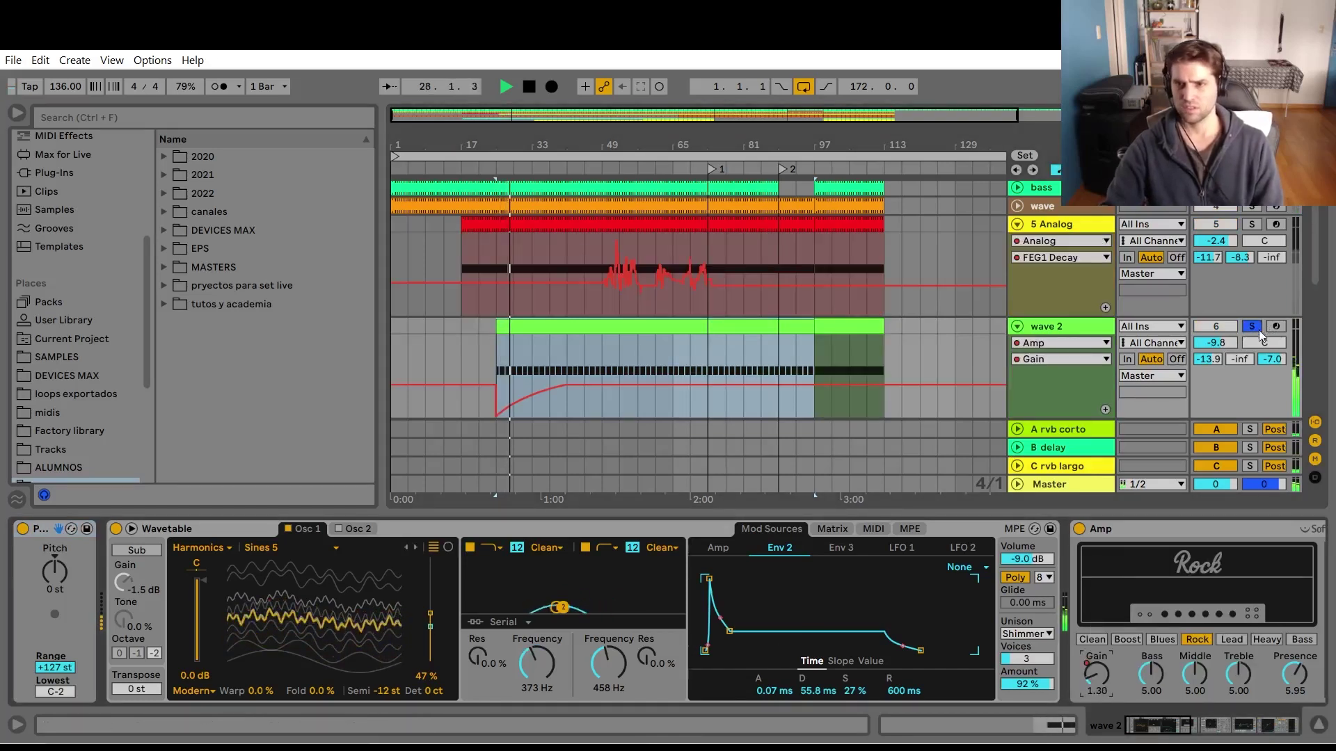
Unsolo wave 2, hide the automation, look through the tracks and play the arrangement from about bar 45.
scroll(723, 404, "down", 3)
scroll(734, 392, "up", 3)
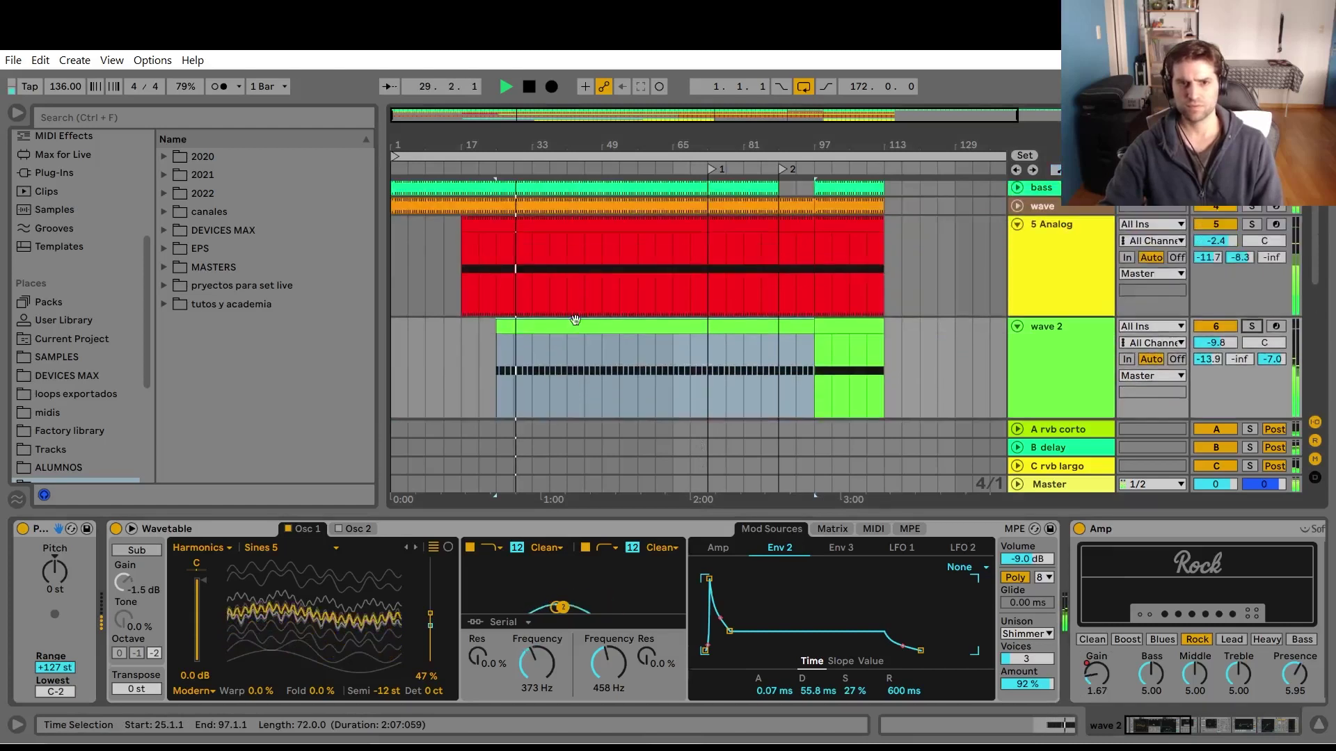
scroll(582, 331, "down", 5)
scroll(621, 369, "down", 3)
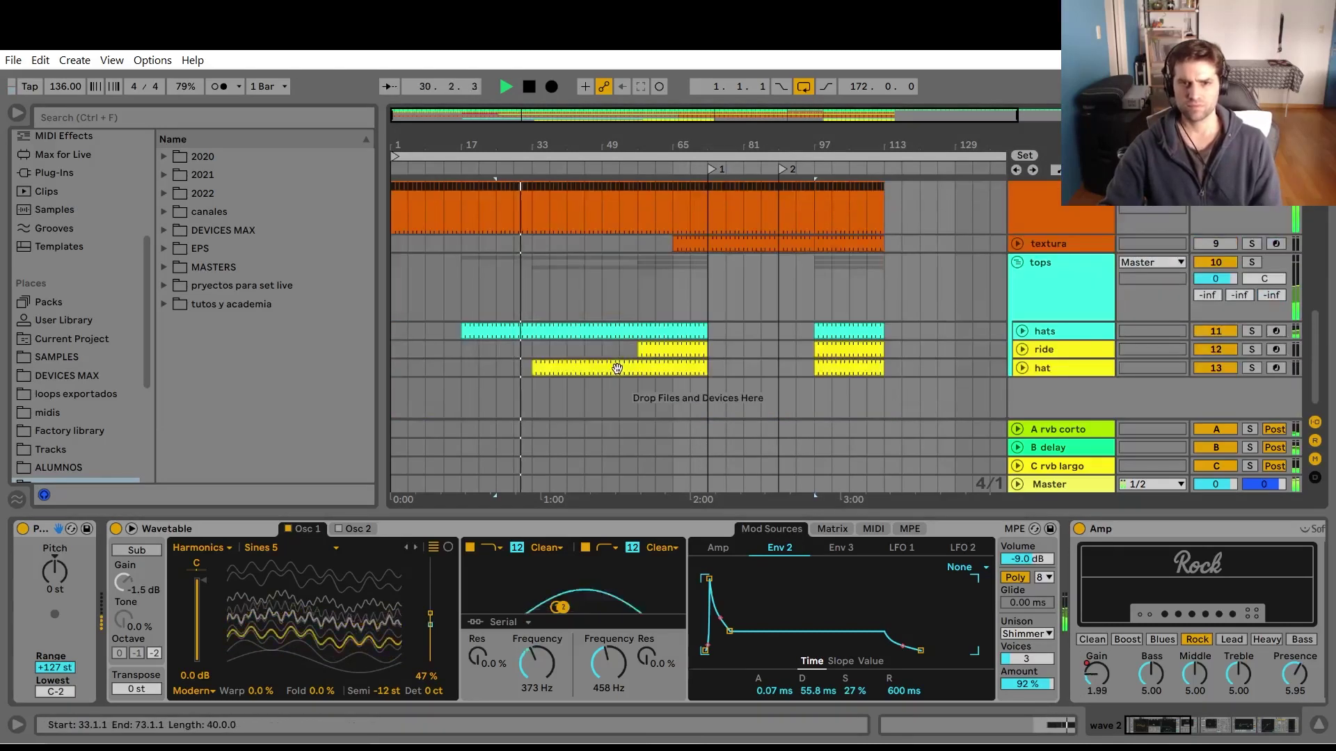
scroll(613, 372, "up", 6)
scroll(587, 334, "up", 1)
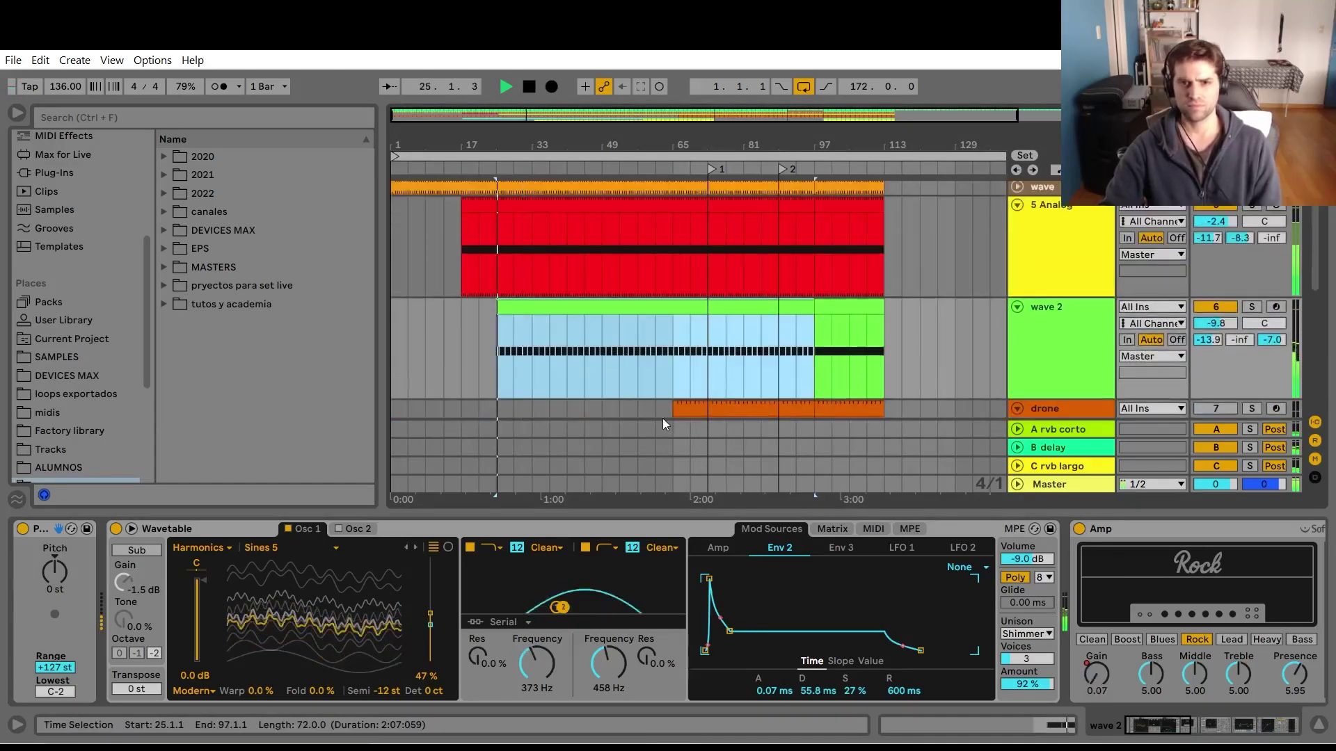
left_click(584, 370)
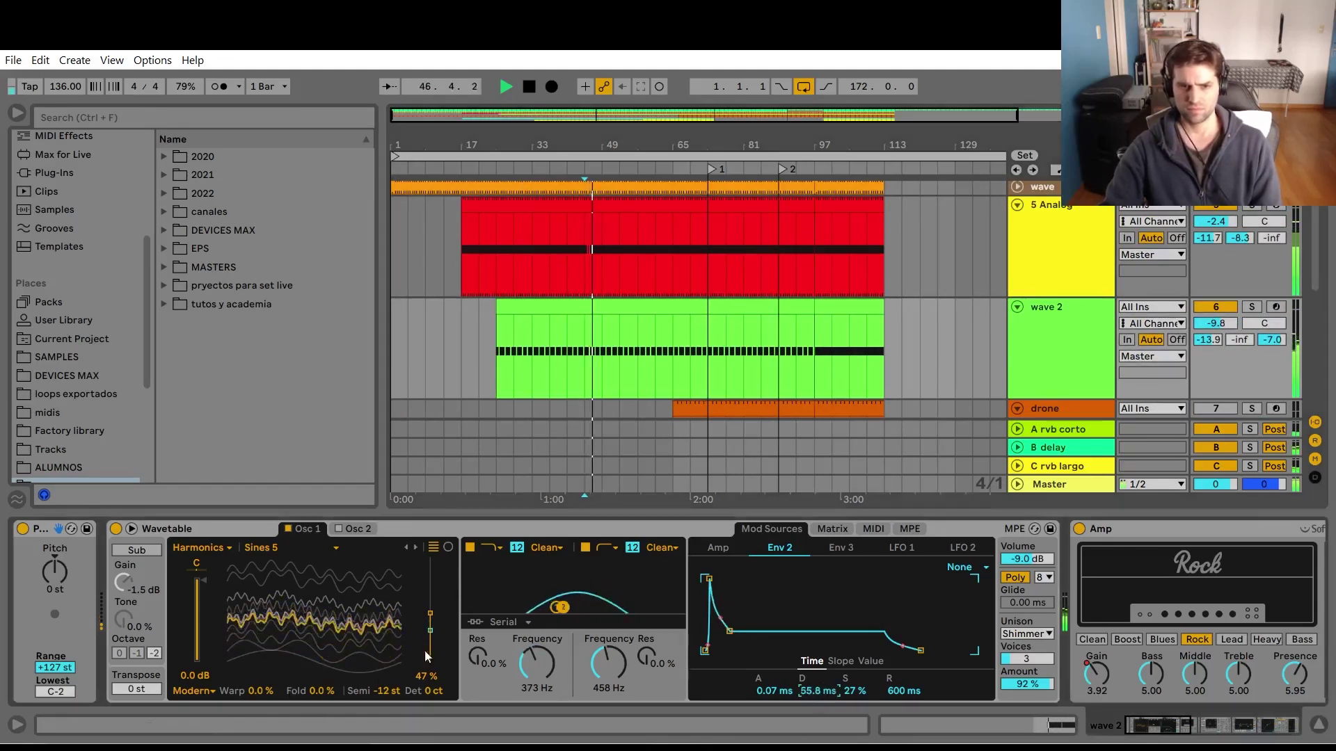
Try lowering the Amp's Gain on wave 2 to about 1.95 during playback and re-enable its overridden automation.
left_click_drag(424, 650, 502, 624)
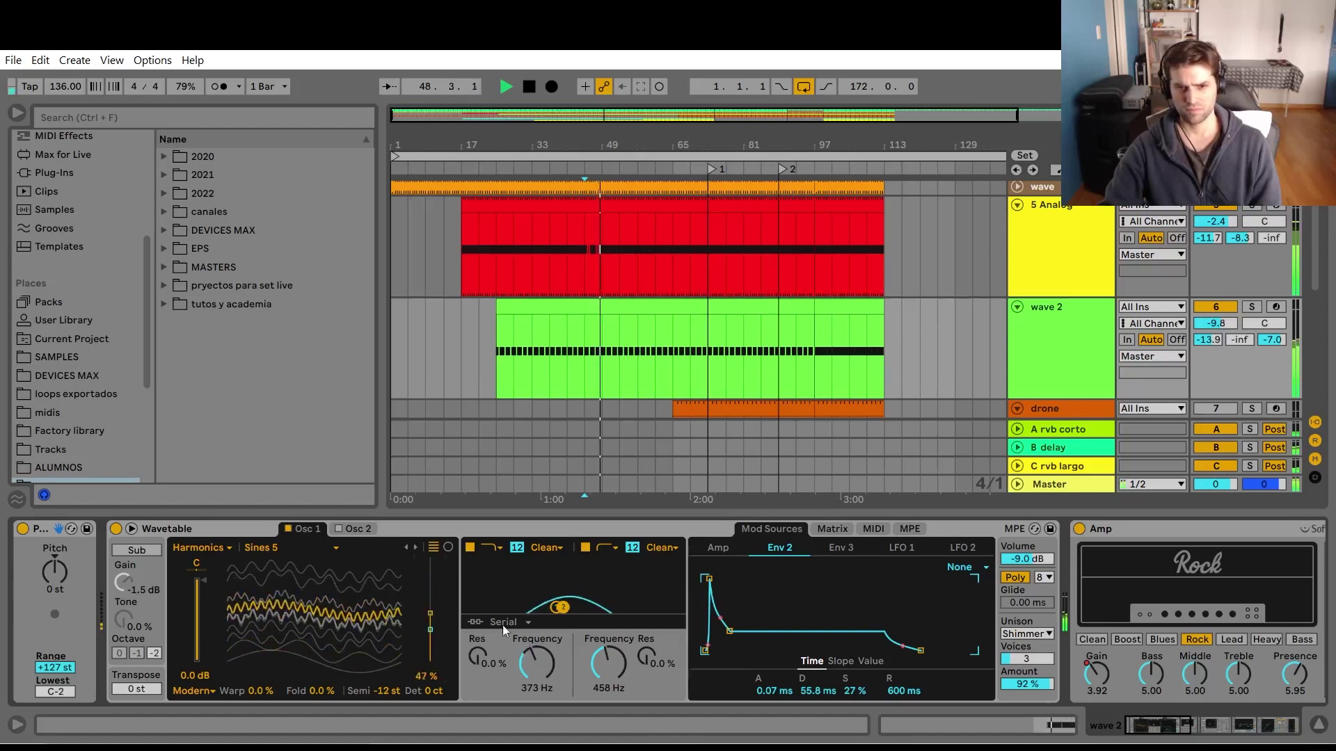
left_click(551, 688)
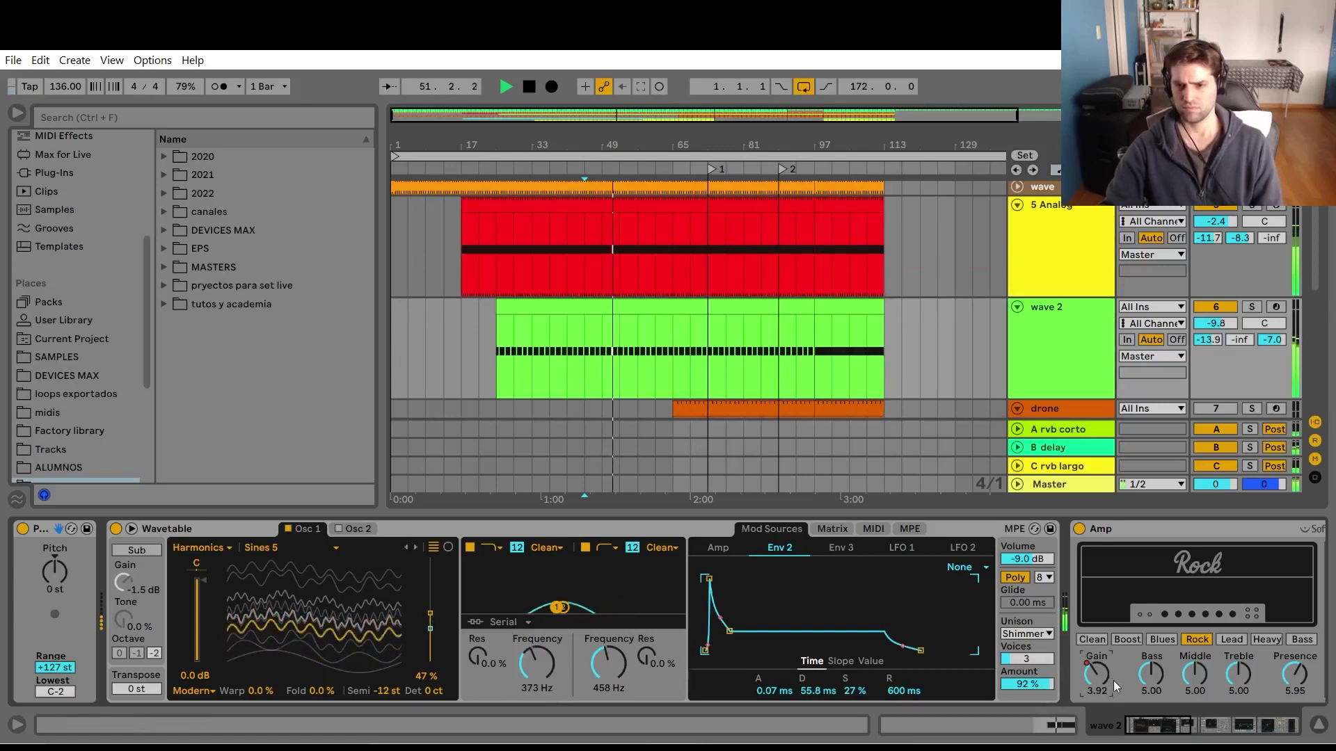
left_click_drag(1097, 674, 1096, 713)
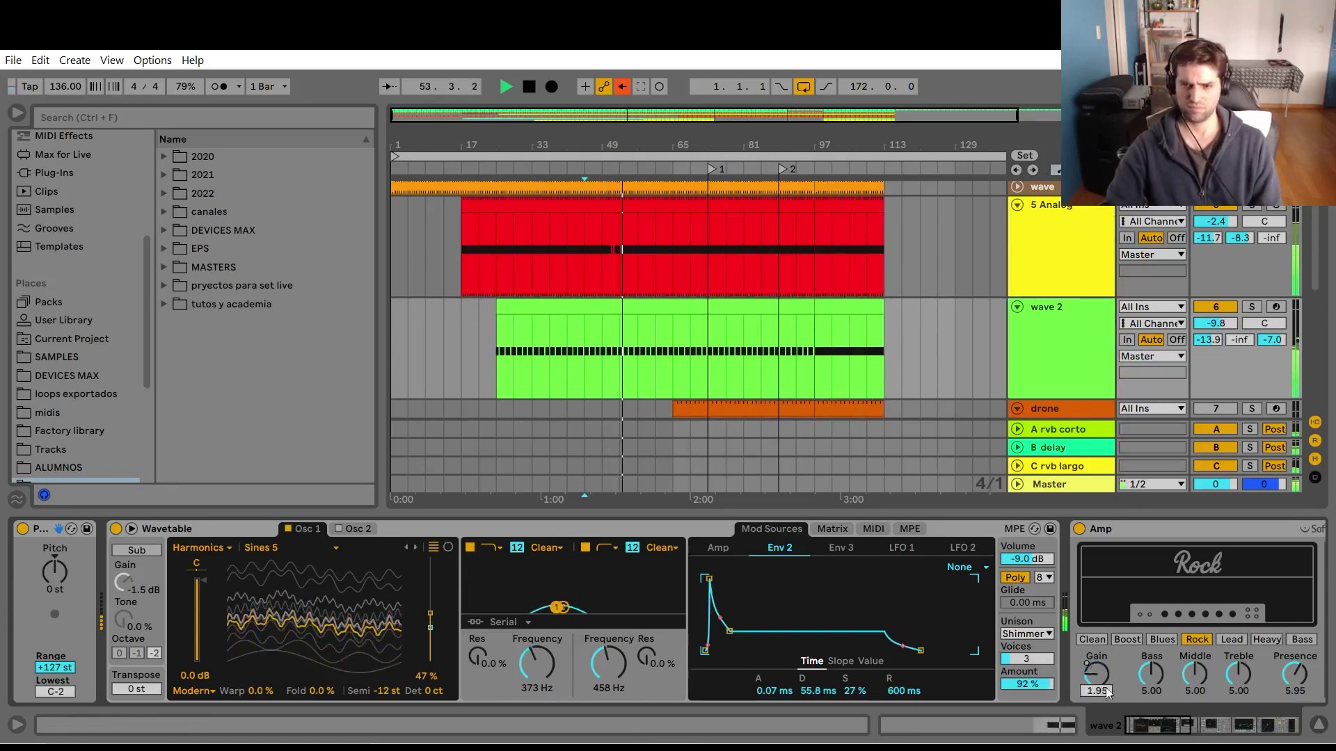
left_click(622, 86)
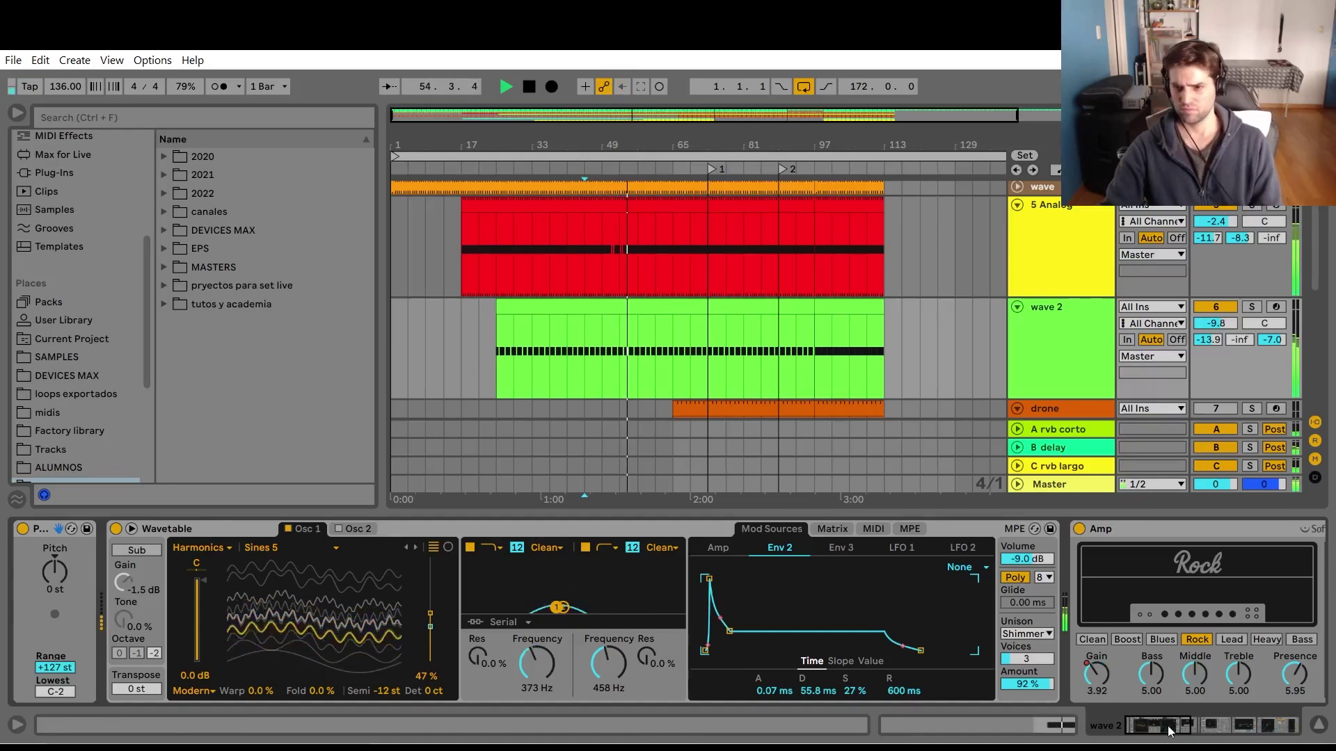
Vary the Opening of Corpus on wave 2 during playback and leave it at 100%.
scroll(674, 586, "down", 10)
left_click_drag(674, 586, 626, 590)
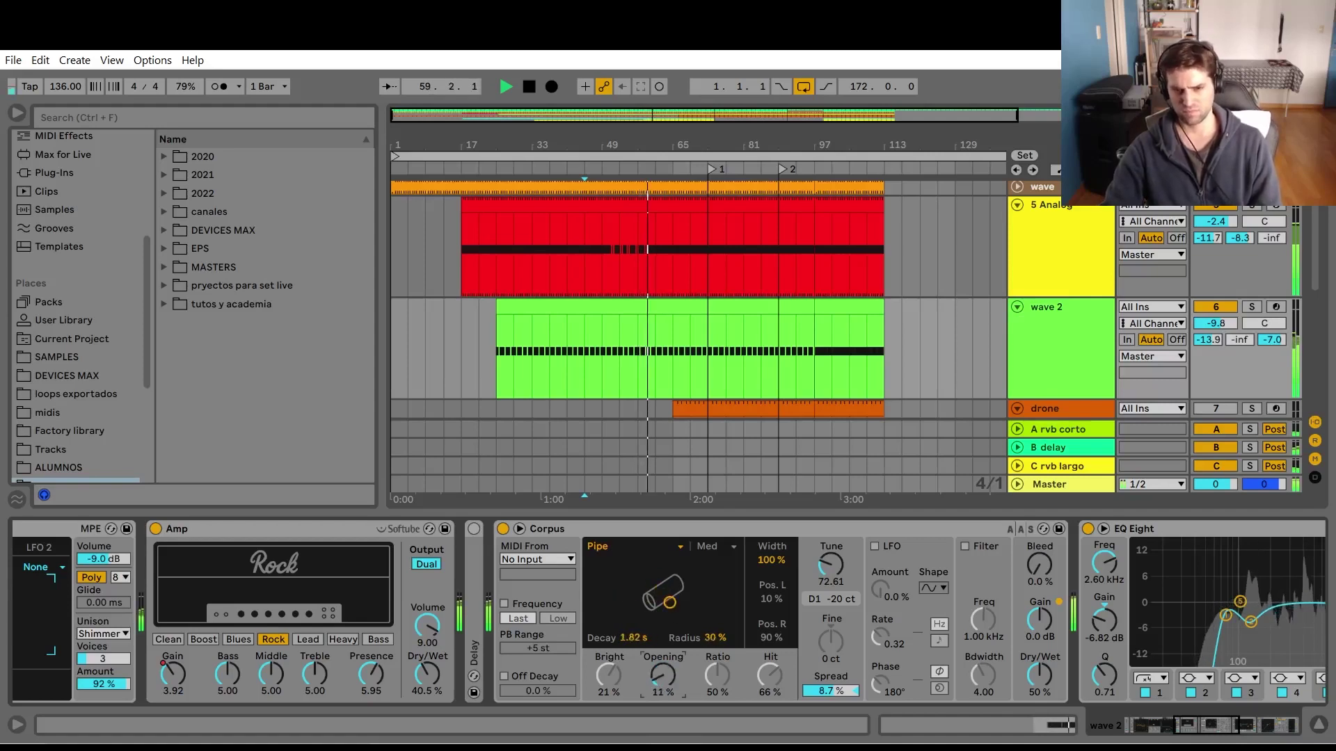
left_click_drag(678, 675, 674, 616)
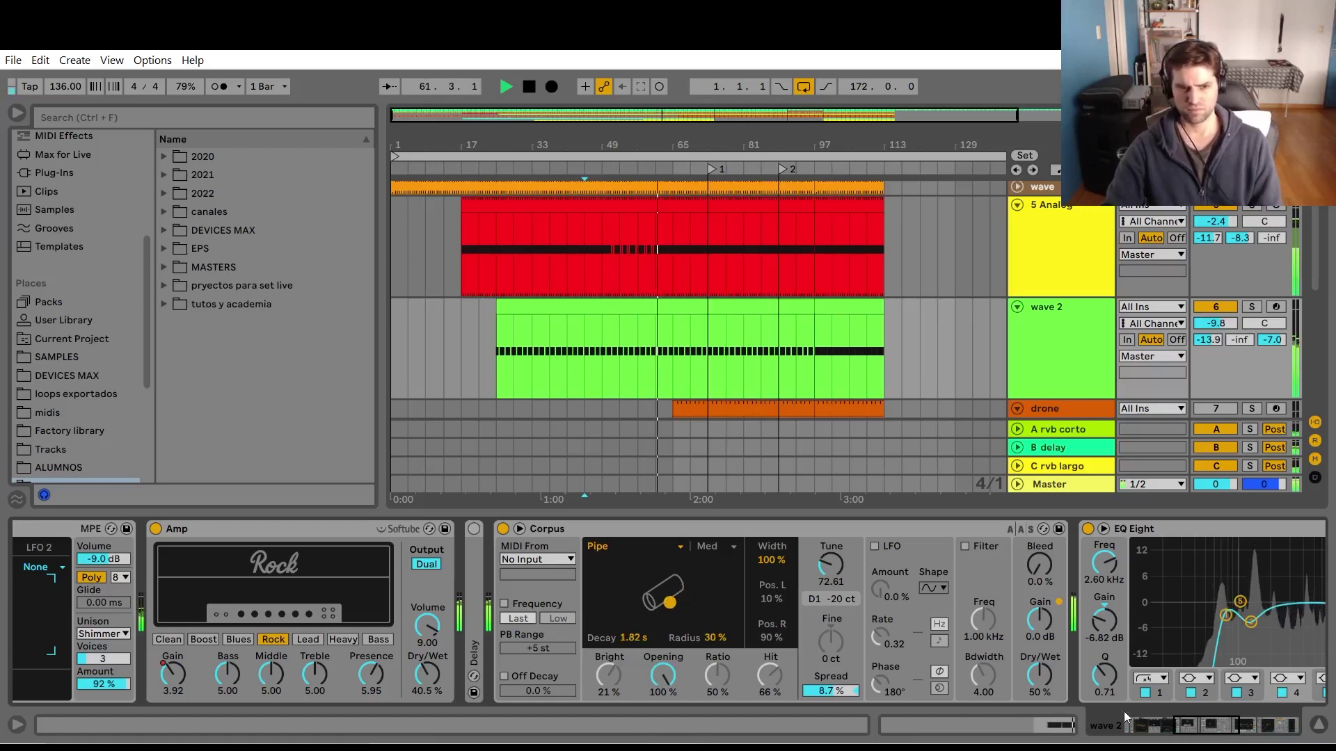
mouse_move(1215, 712)
left_mouse_down()
mouse_move(1263, 719)
mouse_move(1237, 720)
left_mouse_up()
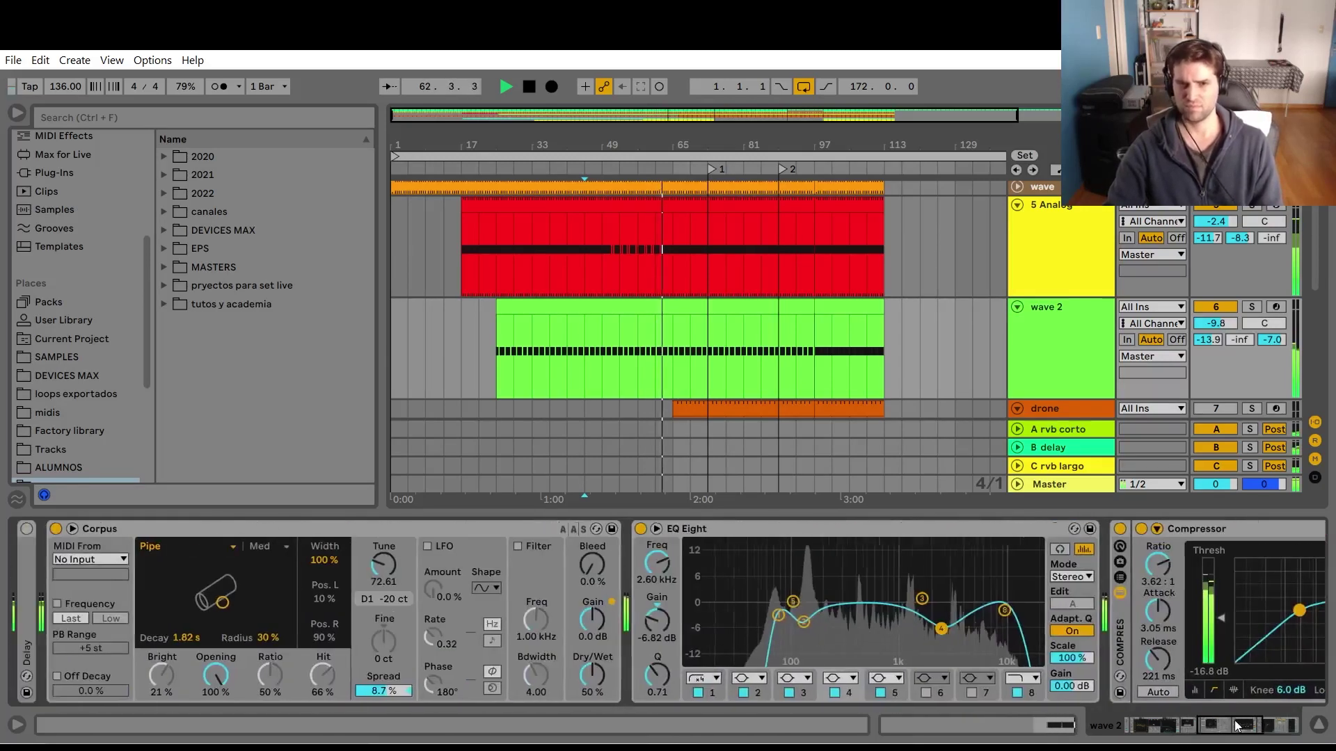
Look over the wave 2 and drone tracks with the devices hidden, and reopen wave 2's Wavetable.
key("ctrl+alt+l")
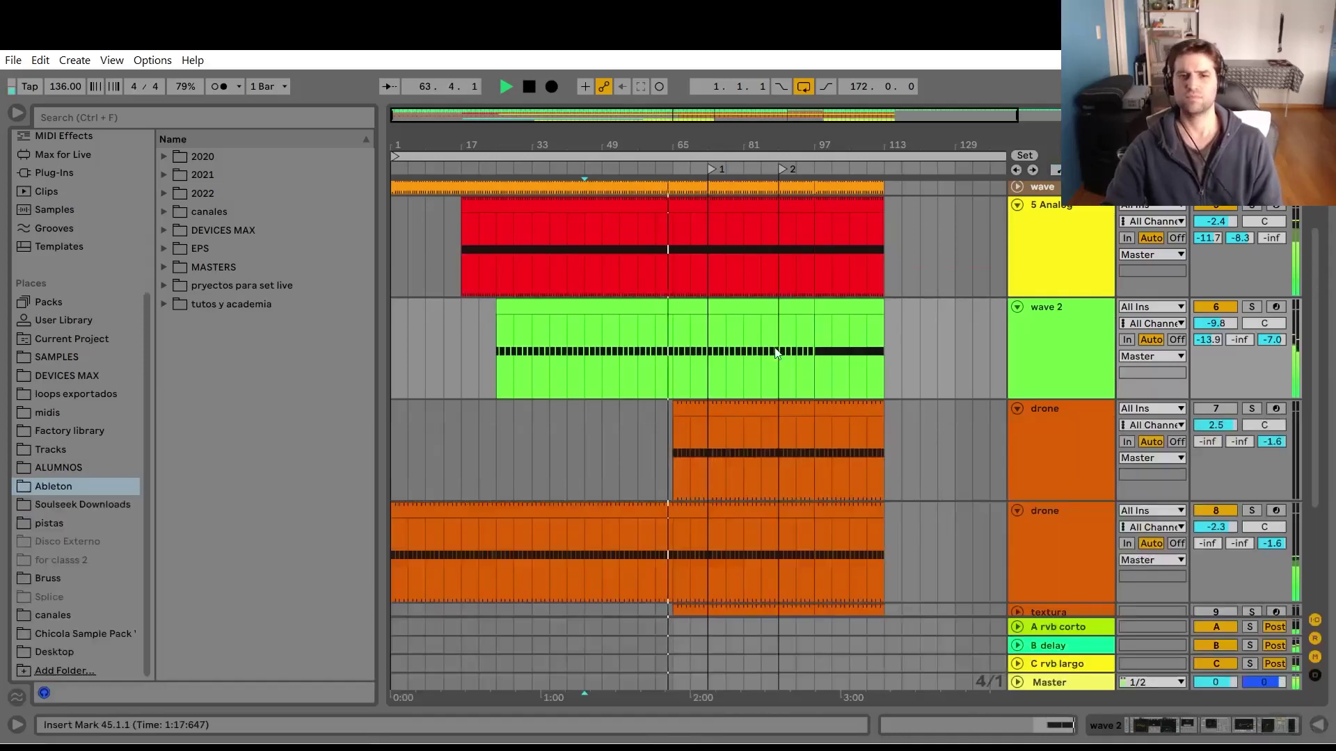
key("a")
key("a")
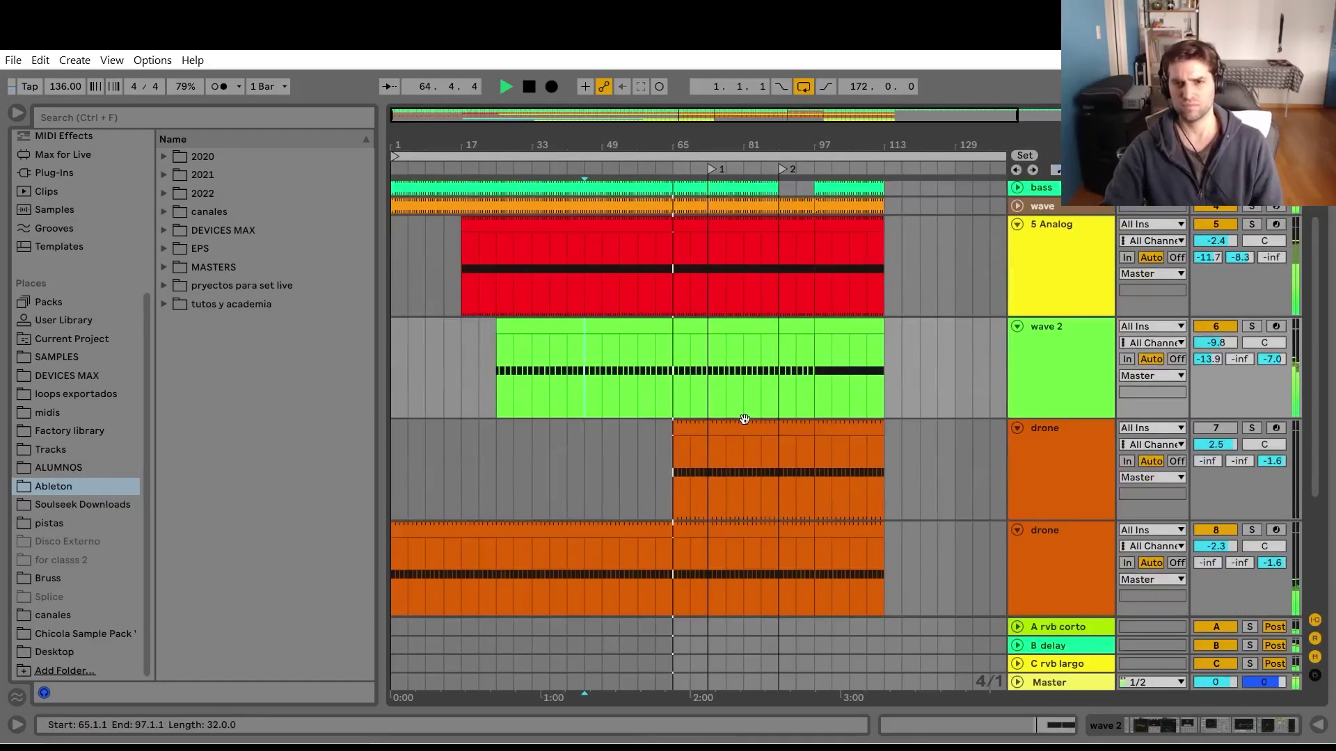
scroll(724, 414, "down", 3)
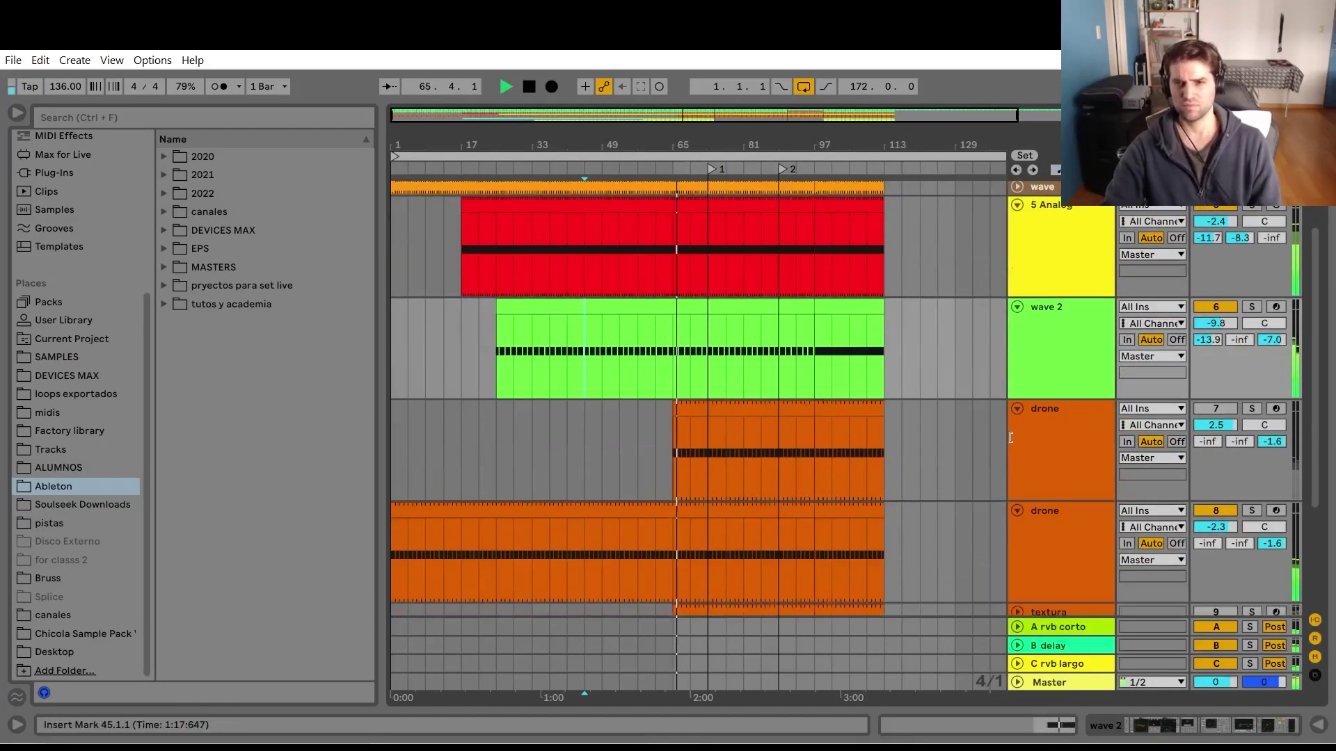
double_click(1051, 360)
left_click_drag(1208, 716, 519, 692)
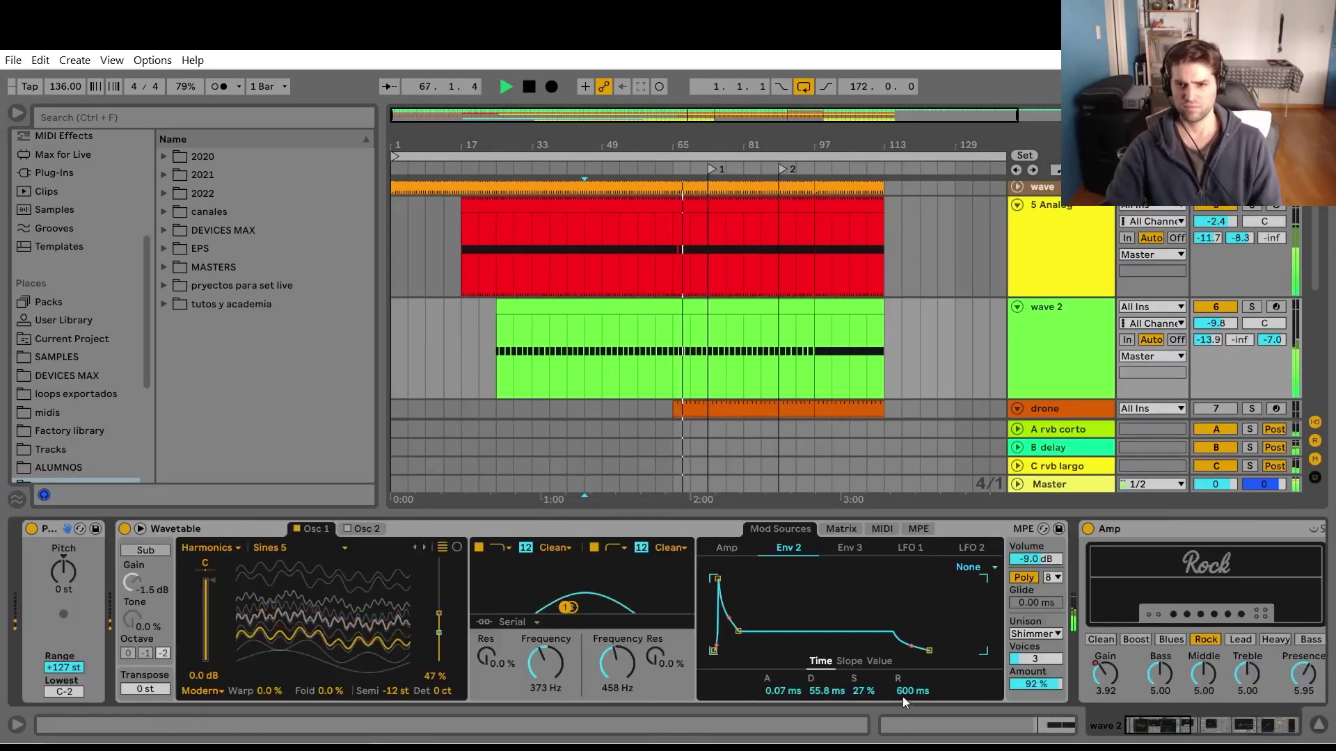
left_click_drag(904, 692, 894, 631)
Inspect the wave track's devices, return to wave 2 and play the arrangement from bar 73.
scroll(991, 396, "up", 3)
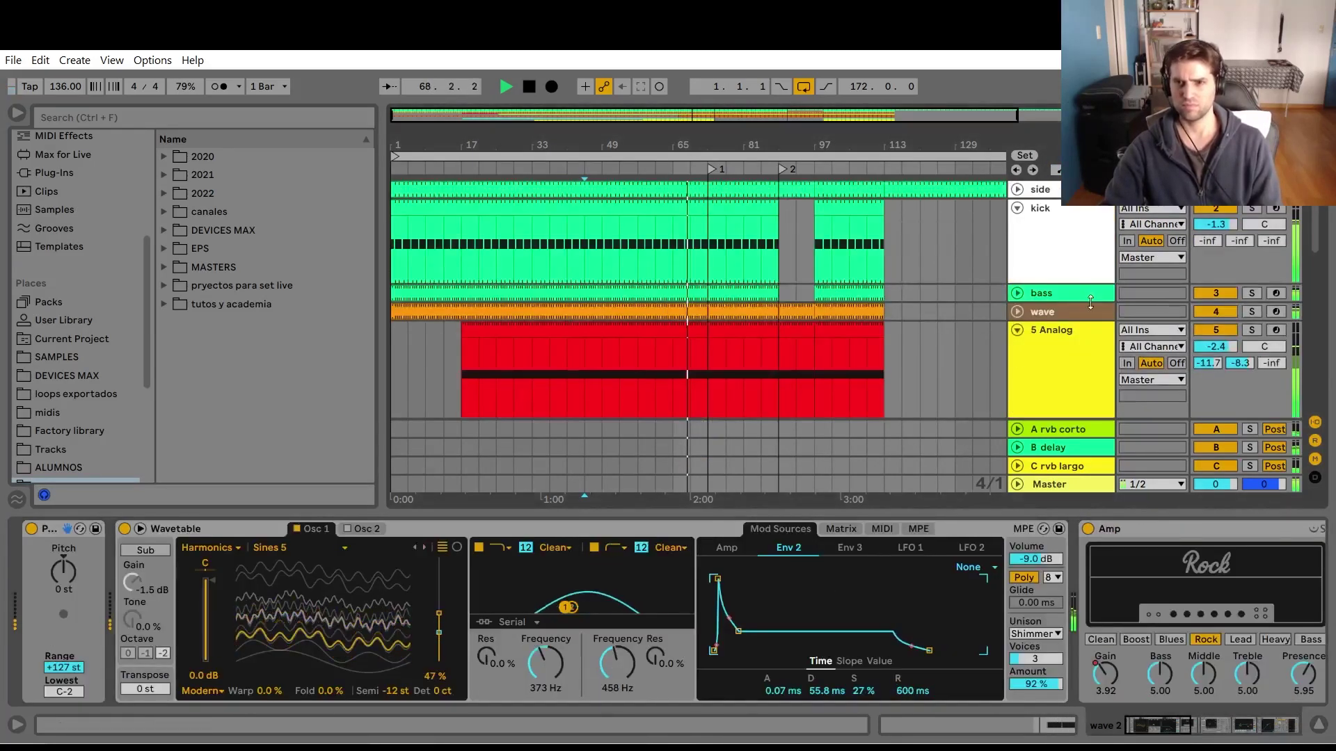
left_click(1071, 333)
left_click(1075, 312)
scroll(1075, 313, "down", 3)
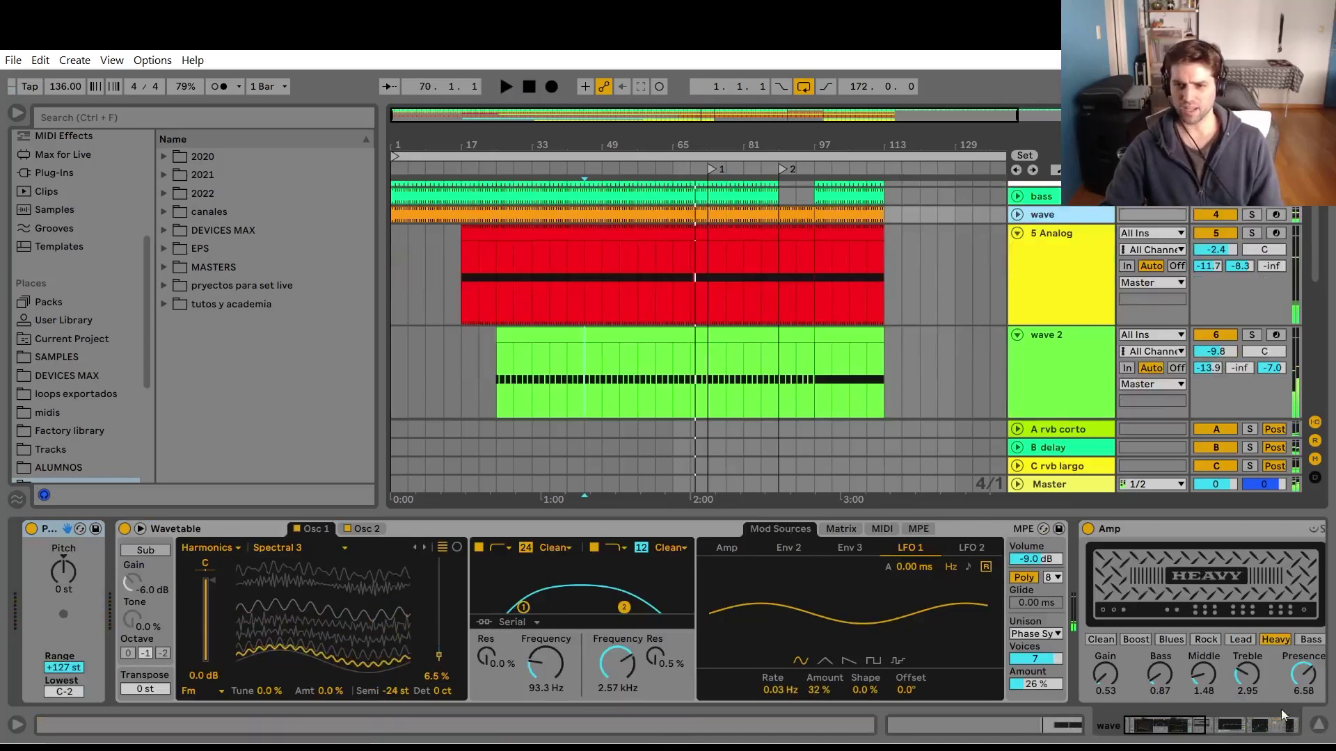
left_click(687, 361)
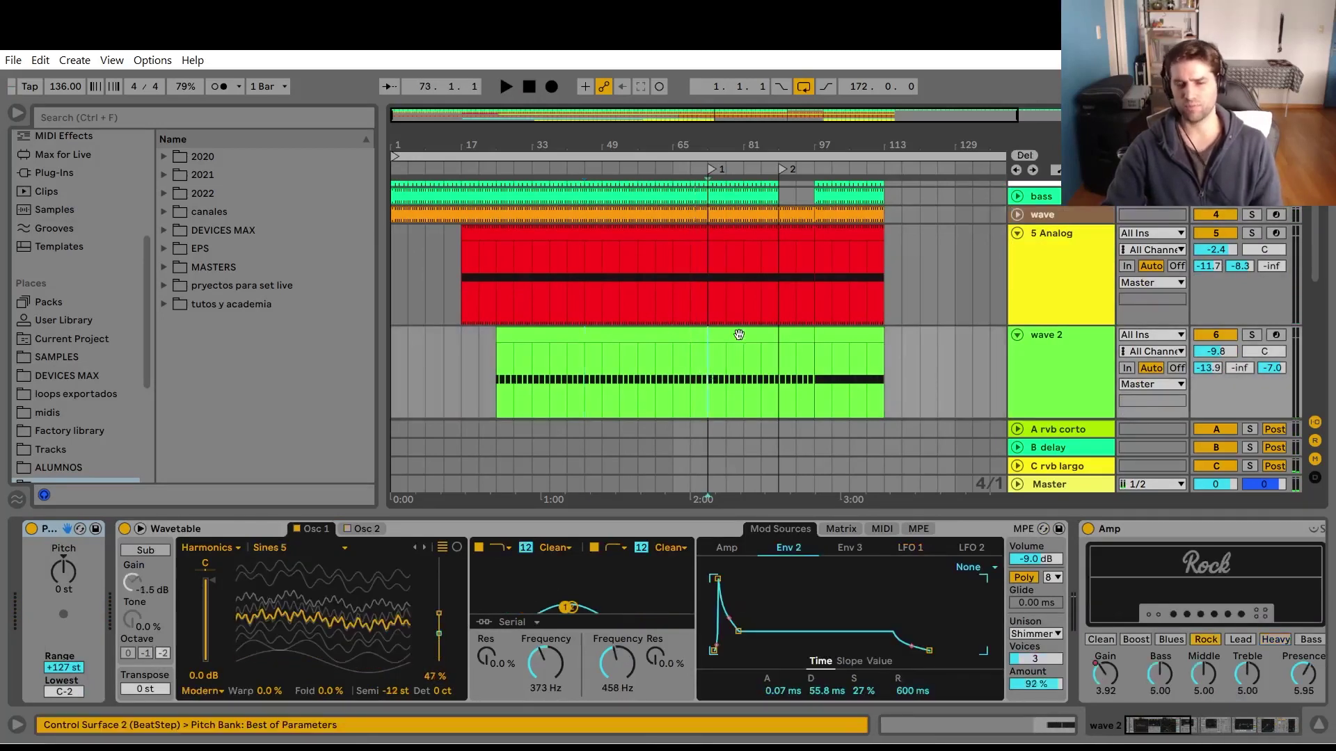
key("space")
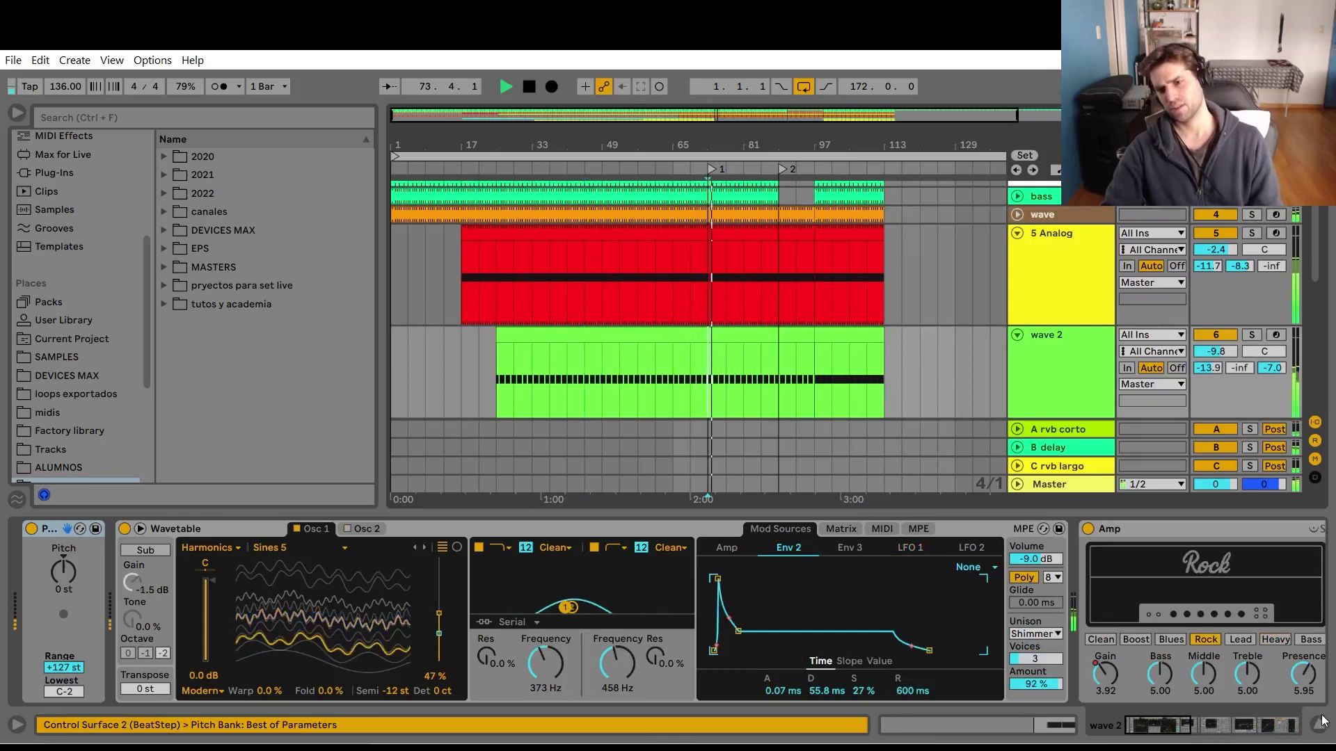
Show wave 2's Amp Gain automation and lower its level at bar 73 to about 1.66 during playback.
right_click(1108, 655)
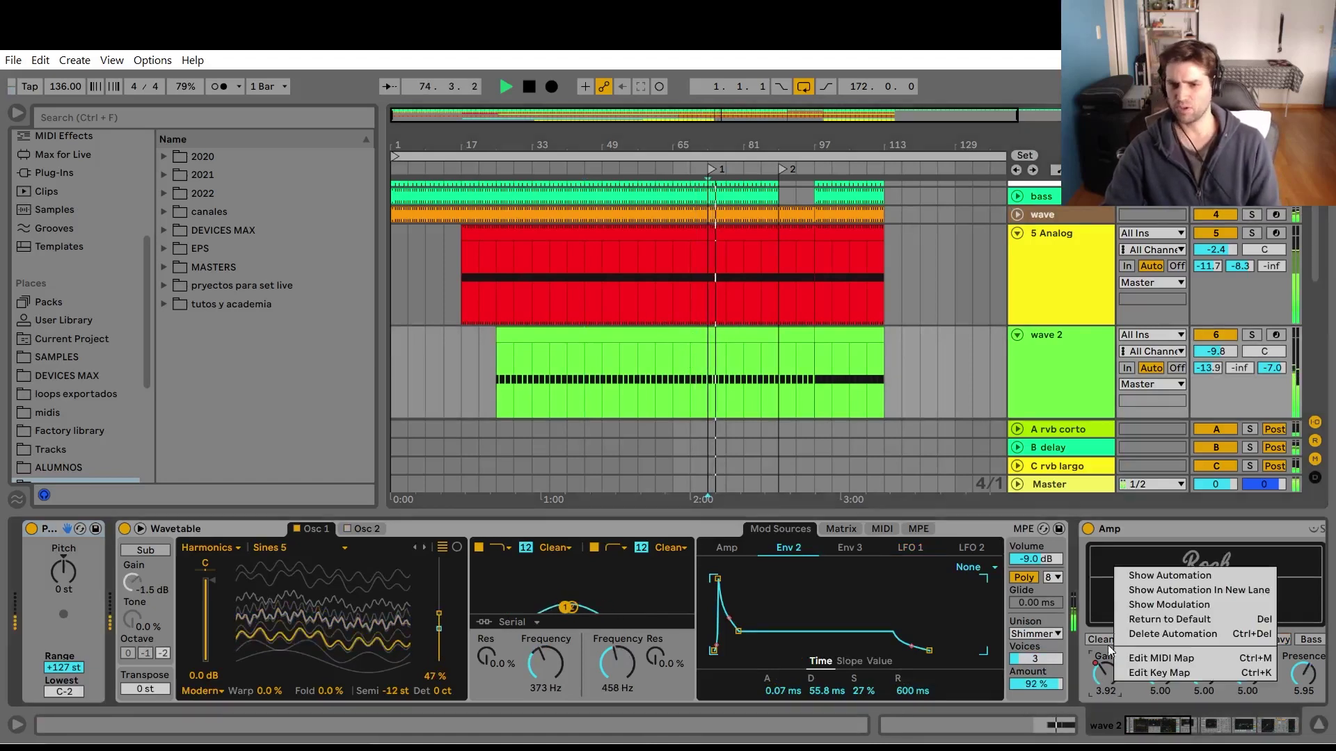
left_click(1132, 582)
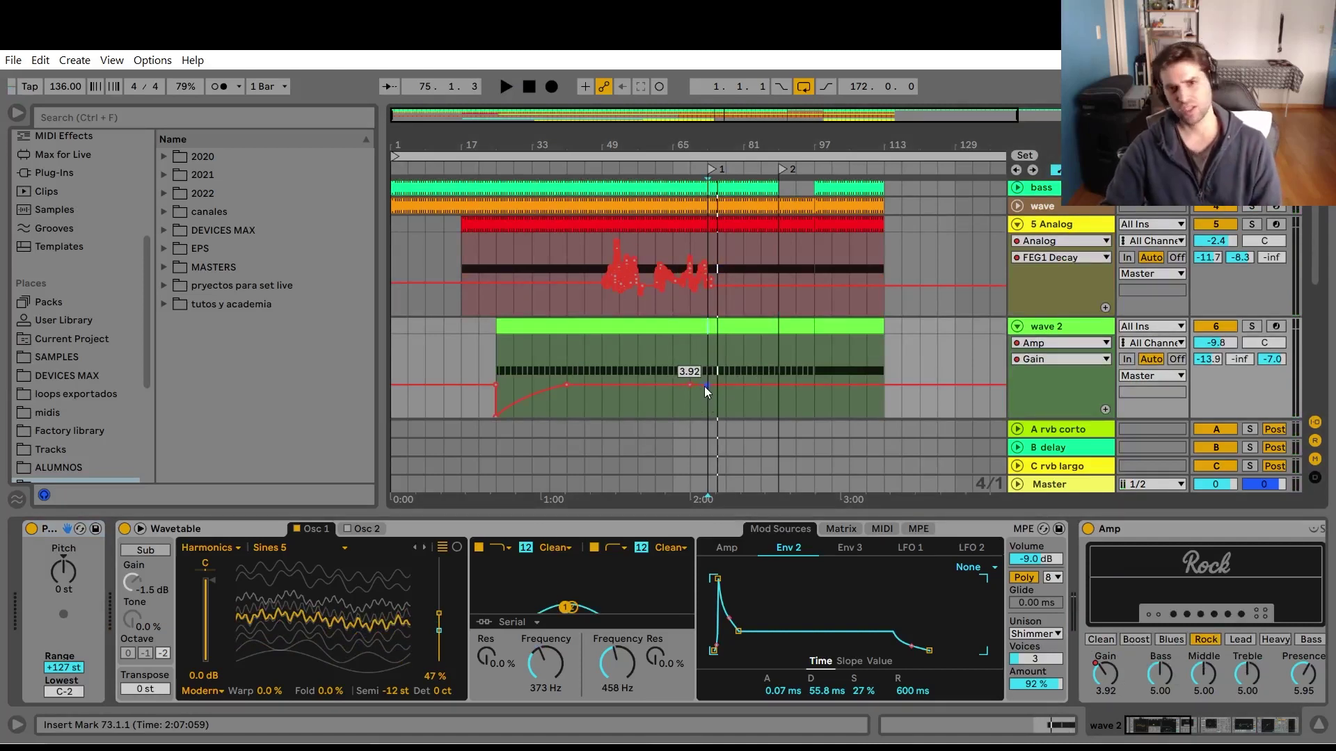
key("space")
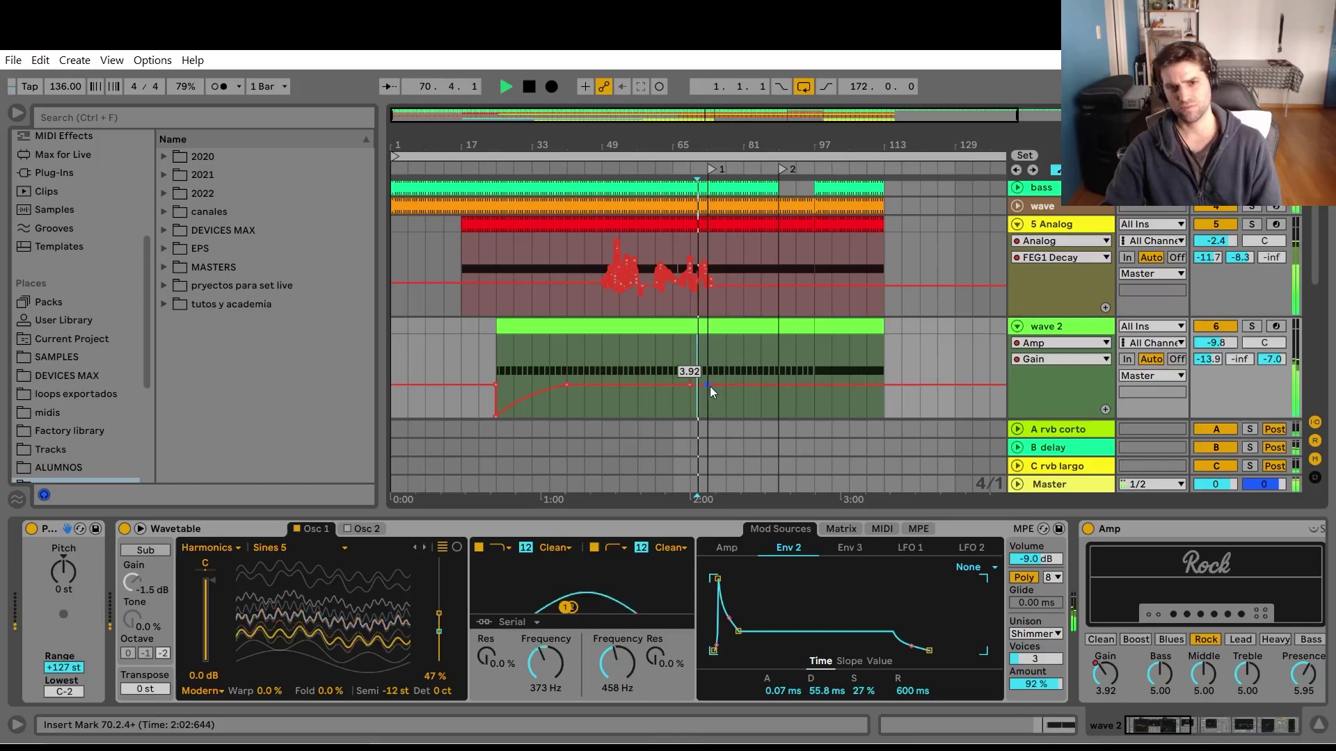
left_click_drag(710, 386, 711, 399)
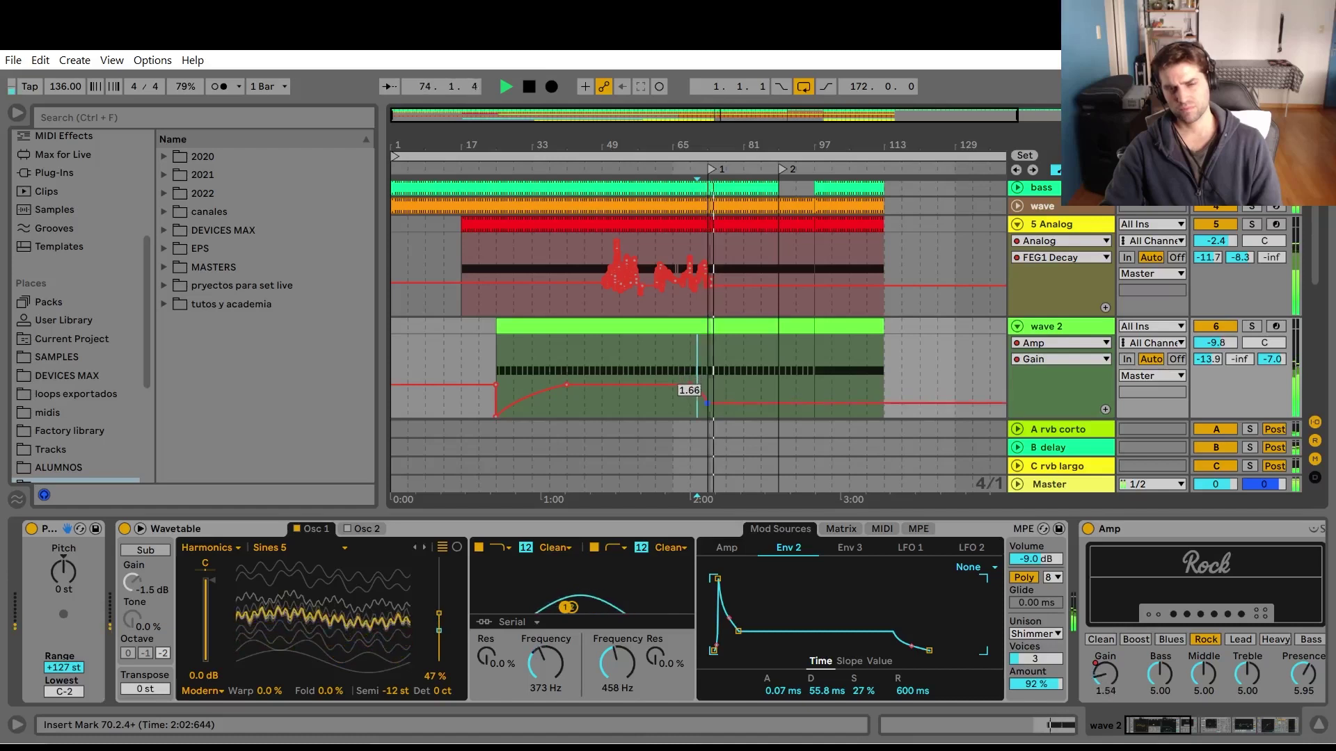
Hide the automation and the device view, and unfold the wave track.
key("a")
key("ctrl+alt+l")
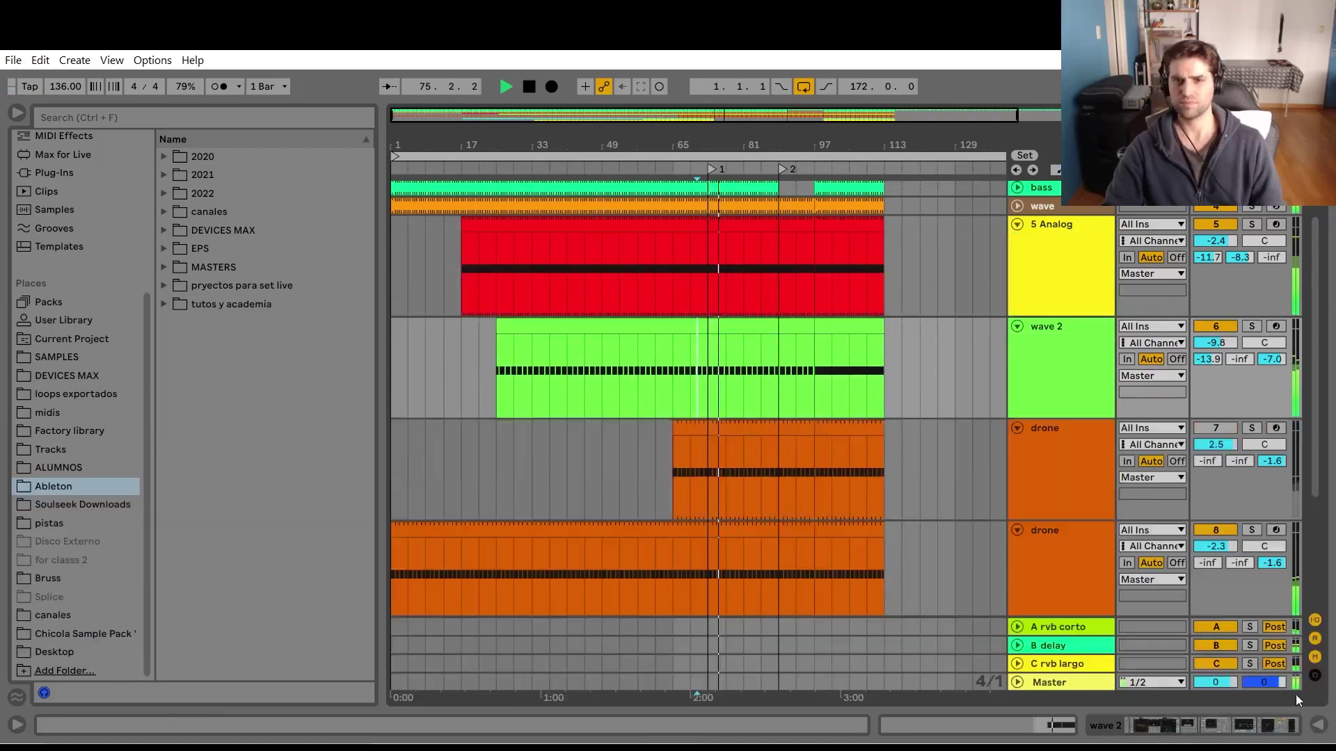
scroll(795, 336, "up", 3)
left_click(1016, 312)
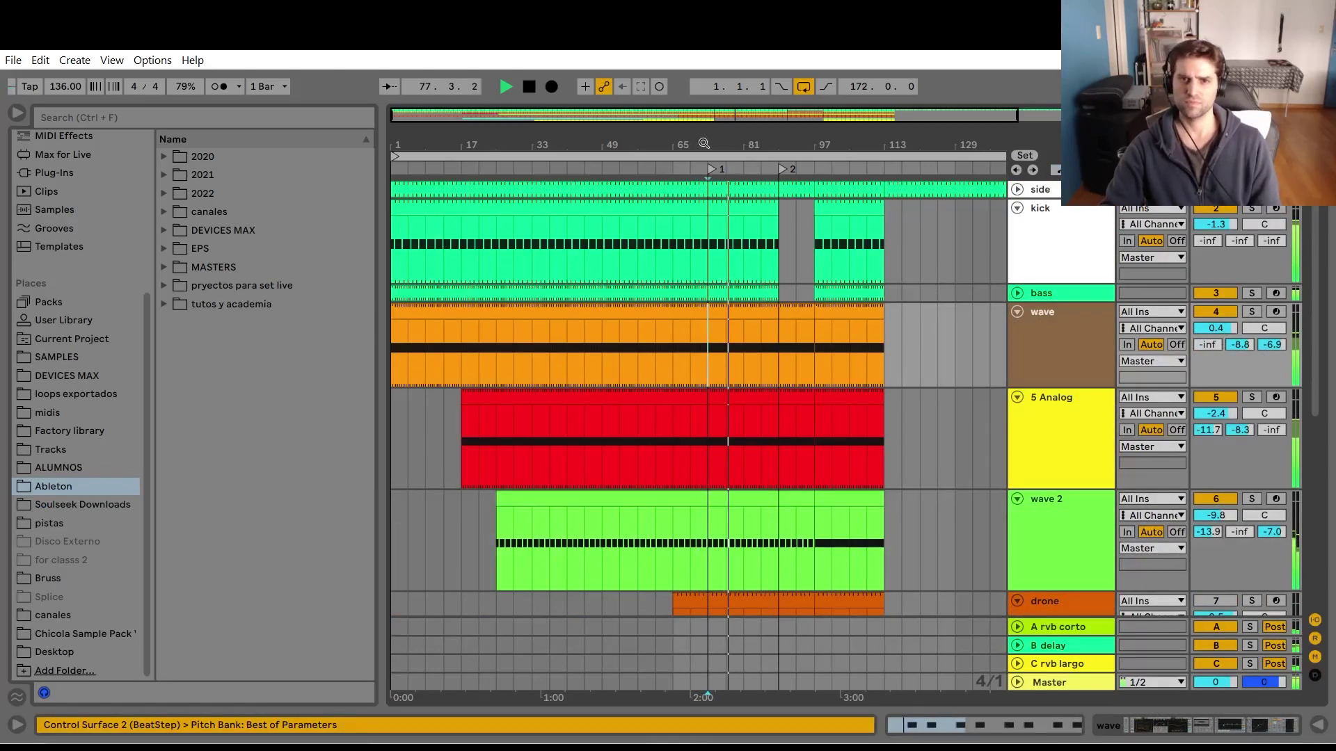
Review the remaining tracks, stop playback and select bars 73 to 89 on the 5 Analog track.
scroll(658, 325, "right", 3)
scroll(647, 365, "down", 8)
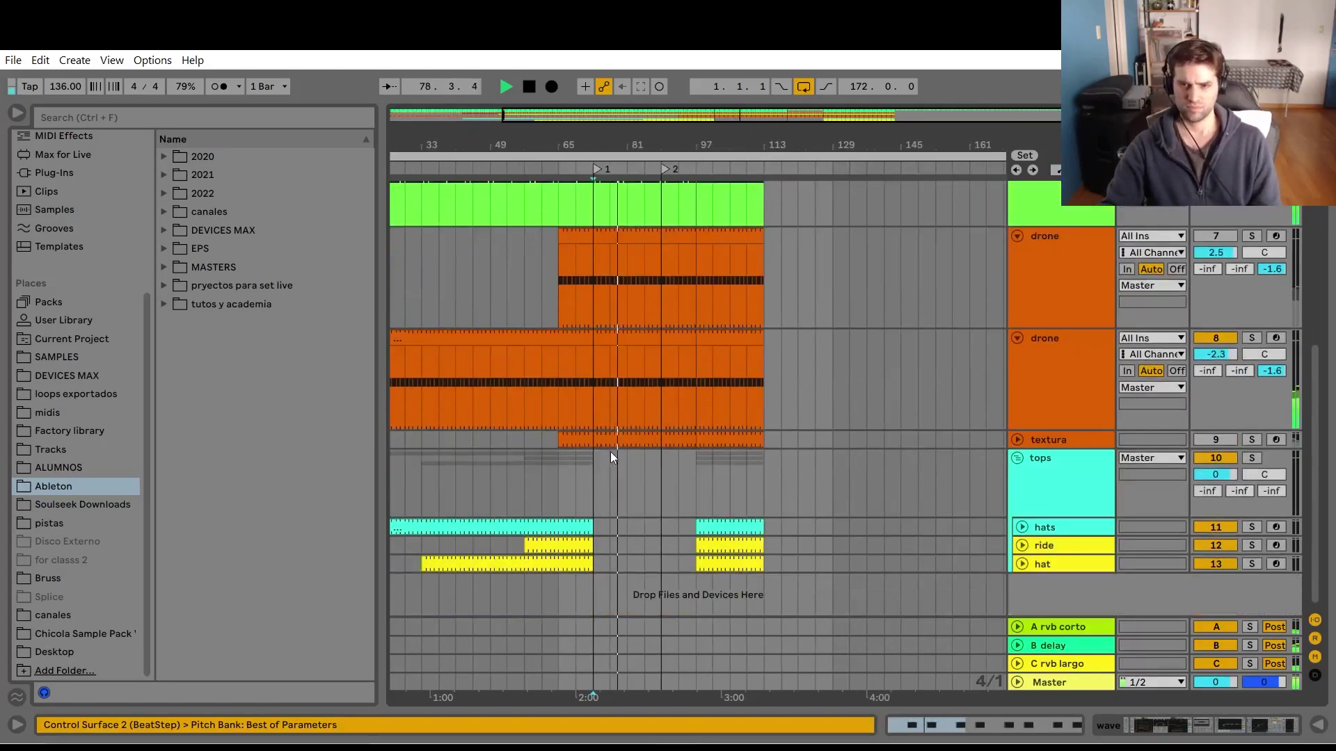
scroll(611, 452, "up", 5)
key("space")
left_click_drag(596, 403, 671, 425)
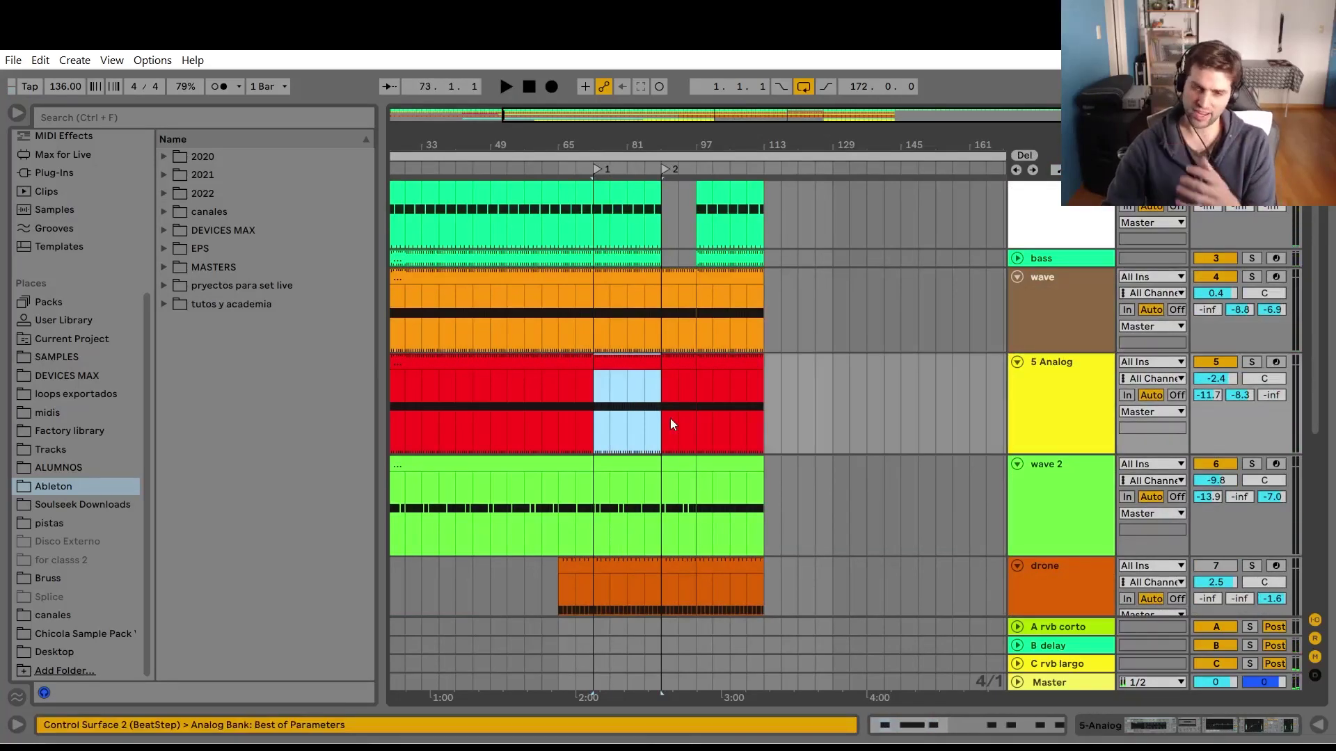
scroll(678, 425, "up", 1)
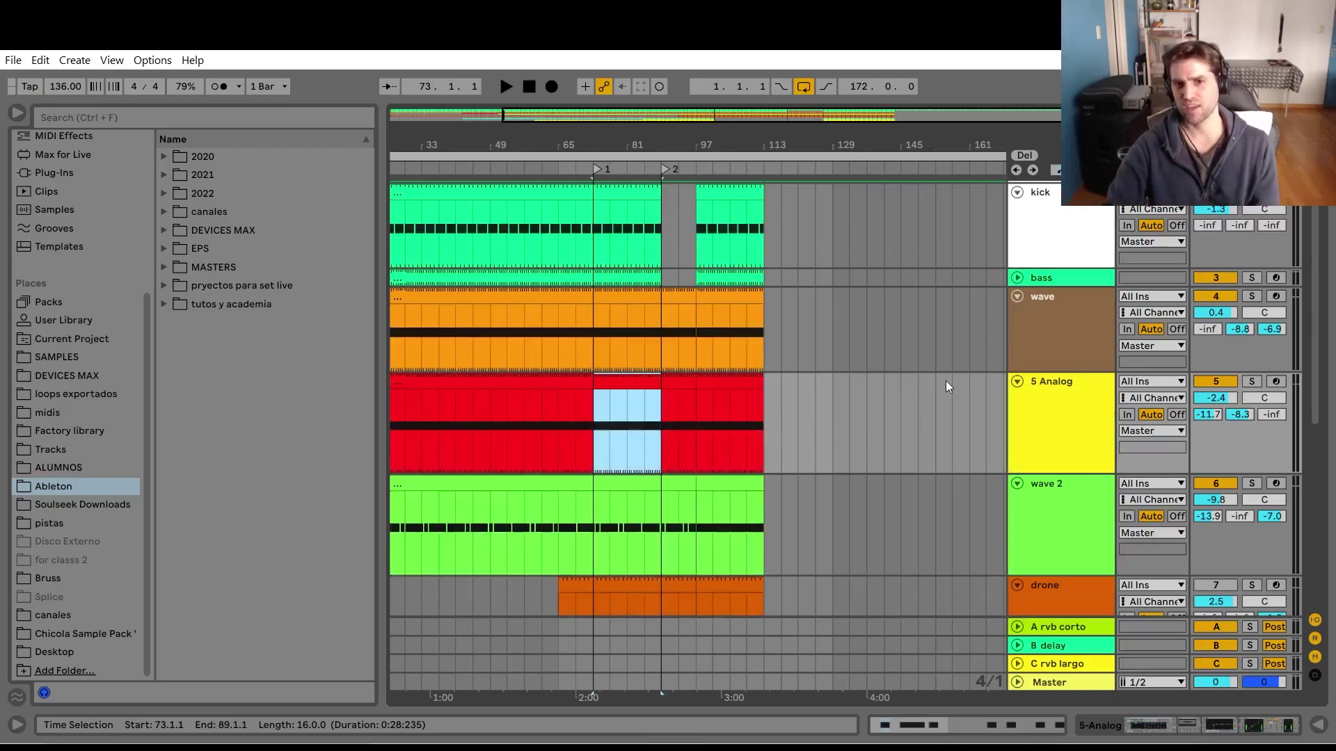
Solo the wave track, play it from bar 73 and open its devices.
left_click(1049, 312)
scroll(1063, 336, "up", 1)
key("space")
left_click(1252, 312)
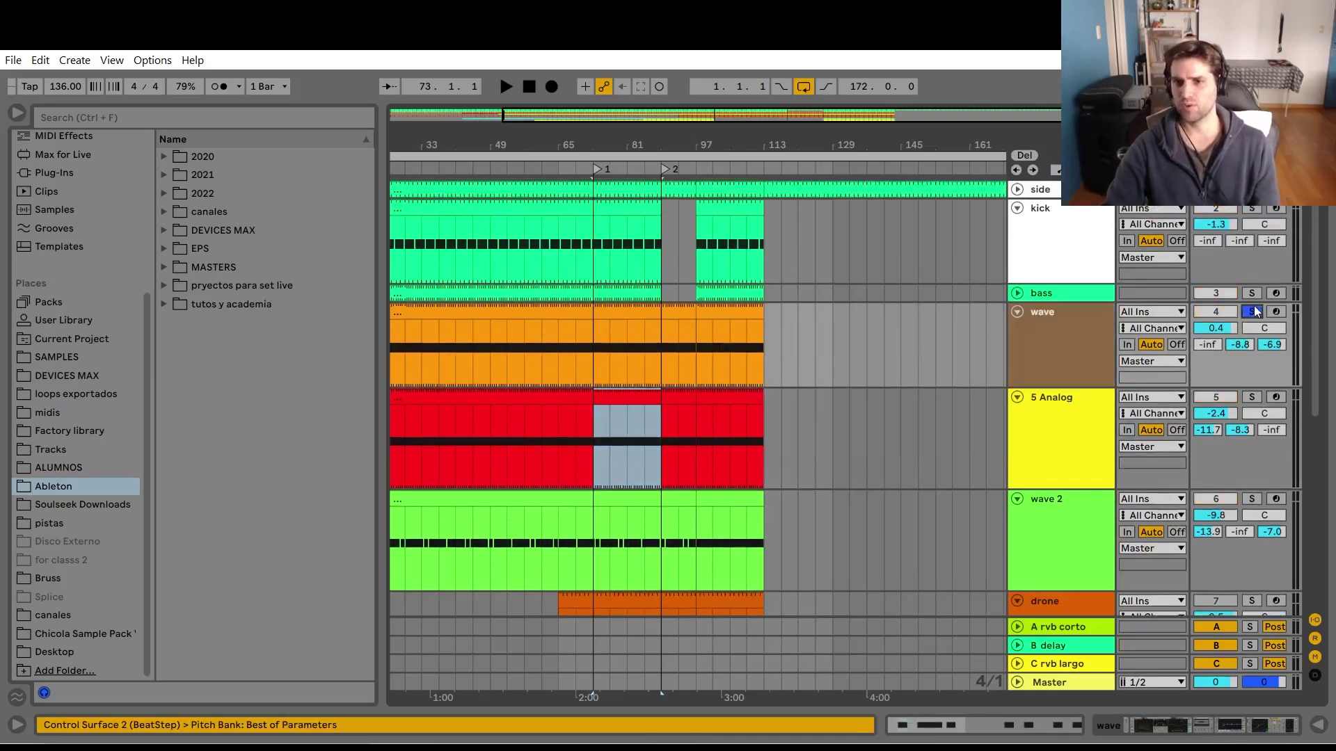
double_click(1071, 351)
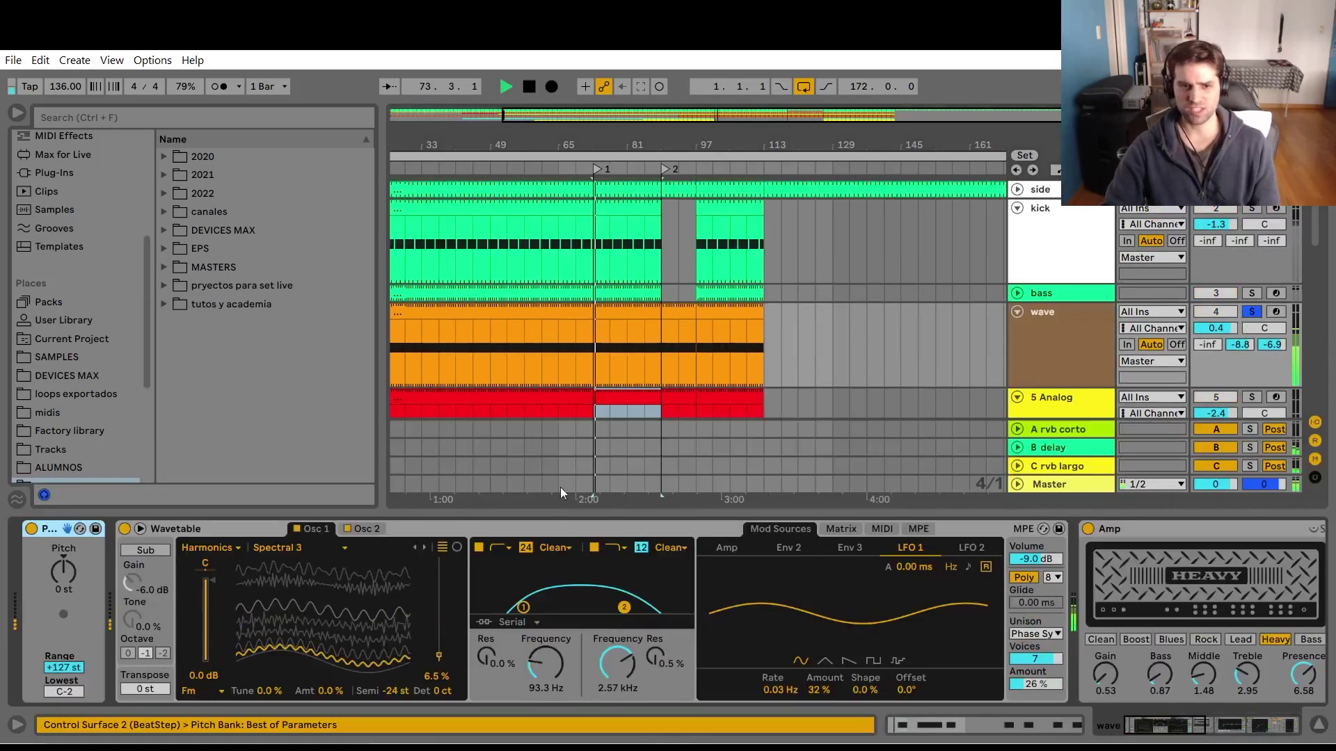
Try Amp envelope release values up to about 4.55 s in wave's Wavetable and show the Amp Release automation.
left_click(727, 549)
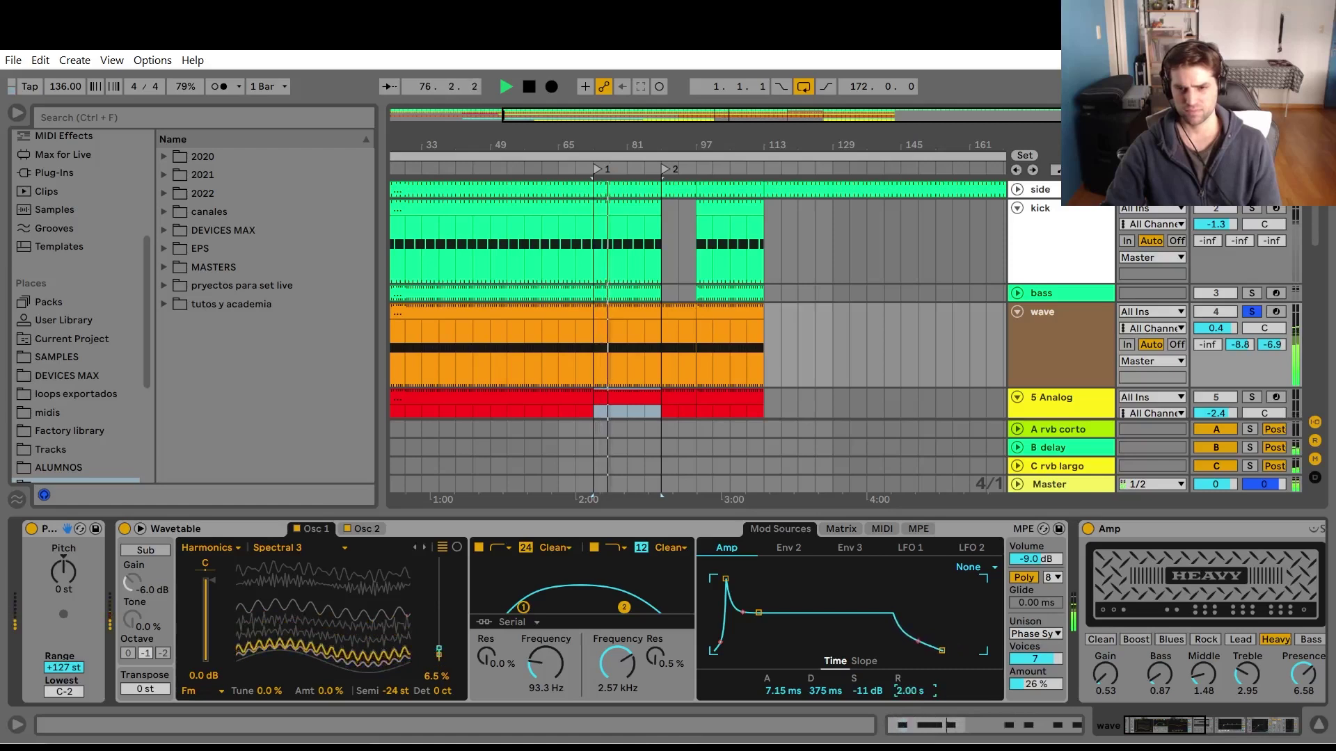
mouse_move(912, 691)
left_mouse_down()
mouse_move(913, 717)
mouse_move(913, 685)
left_mouse_up()
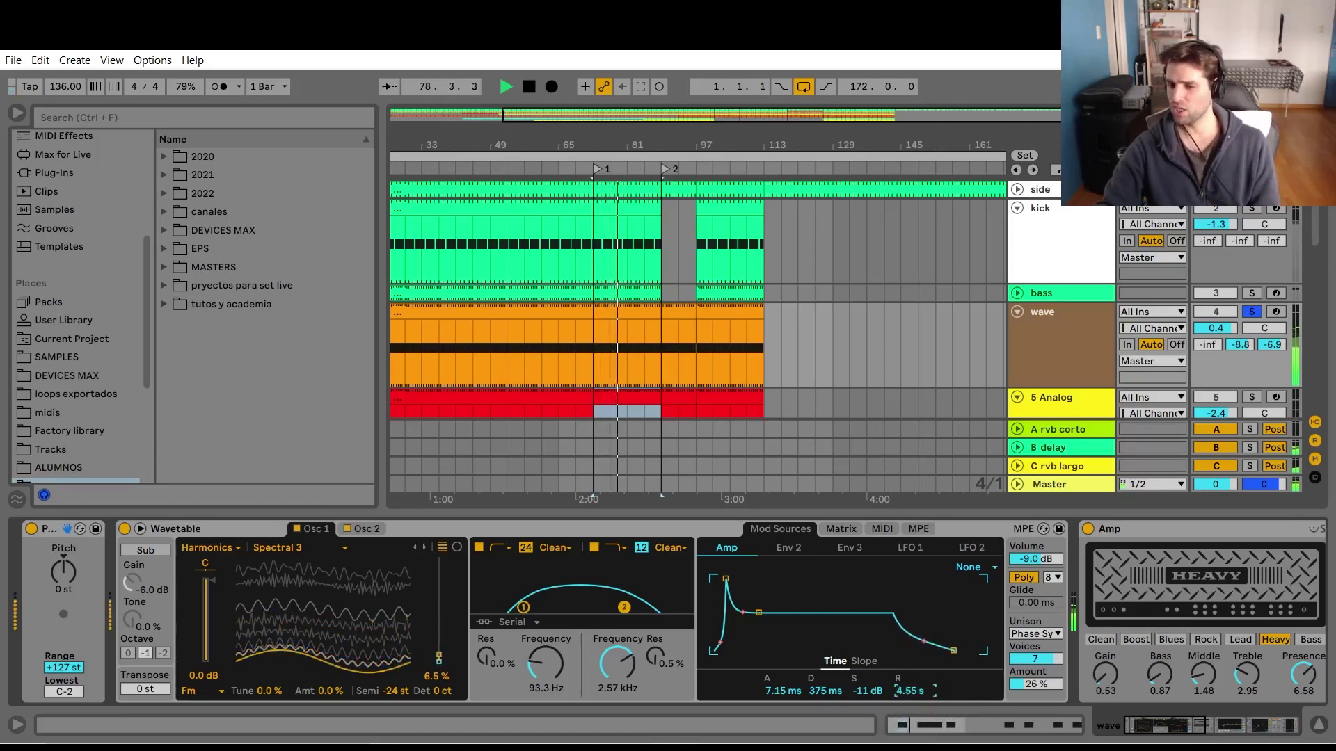
right_click(908, 693)
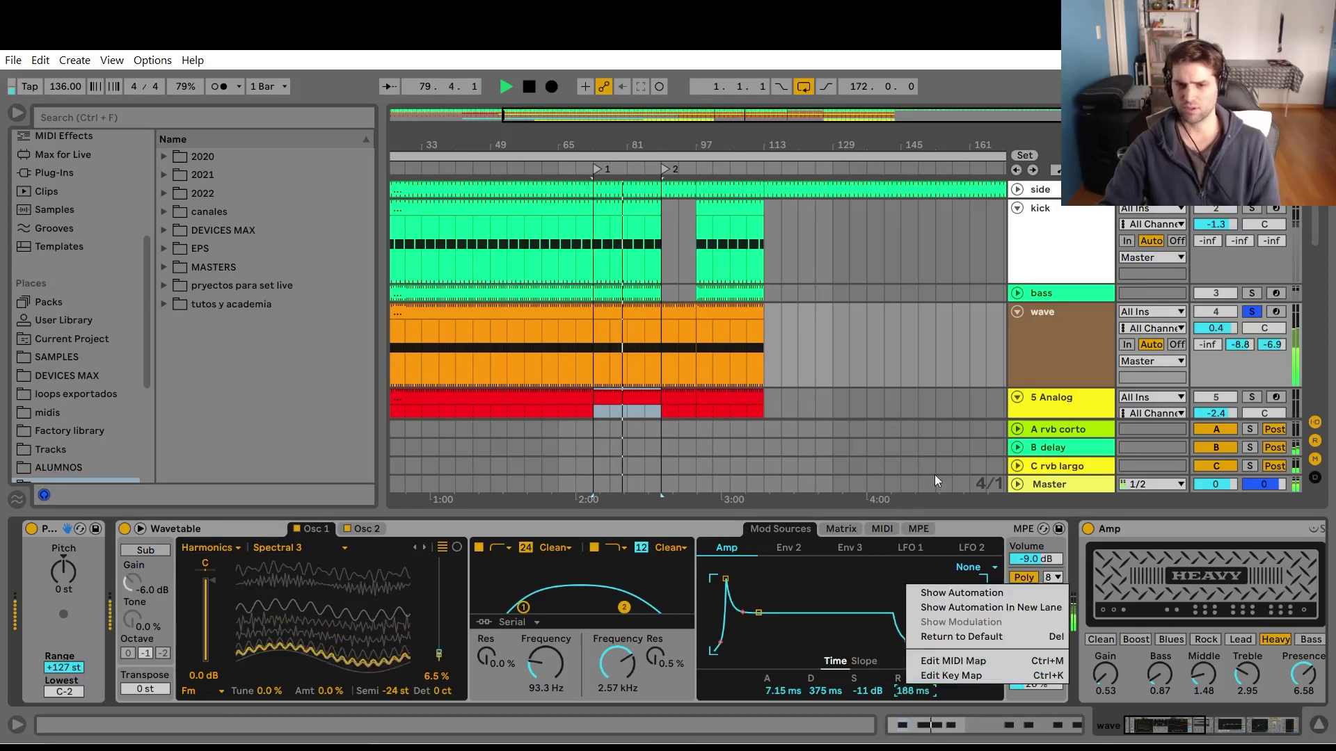
left_click(960, 592)
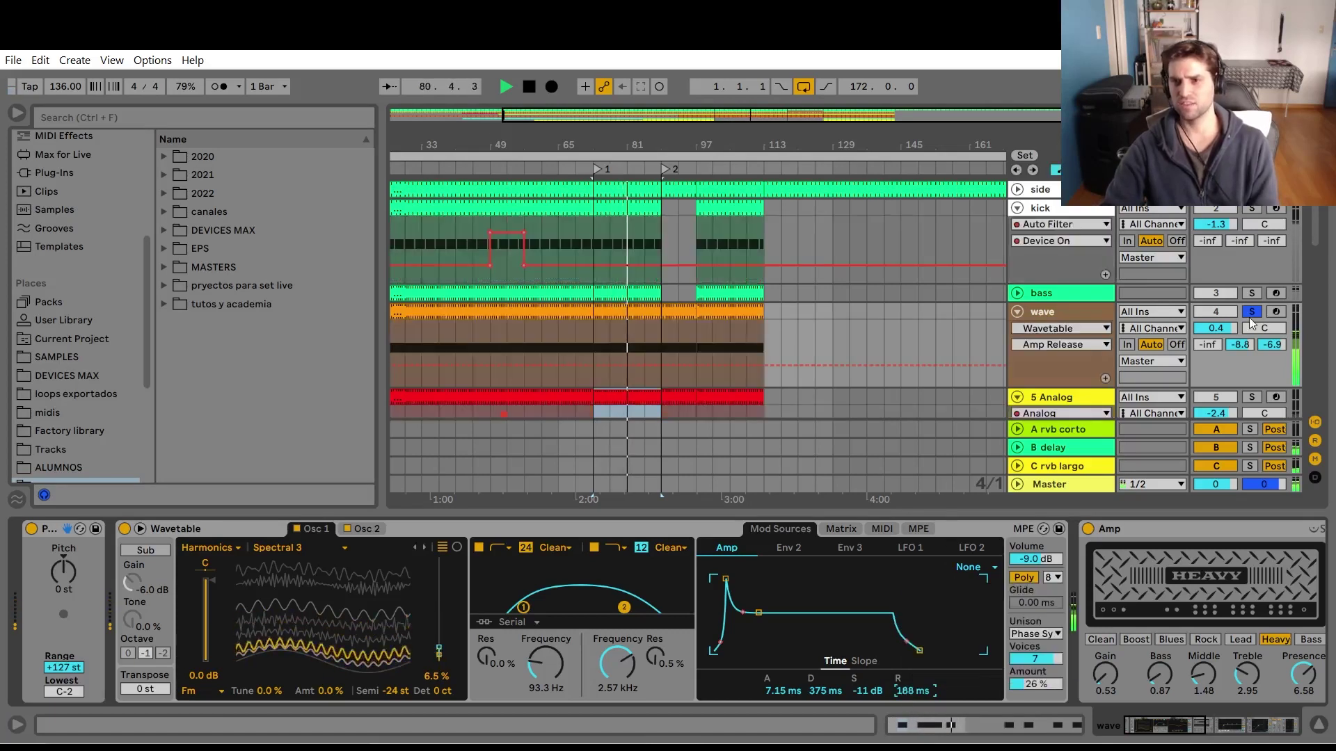
Unsolo the wave track and play the full arrangement from about bar 70.
key("space")
left_click(589, 341)
key("space")
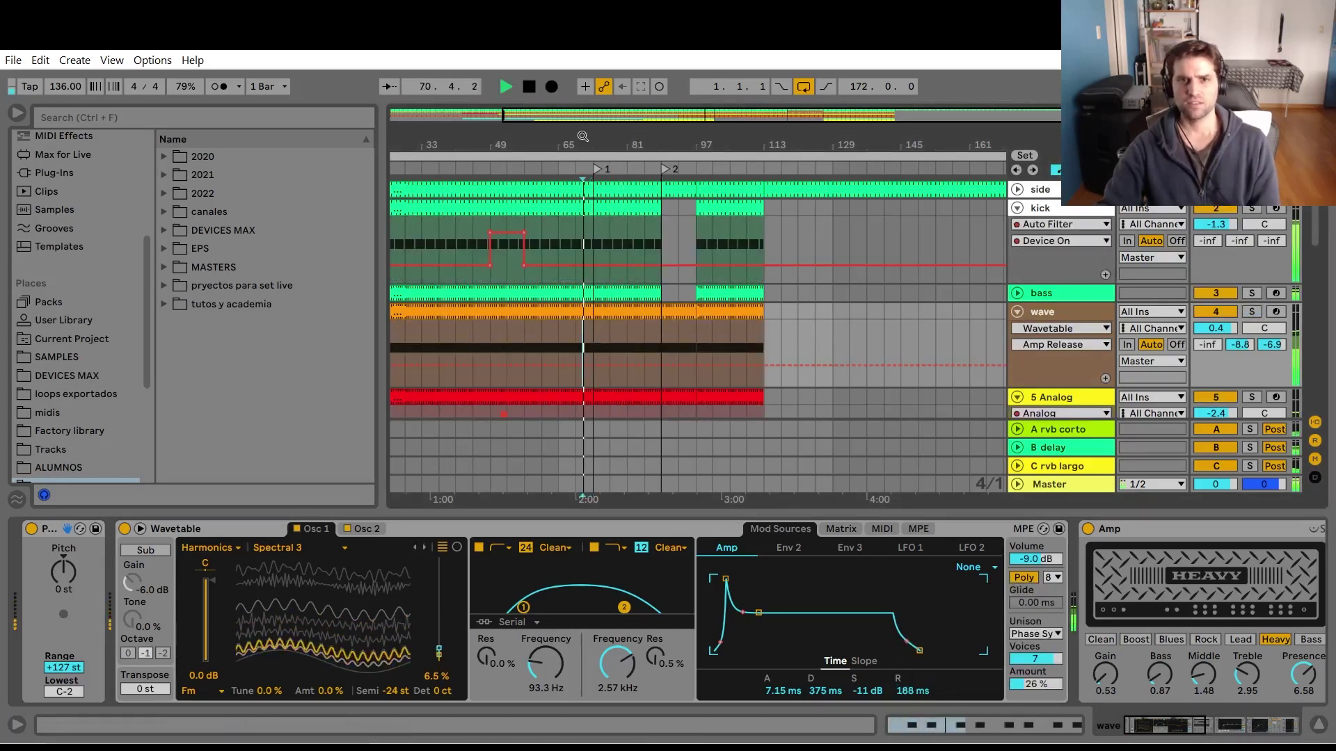
Draw a rise in wave's Amp Release automation from about bar 71 to bar 74, reaching about 4.38 s.
key("plus")
key("plus")
left_click(583, 363)
left_click_drag(629, 361, 633, 340)
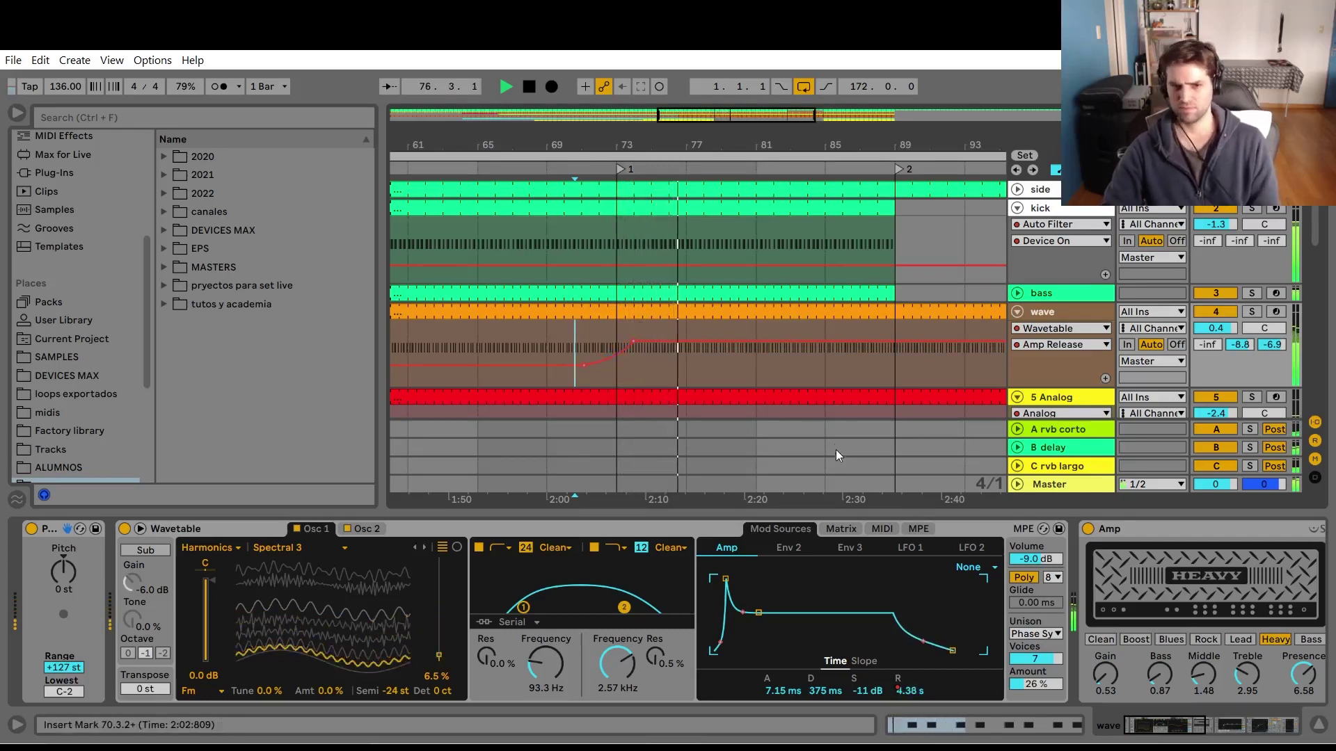
Inspect wave's oscillator 1 position and filter 2 frequency, then review the tracks with devices and automation hidden and stop playback.
mouse_move(439, 652)
left_mouse_down()
mouse_move(438, 610)
mouse_move(452, 642)
mouse_move(452, 654)
mouse_move(438, 637)
mouse_move(438, 654)
left_mouse_up()
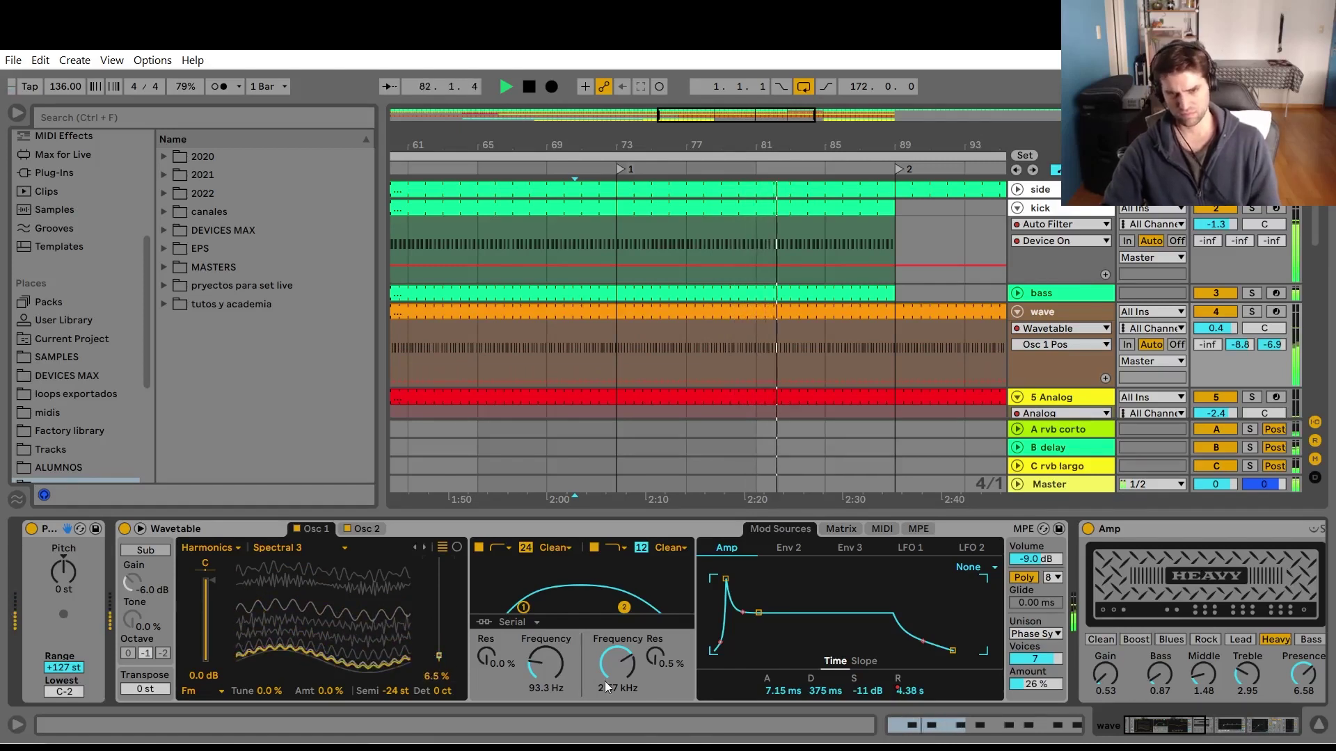
mouse_move(604, 681)
left_mouse_down()
mouse_move(604, 661)
mouse_move(624, 678)
left_mouse_up()
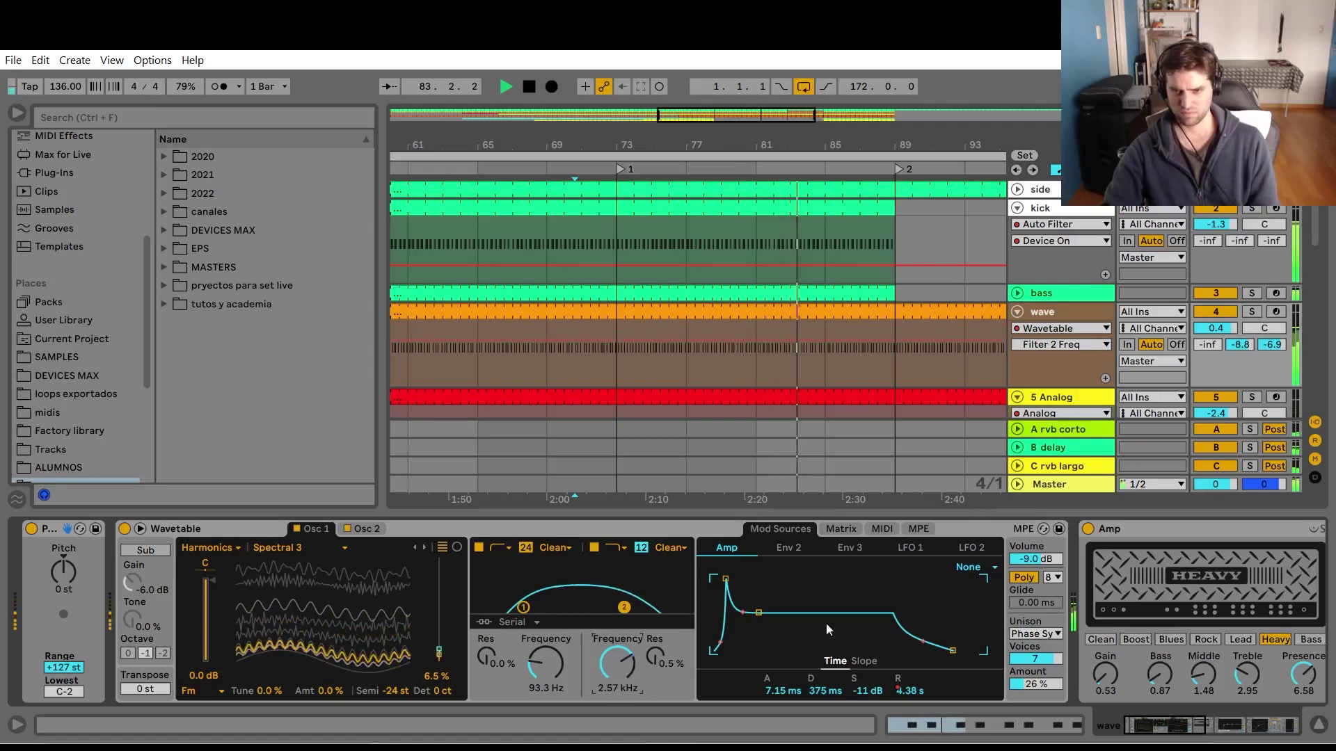
key("ctrl+alt+l")
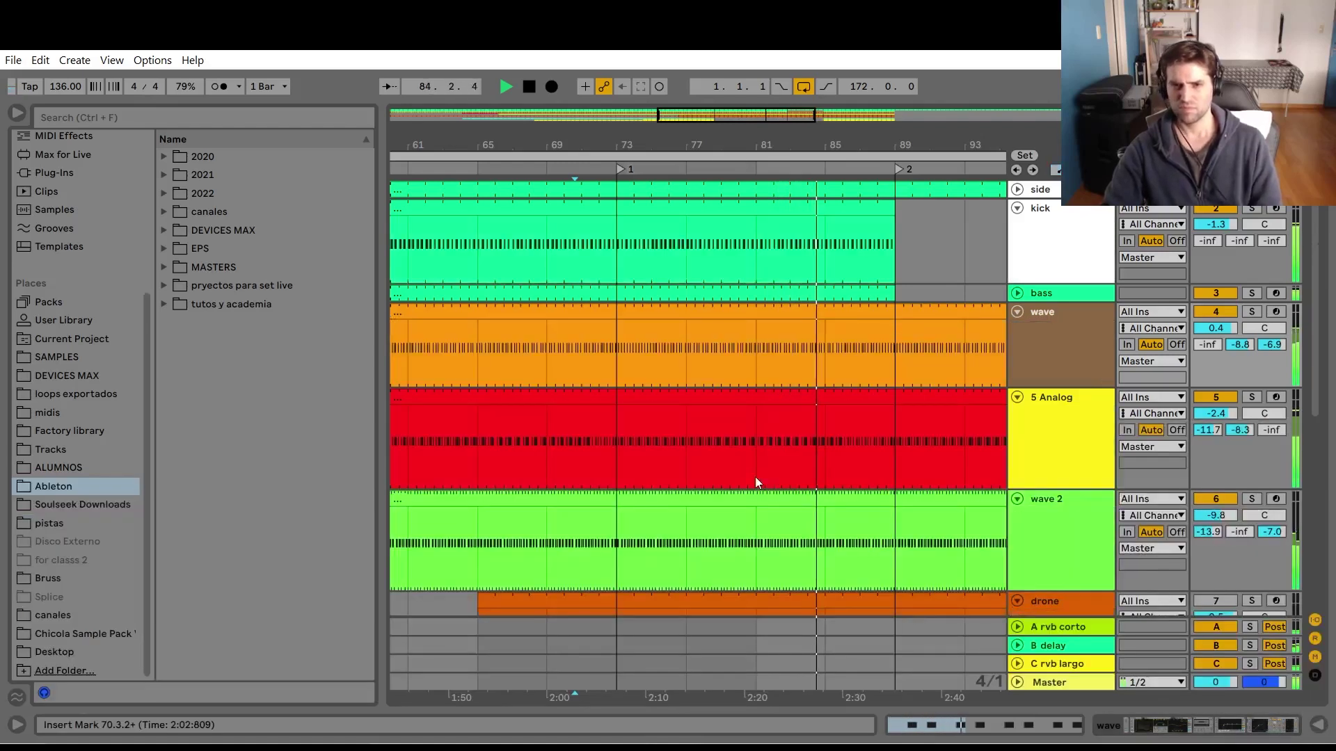
left_click_drag(862, 110, 746, 172)
key("a")
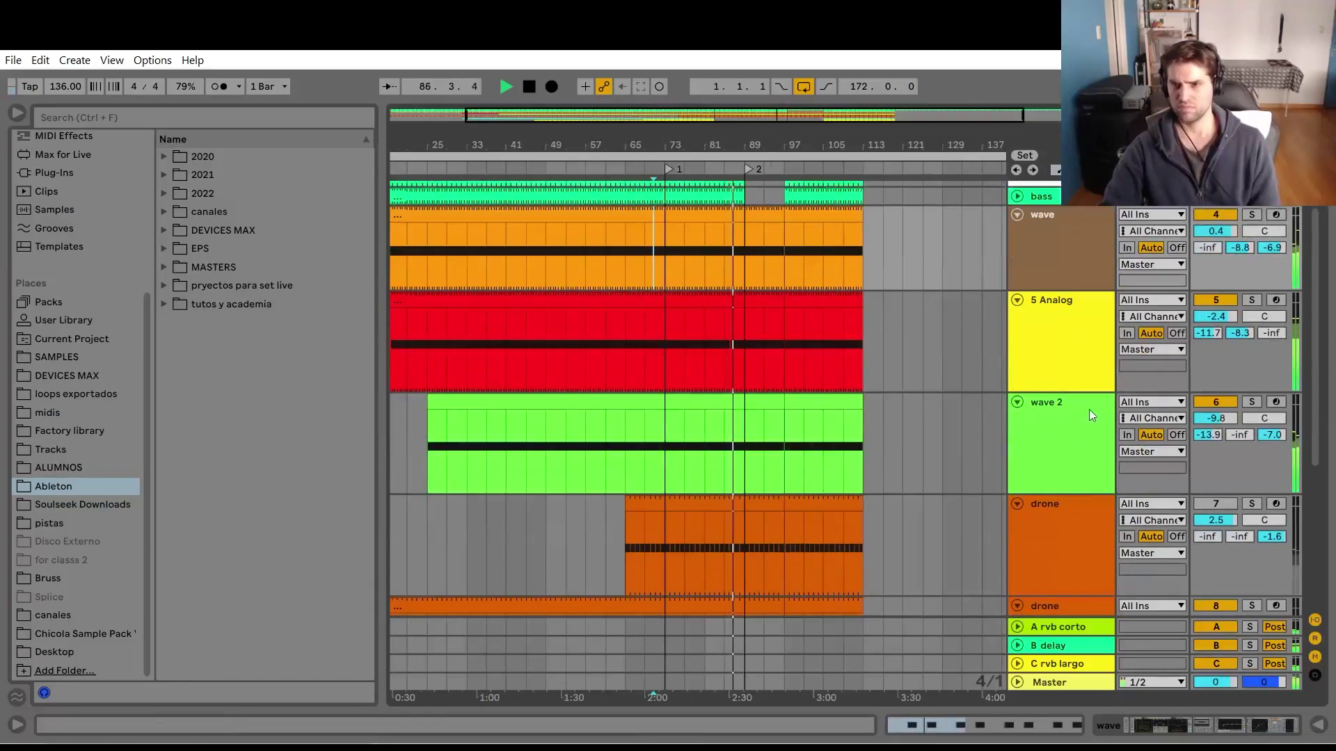
key("space")
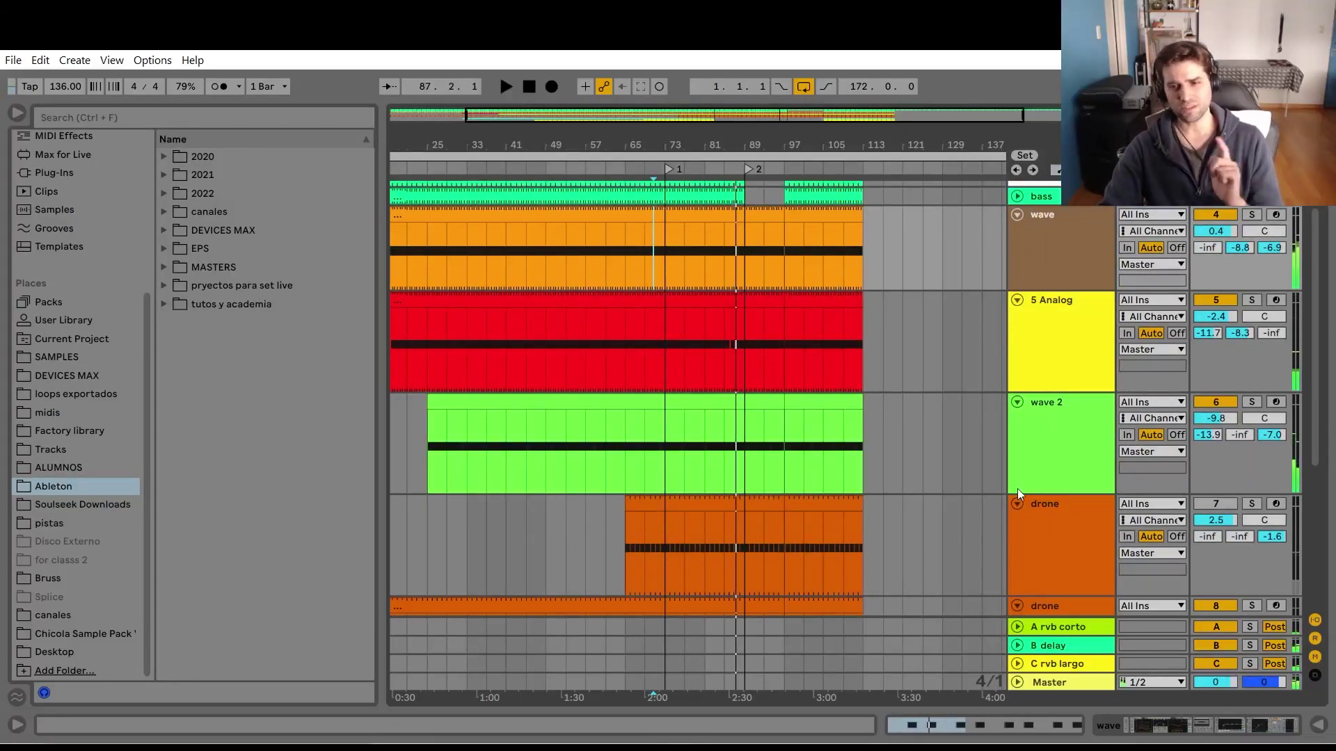
Unfold the C rvb largo return track and open its devices.
left_click(1093, 656)
left_click(1061, 648)
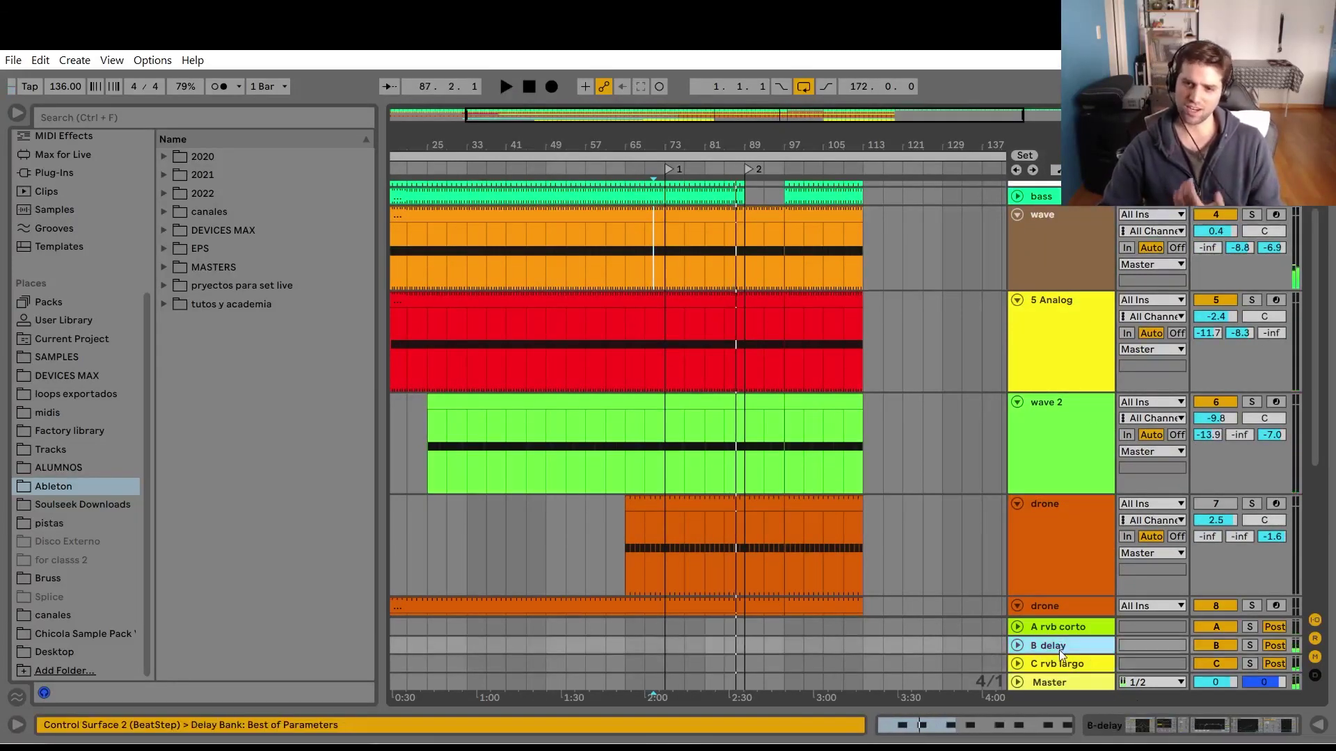
left_click(1045, 662)
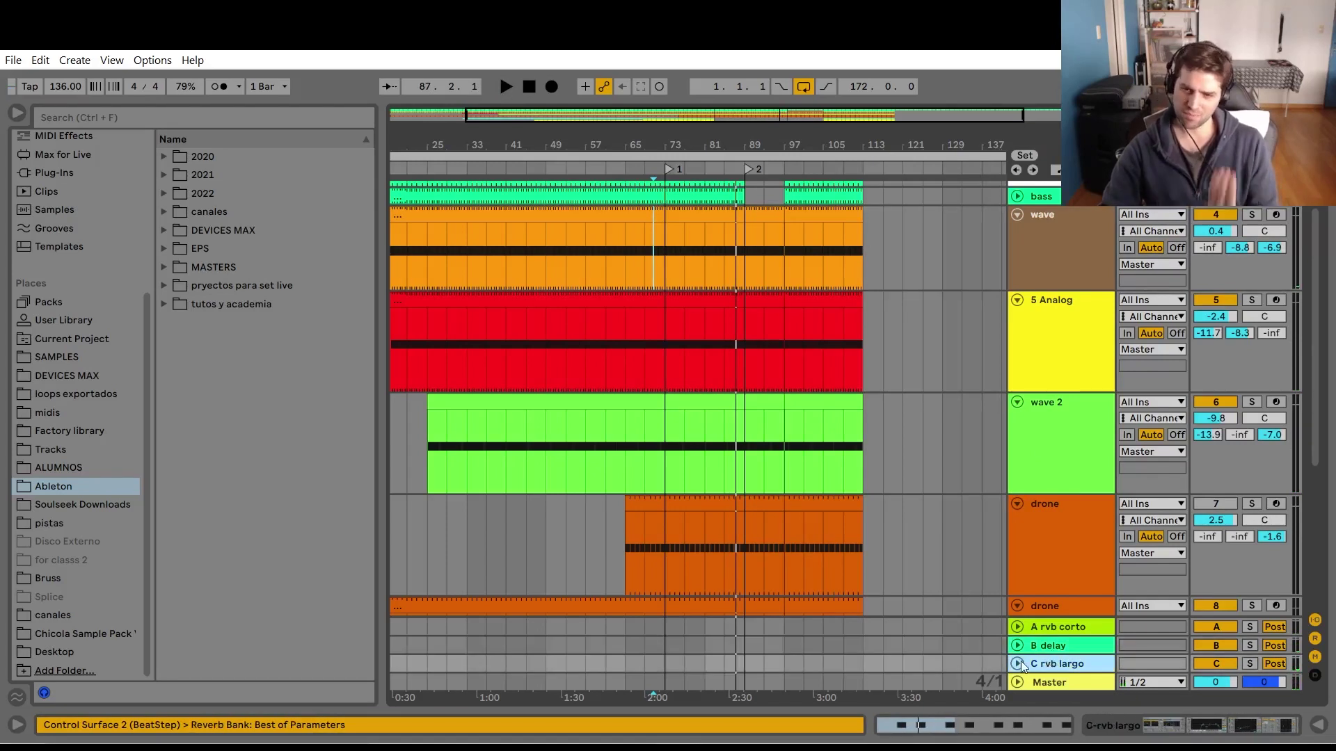
left_click(1018, 663)
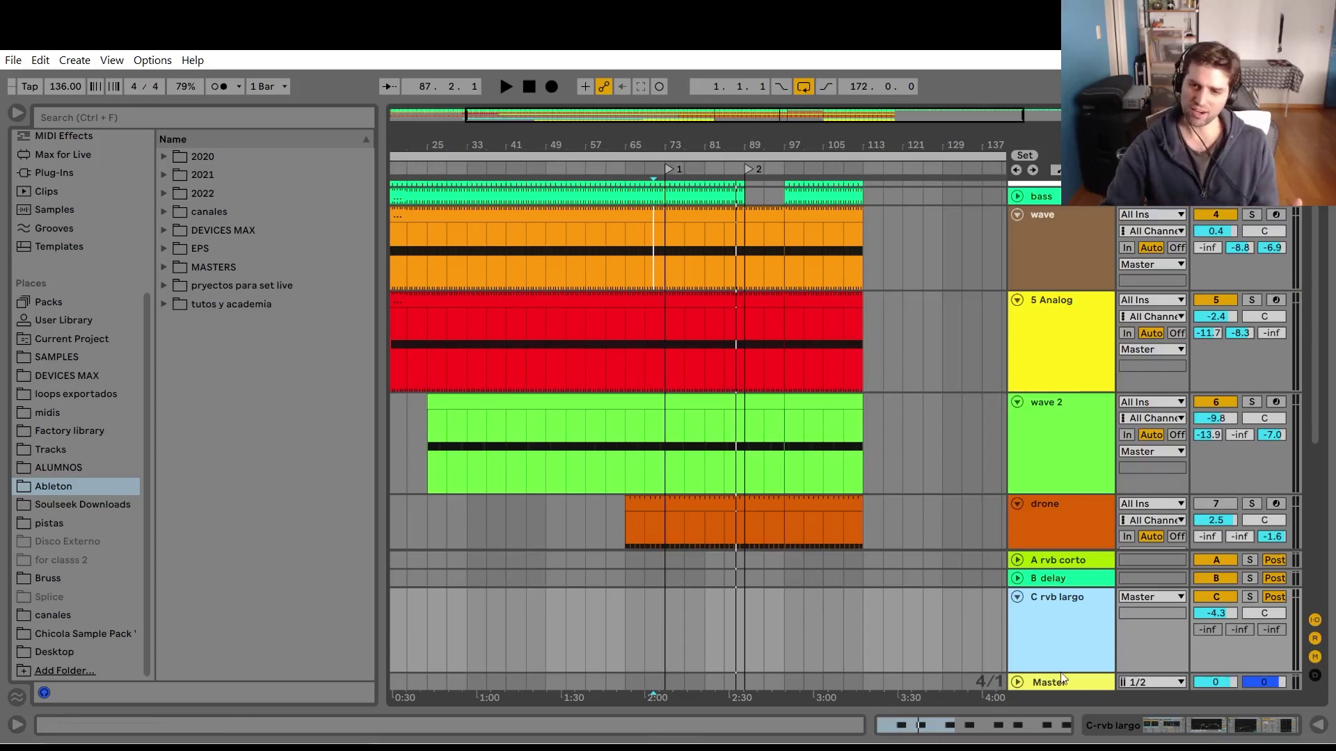
double_click(1061, 623)
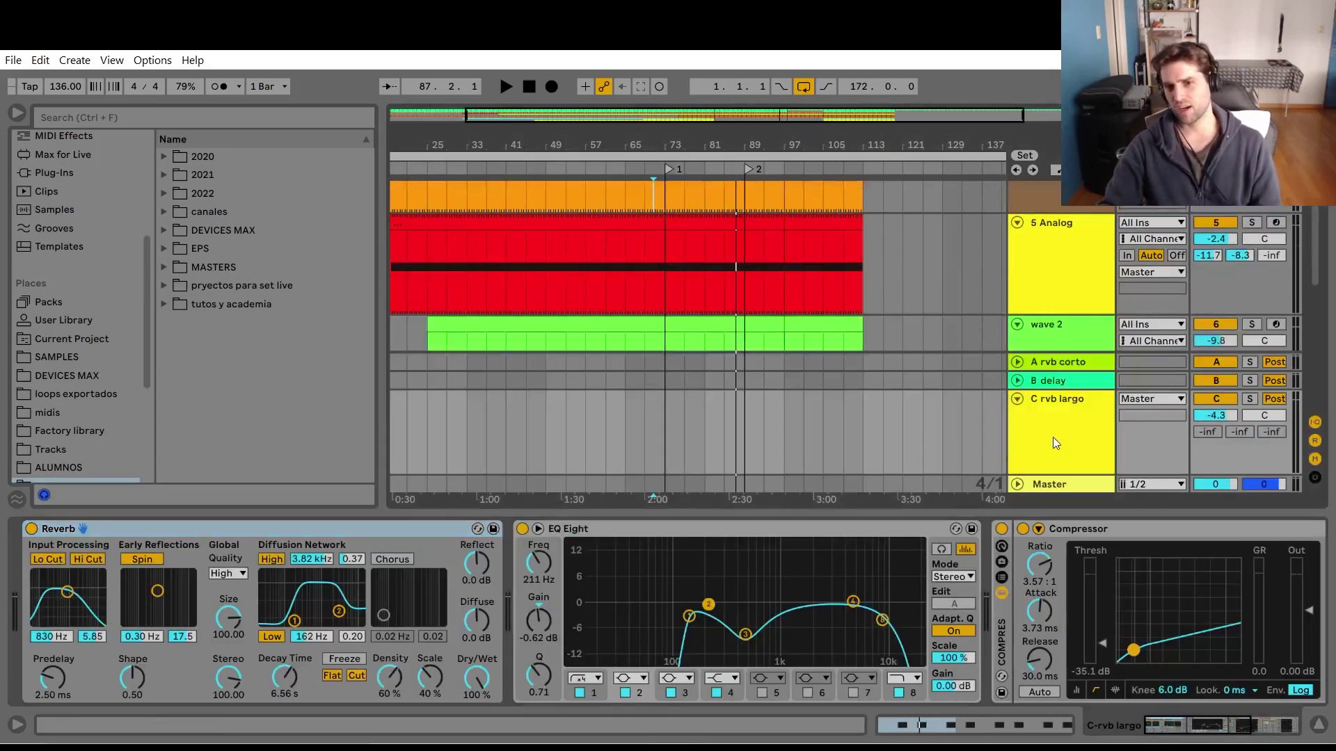
Solo the C rvb largo return and play it from bar 73.
left_click(1248, 399)
key("space")
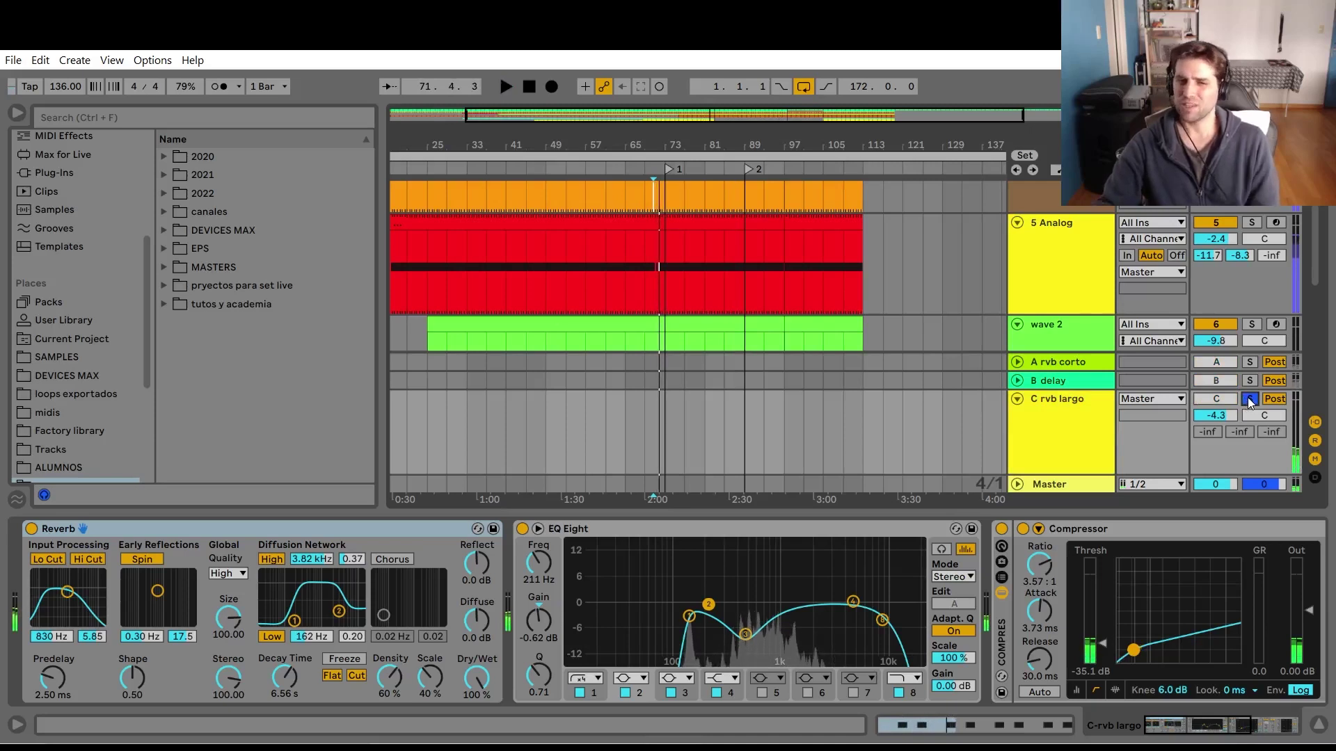
left_click(685, 445)
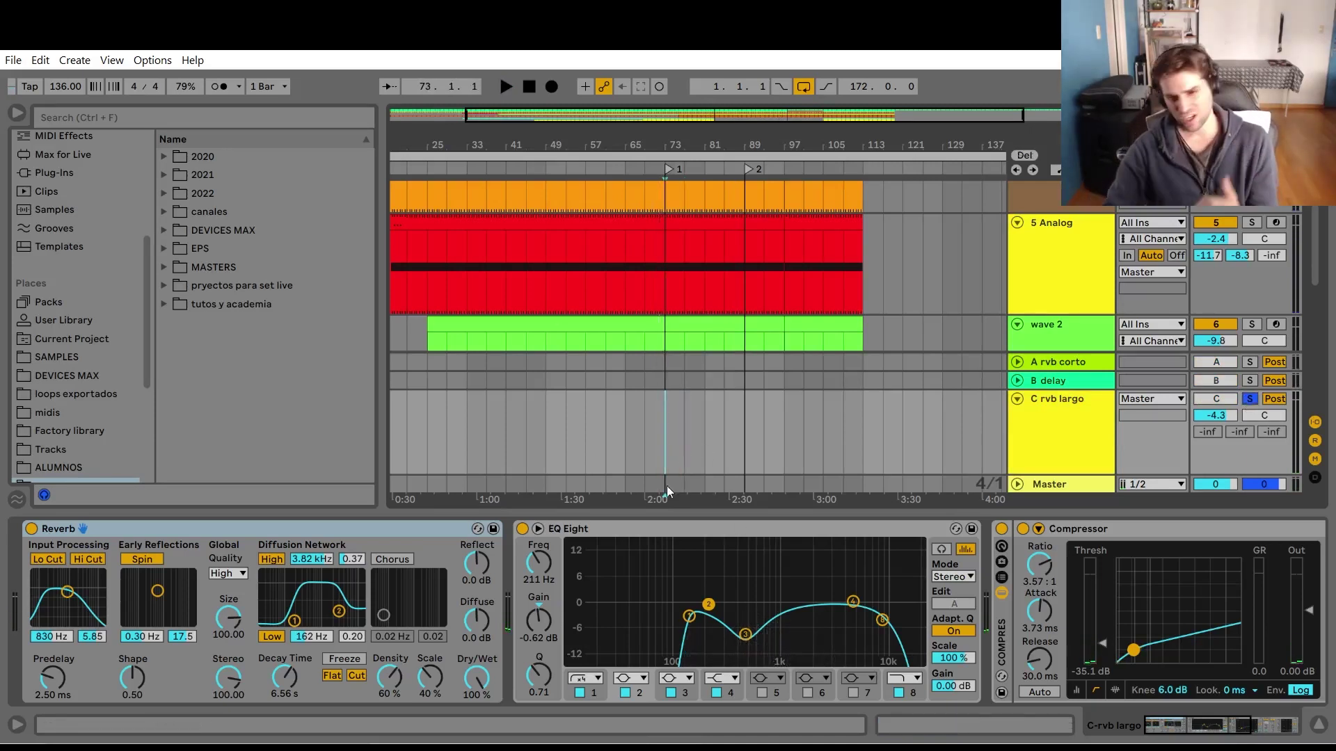
key("space")
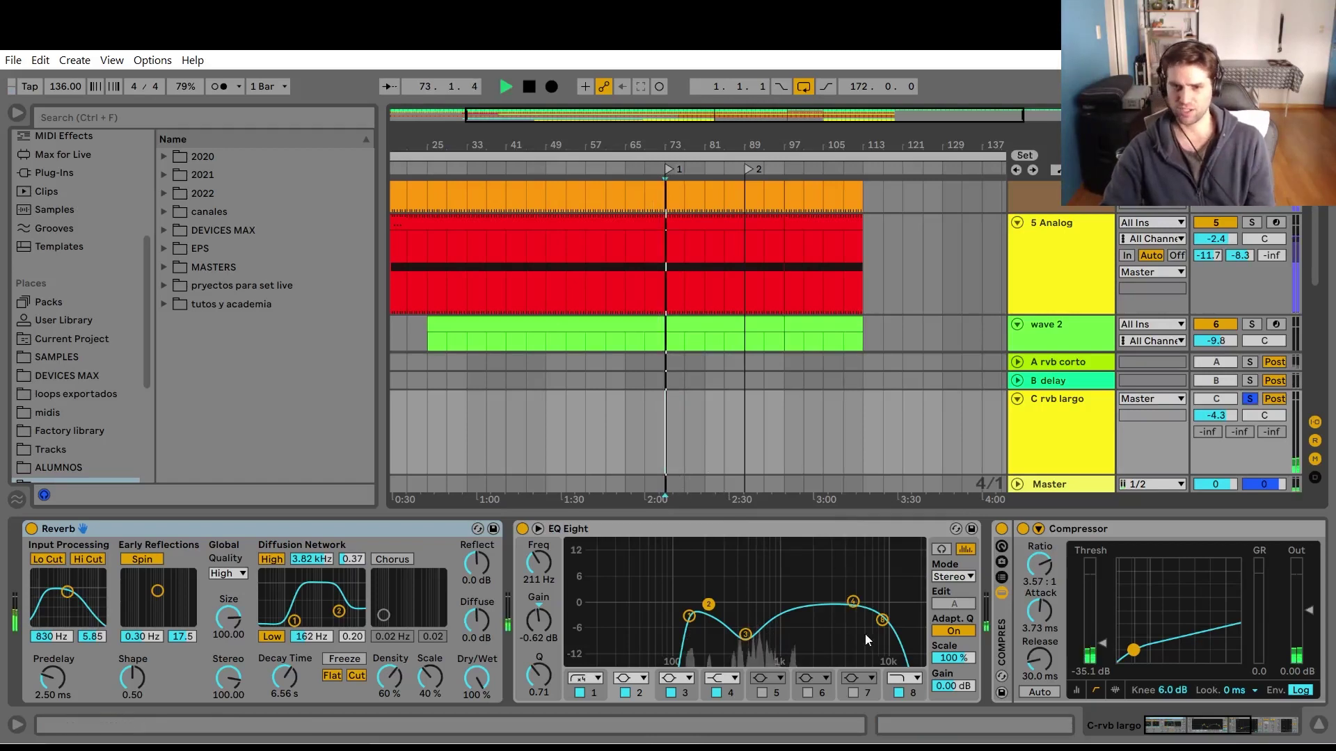
Try adjusting bands 8 and 3 of the EQ Eight on C rvb largo.
left_click_drag(872, 578, 882, 620)
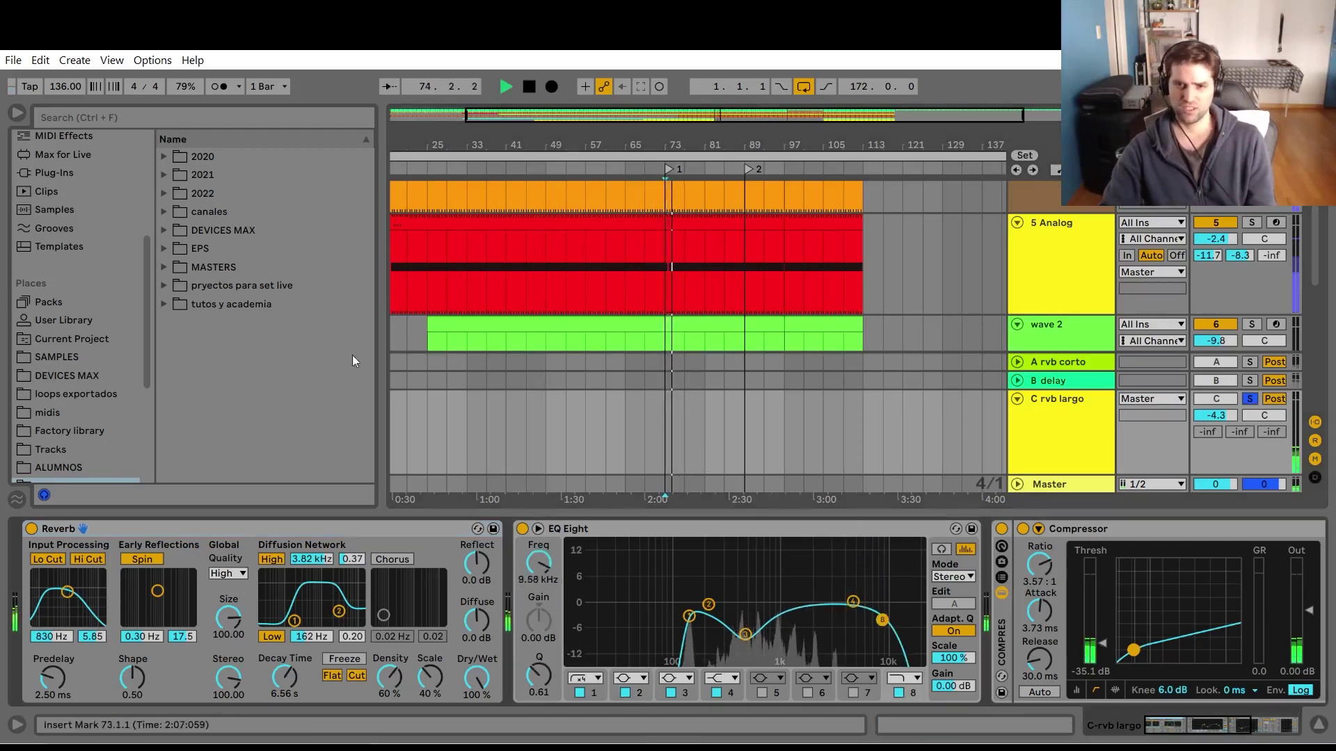
left_click_drag(745, 635, 781, 551)
key("ctrl+z")
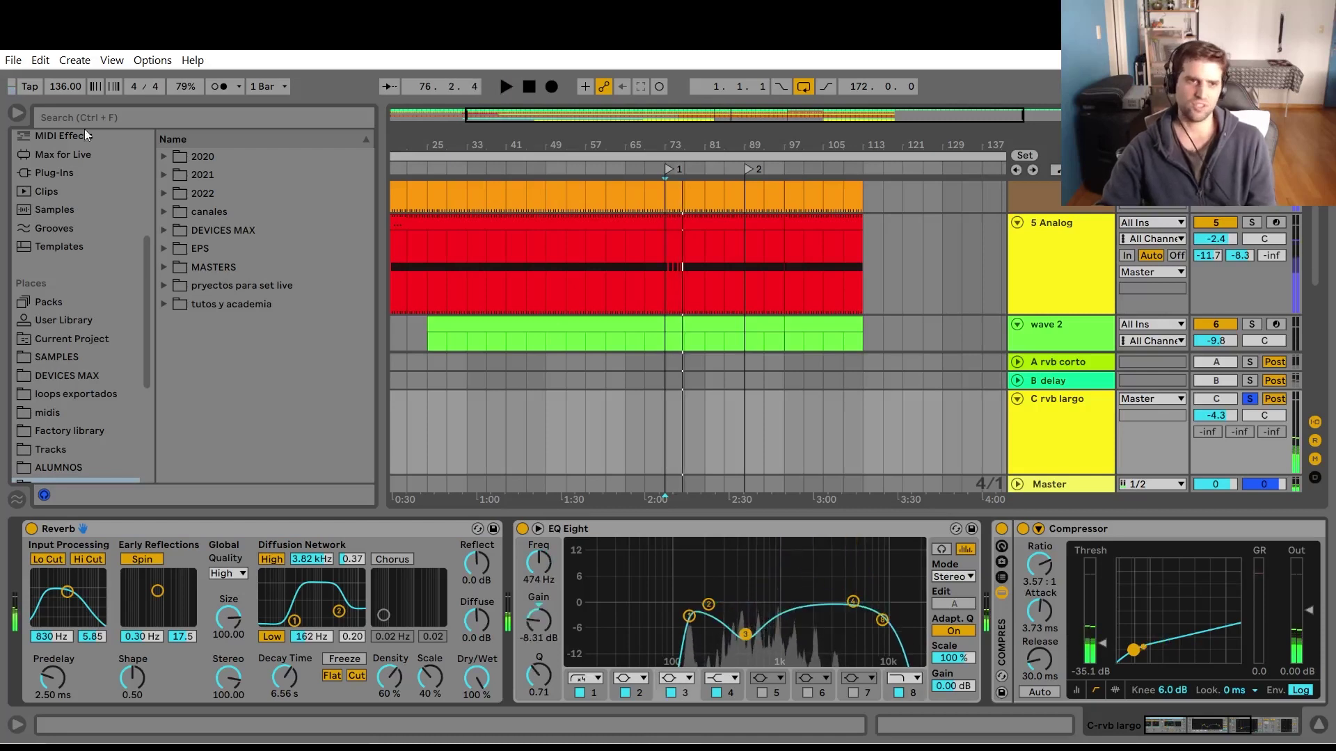
Search the audio effects for "over" and insert Overdrive after EQ Eight on C rvb largo.
left_click(85, 111)
type("over")
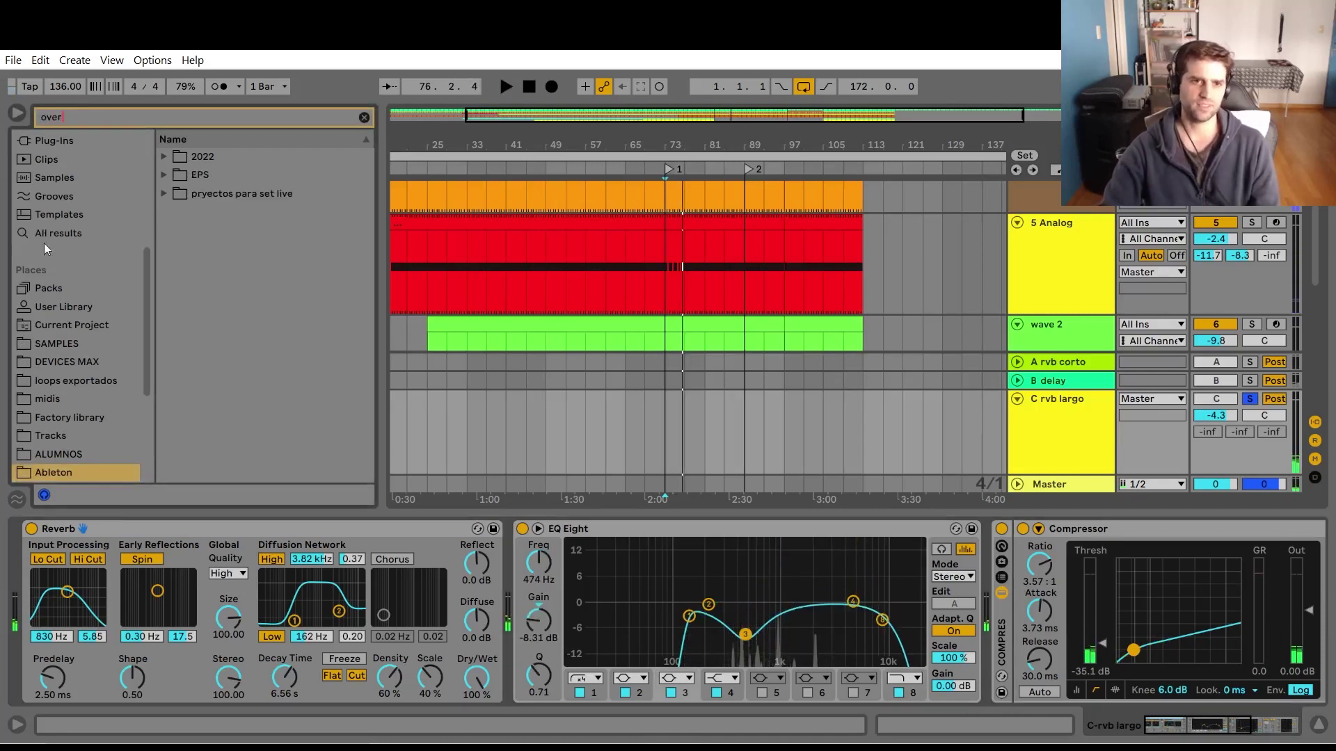
scroll(53, 239, "up", 3)
left_click(69, 202)
scroll(69, 205, "up", 2)
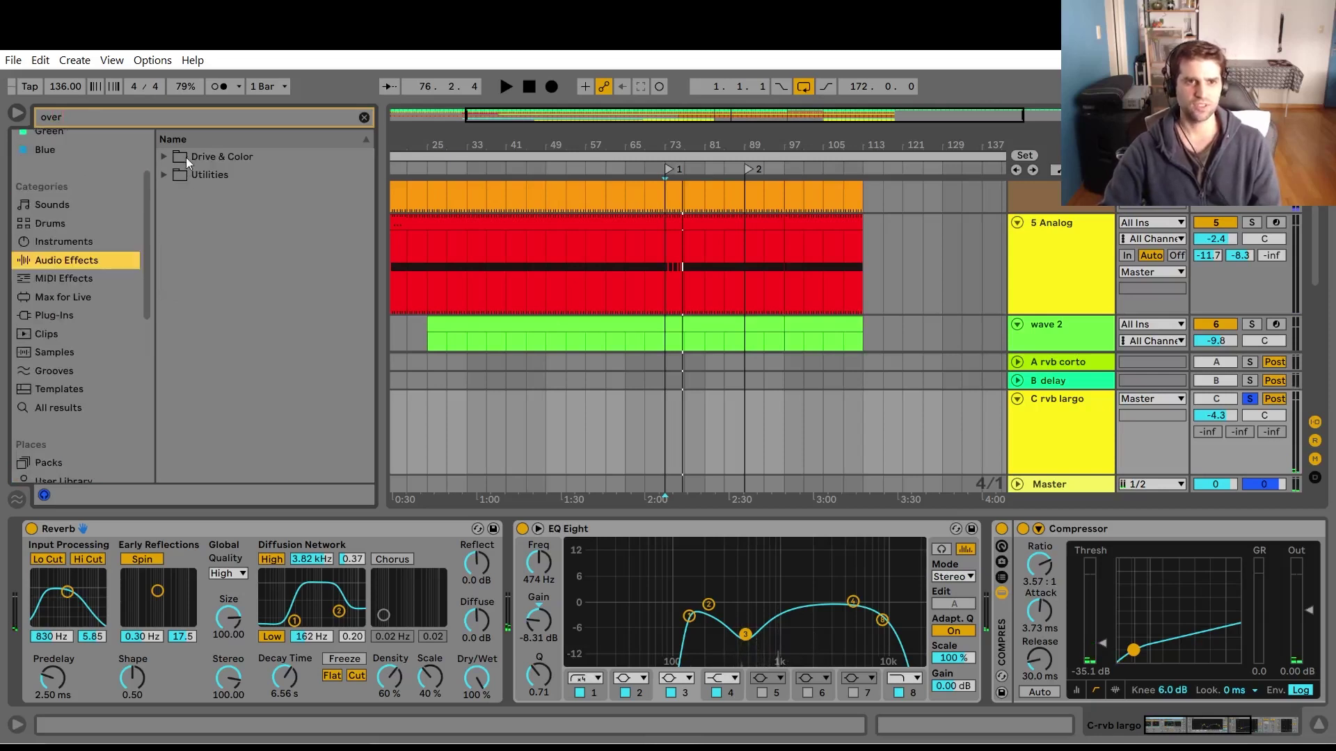
left_click(186, 158)
left_click(204, 176)
left_click_drag(958, 592, 988, 592)
Unsolo C rvb largo and play the full arrangement from about bar 71.
key("space")
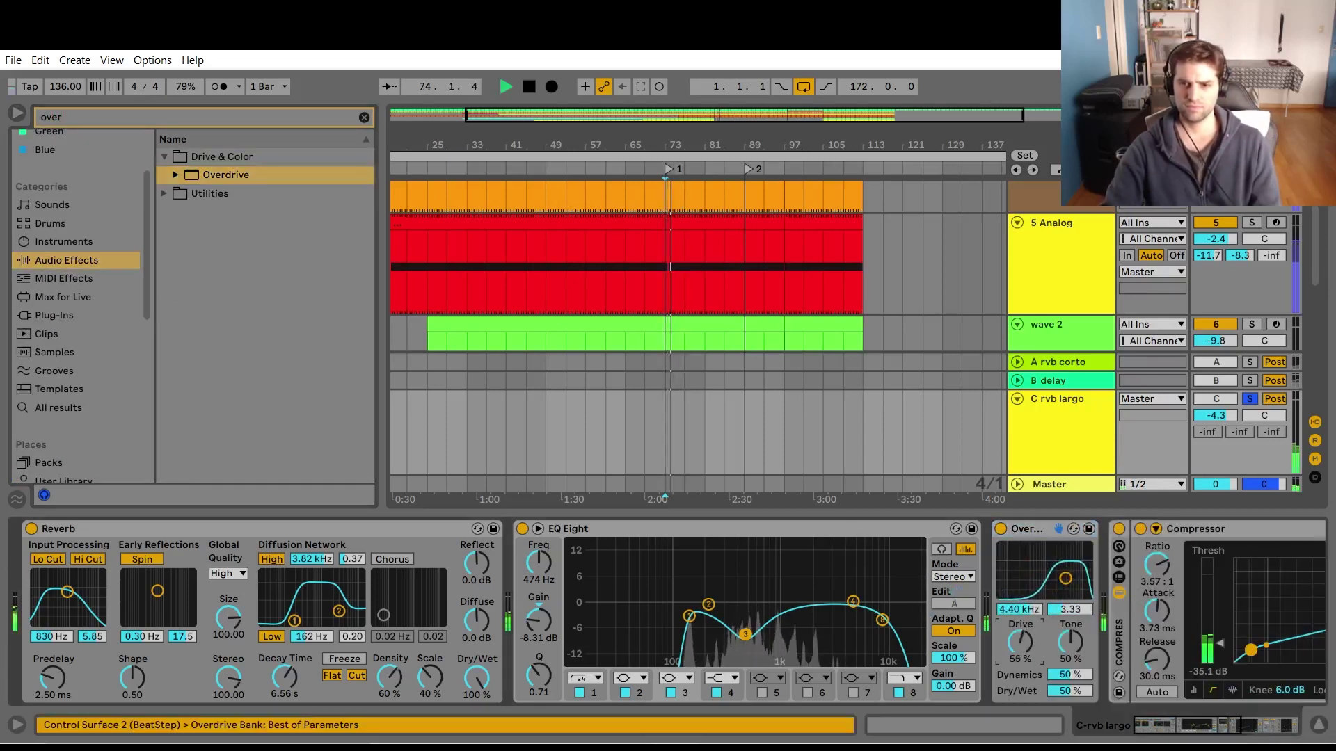
key("space")
left_click(1256, 400)
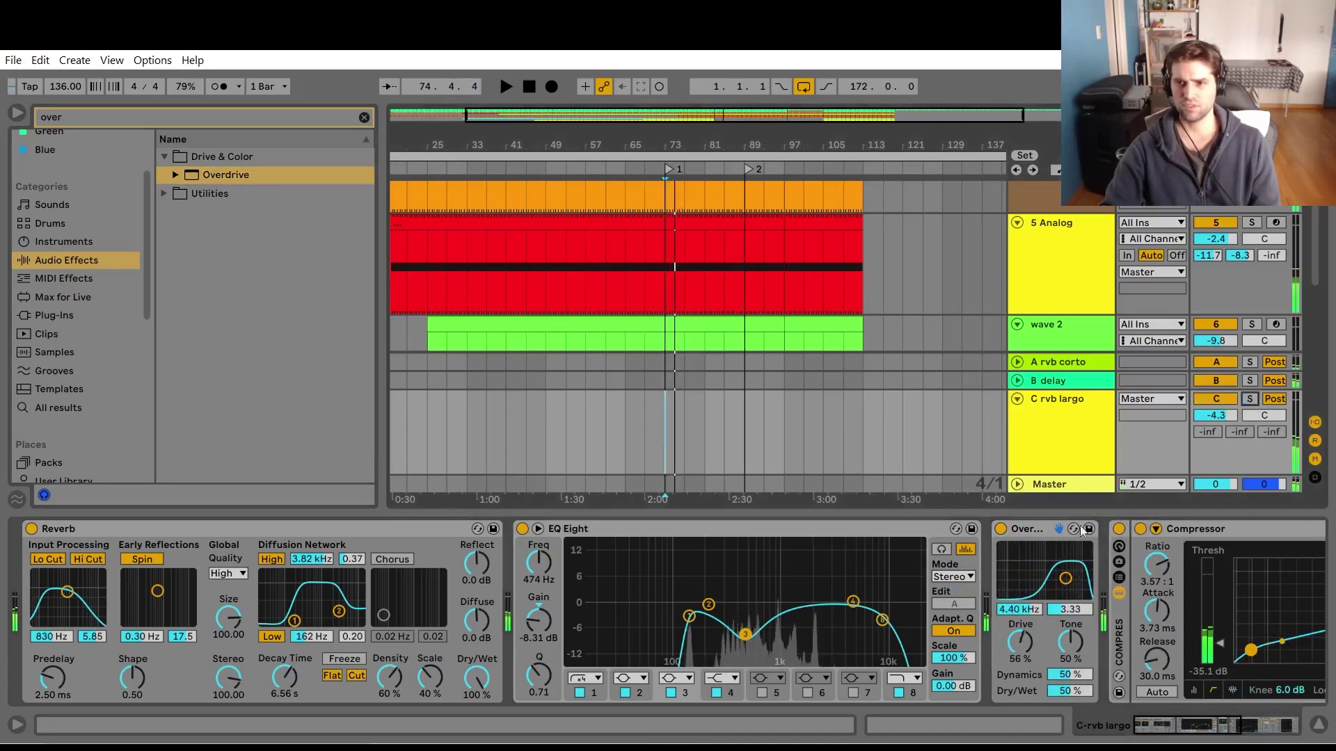
left_click(657, 380)
key("space")
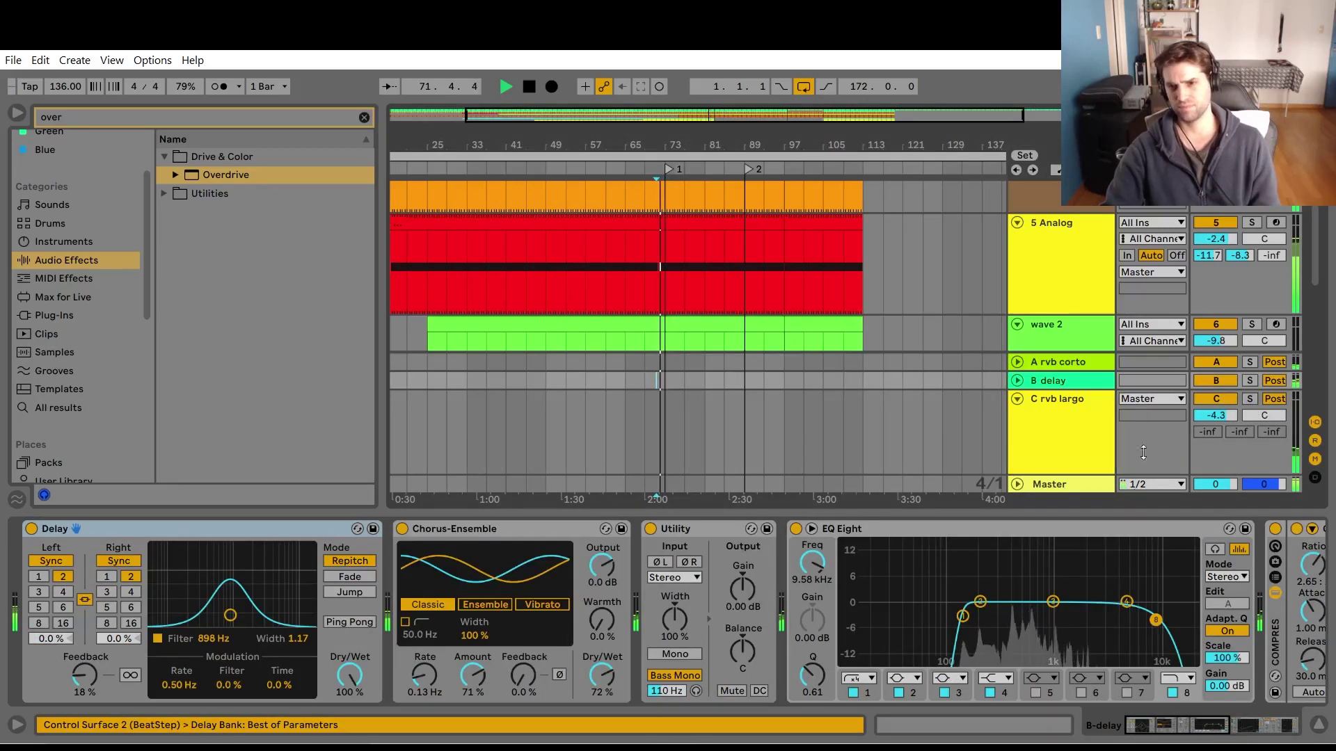
Set C rvb largo's Overdrive to 80% Drive, 72% Tone, 2.91 kHz frequency, 2.98 bandwidth and 70% Dry/Wet, and stop playback.
left_click(1083, 452)
left_click_drag(1069, 691, 1067, 586)
left_click_drag(1021, 644, 1021, 636)
left_click_drag(1062, 574, 1069, 580)
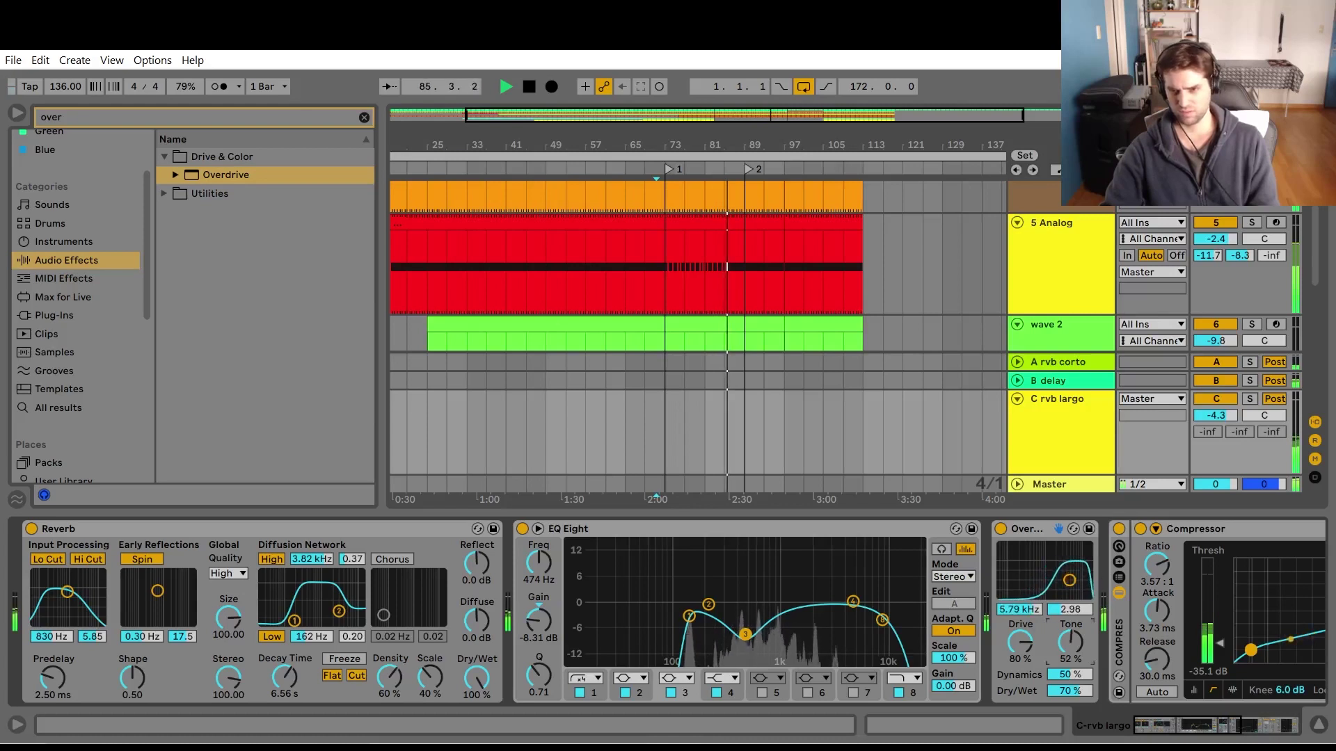
mouse_move(1071, 640)
left_mouse_down()
mouse_move(1071, 608)
mouse_move(1071, 646)
left_mouse_up()
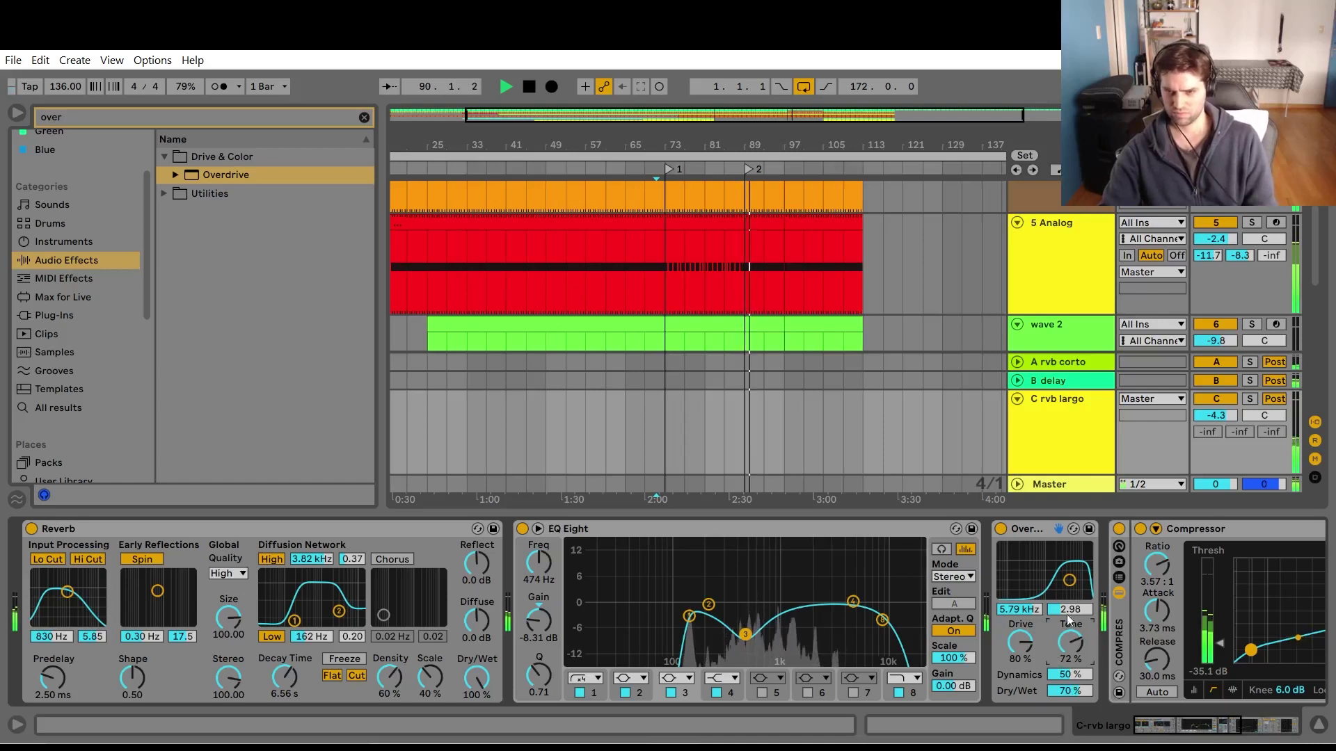
left_click_drag(1069, 579, 1058, 581)
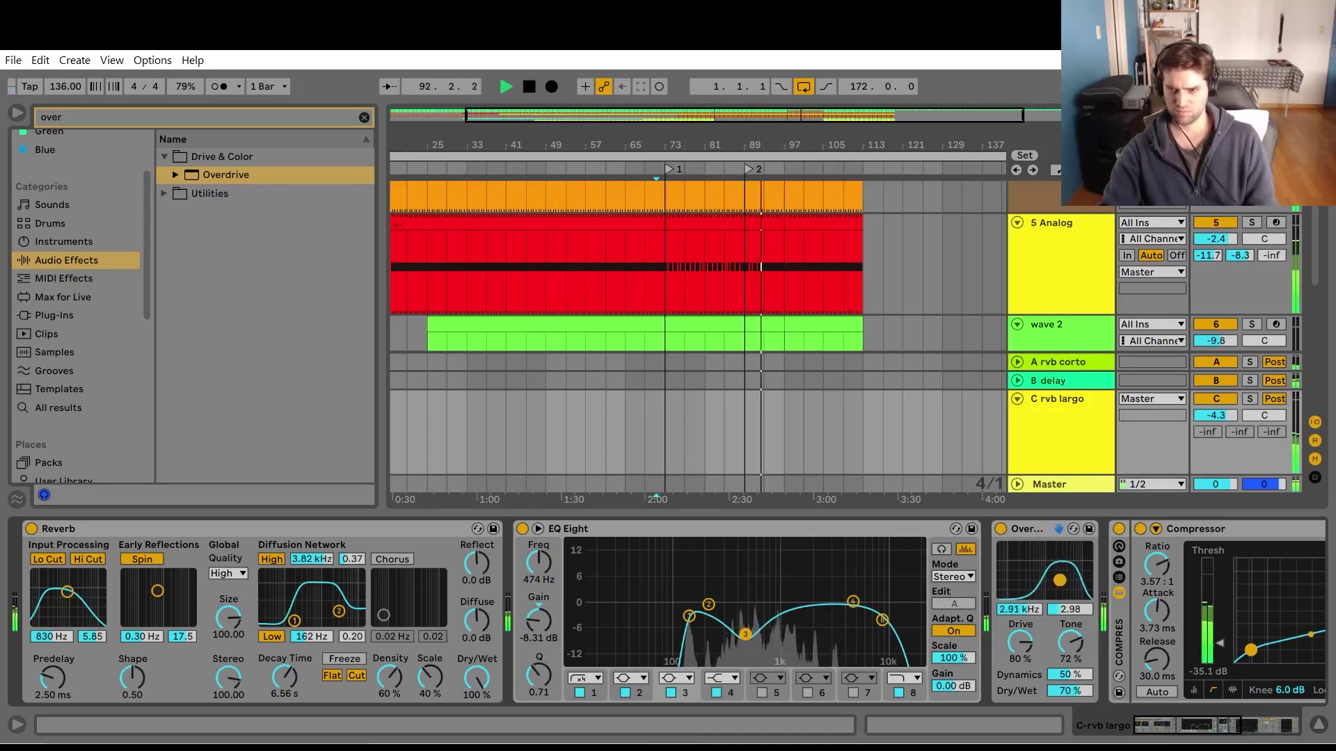
left_click_drag(1214, 629, 1206, 671)
key("space")
Show Overdrive's Dry/Wet automation and draw a ramp from 0% at about bar 70 to 54% at bar 77, removing the bar 89 point.
right_click(1063, 660)
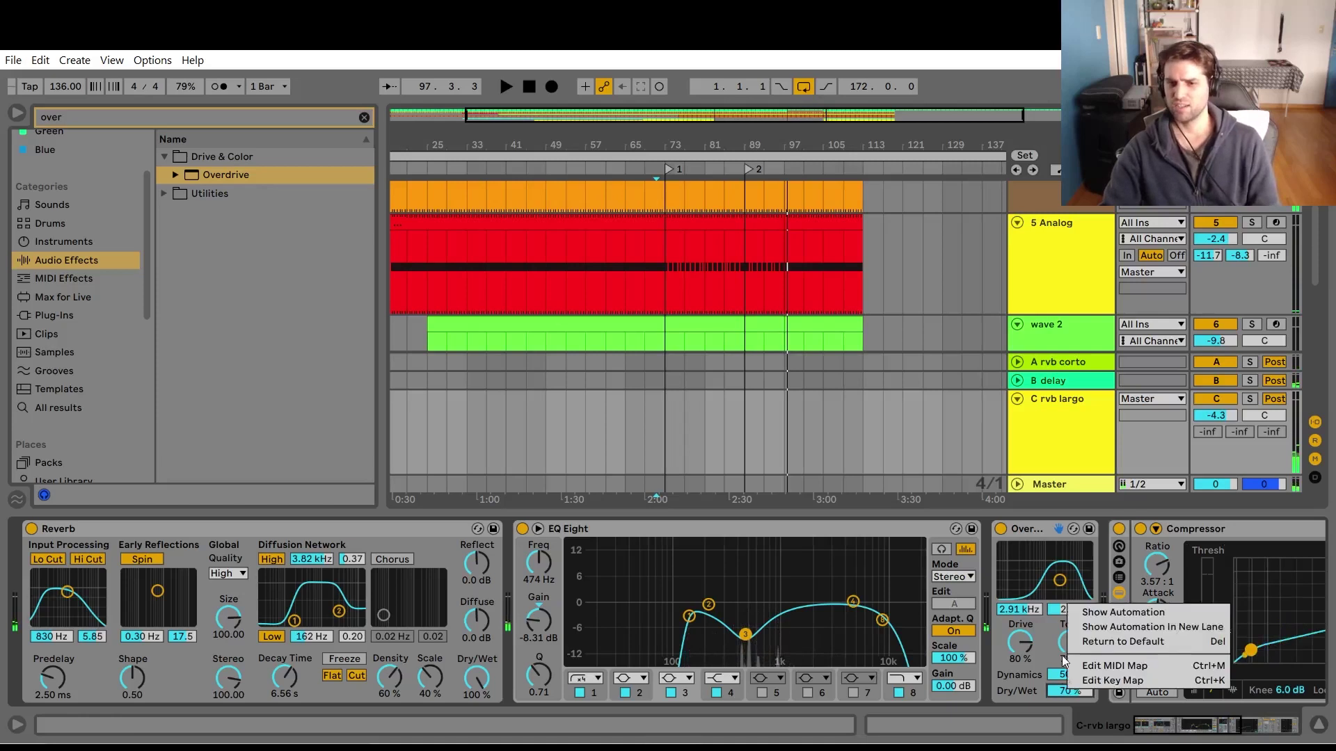
left_click(1092, 629)
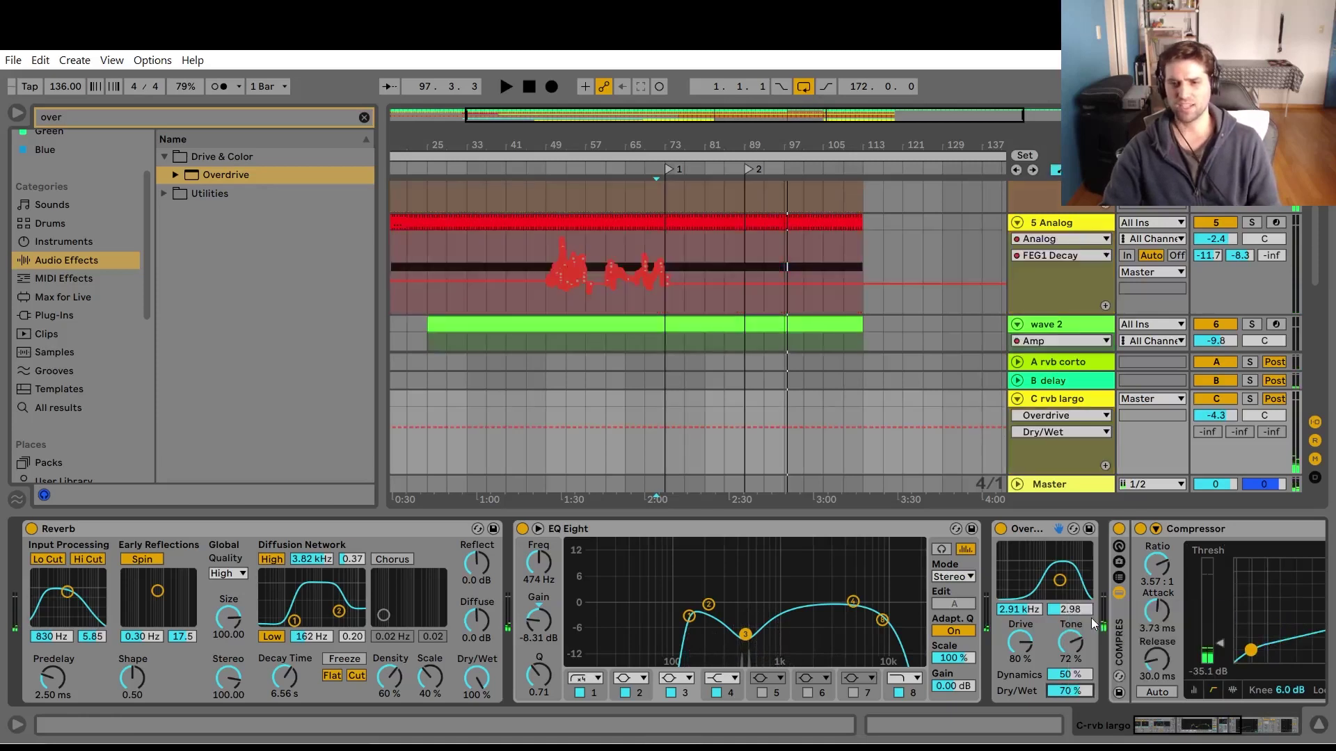
left_click(745, 432)
left_click_drag(687, 430, 654, 478)
left_click_drag(662, 427, 684, 437)
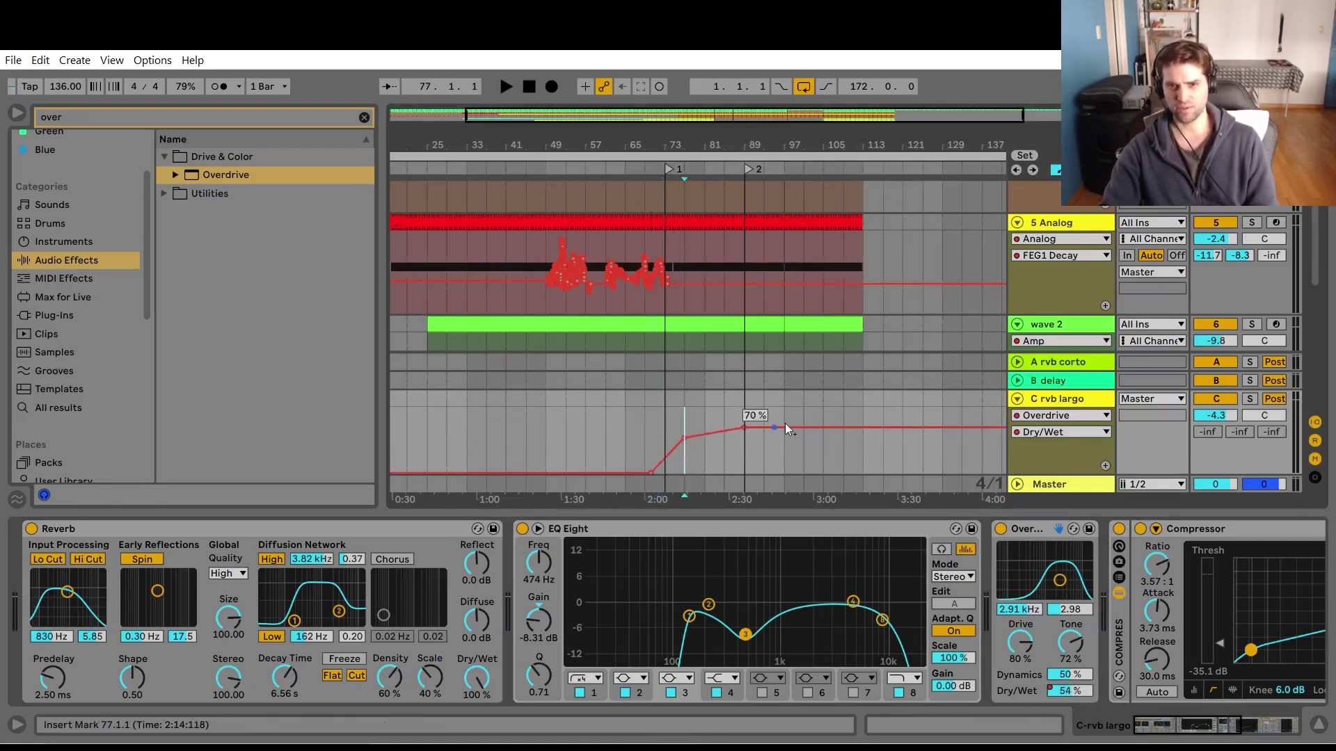
left_click(744, 428)
Play from about bar 68 and reshape Overdrive's Dry/Wet ramp into a gentler rise reaching about 37% near bar 85.
left_click(642, 419)
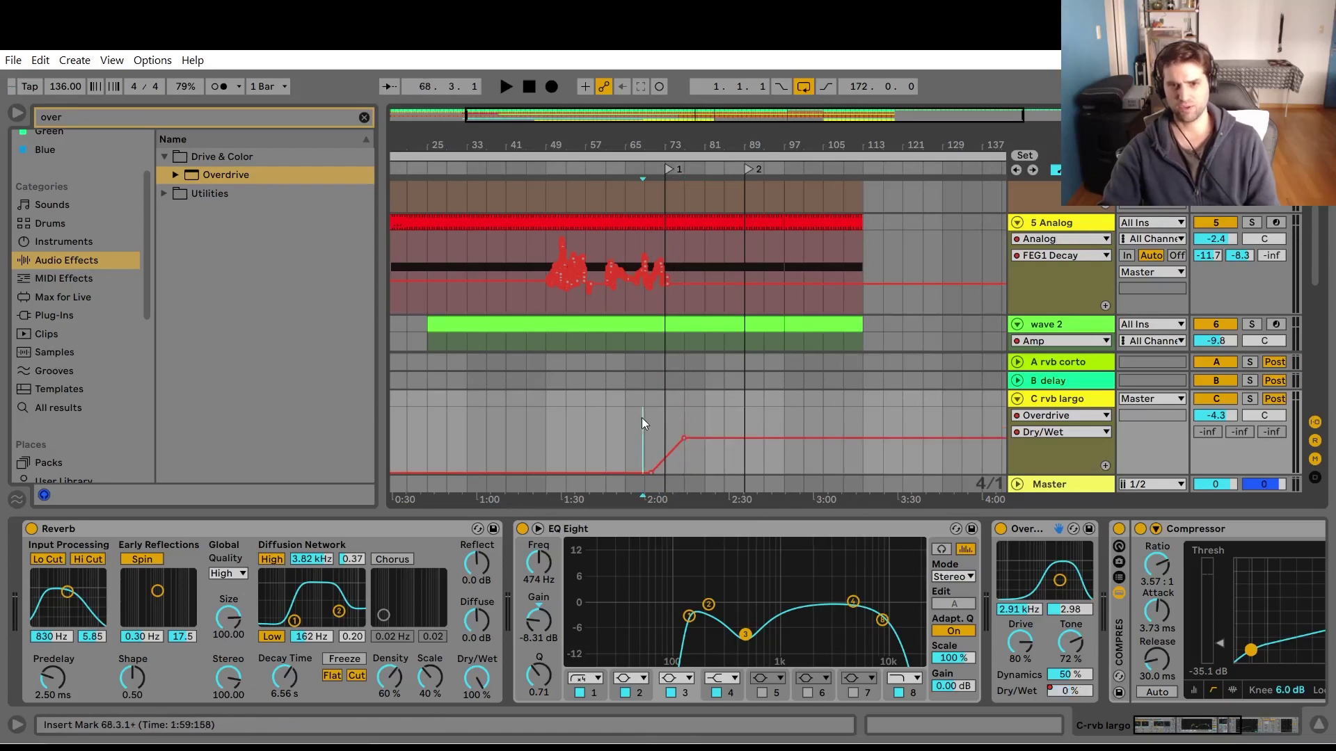
key("space")
key("a")
key("a")
key("a")
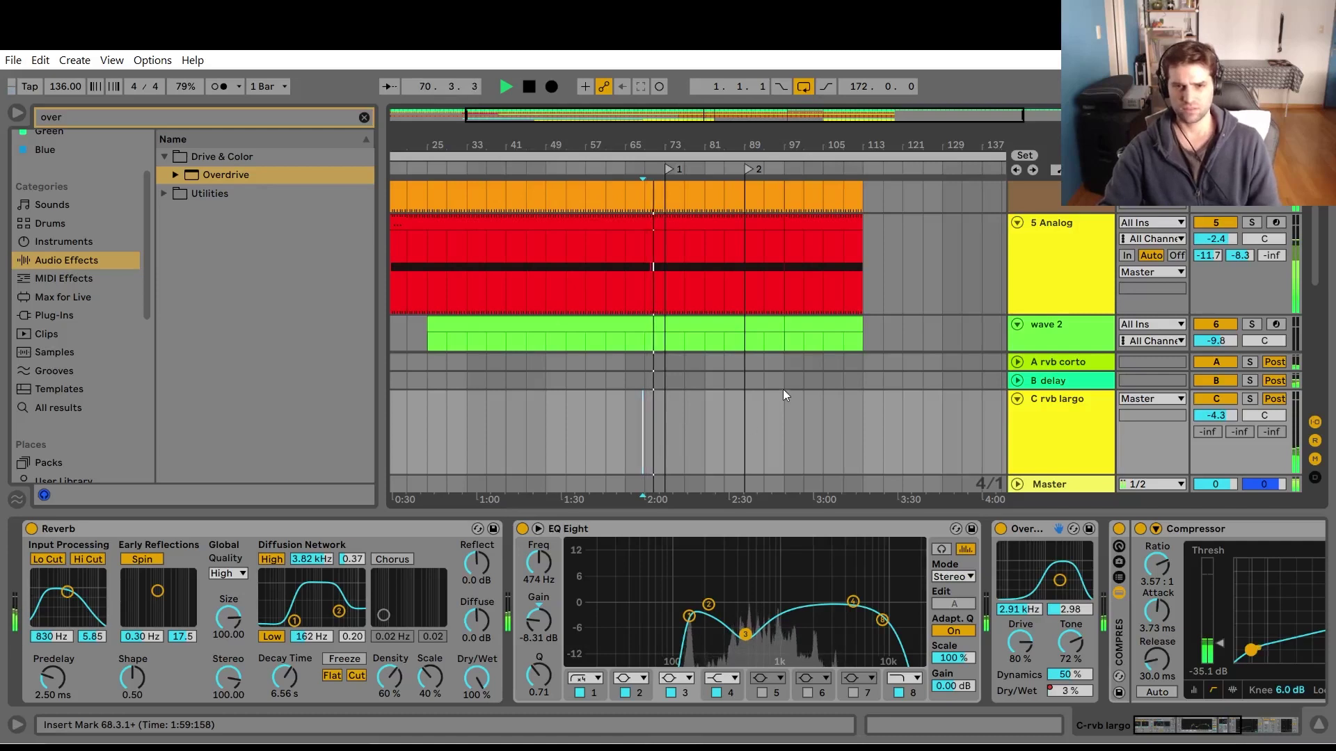
scroll(765, 403, "down", 3)
key("a")
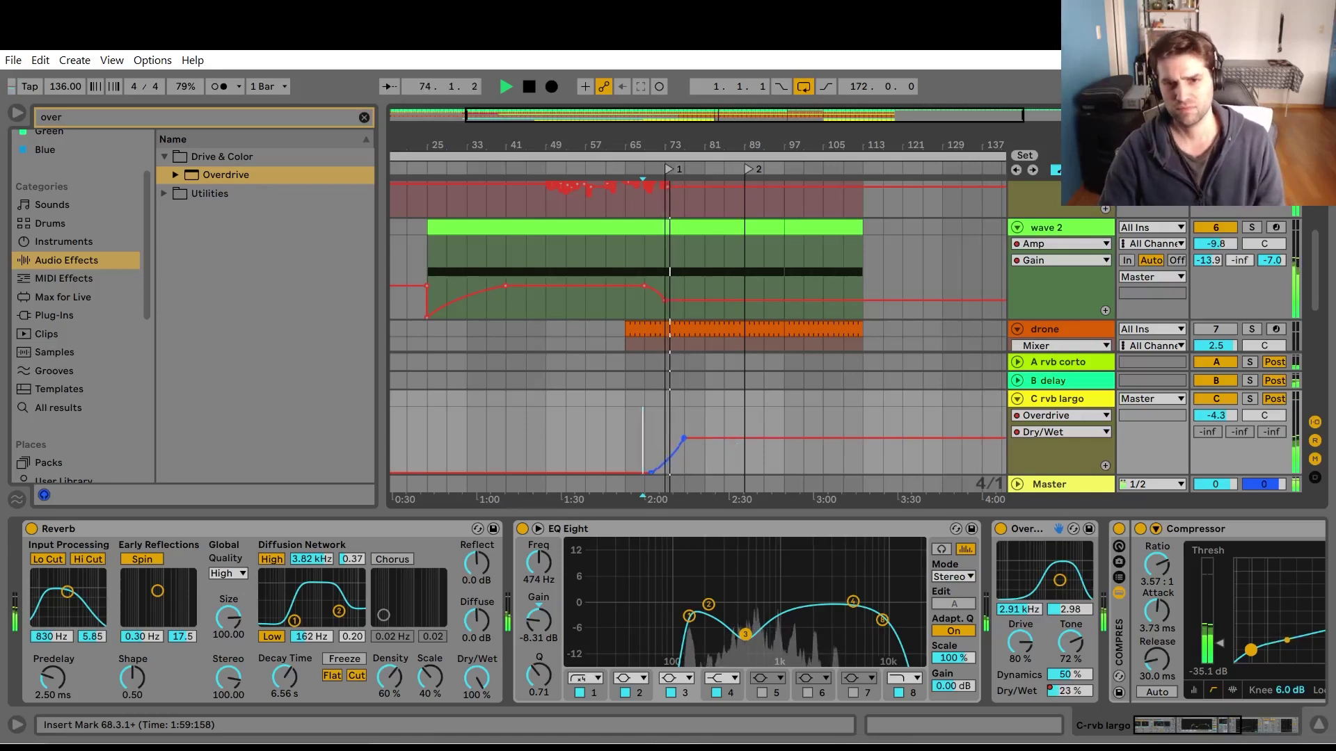
left_click_drag(684, 438, 729, 454)
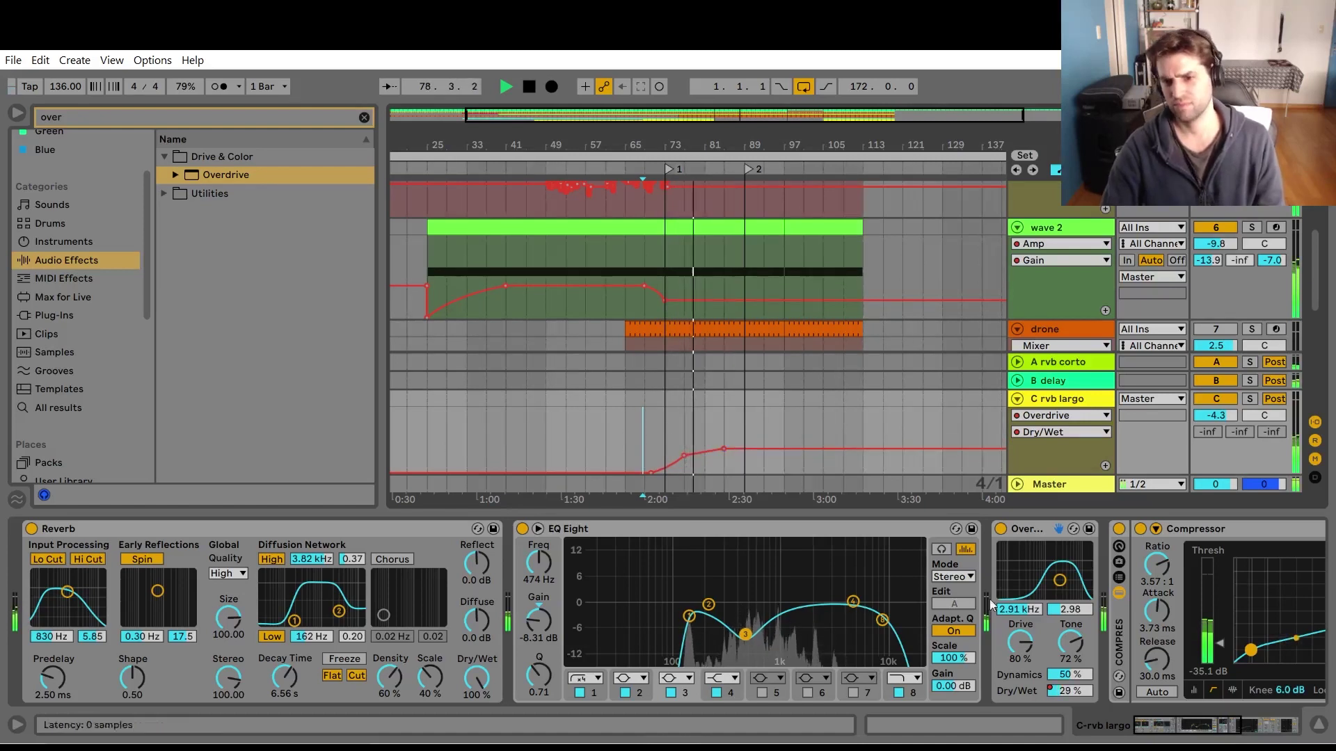
Hide the automation, set Overdrive's Drive to 79% and Tone to 67% during playback, and bring the Compressors into view.
key("a")
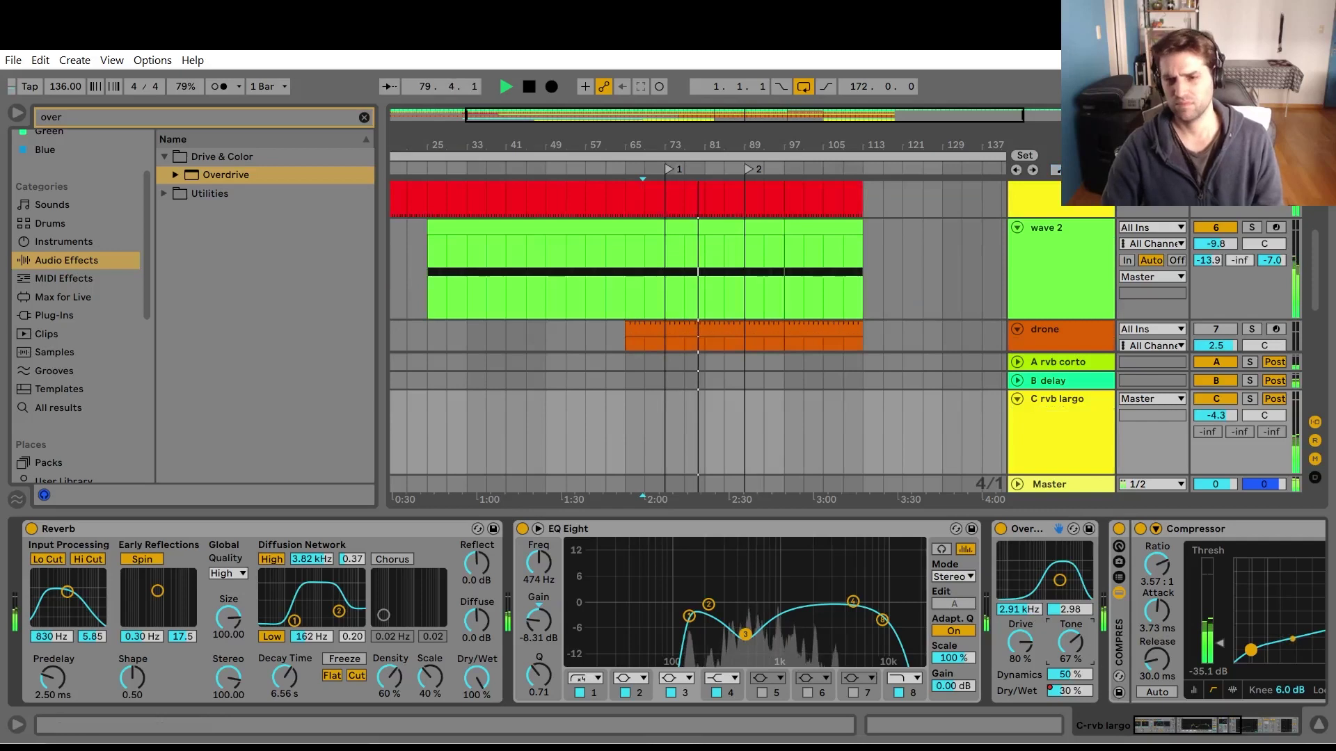
left_click(1318, 725)
key("a")
key("a")
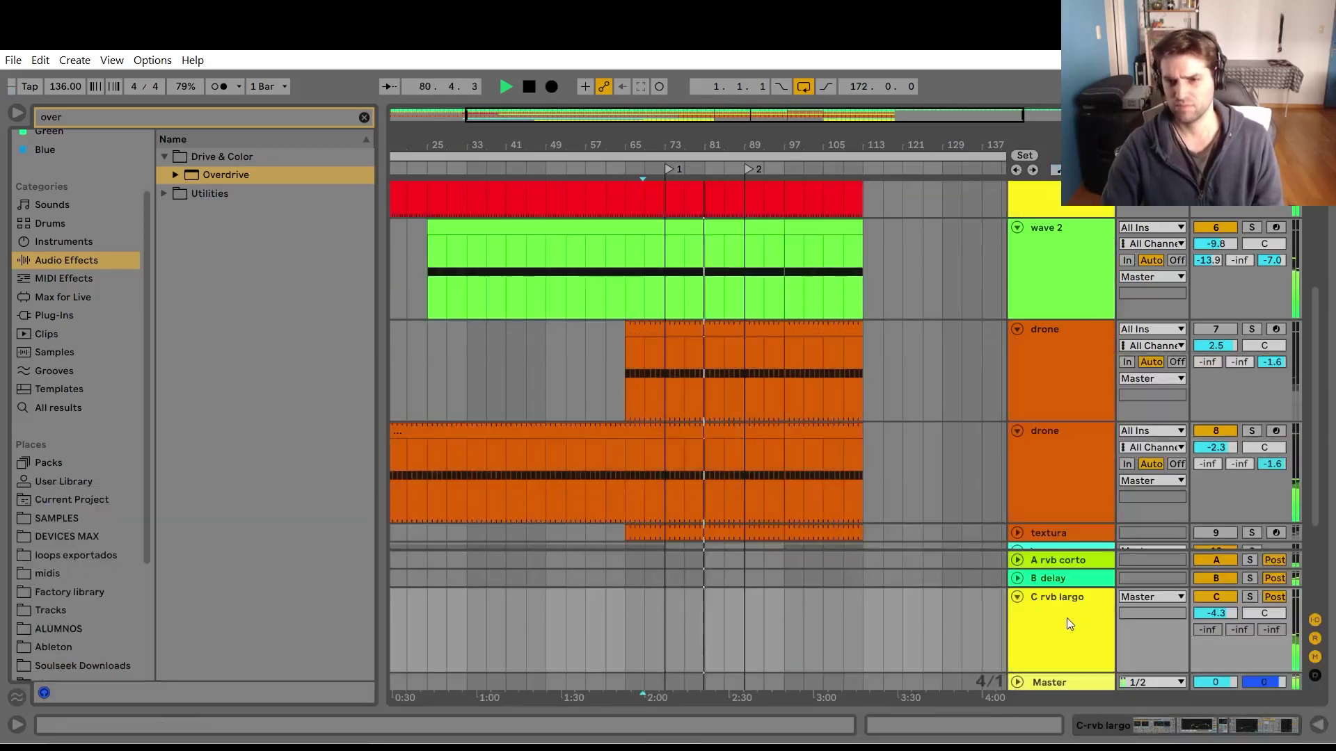
double_click(1067, 618)
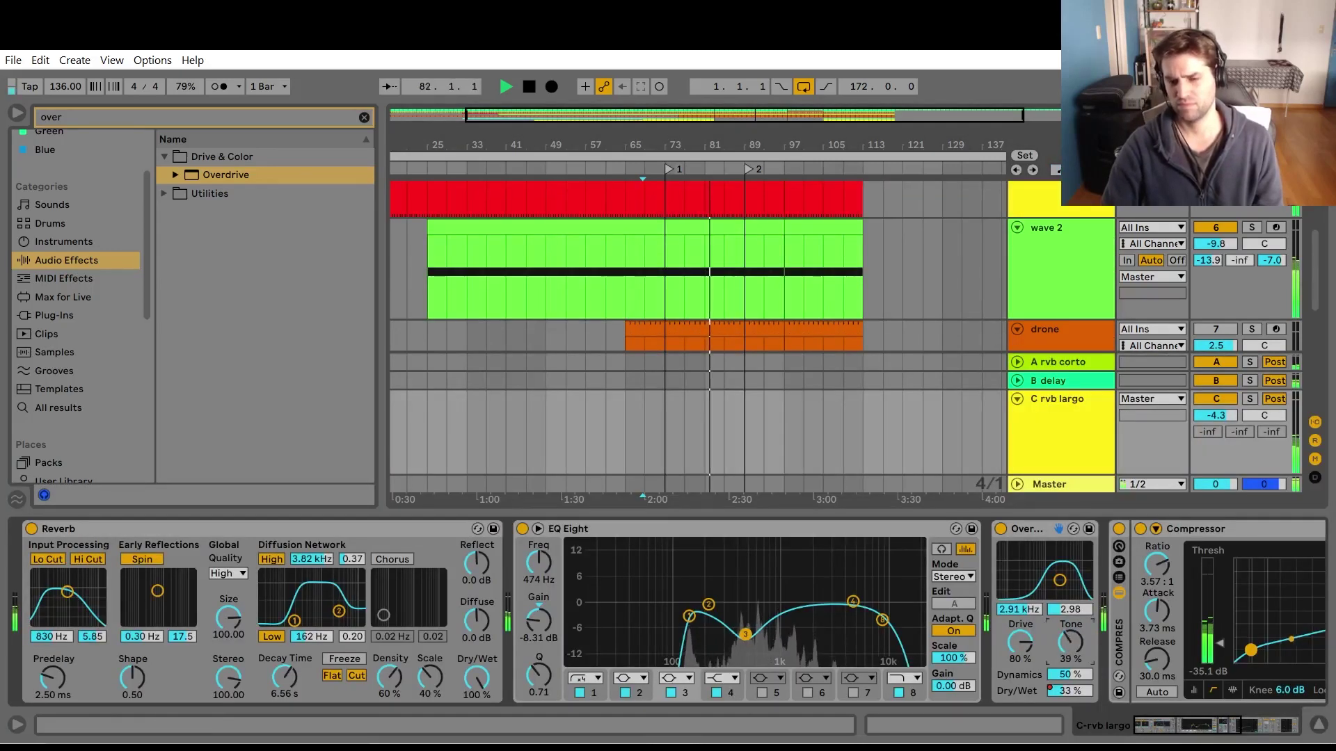
left_click_drag(1059, 580, 1052, 583)
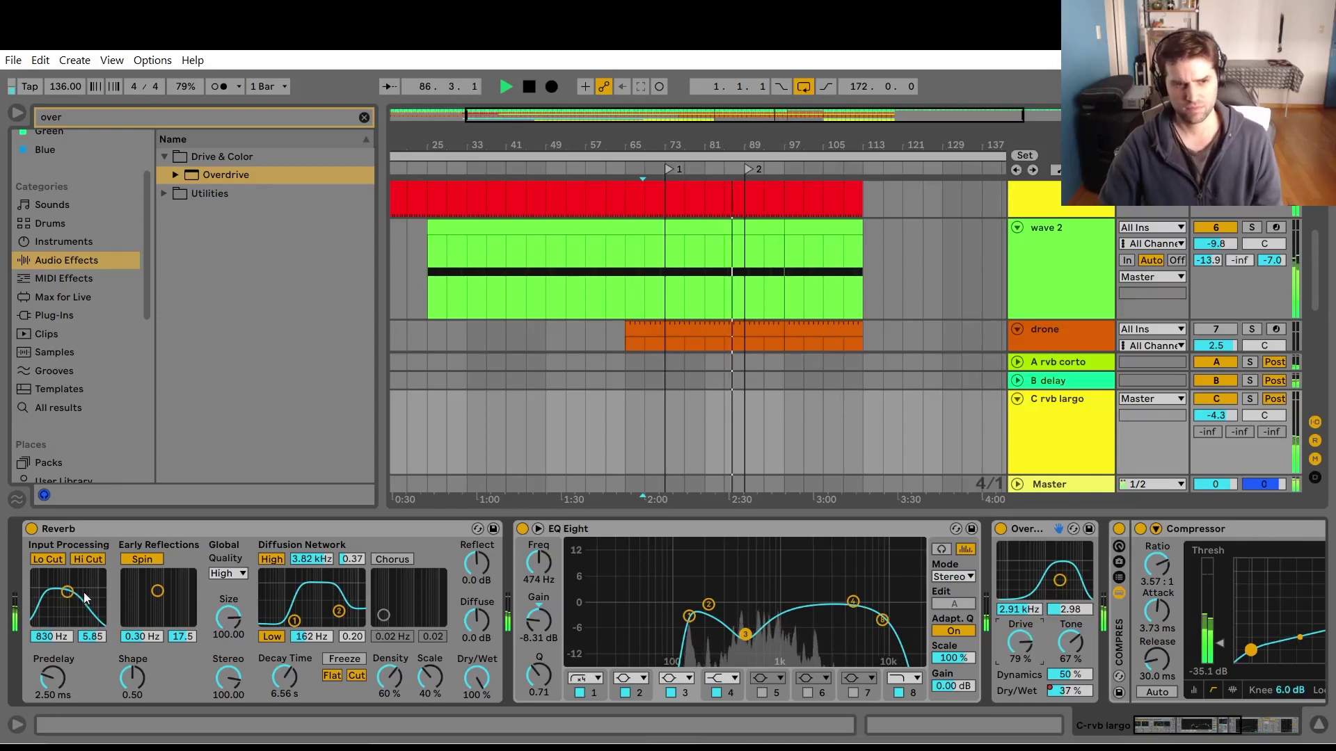
left_click(1201, 728)
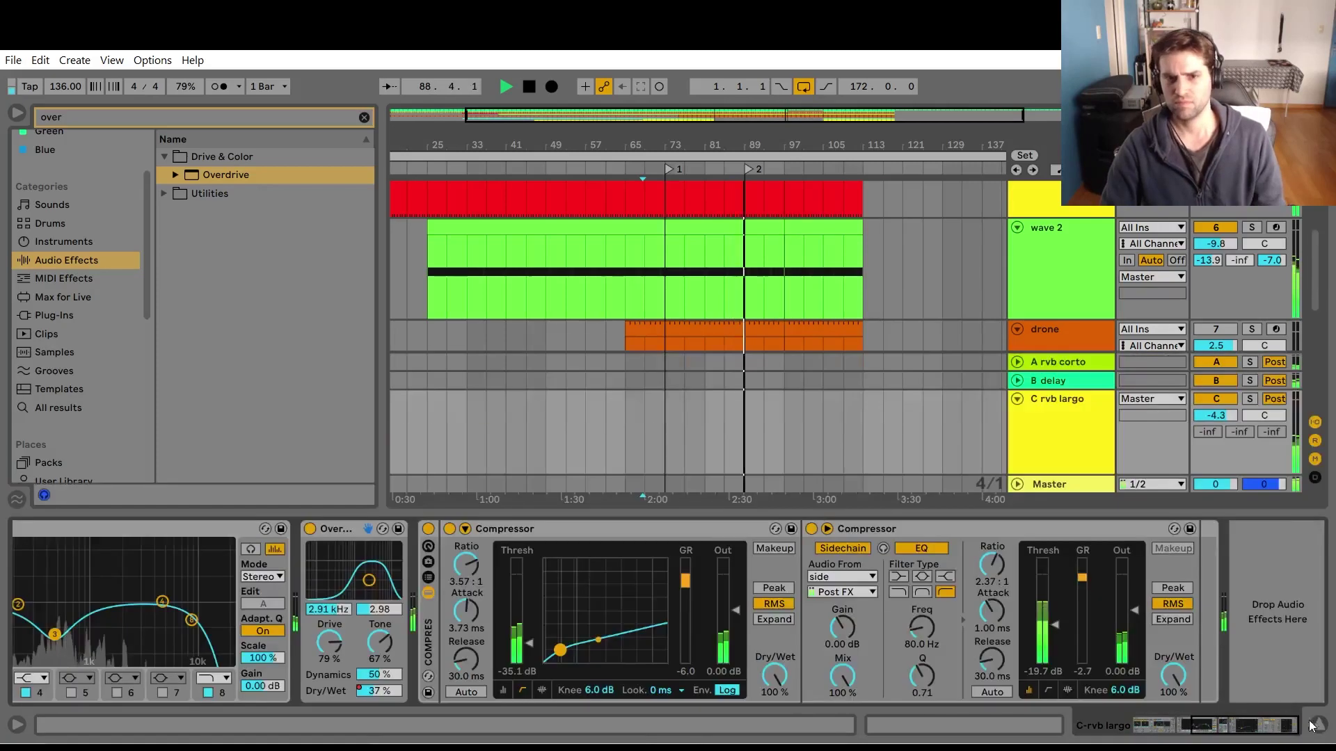
Select the C rvb largo return, stop playback and re-enable the overridden automation.
scroll(846, 411, "down", 3)
left_click(1054, 431)
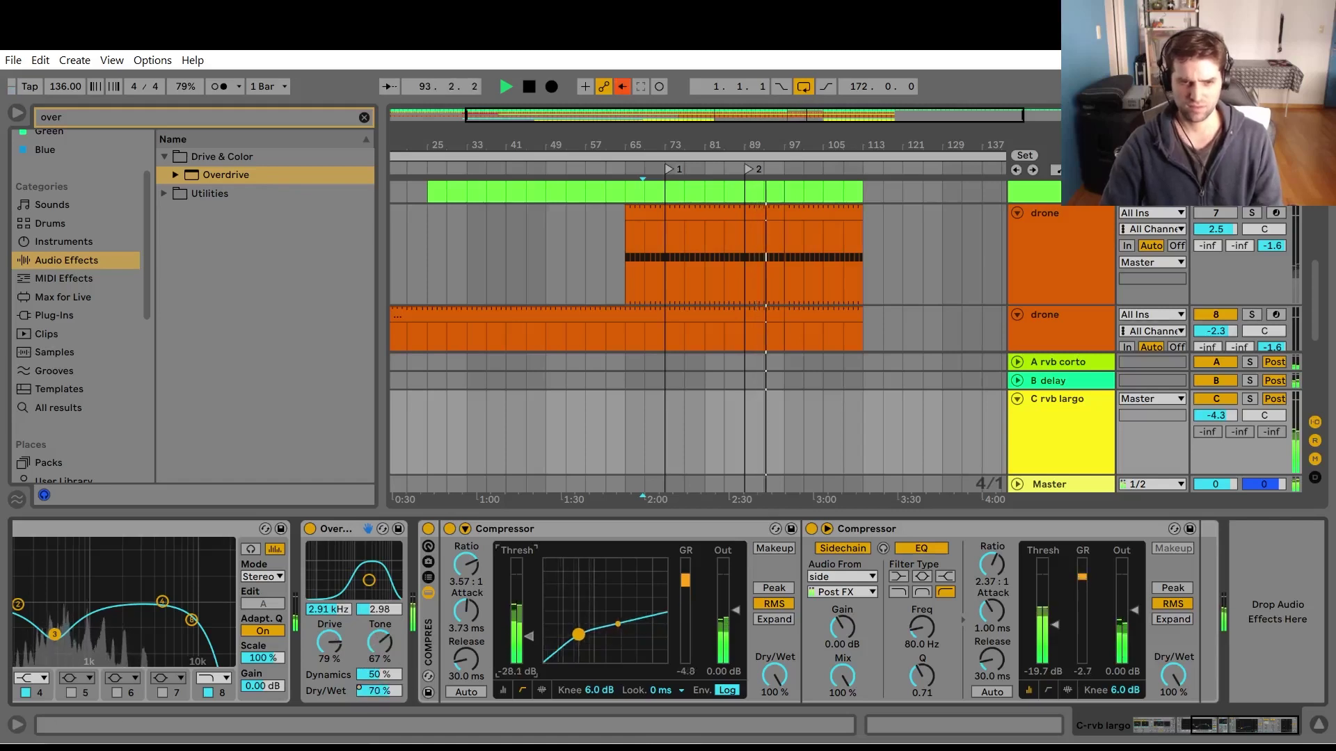
key("space")
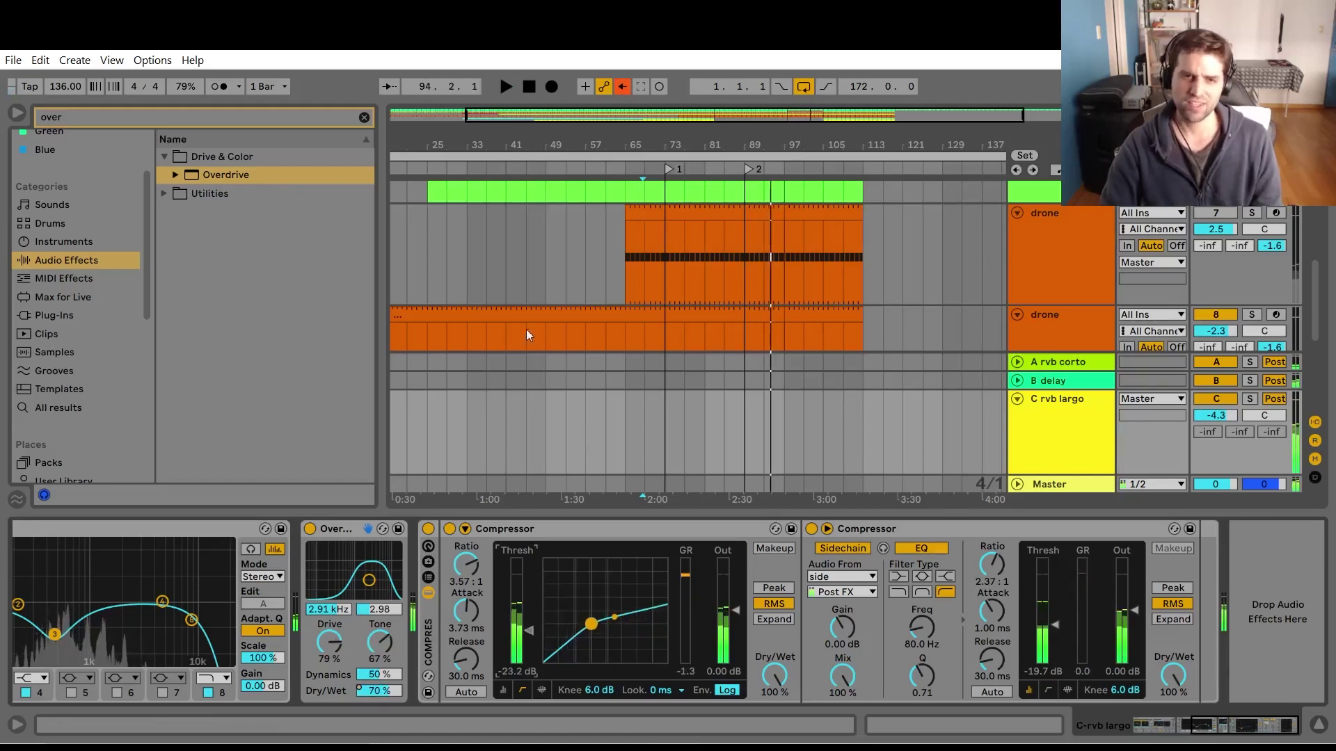
left_click(622, 87)
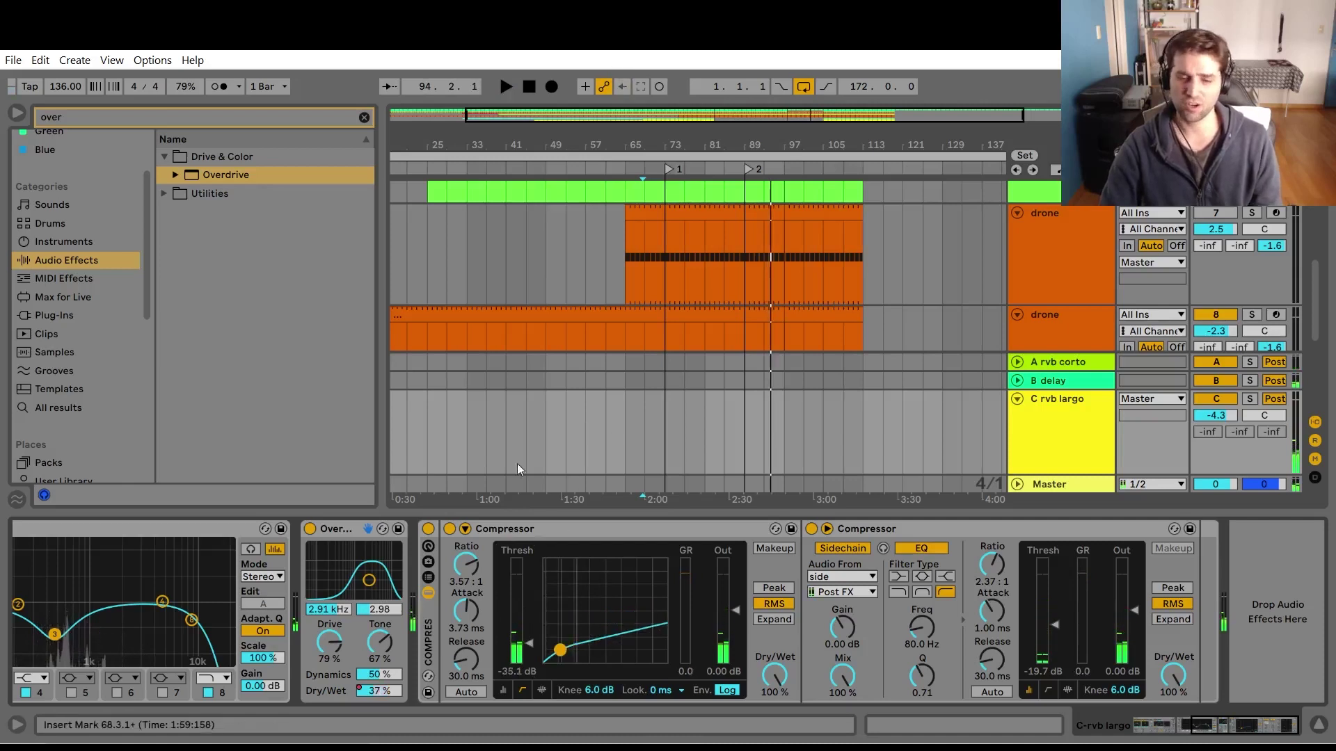
Reselect C rvb largo, try raising the first Compressor's threshold to -18.2 dB, and undo the change.
key("super")
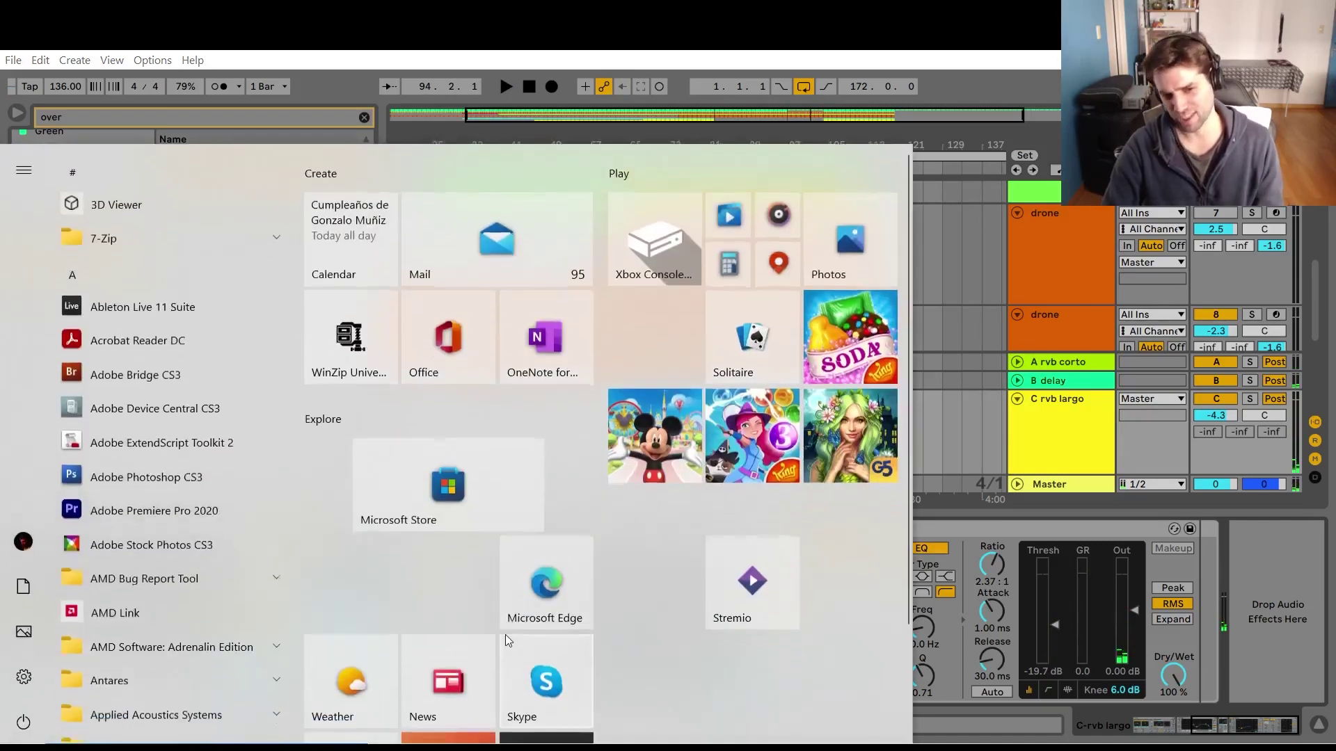
left_click(941, 231)
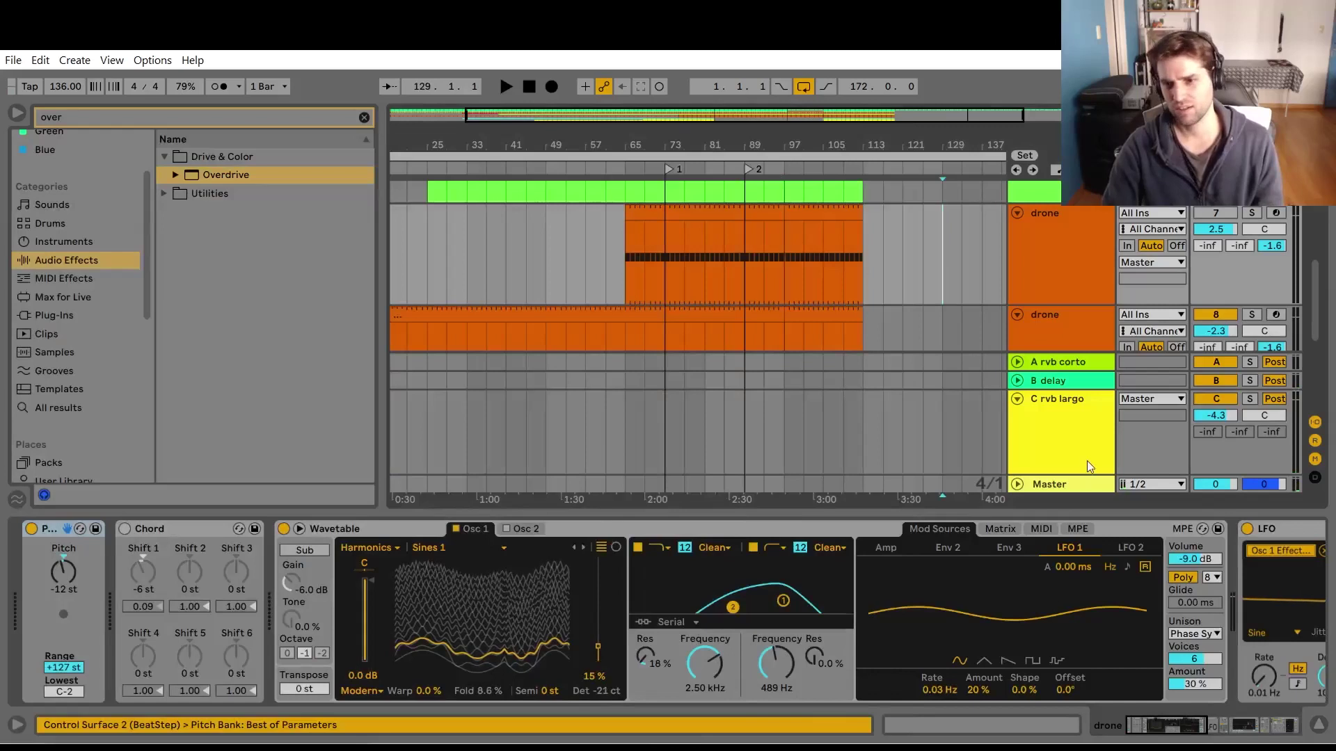
left_click(1058, 468)
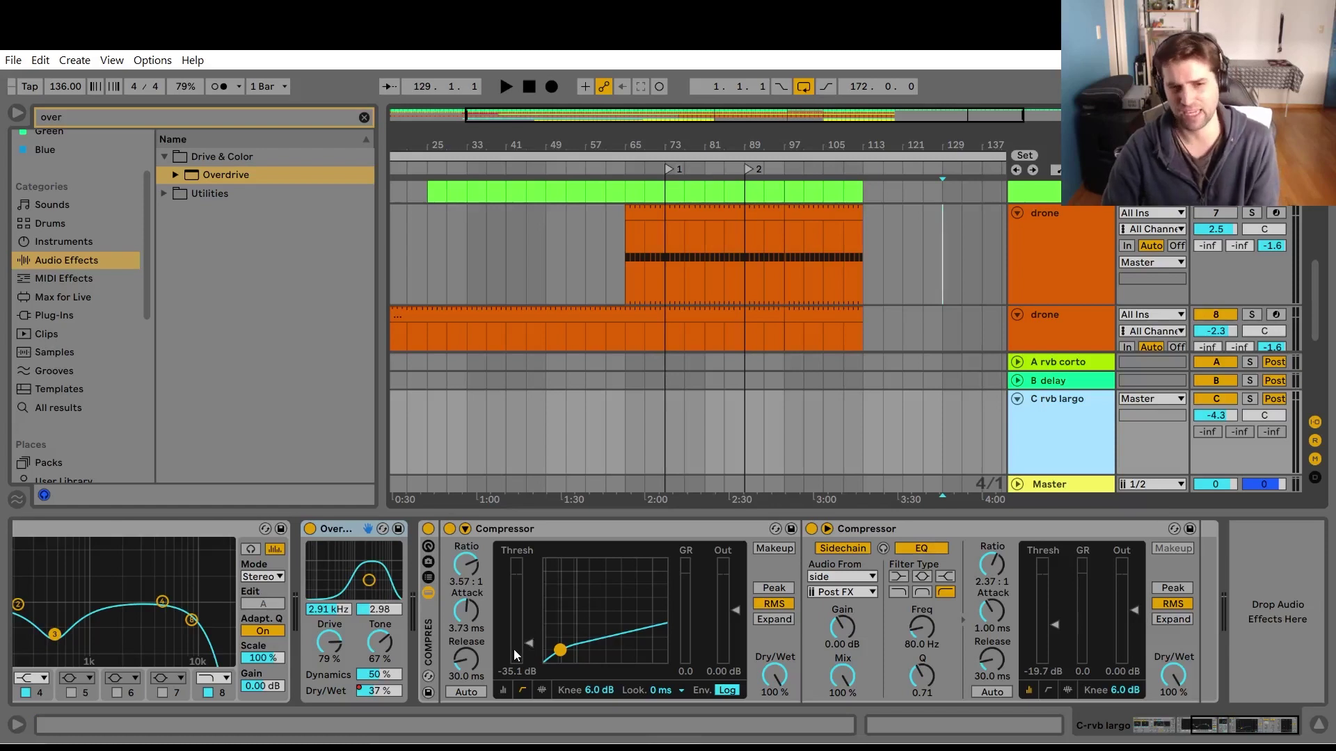
left_click_drag(531, 644, 531, 621)
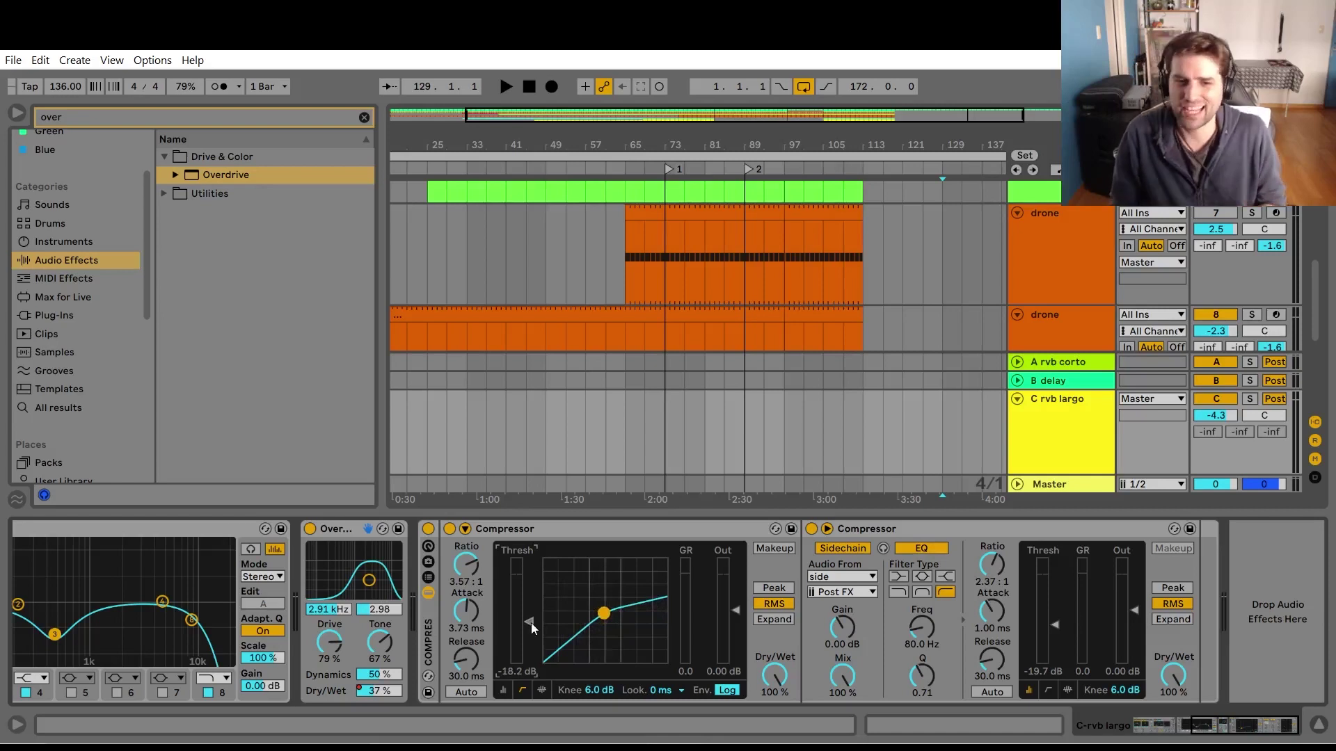
key("ctrl+z")
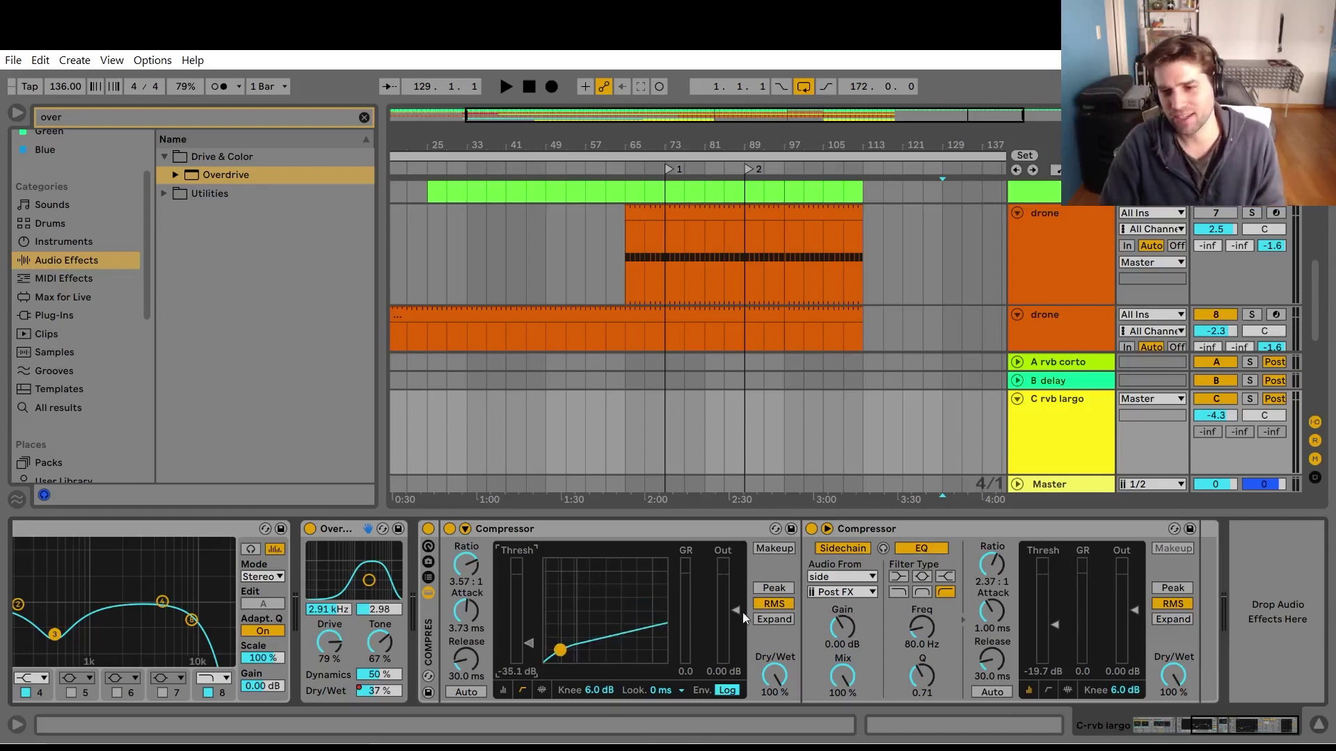
Play the arrangement from bar 97, add a locator there and stop playback at that locator.
left_click(746, 376)
left_click(789, 377)
left_click(787, 357)
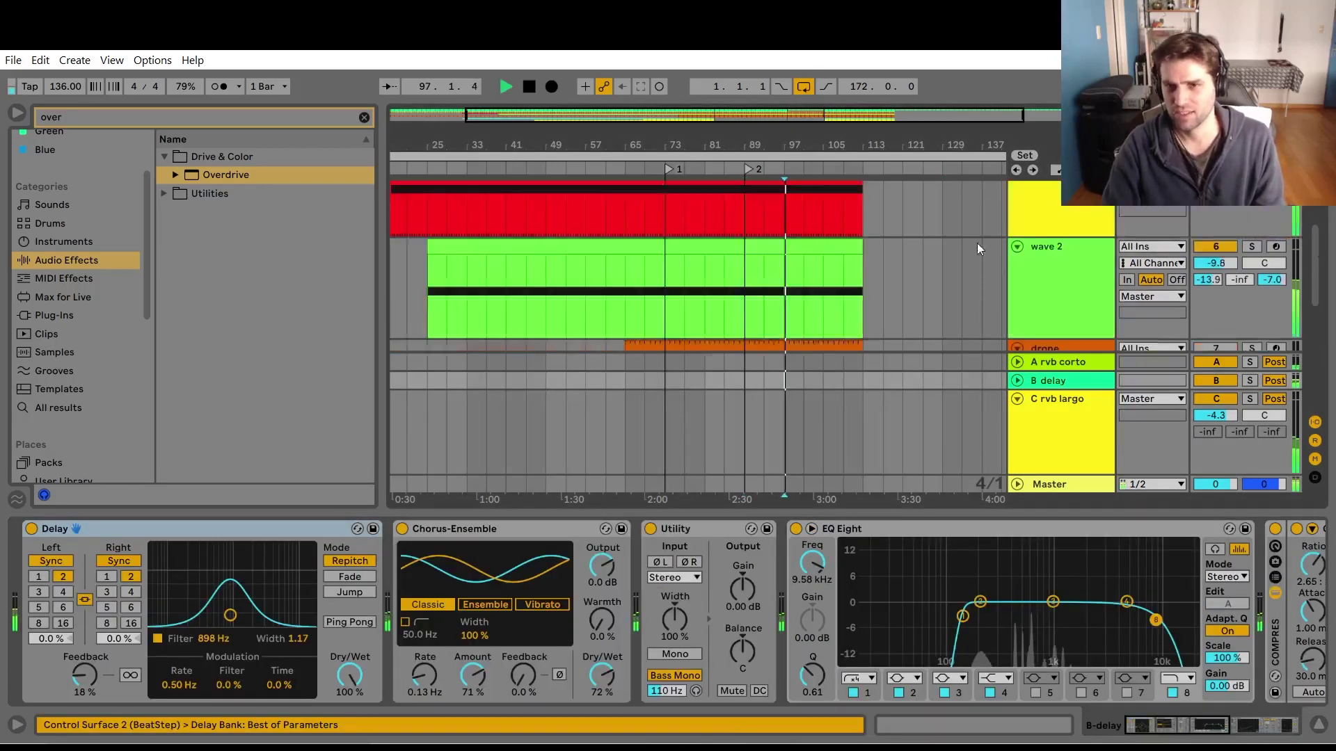
scroll(976, 243, "up", 5)
left_click(1022, 157)
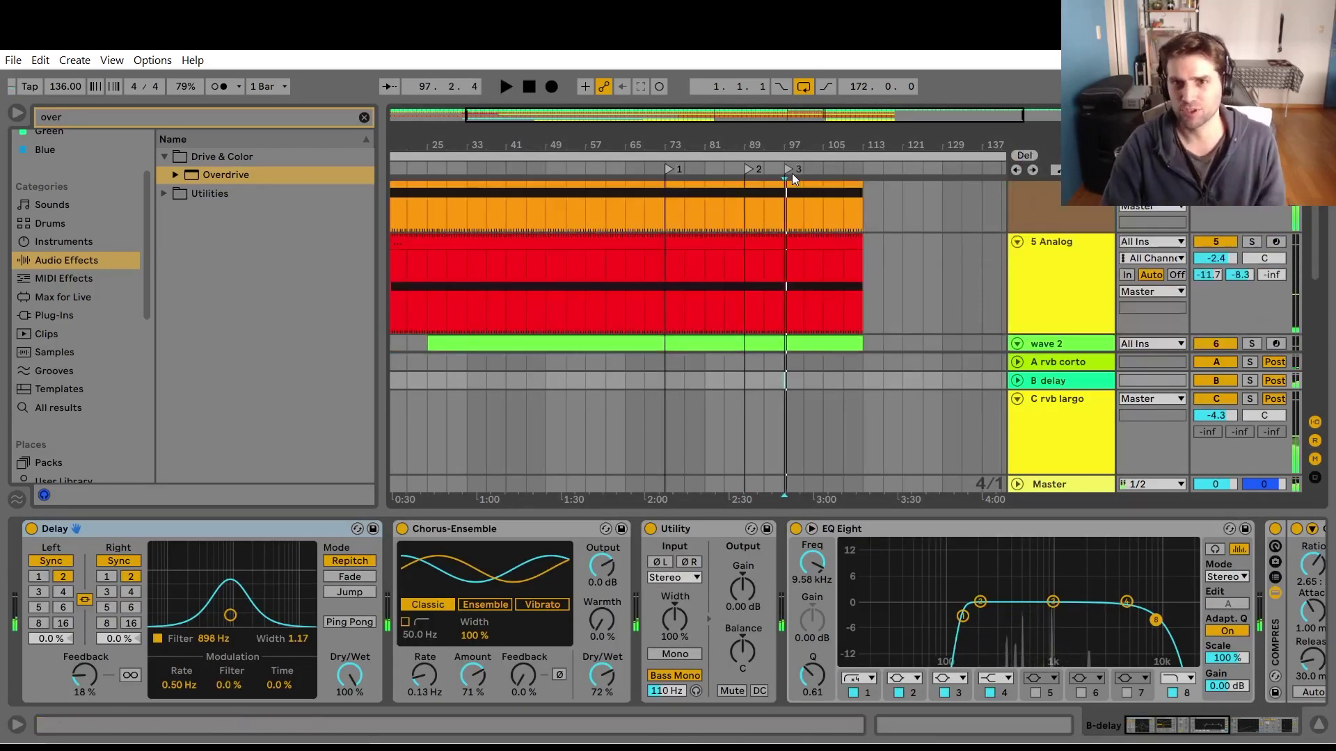
left_click(791, 173)
Hide the device view, play from about bar 88 to check the break, and show C rvb largo's devices again.
key("ctrl+alt+l")
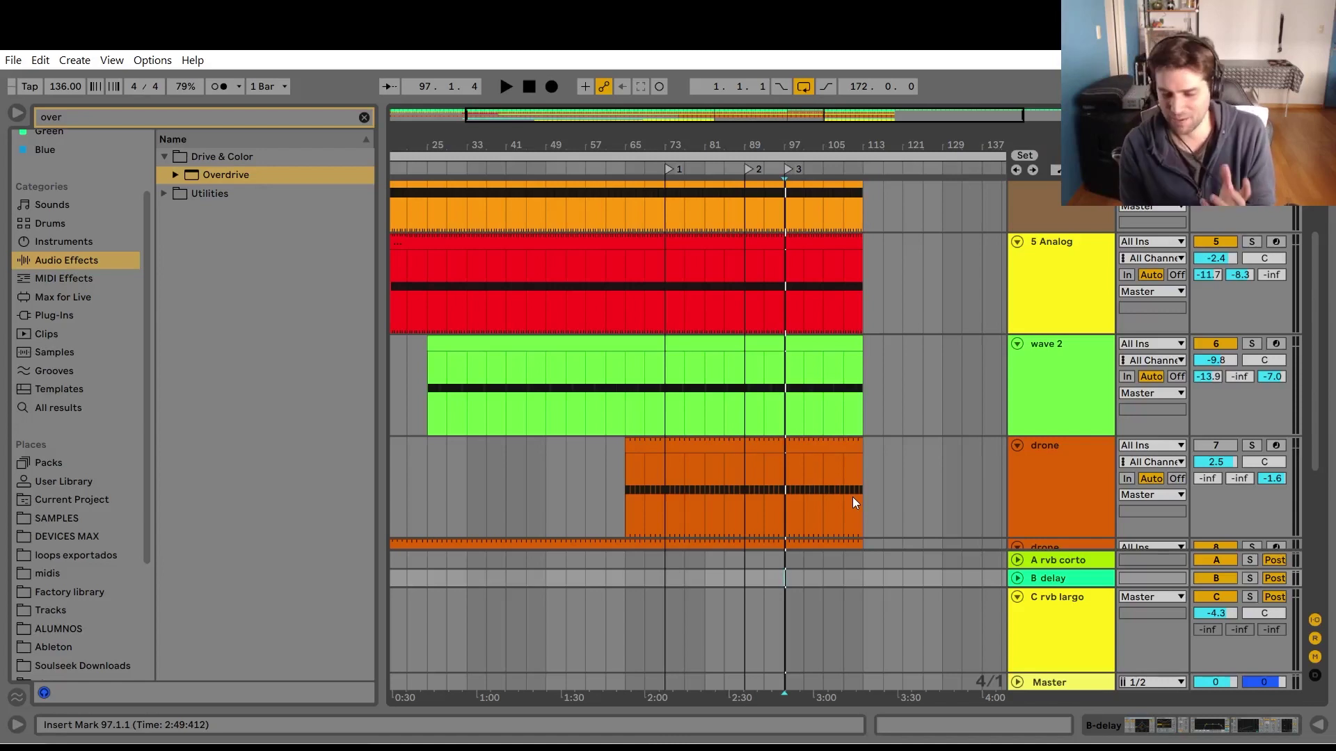
scroll(877, 528, "down", 2)
left_click(1034, 636)
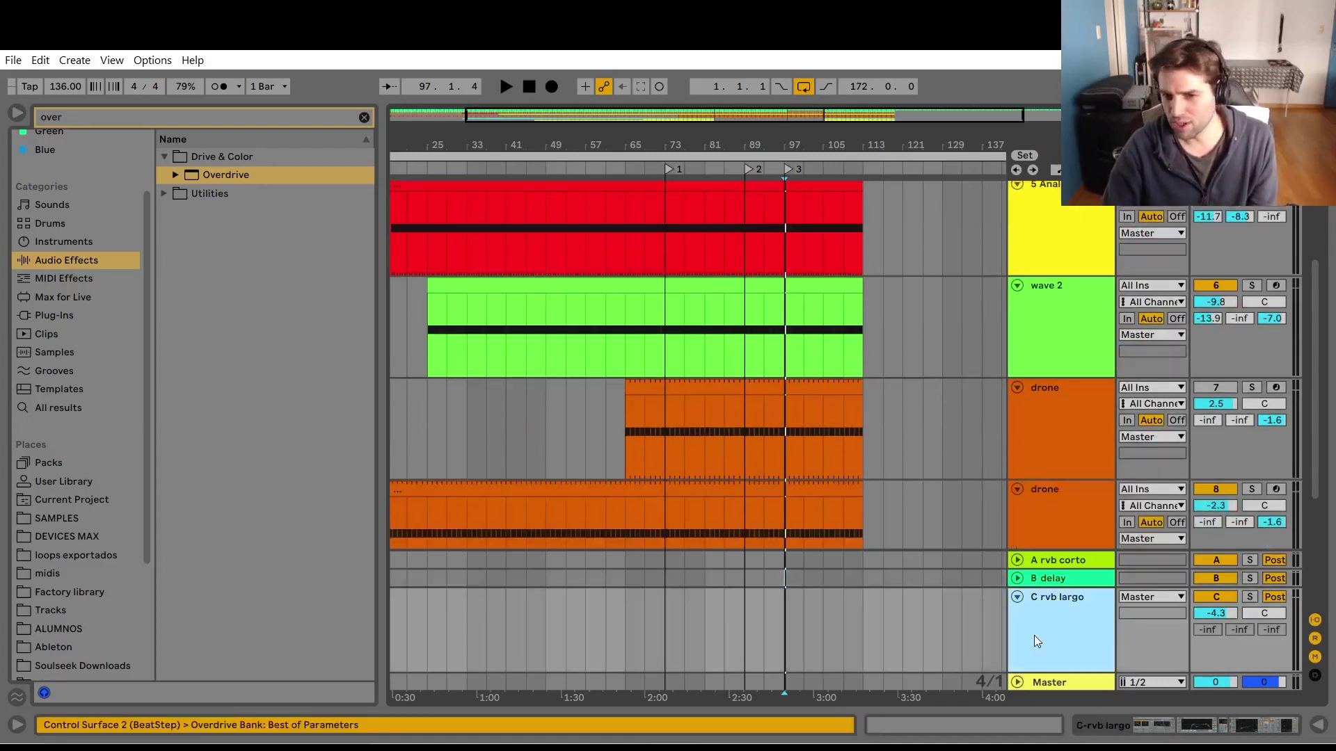
scroll(800, 521, "down", 2)
scroll(742, 530, "down", 3)
left_click(741, 502)
key("space")
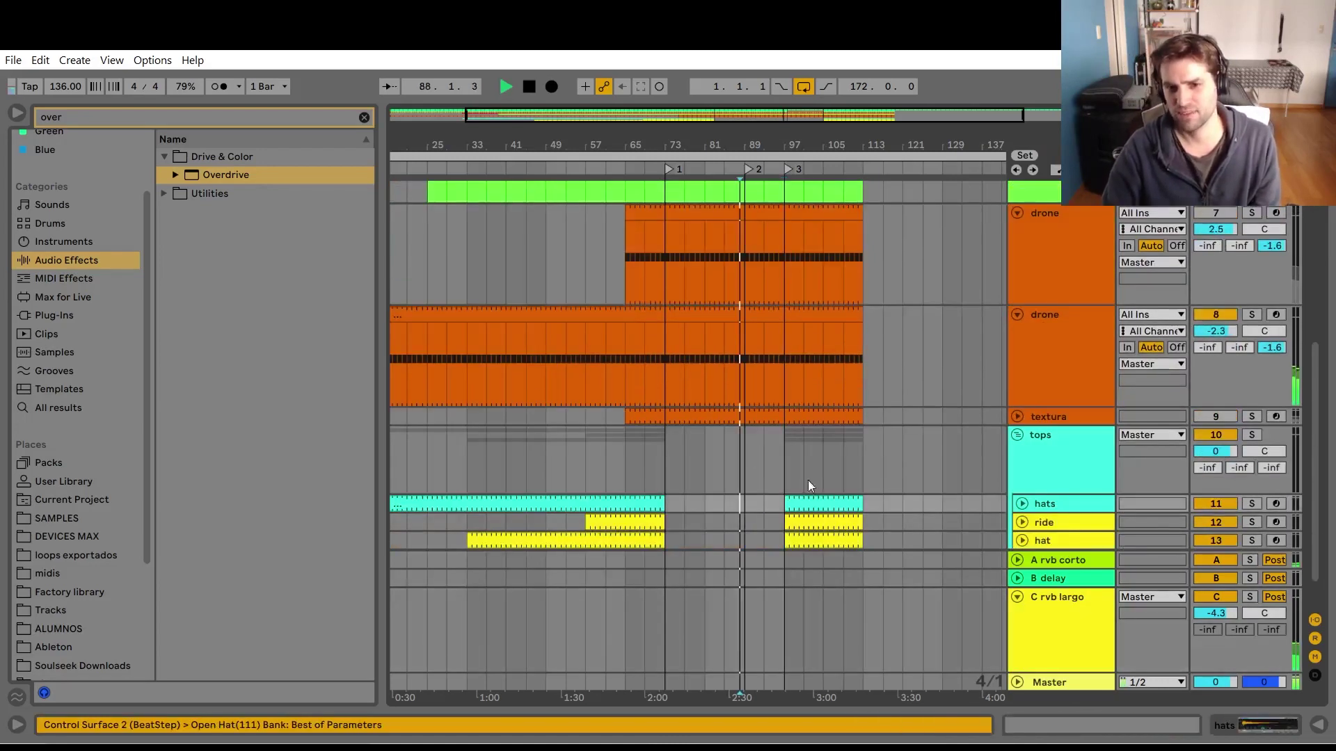
double_click(1066, 631)
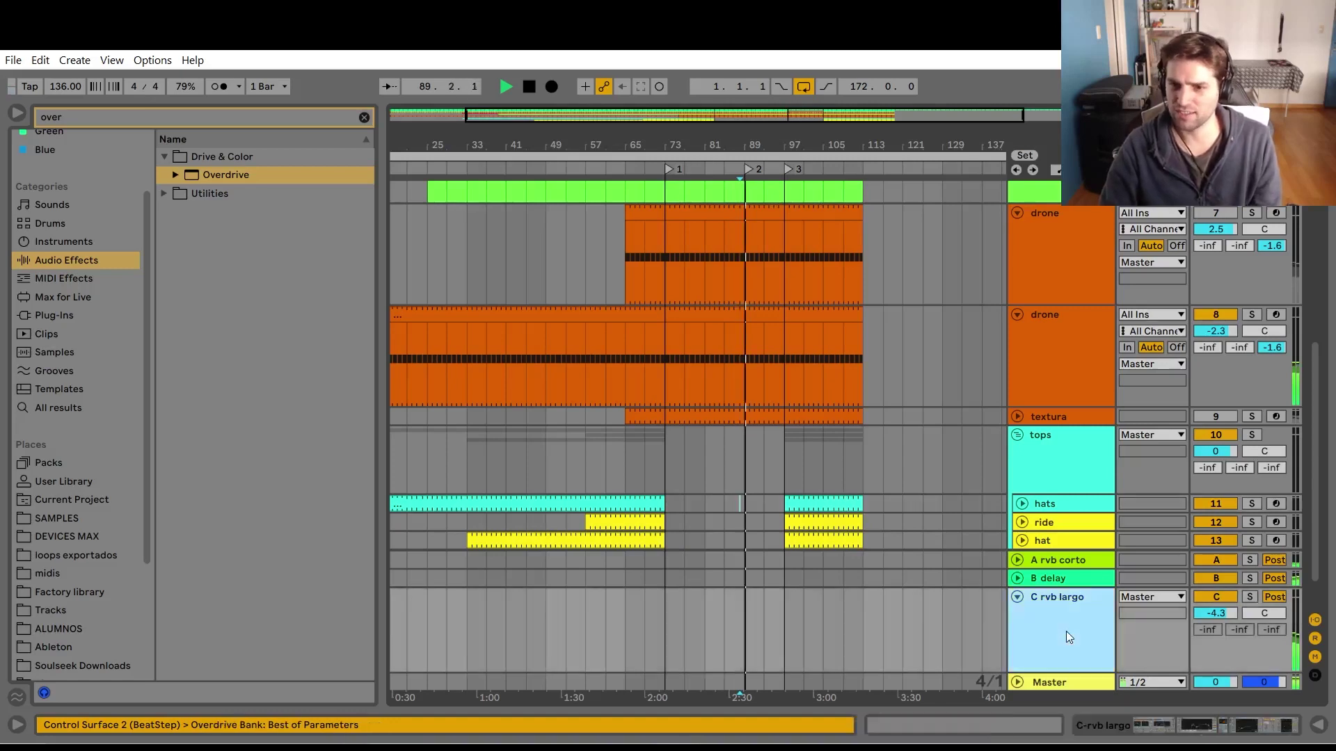
Try the first Compressor's threshold at -16.8 dB and Overdrive's Tone at 100% during playback, undo both and stop.
left_click_drag(538, 643, 538, 621)
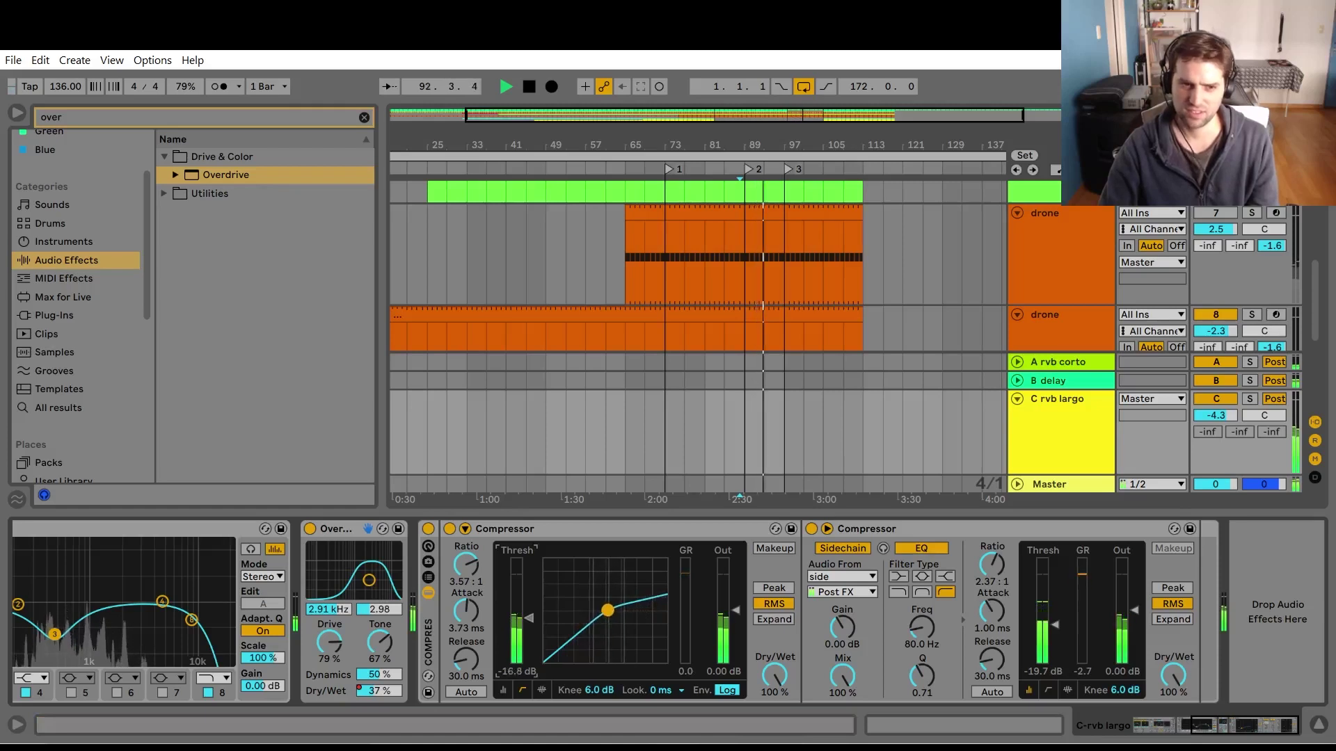
key("ctrl+z")
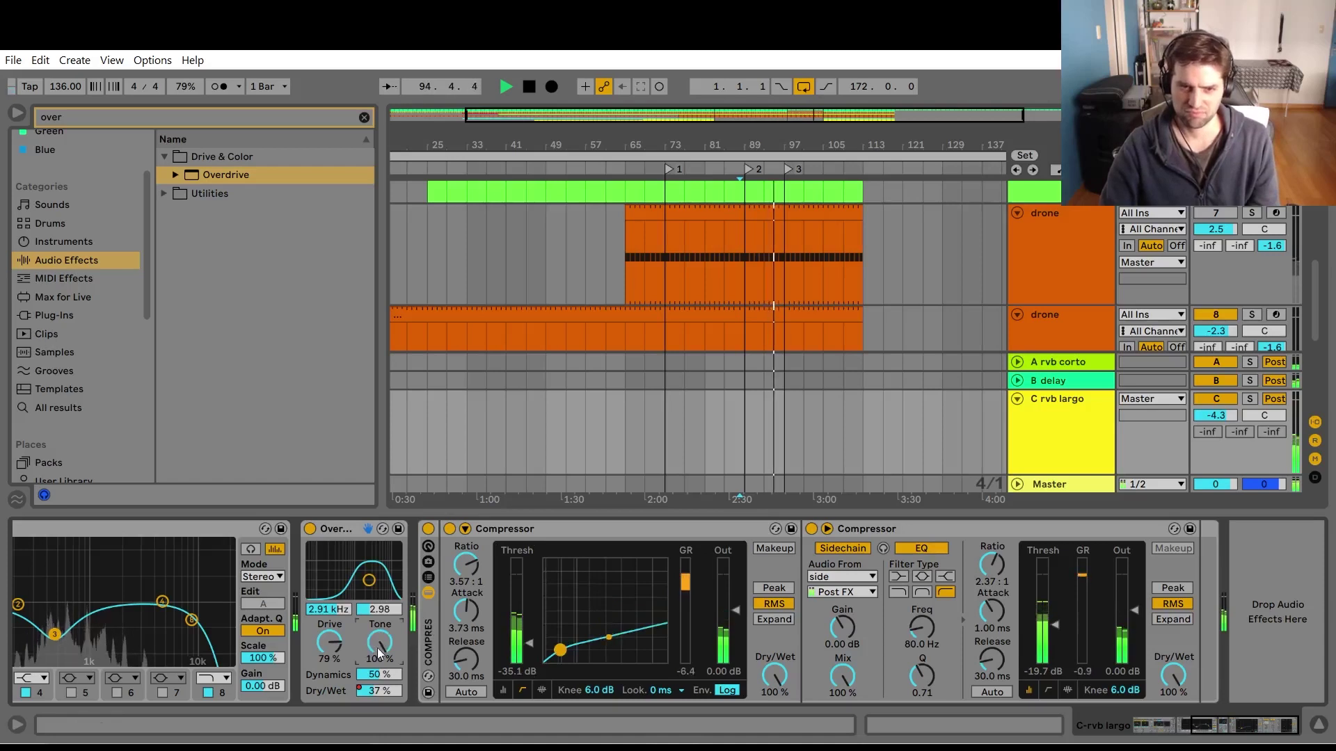
key("space")
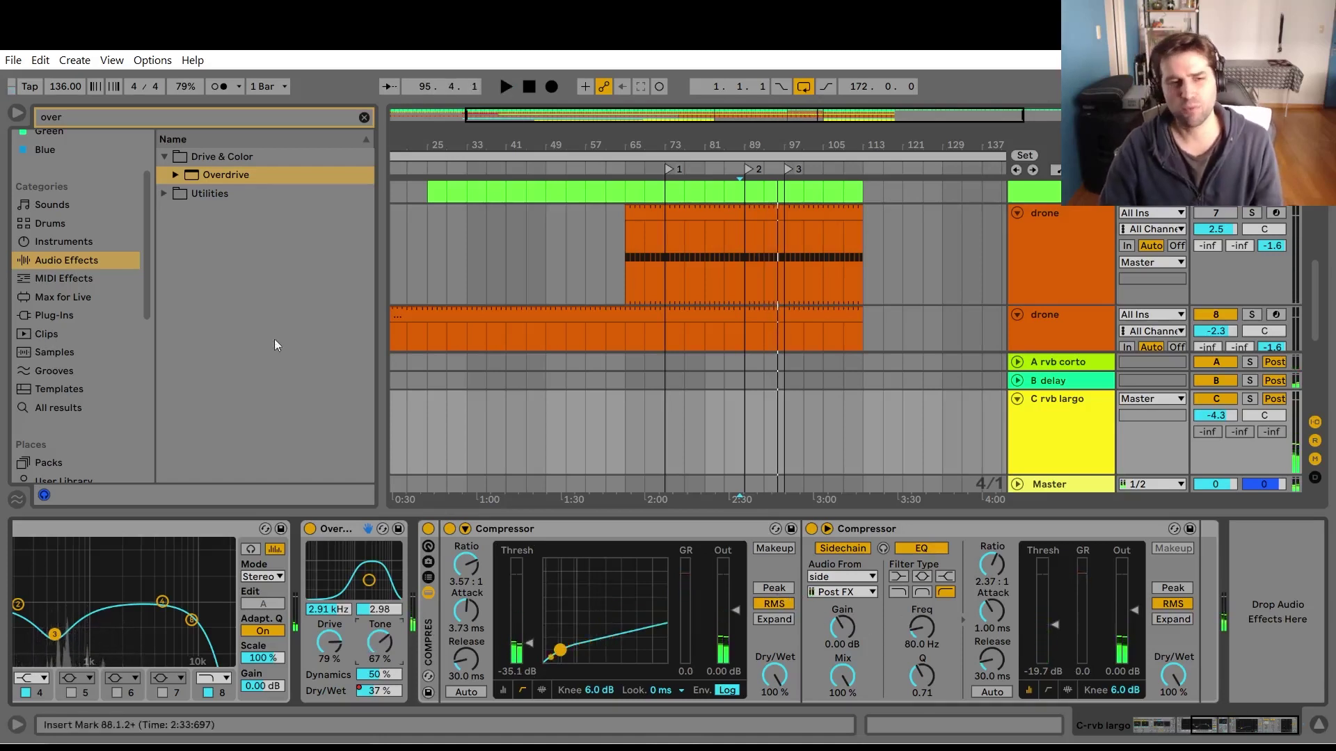
Clear the browser search and insert a Vocoder from Reverb & Resonance between C rvb largo's Overdrive and Compressors.
left_click(363, 118)
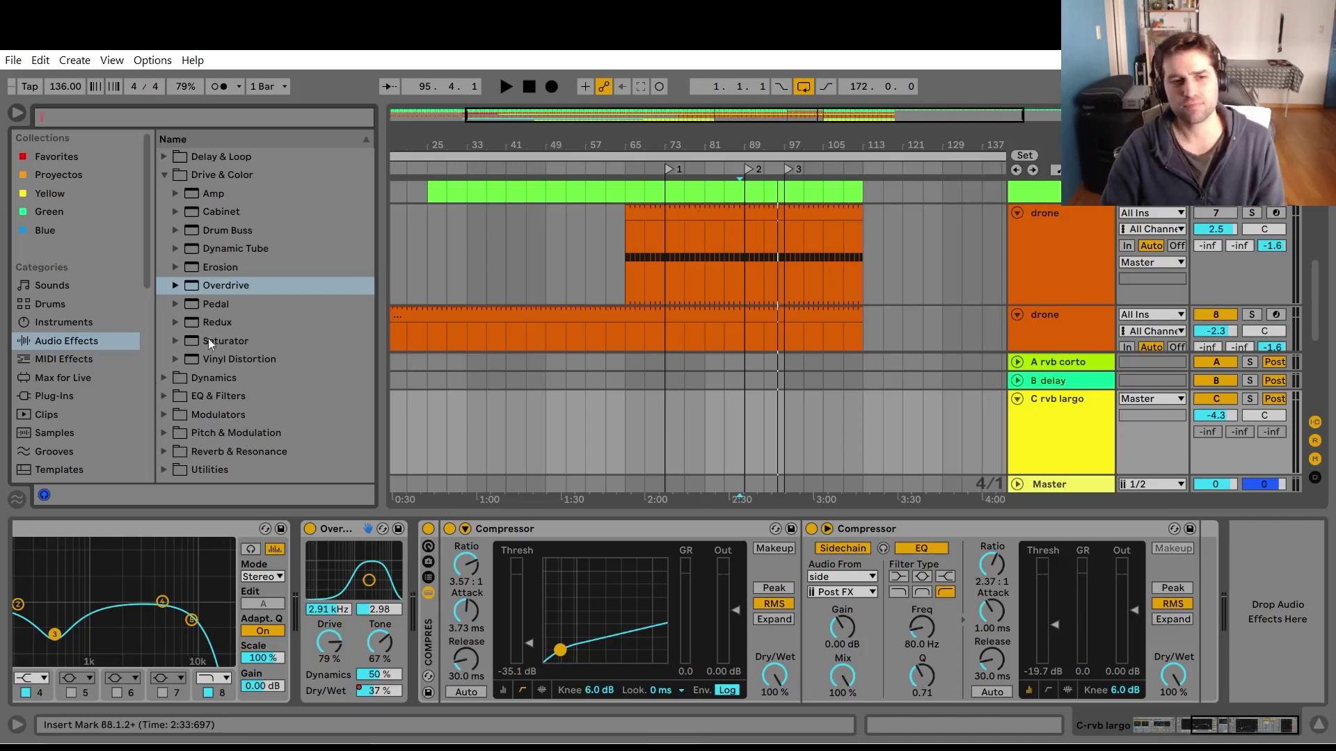
left_click(168, 472)
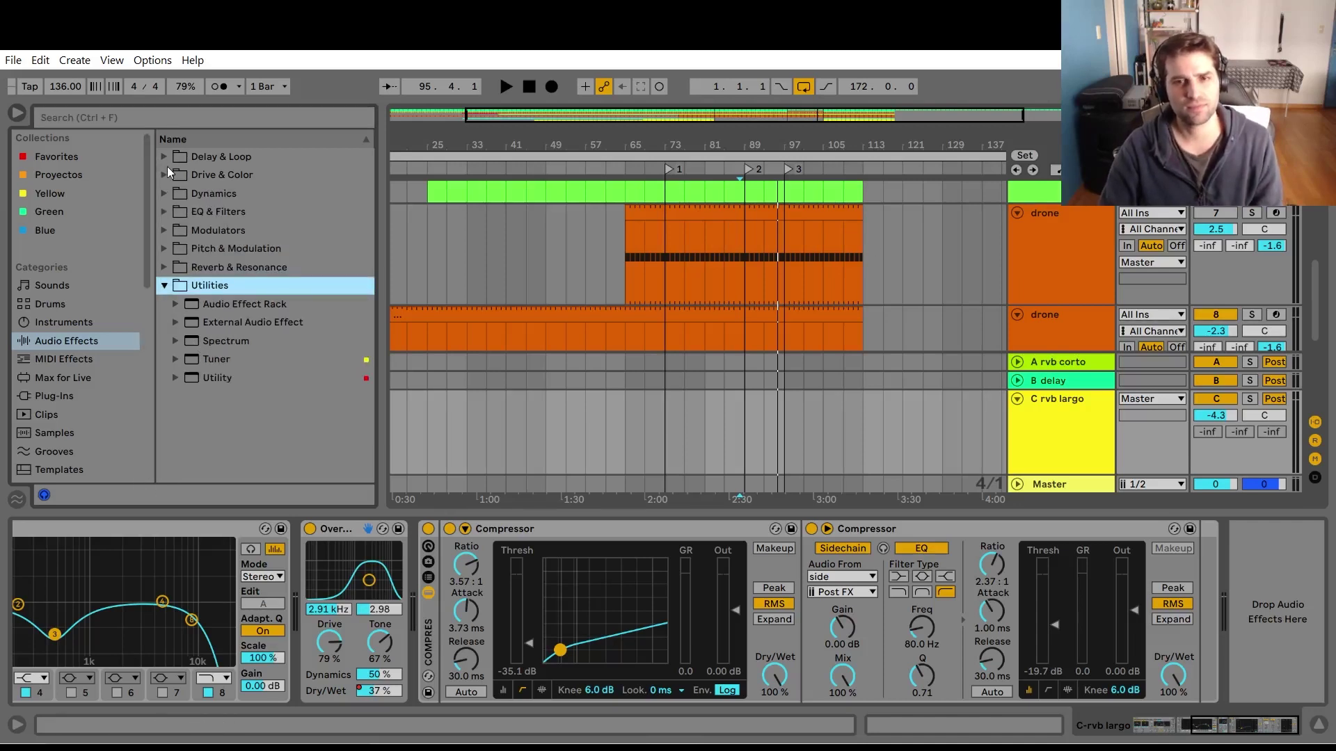
left_click(108, 344)
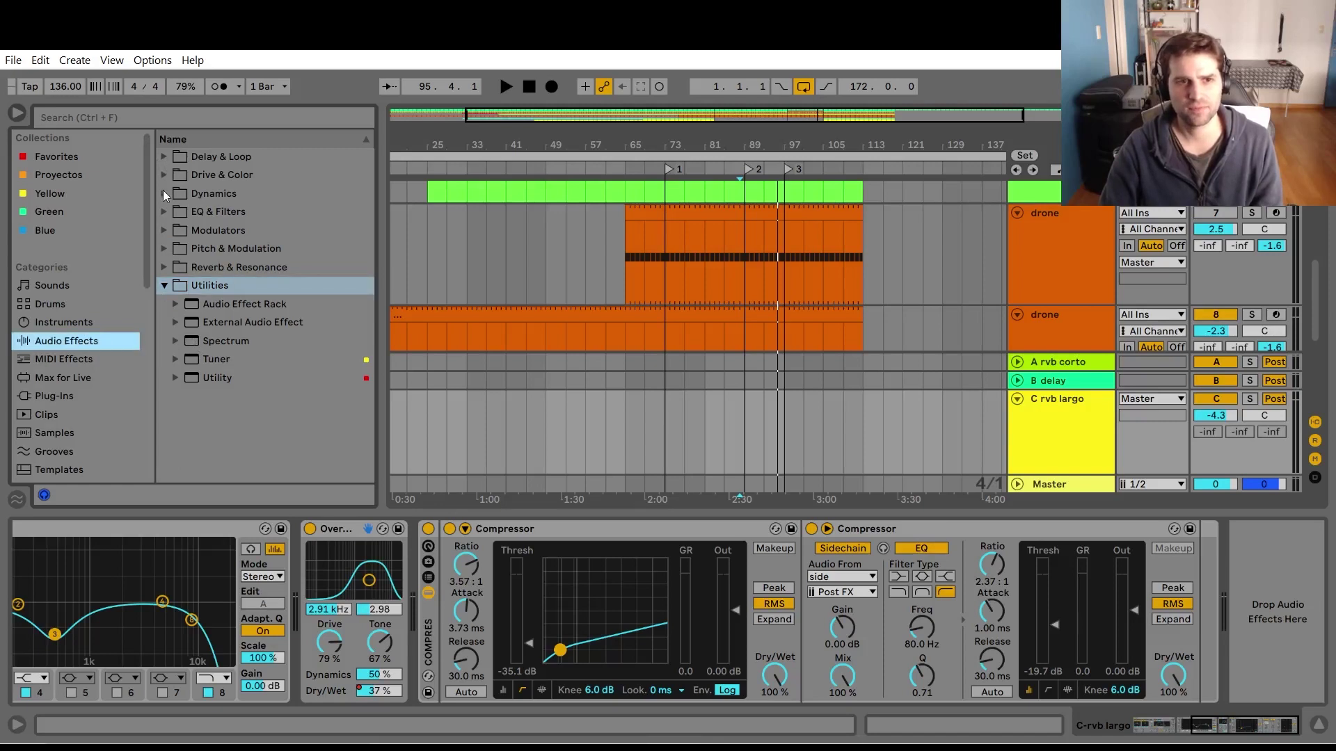
left_click(170, 264)
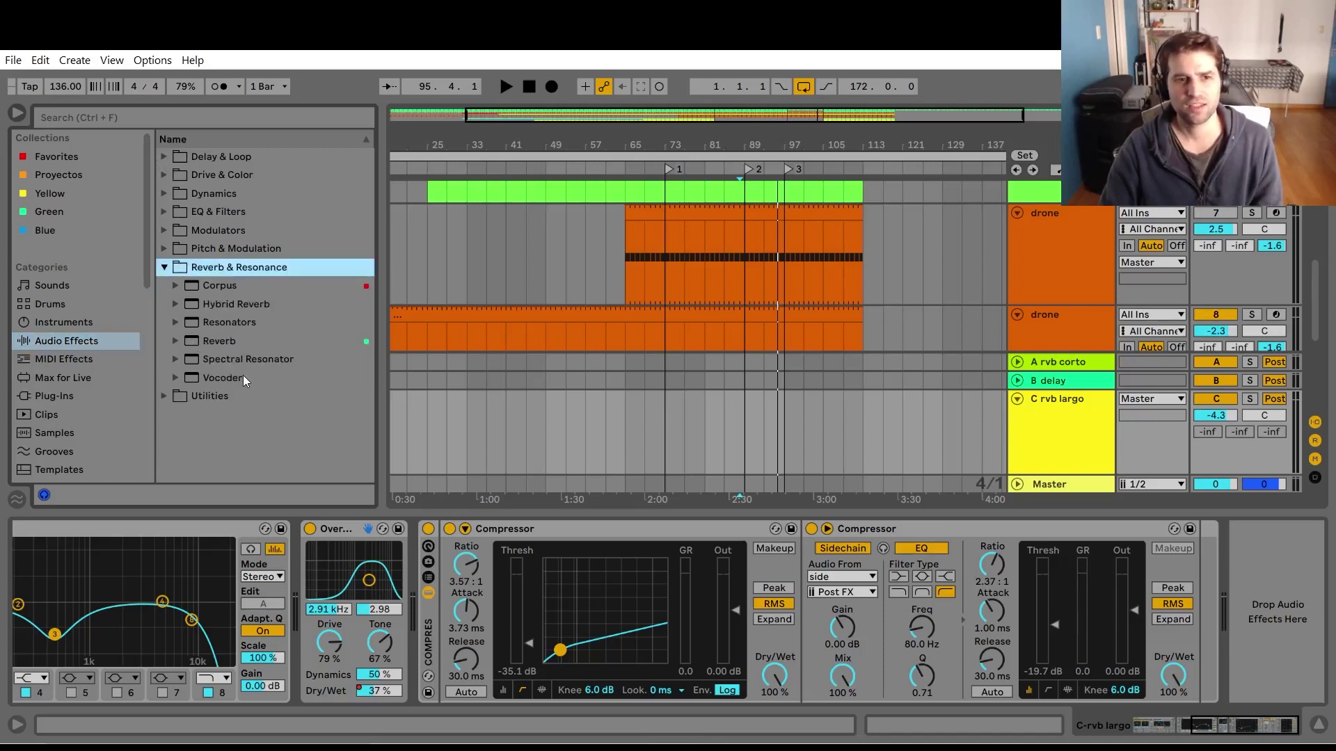
left_click_drag(254, 450, 420, 626)
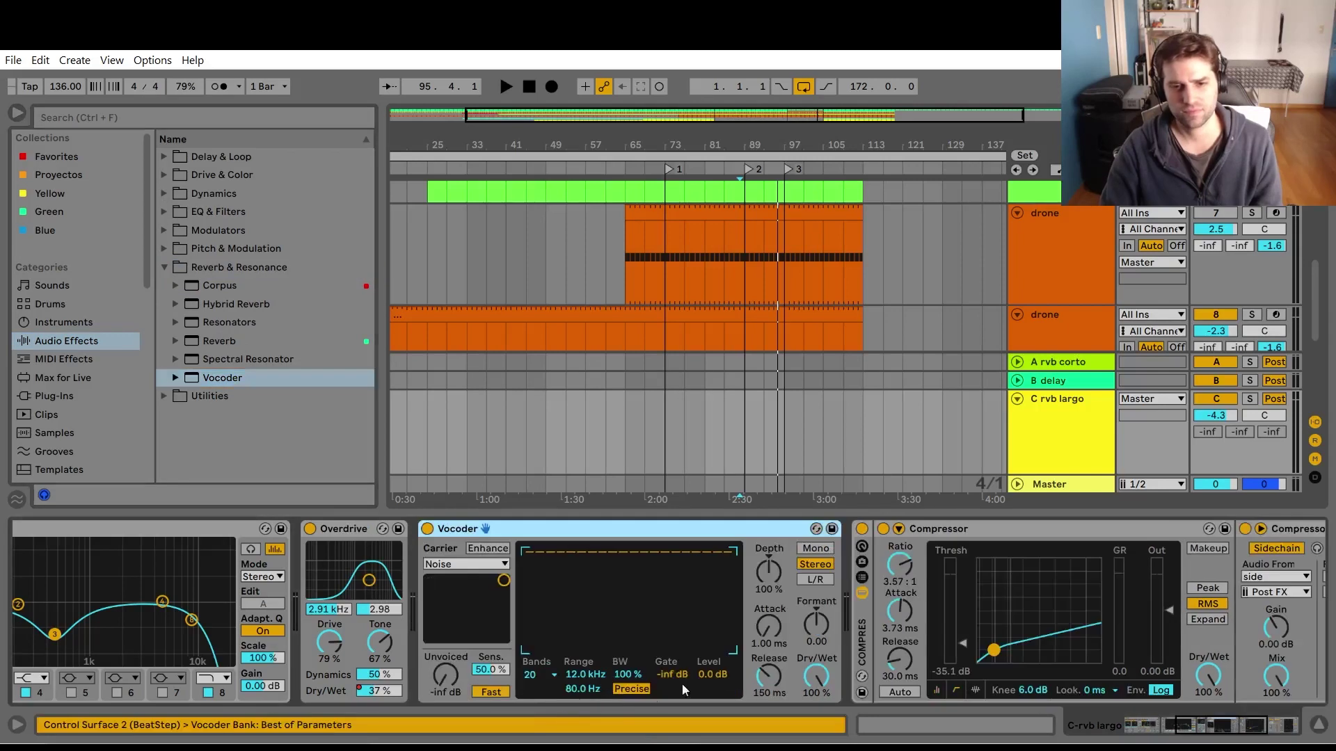
Set the Vocoder's Release to 7.41 s, Formant to -5.60 and Dry/Wet to about 64% during playback, and stop.
left_click_drag(815, 673, 834, 707)
key("space")
key("space")
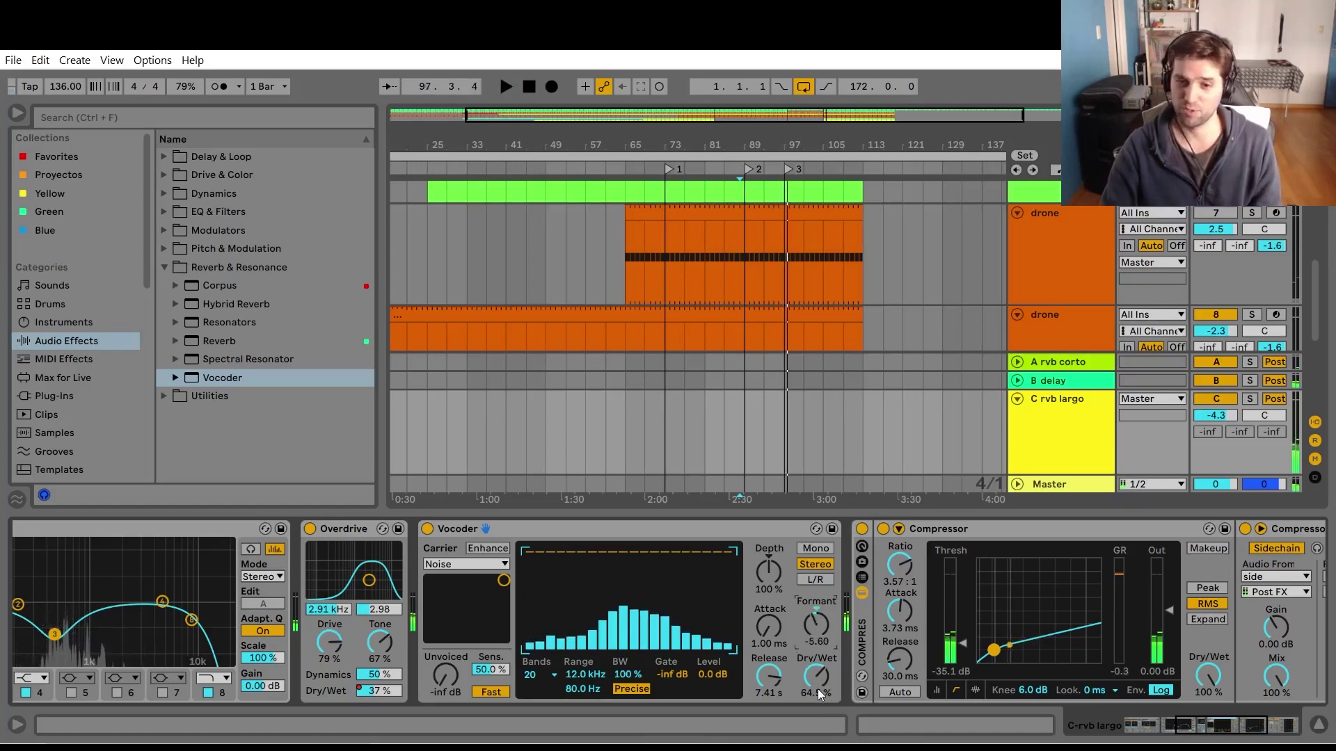
Show the Vocoder's Dry/Wet automation and draw a ramp from 0% at bar 73 to 63.3% at about bar 85.
right_click(818, 691)
left_click(858, 610)
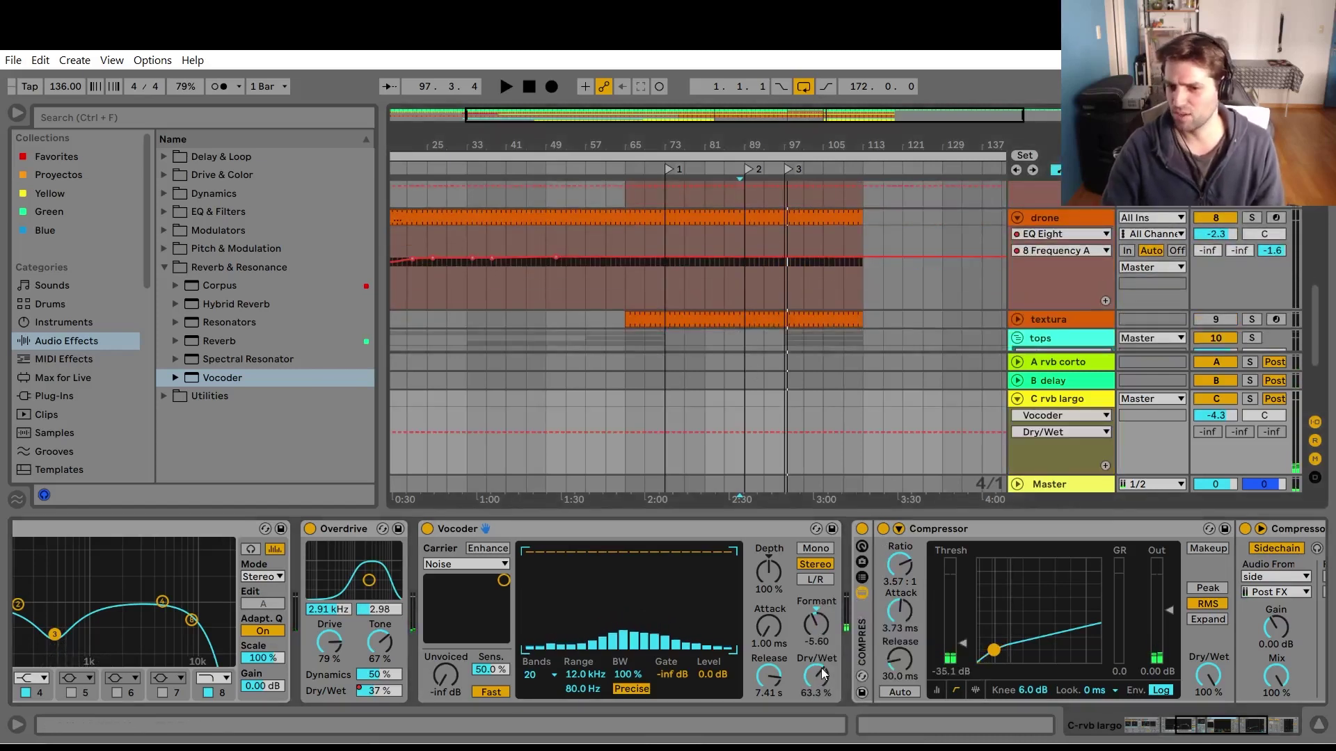
left_click(1085, 403)
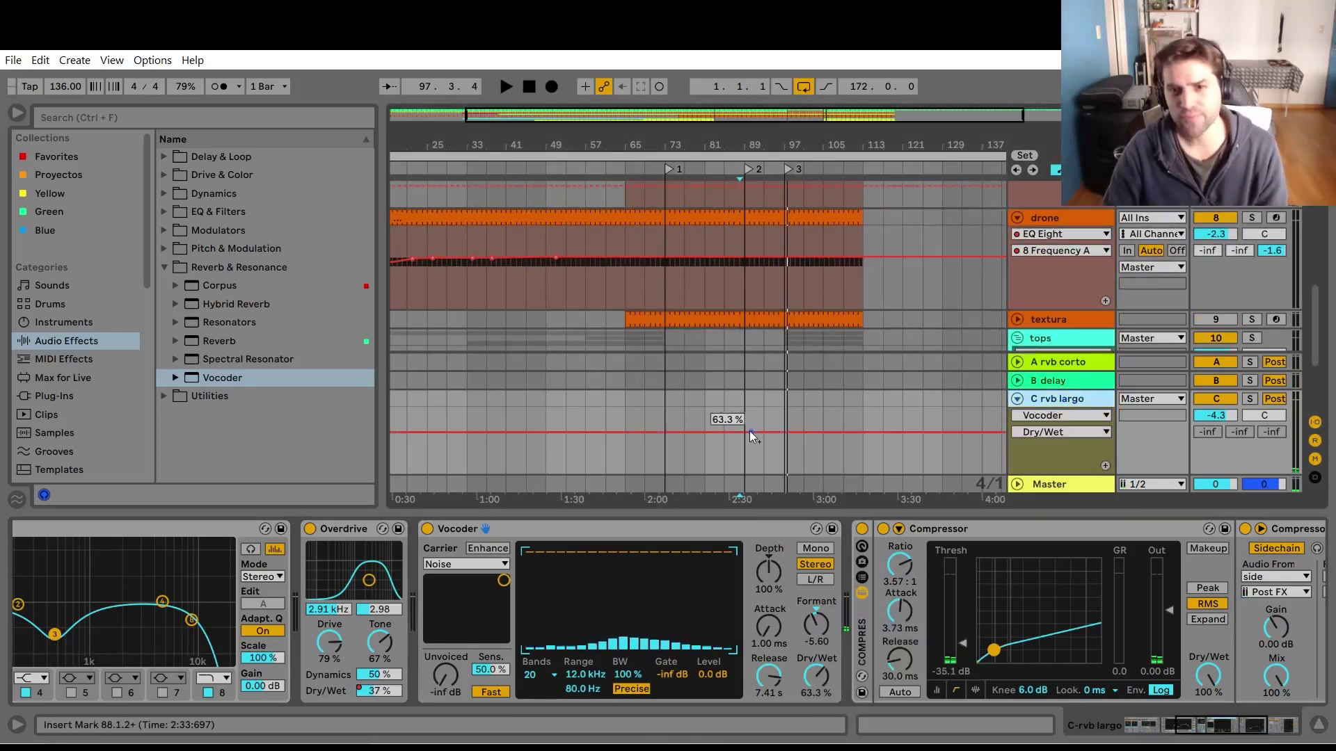
left_click_drag(692, 435, 665, 473)
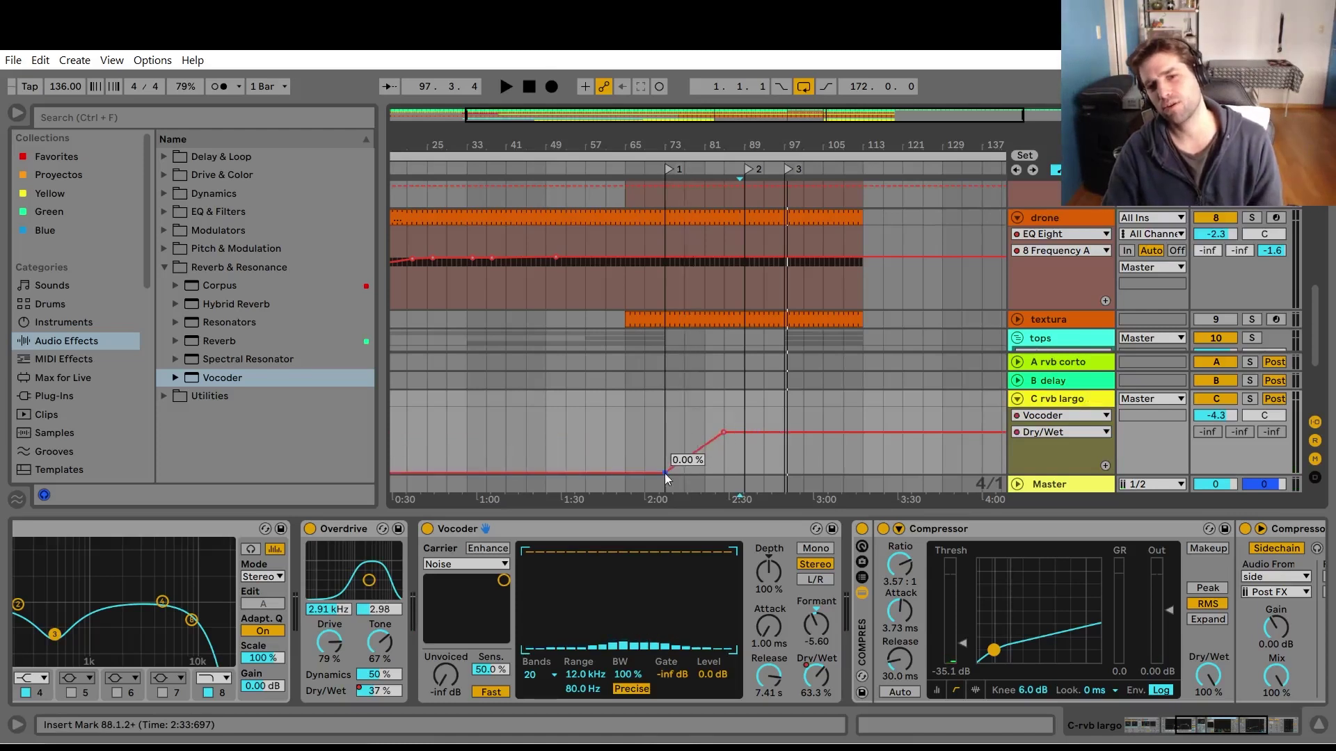
Play from about bar 73, bend the Vocoder's Dry/Wet ramp into a slower rise and add a 57.3% point near bar 92.
left_click(669, 430)
key("space")
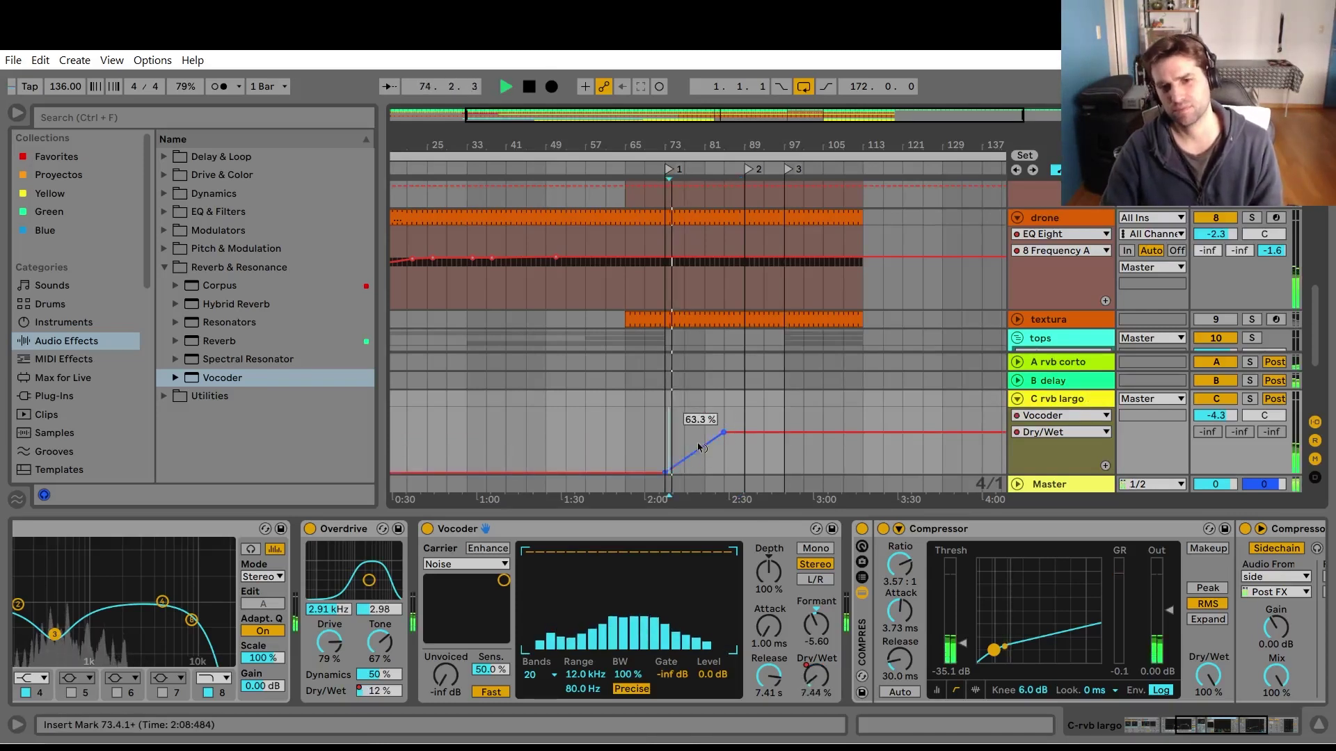
left_click_drag(700, 447, 713, 480)
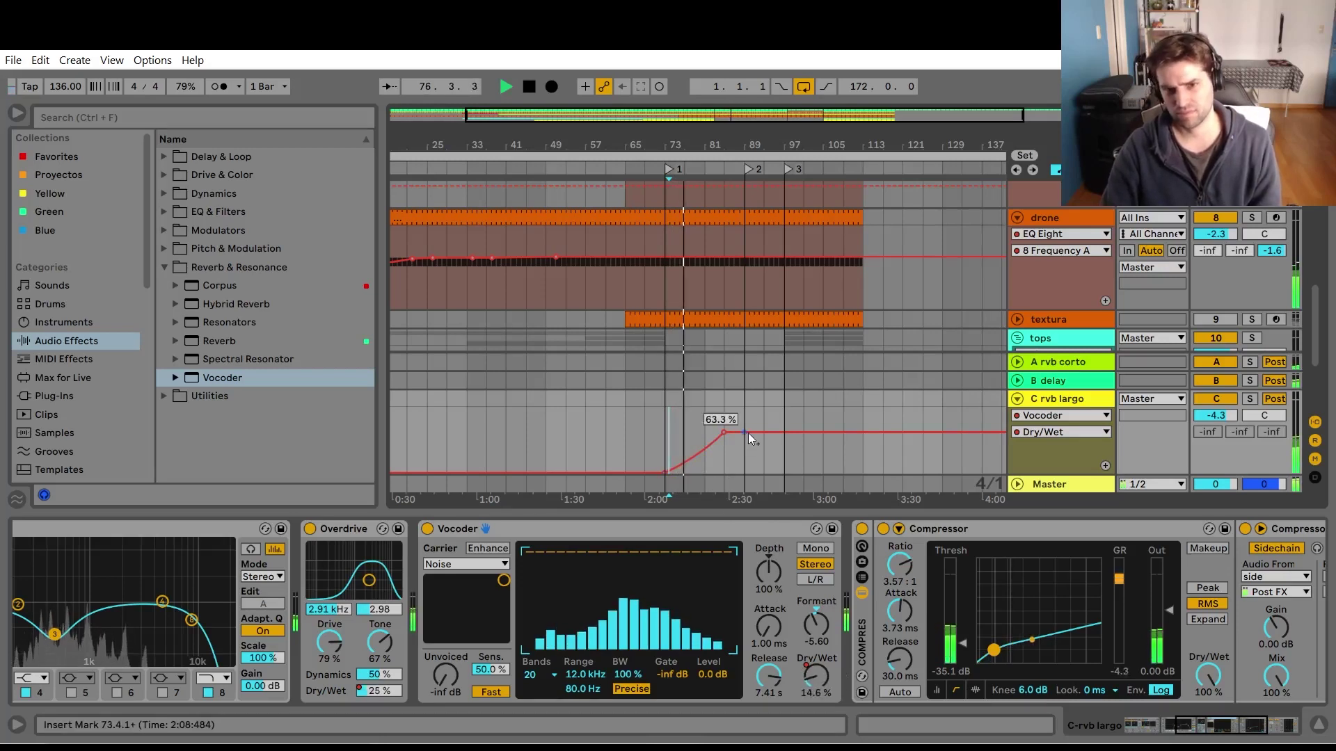
left_click_drag(747, 435, 760, 436)
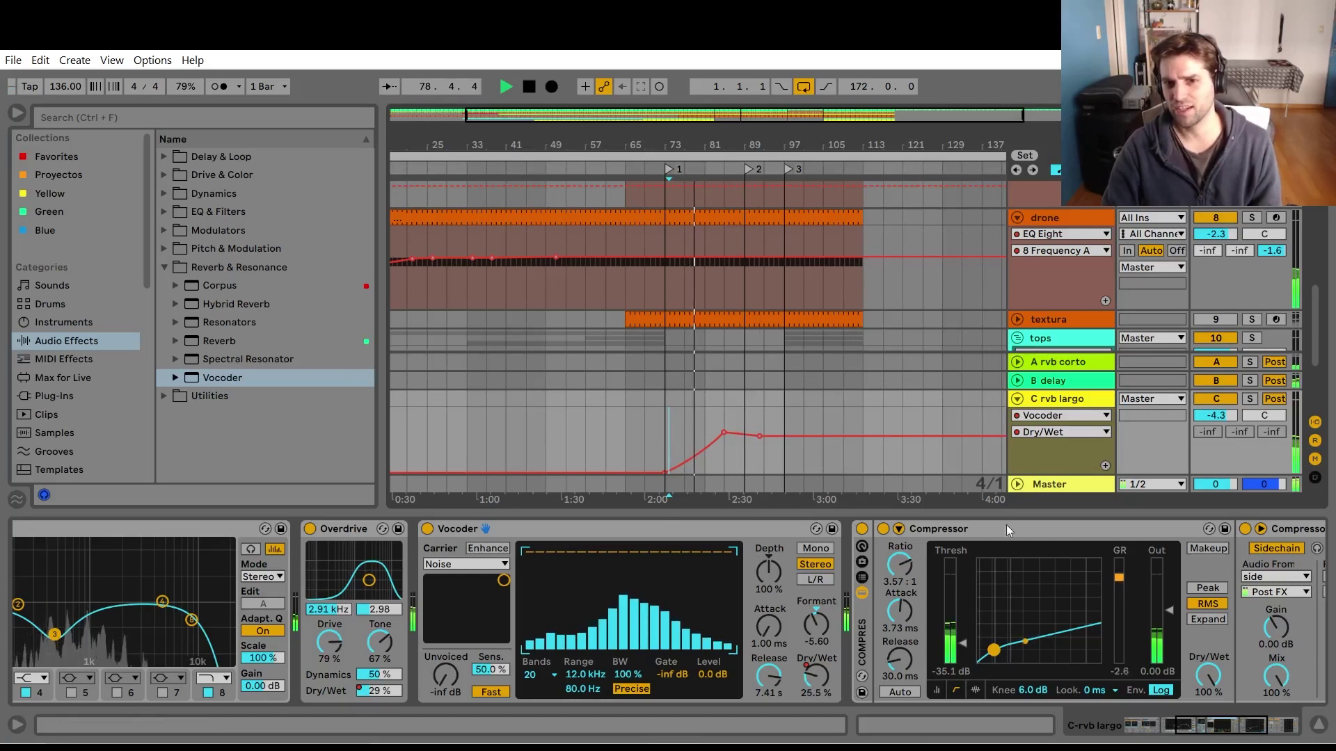
Add Dry/Wet points at bars 97 and about 104, move the peak to 45.4% near bar 87, curve the rise and lower the end.
left_click(784, 436)
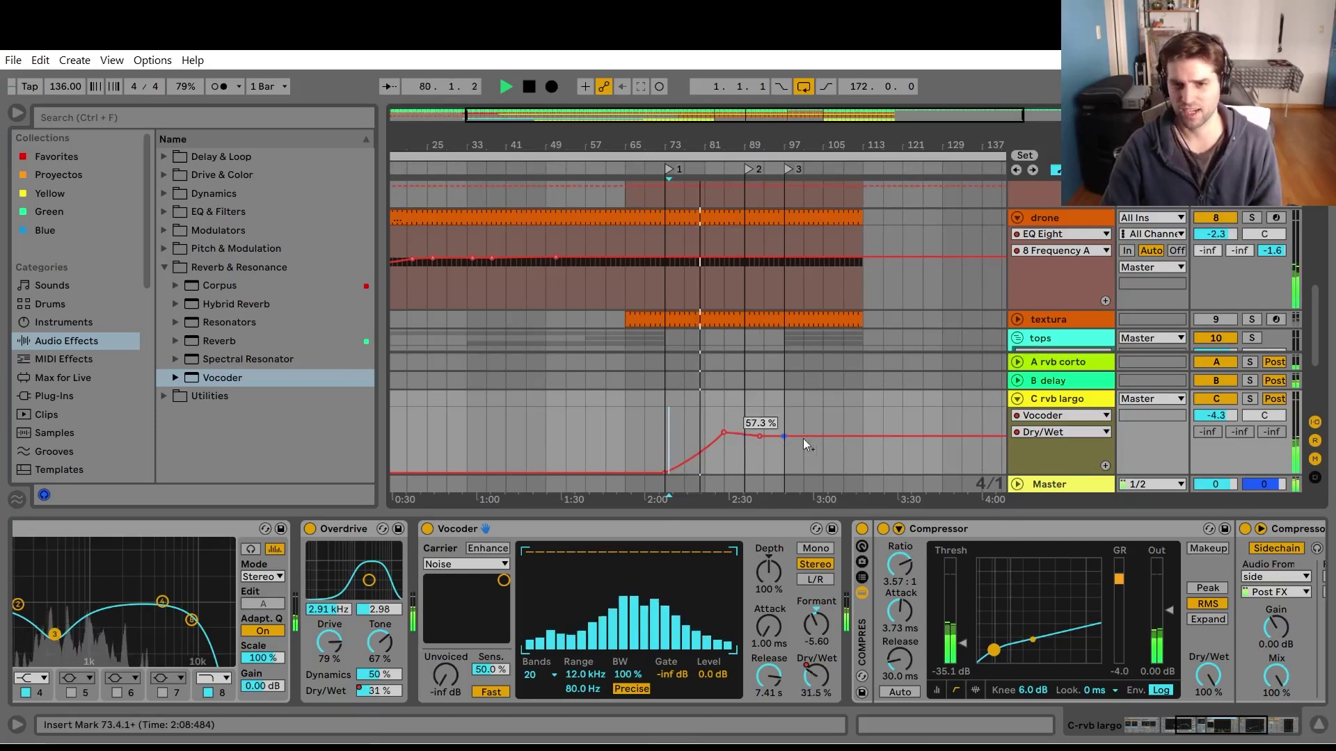
left_click_drag(819, 437, 820, 444)
left_click(728, 432)
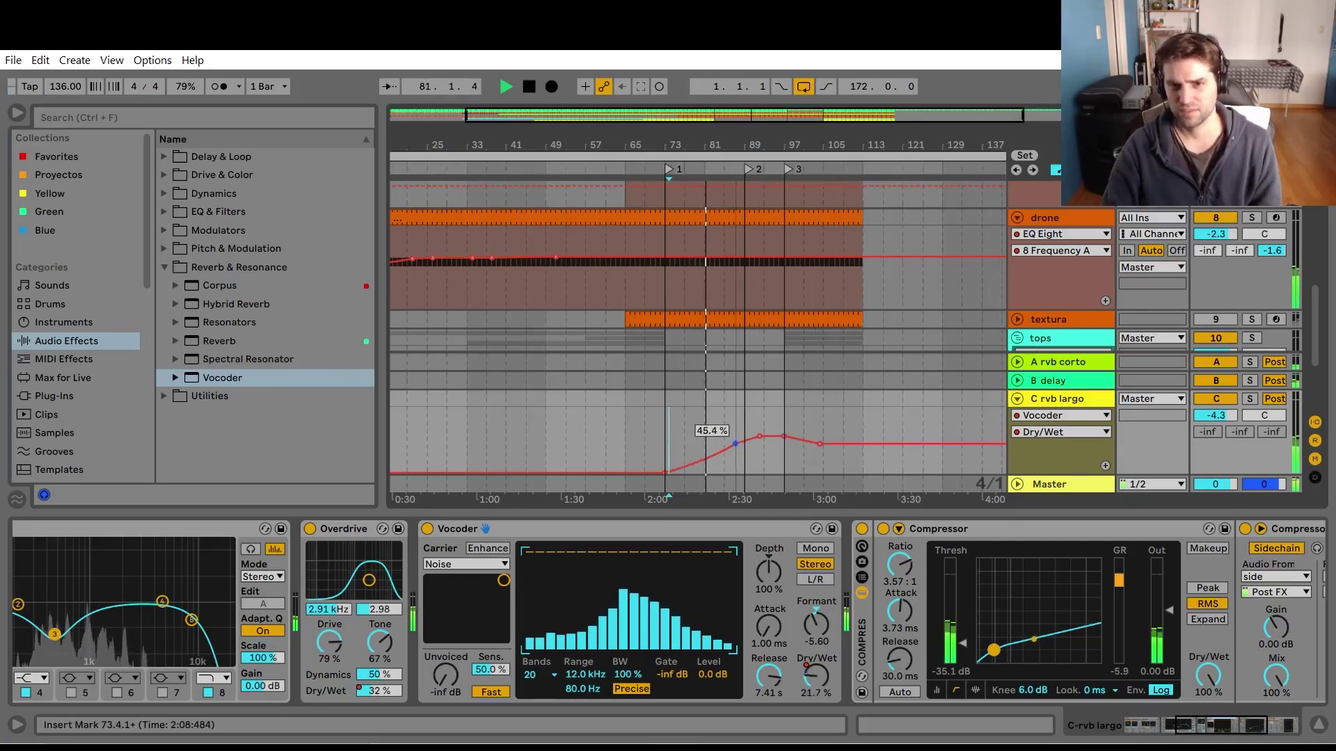
left_click_drag(703, 455, 707, 462)
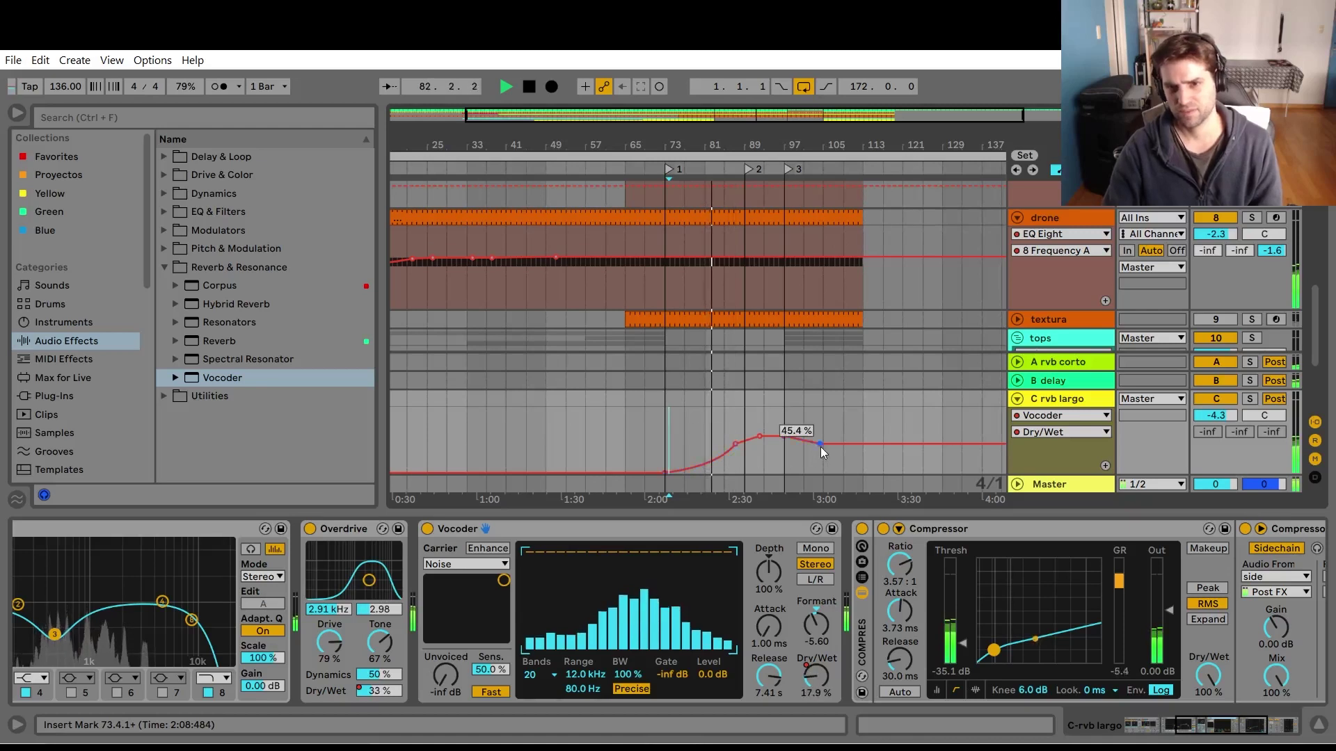
mouse_move(821, 445)
left_mouse_down()
mouse_move(793, 452)
mouse_move(812, 456)
left_mouse_up()
Hide the automation, set the Vocoder's Release to 5.47 s and Formant to -3.54, and attenuate its lower bands in a rising stepped curve.
key("a")
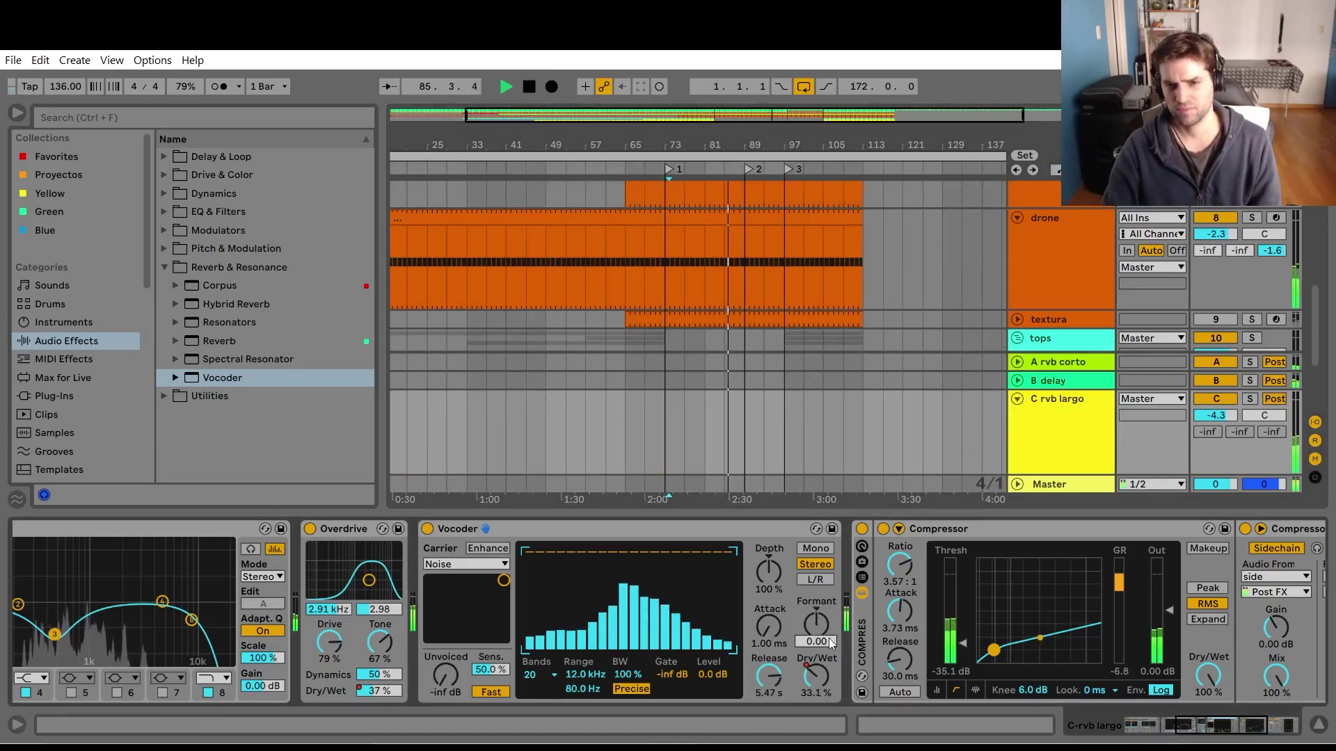
left_click_drag(831, 644, 832, 672)
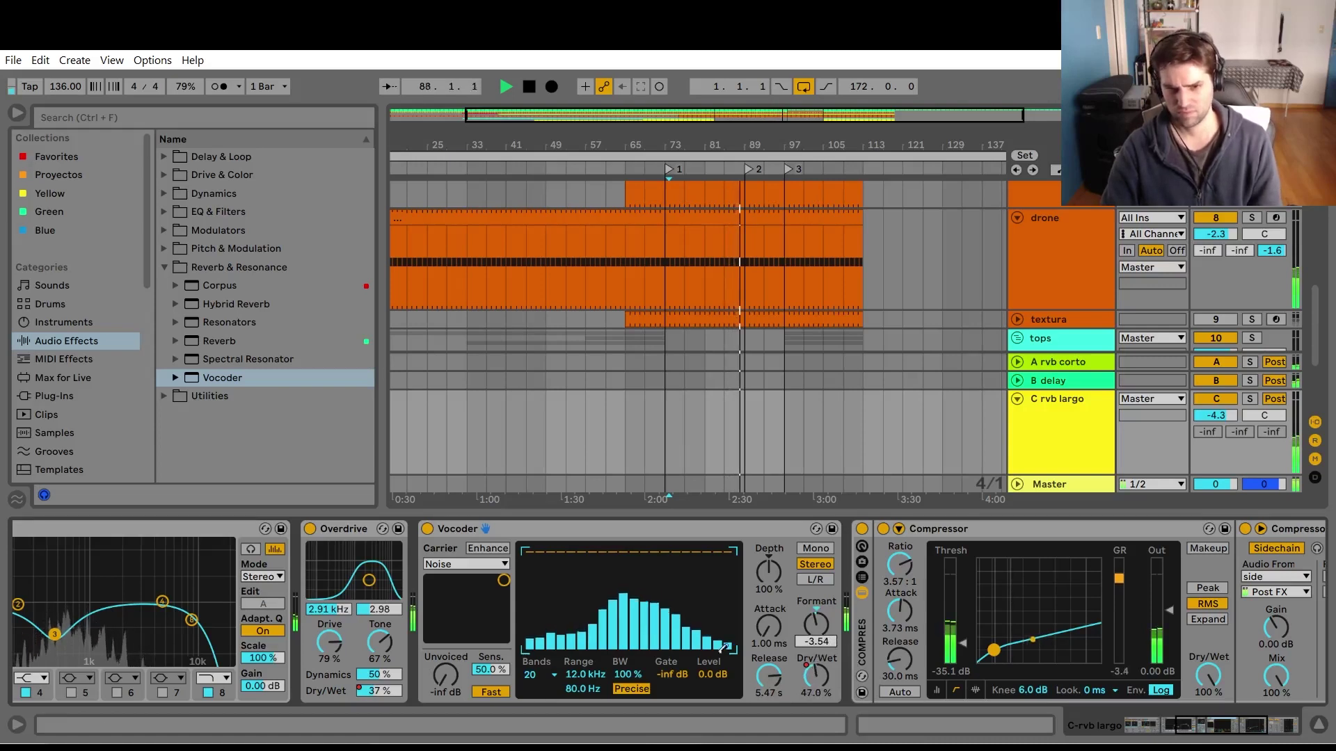
mouse_move(624, 595)
left_mouse_down()
mouse_move(511, 612)
mouse_move(650, 553)
left_mouse_up()
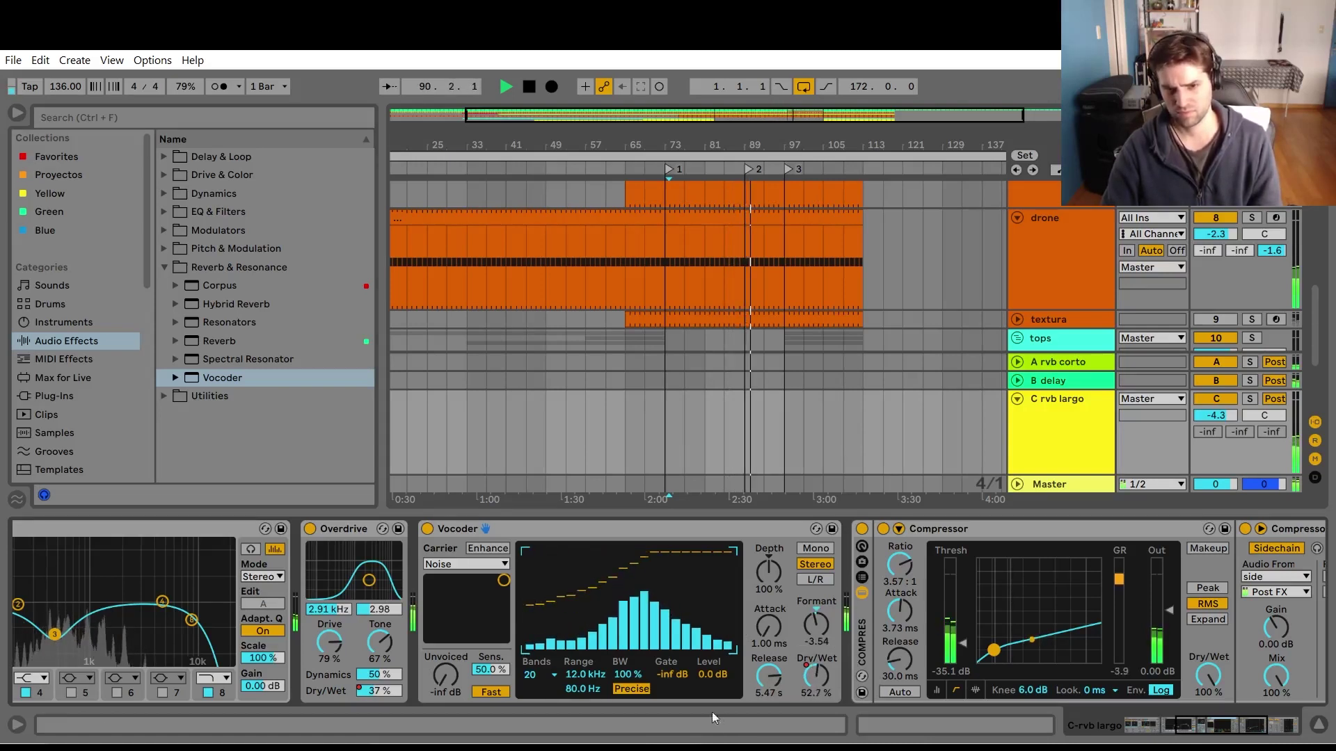
Review the automation lanes and the C rvb largo return's device chain from Reverb to Compressor, with the automation hidden again.
key("a")
key("ctrl+alt+l")
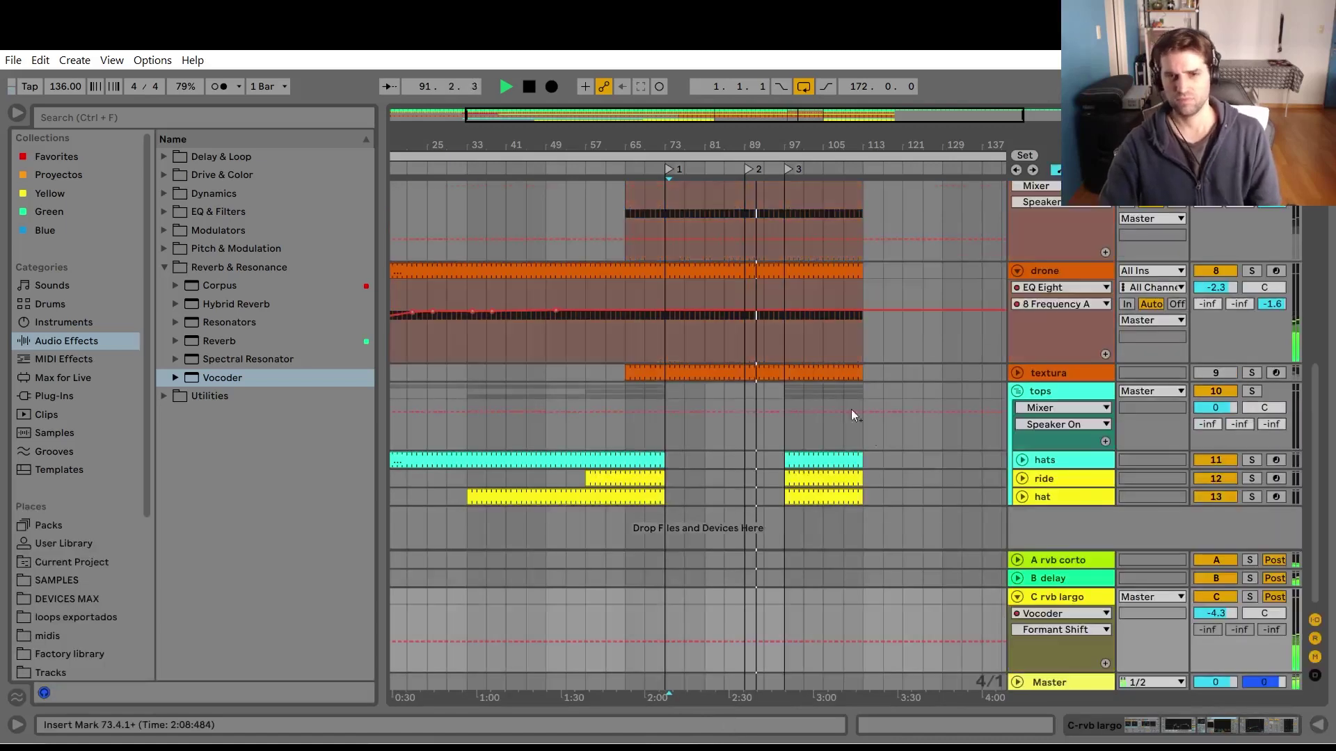
key("a")
key("ctrl+alt+l")
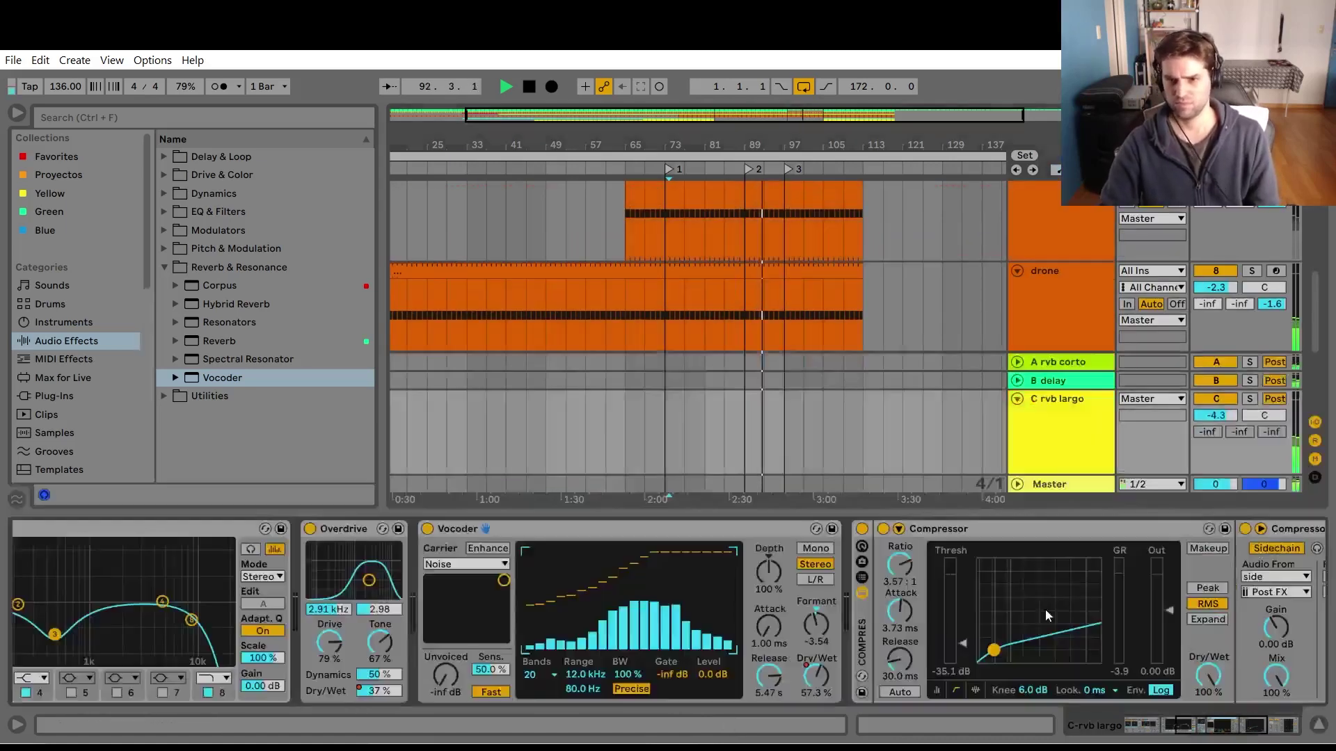
left_click_drag(1220, 725, 1169, 726)
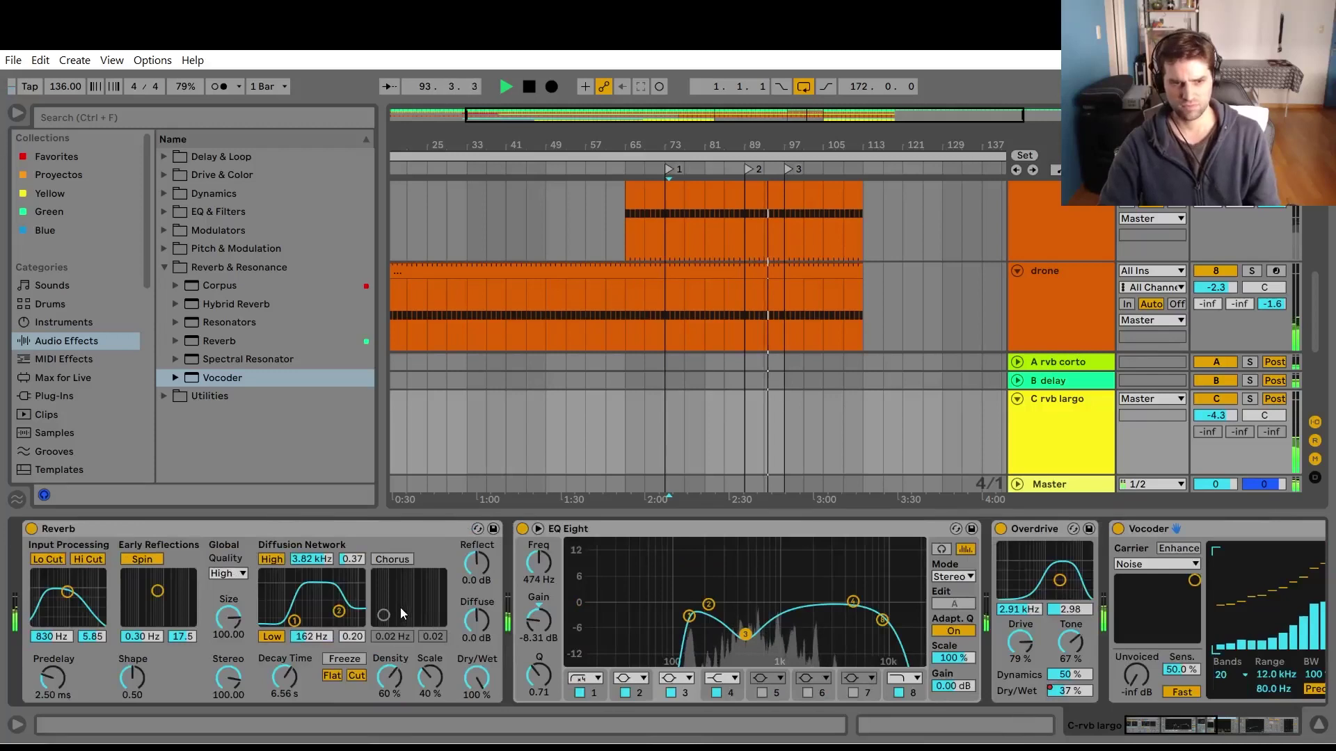
key("ctrl+alt+l")
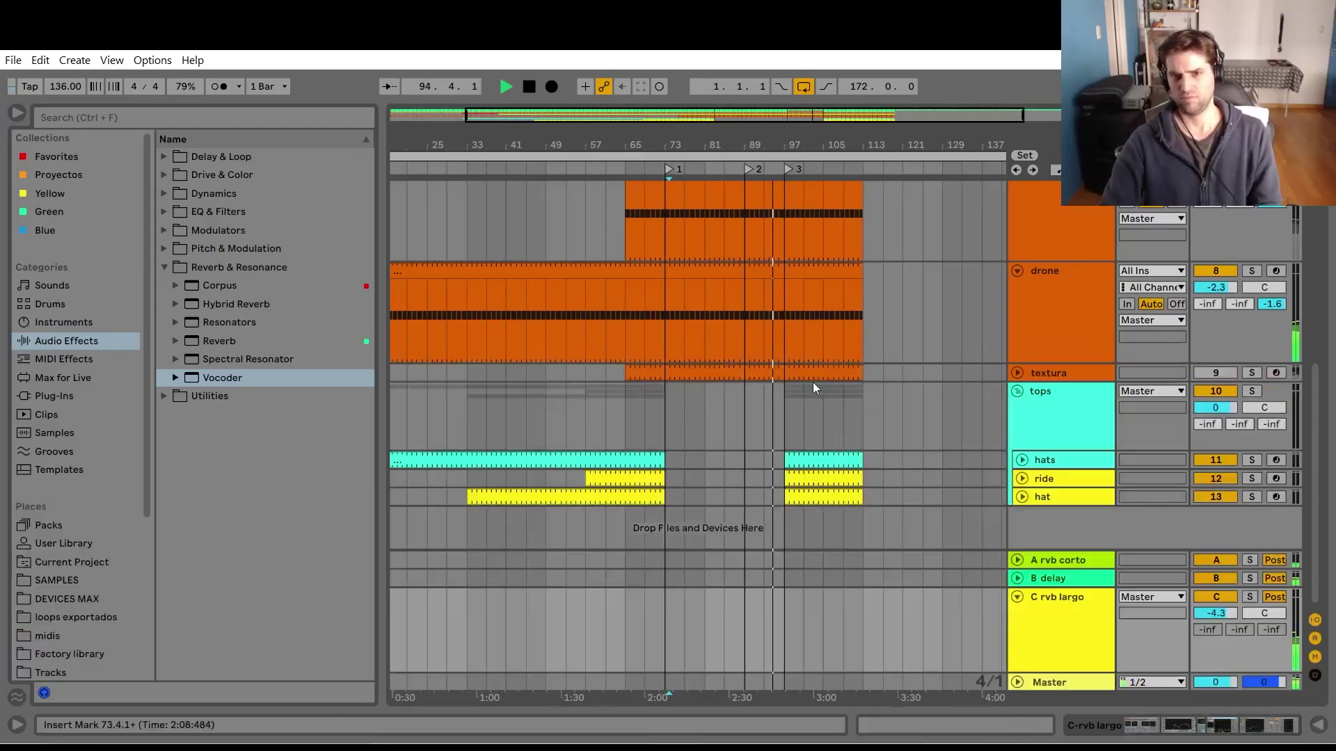
Collapse all tracks in the arrangement and expand the tops group to show its hats, ride and hat tracks.
scroll(813, 382, "up", 5)
scroll(918, 394, "up", 5)
scroll(904, 401, "down", 2)
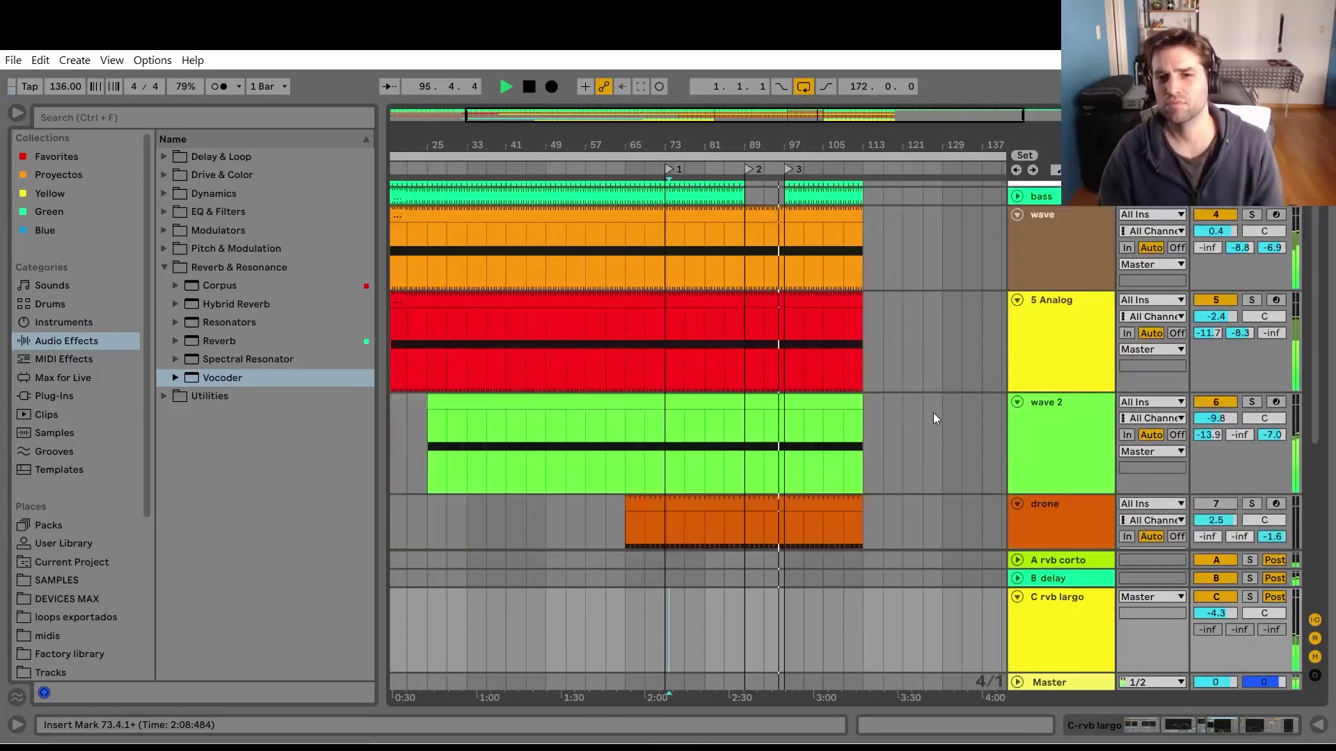
left_click(924, 393)
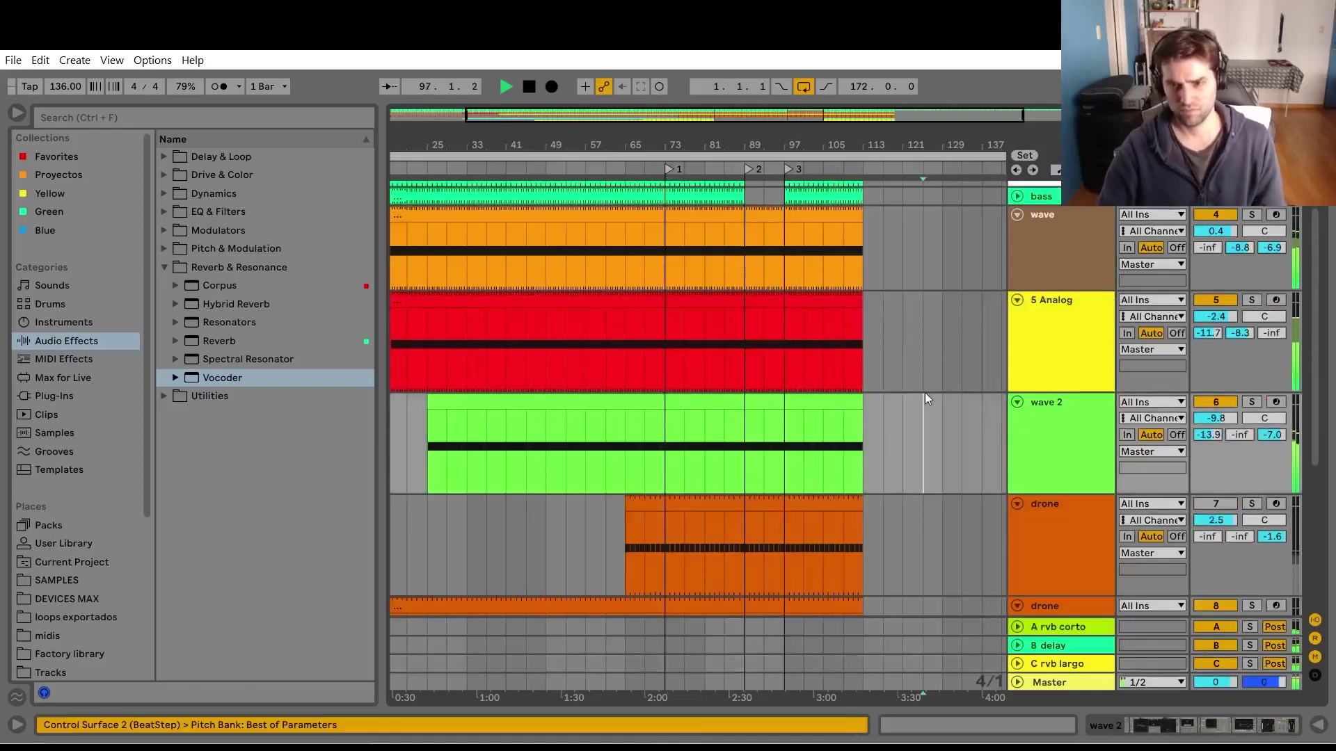
key("alt+u")
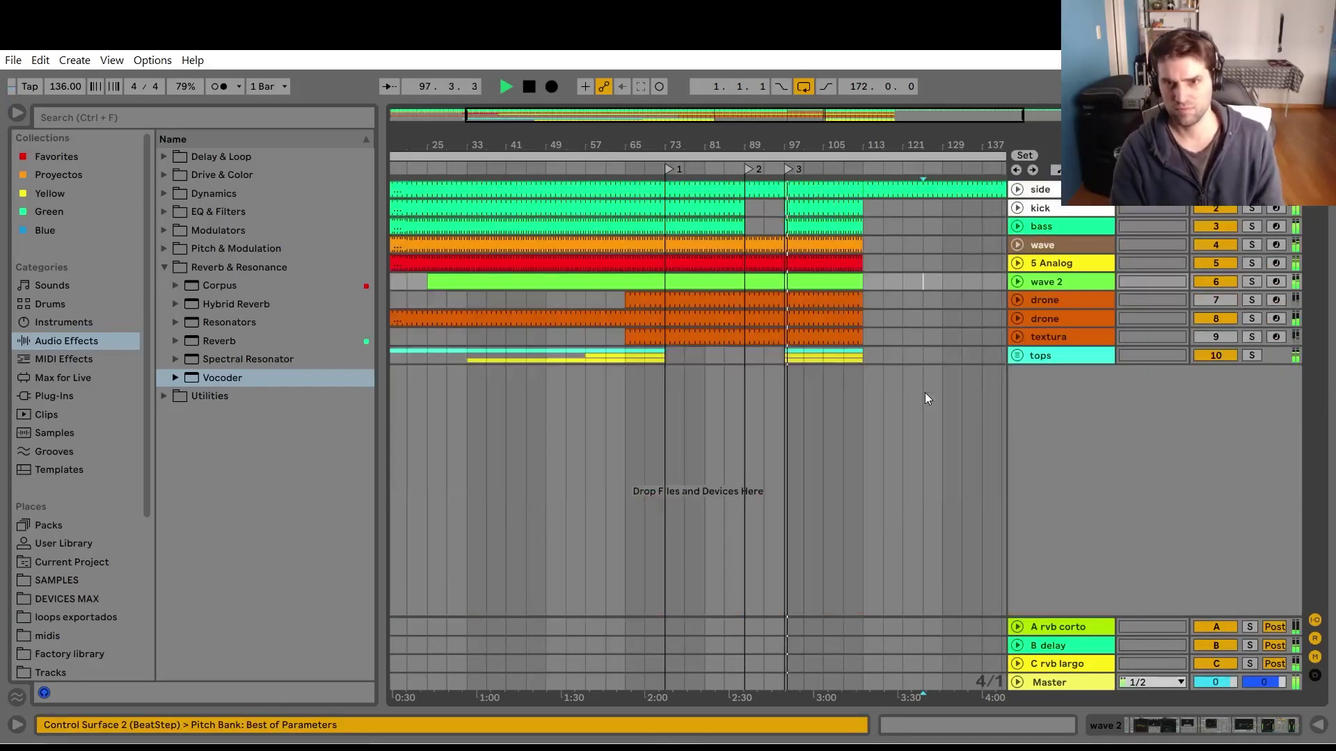
left_click(1015, 355)
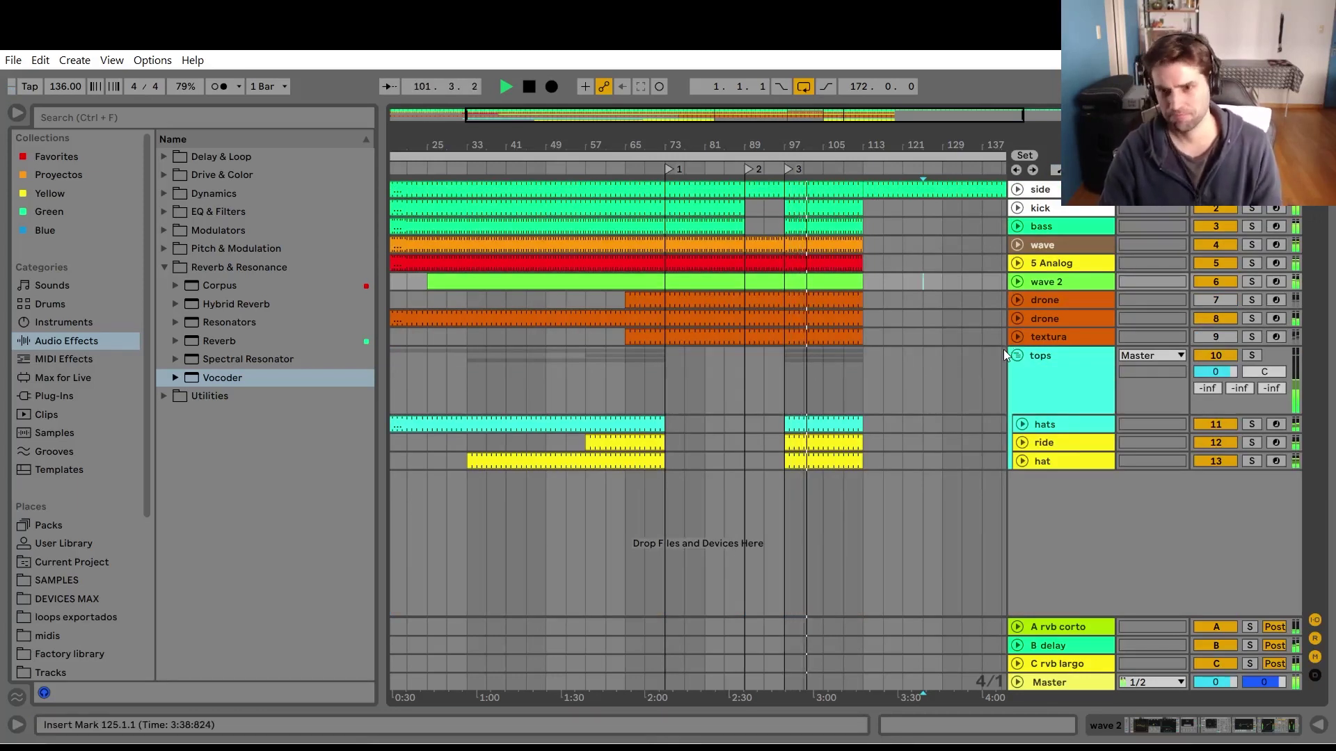
Open drone track 8's devices, try its EQ Eight filter 8 frequency at 3.37 kHz and re-enable the overridden automation.
left_click(1017, 318)
double_click(1042, 327)
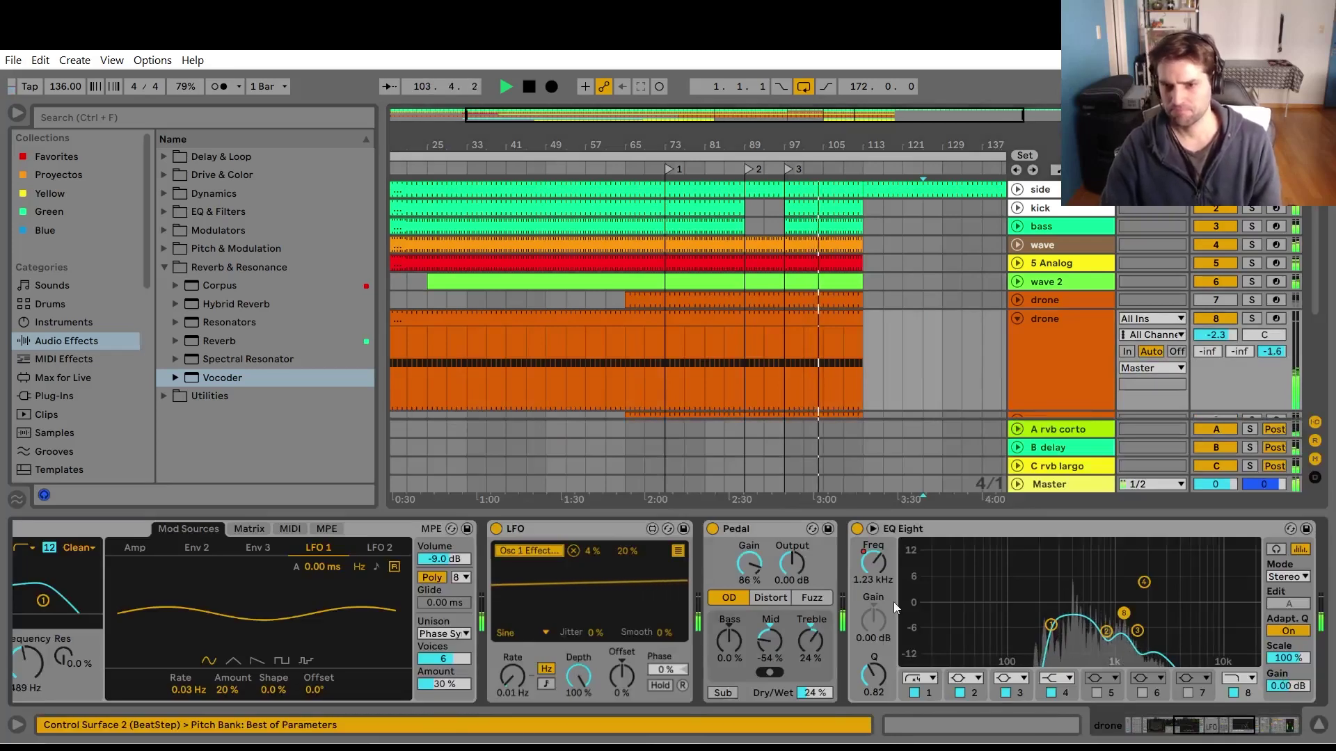
left_click_drag(874, 562, 903, 559)
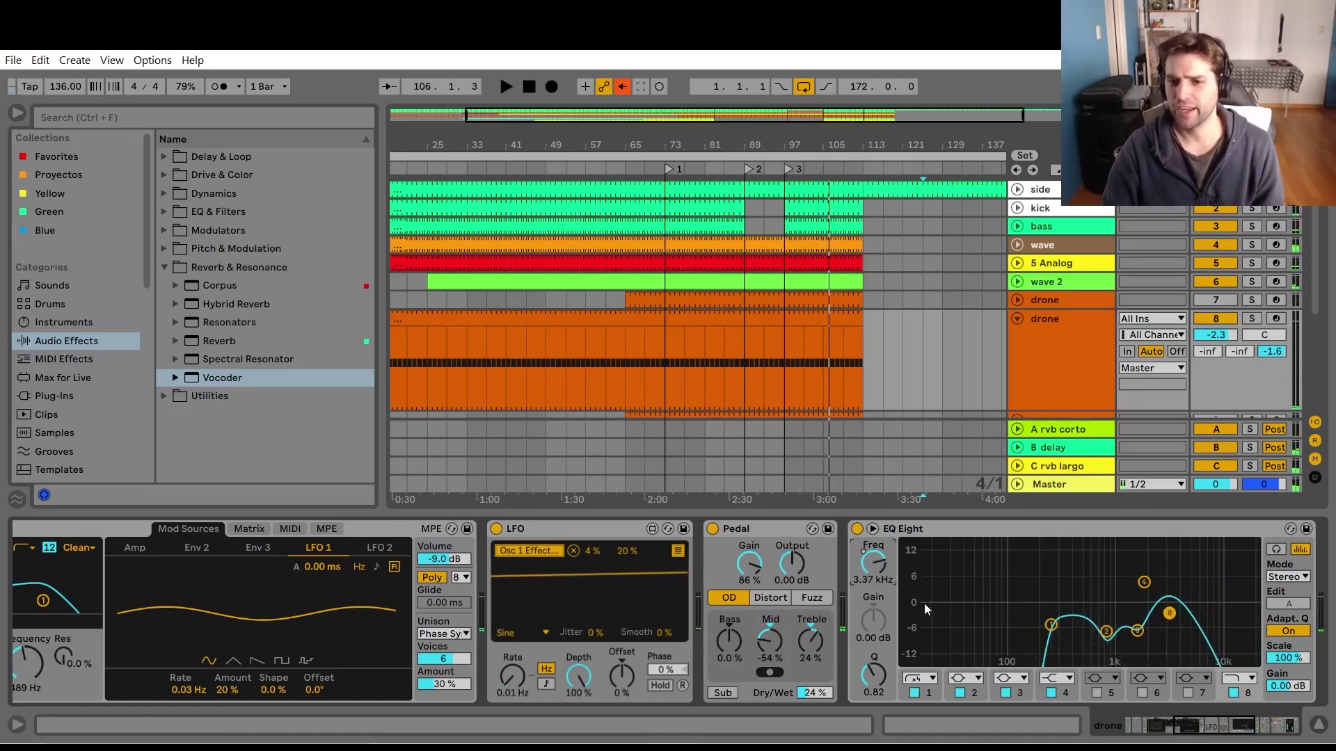
left_click(624, 85)
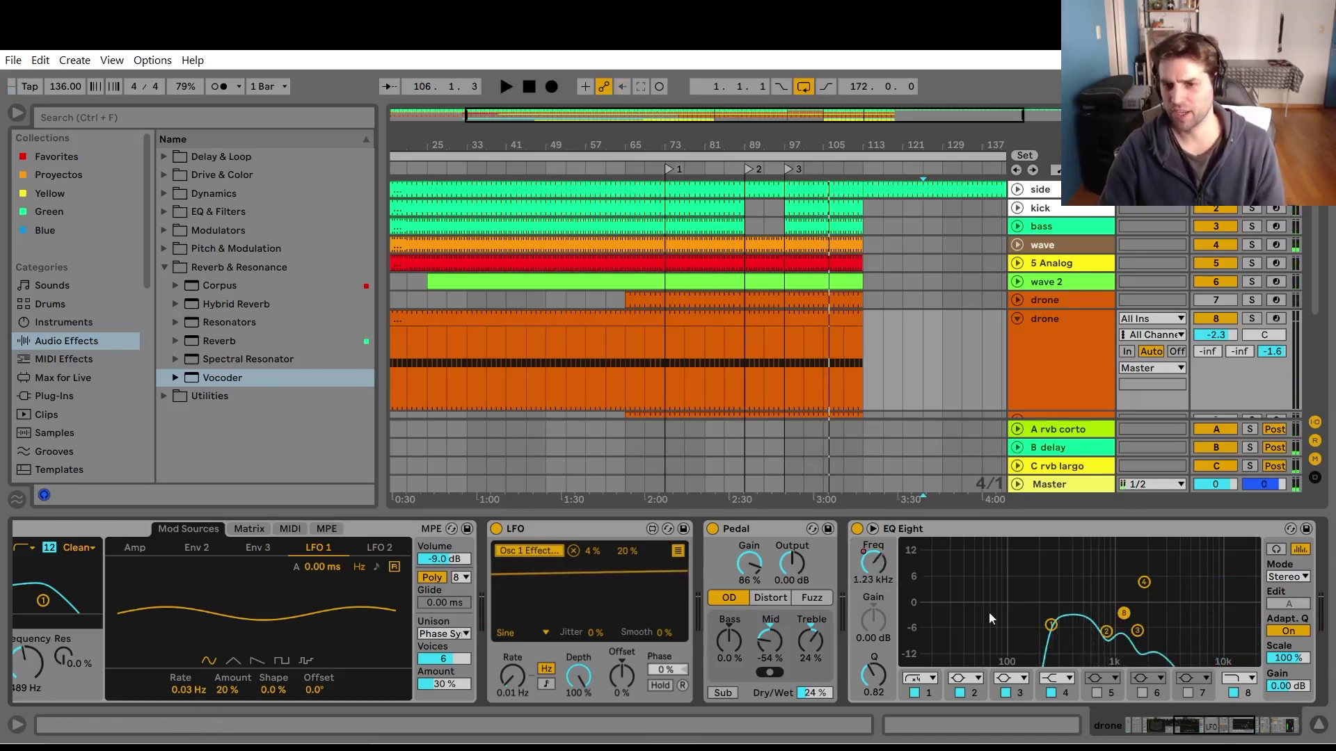
Show drone track 8's EQ Eight 8 Frequency automation, draw a rise to 10.1 kHz at bar 97 and audition it soloed.
right_click(861, 576)
left_click(899, 587)
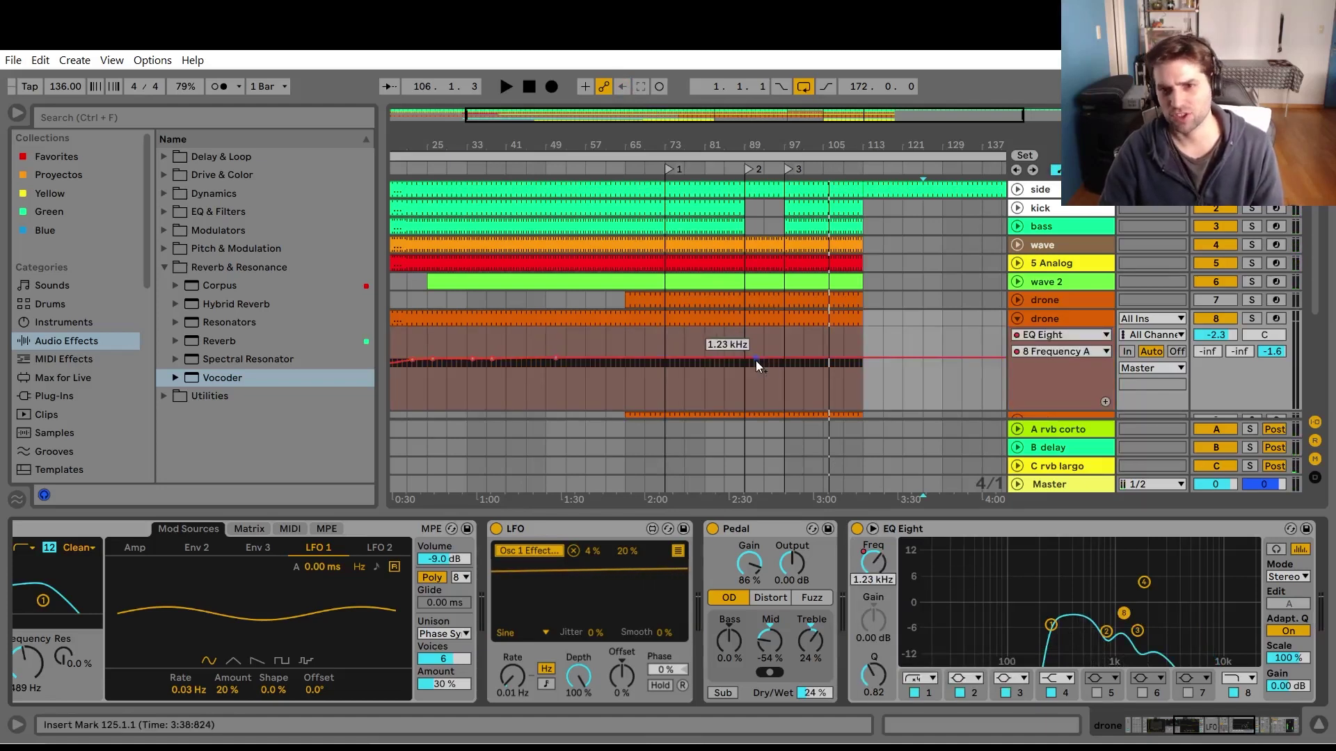
left_click_drag(784, 359, 784, 335)
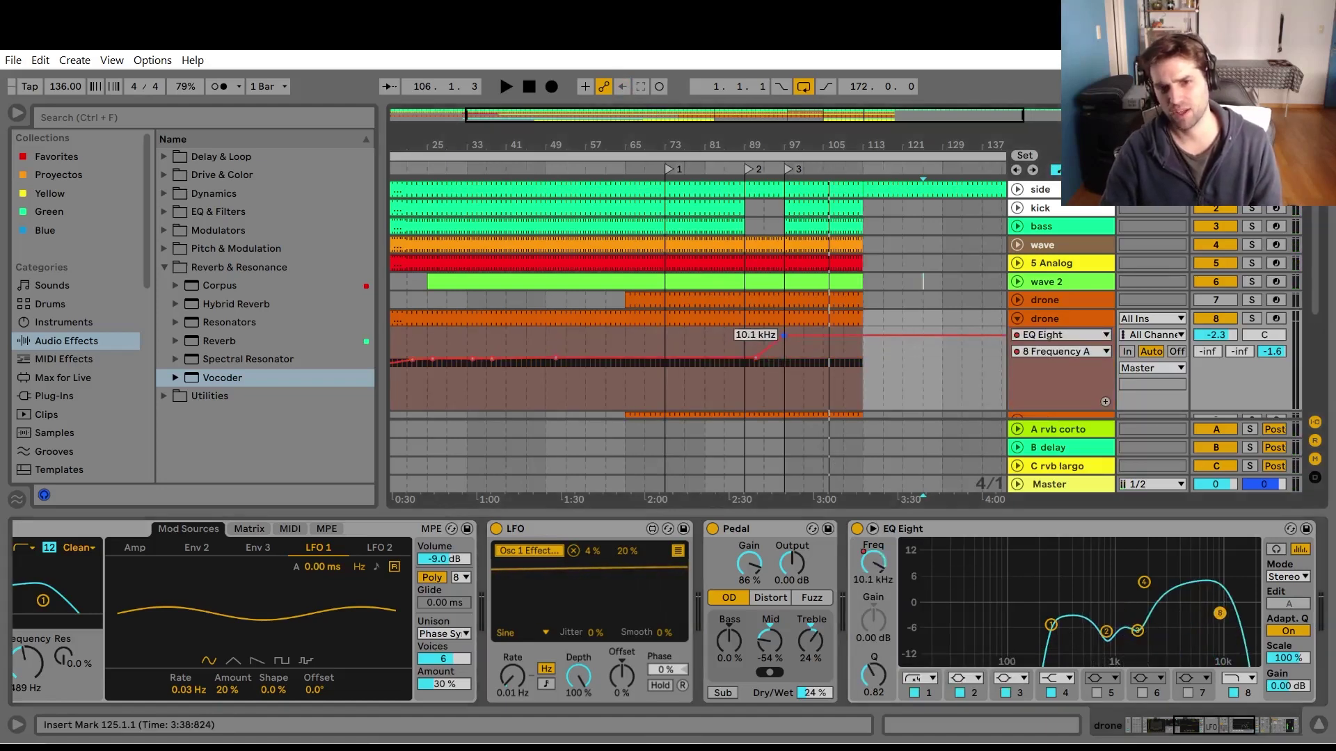
left_click(779, 370)
key("space")
left_click(1252, 320)
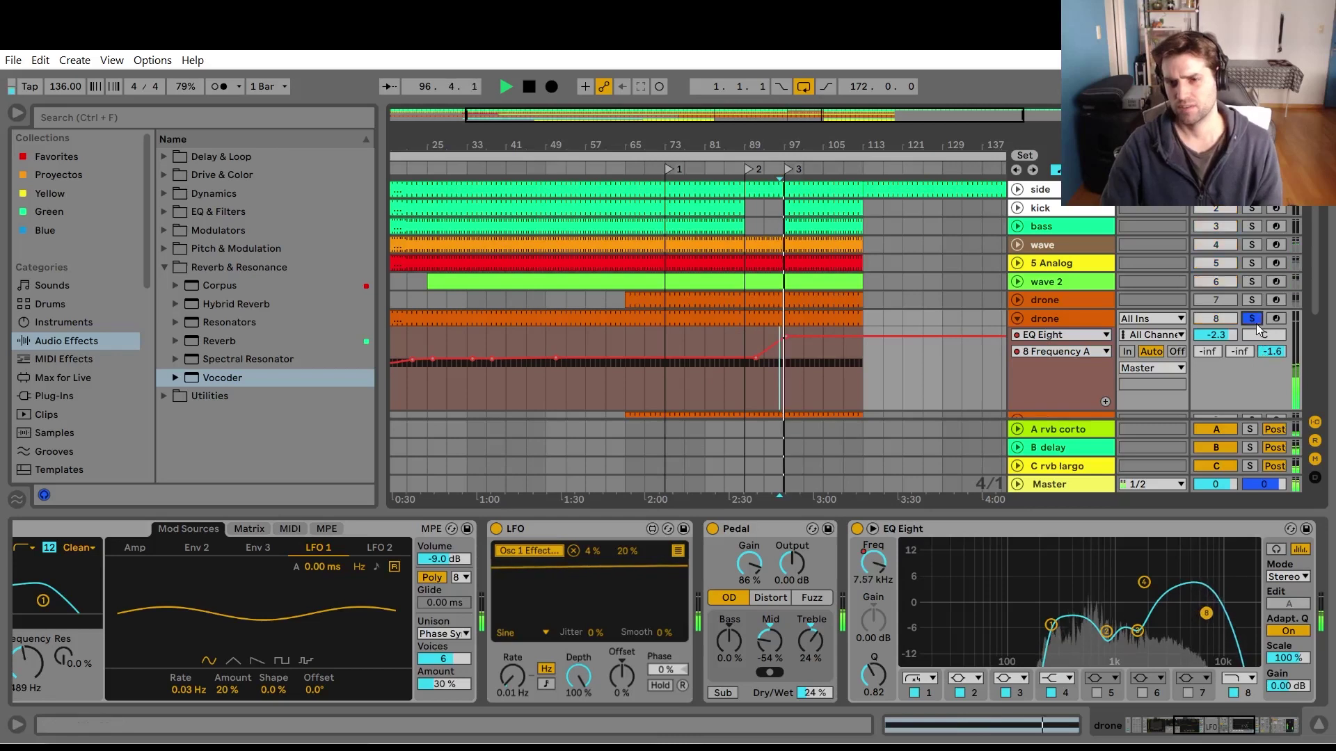
Lower the bar 97 frequency point to about 3.08 kHz, unsolo the drone track, and hide the automation and device view.
left_click_drag(770, 349, 786, 348)
left_click(1253, 319)
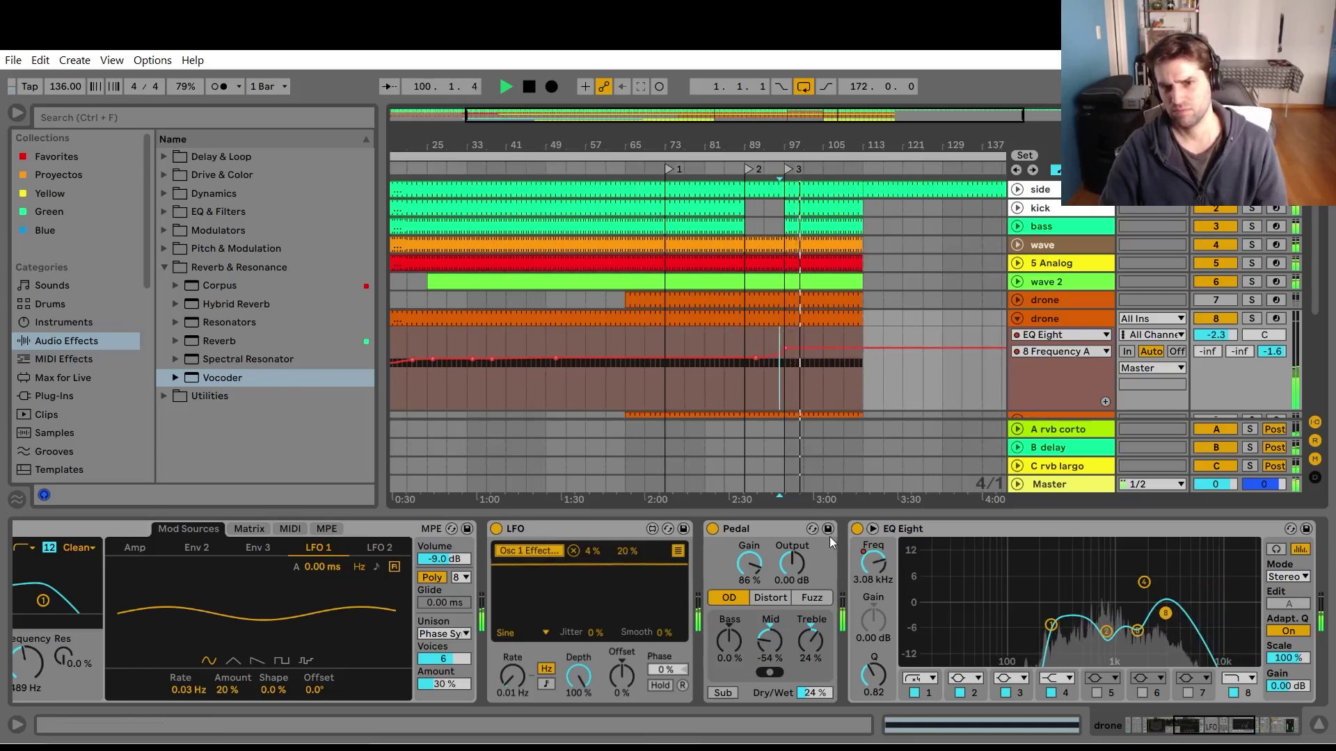
key("a")
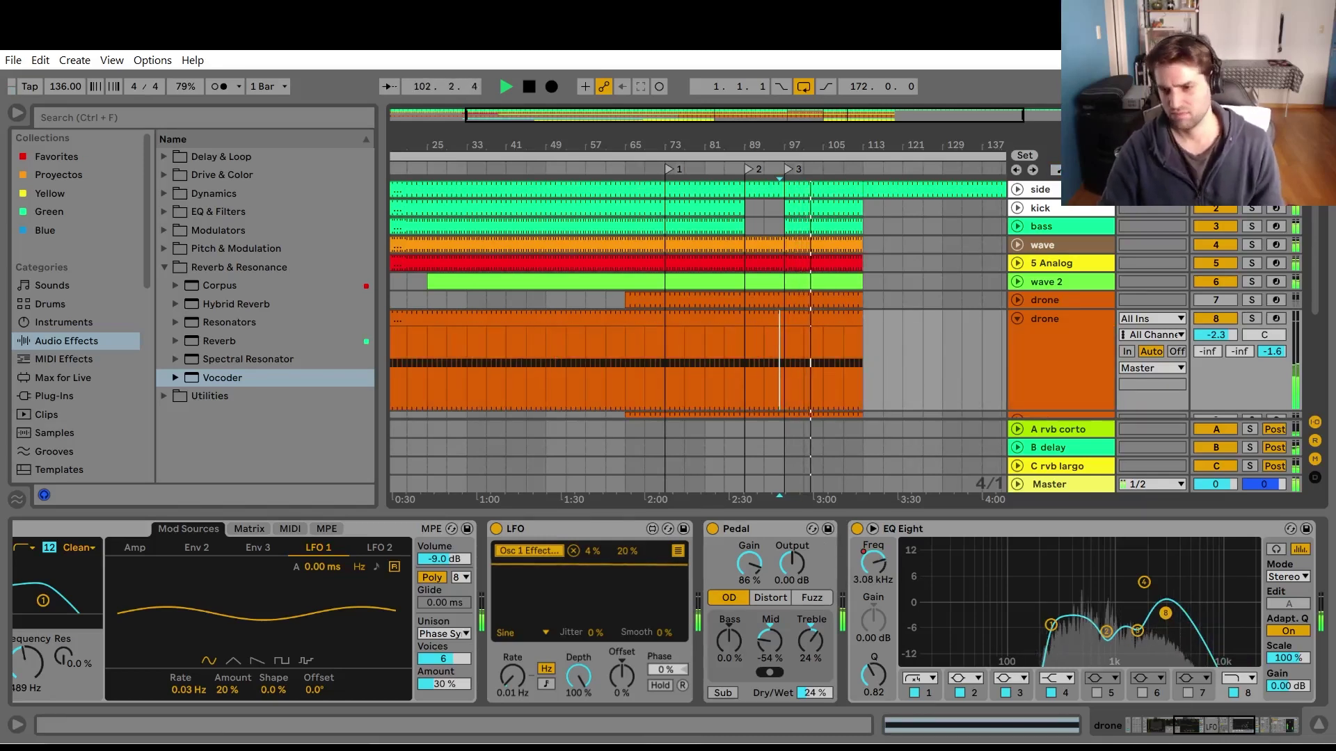
key("ctrl+alt+l")
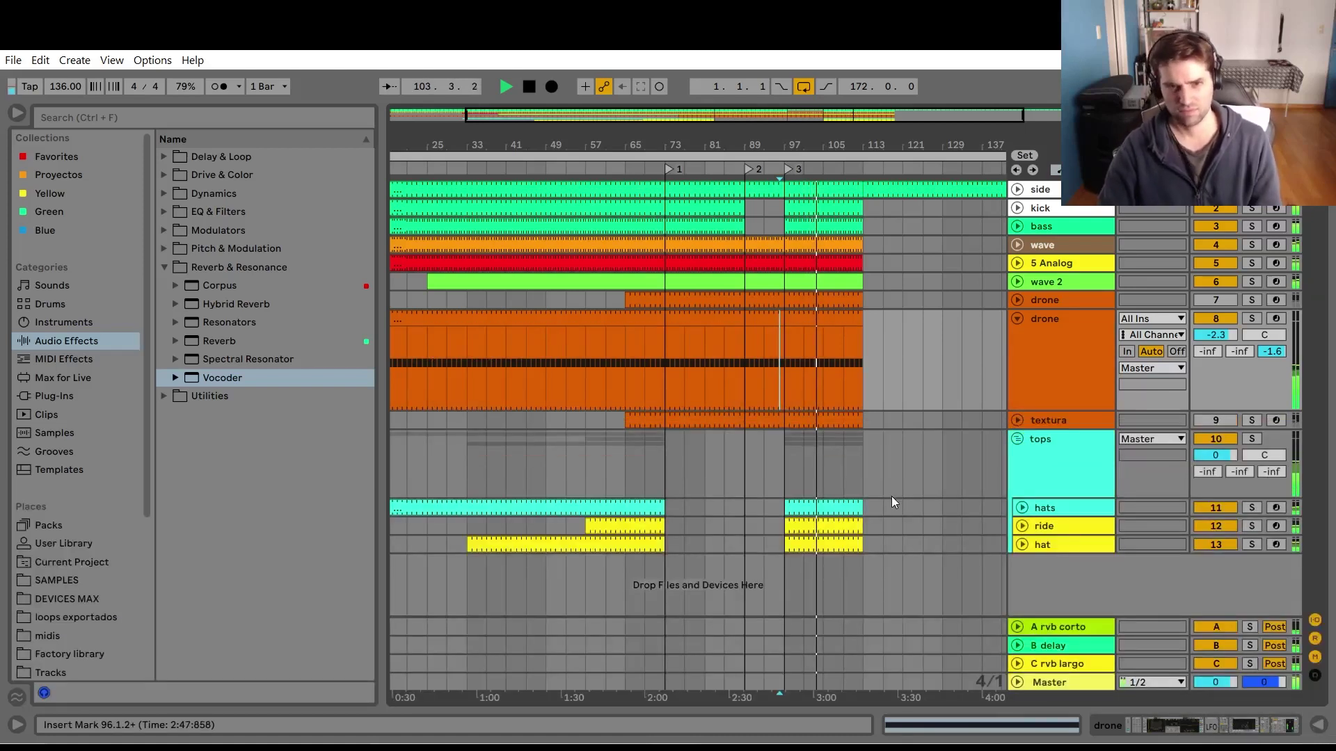
Play the arrangement from bar 105 and bar 57, stop, and examine the sections between bars 89 and 121.
key("space")
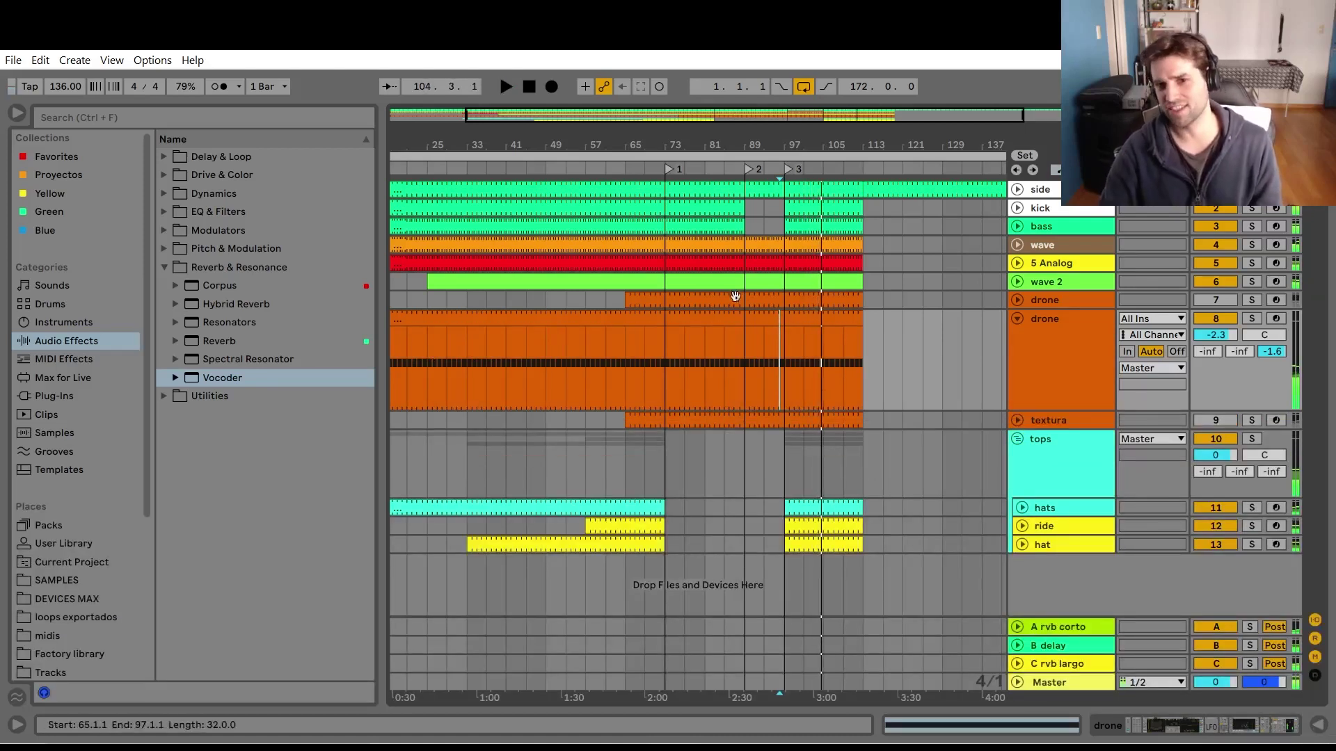
left_click(784, 335)
key("space")
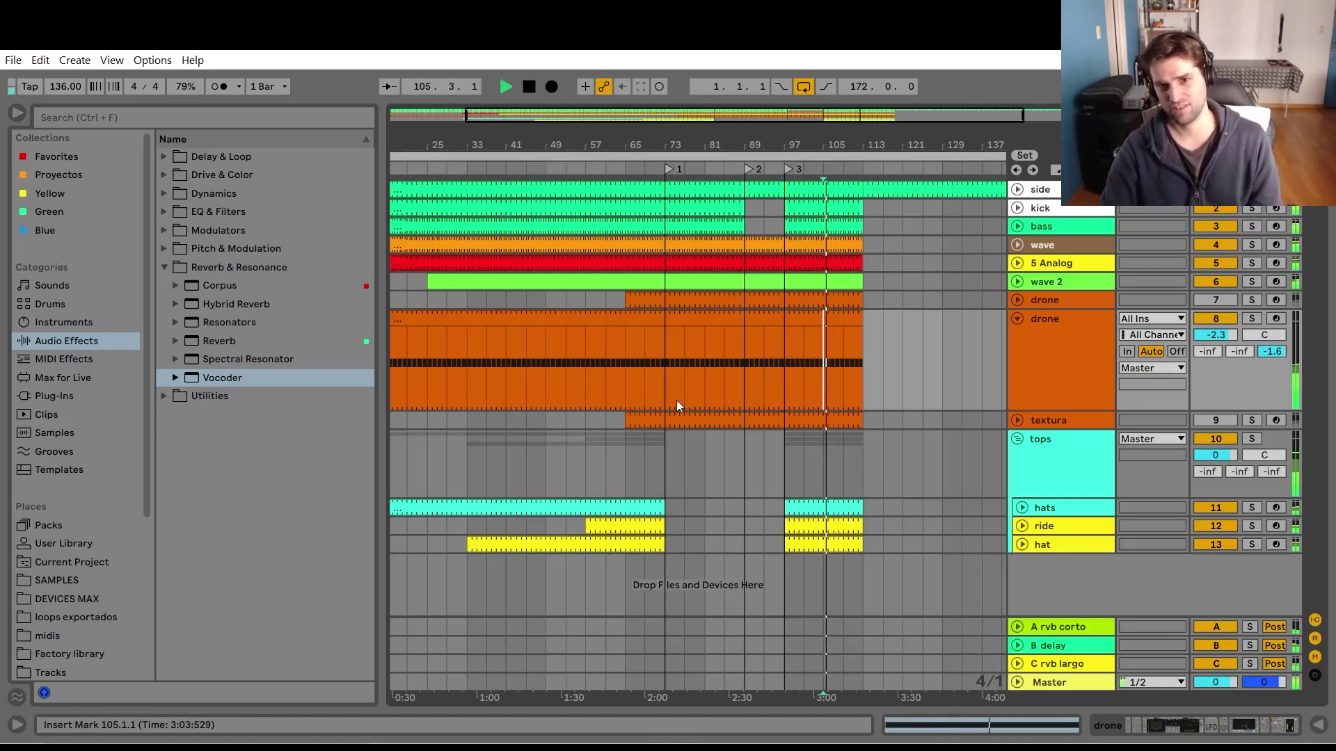
left_click(586, 370)
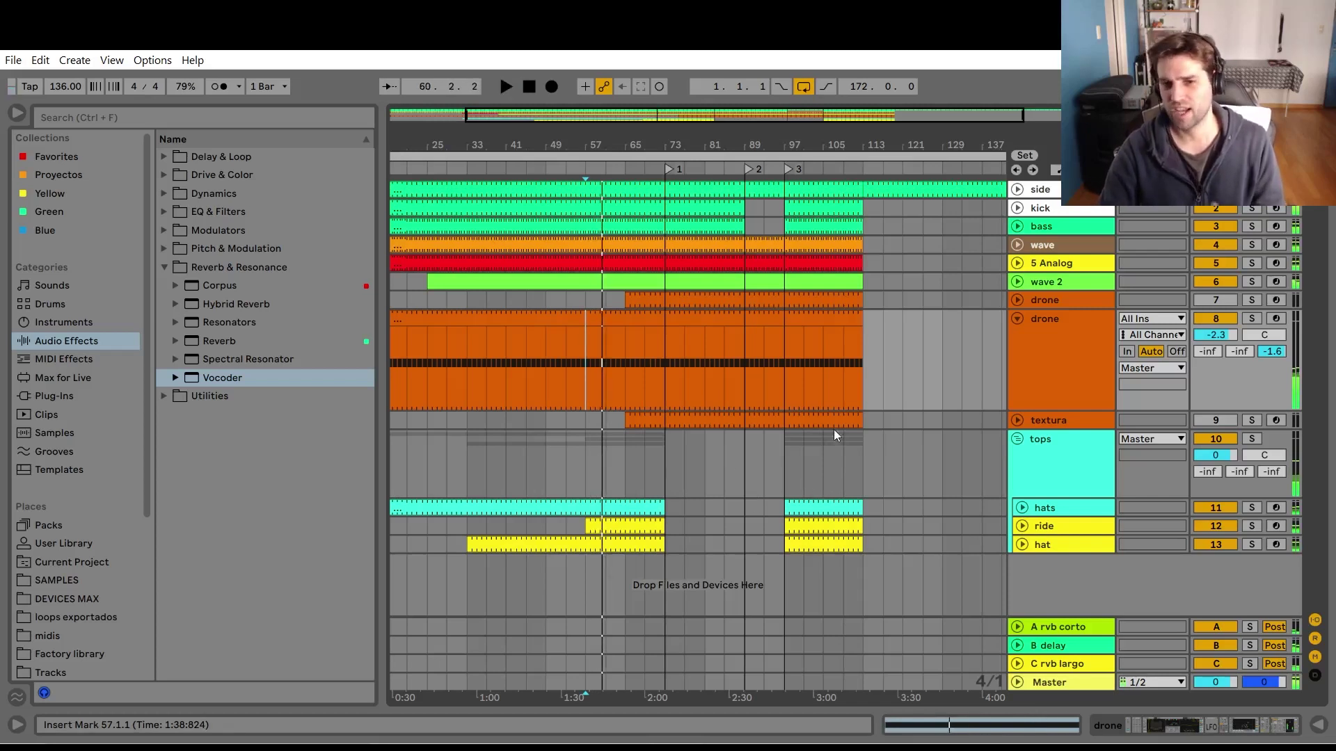
left_click(822, 386)
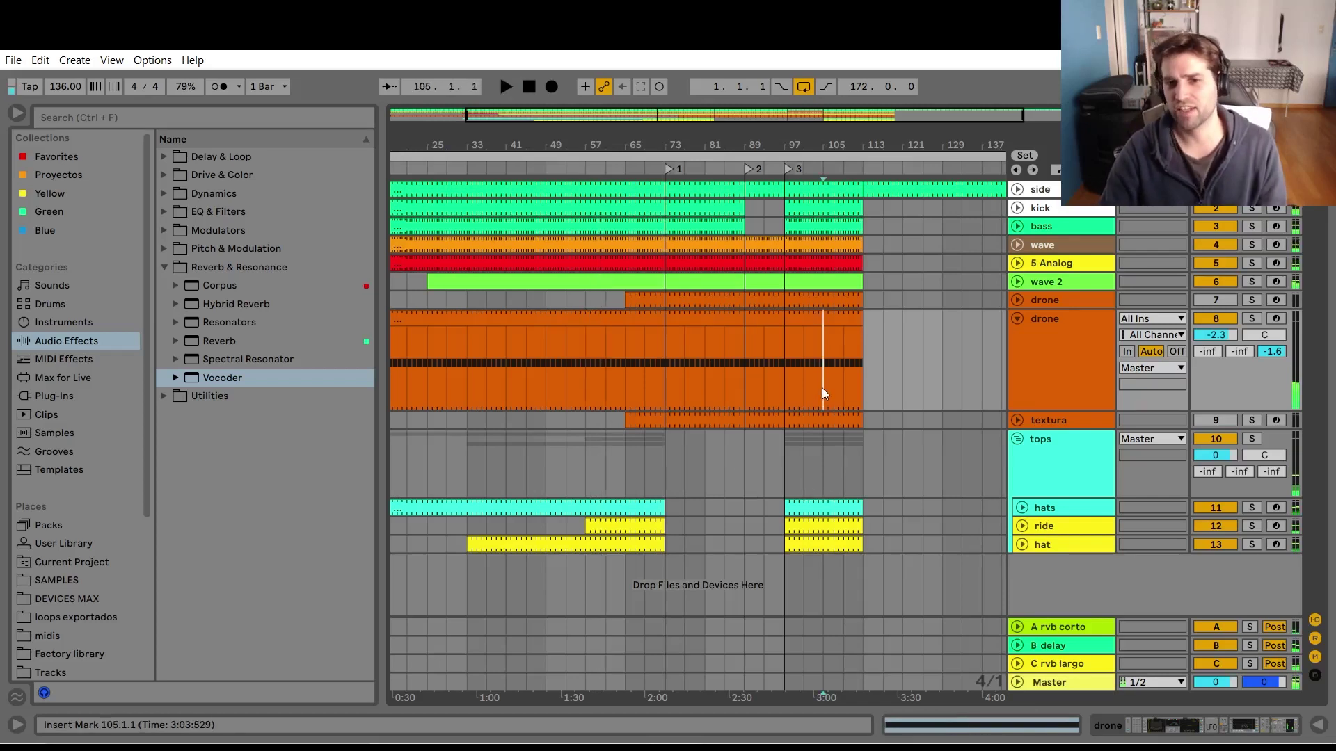
left_click(896, 384)
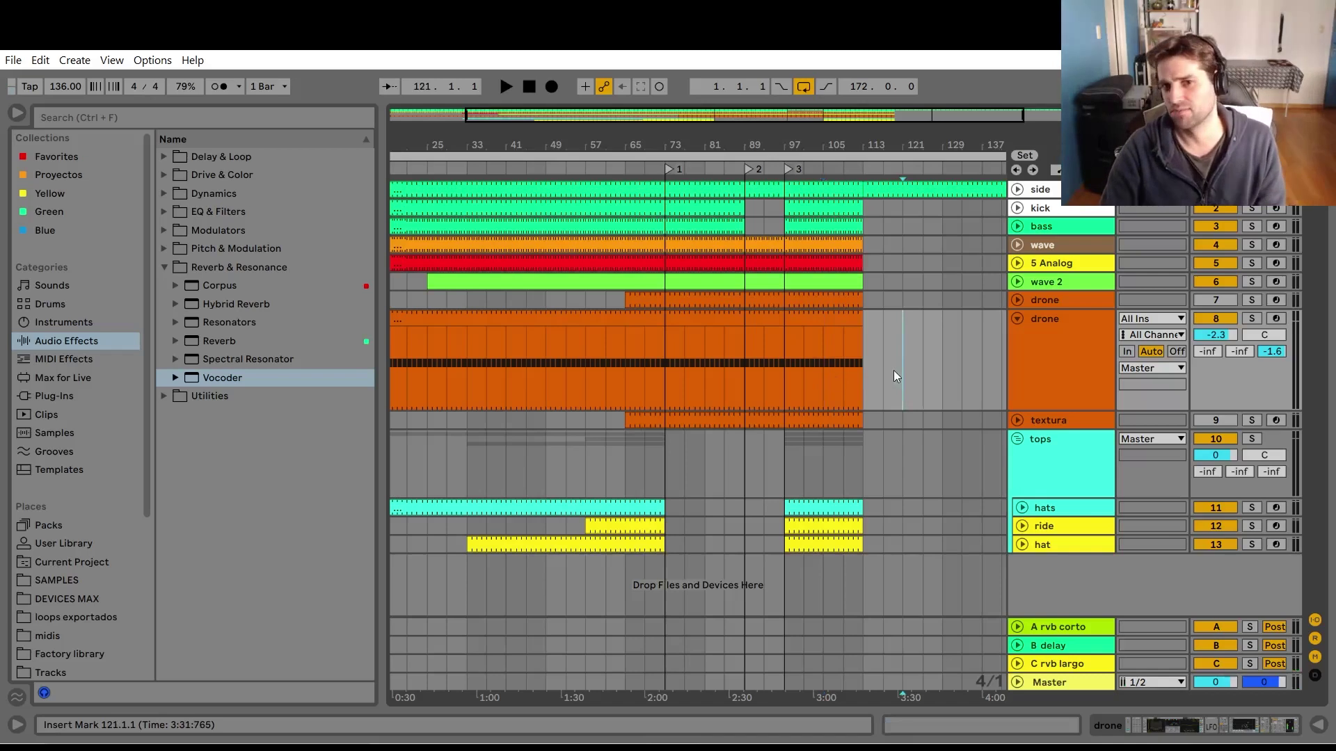
left_click(803, 357)
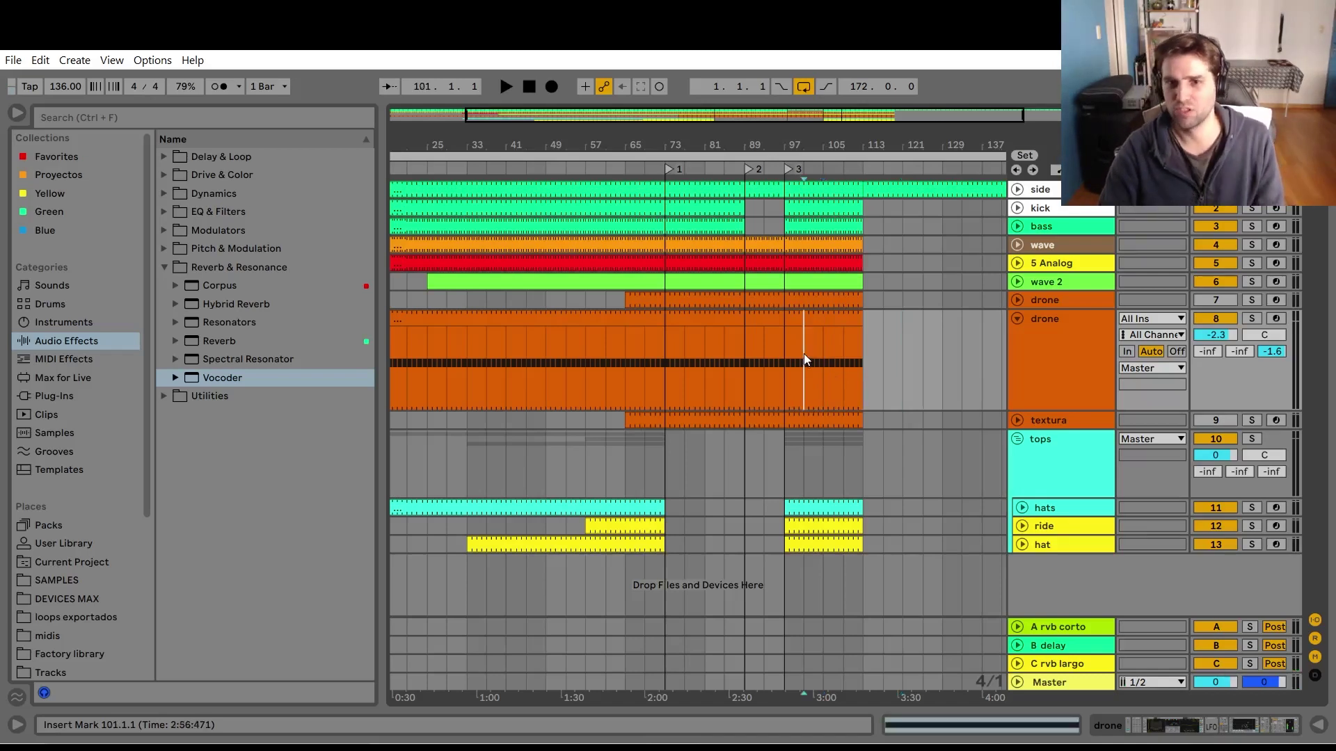
left_click(745, 479)
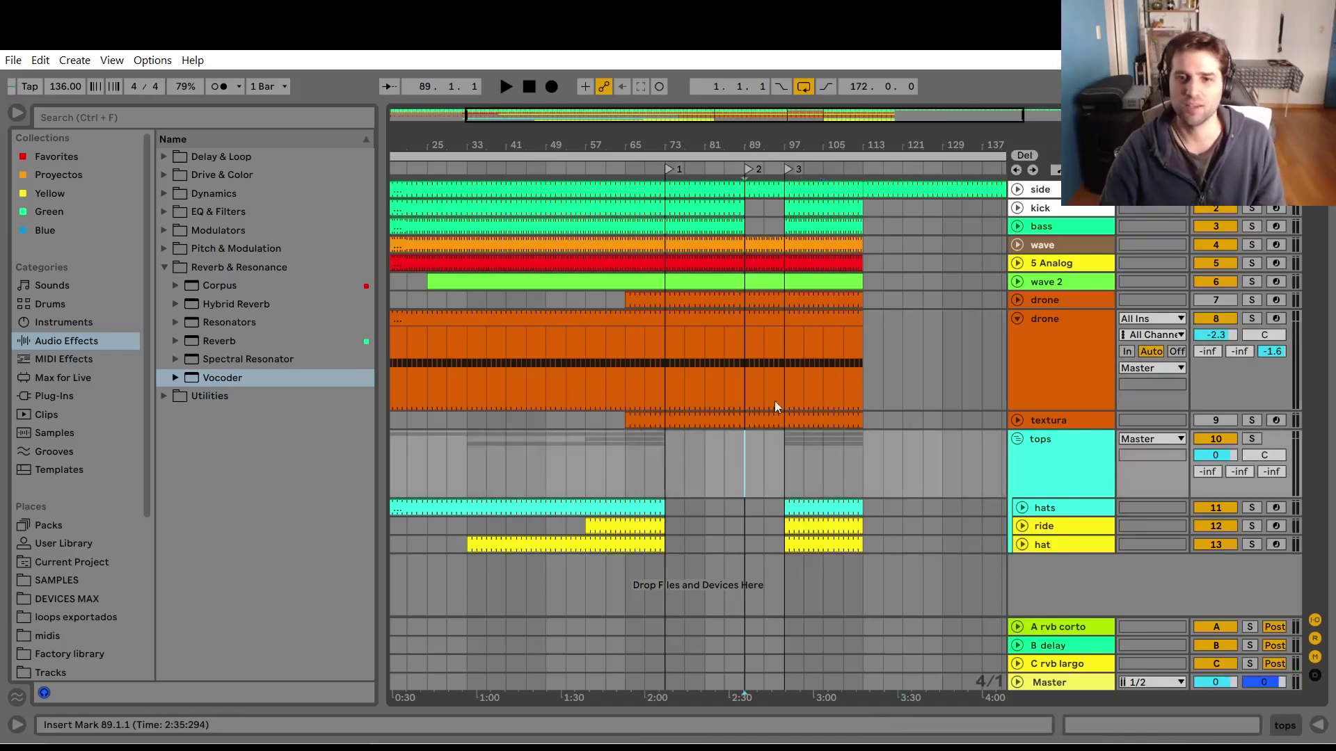
left_click(838, 385)
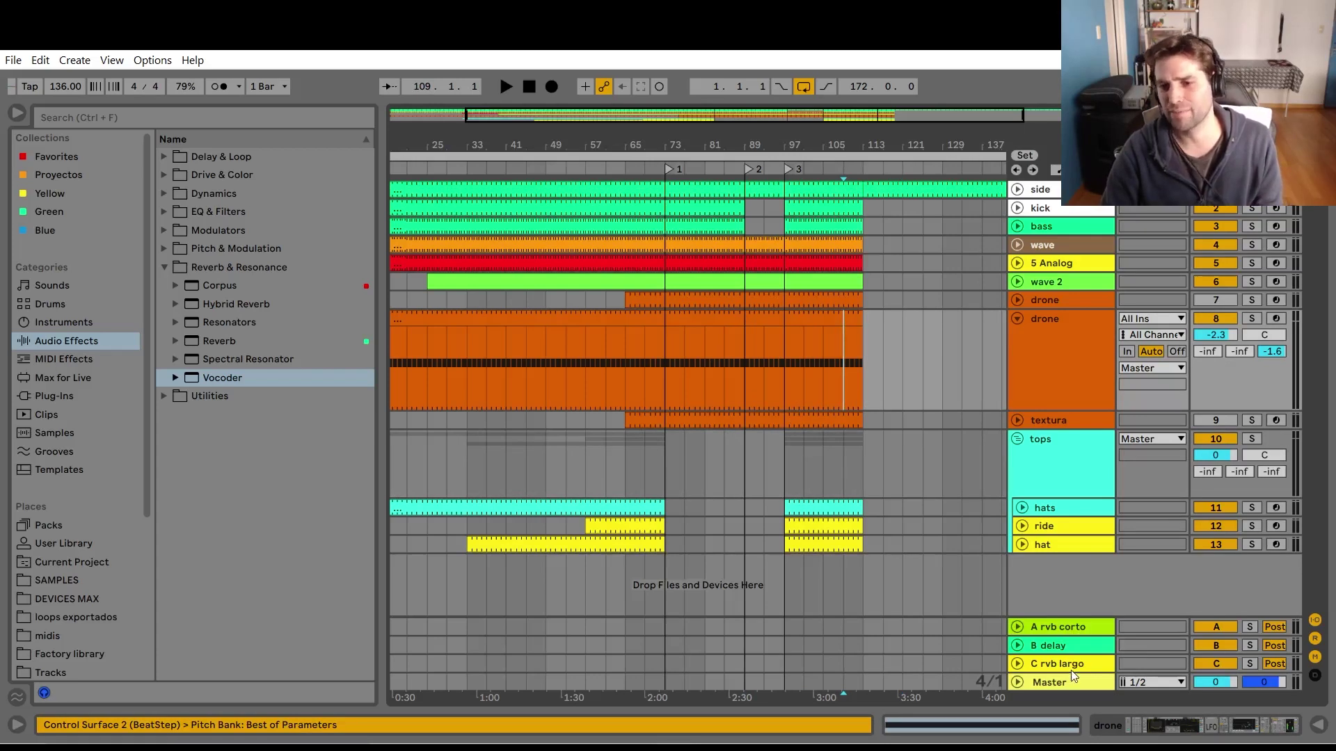
View the C rvb largo return's effect chain and hide the device view again.
left_click(1071, 670)
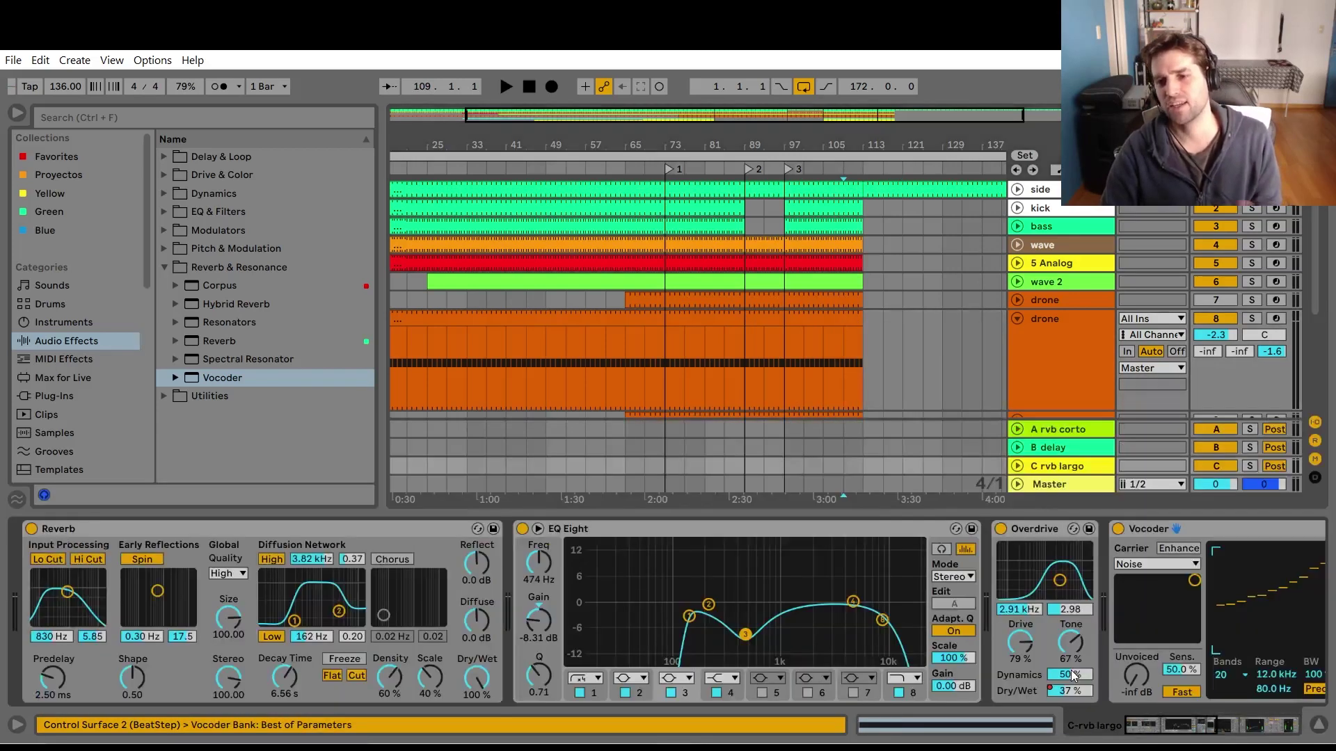
left_click(1065, 467)
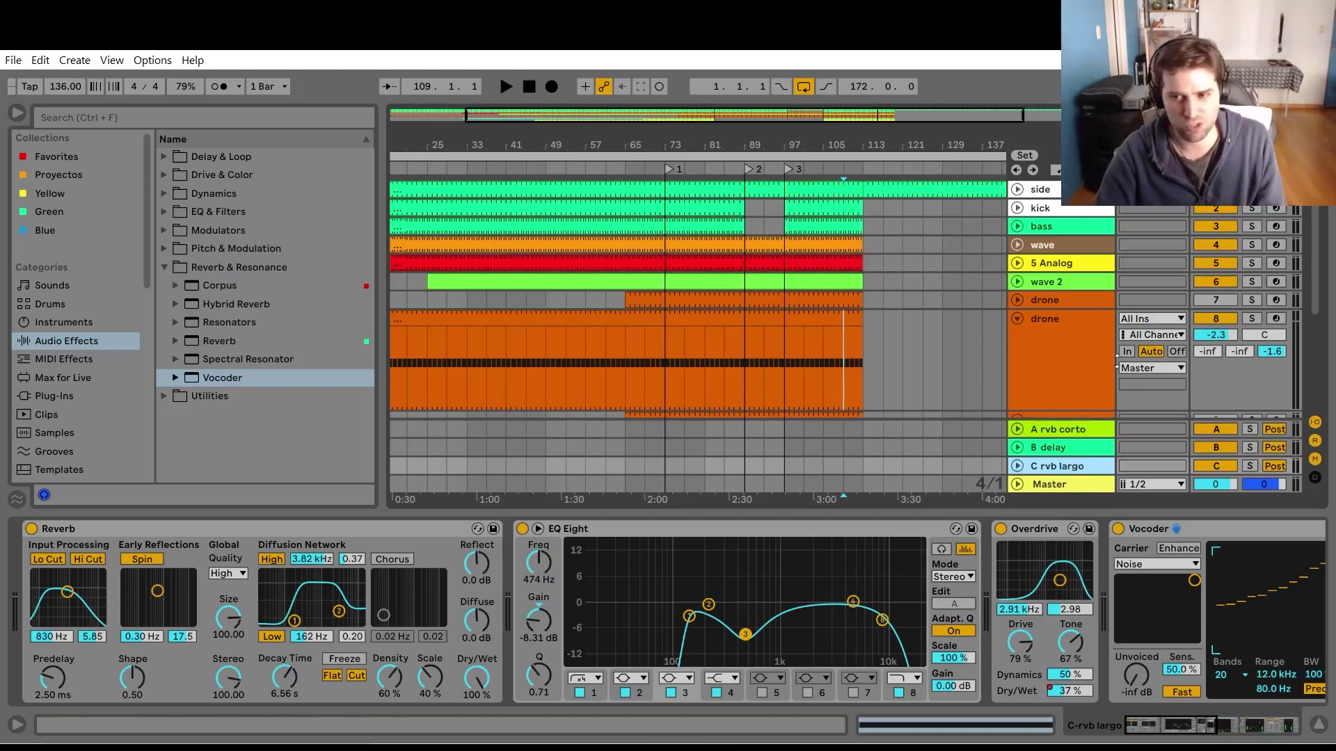
left_click(1317, 725)
left_click(869, 374)
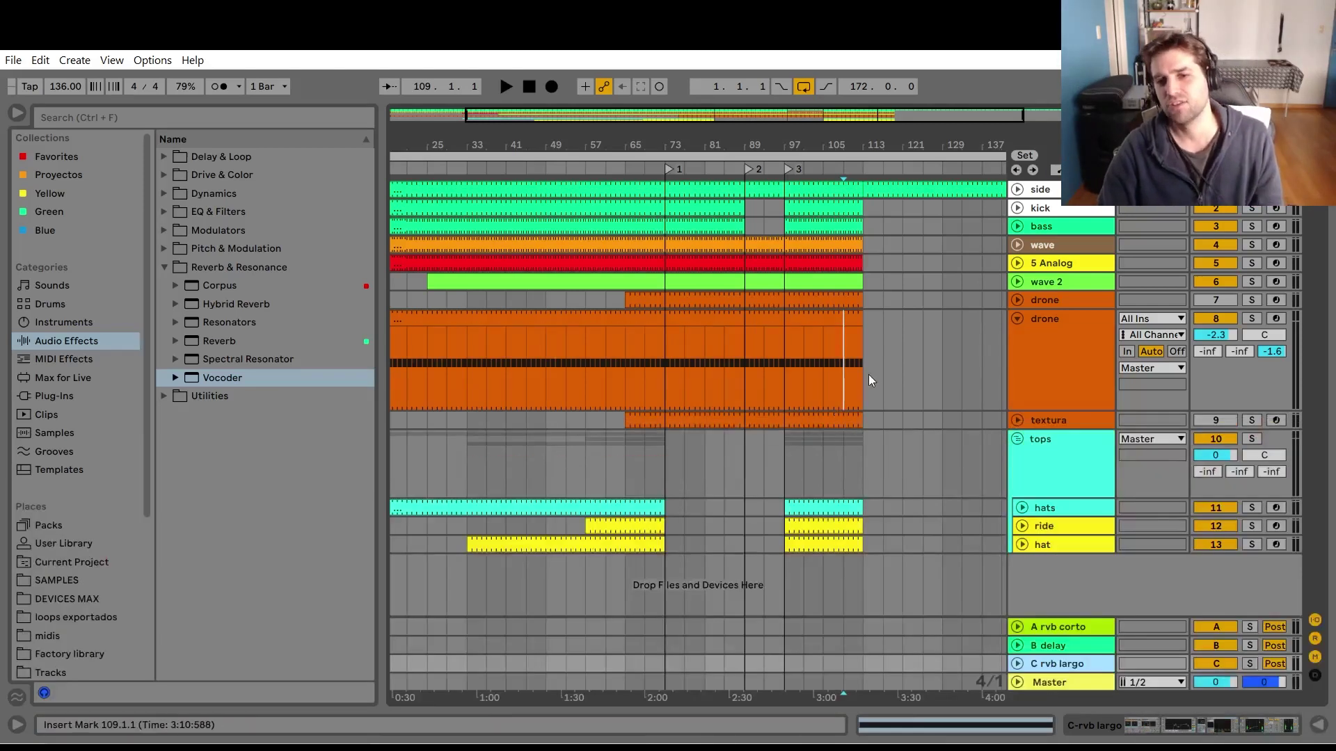
Mark bars 97 to 113 on the drone track and play that section from about bar 101.
left_click_drag(886, 129, 886, 111)
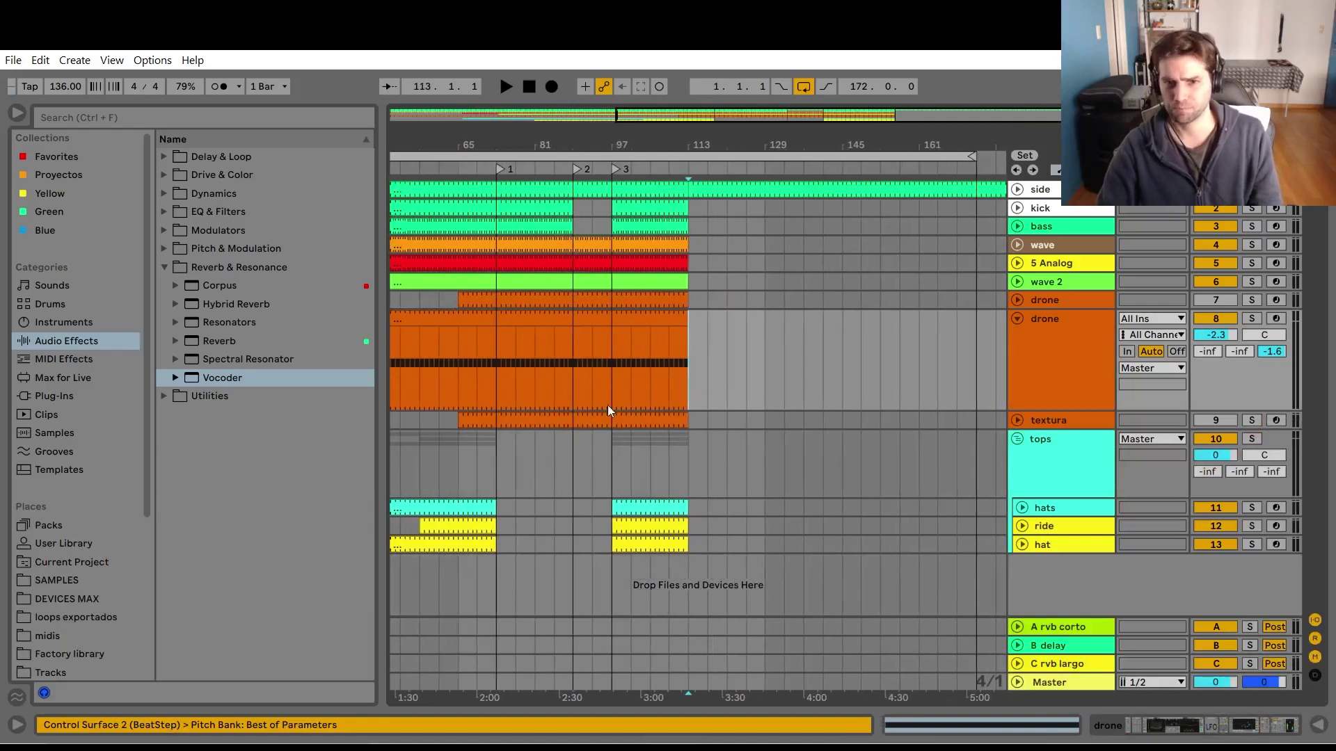
left_click_drag(607, 405, 692, 375)
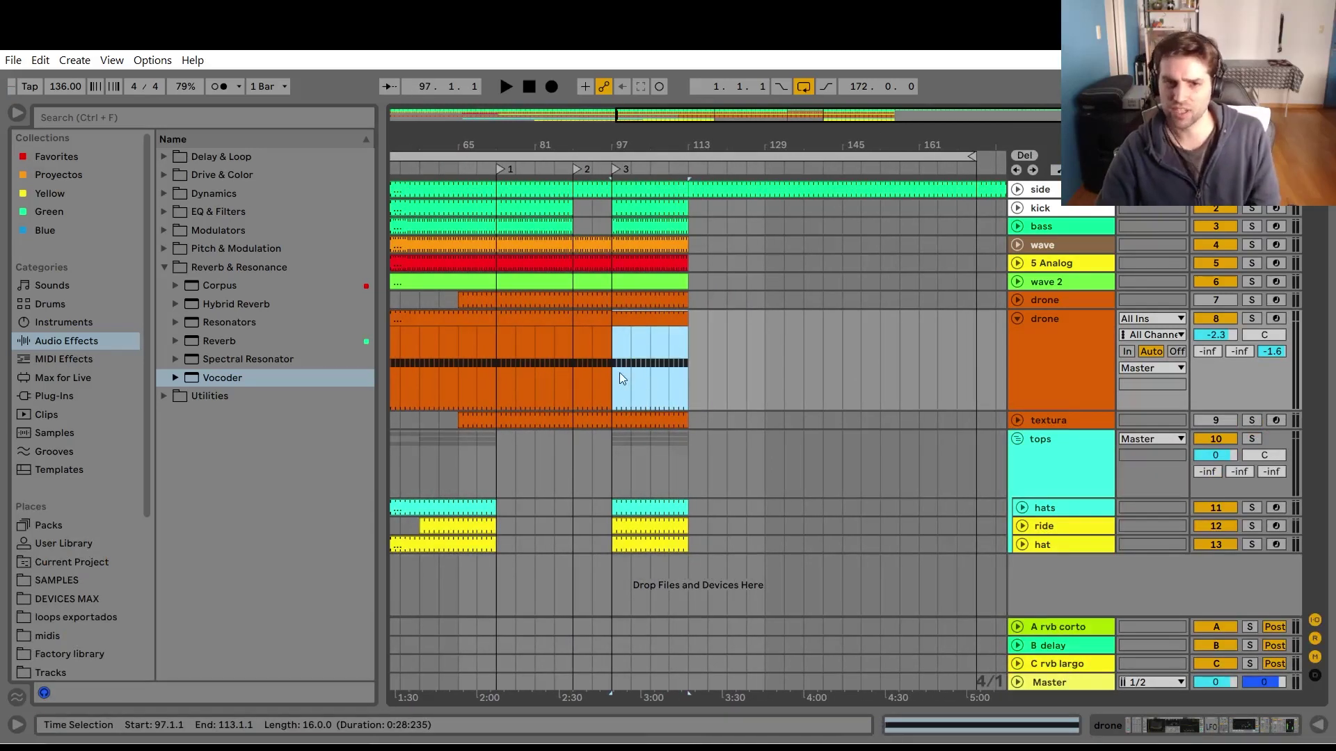
left_click(631, 375)
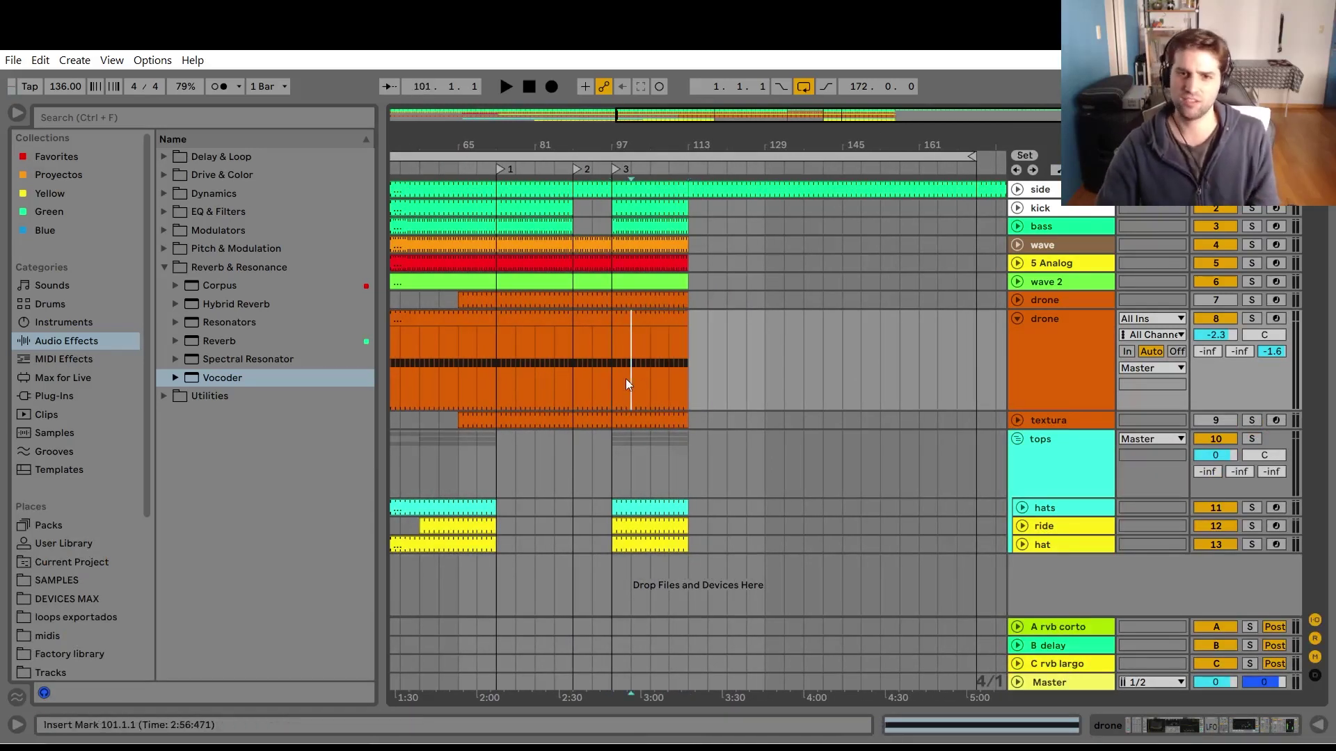
left_click(640, 382)
key("space")
left_click(650, 386)
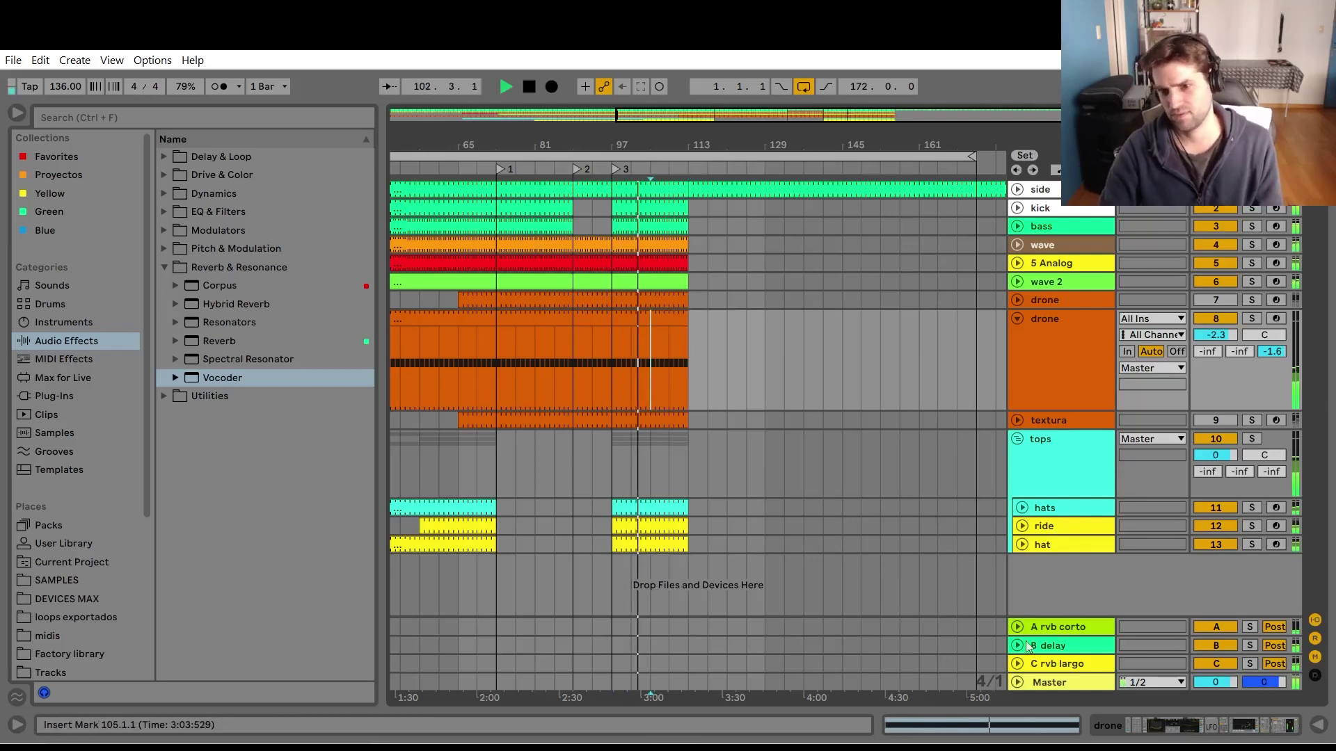
On the C rvb largo return, lower the Overdrive's Dry/Wet automation from bar 97 to 30% near bar 109, hide automation and stop playback.
left_click(1056, 665)
double_click(1056, 665)
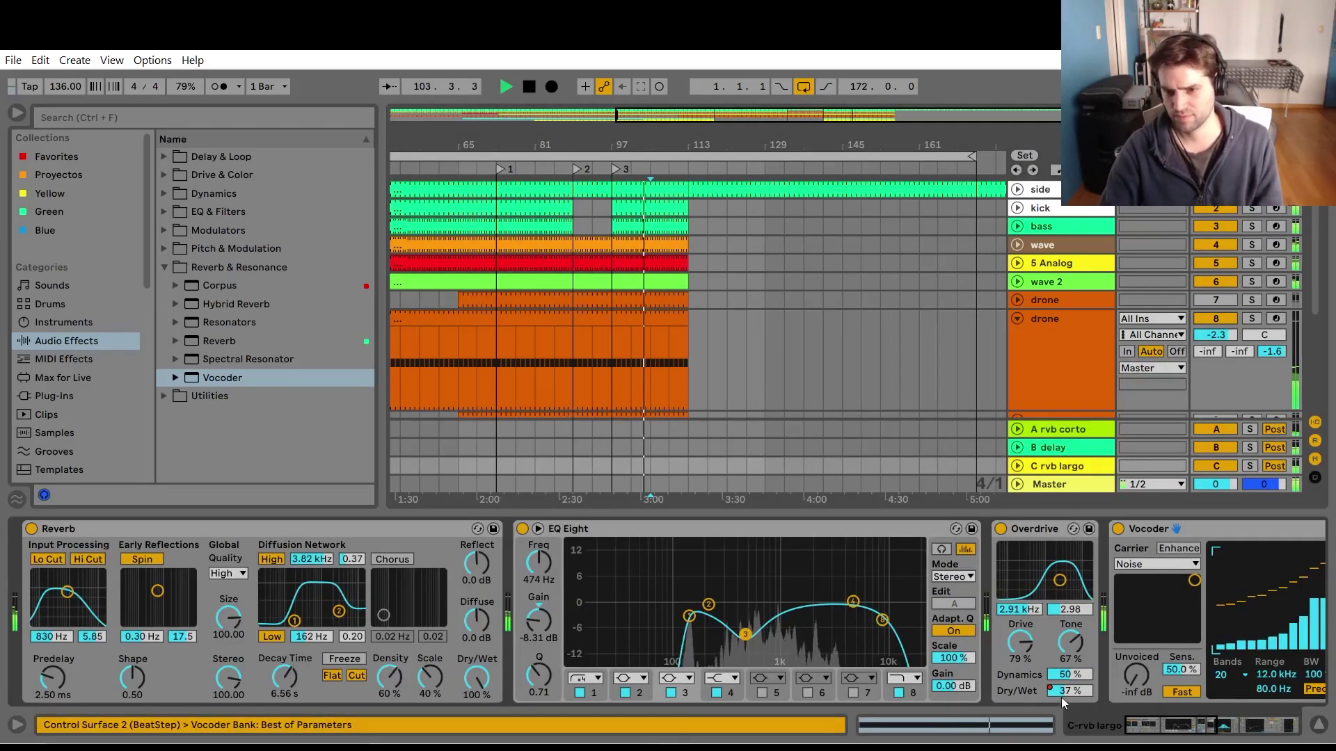
right_click(1084, 589)
left_click(1118, 601)
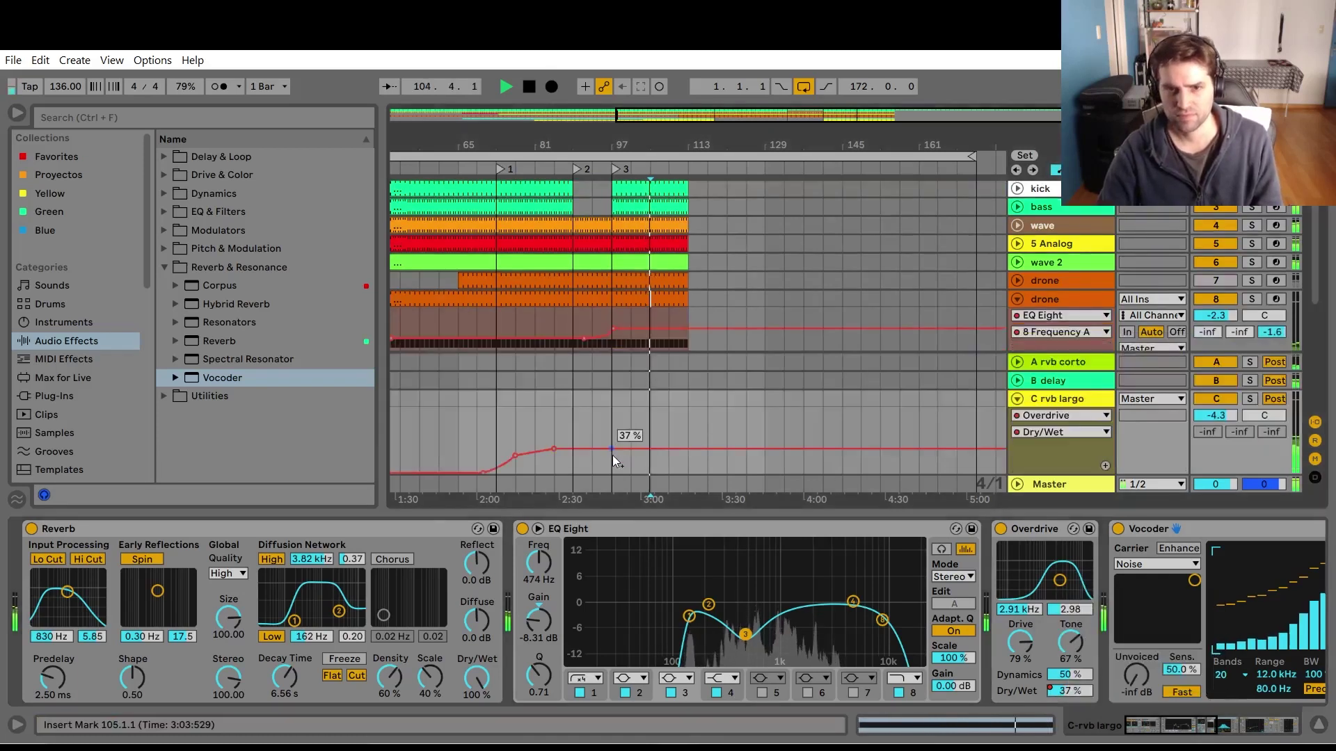
left_click_drag(652, 449, 677, 419)
key("a")
key("space")
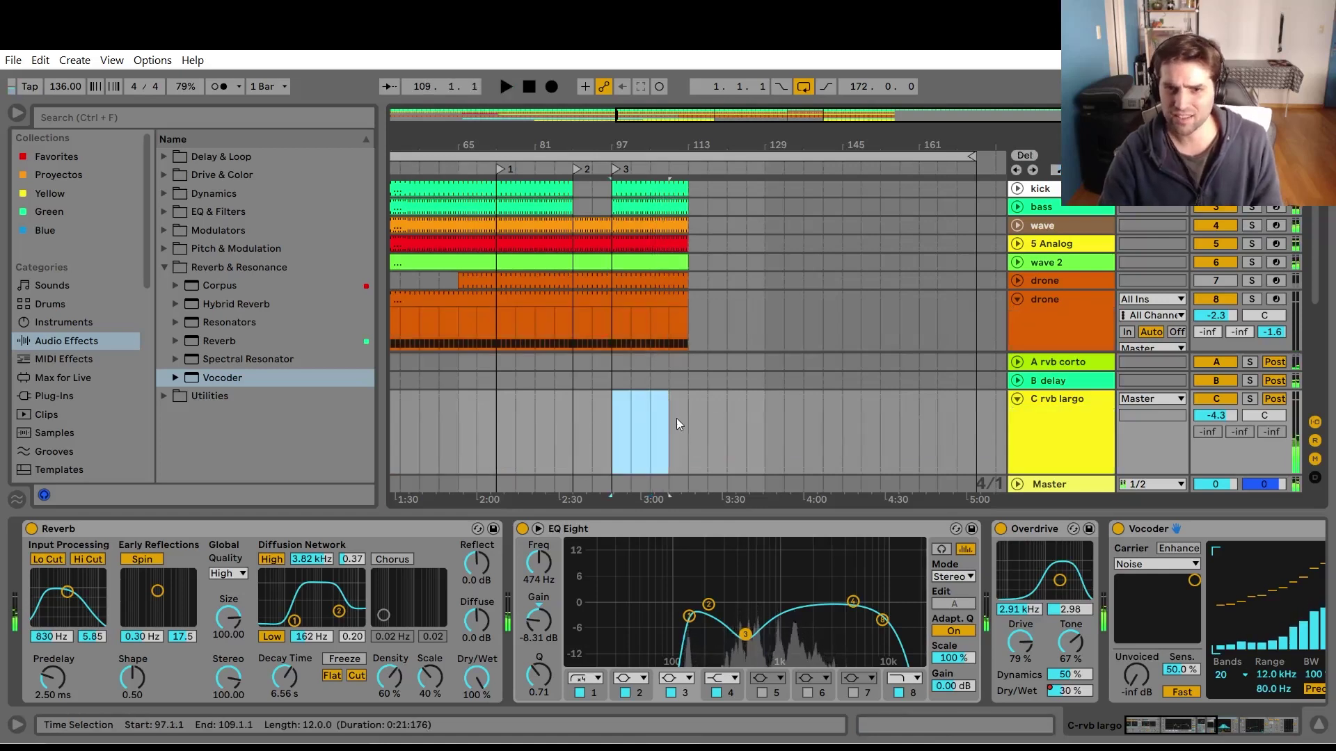
On the C rvb largo return, lower the Overdrive's Dry/Wet automation point near bar 109 to 11% and hide automation.
key("a")
left_click(667, 452)
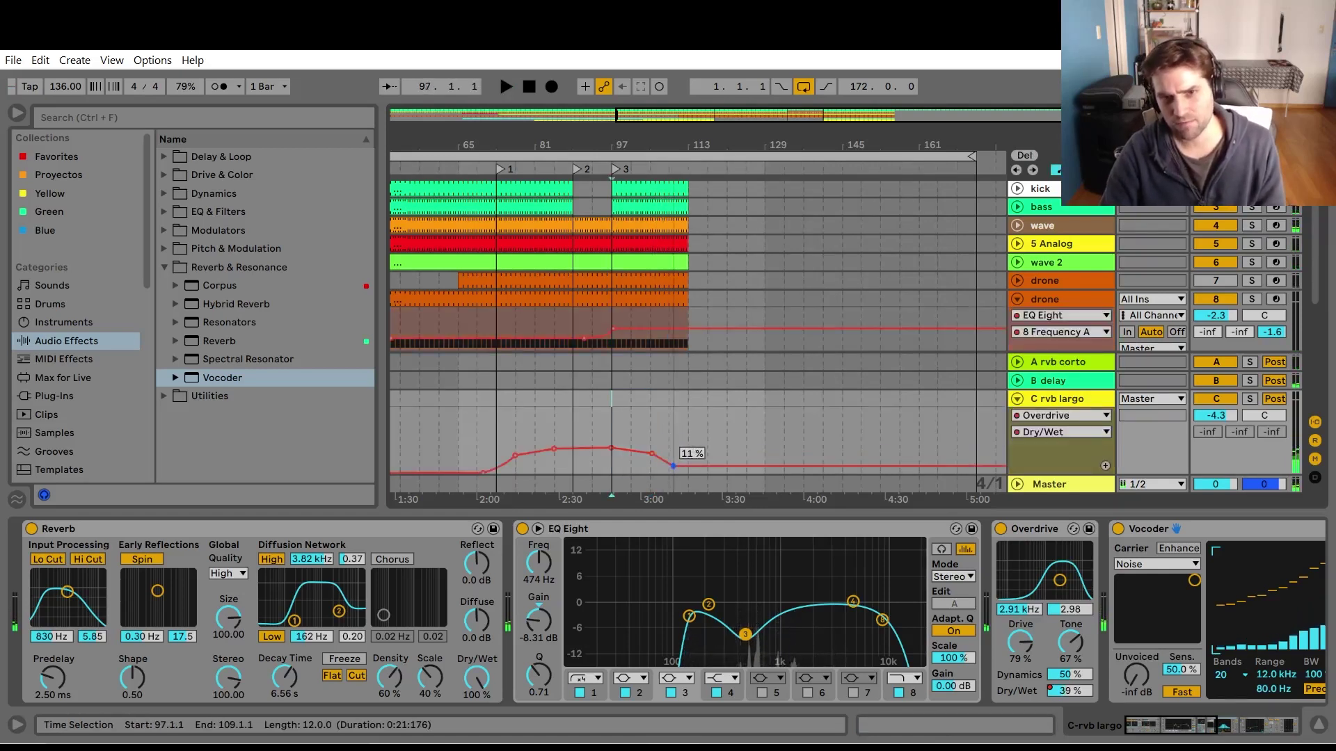
key("a")
Add a locator at bar 109 and hide the device view.
key("plus")
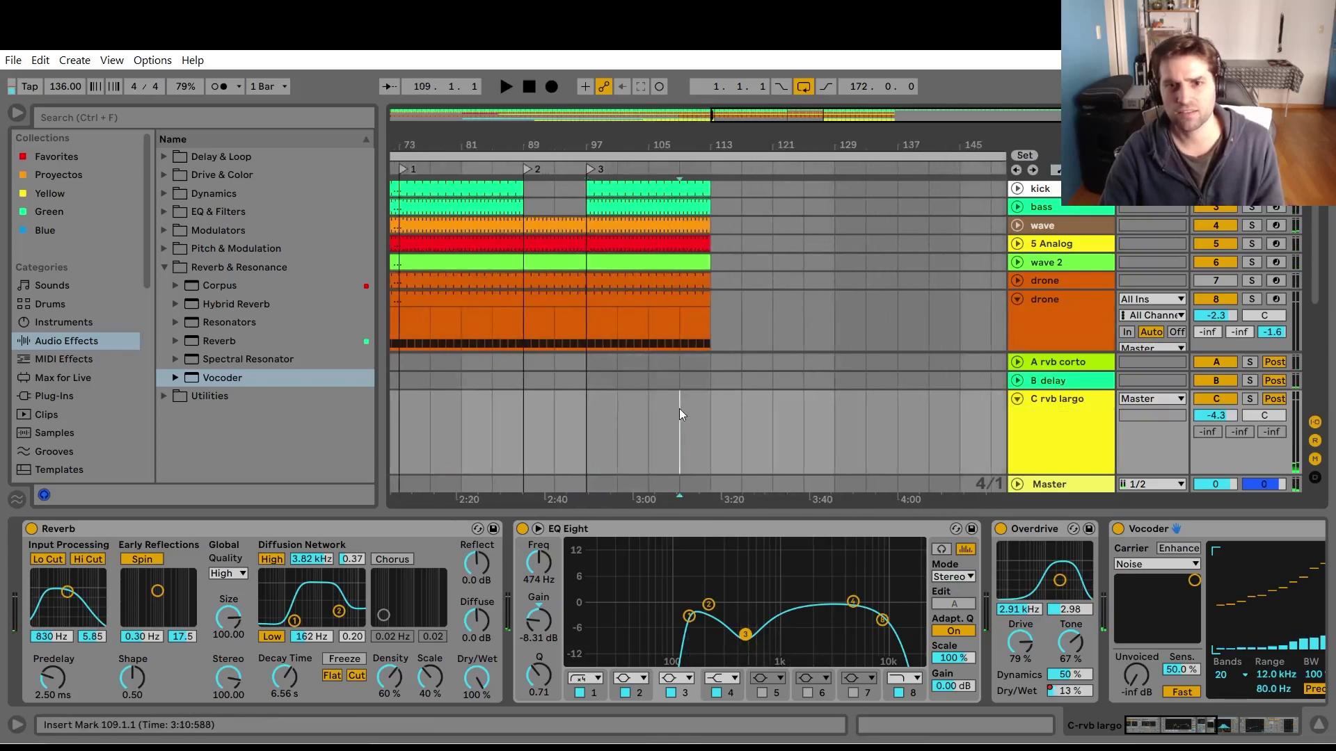
left_click(681, 416)
key("plus")
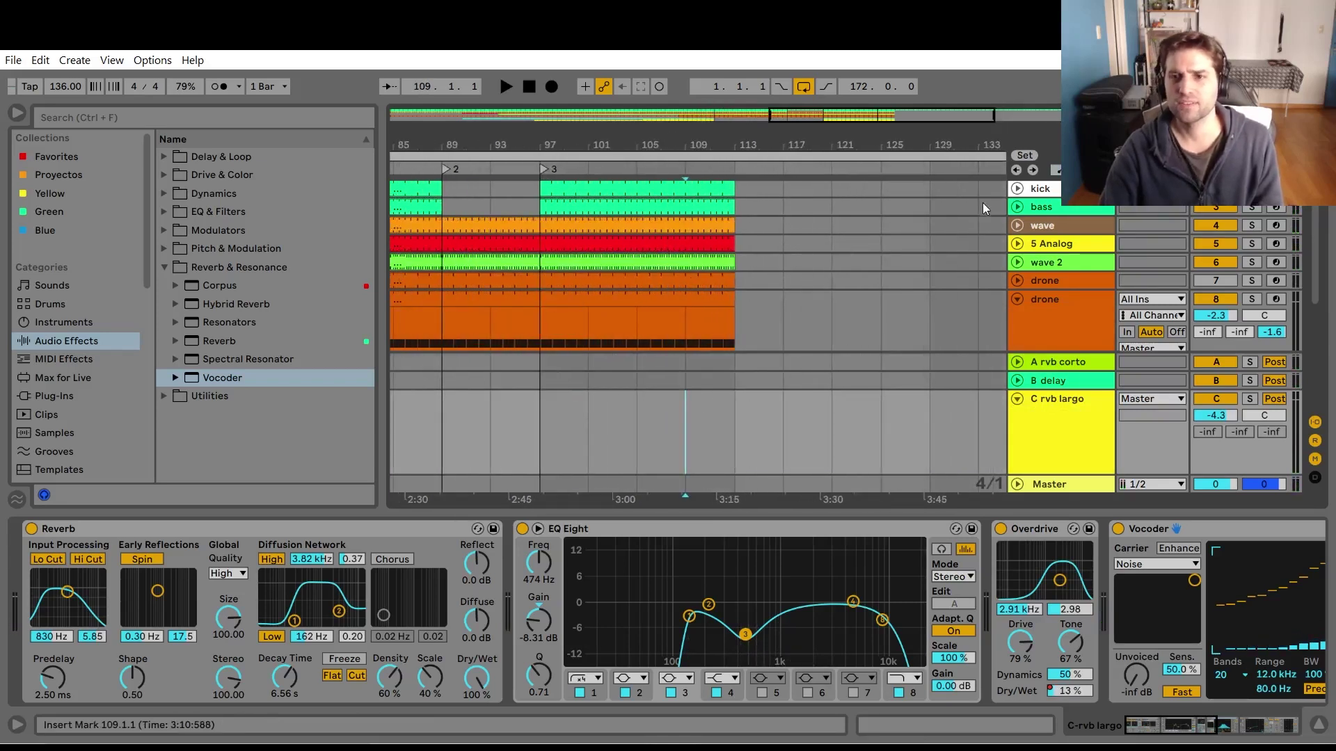
left_click(1024, 155)
scroll(1057, 265, "down", 3)
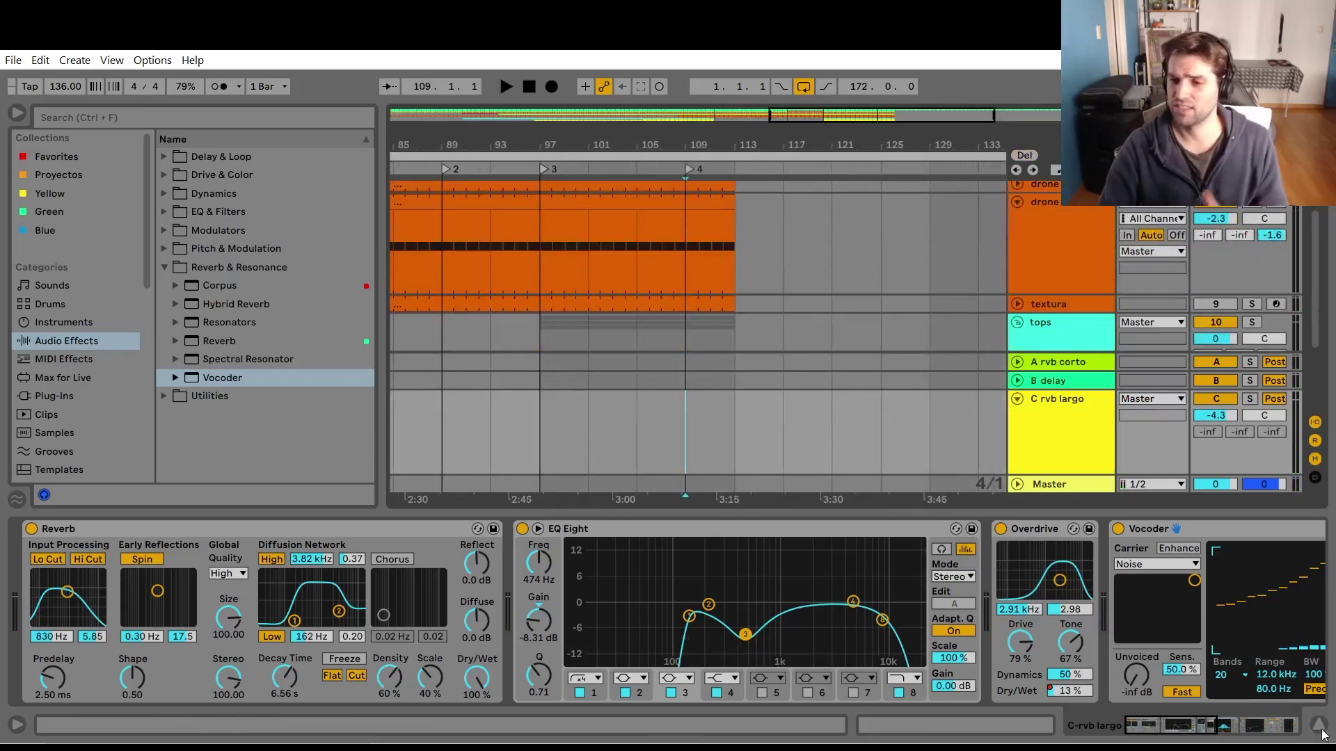
left_click(1319, 726)
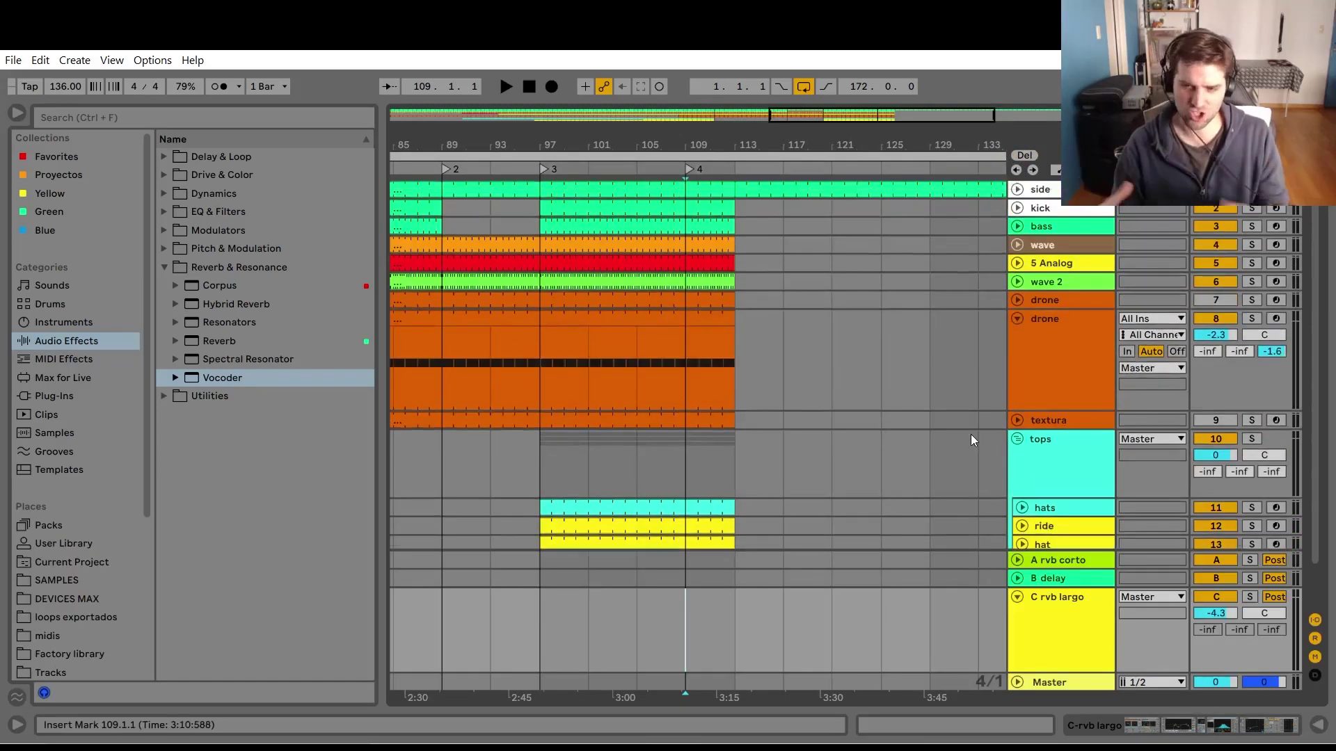
Try removing the hat part from bar 109 to 113 and play the transition from about bar 107.
scroll(790, 463, "down", 1)
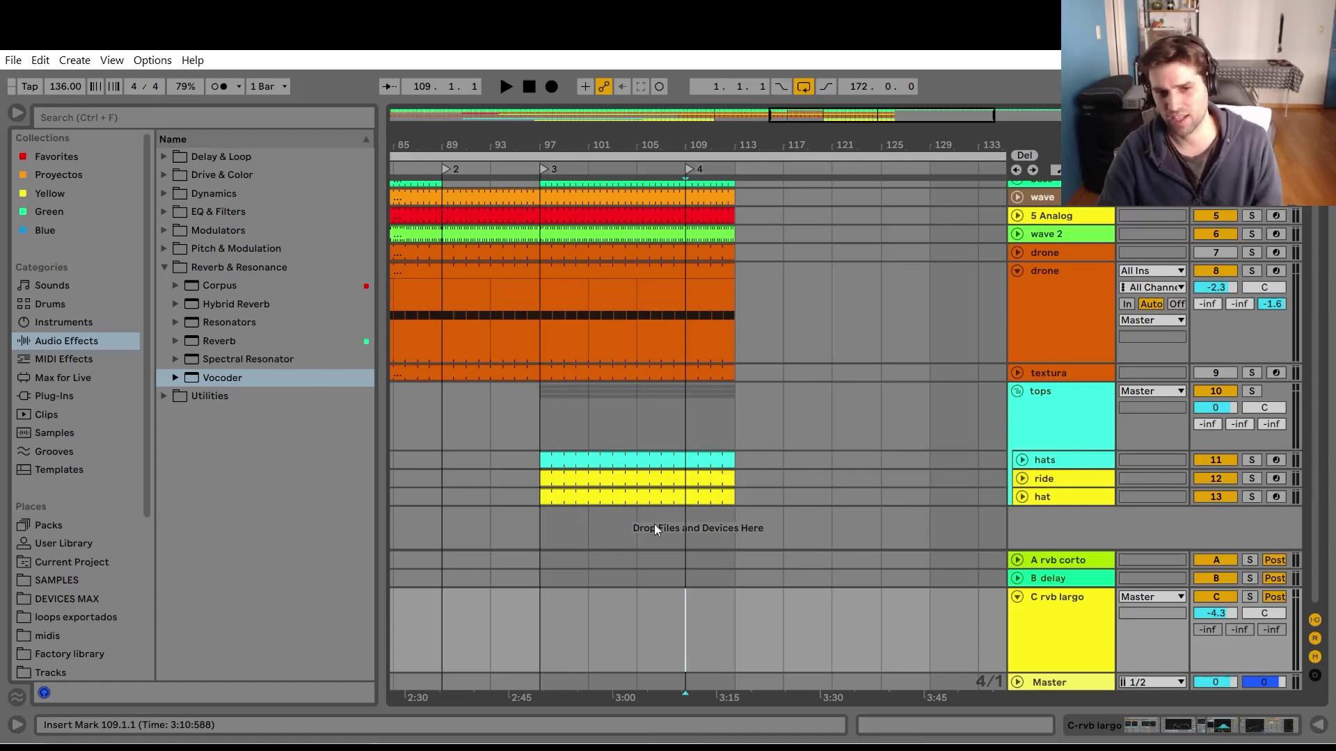
left_click(537, 555)
left_click(712, 512)
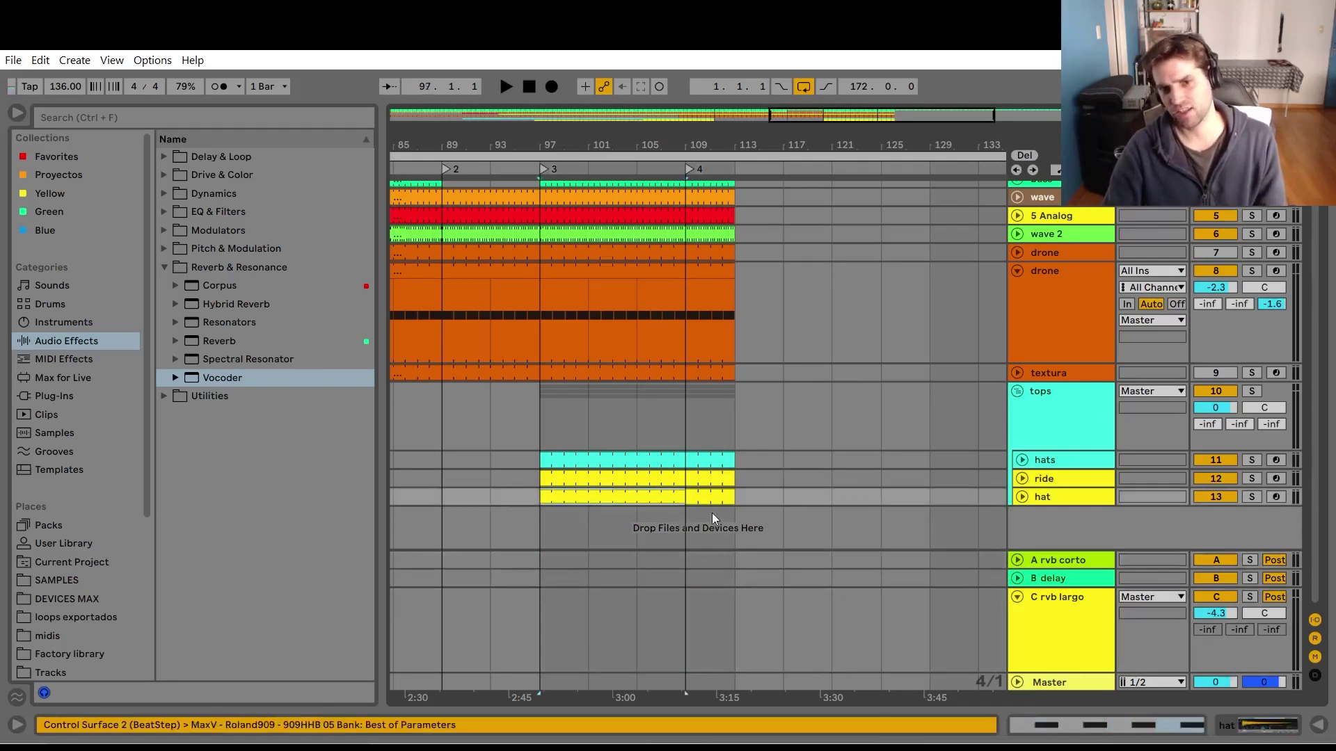
left_click(665, 507)
key("space")
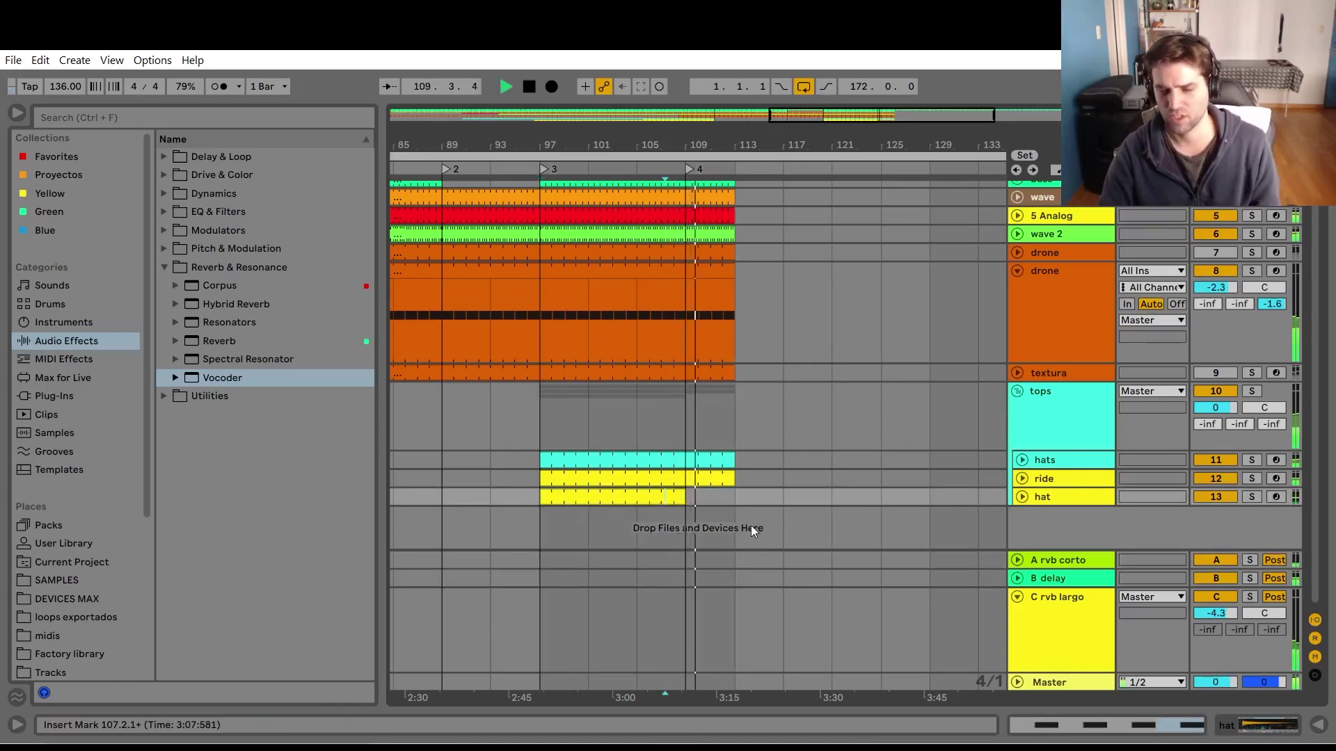
key("space")
Restore the hat part, remove the ride part from bar 109 to 113 instead, and play from about bar 107.
left_click(681, 476)
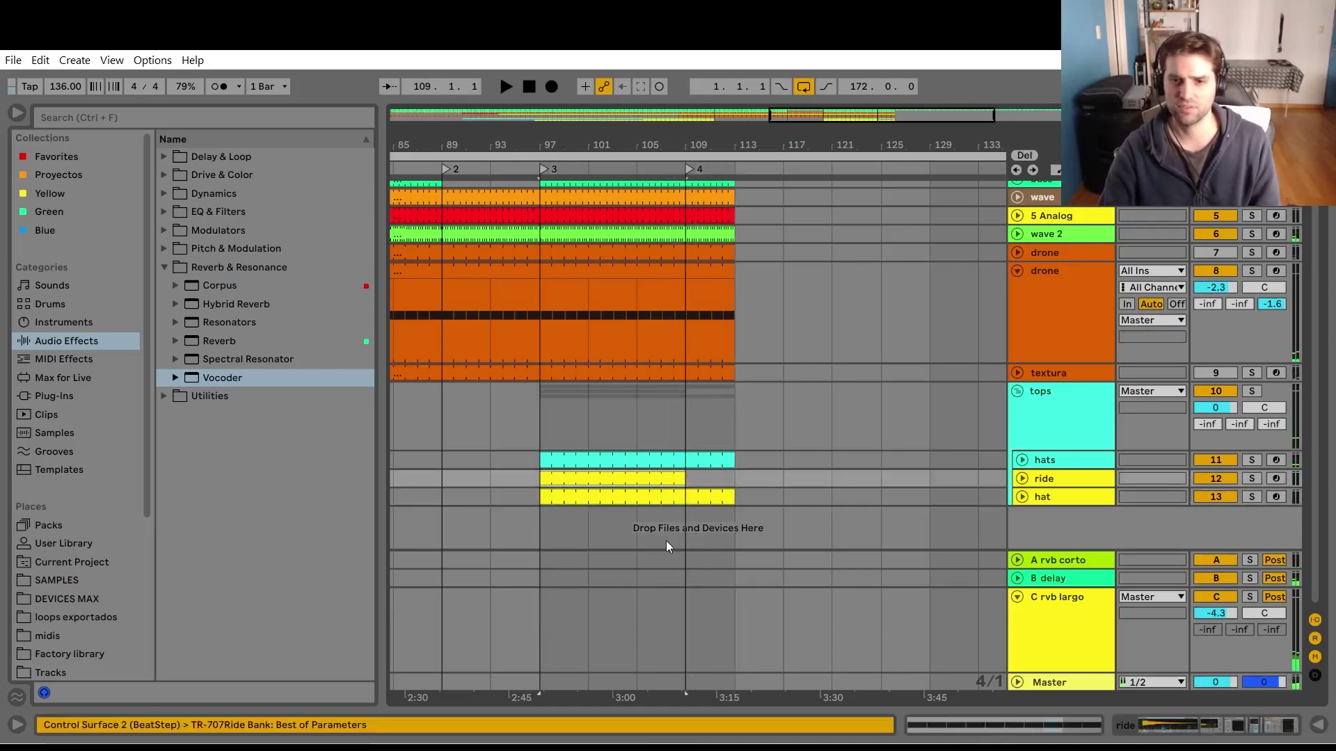
key("Down")
key("space")
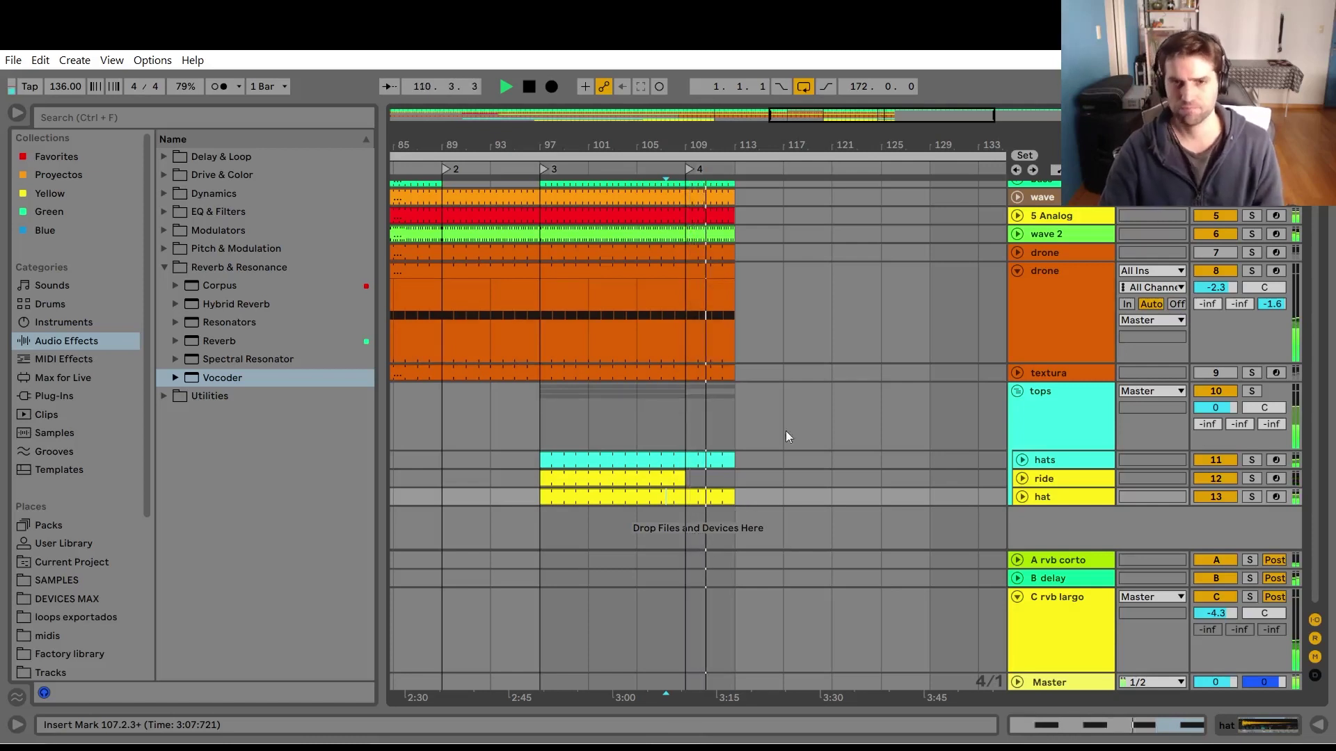
Fold the tracks, stop playback, and extend the clips from the kick through the textura track to bar 173.
key("alt+u")
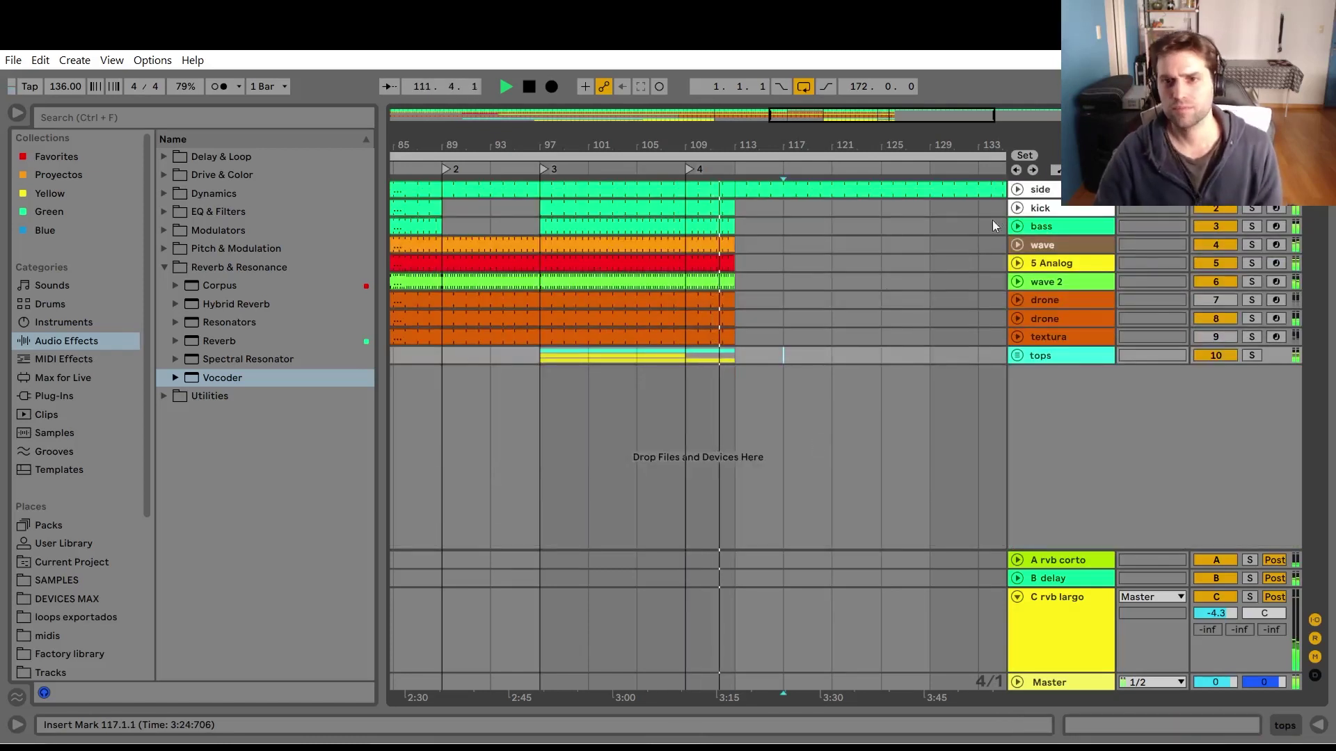
left_click(1017, 208)
key("space")
left_click(706, 229)
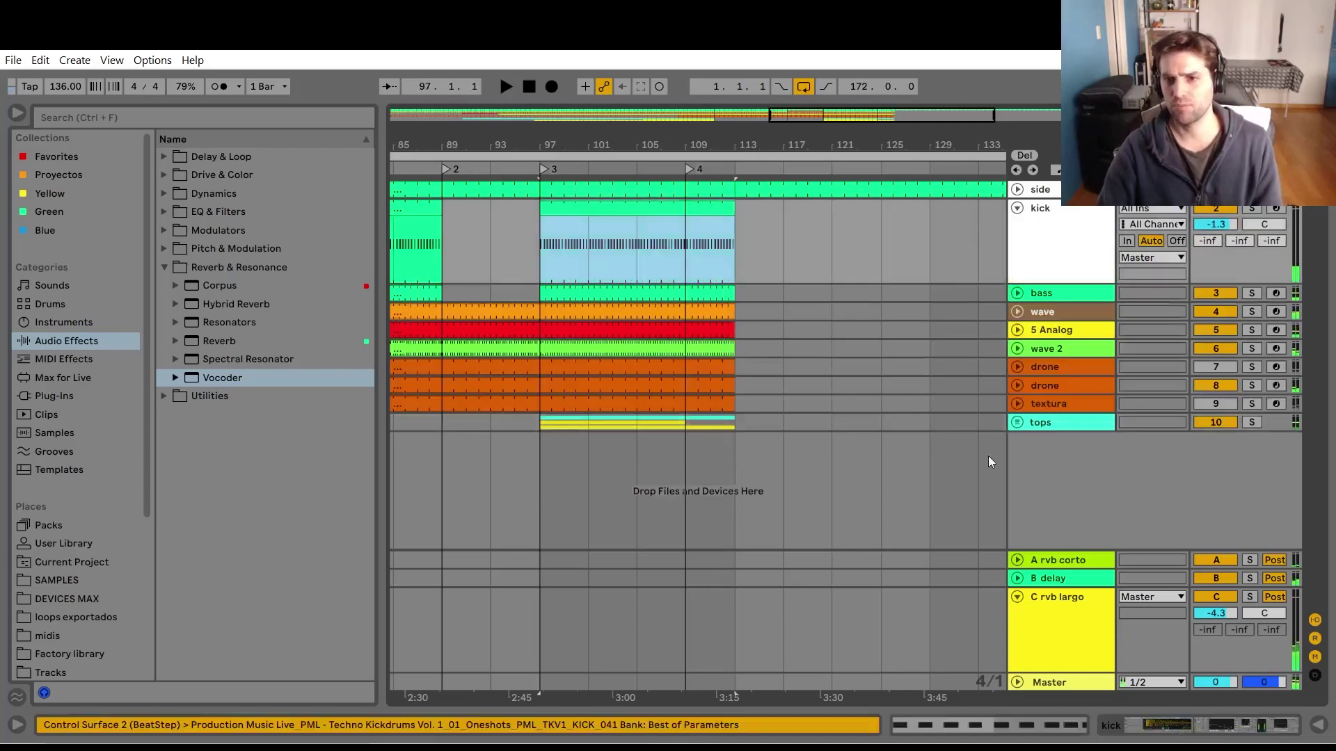
left_click(726, 405, "shift")
left_click_drag(783, 162, 633, 220)
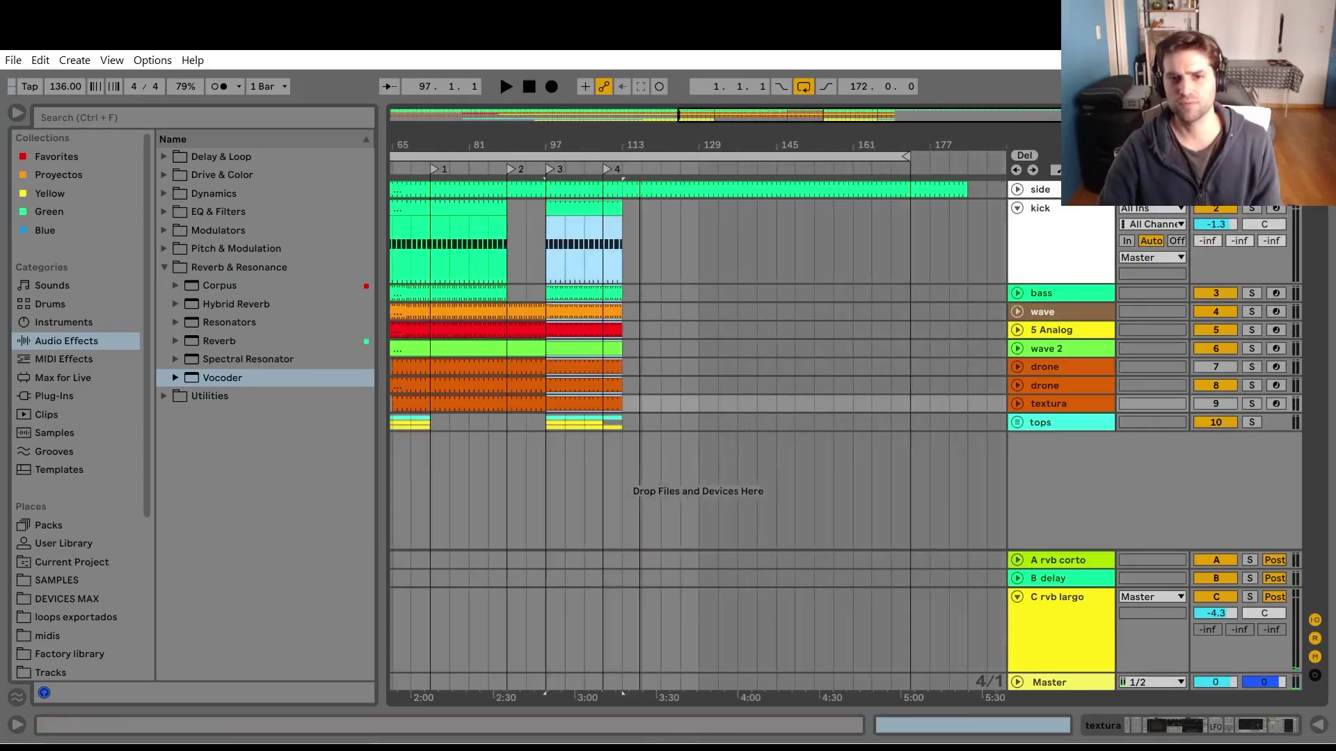
key("minus")
left_click_drag(619, 209, 915, 241)
left_click(833, 423)
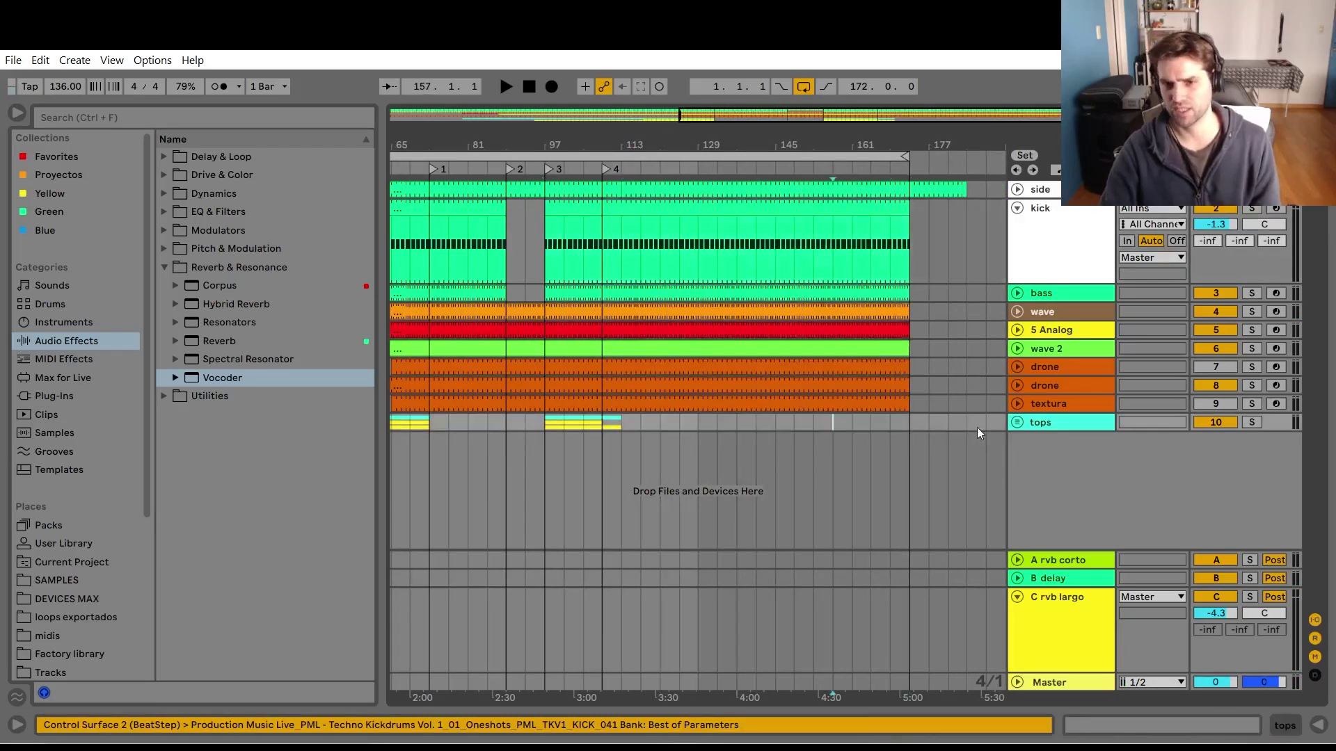
Check the extended drone and textura clips, unfold the tops group and play from about bar 107.
left_click(1016, 404)
left_click(1017, 387)
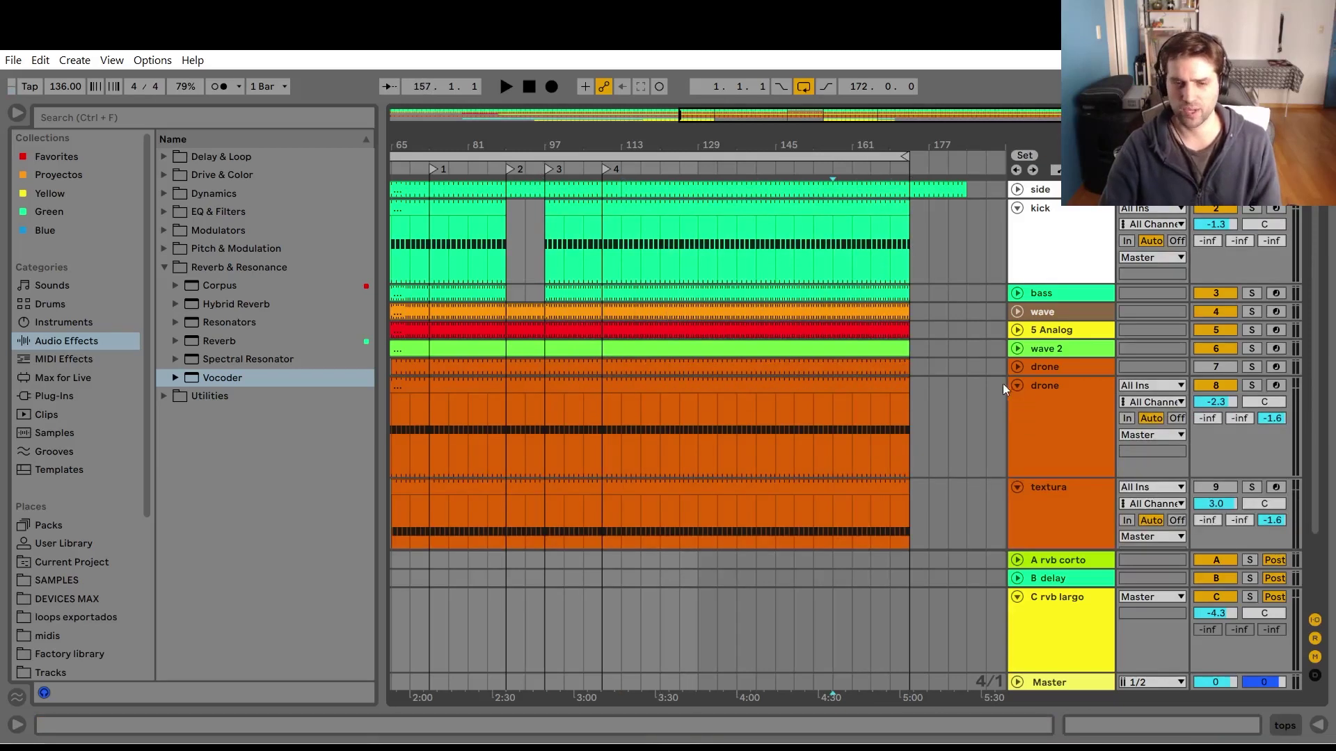
scroll(1009, 390, "down", 3)
left_click(1017, 397)
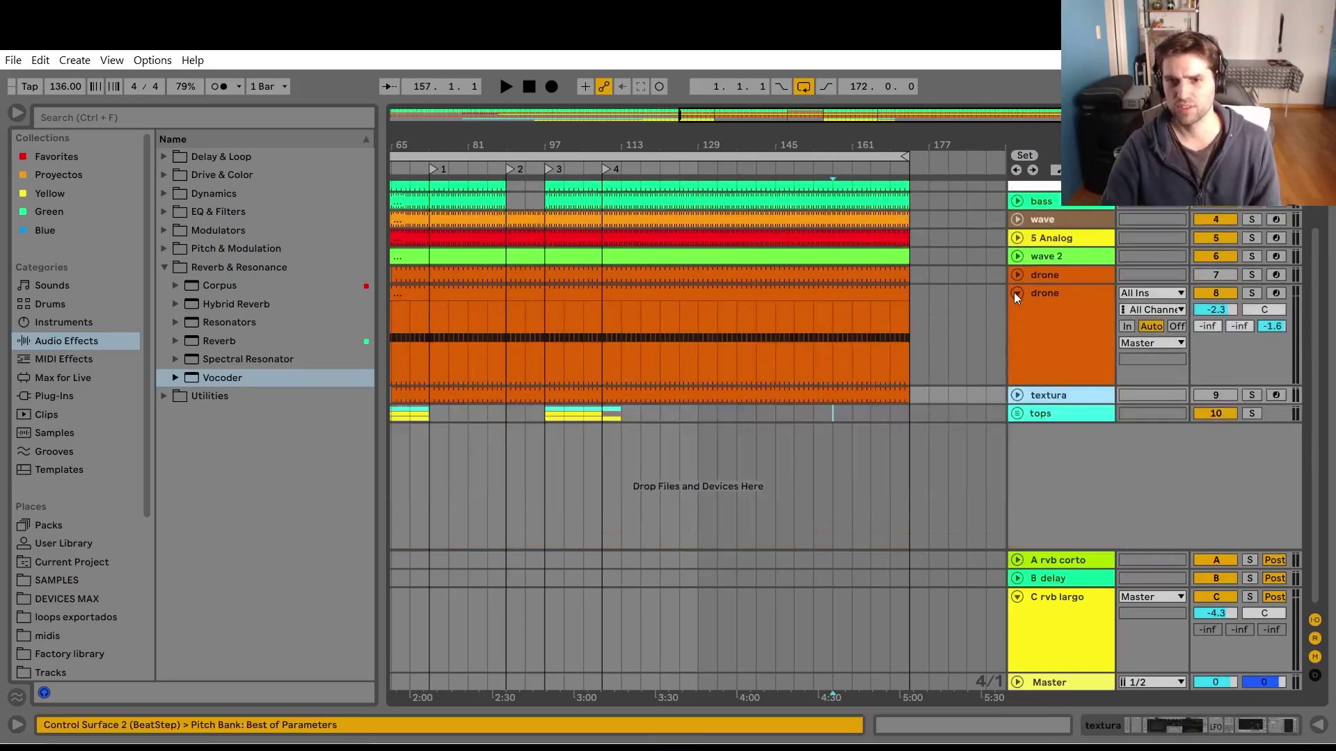
left_click(1016, 295)
left_click(1017, 422)
left_click(600, 434)
scroll(602, 430, "down", 1)
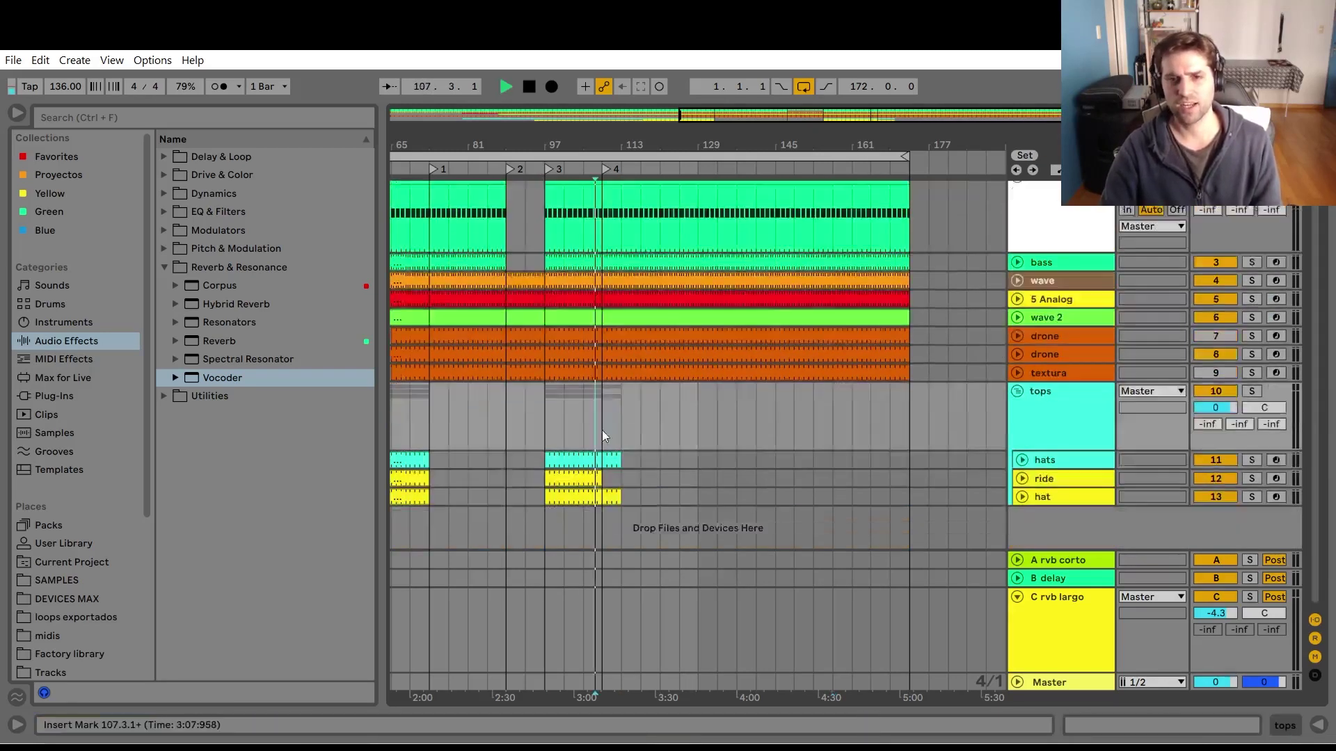
key("space")
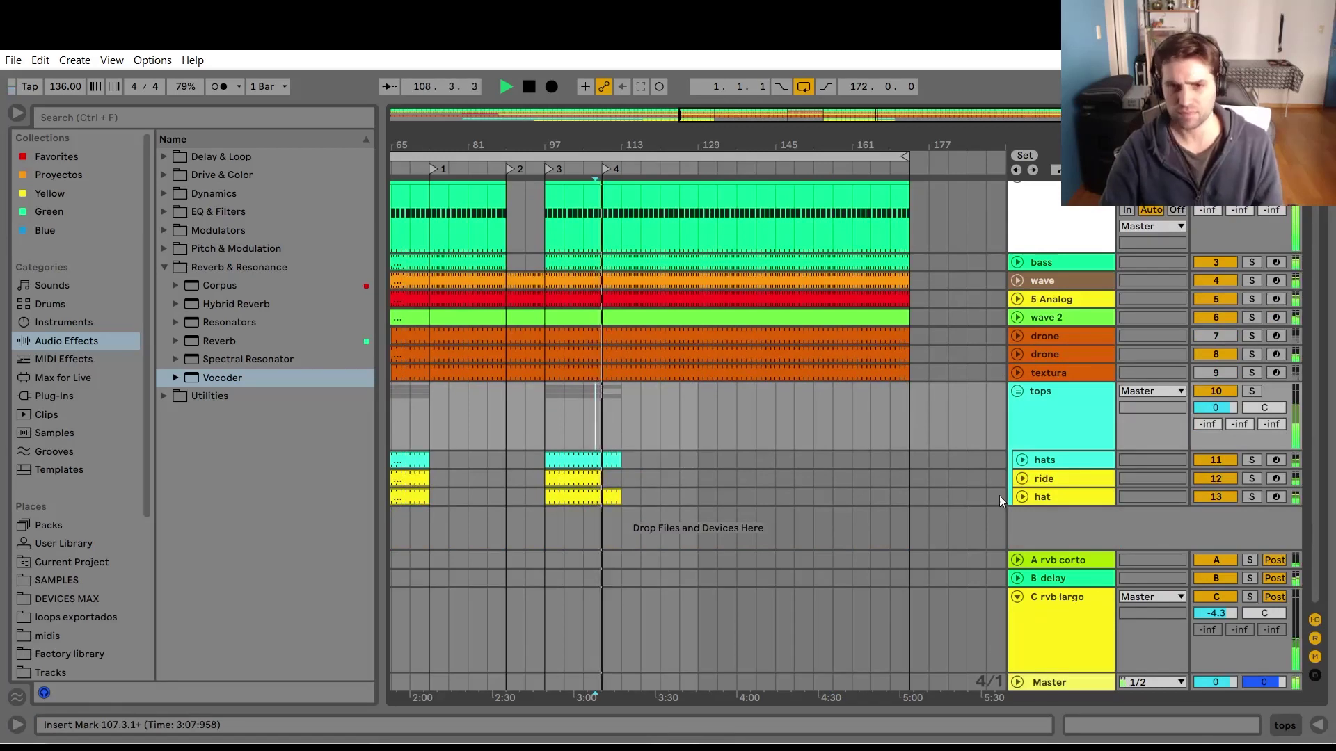
Inspect the C rvb largo return's effect chain during playback and hide the device view again.
double_click(1080, 624)
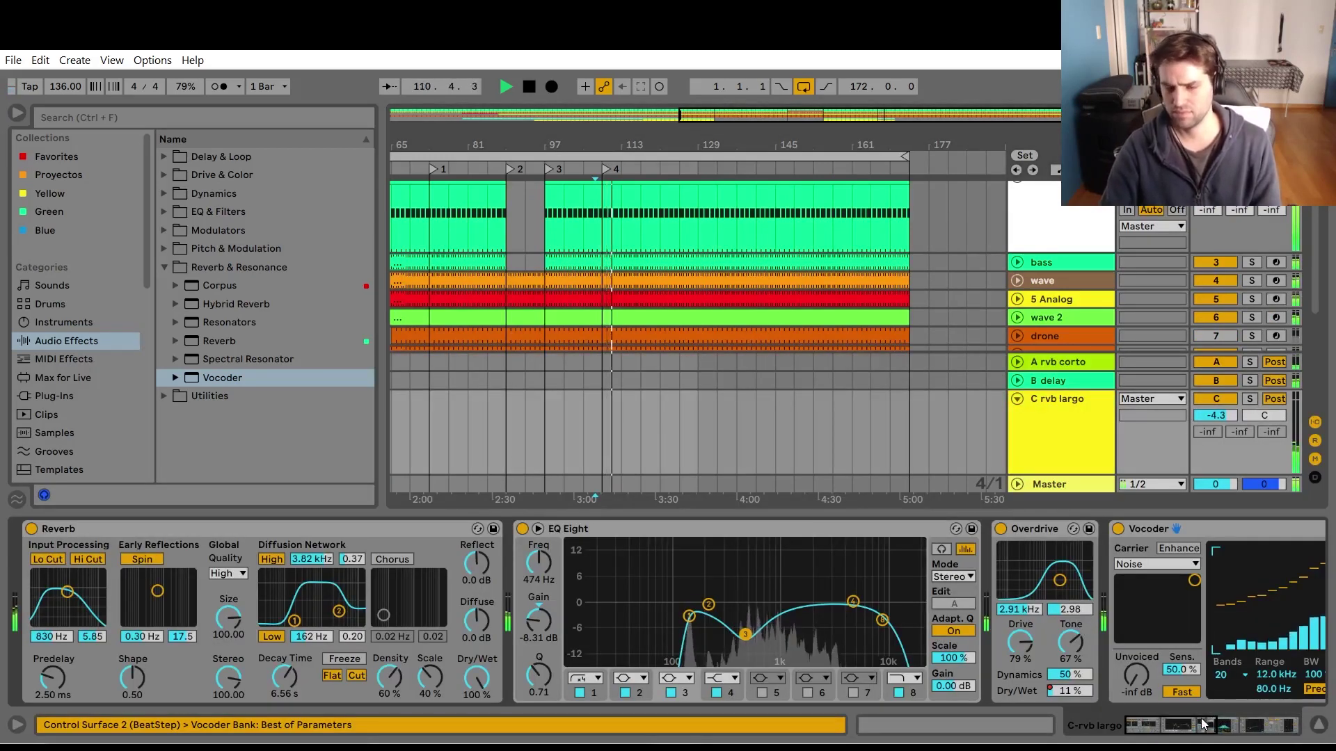
scroll(765, 324, "down", 5)
scroll(711, 319, "up", 3)
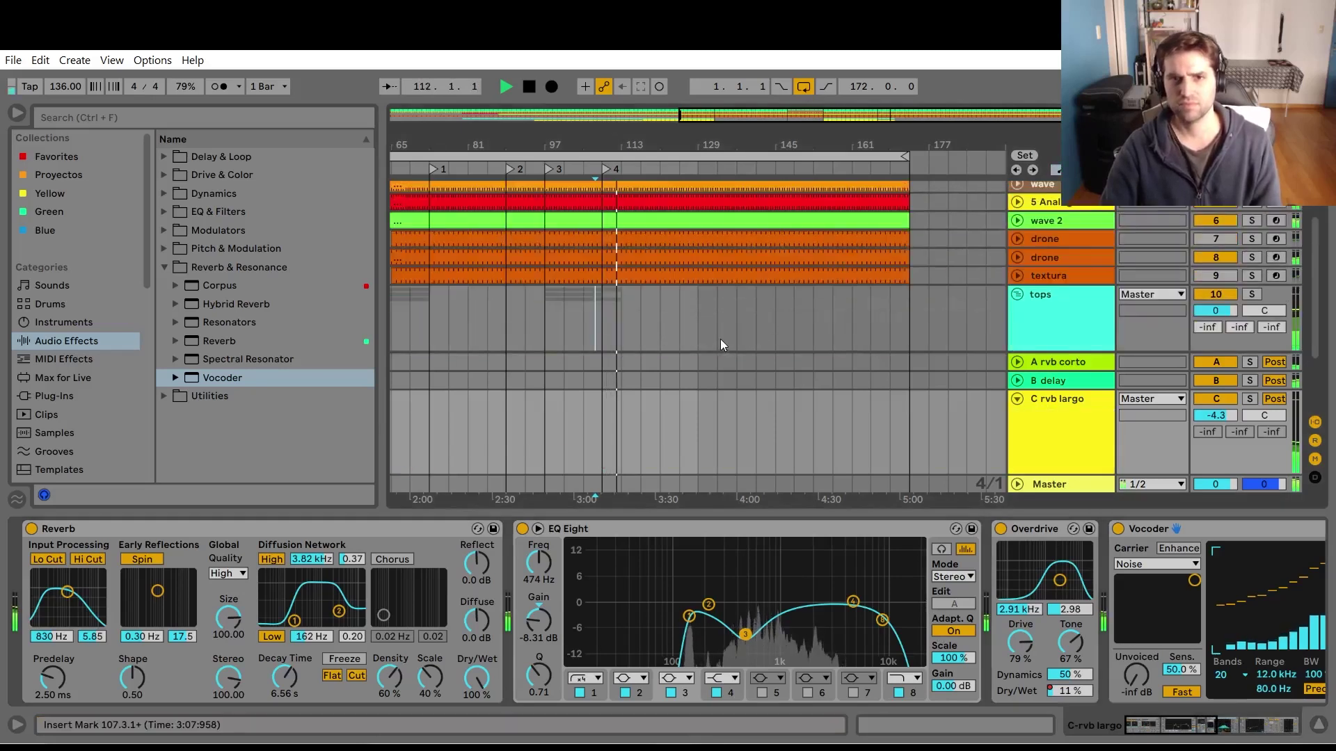
left_click(1317, 727)
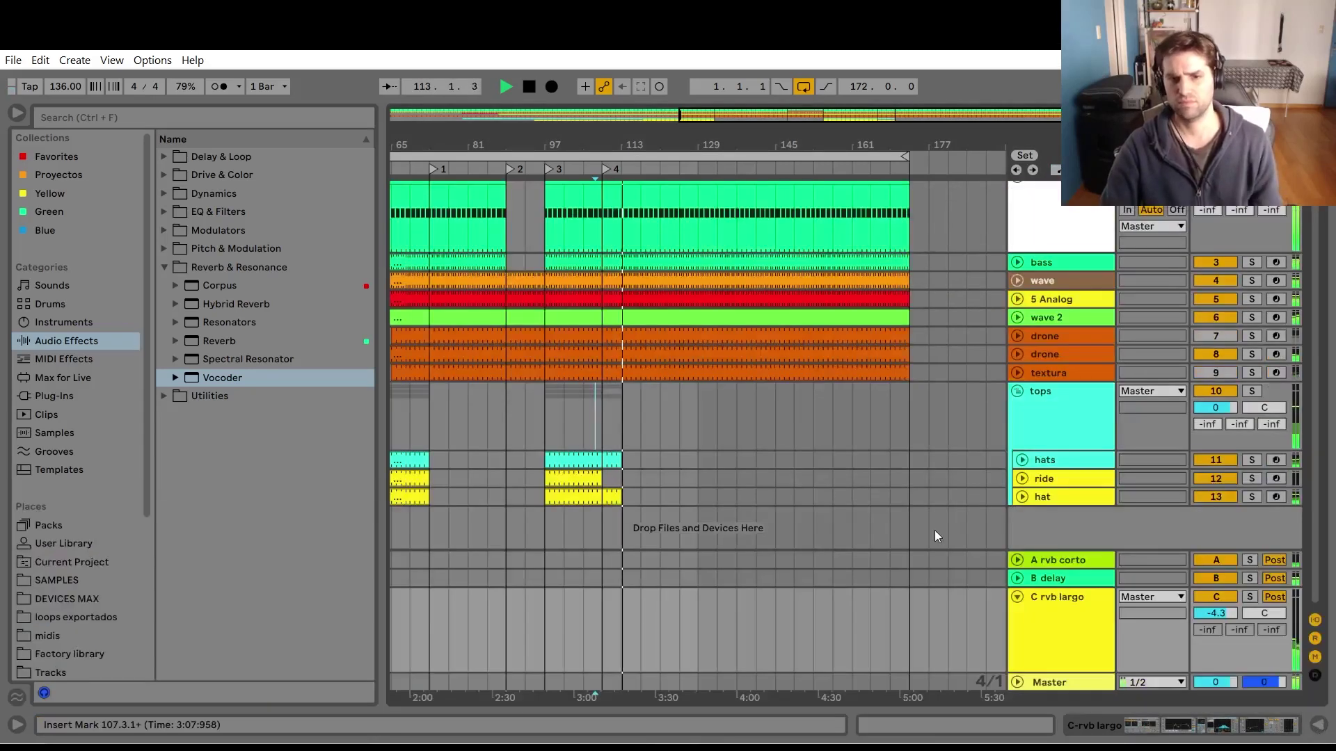
Stop playback and extend the hats and hat parts to bar 121, leaving the ride empty from bar 109.
scroll(607, 473, "up", 1)
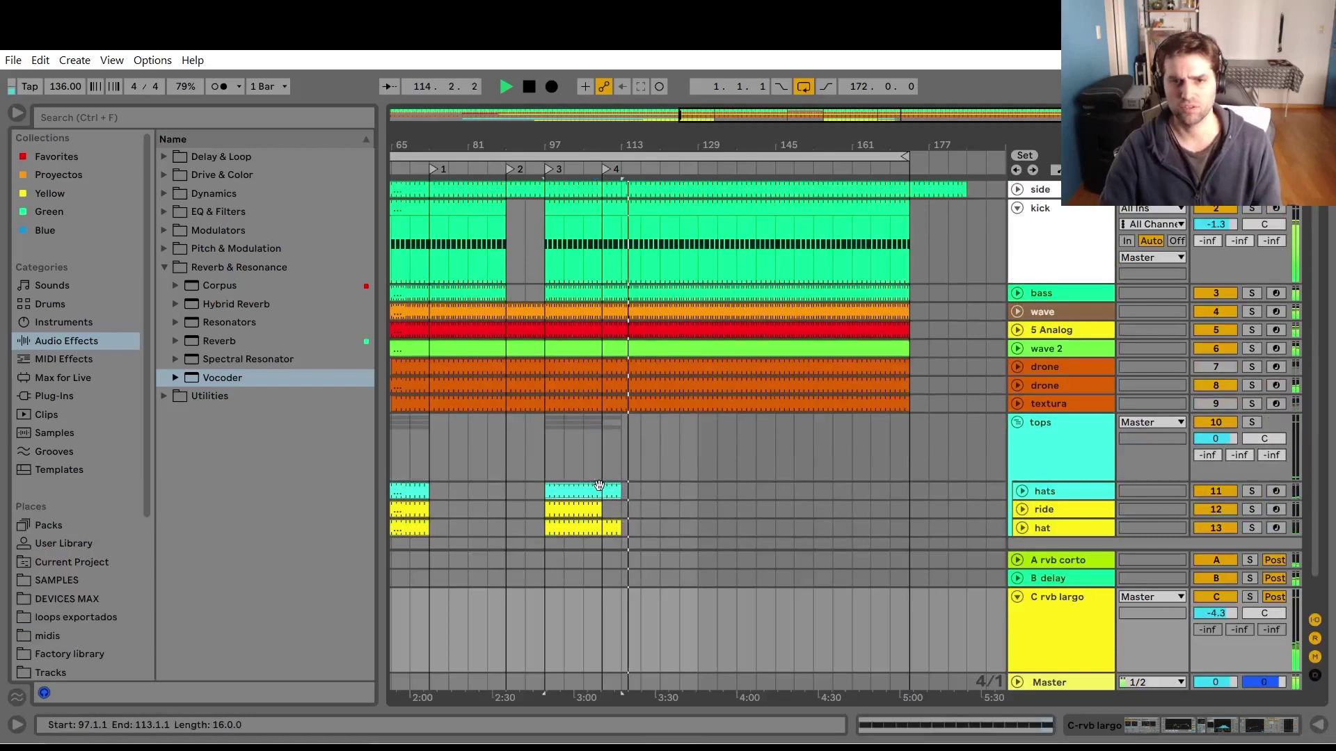
left_click(646, 535)
key("space")
left_click_drag(646, 535, 665, 547)
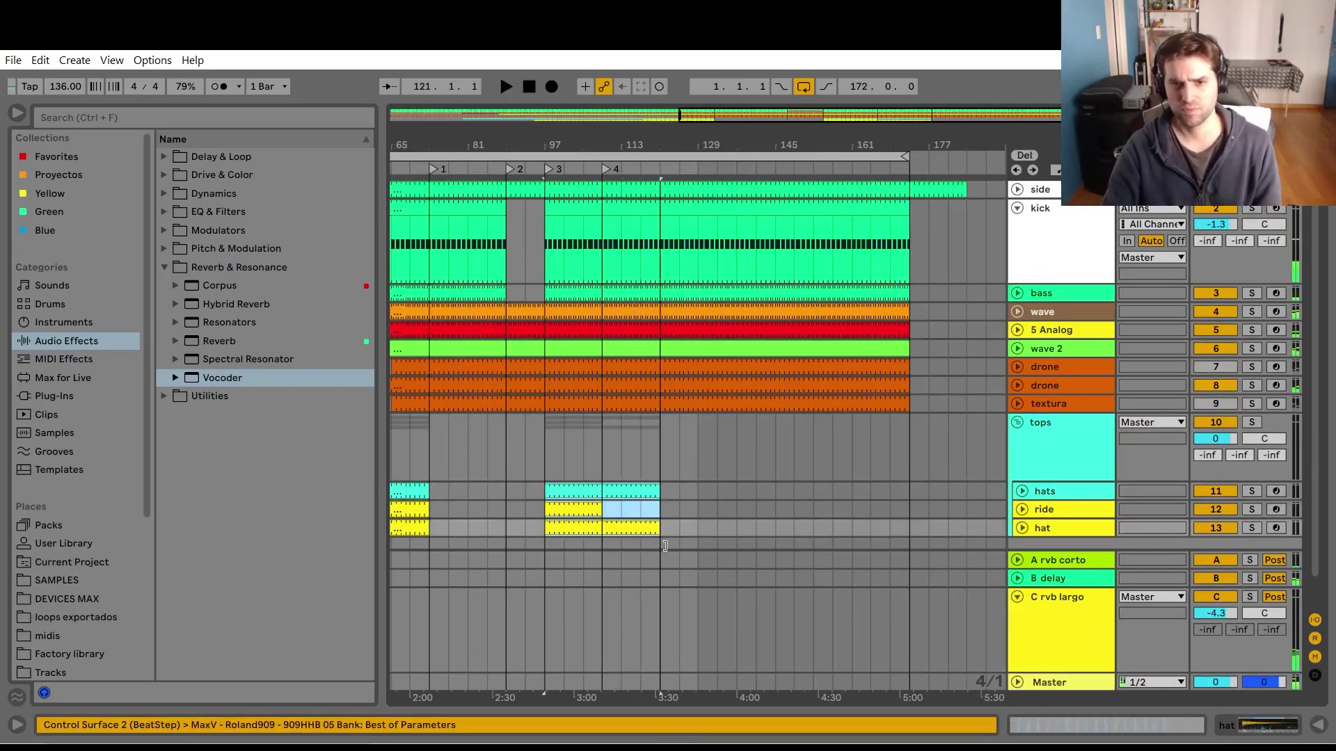
Play the section from about bar 109 and mark bar 121 on the tops group and the hats track.
left_click(602, 466)
key("space")
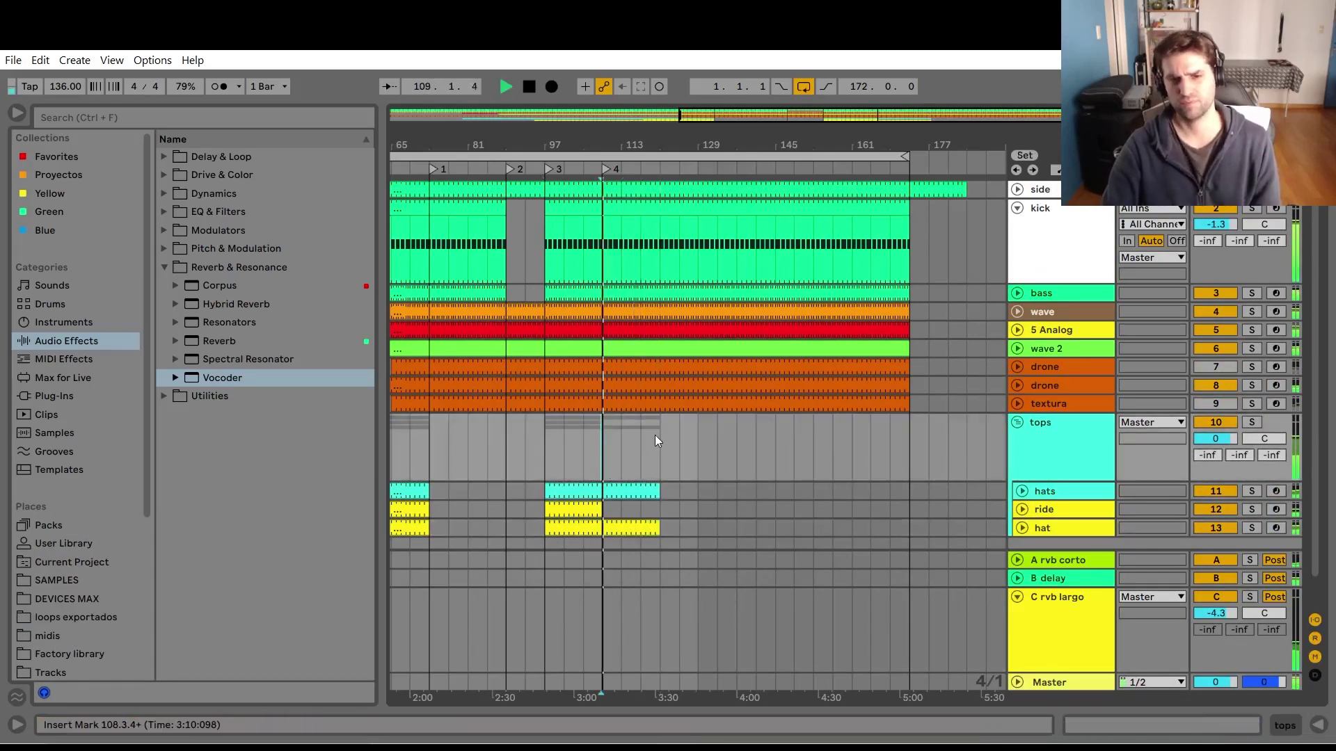
left_click(659, 438)
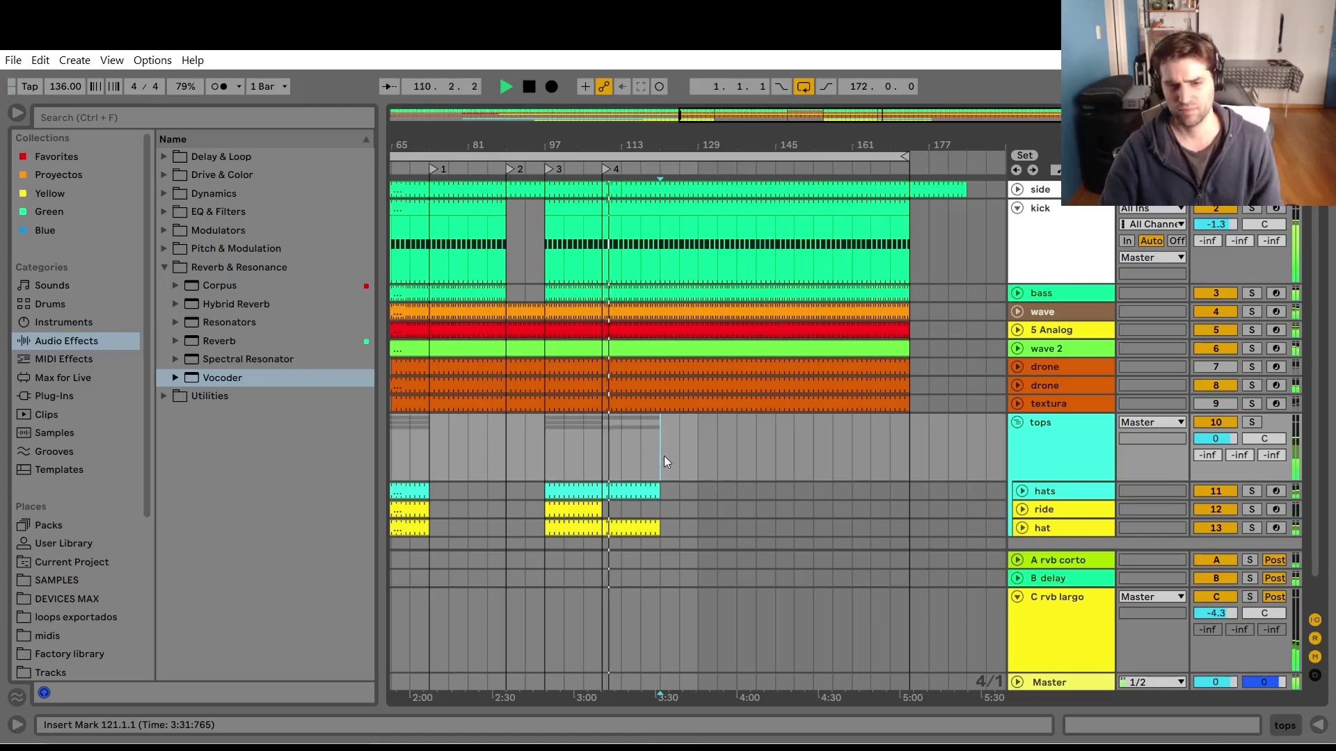
left_click(663, 496)
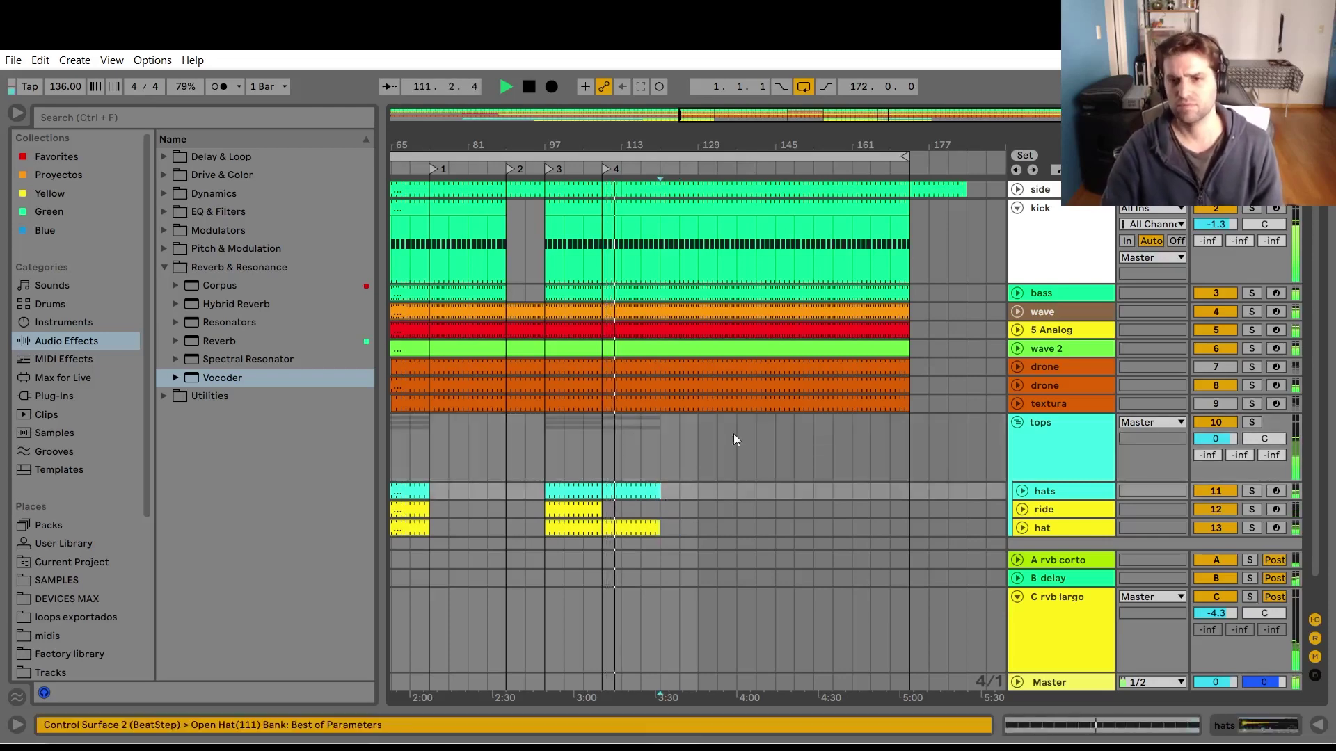
Show the wave track's Wavetable Amp Release automation, stop playback and add a breakpoint near bar 111.
double_click(1067, 315)
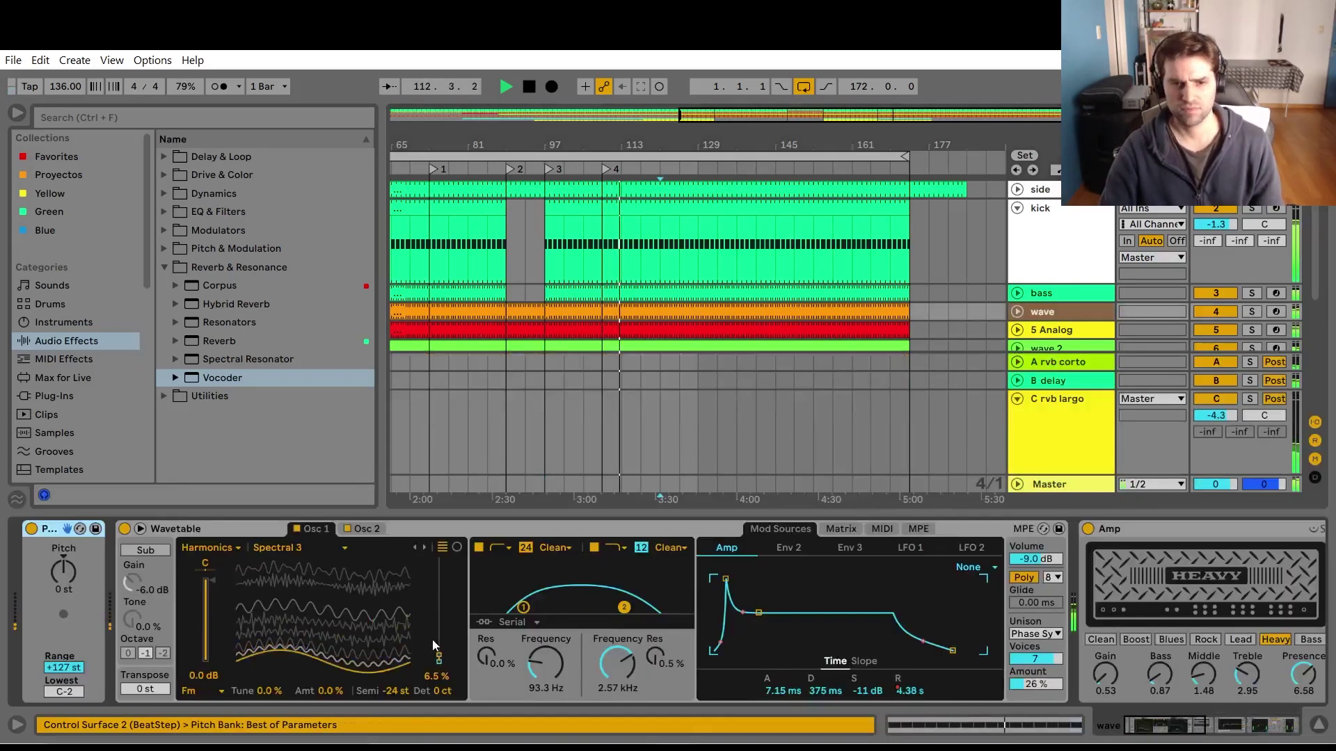
right_click(912, 691)
left_click(974, 581)
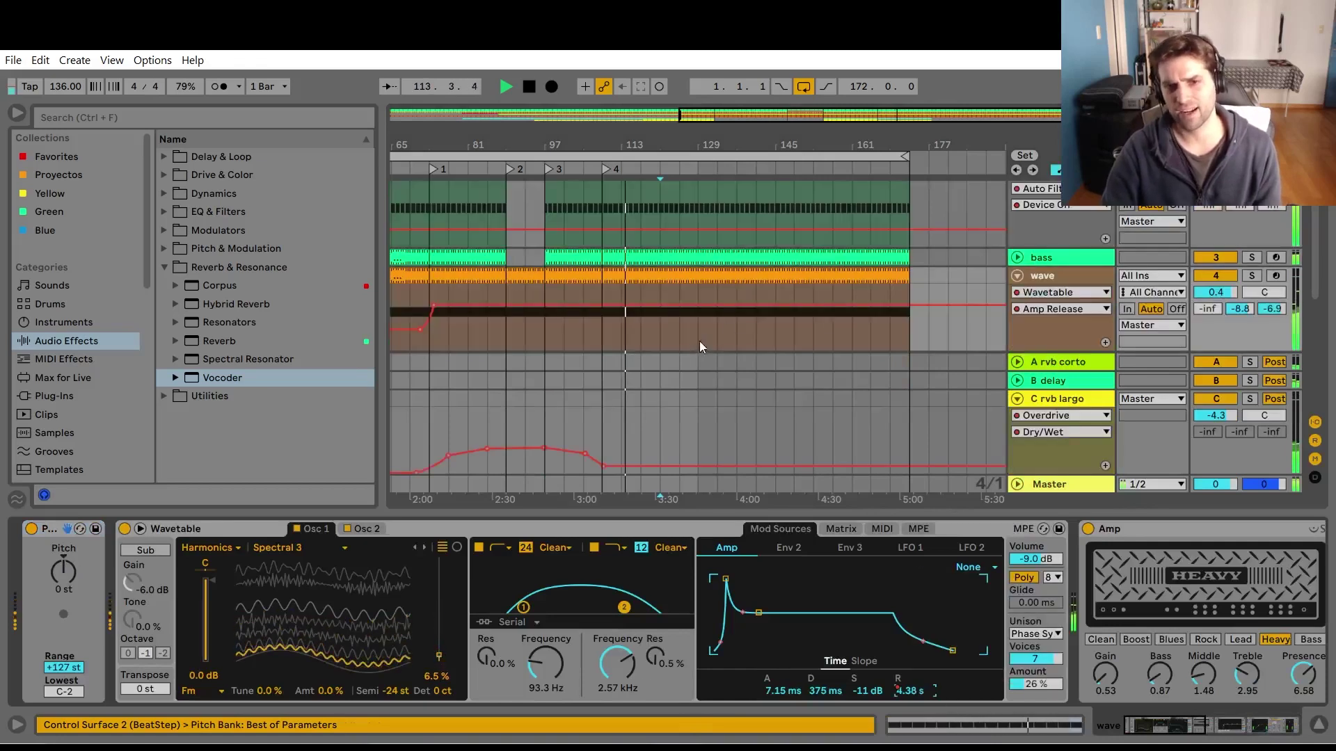
key("space")
left_click(615, 304)
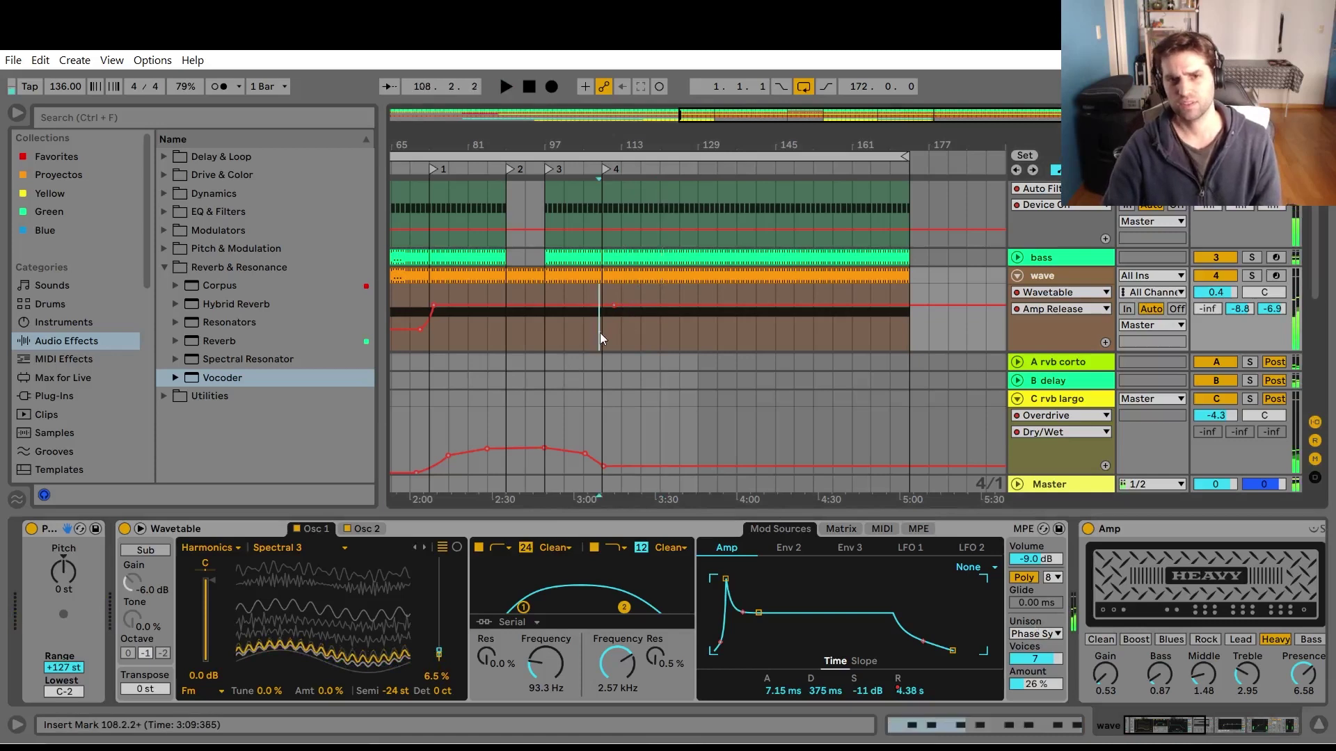
Play from about bar 108, hide the device view, and lower the wave track's Amp Release automation to about 443 ms near bar 121.
left_click(600, 332)
key("space")
left_click(1318, 726)
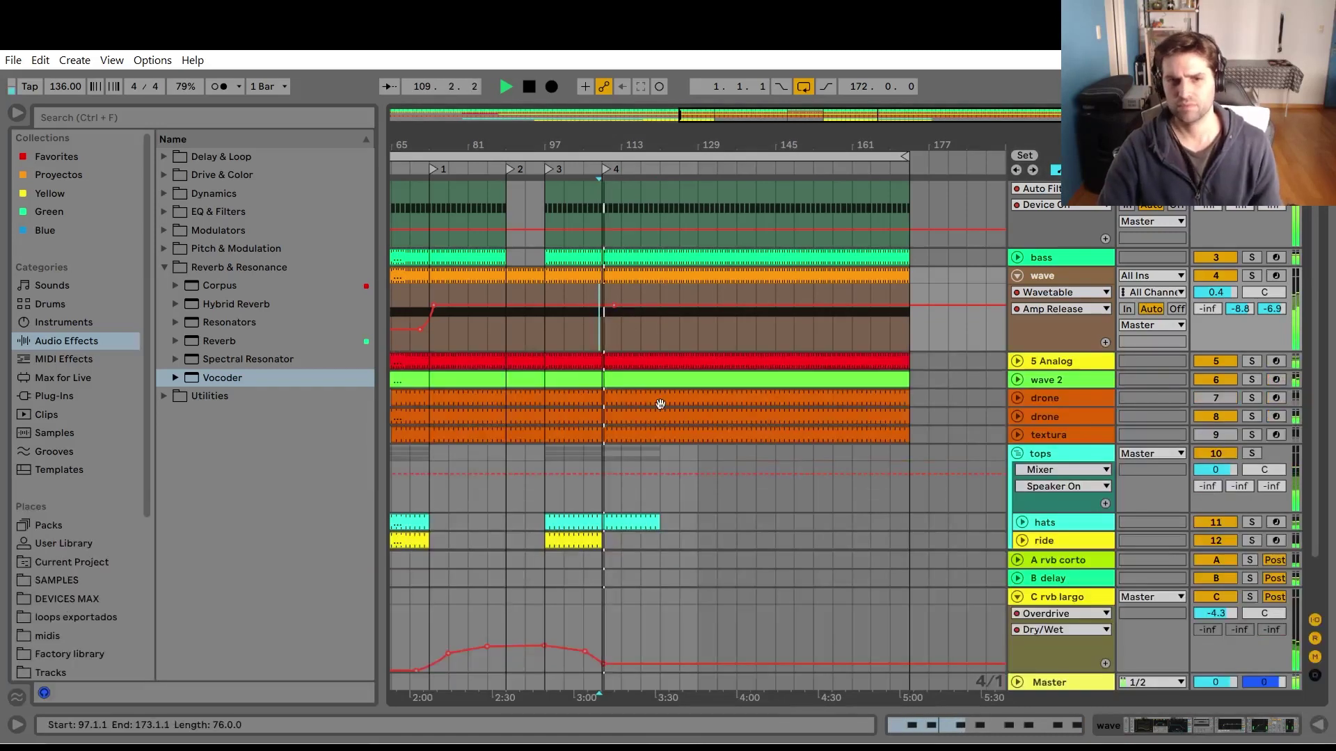
mouse_move(659, 311)
left_mouse_down()
mouse_move(660, 324)
mouse_move(645, 314)
left_mouse_up()
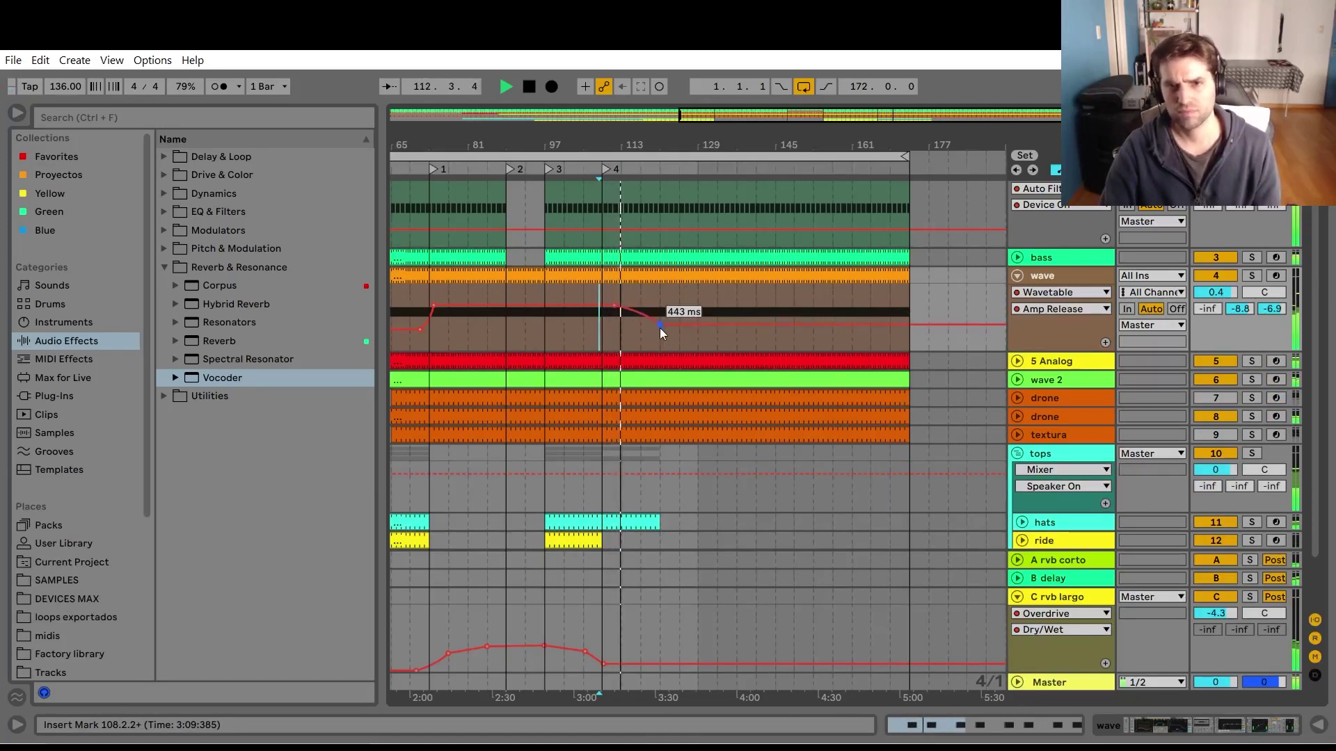
Set the wave track's Amp Release automation point at bar 121 to 687 ms during playback and hide automation.
key("a")
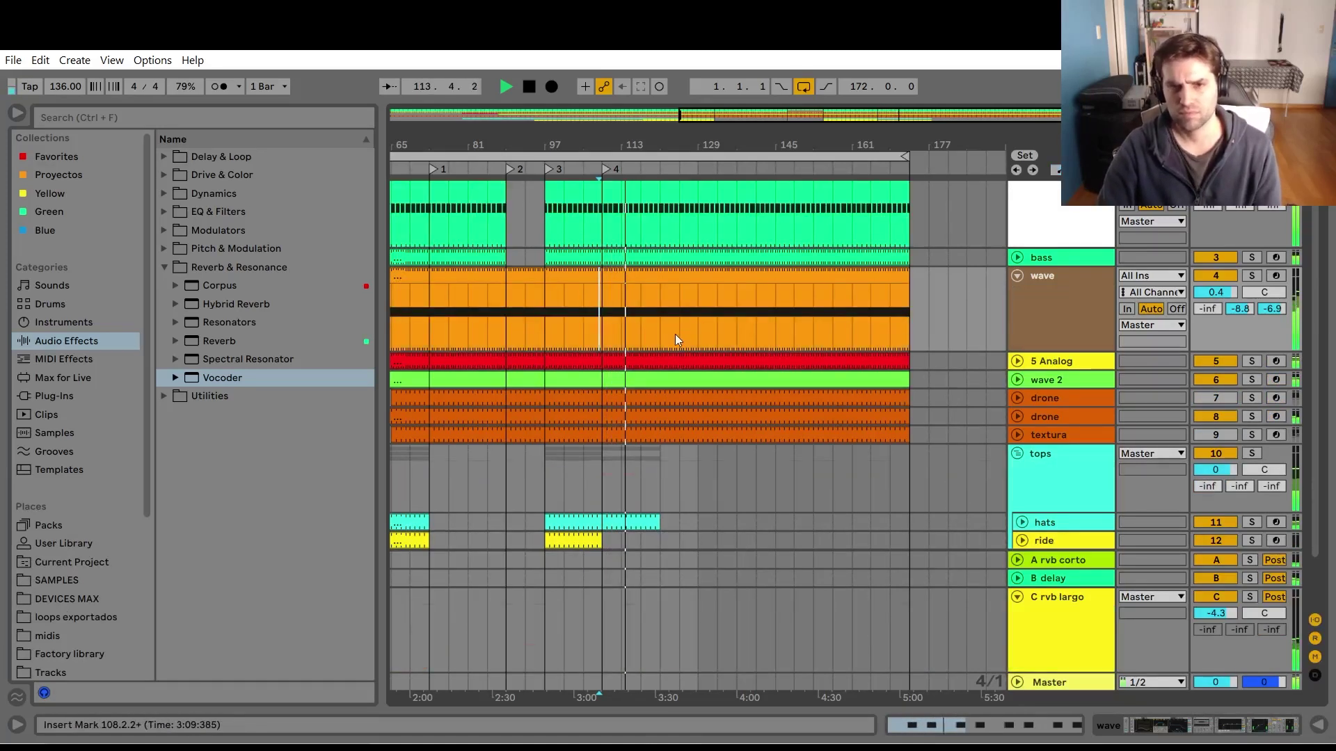
key("a")
key("a")
key("a")
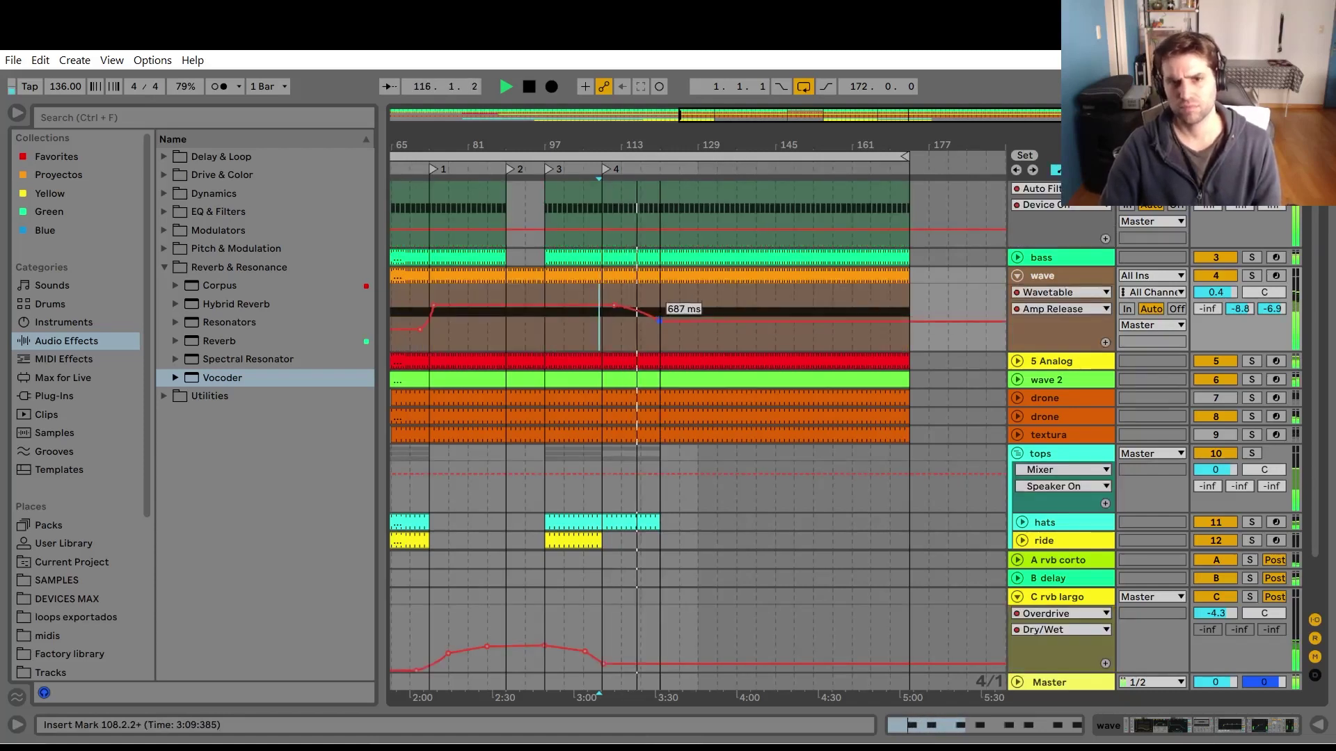
key("a")
key("a")
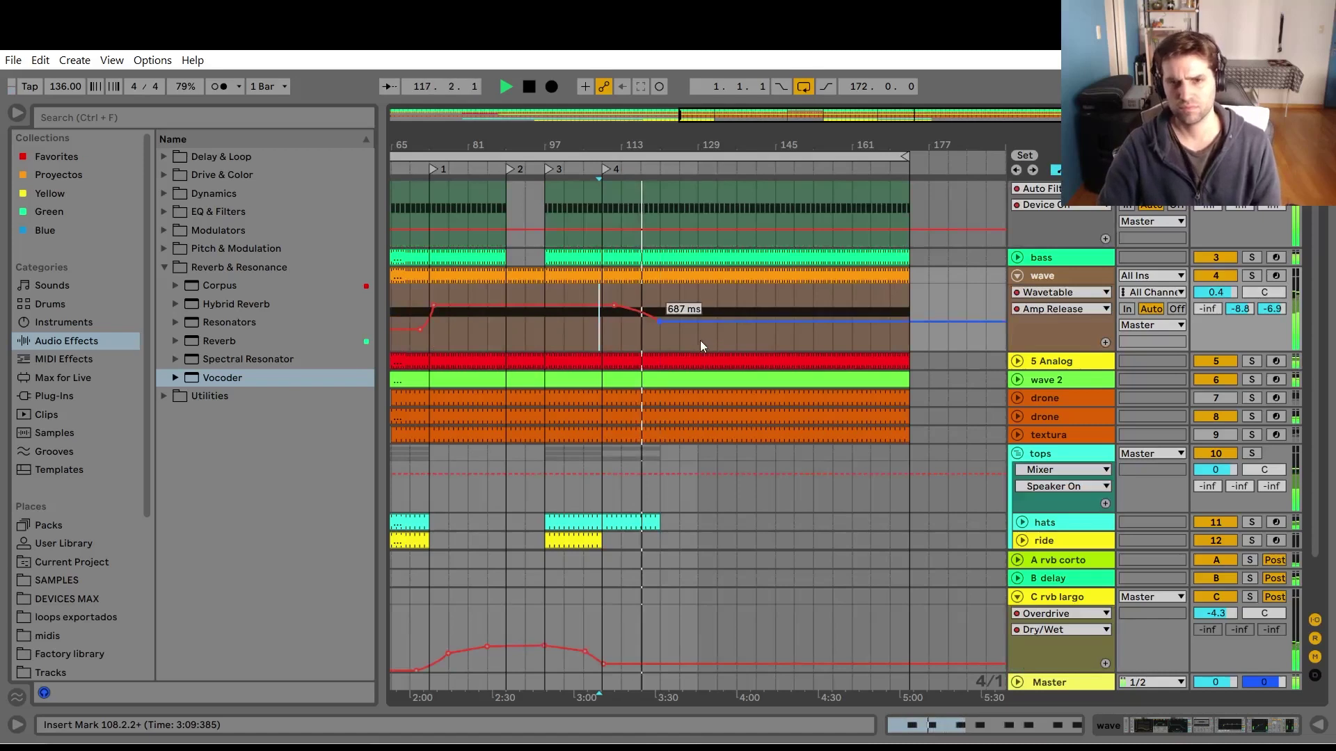
key("a")
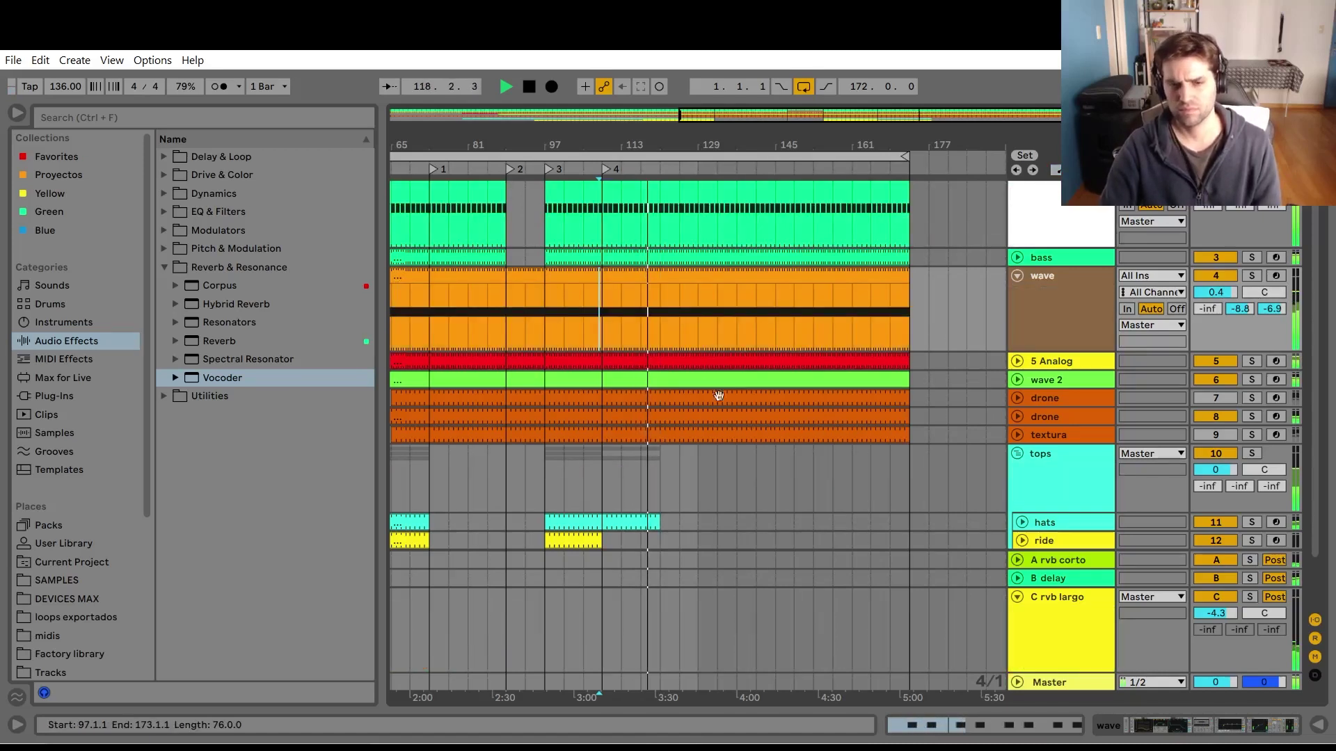
Extend the hats and hat clips in the tops group to bar 129 and briefly check the automation lanes.
scroll(675, 532, "down", 3)
left_click_drag(603, 480, 691, 506)
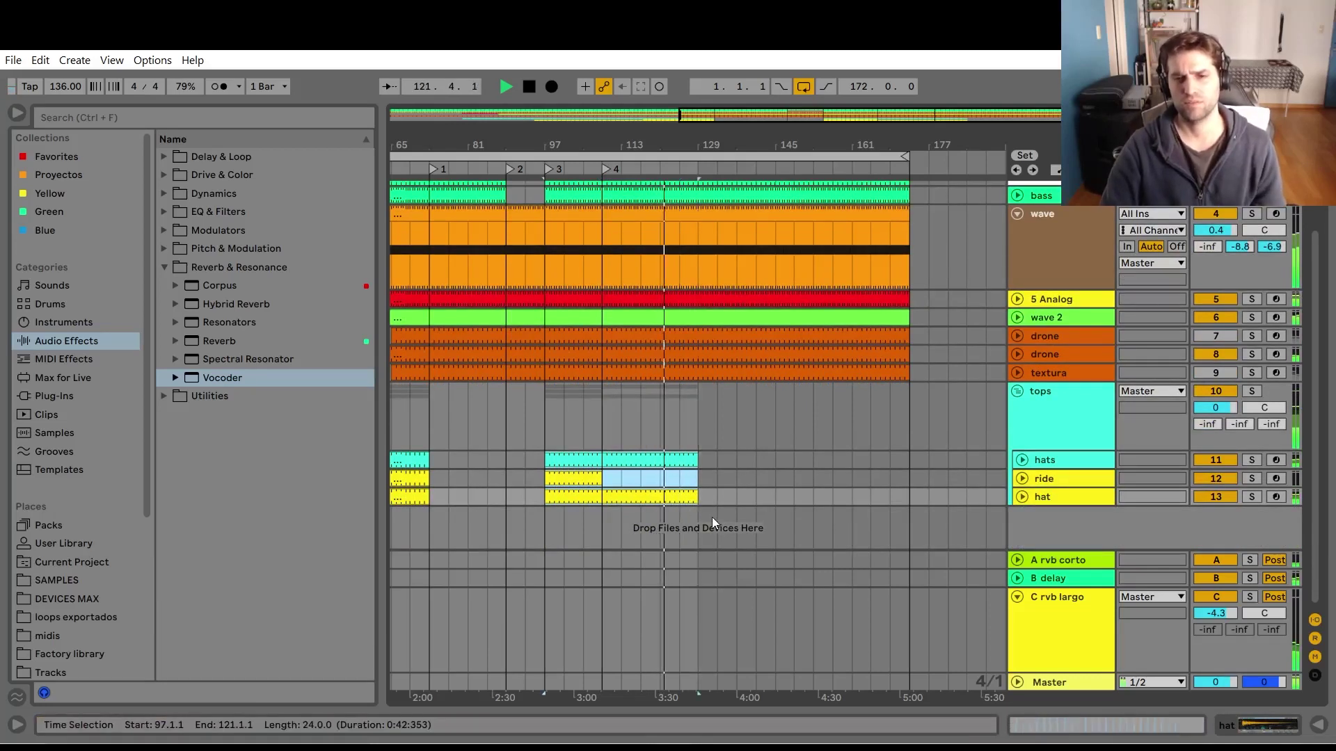
scroll(712, 517, "up", 4)
scroll(689, 448, "down", 3)
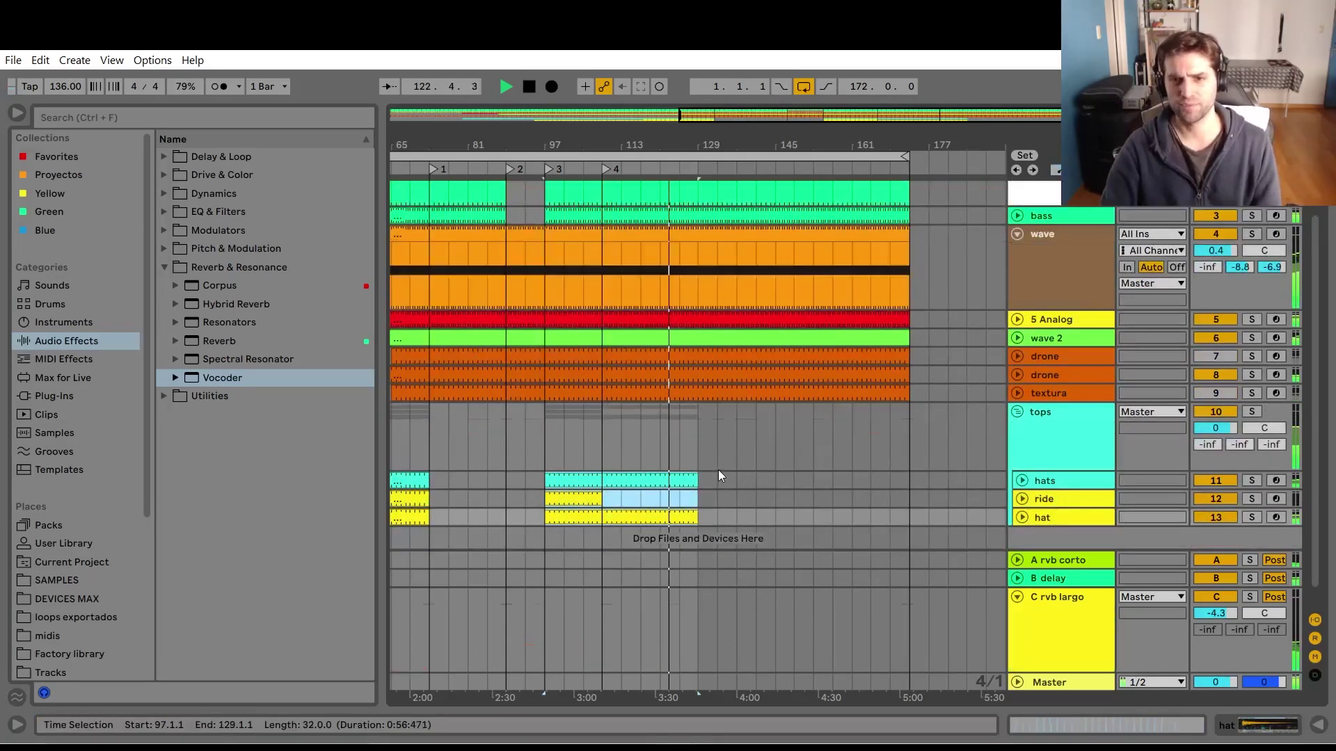
key("a")
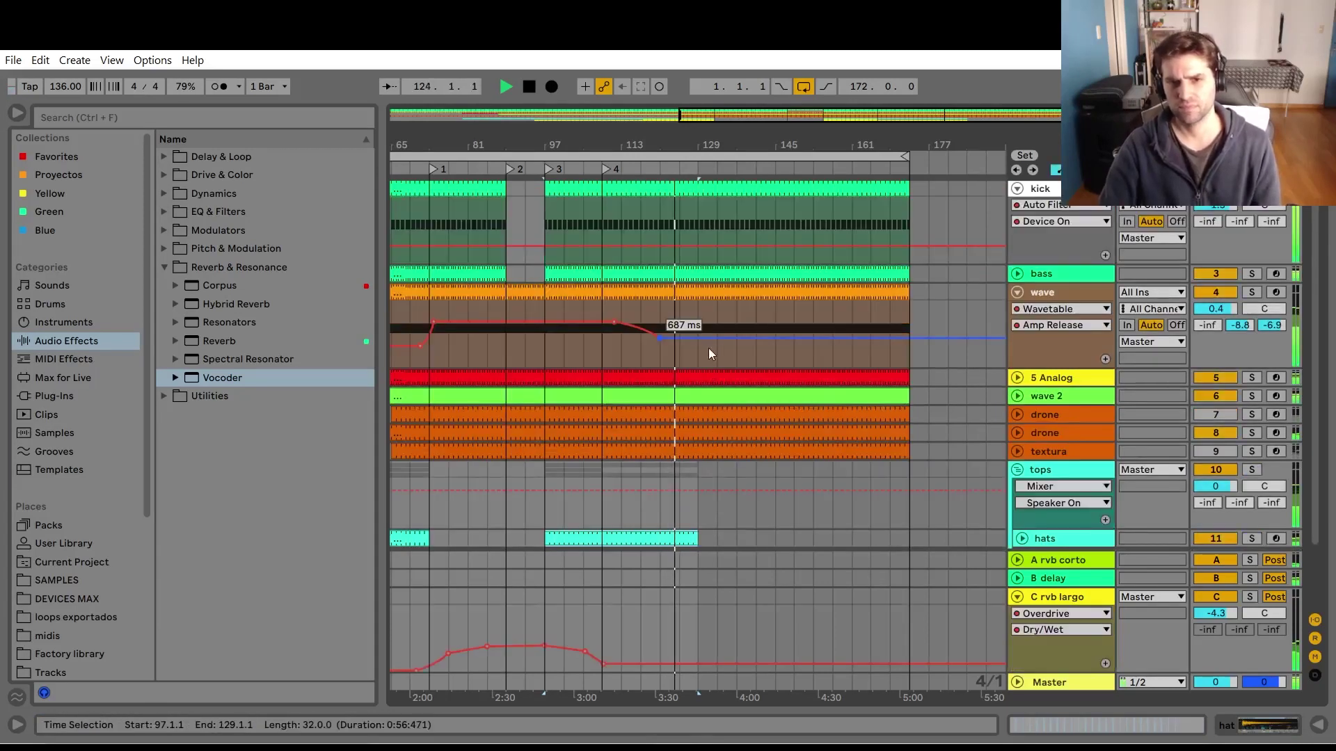
scroll(700, 376, "up", 1)
key("a")
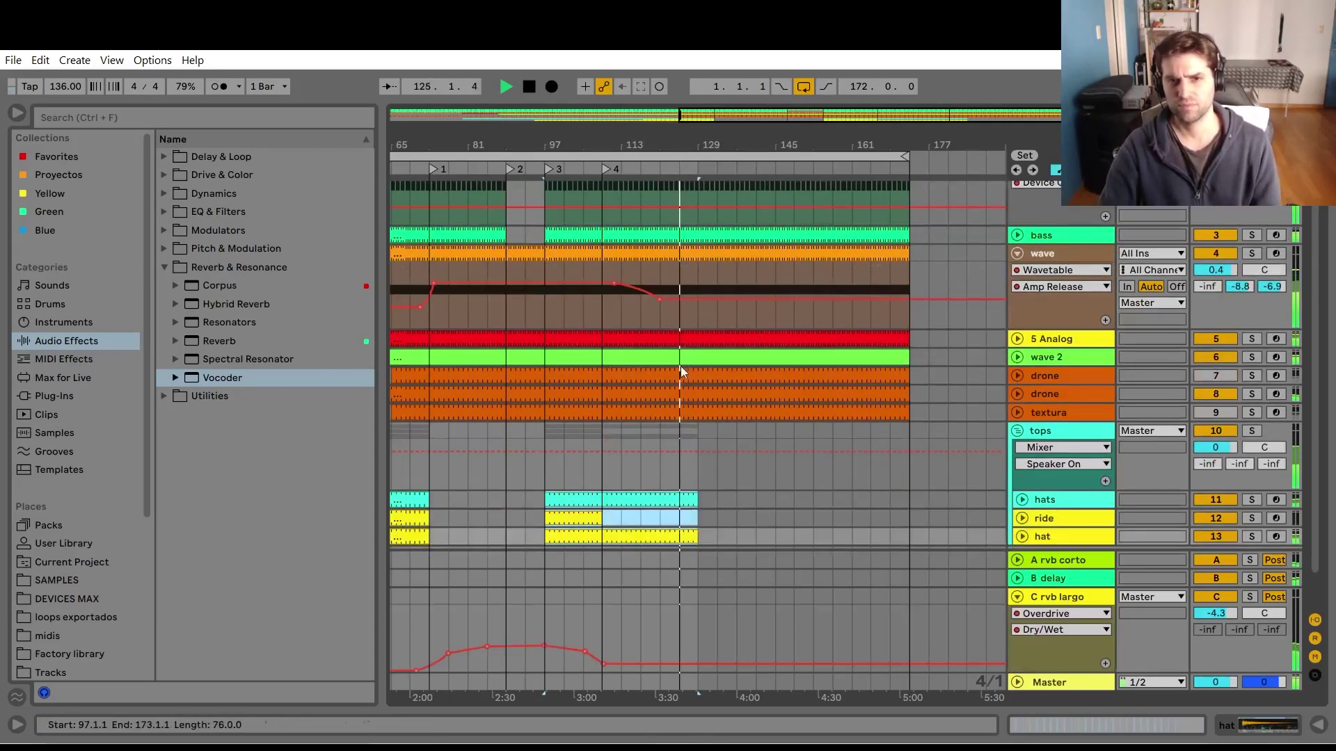
scroll(690, 384, "down", 2)
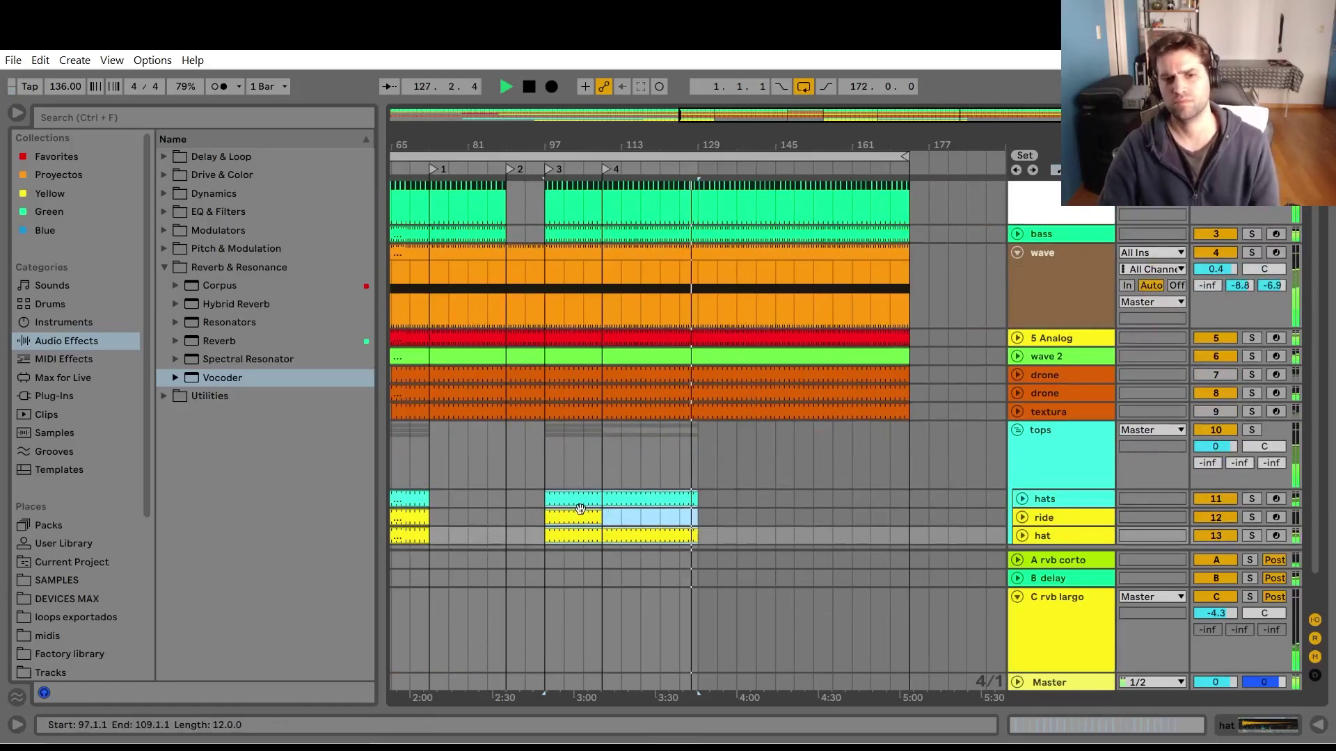
Copy the 12-bar ride clip from bar 97 to bar 129, stop playback and show the ride track's devices.
left_click_drag(566, 517, 728, 526)
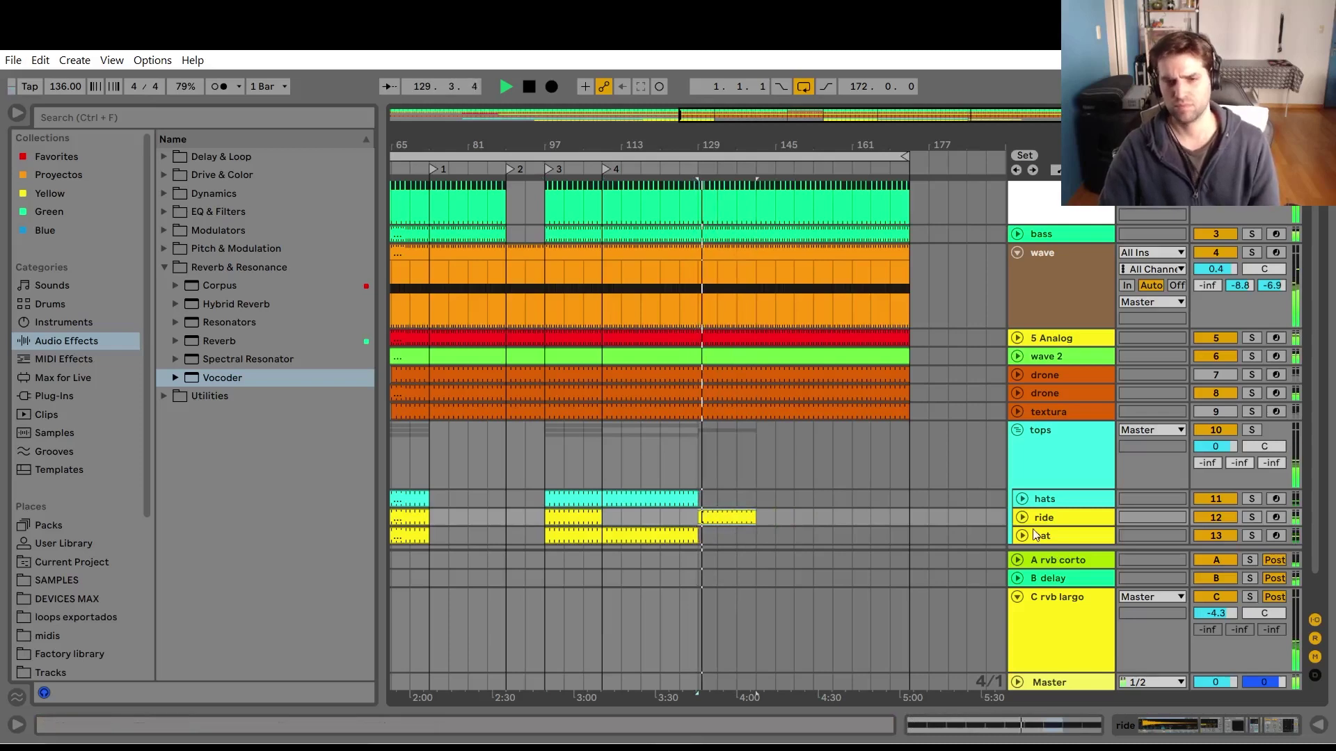
key("space")
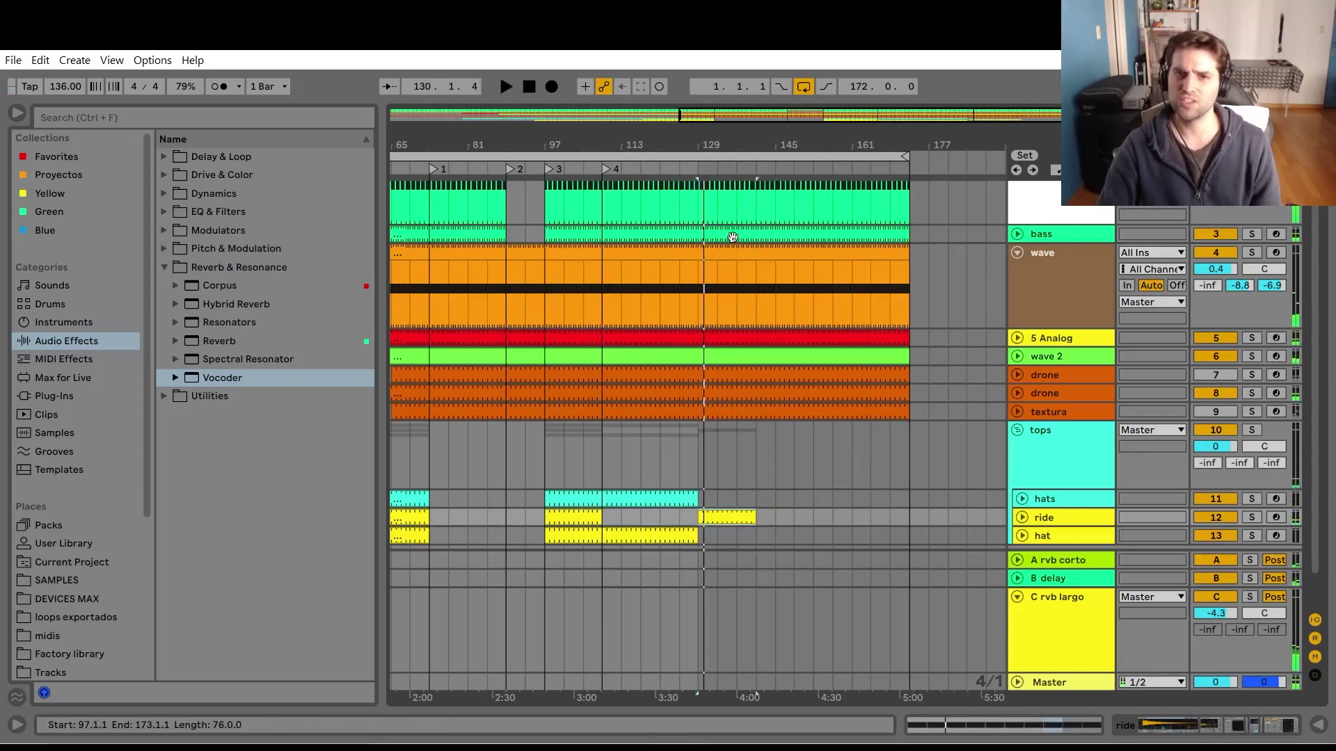
double_click(1038, 517)
left_click(675, 295)
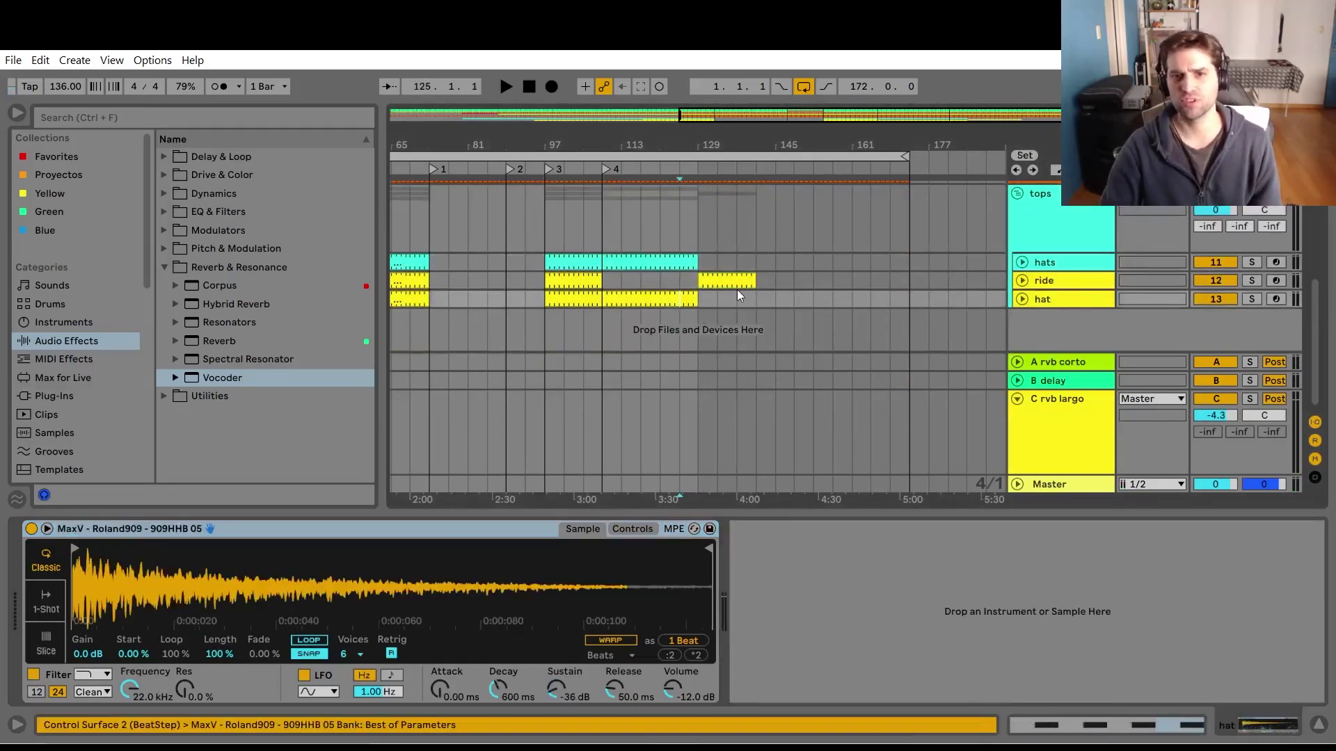
left_click(1068, 281)
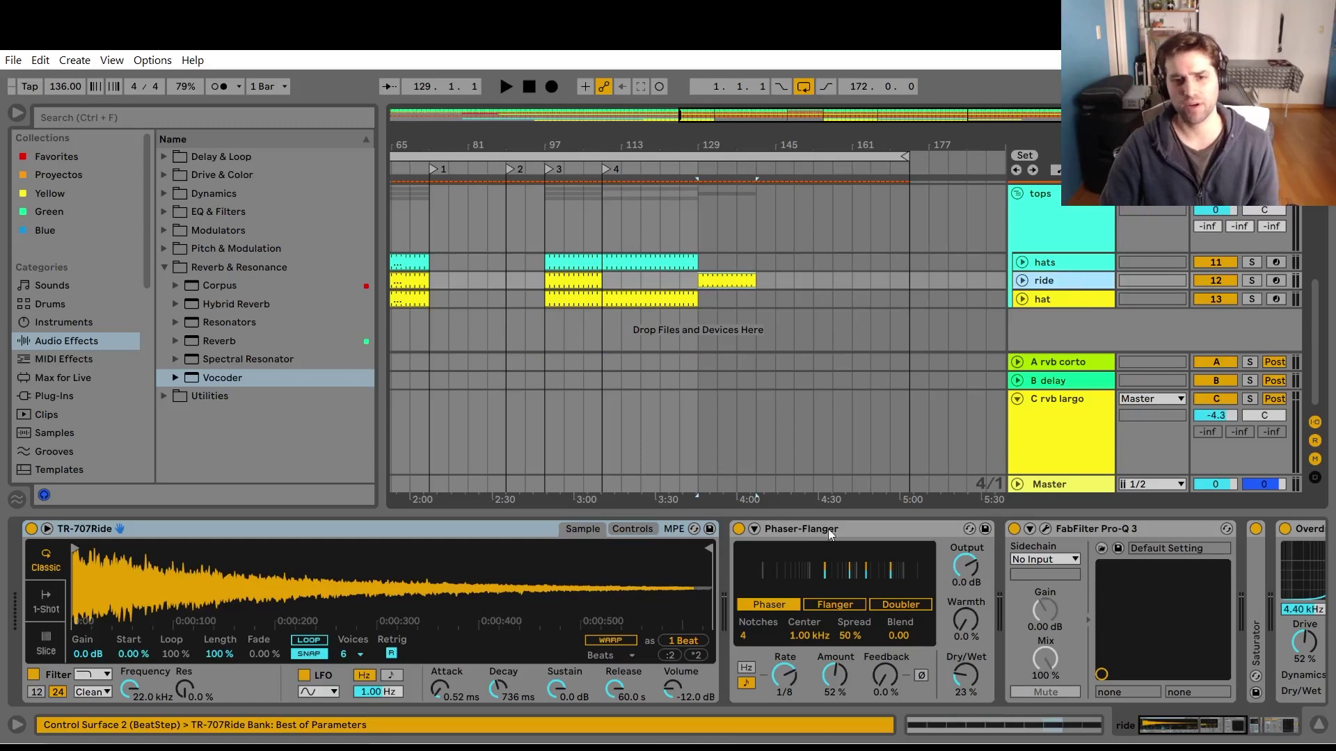
Play from bar 129 and set the TR-707Ride sampler's Sustain to -19 dB.
key("space")
left_click_drag(566, 690, 566, 713)
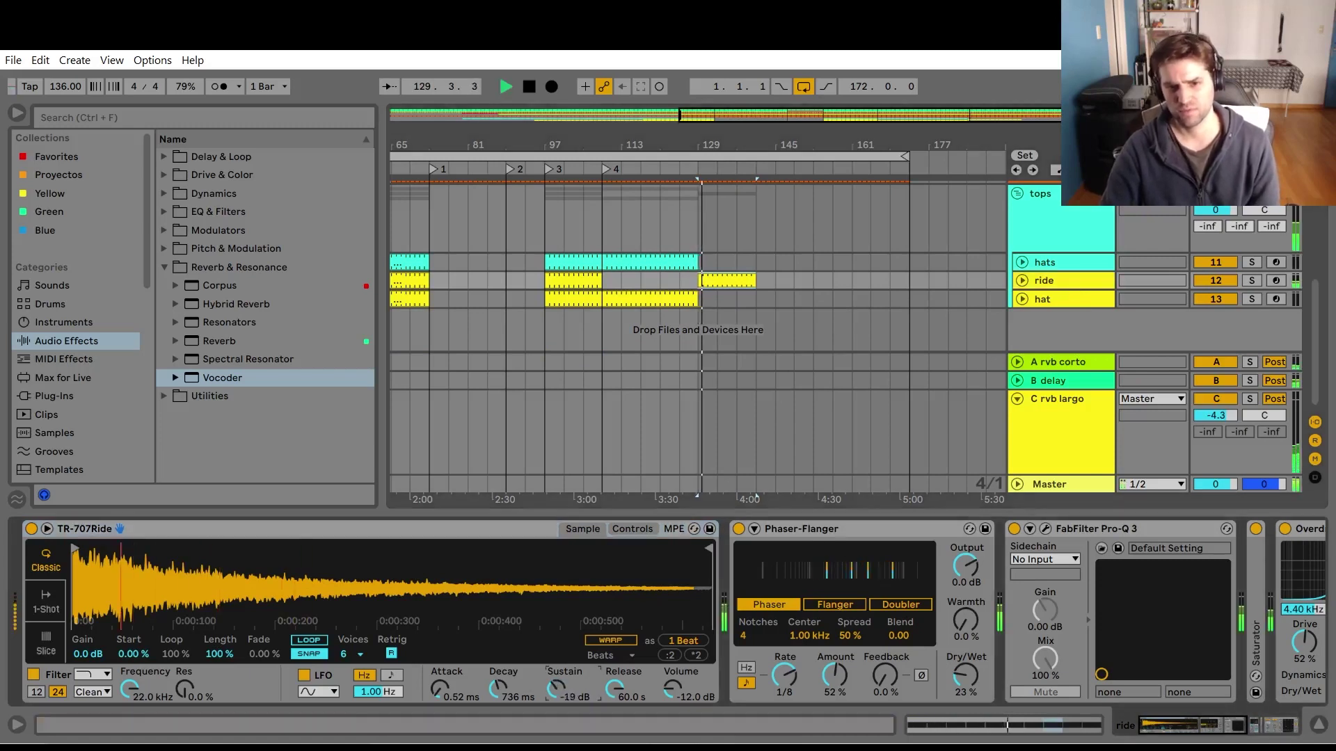
left_click_drag(562, 692, 562, 692)
Show the ride's Sustain automation, add breakpoints before bar 129, raise the earlier one near bar 125, and hide automation and the device view.
right_click(563, 692)
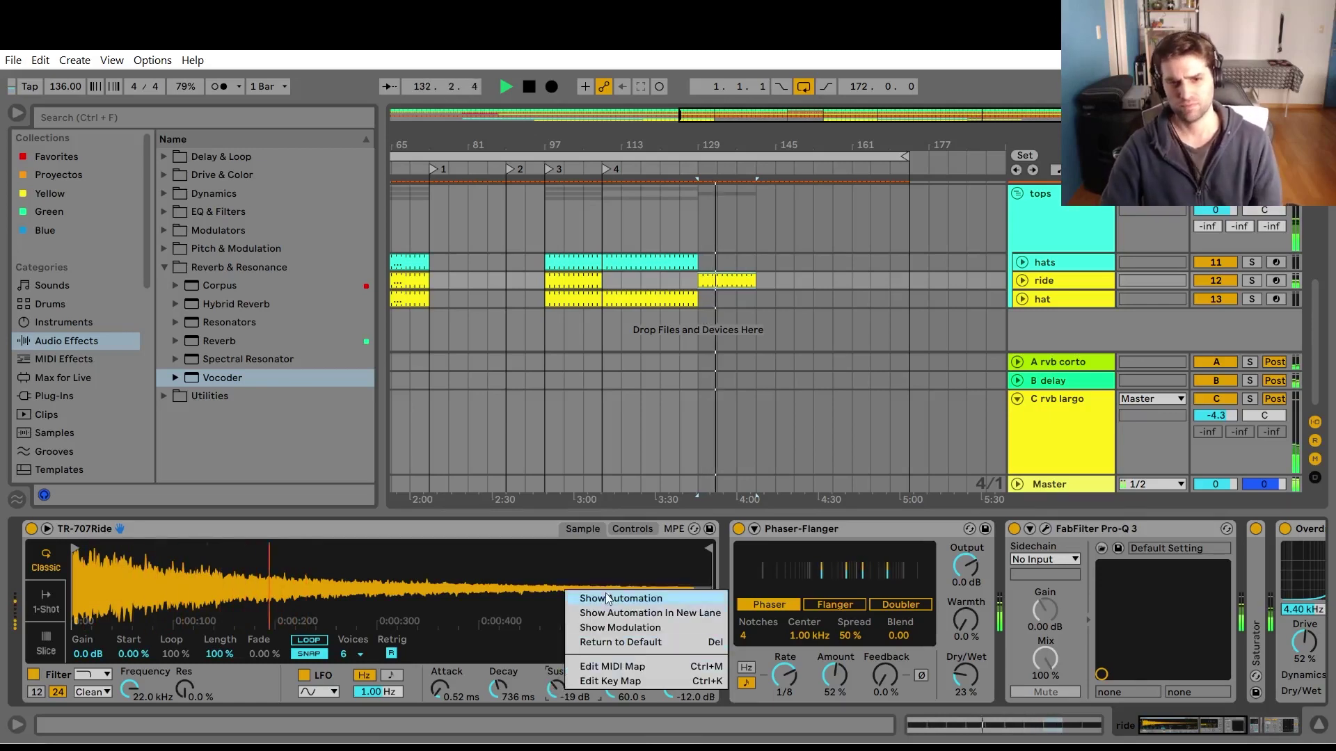
left_click(612, 597)
left_click(689, 309)
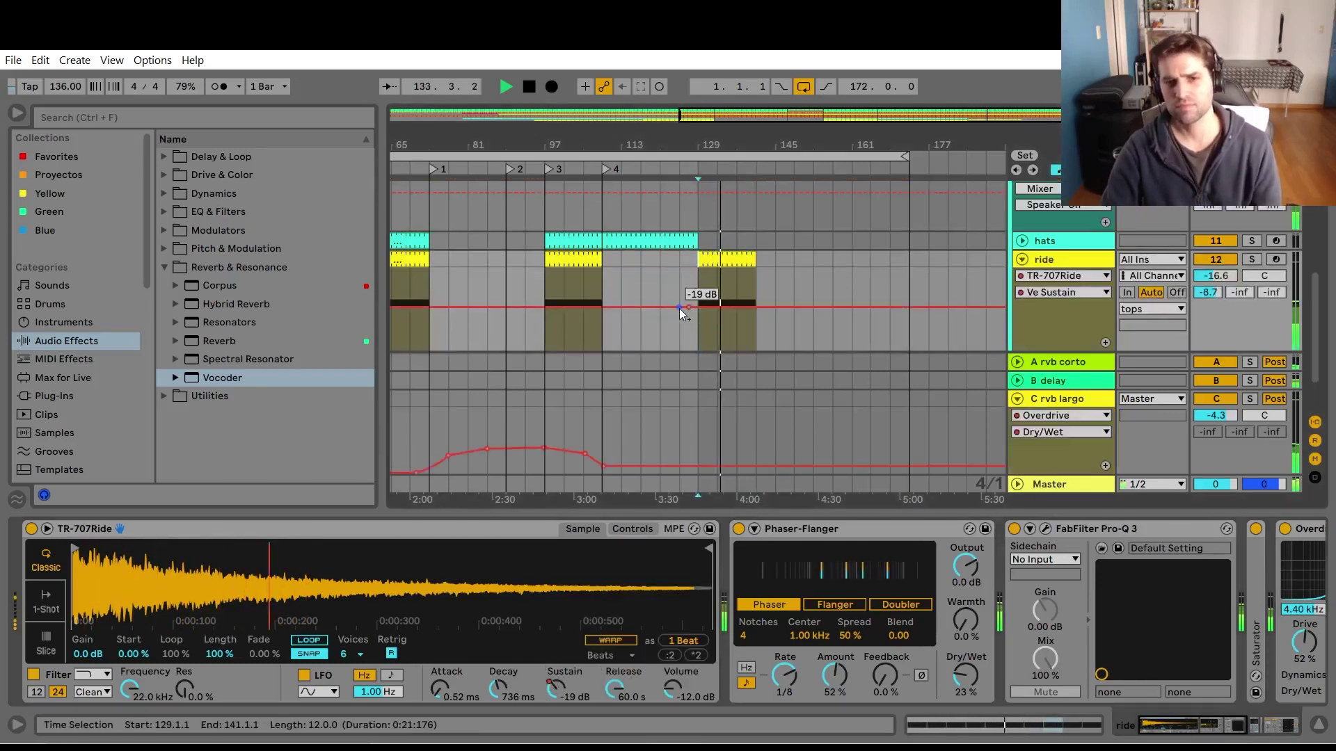
left_click_drag(679, 308, 679, 270)
key("a")
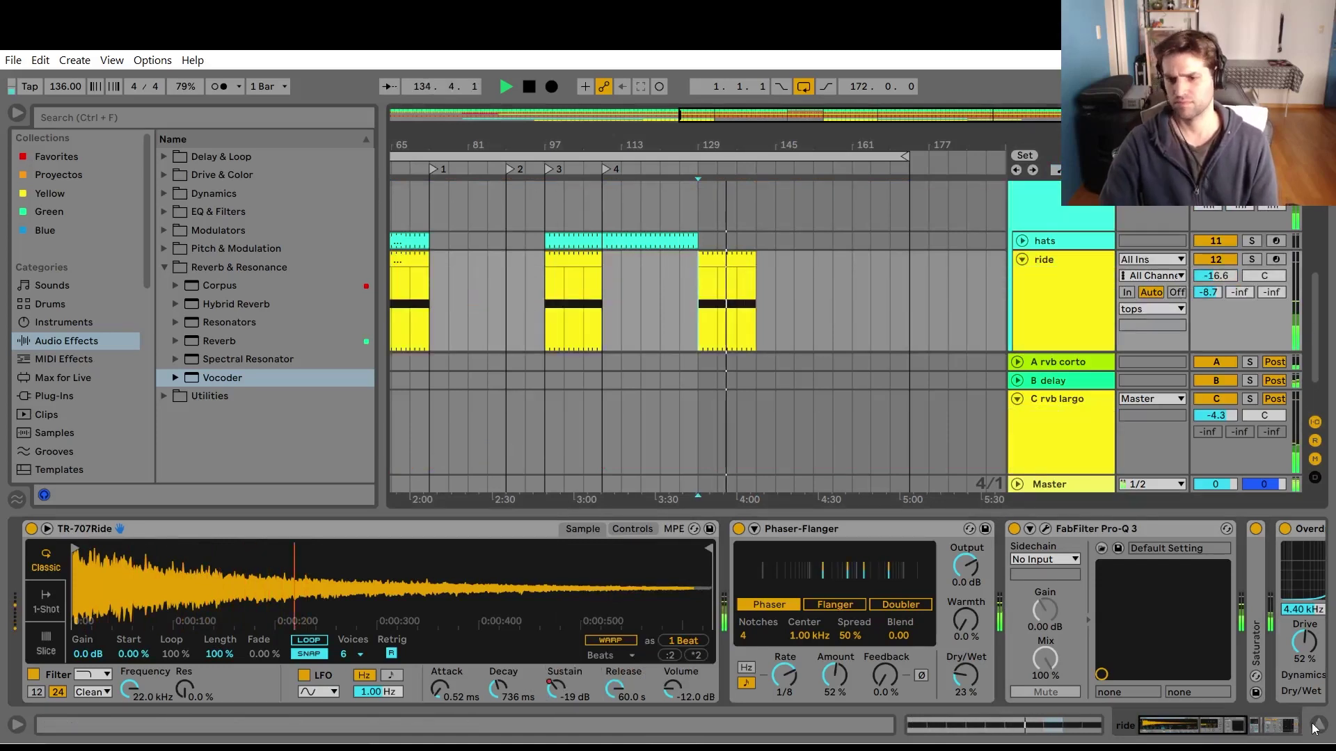
key("ctrl+alt+l")
scroll(731, 467, "down", 1)
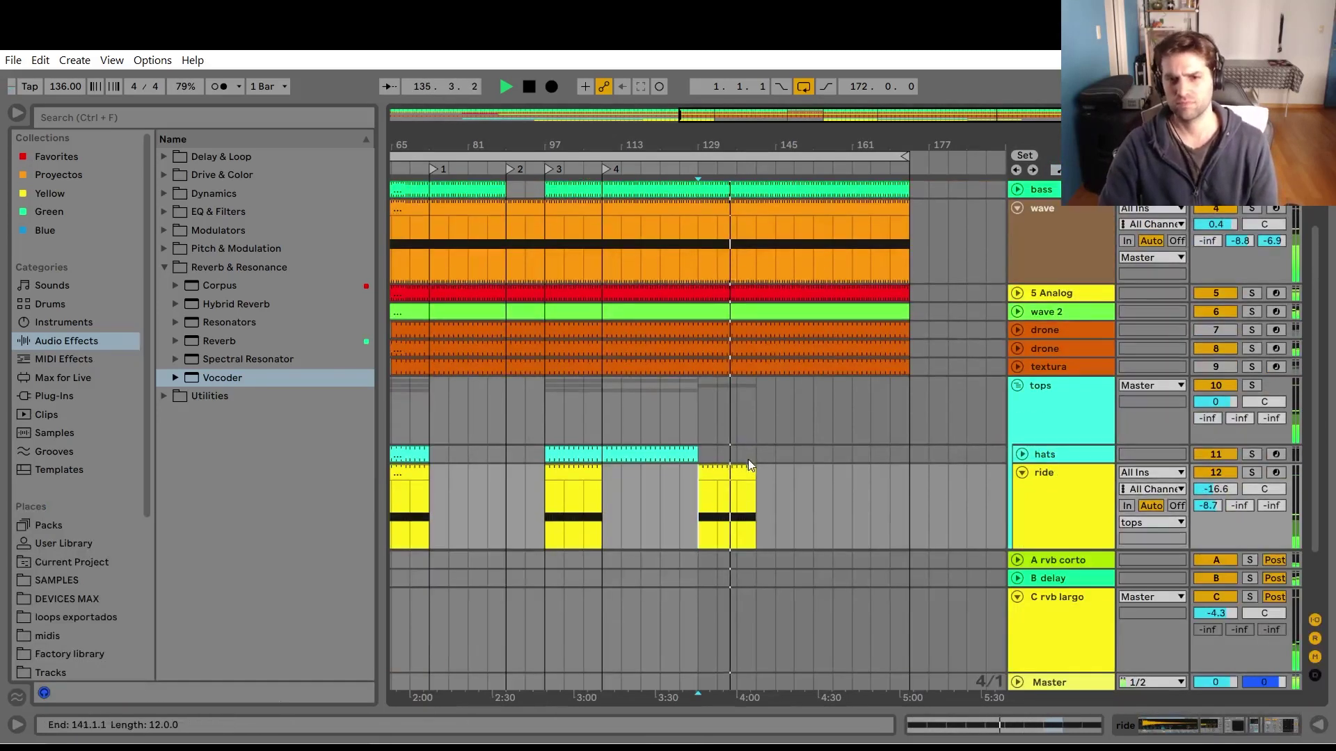
Stop playback and restart it from about bar 129 to hear the section with the ride.
left_click(741, 494)
left_click(679, 418)
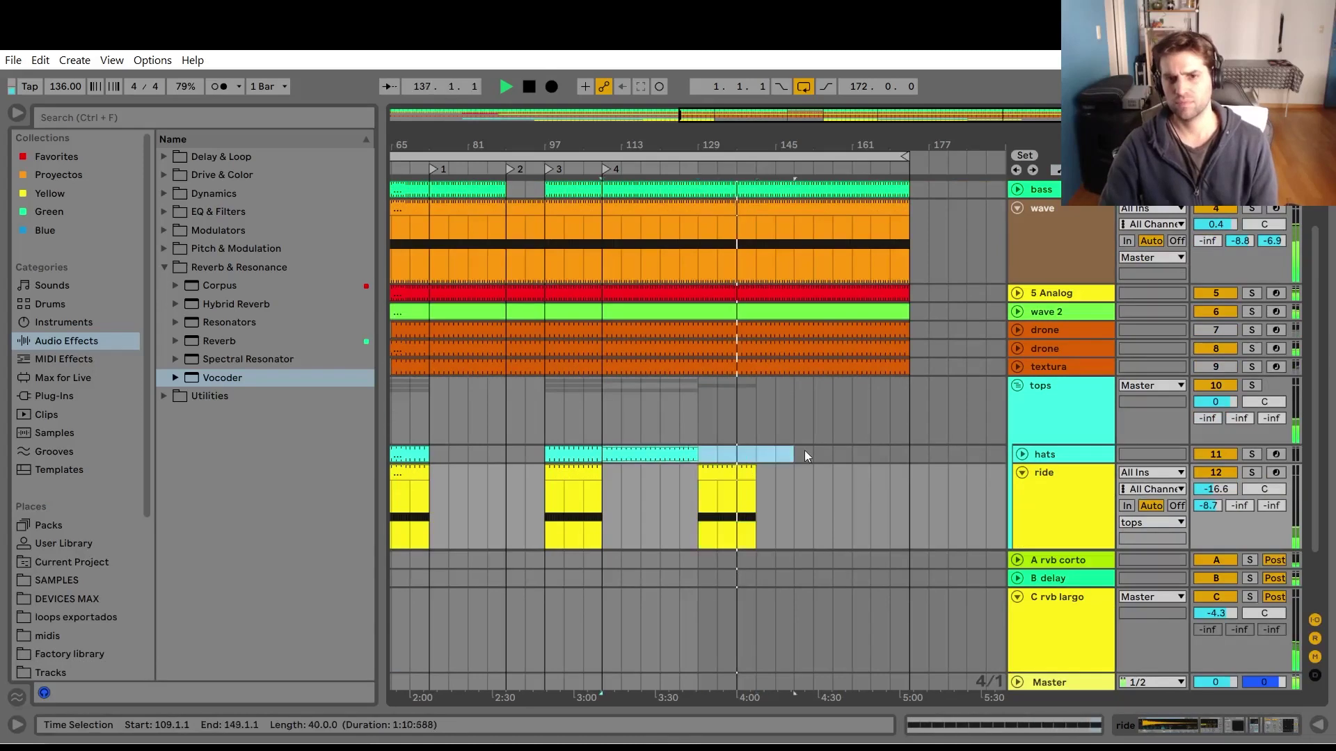
key("space")
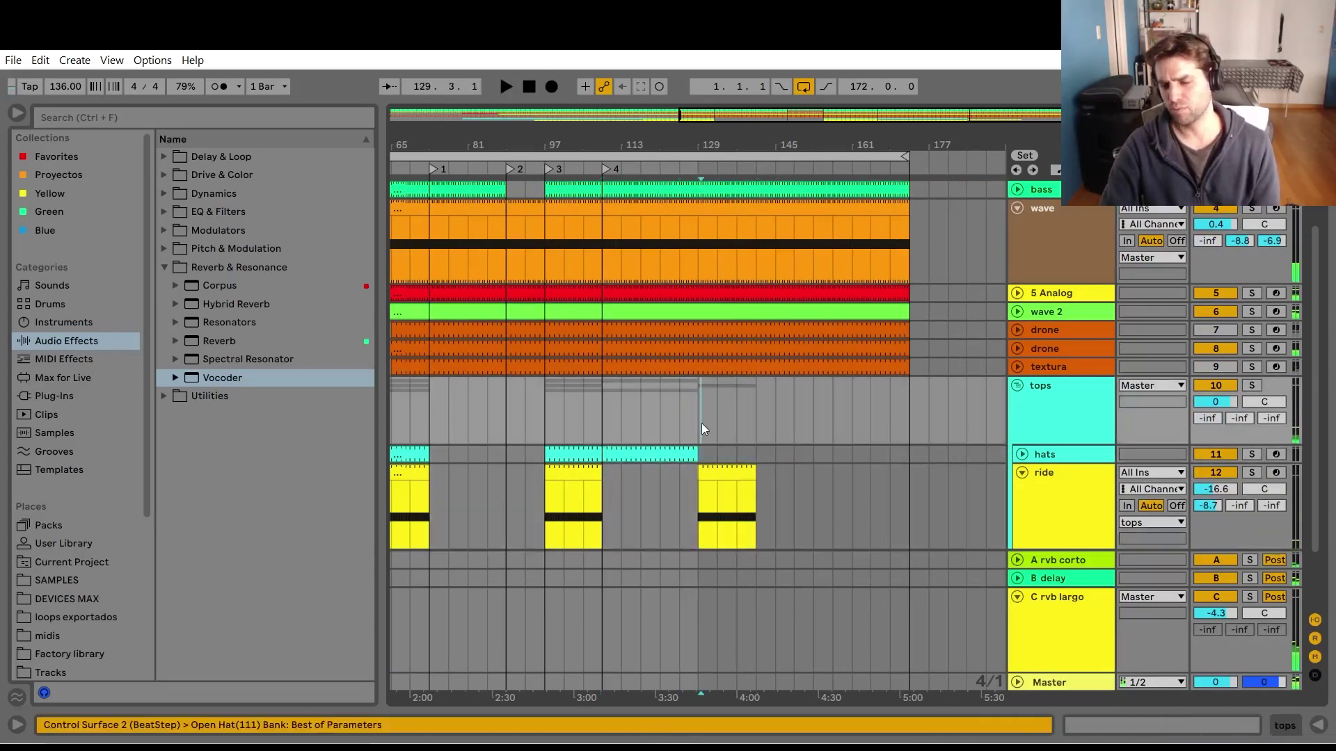
left_click(723, 424)
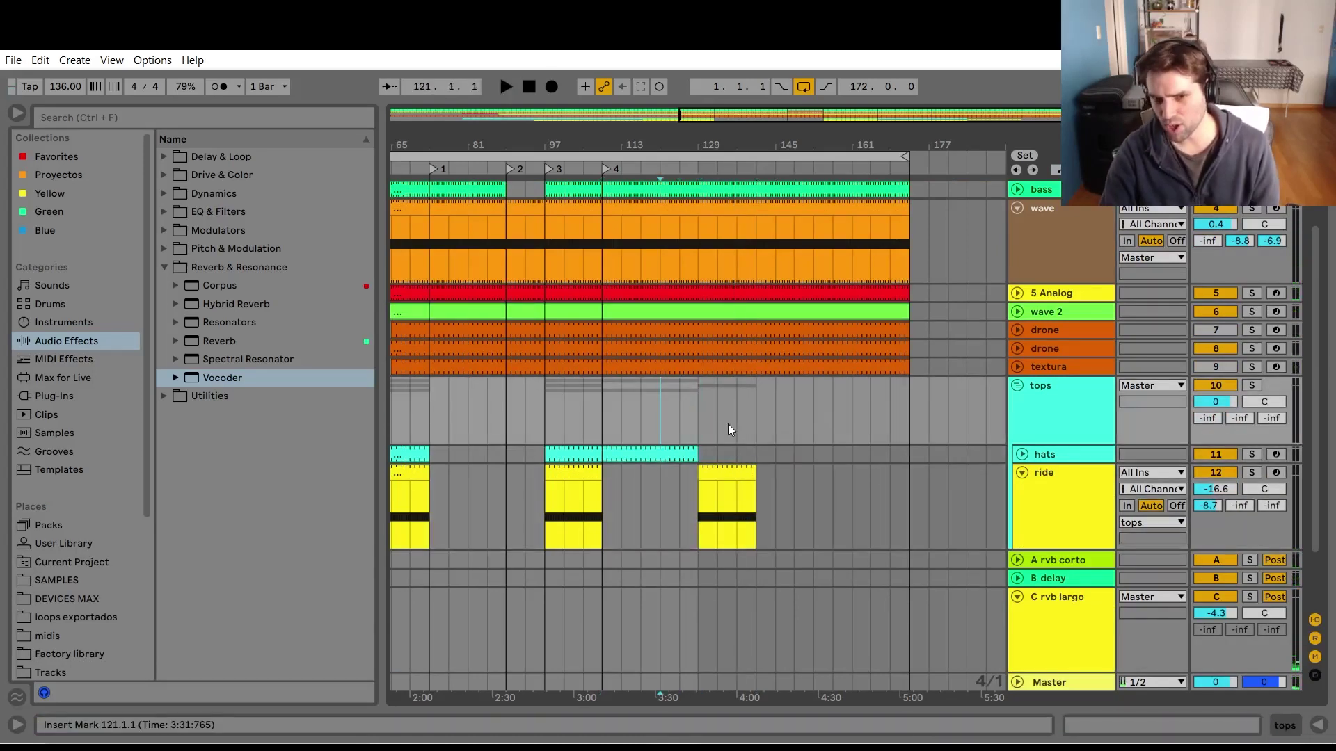
left_click(700, 422)
key("space")
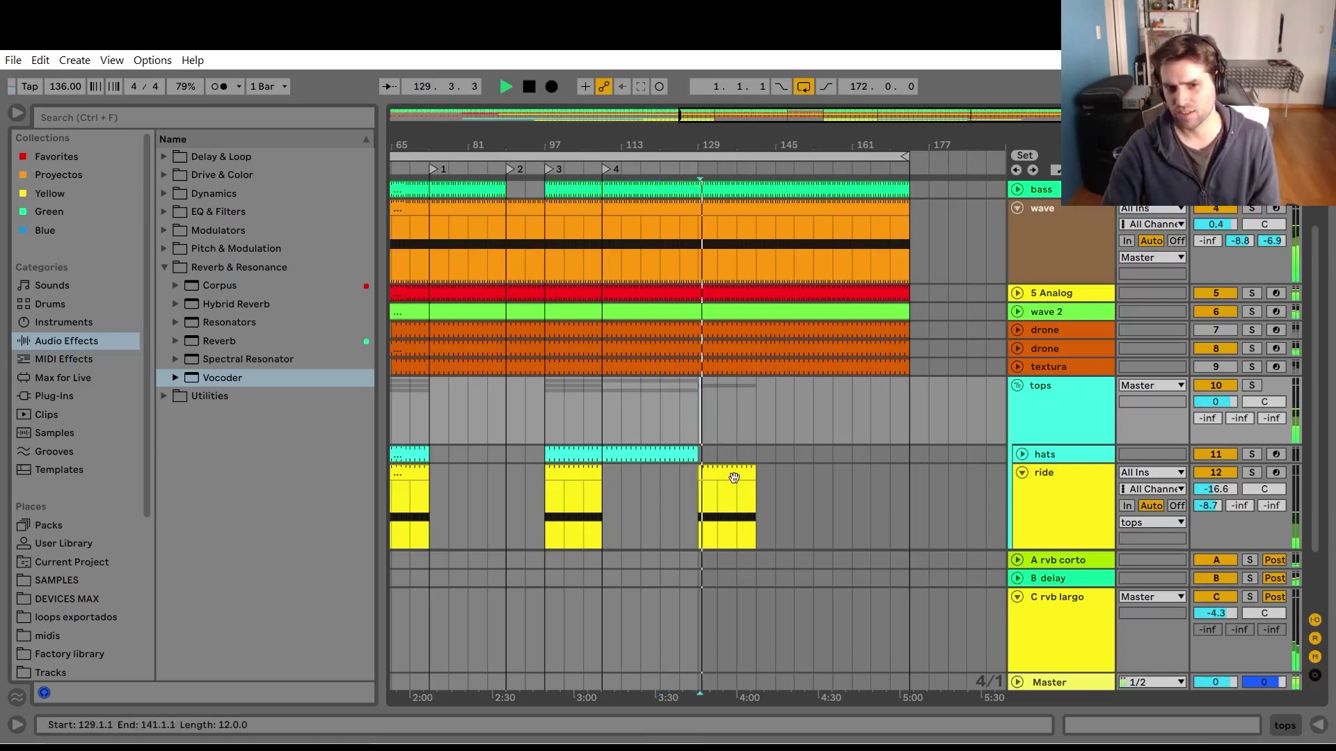
Copy the hats part from bars 97–129 to bar 137 and show the hats track's device.
left_click(734, 476)
left_click_drag(942, 483, 755, 453)
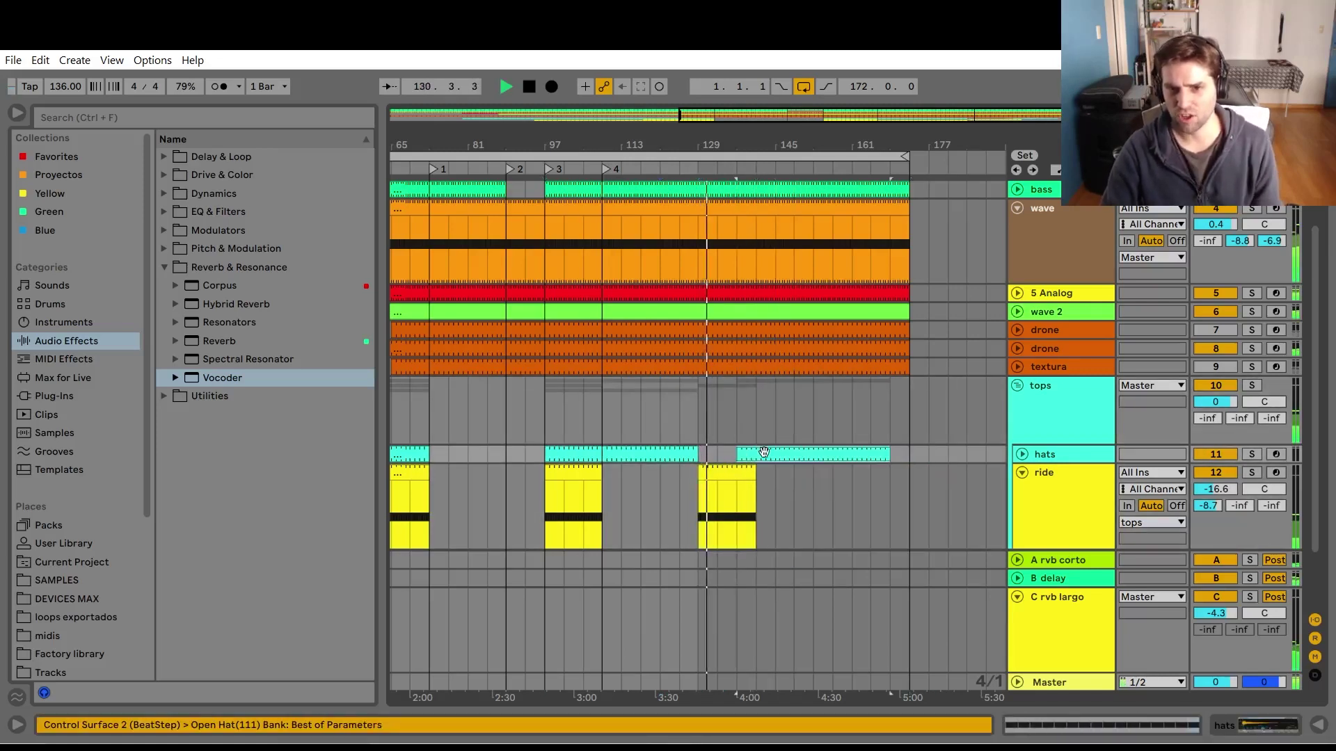
double_click(765, 452)
left_click(1070, 341)
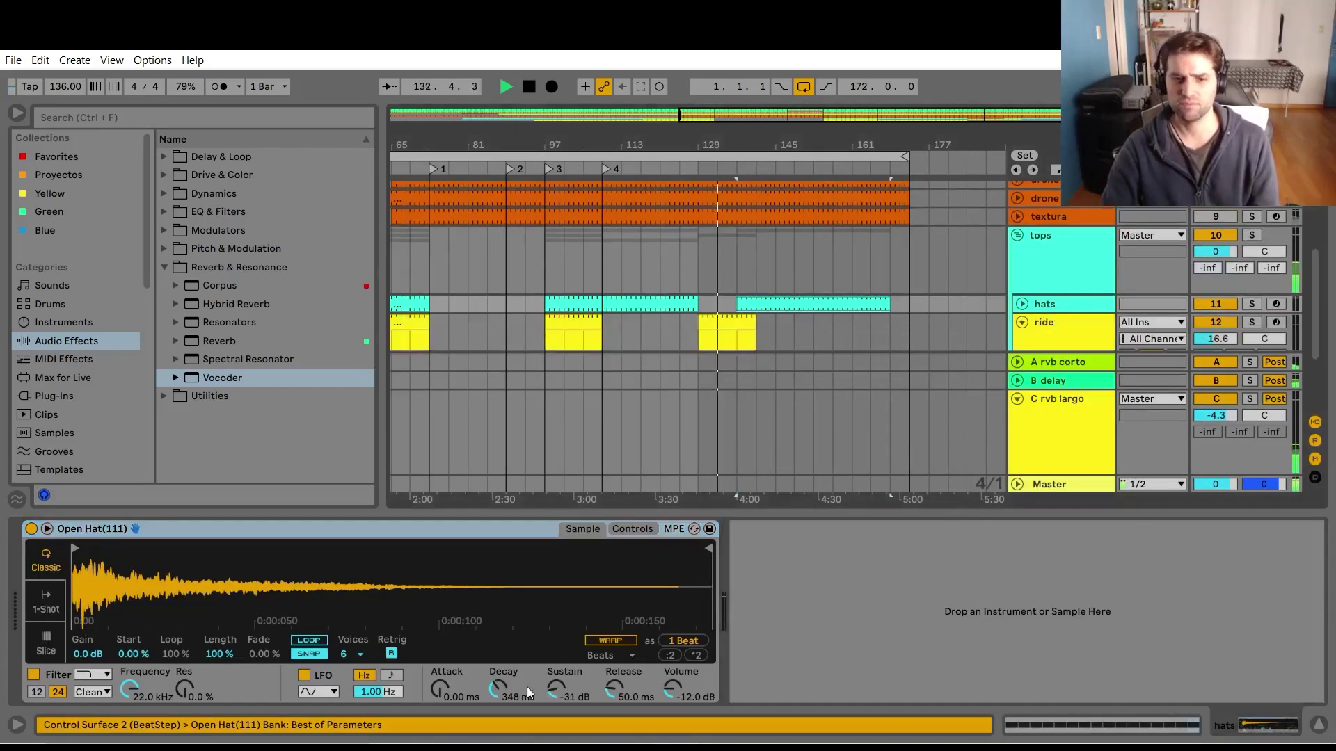
Show the Open Hat(111) Decay automation on the hats track and lower it to 82.5 ms from bar 137.
right_click(502, 689)
left_click(528, 598)
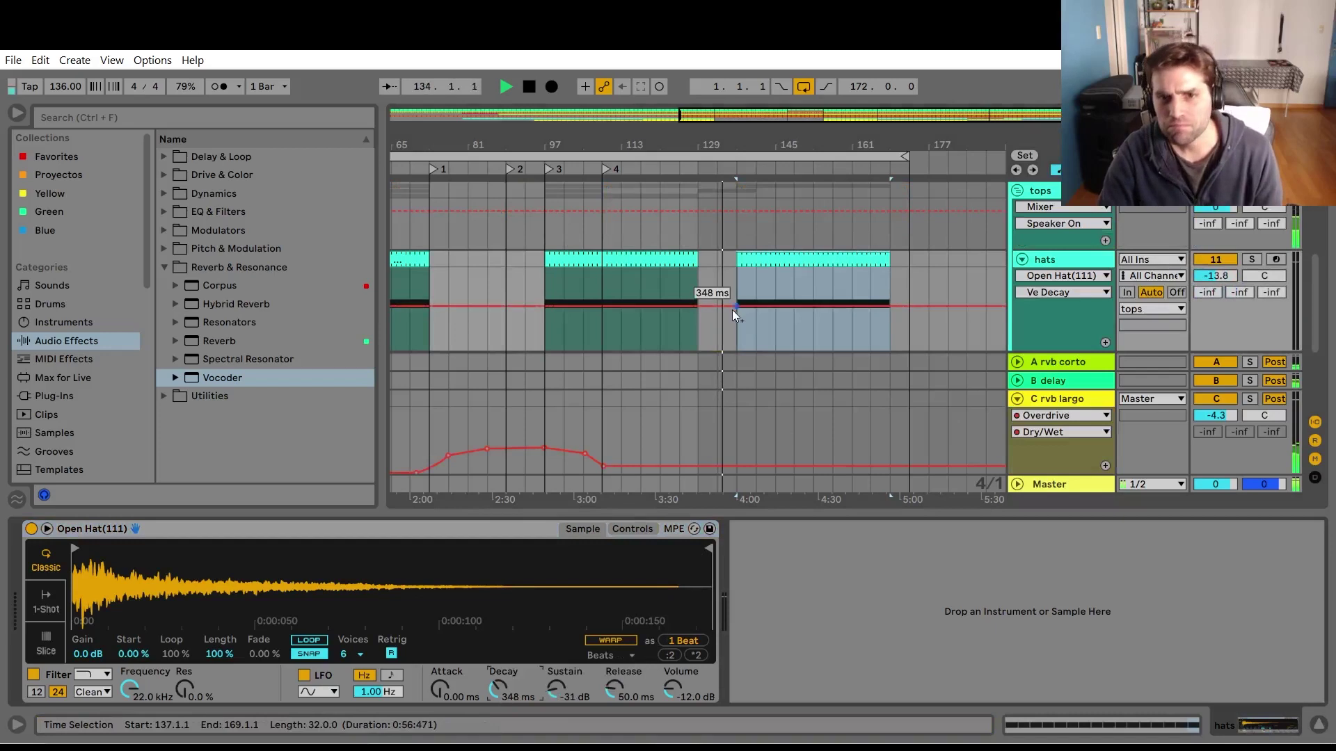
left_click_drag(752, 313, 736, 326)
scroll(767, 280, "down", 2)
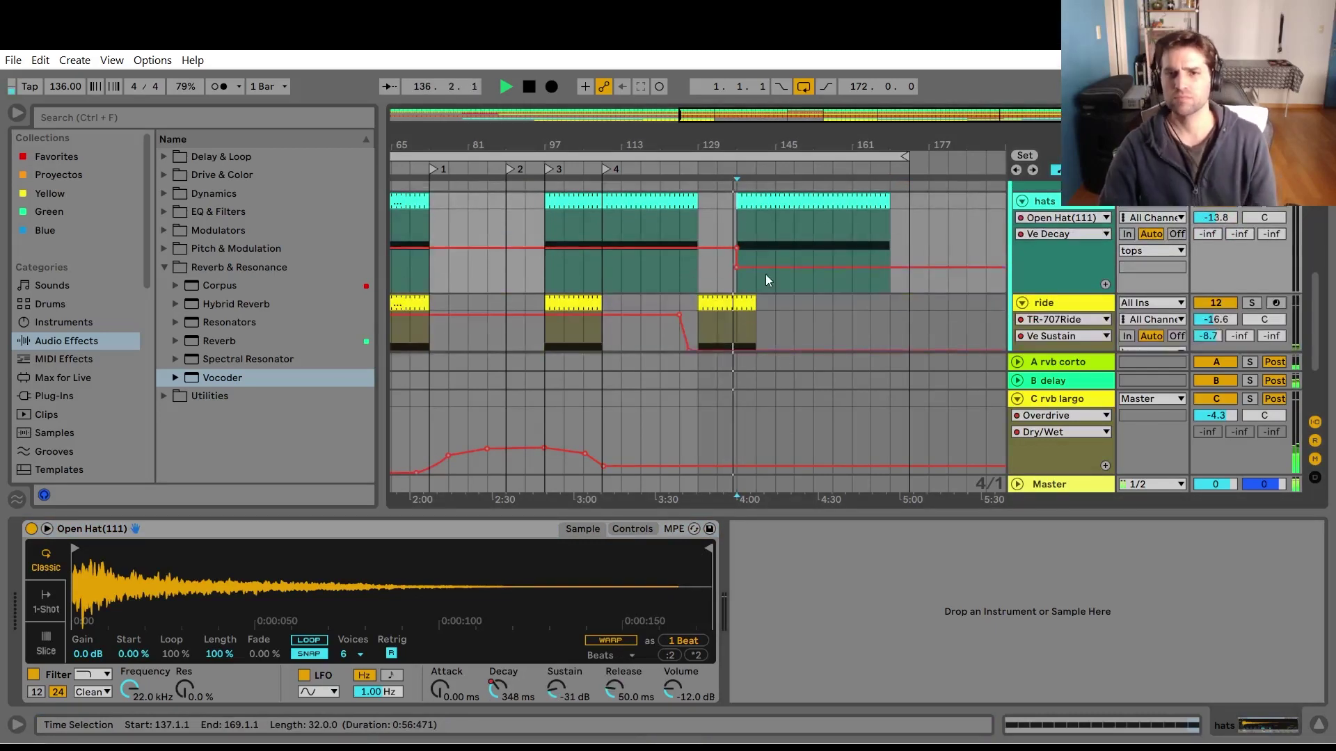
left_click_drag(741, 274, 737, 259)
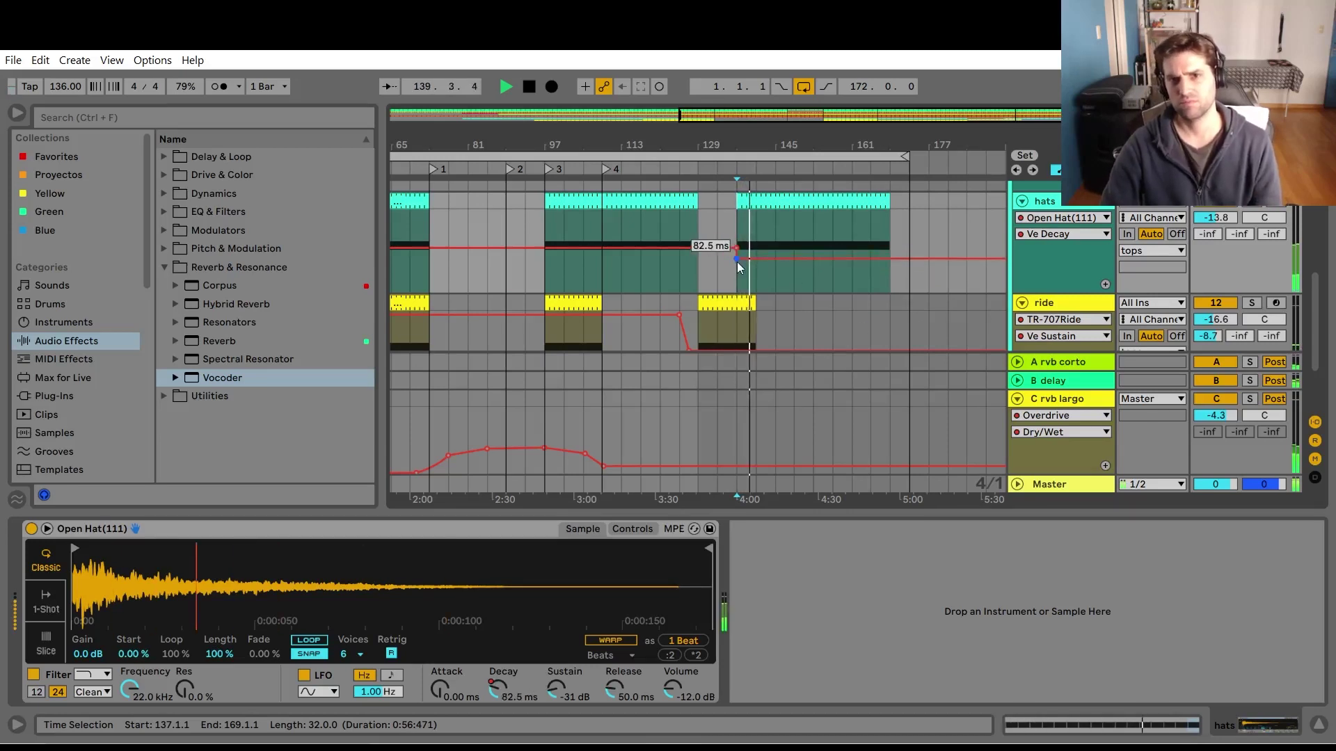
Extend the last ride clip to bar 145 and hide automation and the device view.
key("a")
left_click_drag(756, 306, 775, 306)
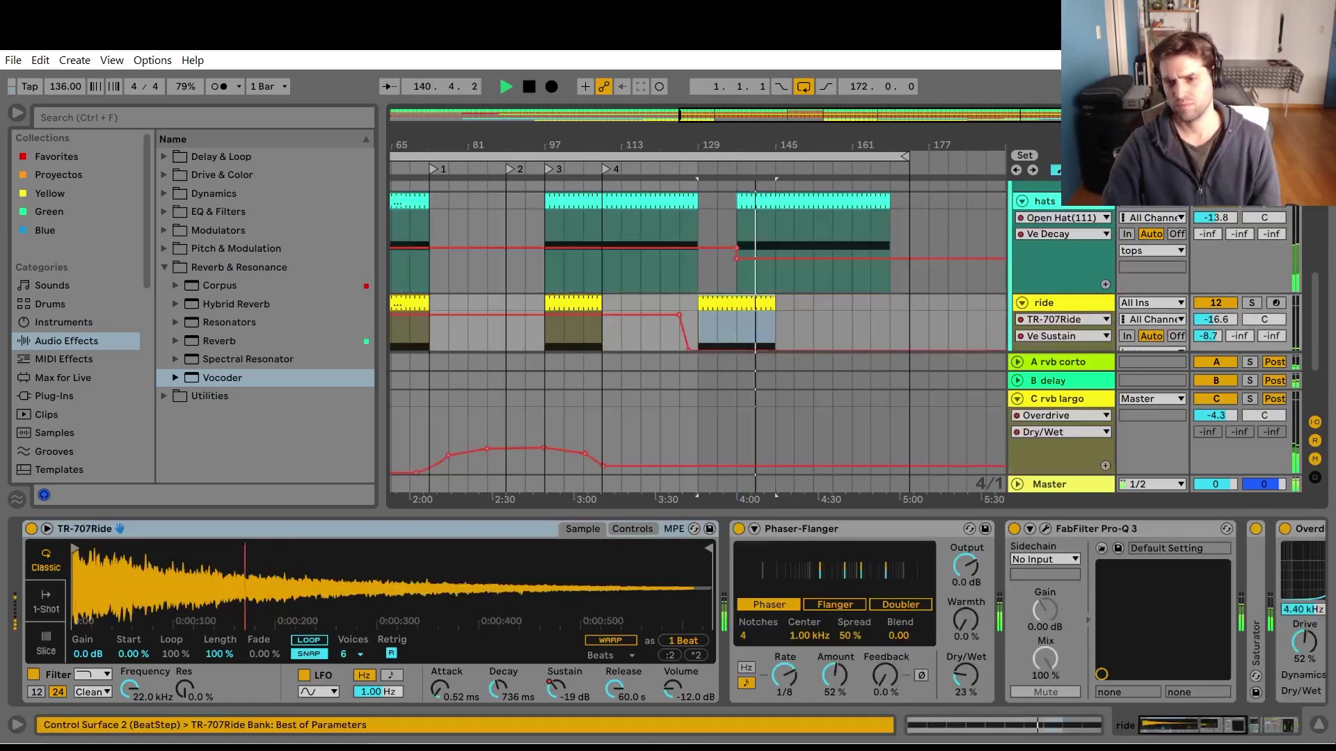
key("ctrl+alt+l")
scroll(794, 437, "up", 3)
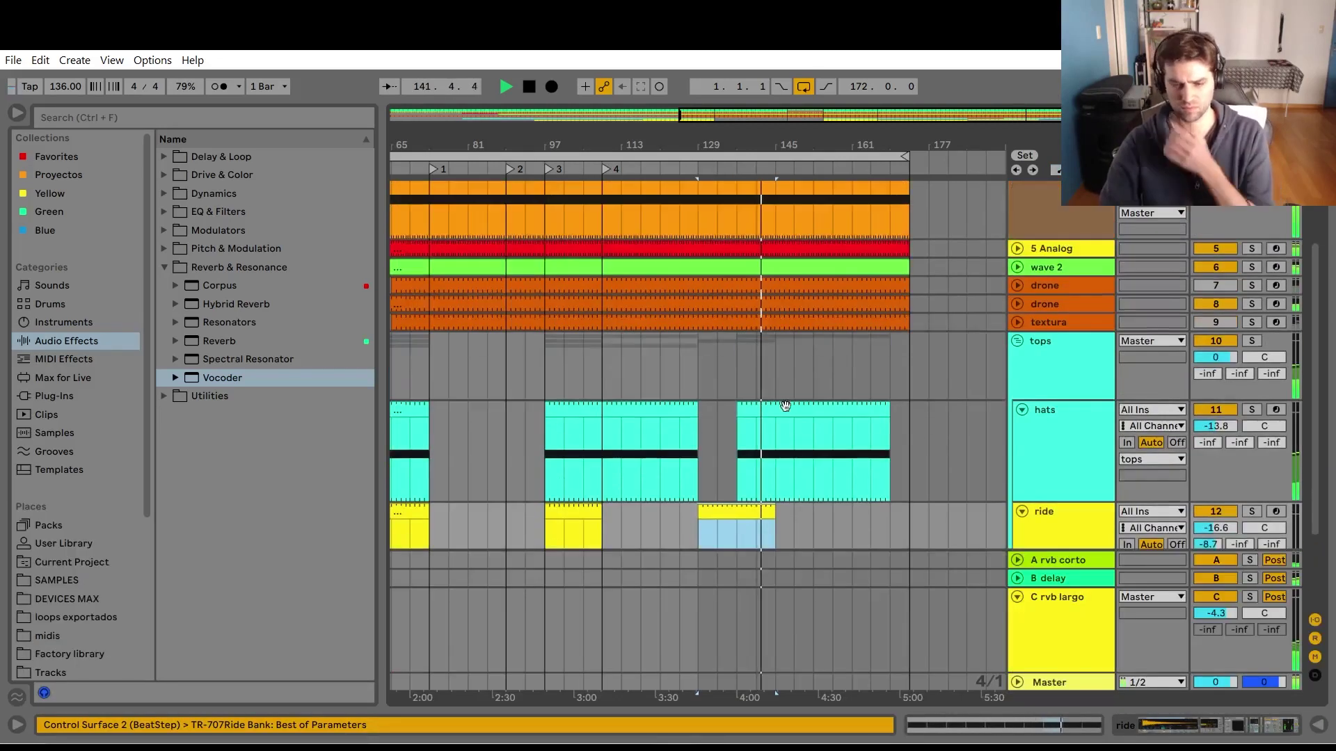
Extend the last hats clip to bar 173 and look over the tracks during playback.
left_click_drag(886, 413, 909, 413)
scroll(922, 414, "up", 3)
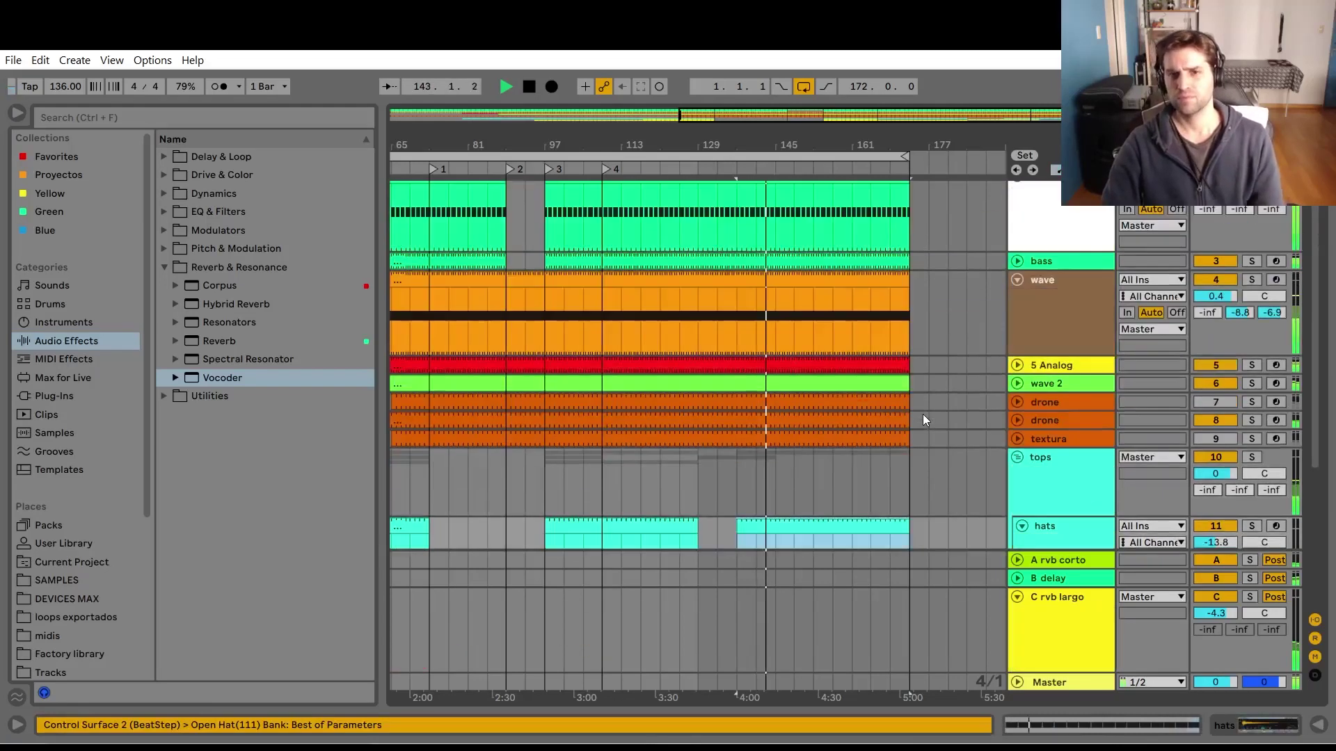
scroll(889, 435, "up", 3)
scroll(885, 442, "down", 3)
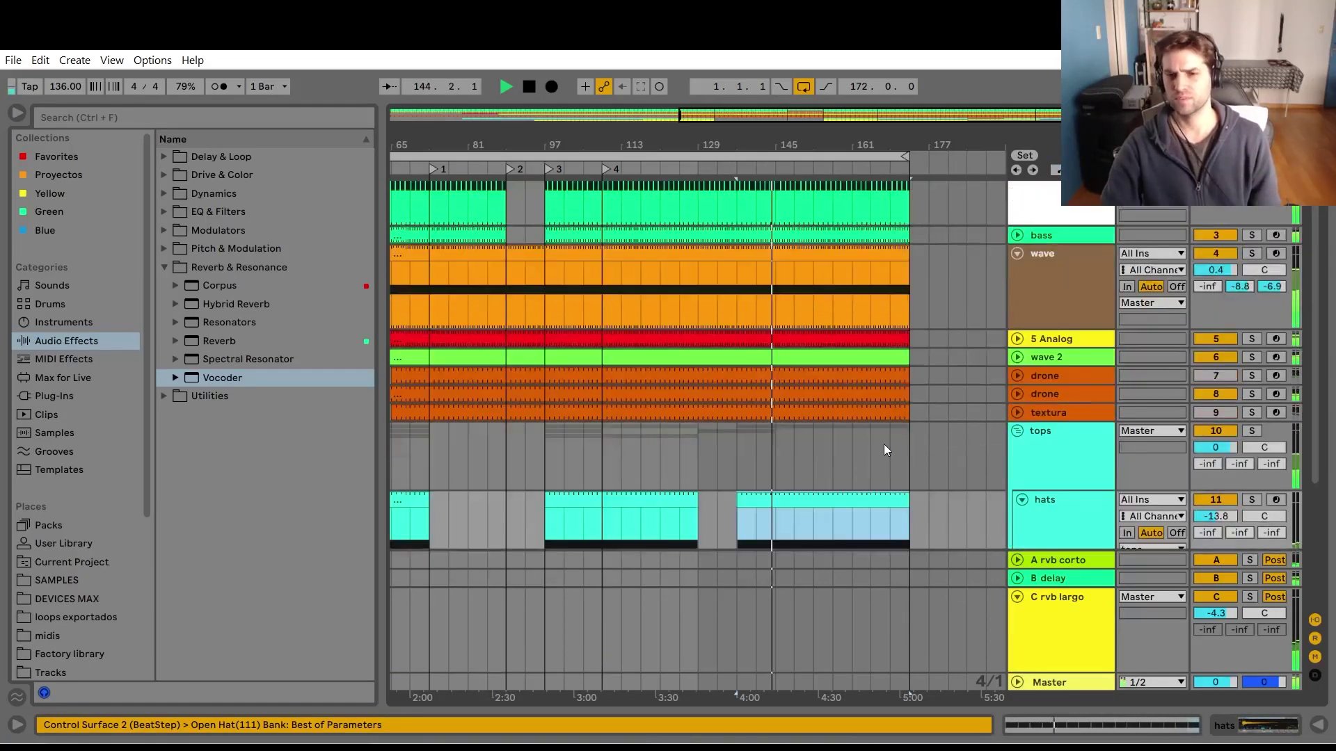
left_click(889, 452)
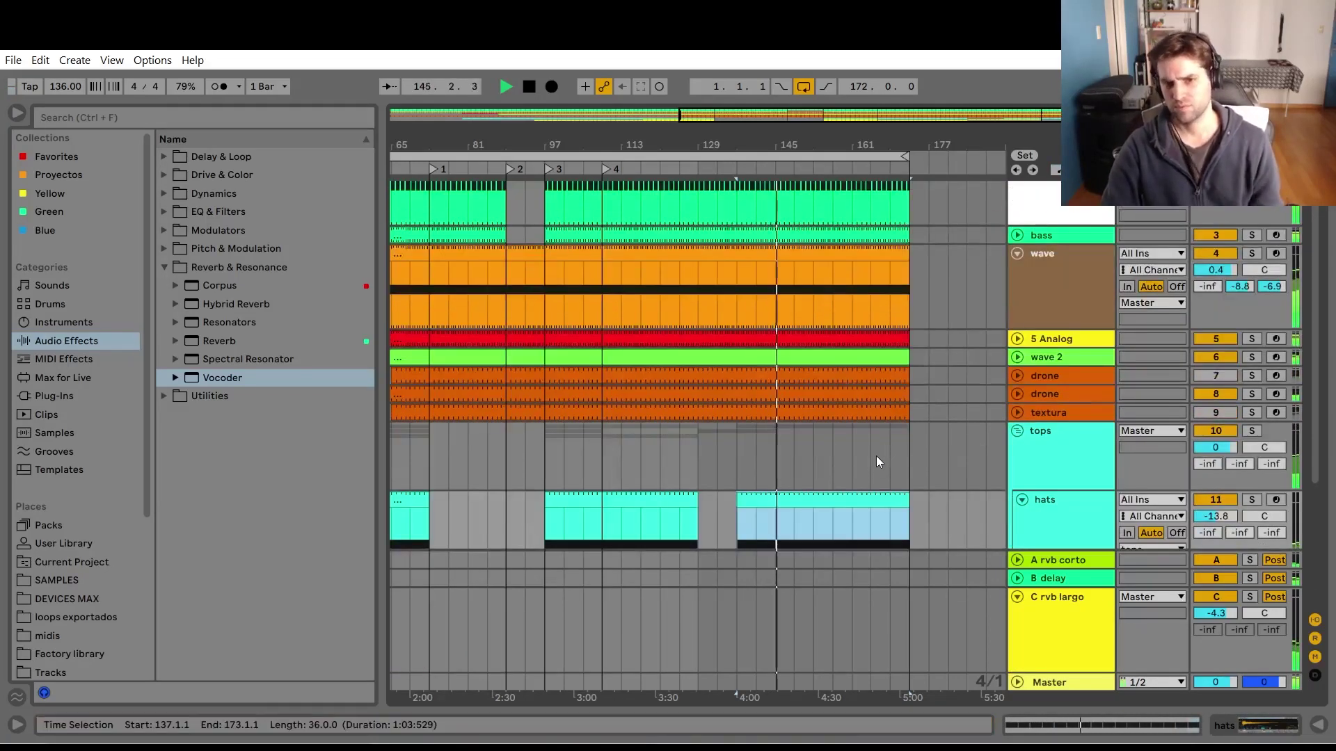
scroll(877, 459, "down", 3)
scroll(874, 461, "up", 3)
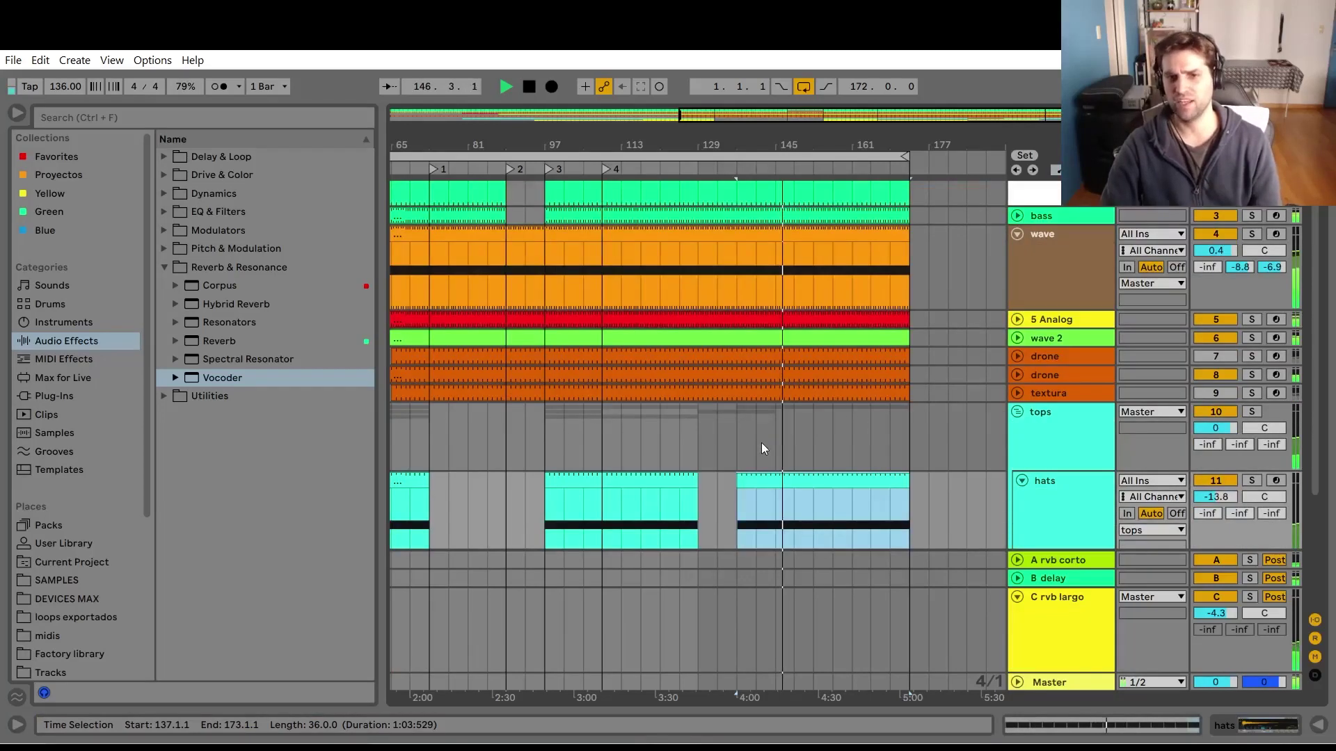
Stop playback, add a locator at bar 145 and play from there.
left_click(775, 445)
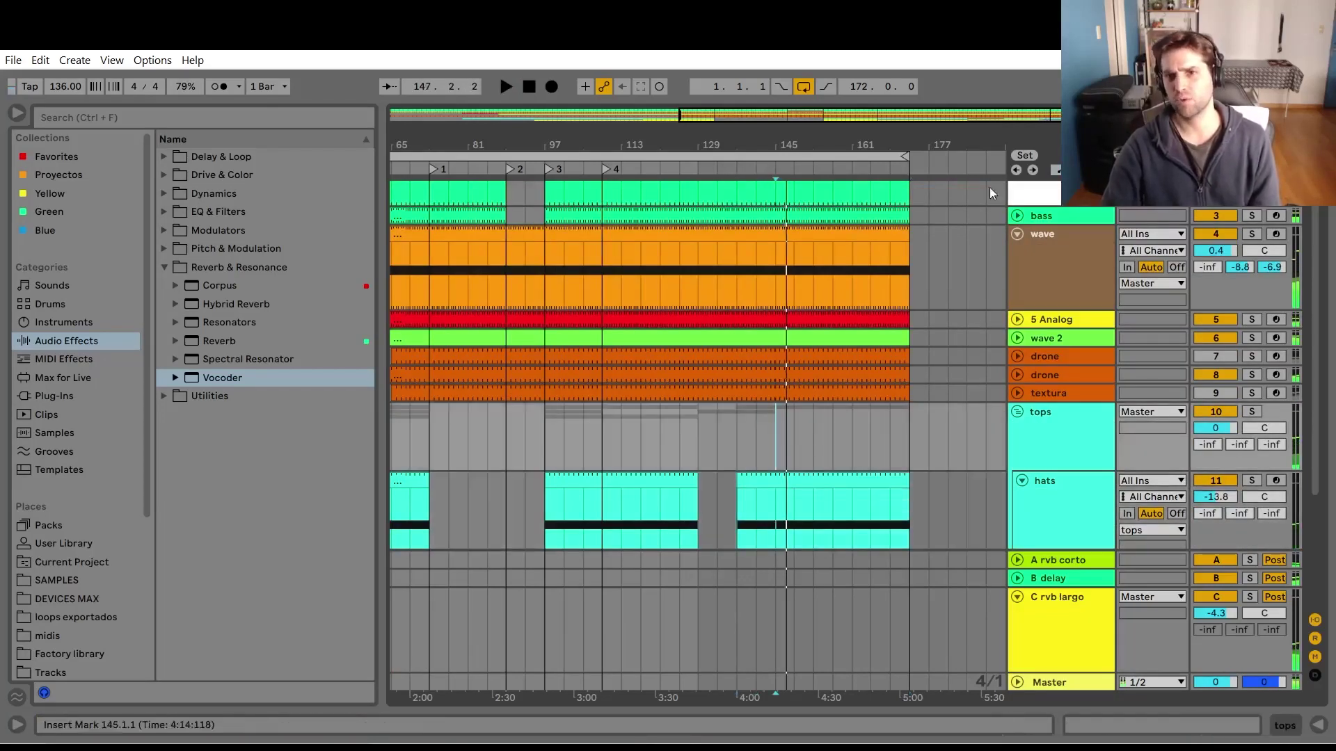
left_click_drag(790, 445, 949, 474)
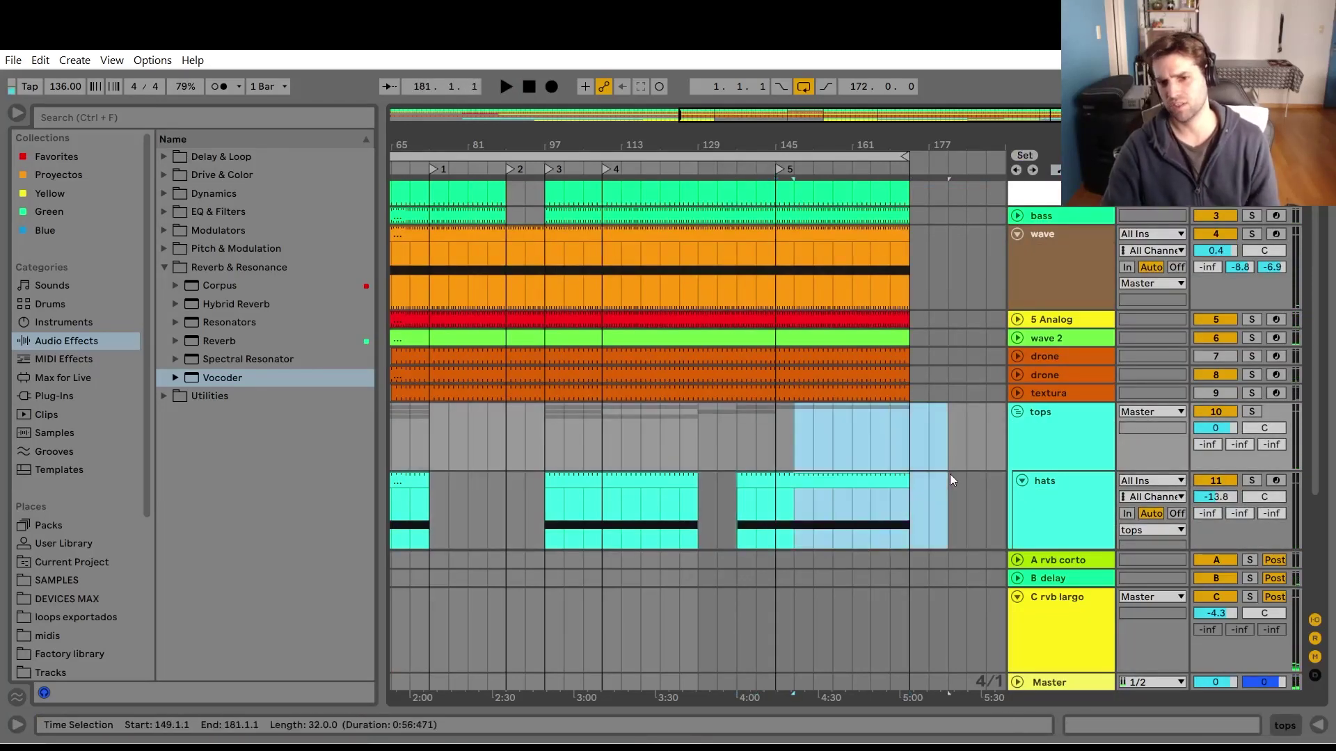
left_click(945, 466)
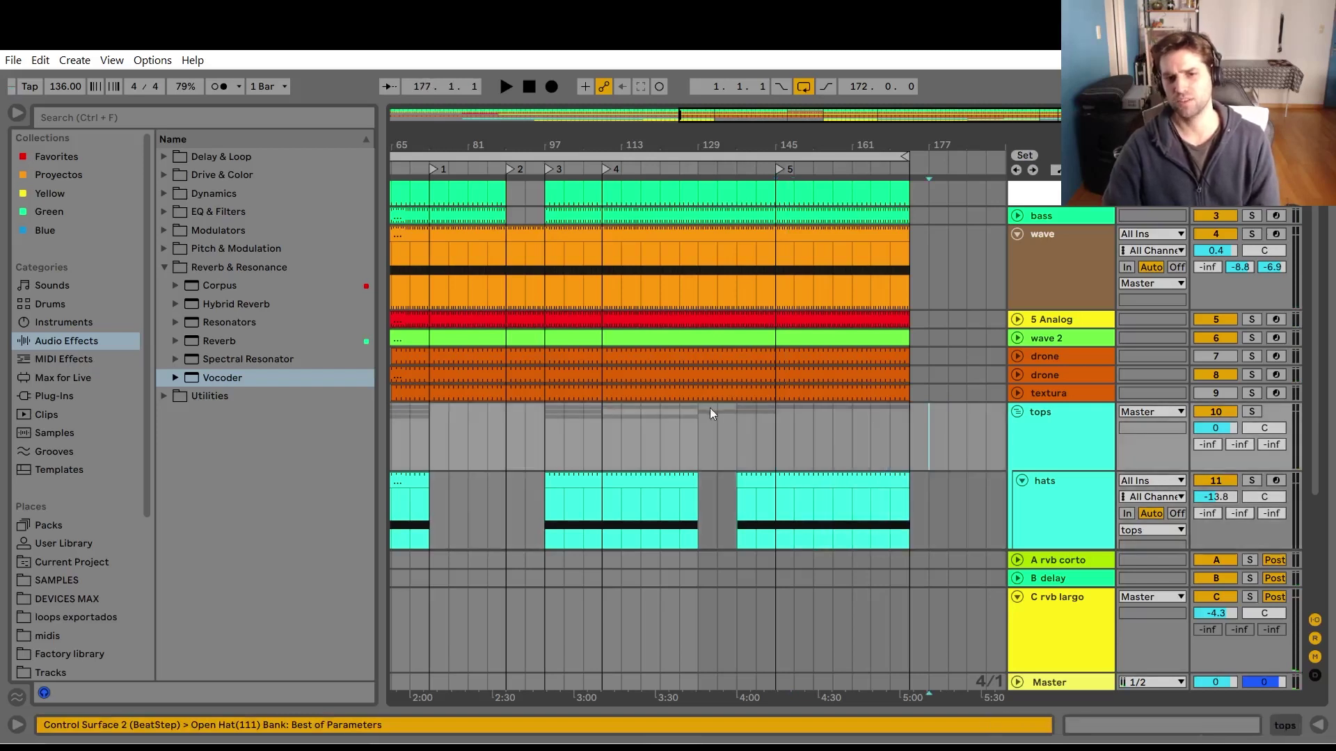
left_click(782, 434)
key("space")
Show the Vocoder Dry/Wet automation on the C rvb largo return, ramp it down to 0% around bar 145 and play from there.
scroll(946, 369, "up", 2)
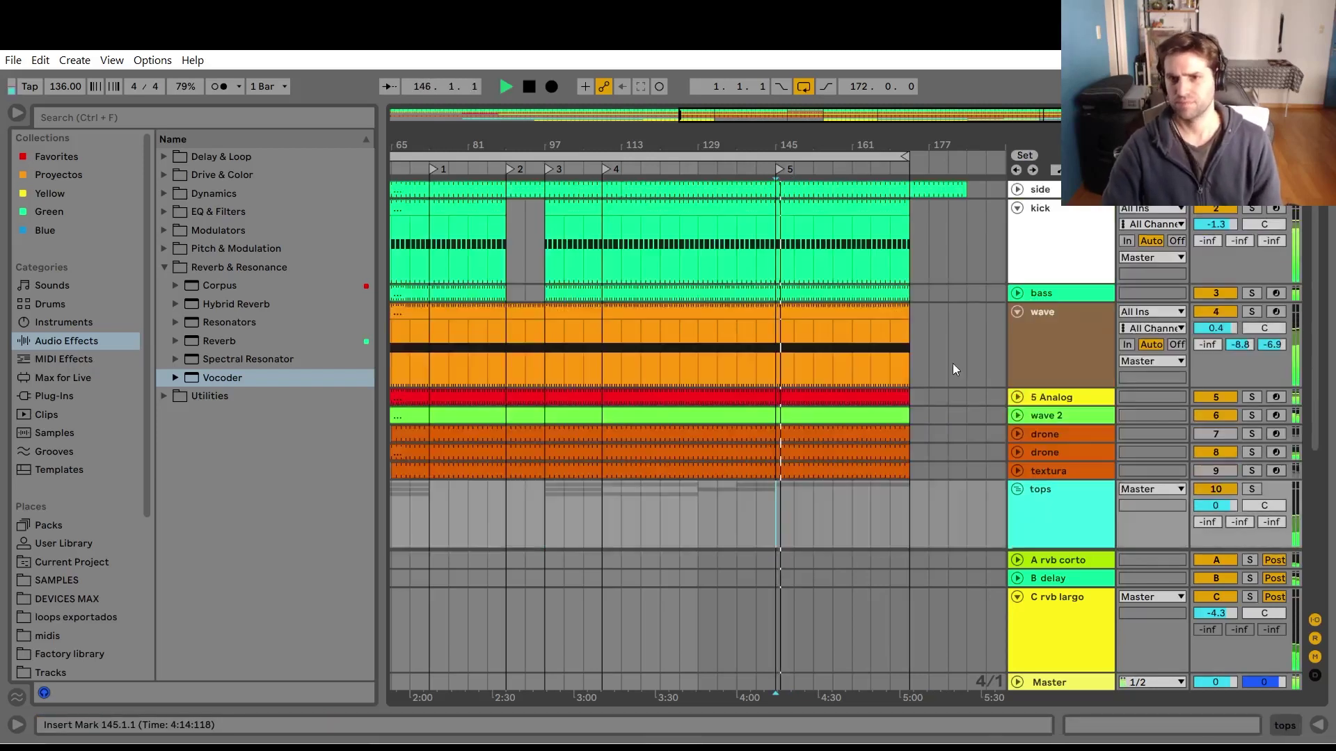
scroll(974, 390, "down", 5)
double_click(1084, 600)
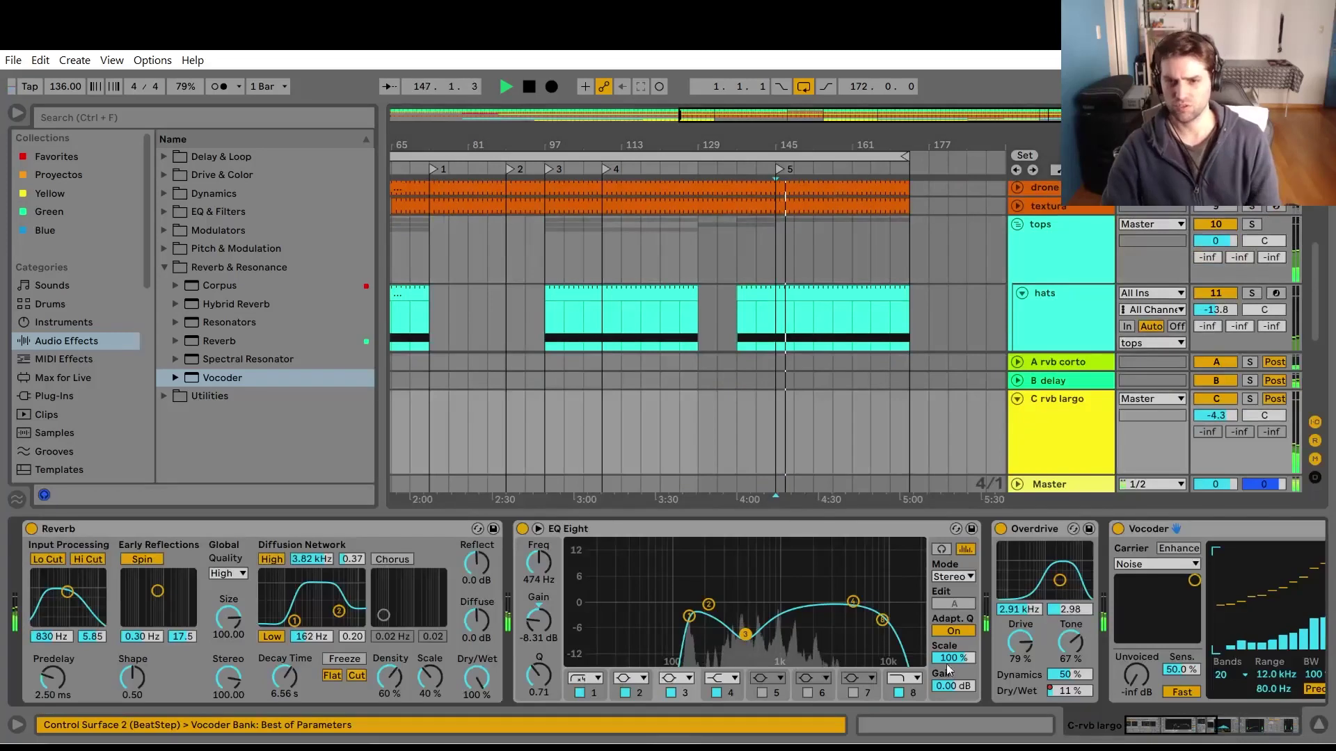
left_click_drag(1155, 732, 1186, 732)
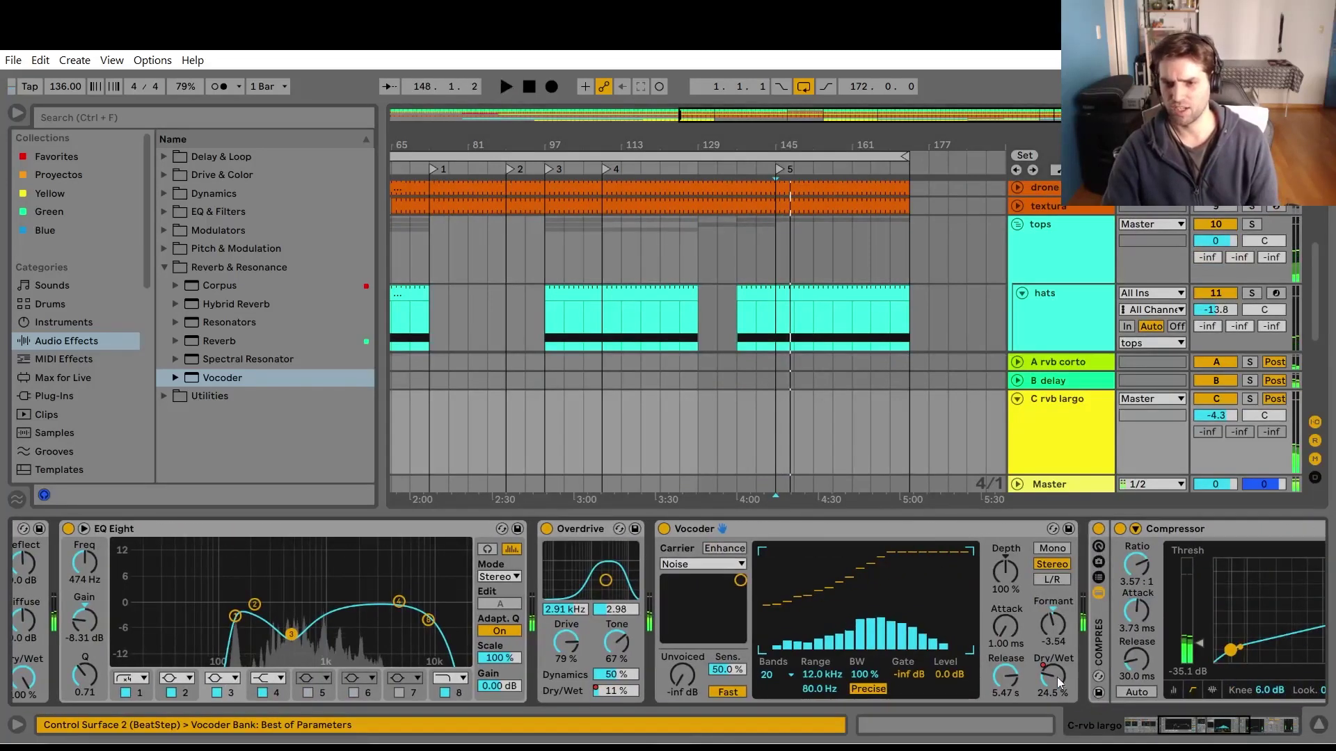
right_click(1056, 676)
left_click(1085, 581)
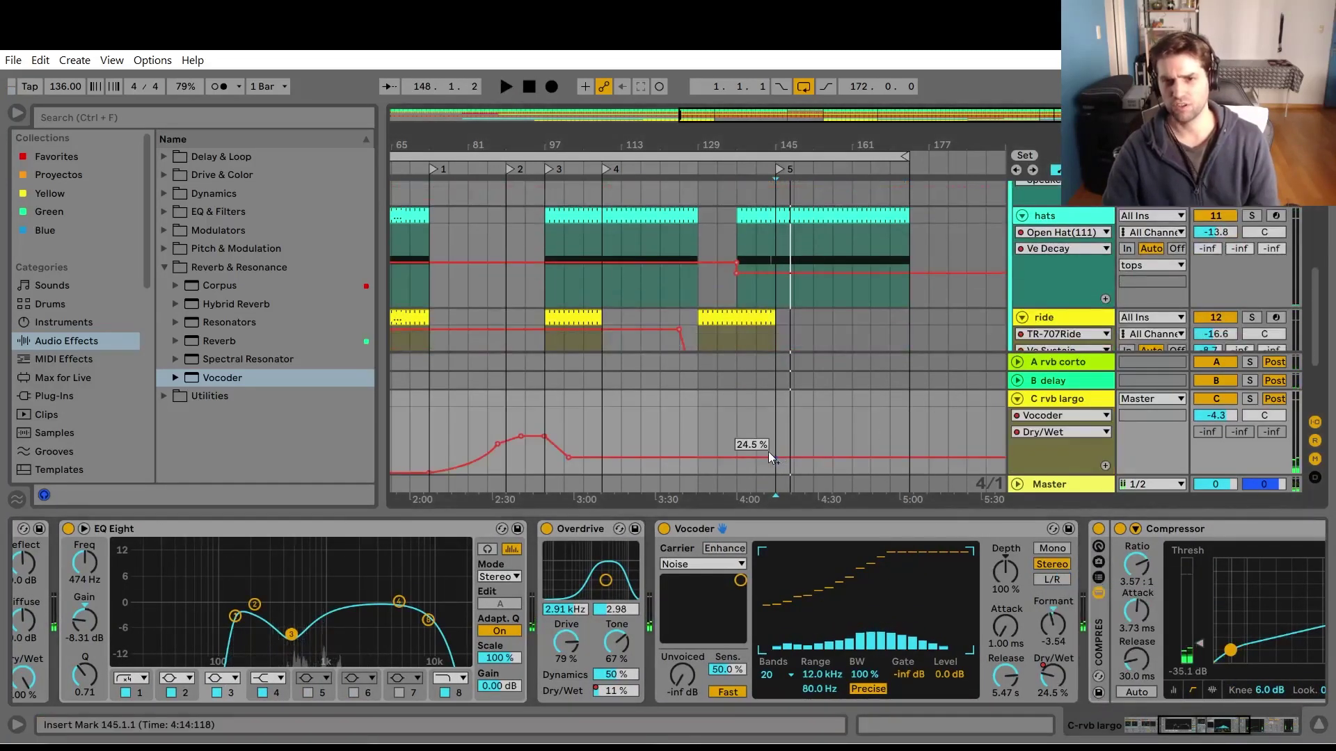
left_click(749, 456)
left_click_drag(779, 458, 780, 475)
key("space")
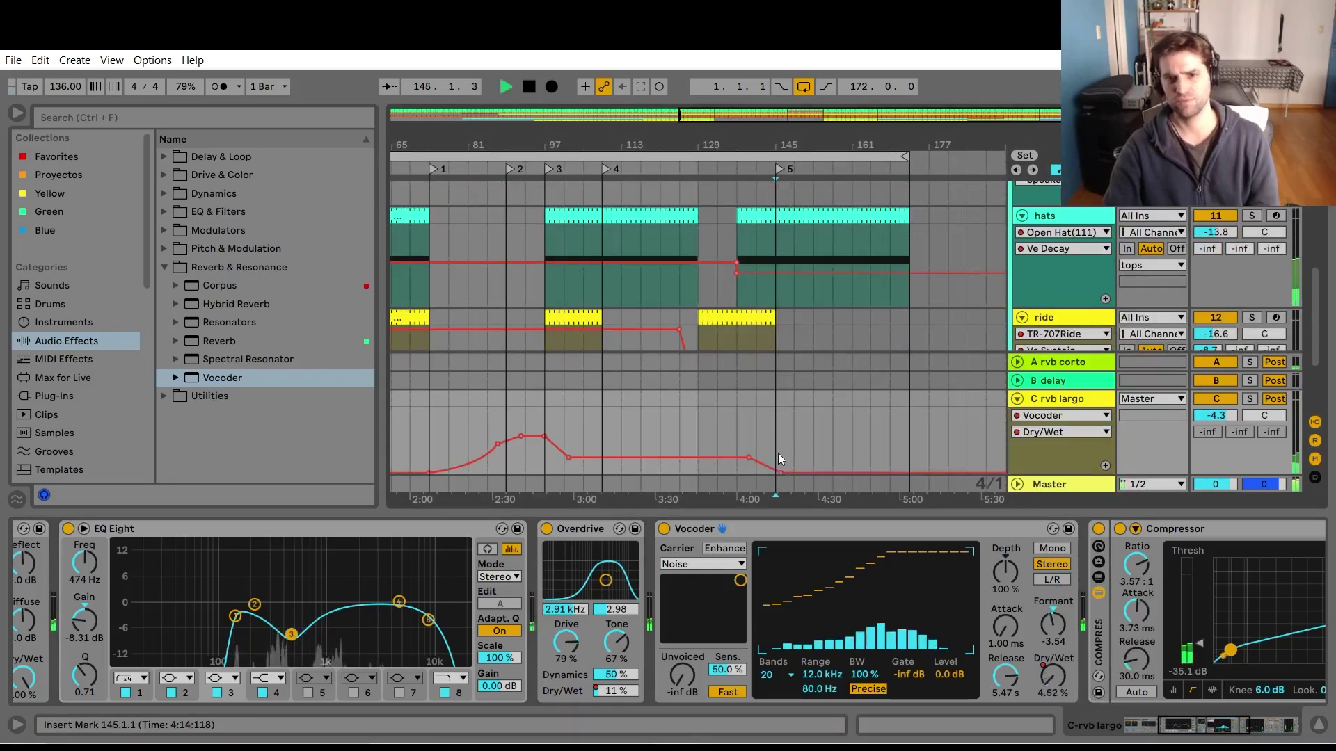
Lower the Overdrive Dry/Wet automation on the C rvb largo return to 0% just after bar 145 and hide automation.
left_click(612, 692)
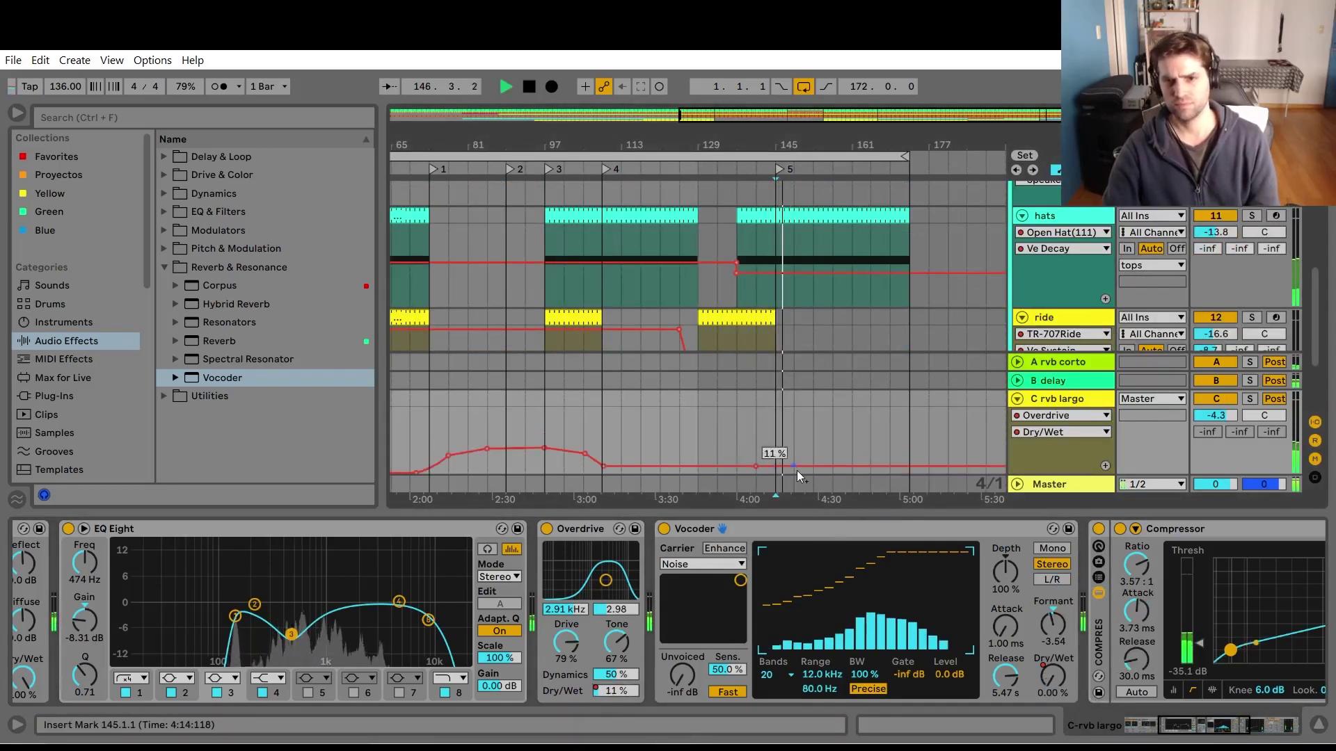
key("a")
scroll(1071, 292, "up", 5)
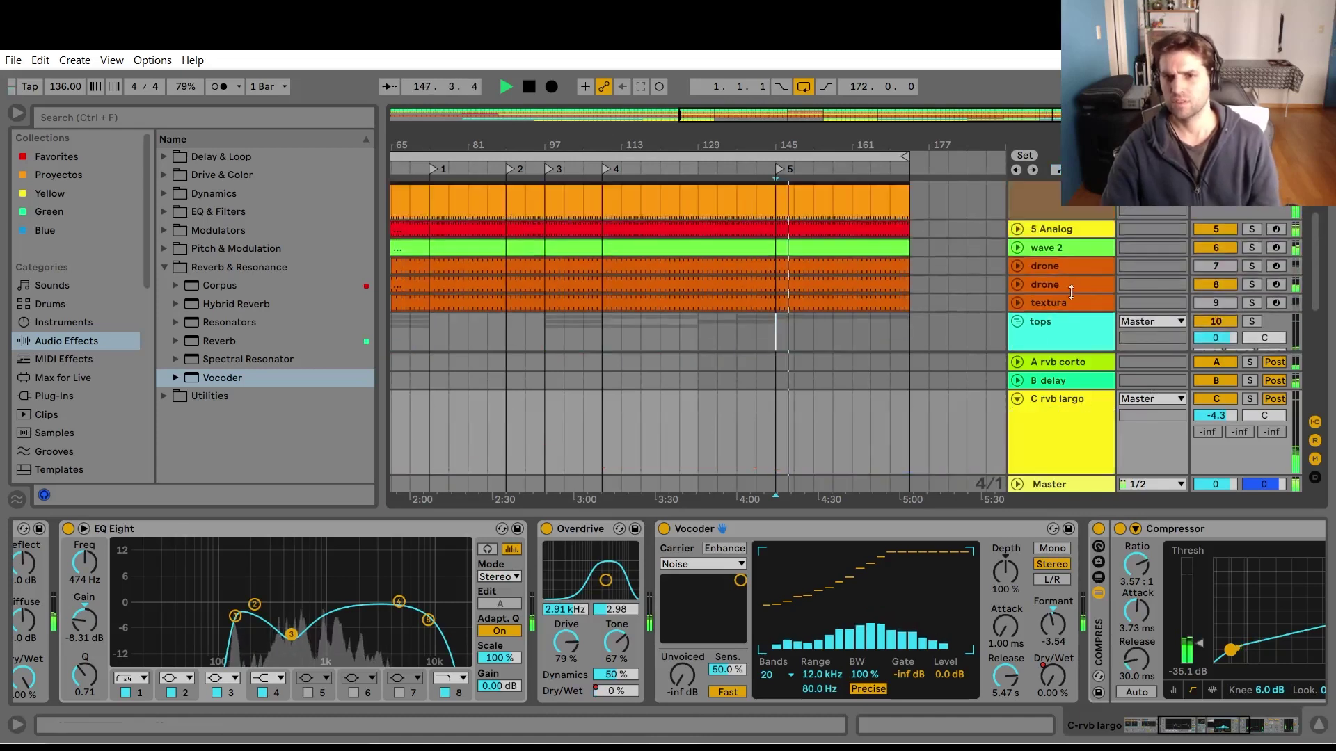
Lower the EQ Eight 8 Frequency A automation on the second drone track to 1.23 kHz after bar 145 and hide automation.
left_click(1068, 285)
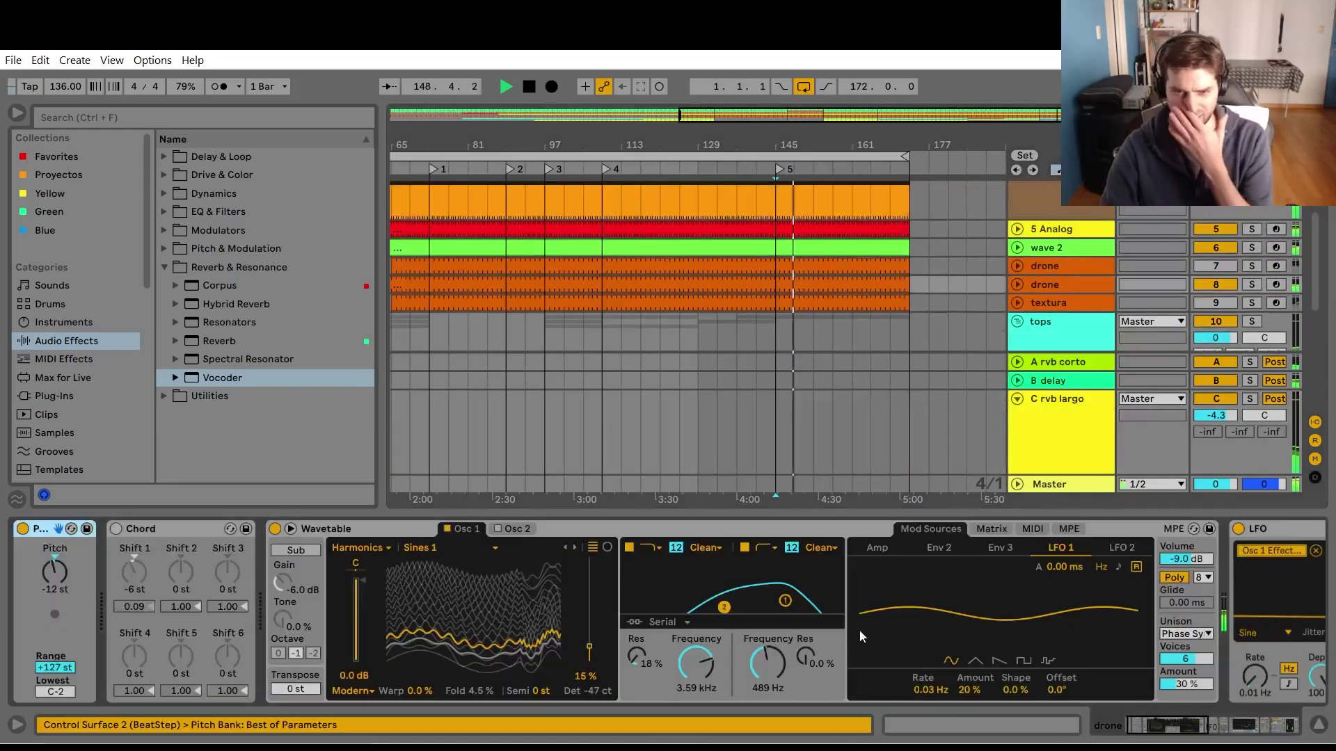
scroll(1108, 620, "down", 5)
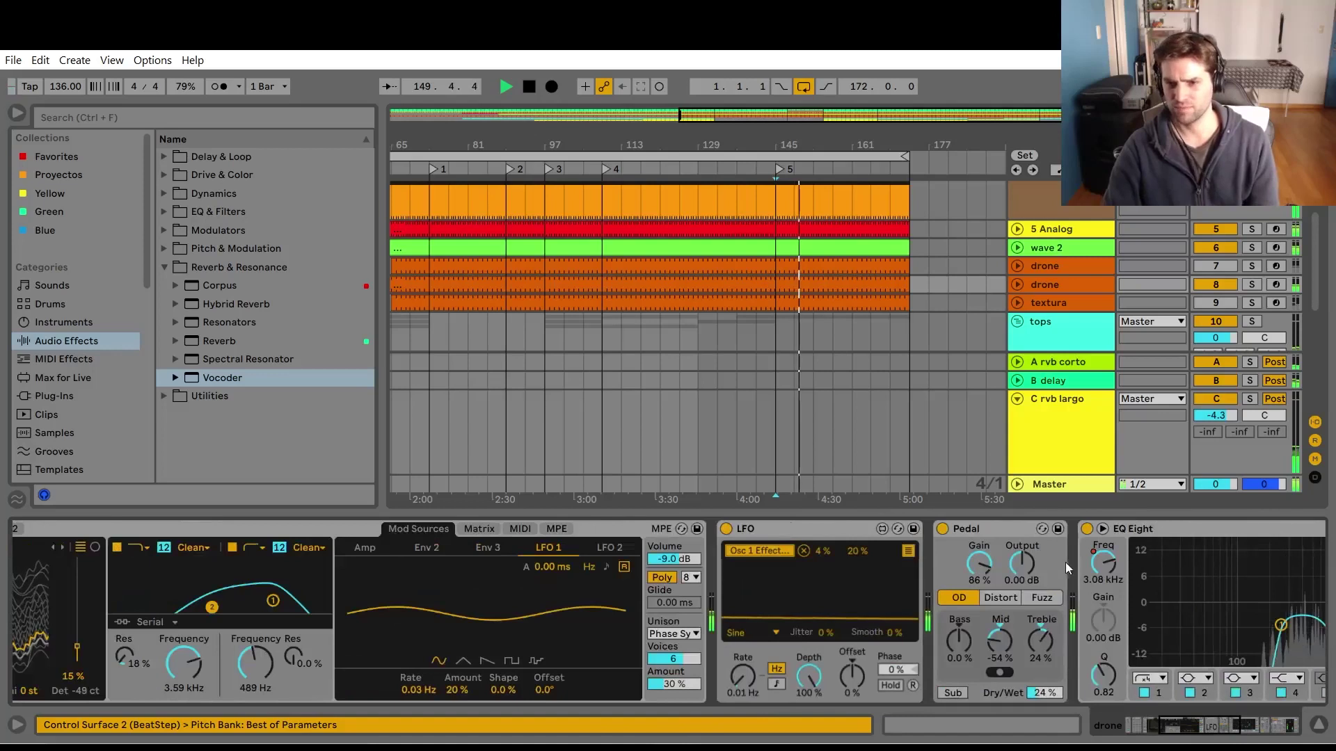
right_click(1107, 565)
left_click(1125, 577)
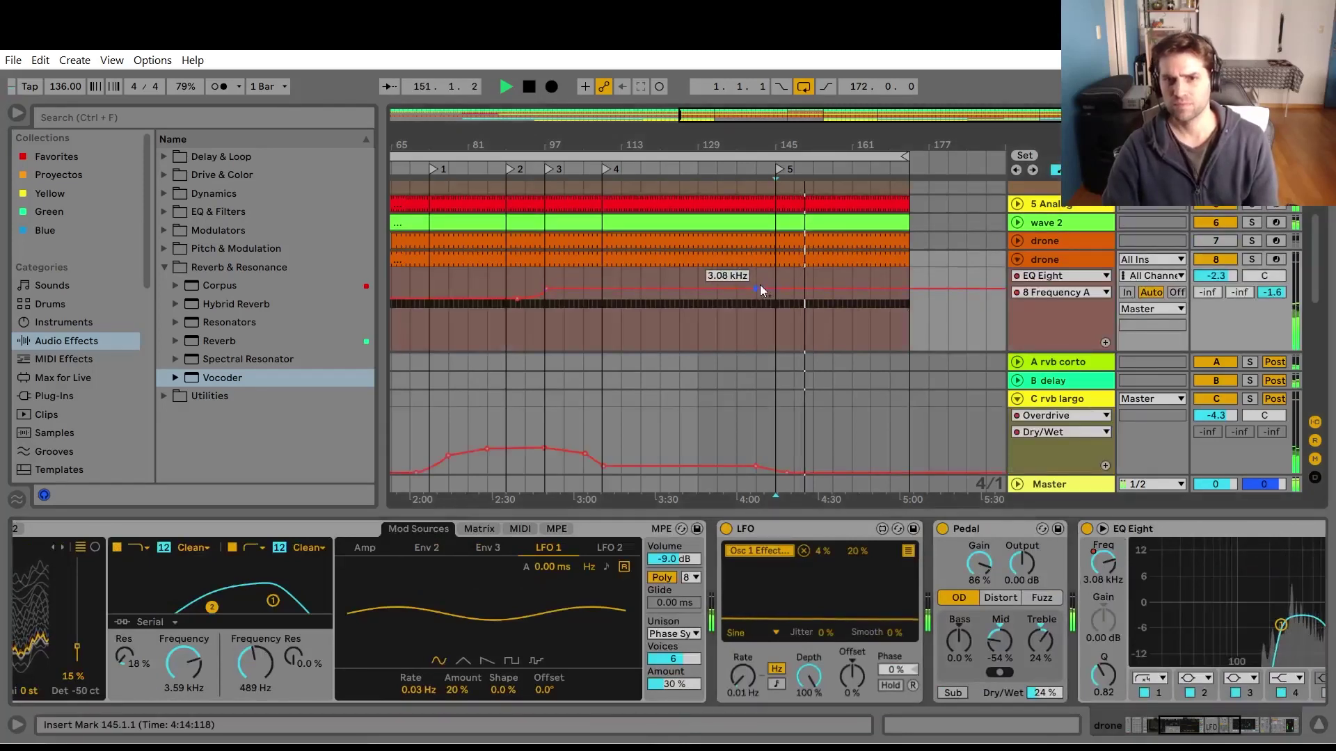
left_click_drag(832, 288, 793, 297)
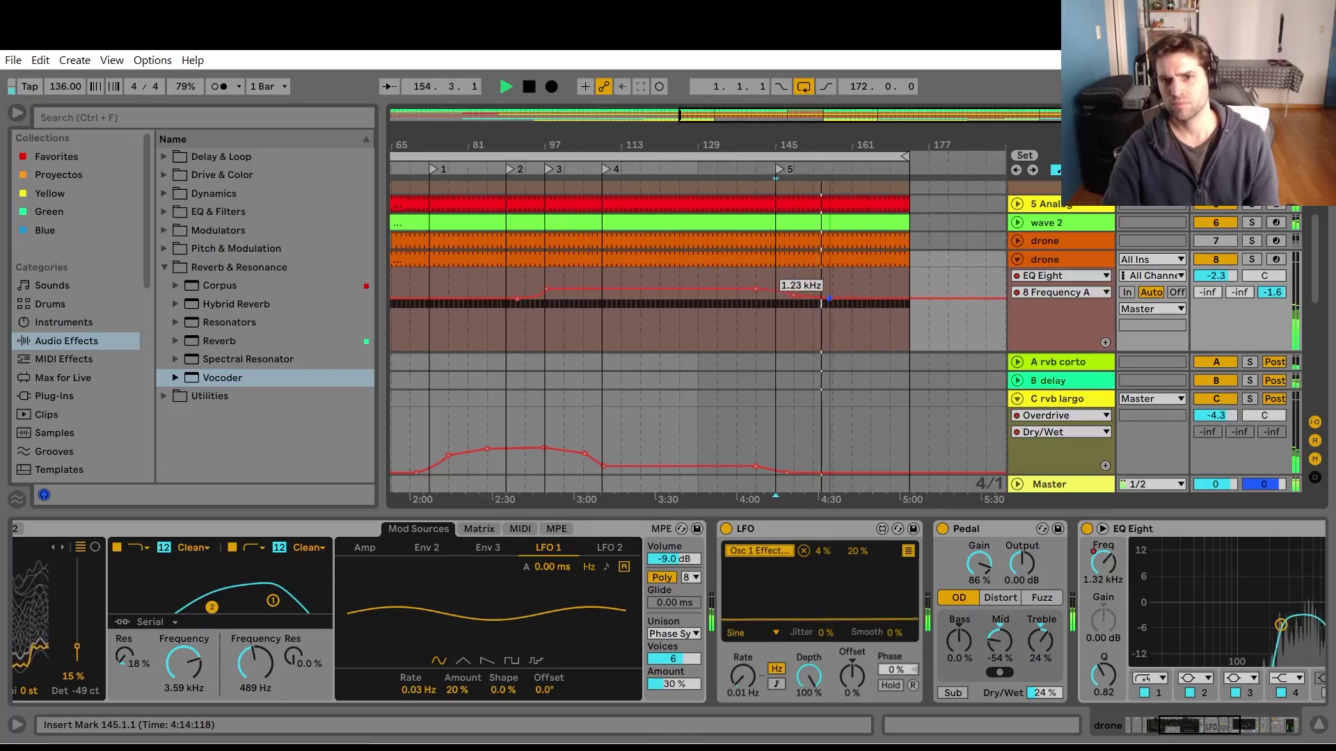
key("a")
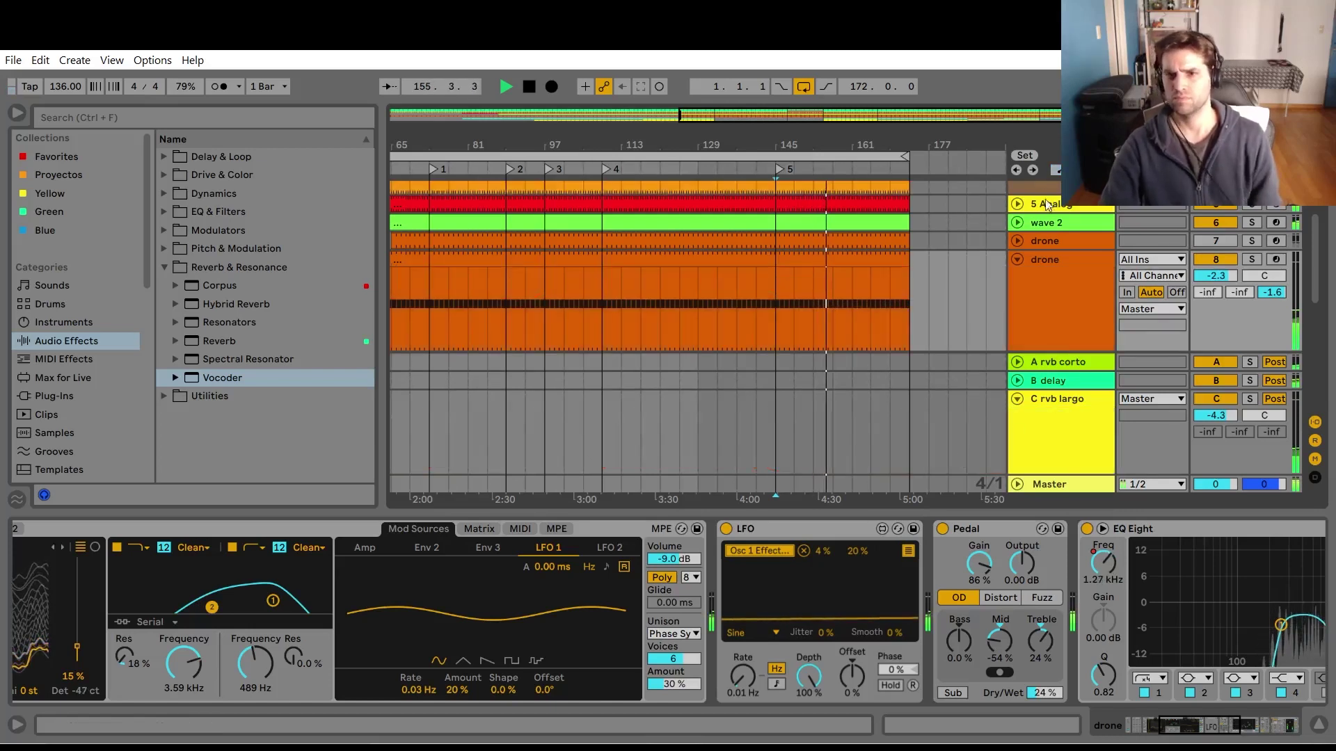
Look through the wave 2 track's device chain up to its compressors and close the device view.
left_click(1046, 223)
left_click(1181, 729)
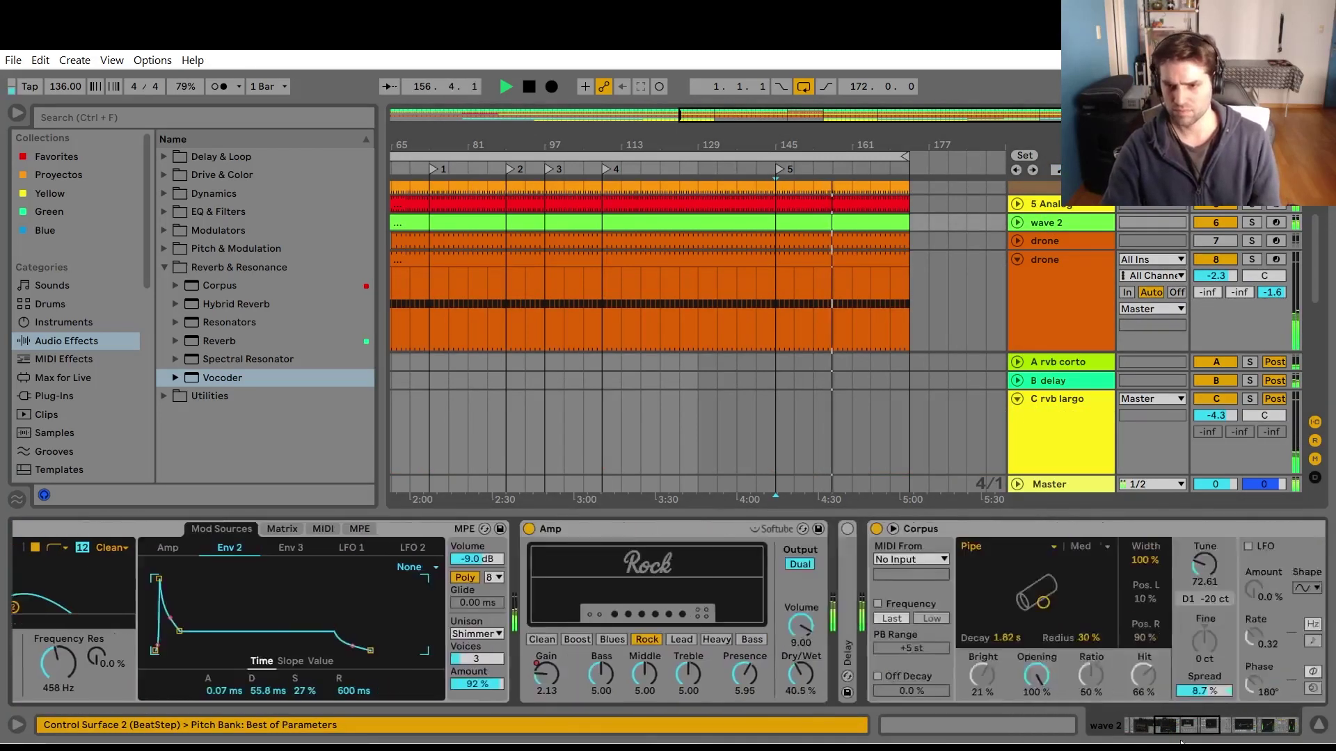
left_click_drag(1180, 743, 1256, 738)
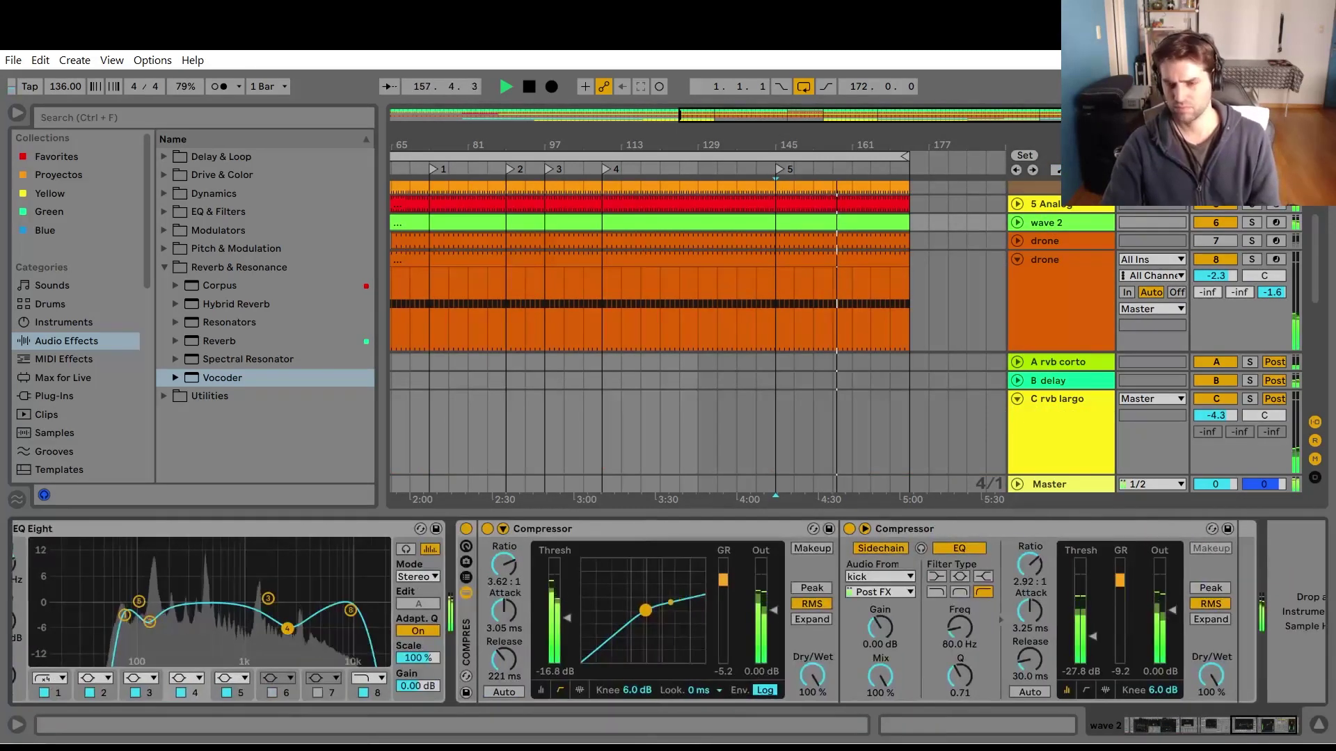
left_click(1318, 725)
scroll(941, 287, "up", 3)
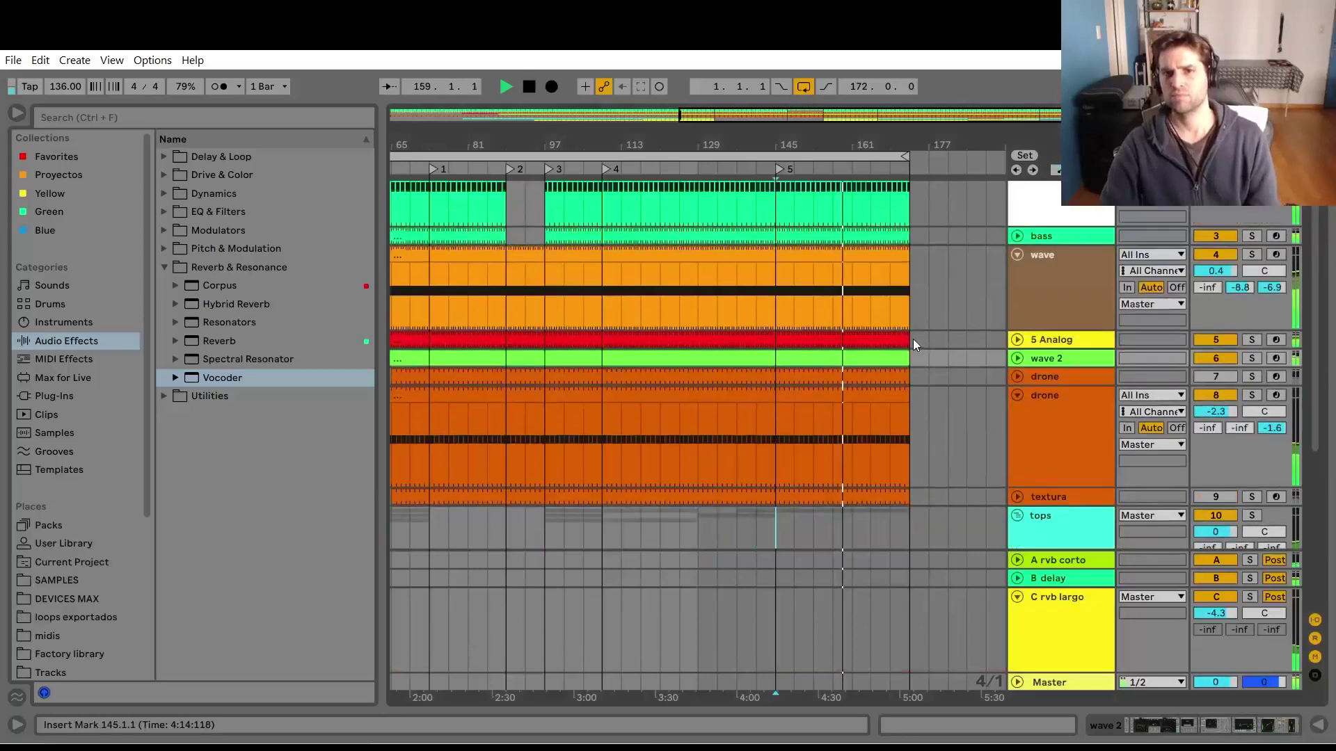
Automate the kick track's Auto Filter Device On parameter to switch on from bar 161 and hide automation.
scroll(913, 339, "up", 2)
double_click(1084, 230)
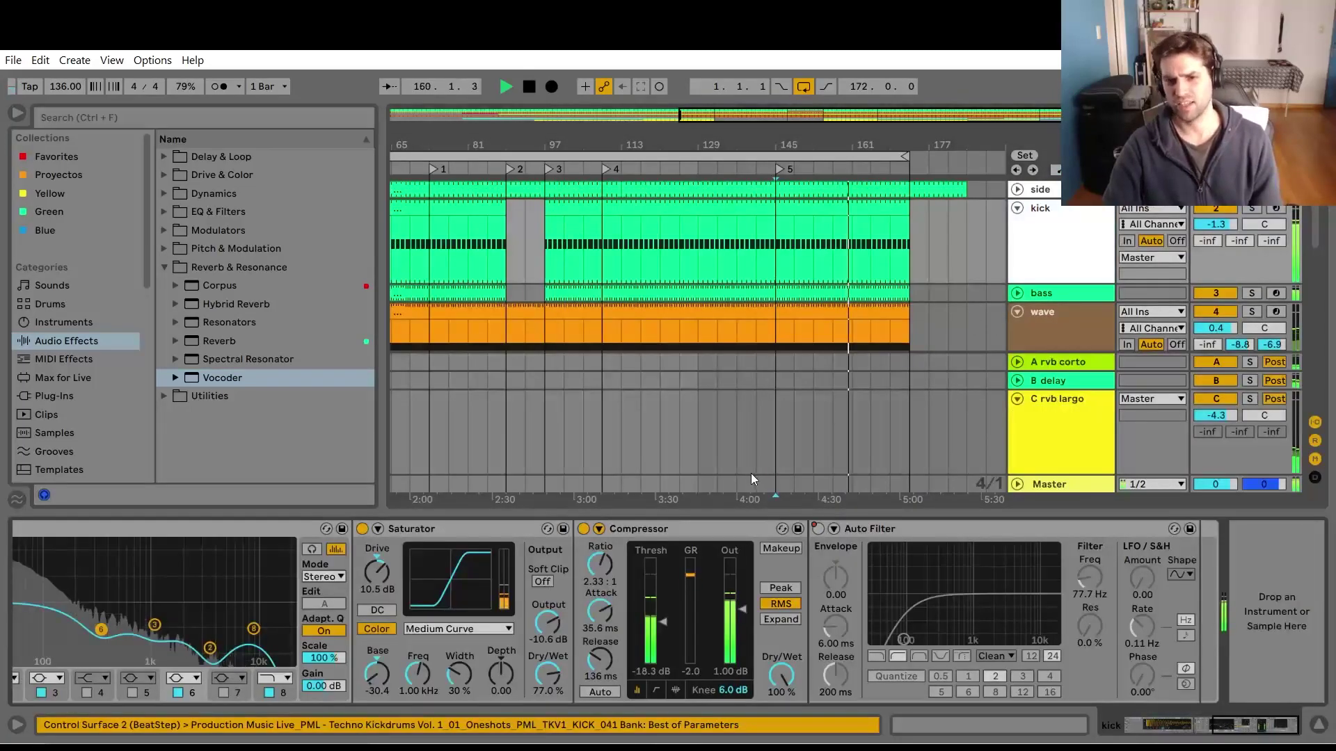
right_click(816, 530)
left_click(843, 195)
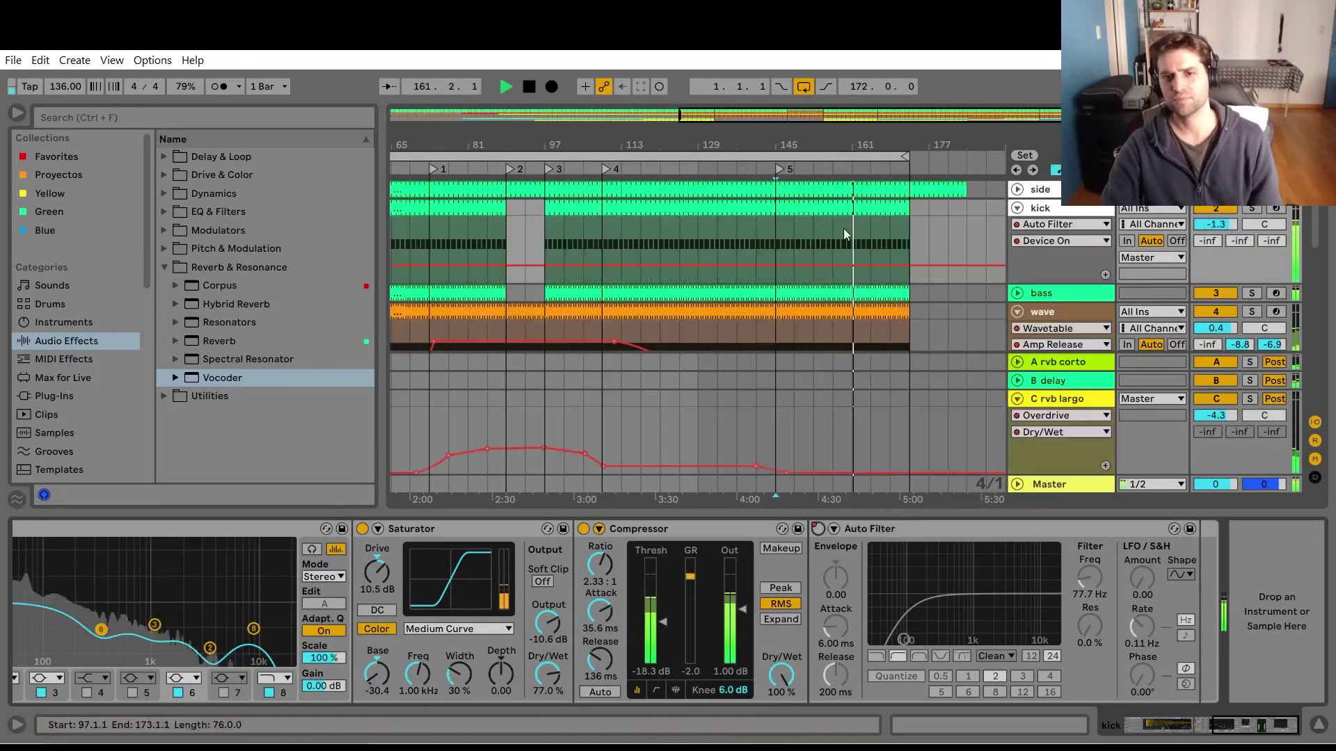
left_click(853, 264)
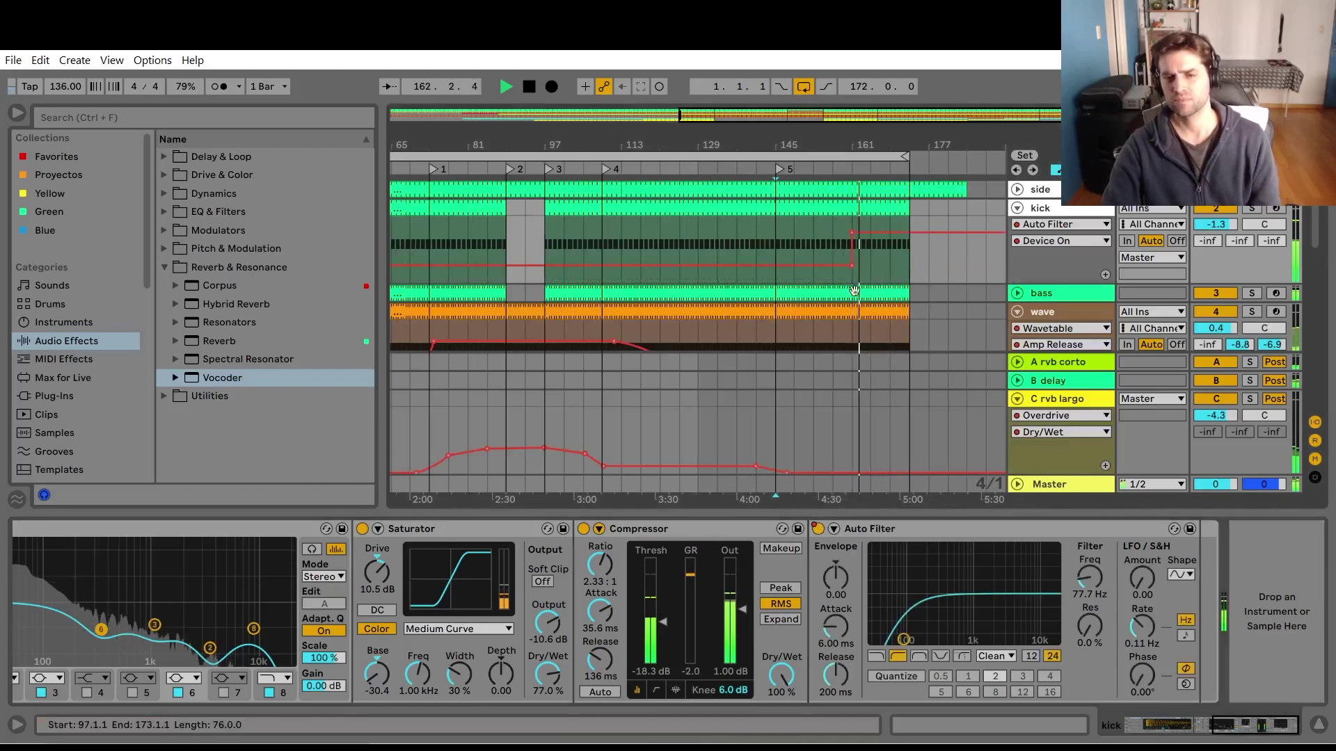
key("a")
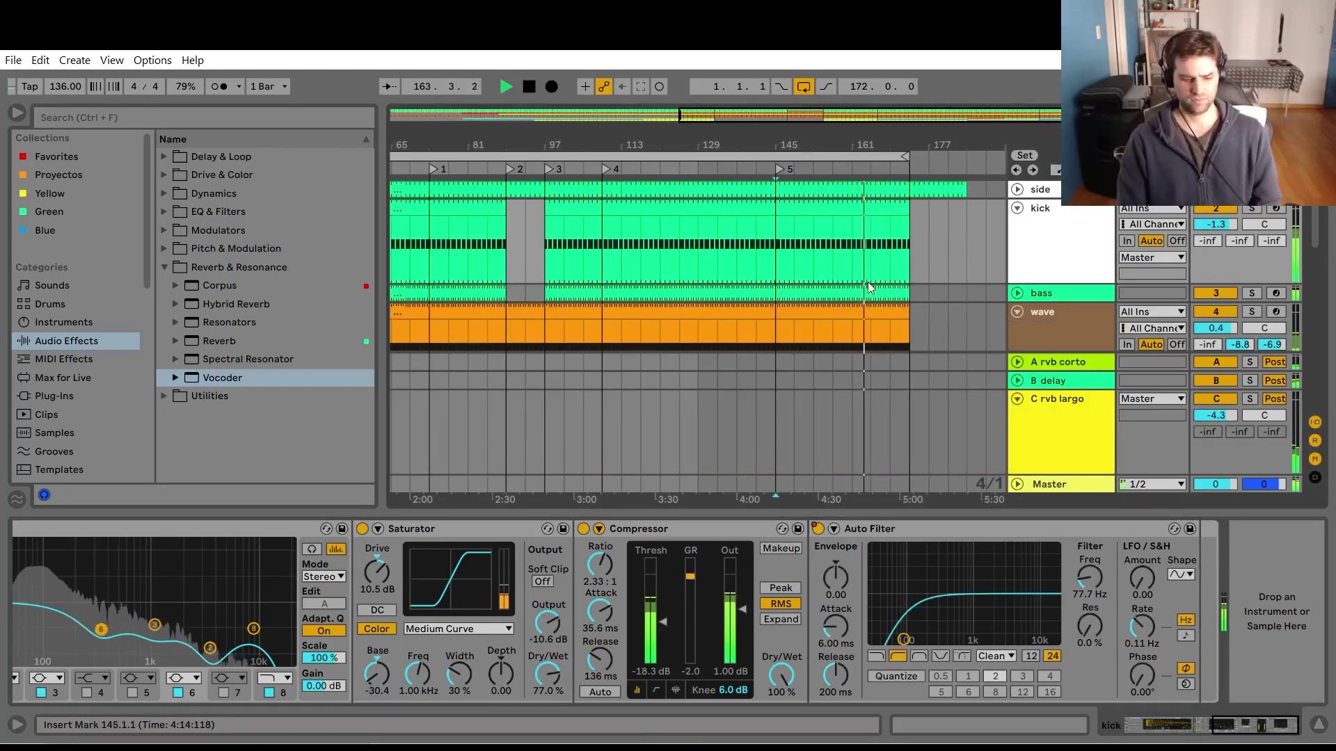
Collapse all tracks, fit the whole arrangement in view and hide the device view.
scroll(904, 272, "down", 5)
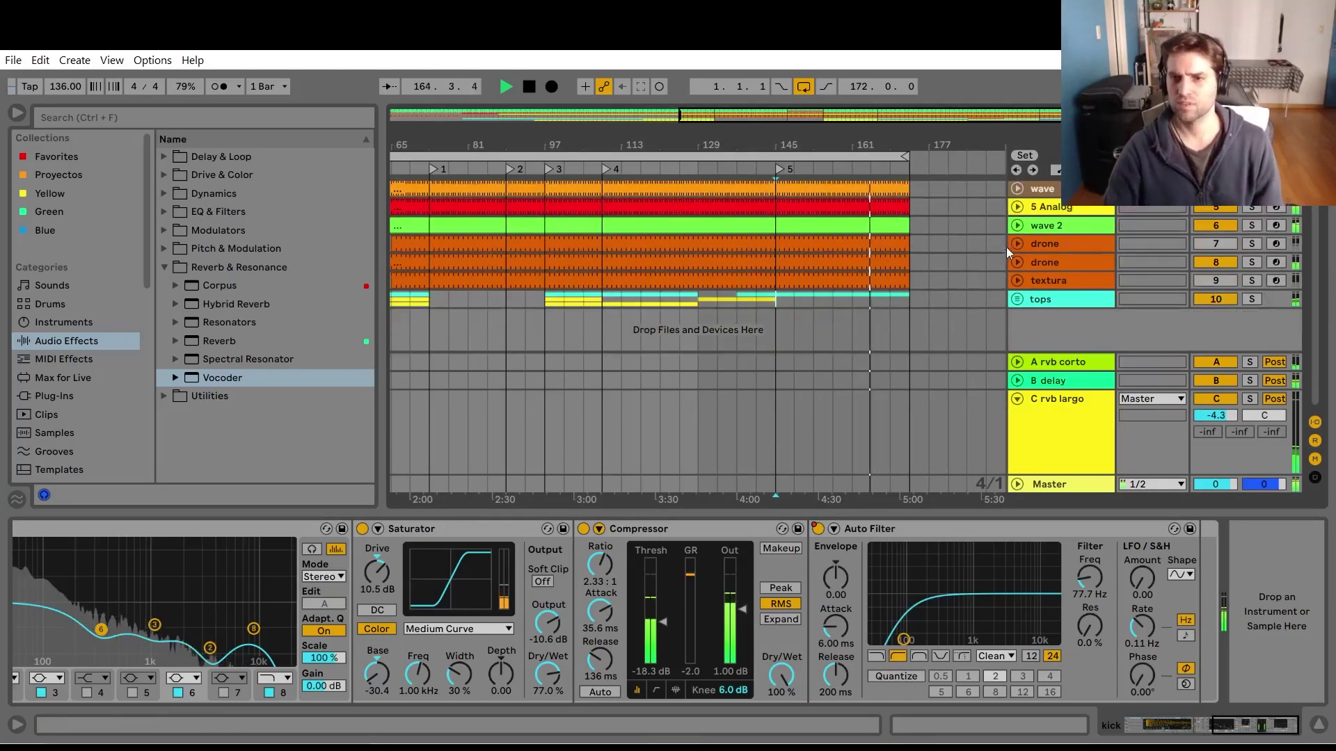
left_click(948, 299)
left_click(1017, 398)
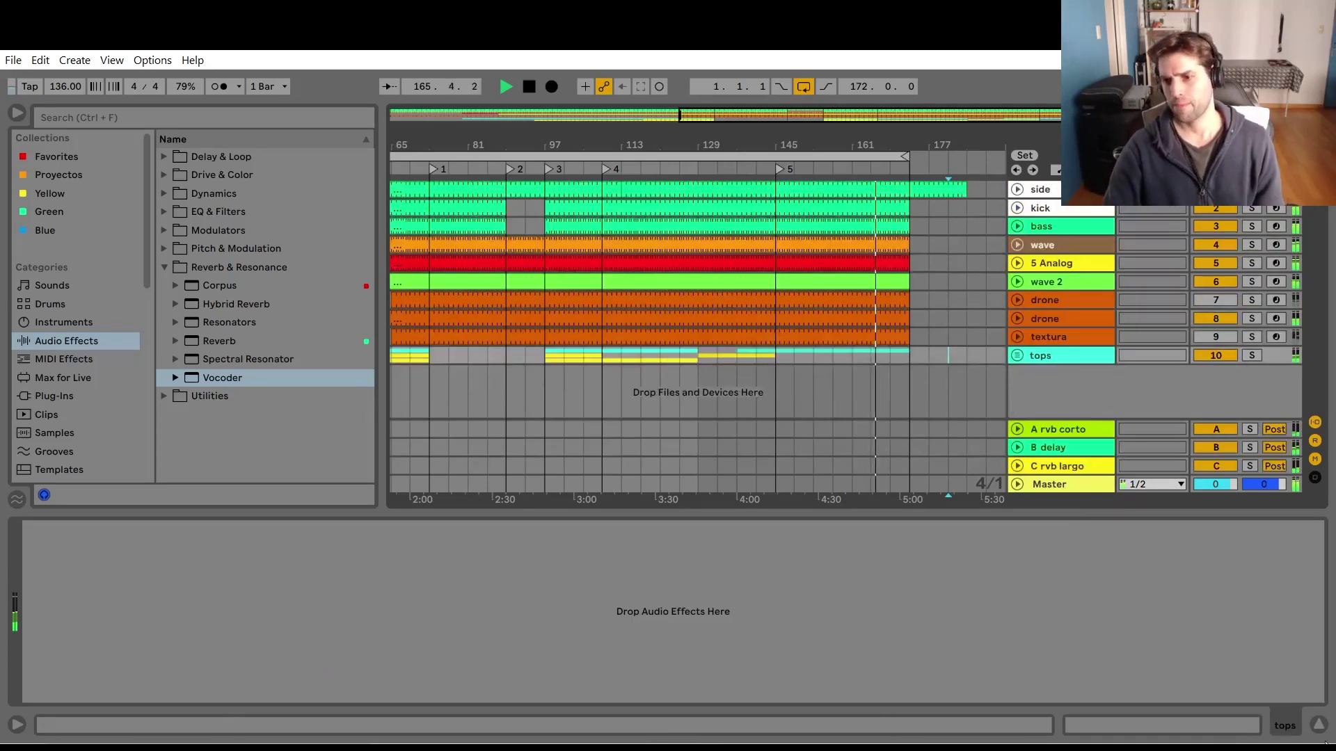
left_click_drag(705, 142, 705, 118)
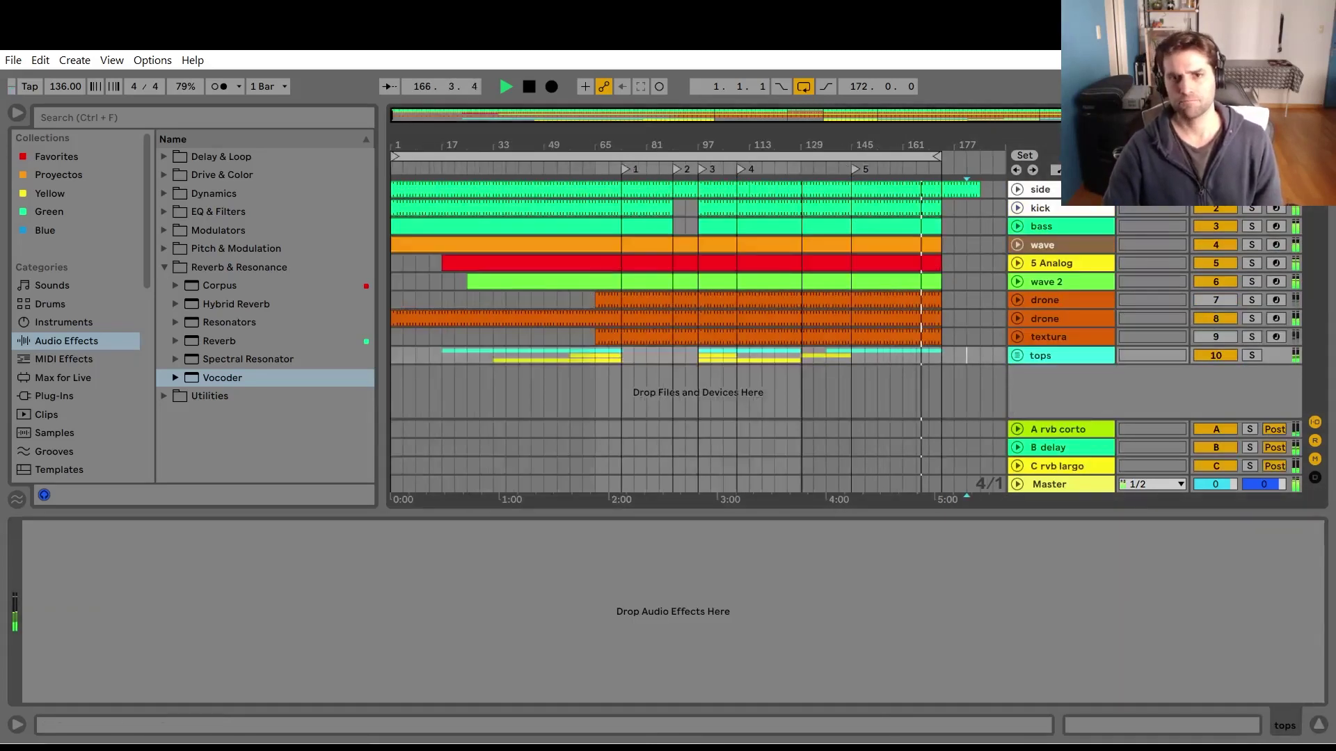
left_click(1319, 724)
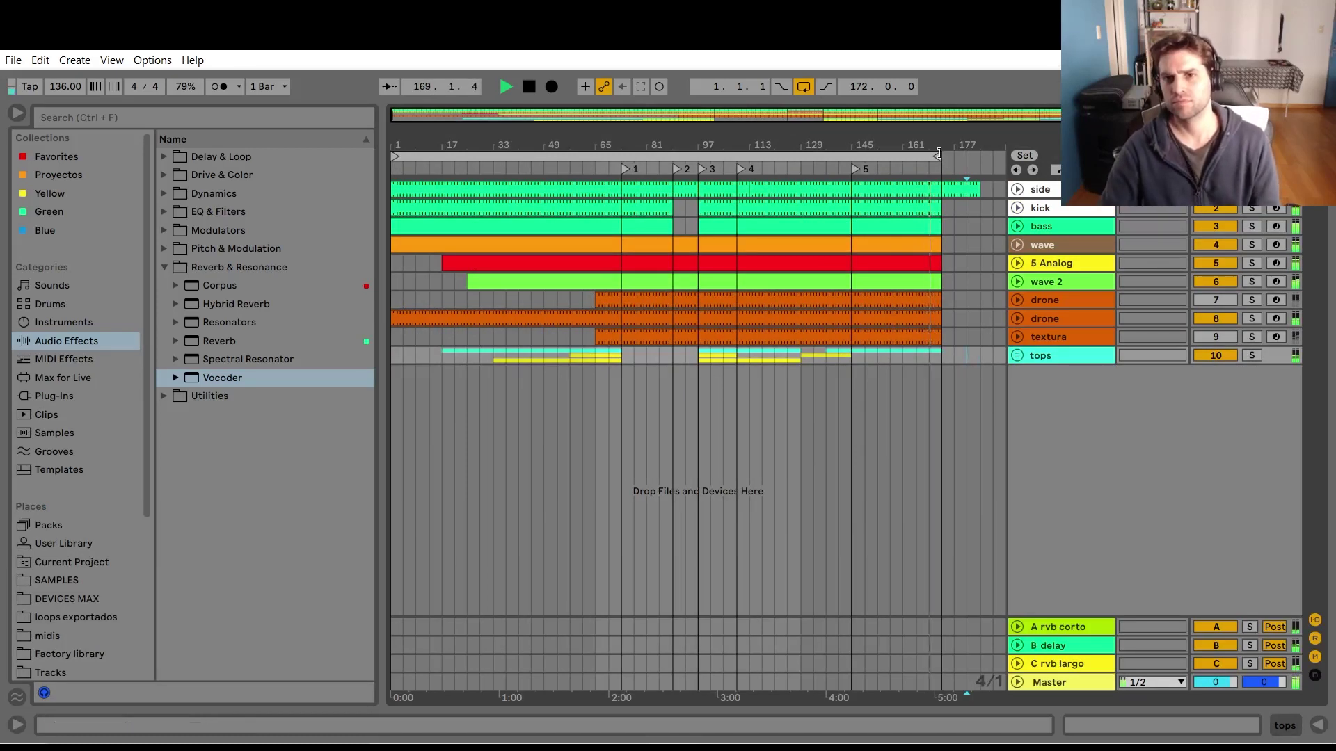
Extend the arrangement loop to end at bar 177 and stop playback.
left_click_drag(937, 157, 950, 156)
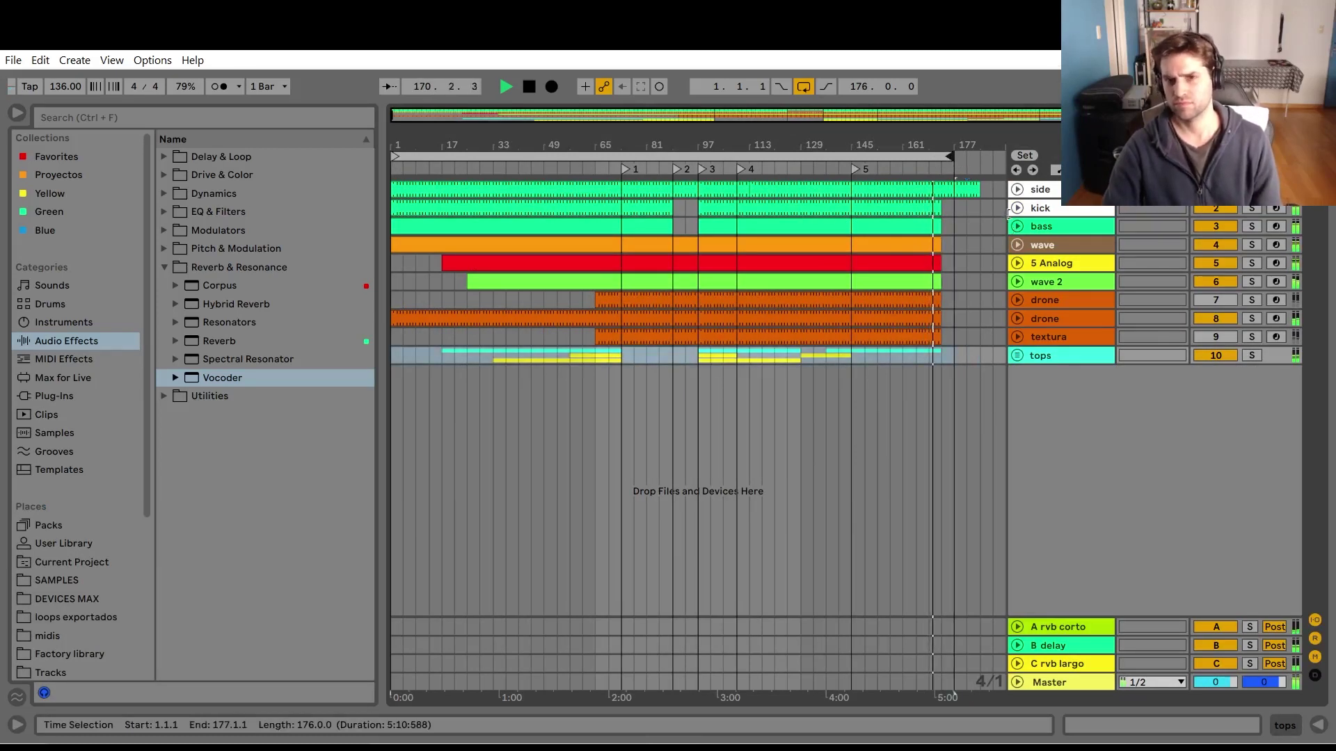
left_click_drag(964, 145, 932, 111)
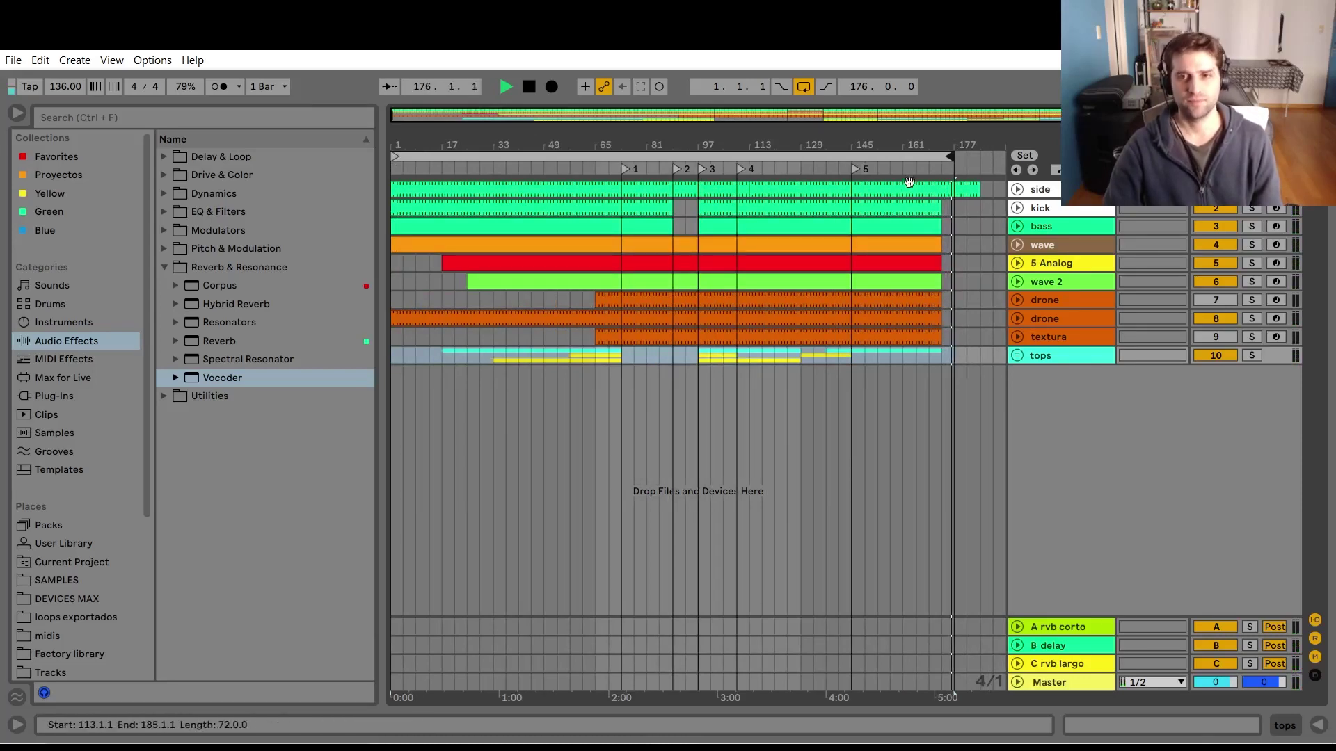
left_click(916, 449)
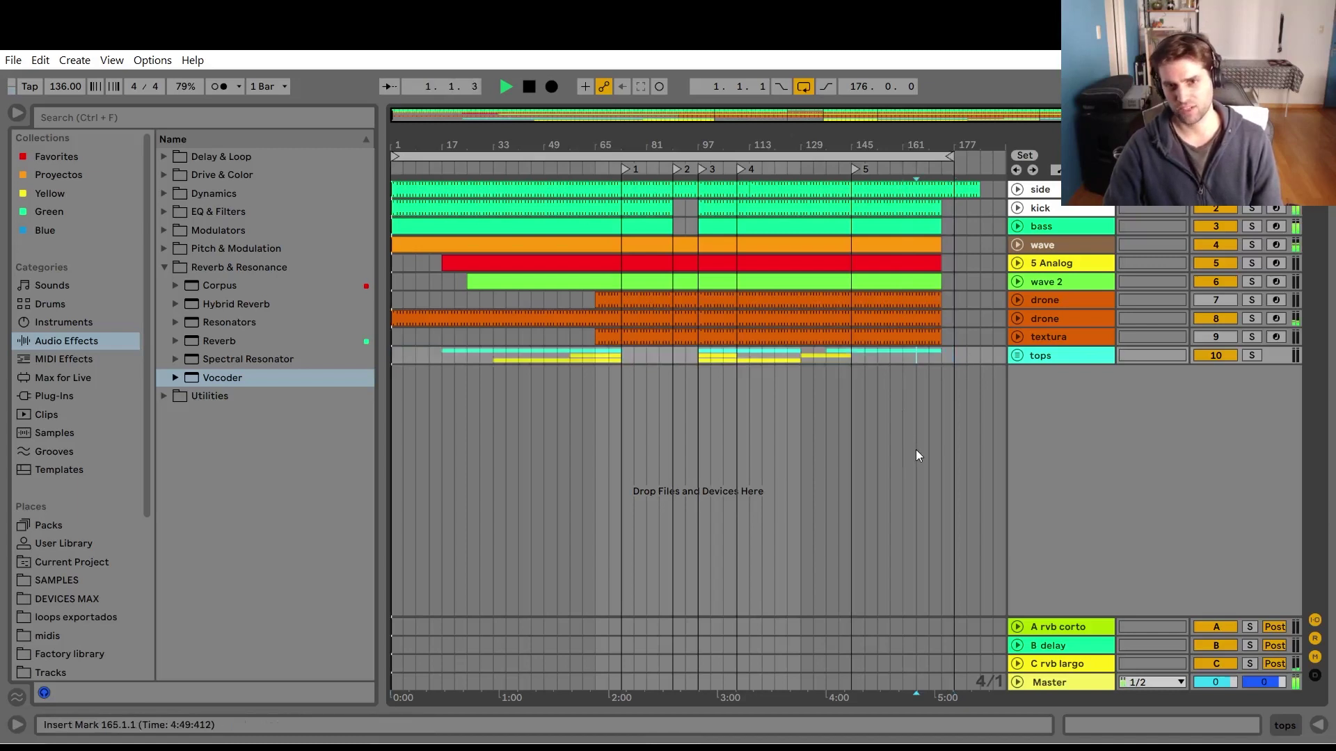
key("space")
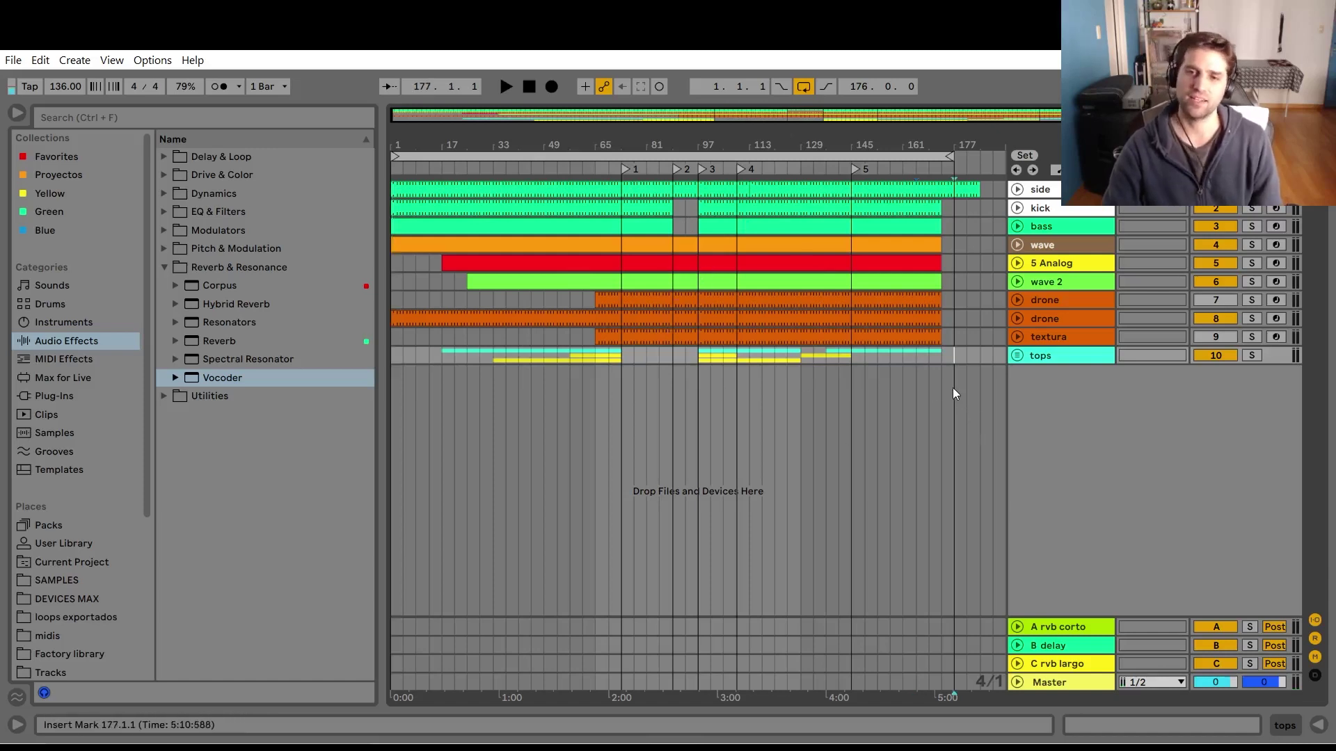
Point out the arrangement's opening sections and play it briefly from bar 57.
left_click_drag(954, 361, 390, 298)
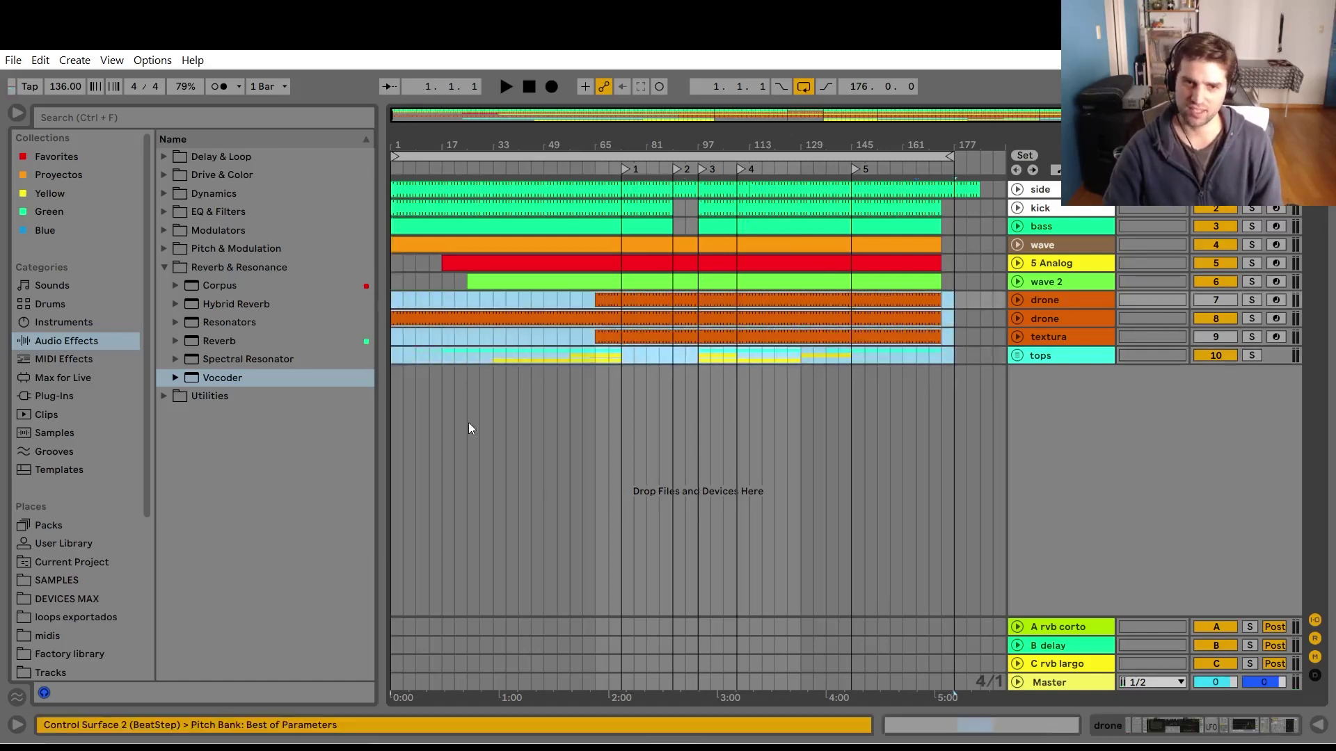
left_click(624, 429)
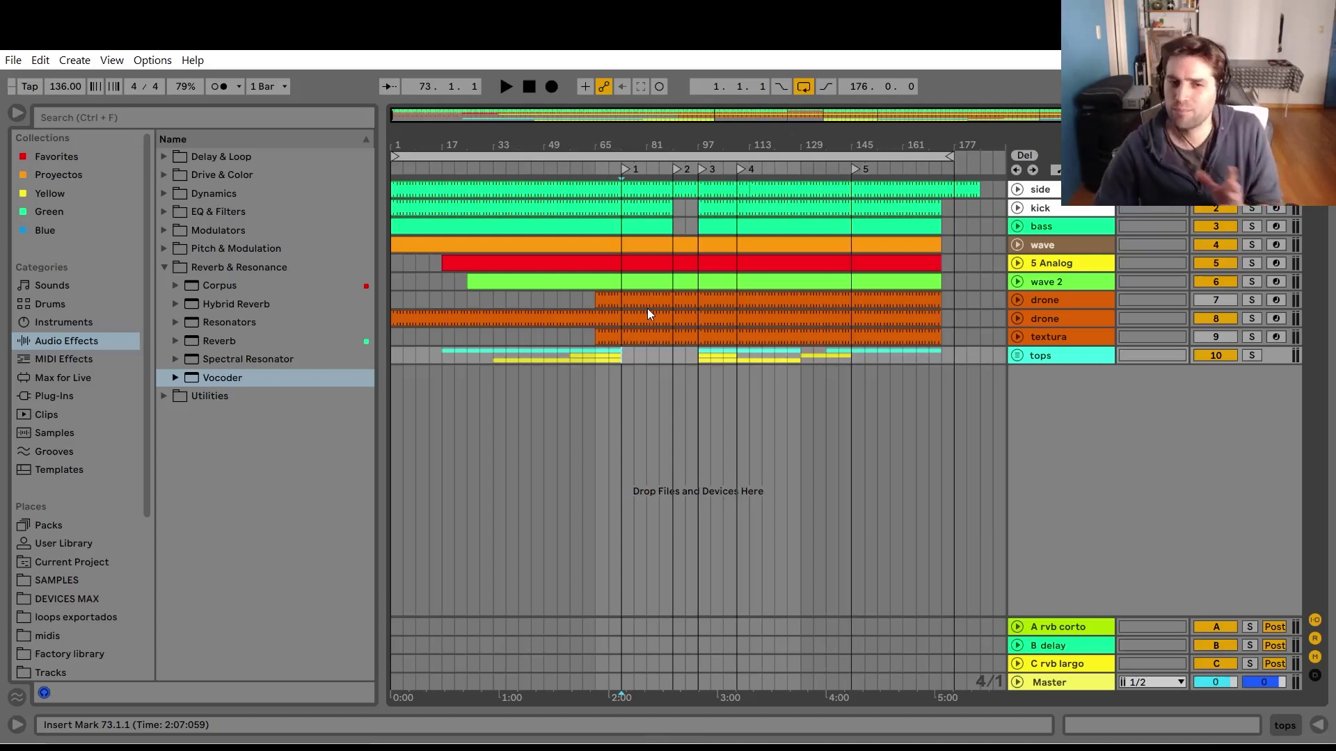
left_click(578, 409)
left_click(549, 402)
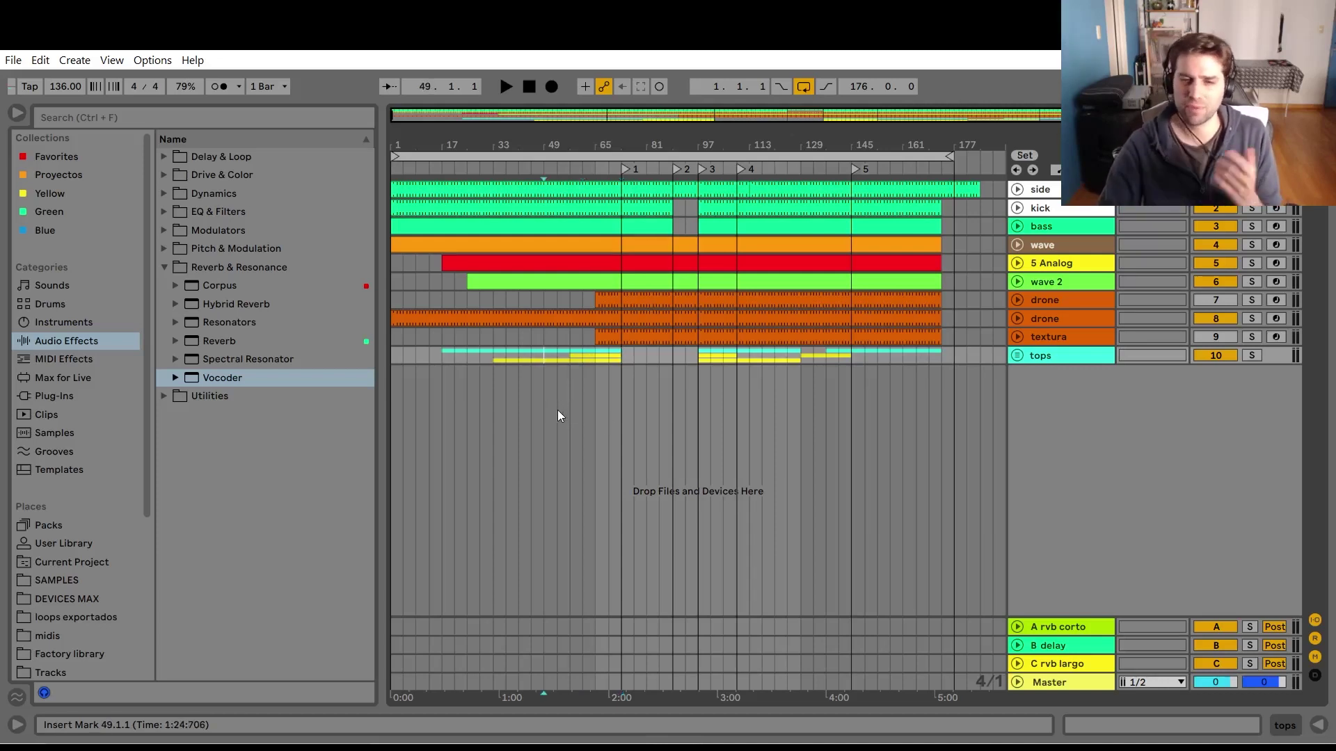
left_click(566, 403)
key("space")
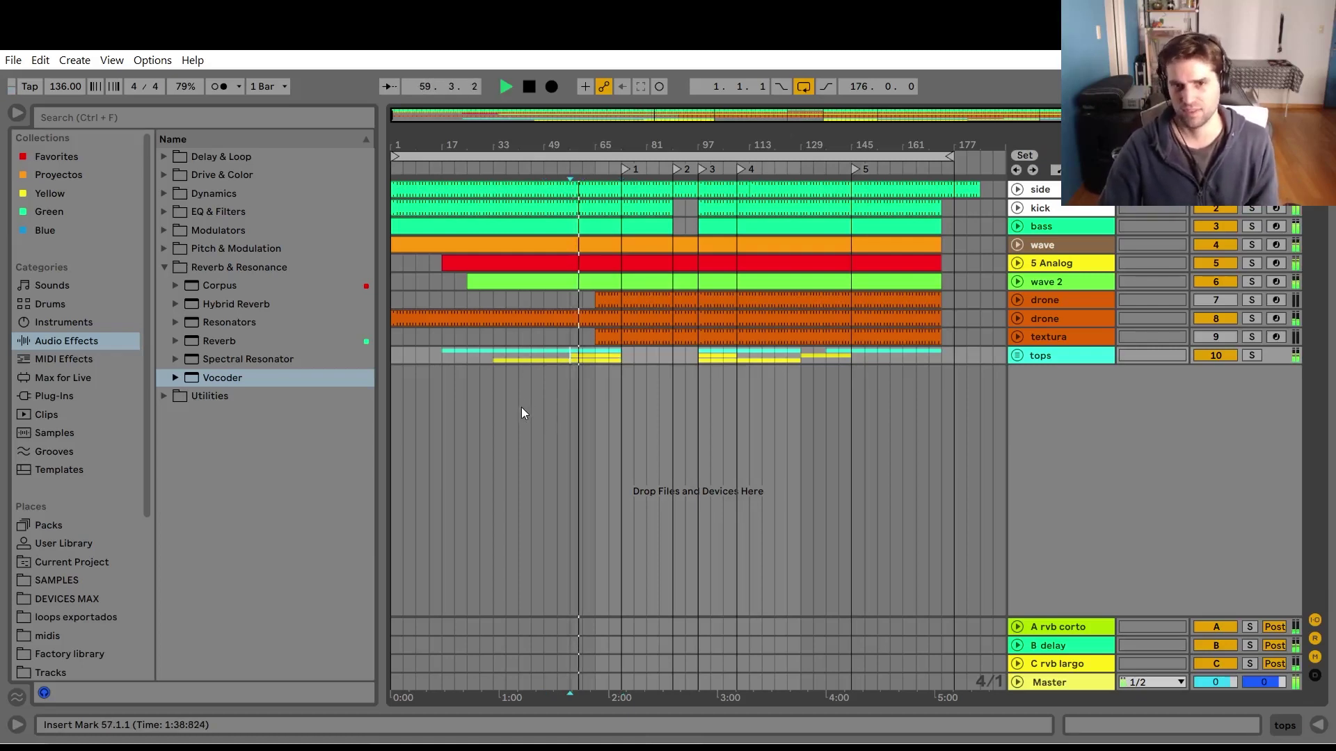
key("space")
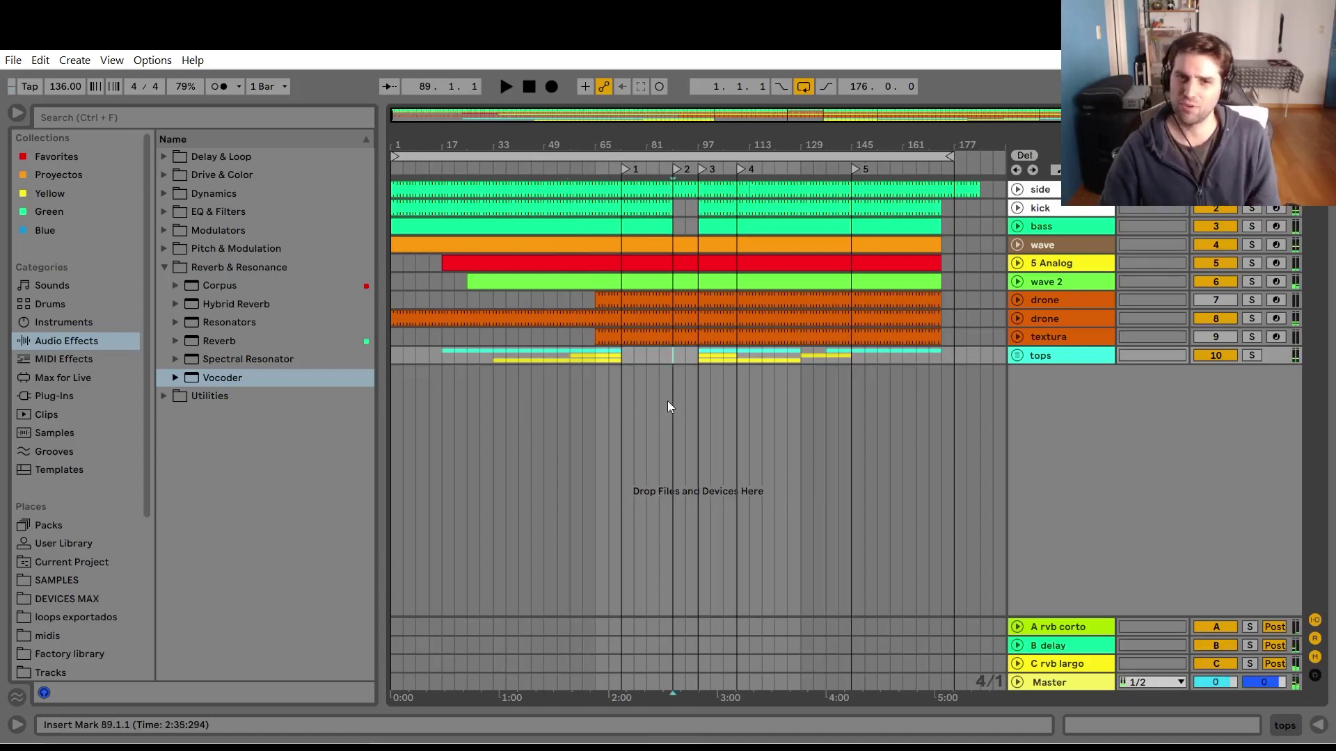
Audition the arrangement from bars 81, 97 and 117, stopping playback after each excerpt.
left_click(647, 396)
key("space")
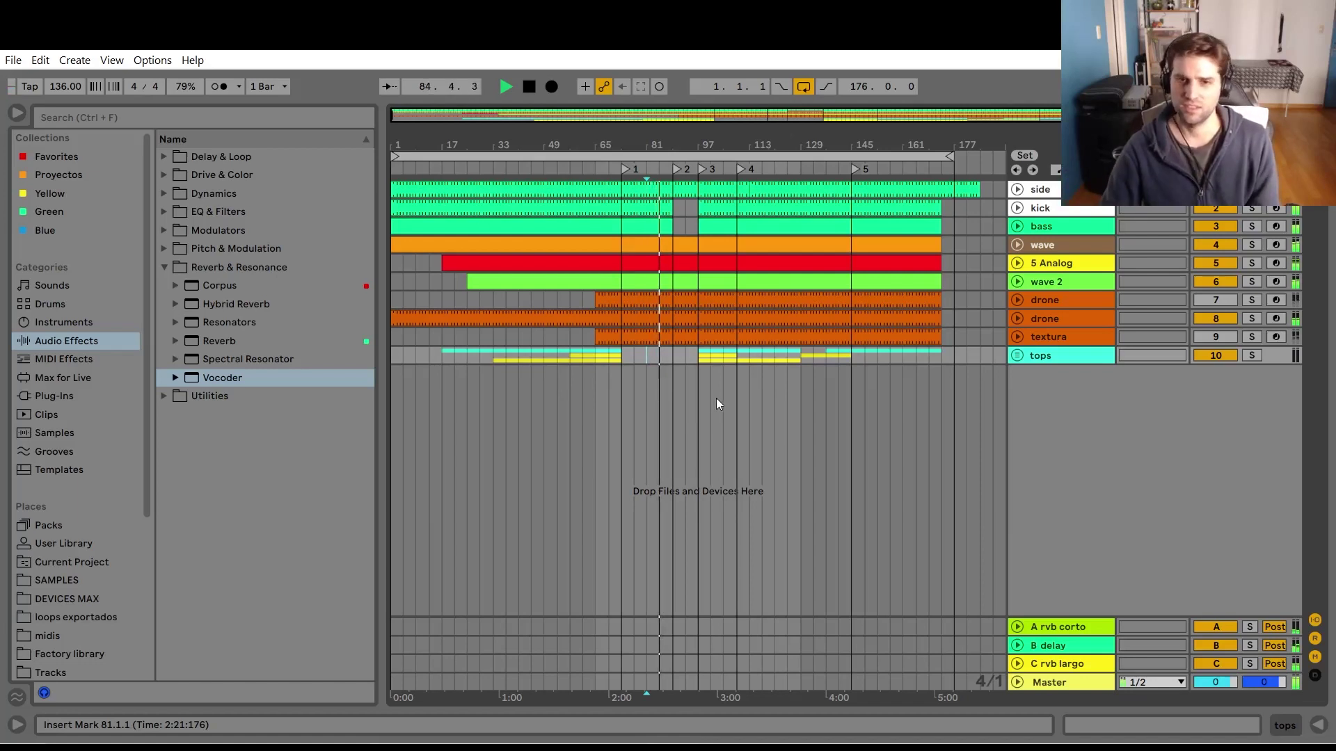
left_click(699, 387)
key("space")
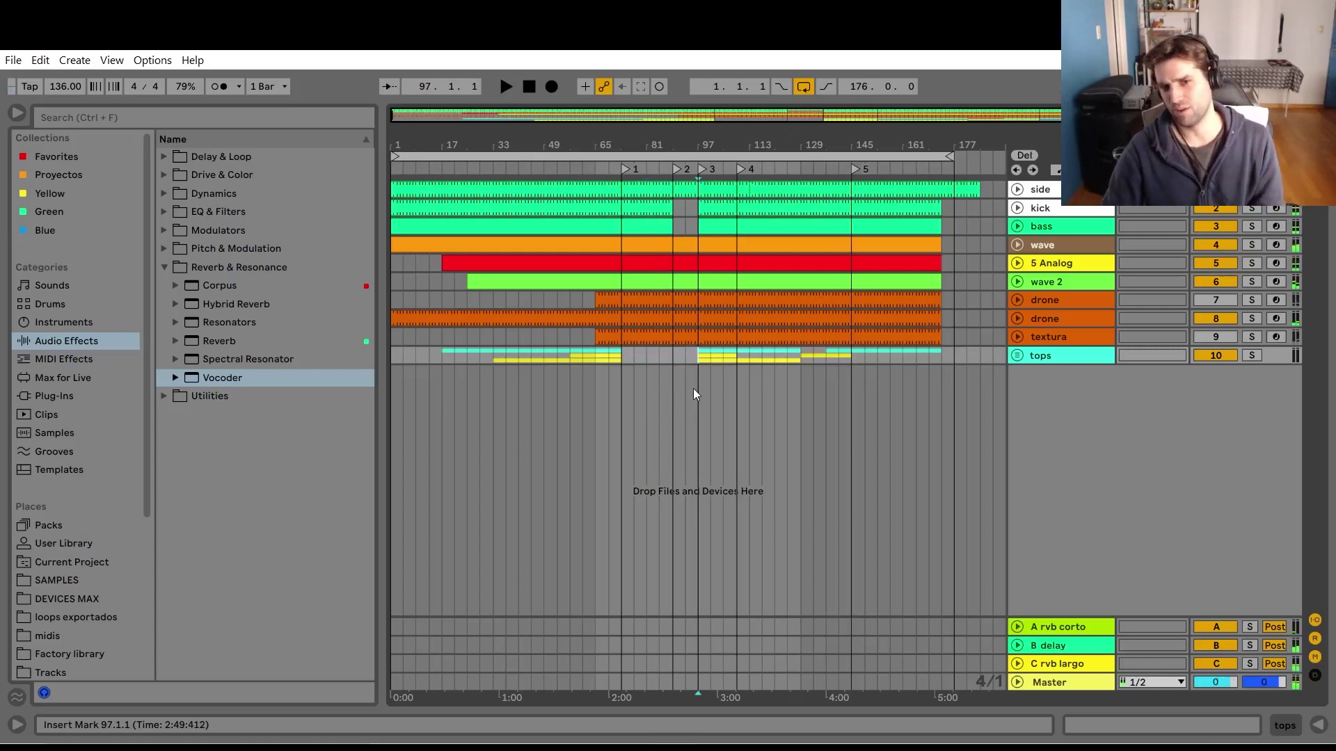
key("space")
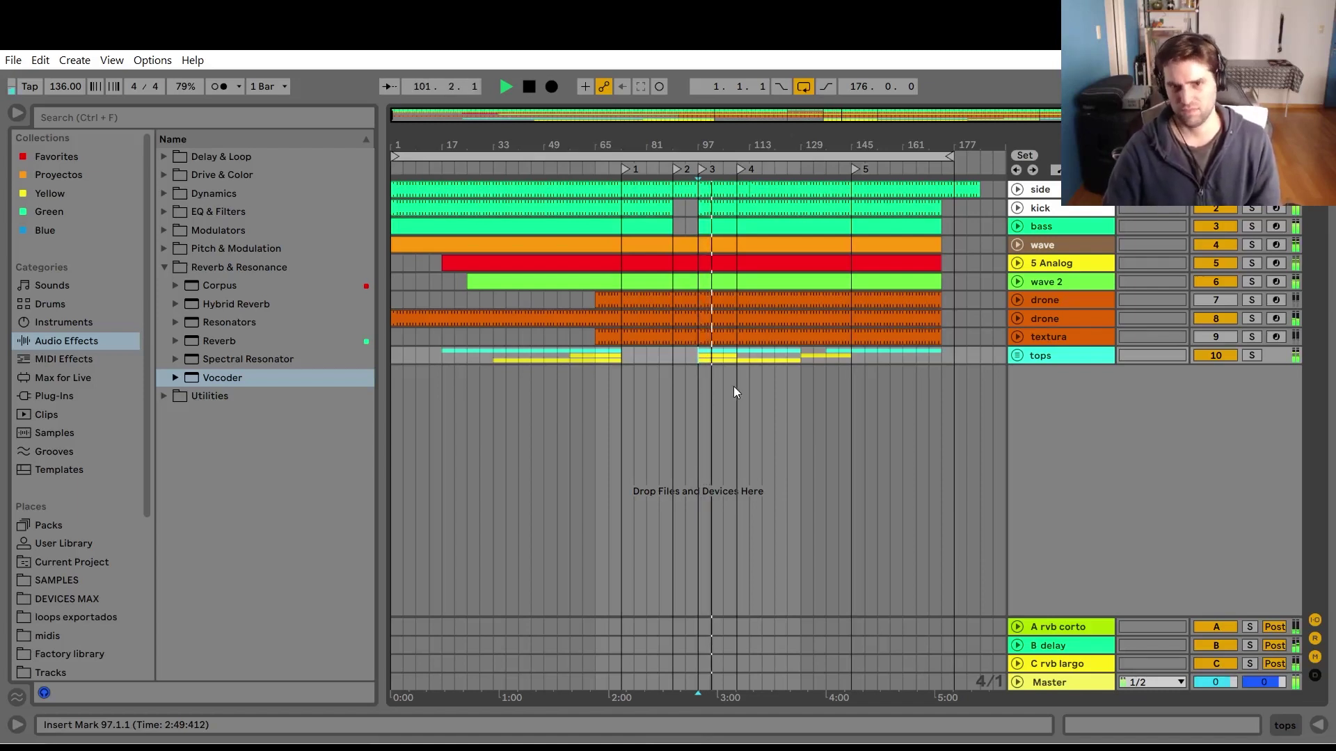
key("space")
left_click(764, 383)
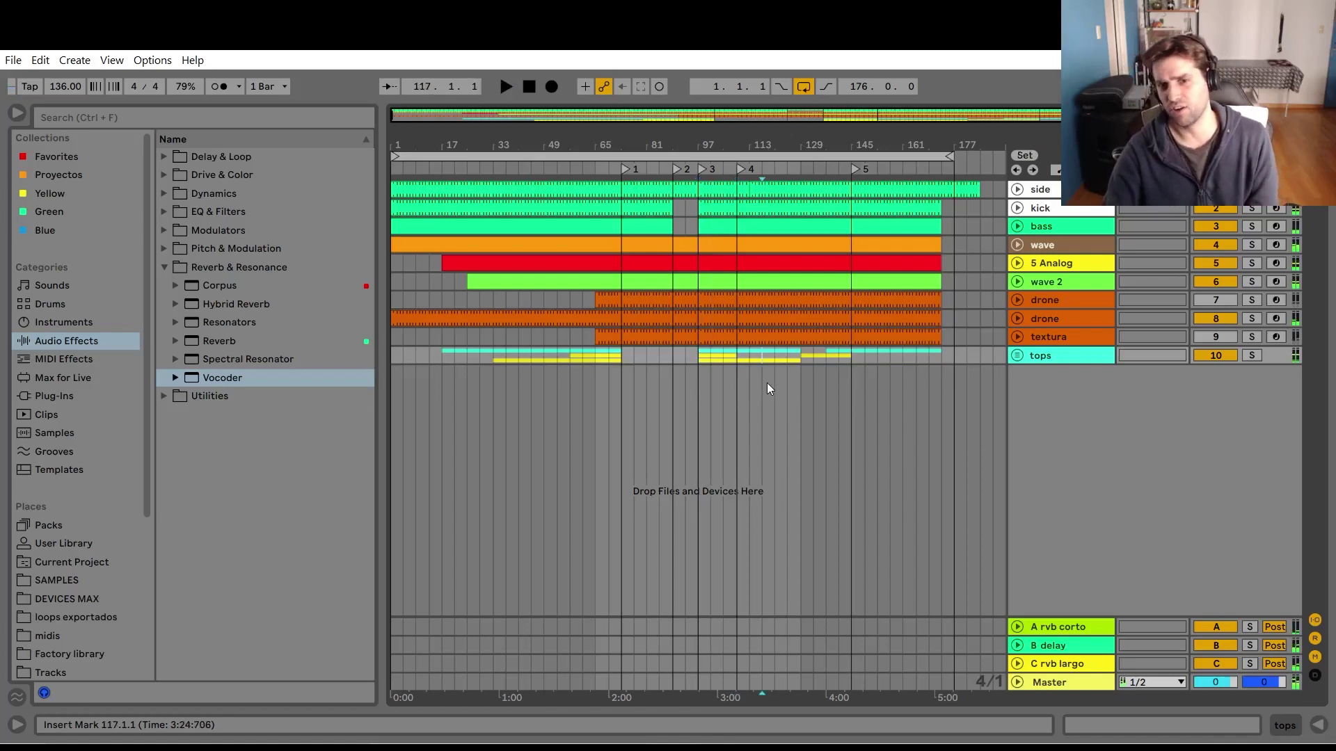
key("space")
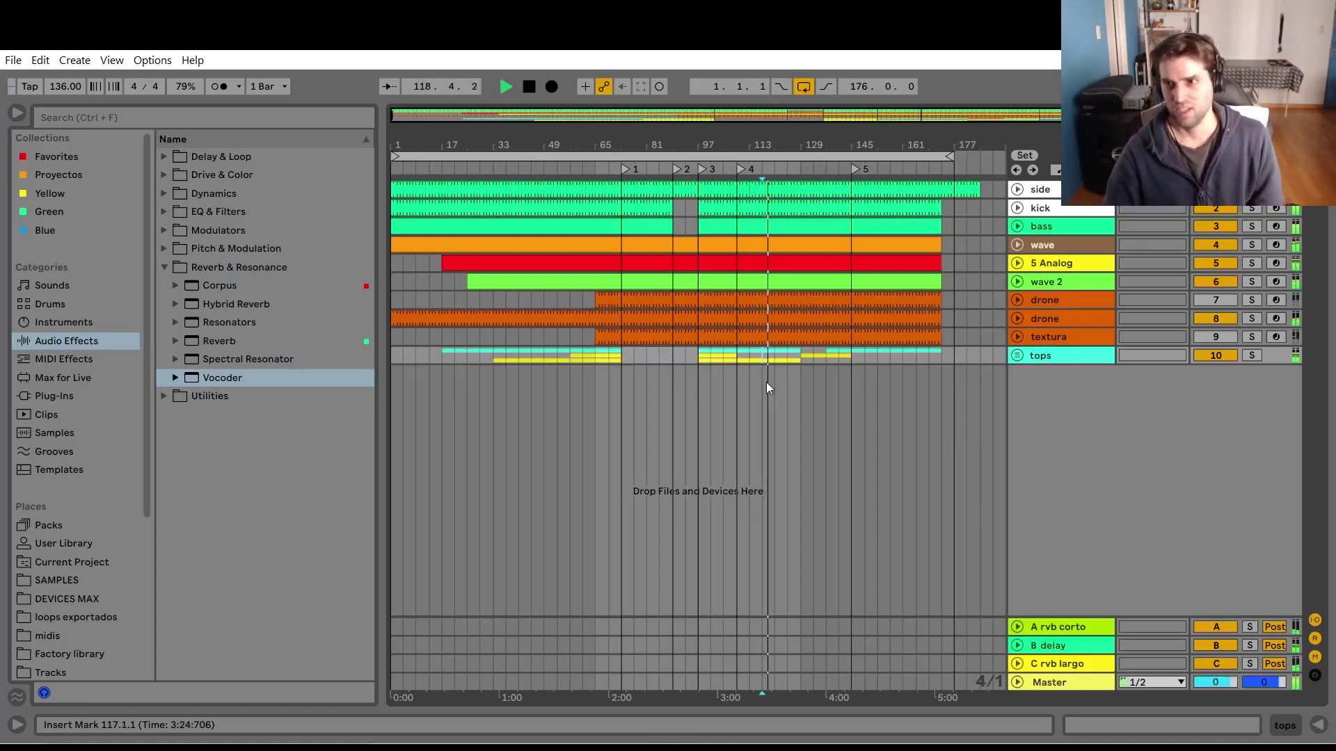
key("space")
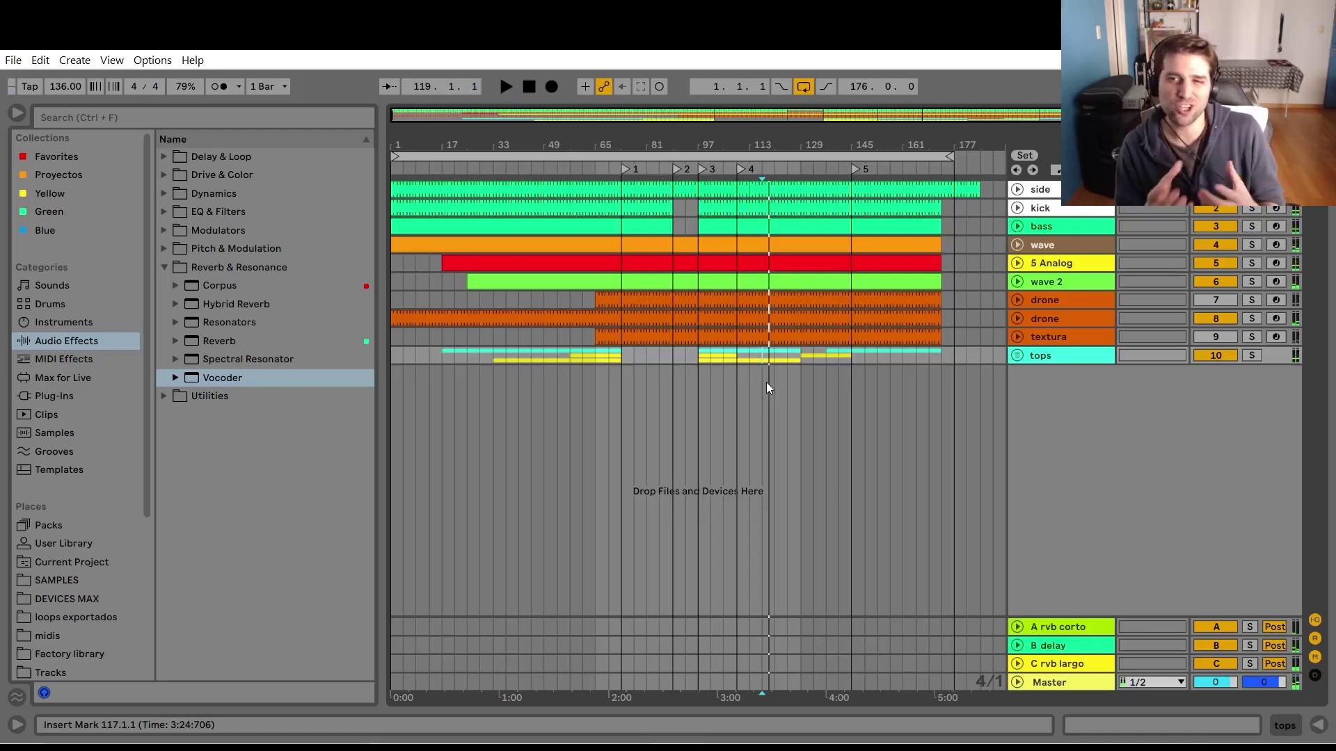